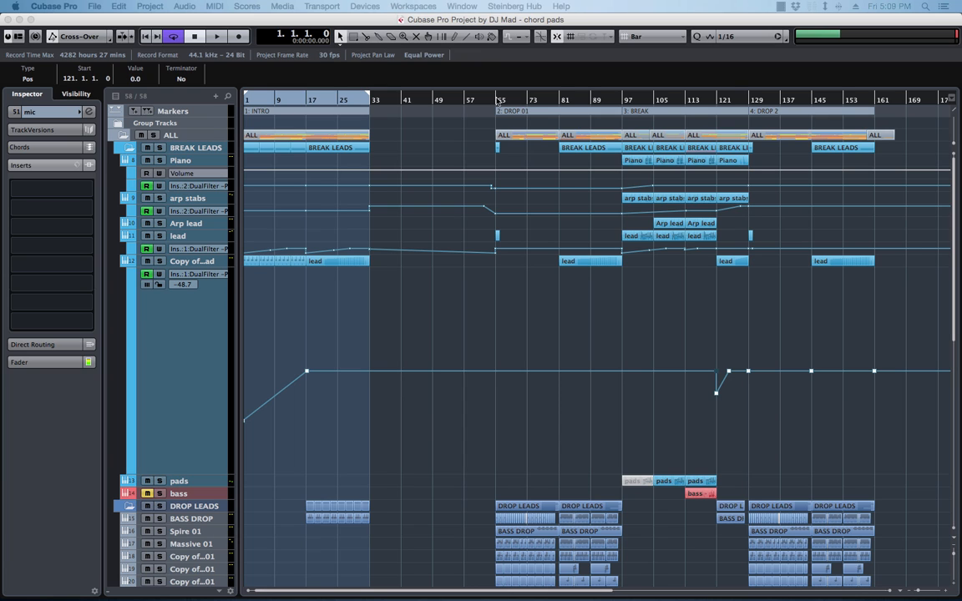
Step: Play the first drop from bar 65 and again from bar 81 to hear its two sections
left_click(498, 100)
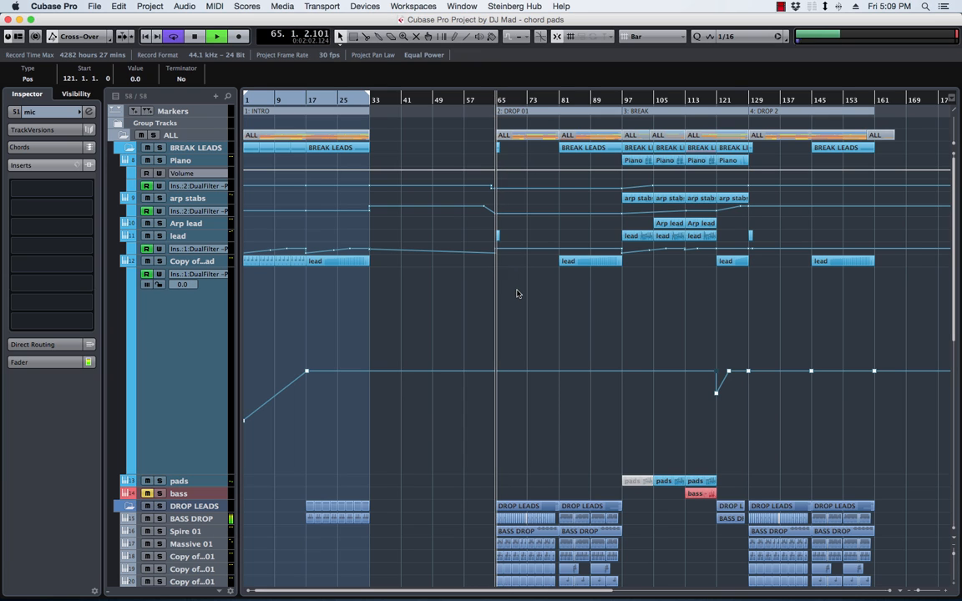
key("space")
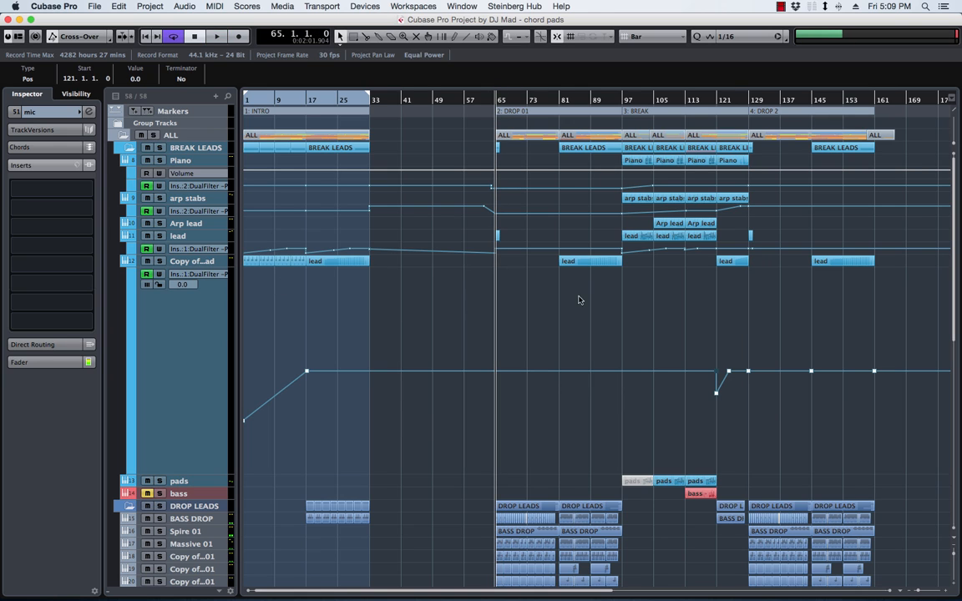
scroll(507, 326, "down", 10)
scroll(507, 326, "up", 10)
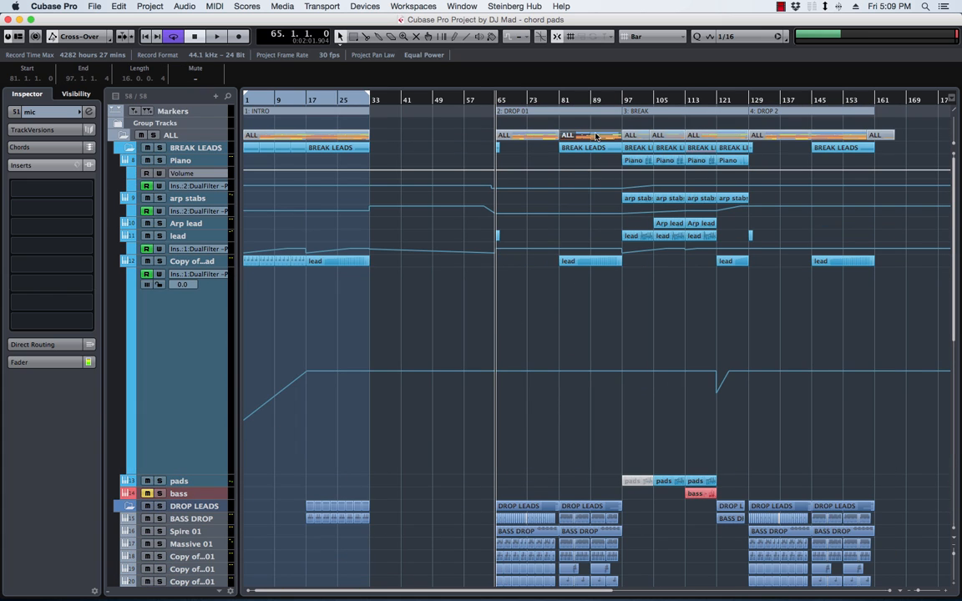
left_click(557, 102)
key("space")
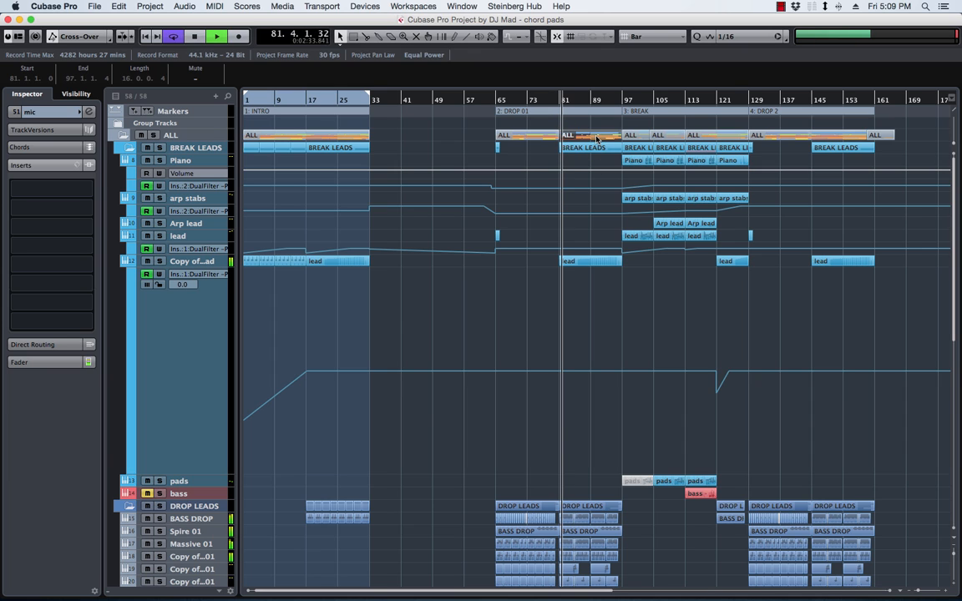
key("space")
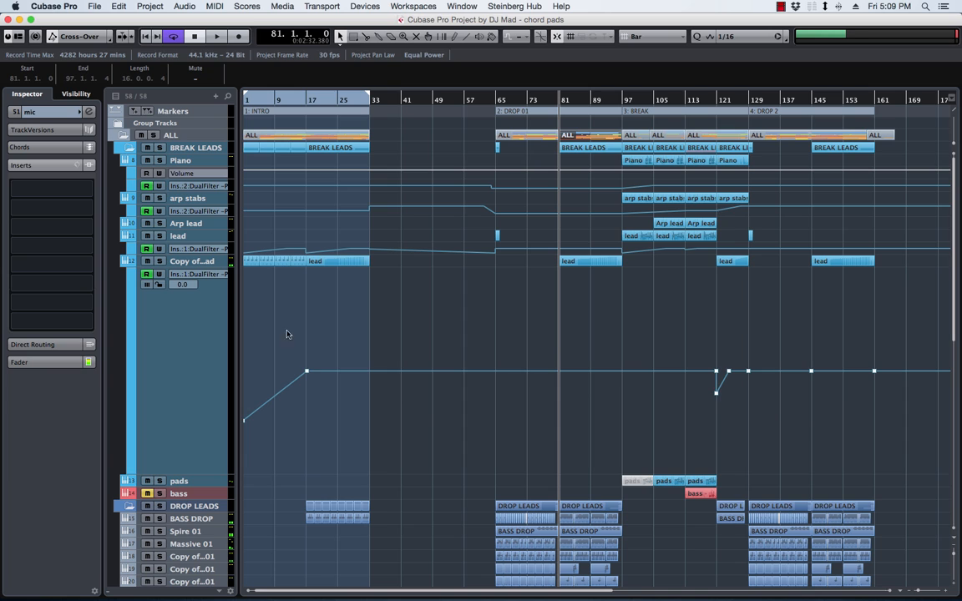
Step: Play the intro from bar 1 and examine its tracks in a closer view of the arrangement
left_click(245, 100)
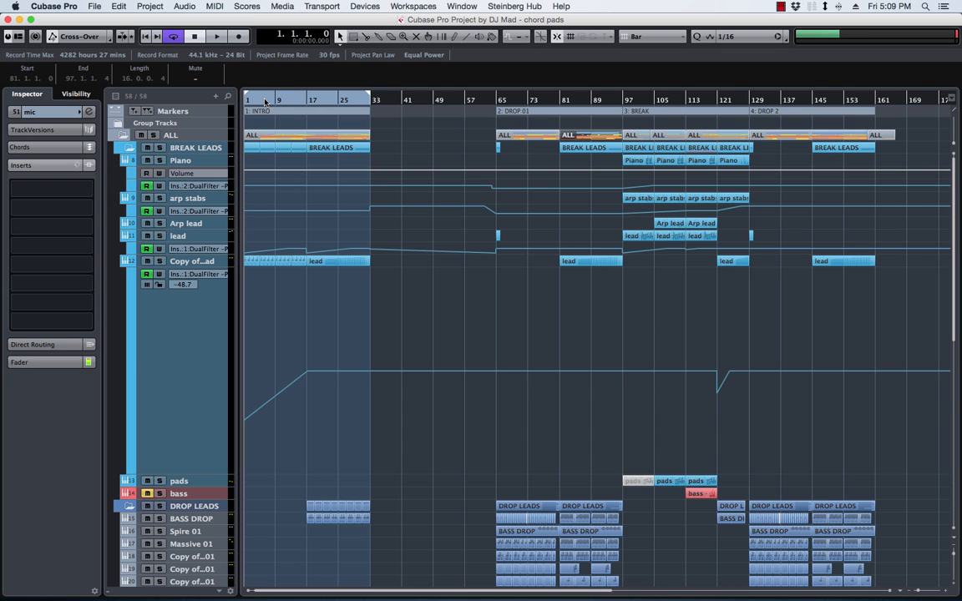
key("space")
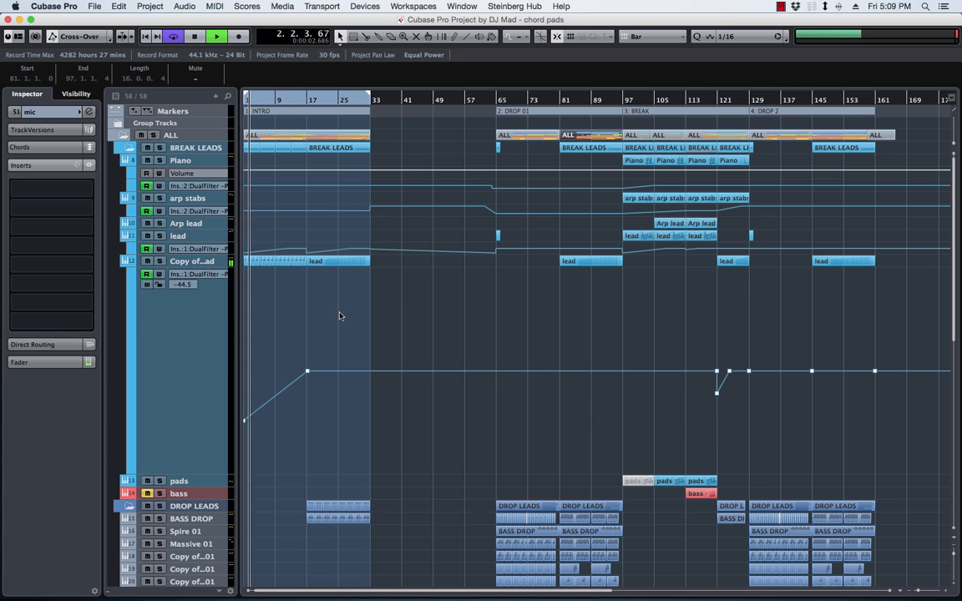
key("h")
key("h")
key("h")
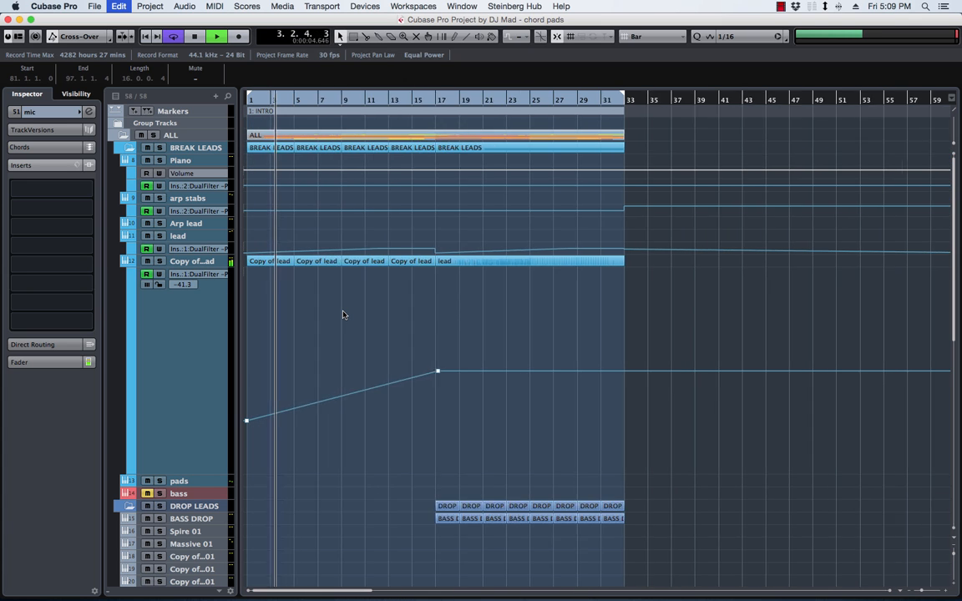
key("h")
scroll(342, 313, "down", 10)
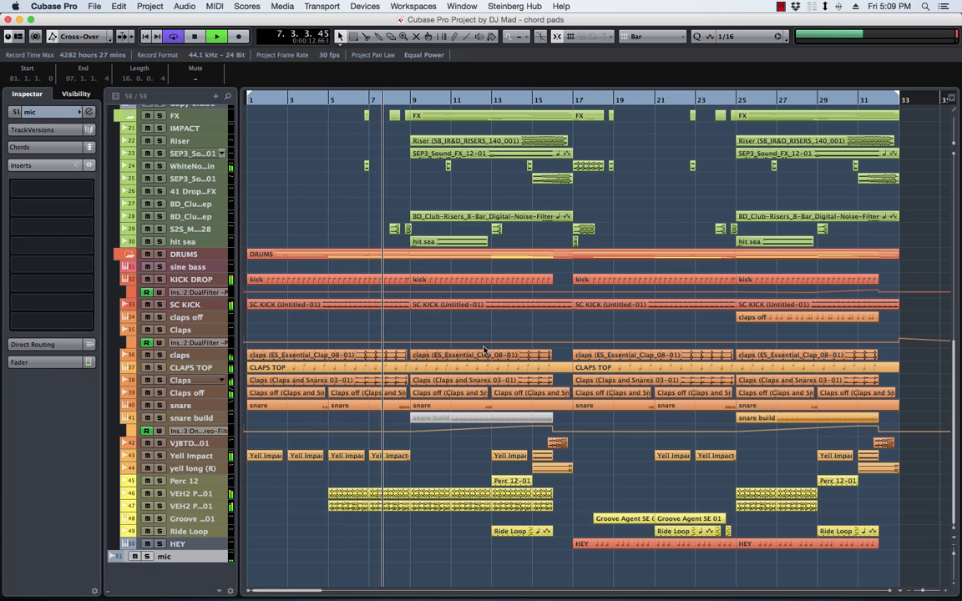
scroll(472, 334, "up", 6)
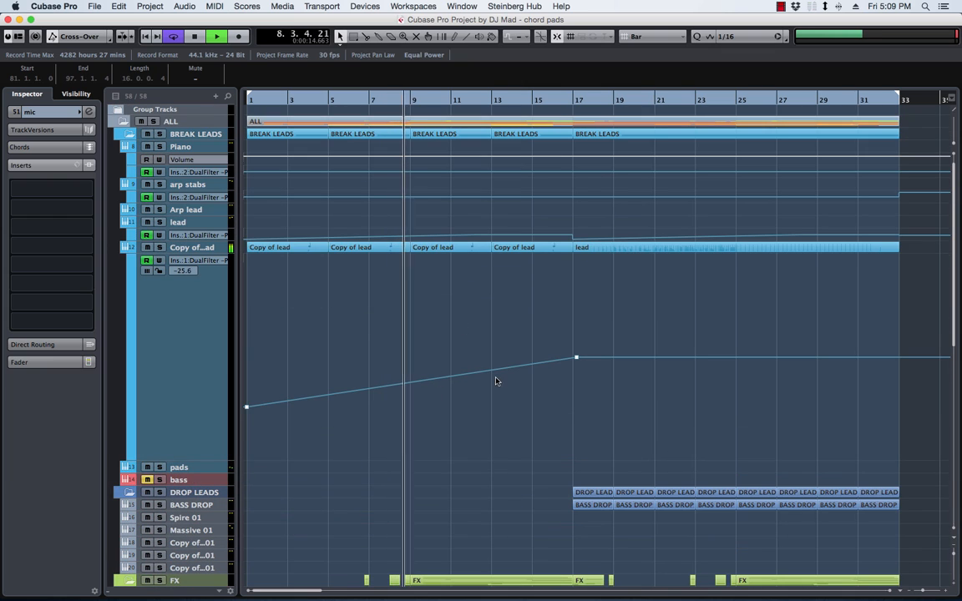
Step: Delete the intro lead parts at bars 17 and 13, and extend the Copy of lead part at bar 9 to bar 23
left_click(619, 249)
key("Delete")
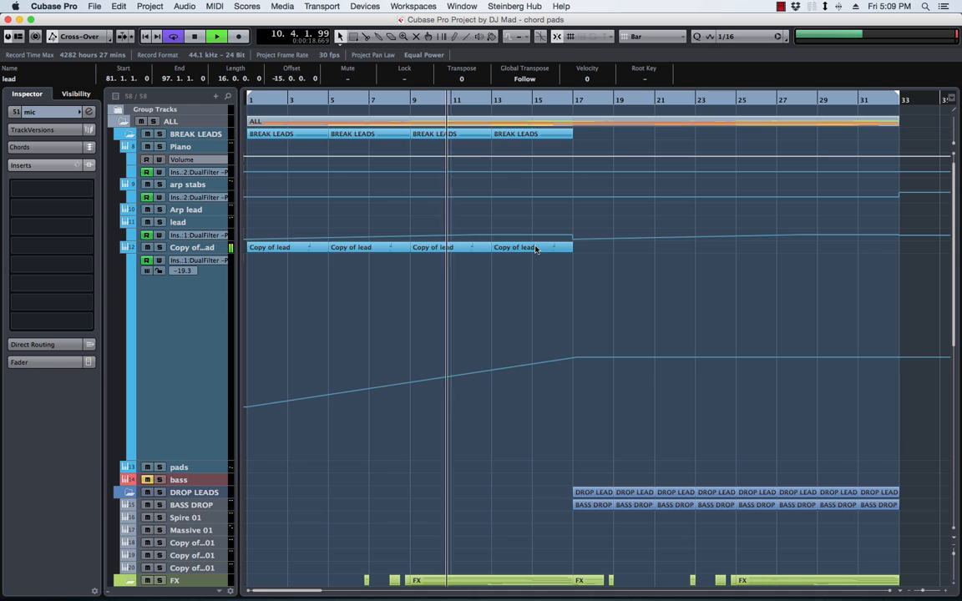
scroll(578, 268, "up", 1)
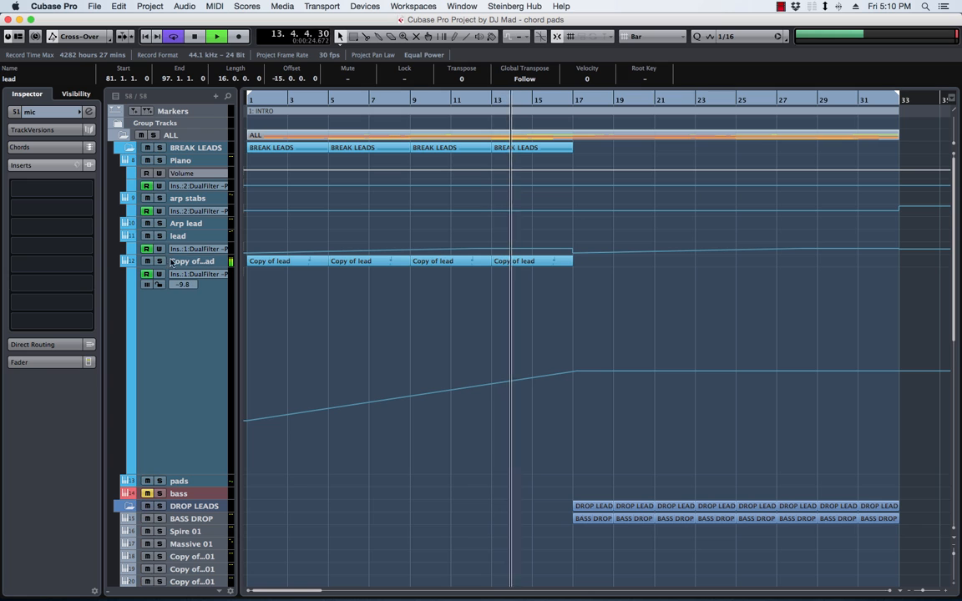
left_click(521, 262)
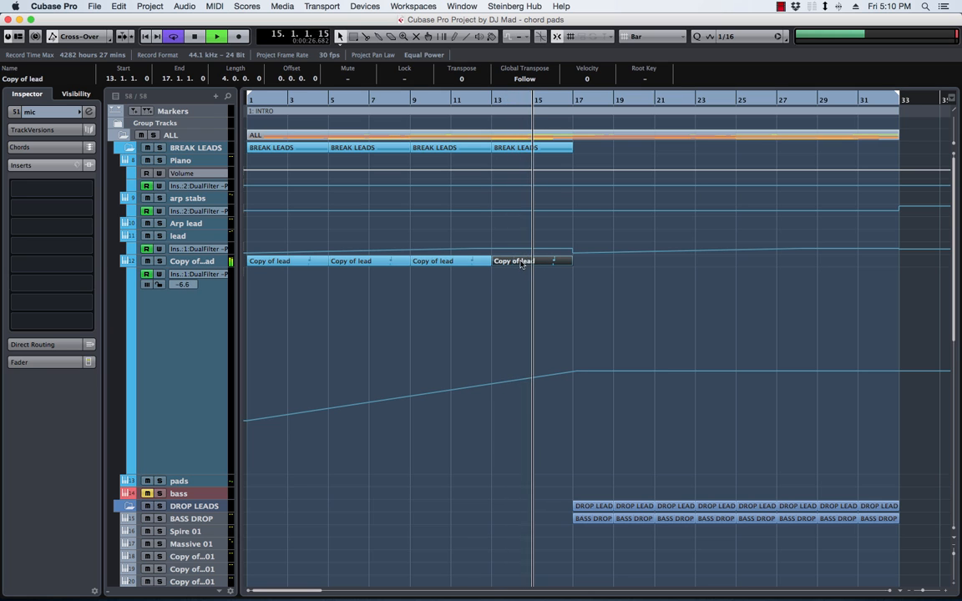
key("Delete")
left_click_drag(491, 261, 691, 275)
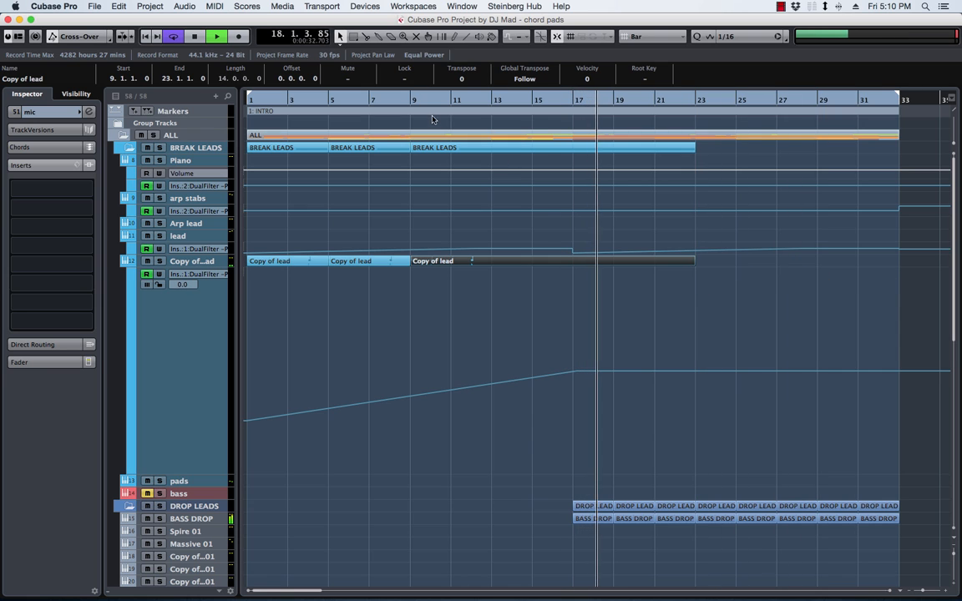
key("space")
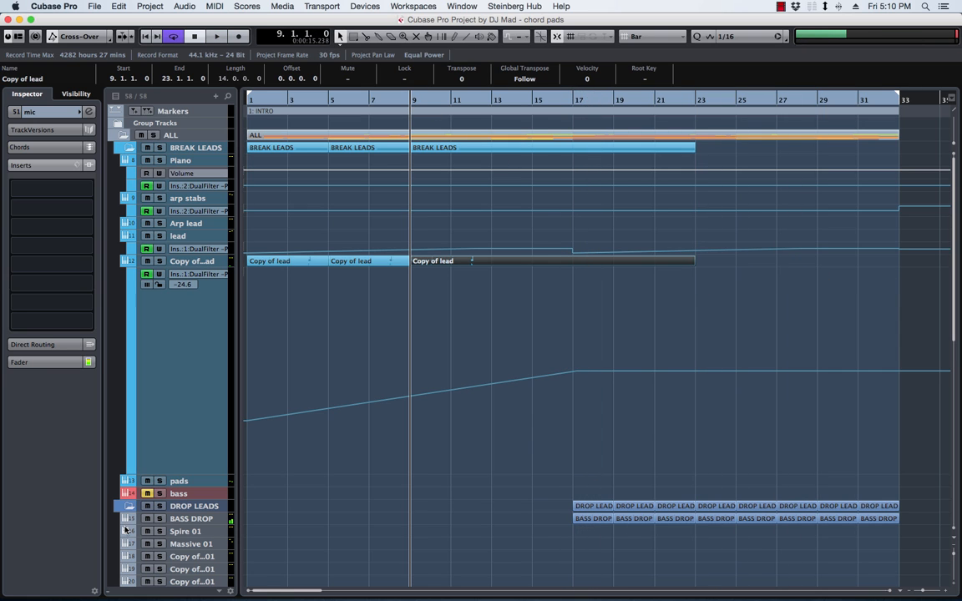
Step: Enlarge the BASS DROP track and move its part from bar 17 to bar 9, playing the section leading into it
left_click(193, 520)
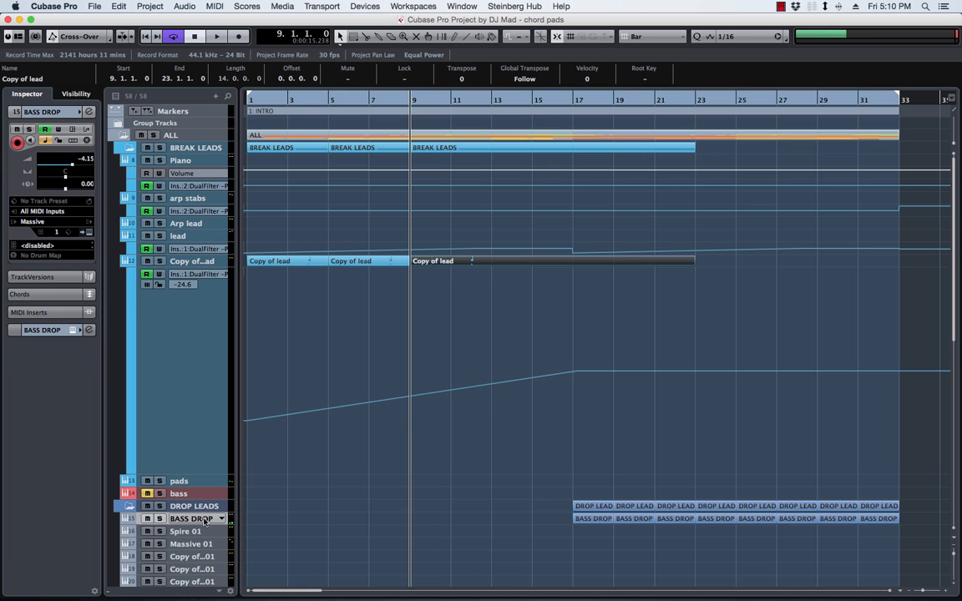
left_click(599, 390)
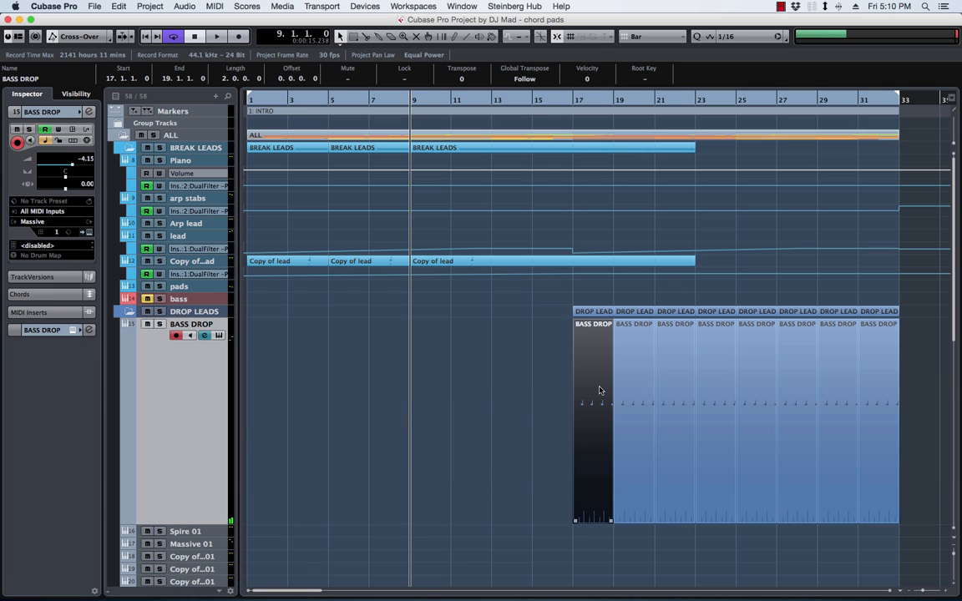
left_click(362, 98)
key("space")
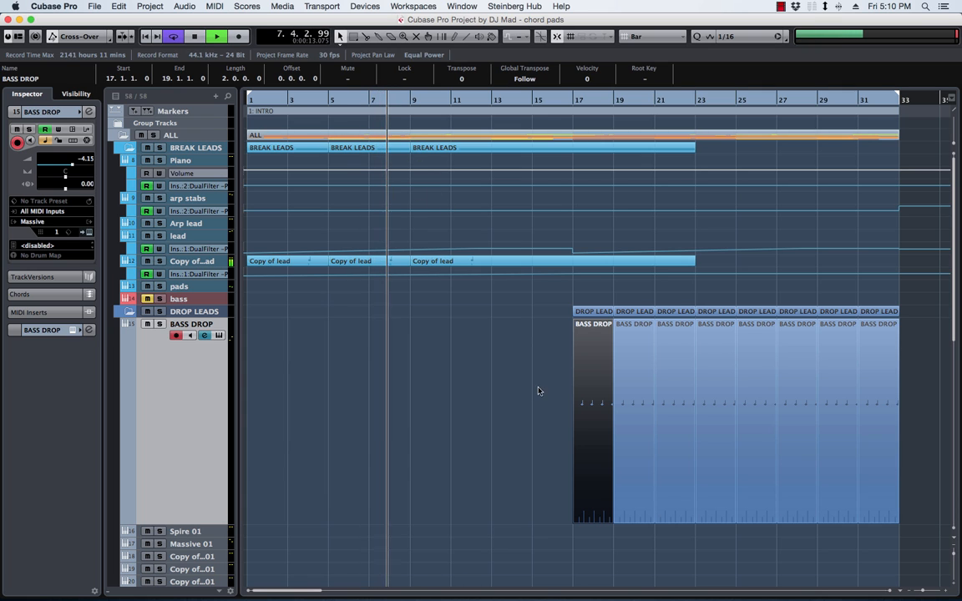
key("Delete")
left_click_drag(468, 375, 435, 378)
key("space")
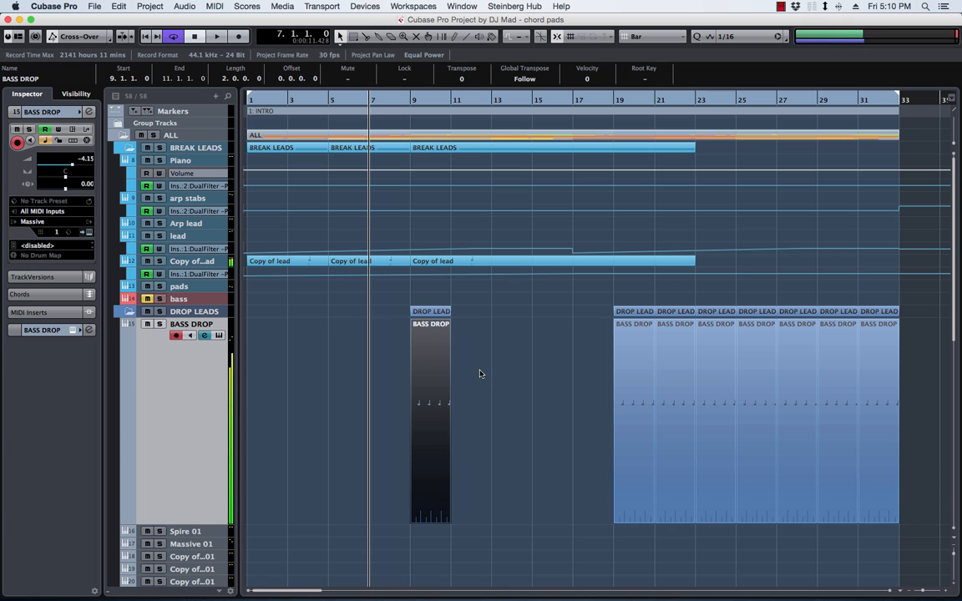
Step: Open the BASS DROP part at bar 9 for note editing and add G1 notes at 9.1.1, 9.1.4, 9.3.2 and 9.4.1
double_click(431, 363)
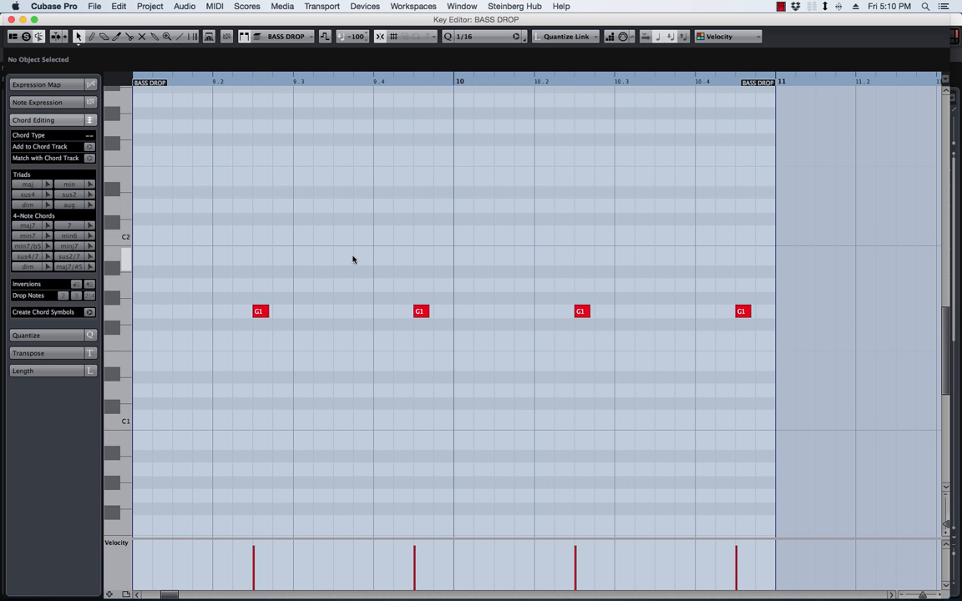
scroll(265, 248, "left", 3)
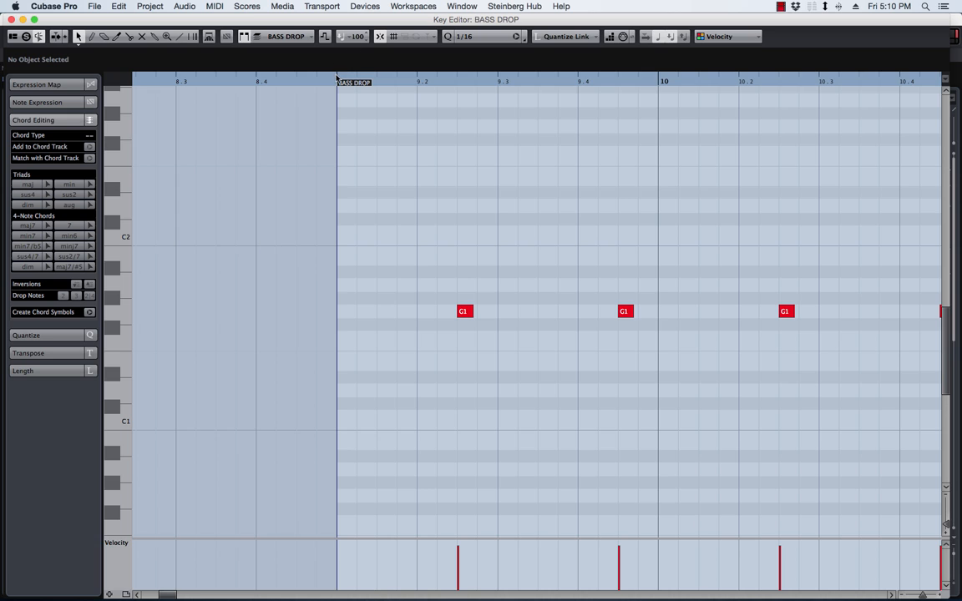
left_click(342, 310, "alt")
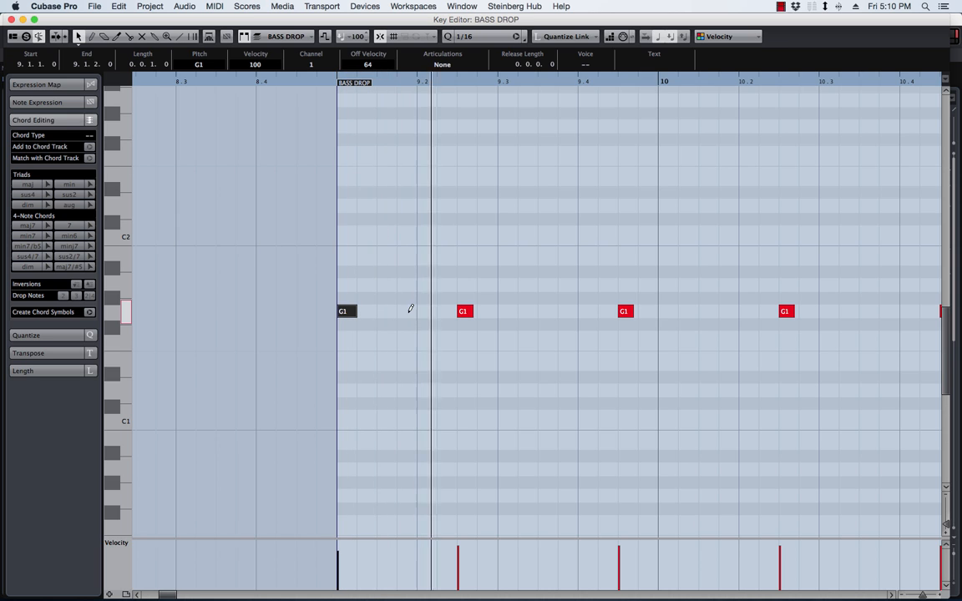
left_click(407, 311, "alt")
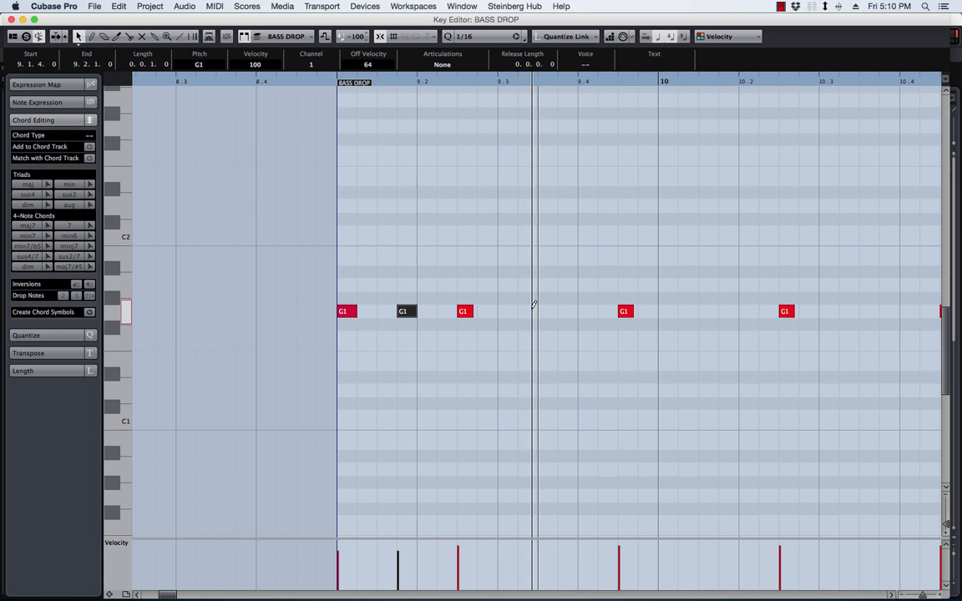
left_click(526, 310, "alt")
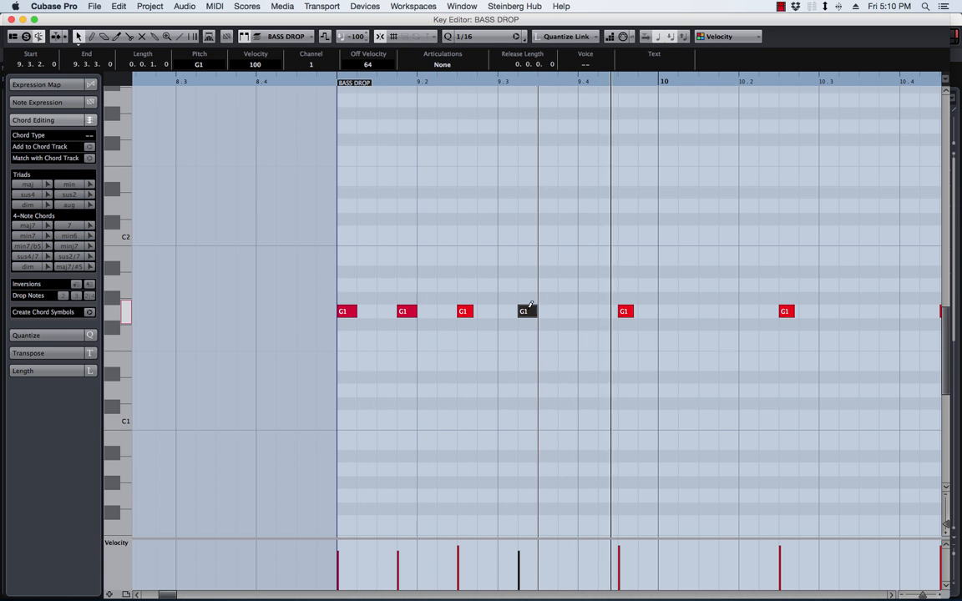
left_click(584, 310, "alt")
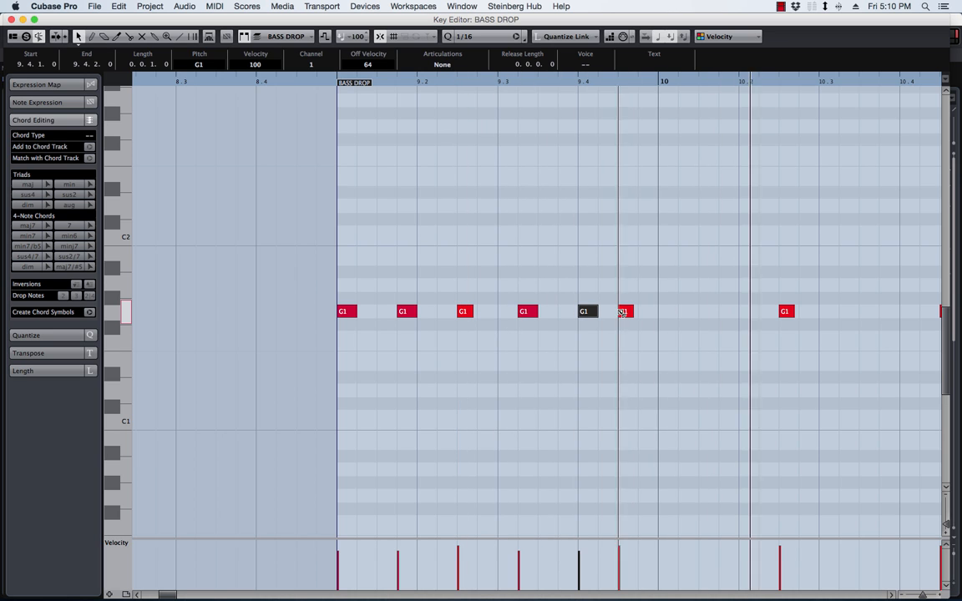
Step: Move the next two existing G1 notes to 9.4.4 and 10.2.2, and add G1 notes at 10.1.3 and 10.3.1
left_click_drag(633, 311, 655, 311)
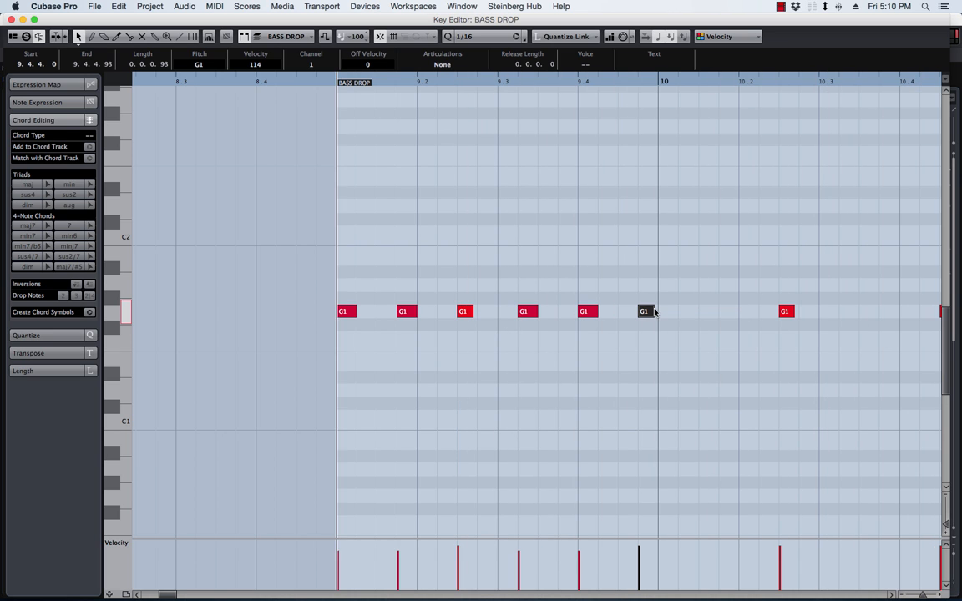
left_click(711, 312, "alt")
scroll(756, 306, "right", 4)
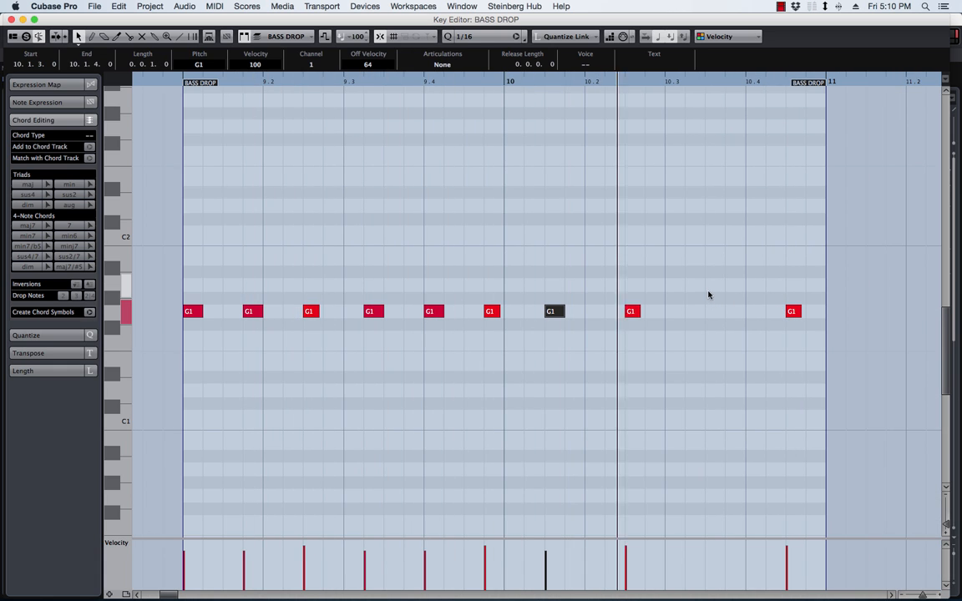
left_click_drag(631, 312, 615, 312)
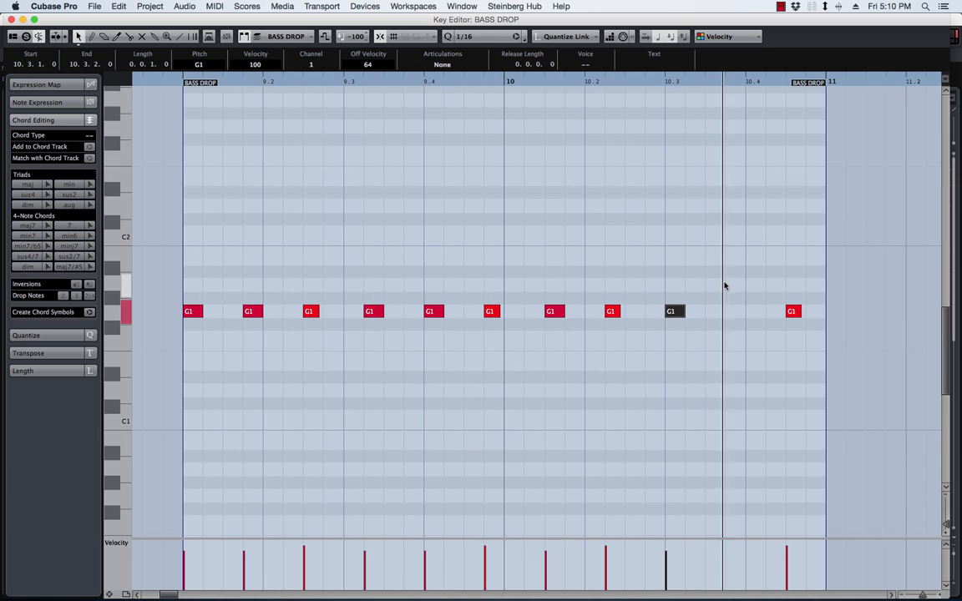
left_click(10, 18)
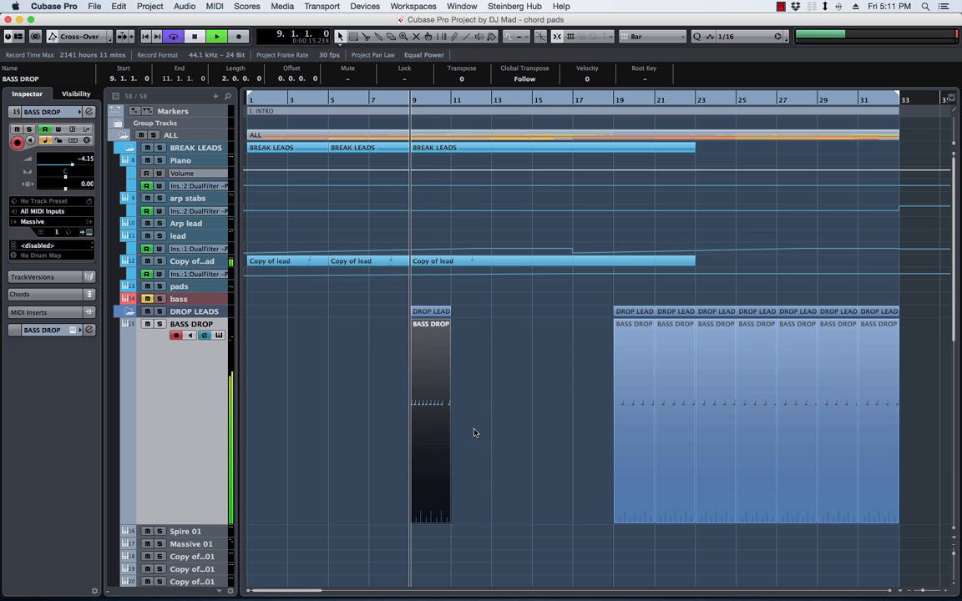
Step: Try shortening the BASS DROP part at bar 9 to one bar and play it back
key("h")
key("h")
key("h")
key("h")
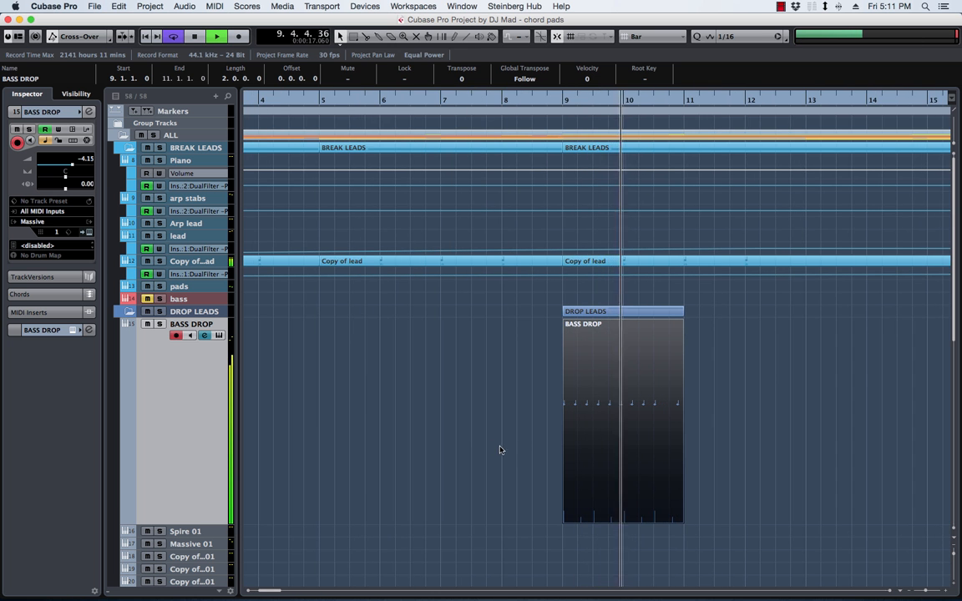
key("space")
left_click_drag(682, 523, 610, 529)
key("space")
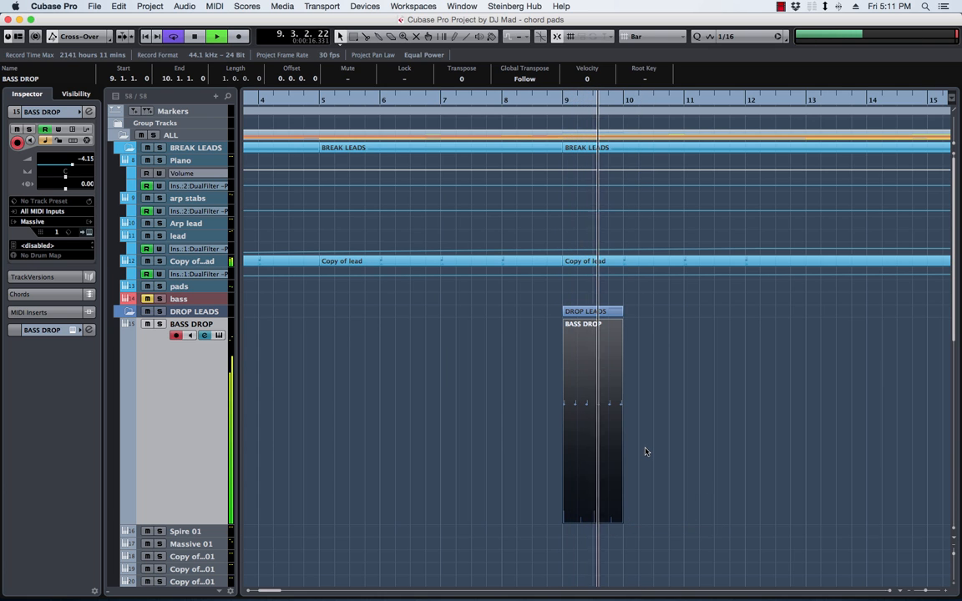
key("space")
left_click_drag(622, 522, 582, 530)
key("space")
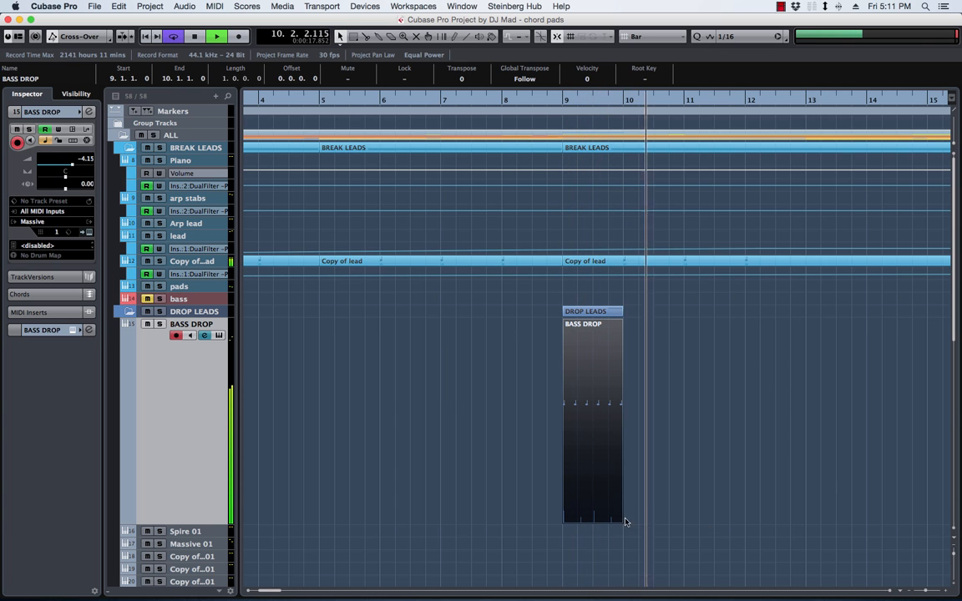
Step: Extend the shortened BASS DROP part back to bar 11 and replay it from bar 9
left_click_drag(620, 520, 681, 522)
key("space")
key("space")
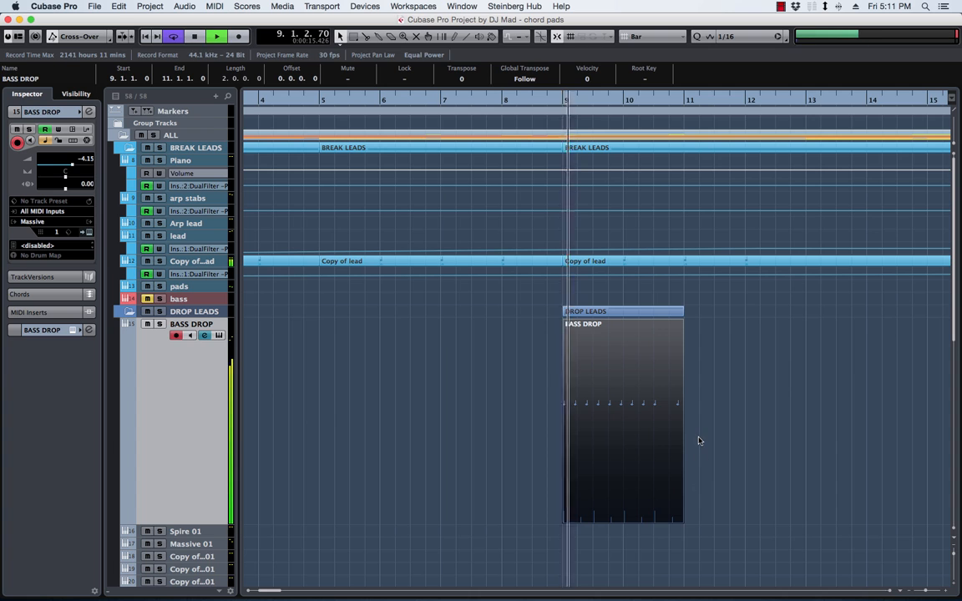
Step: Reopen the BASS DROP part for note editing and add a G1 note at 10.3.4
double_click(657, 403)
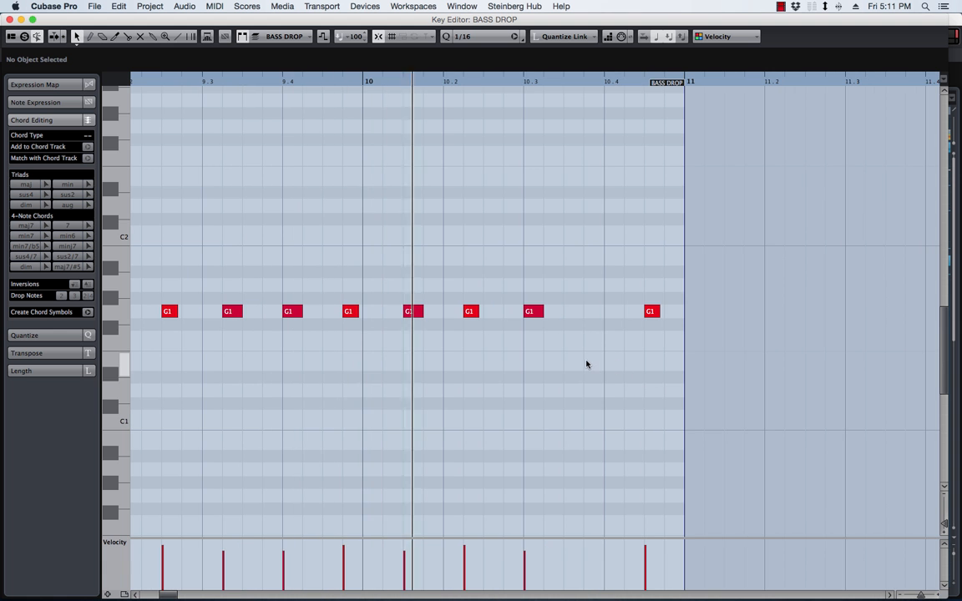
left_click(591, 310, "alt")
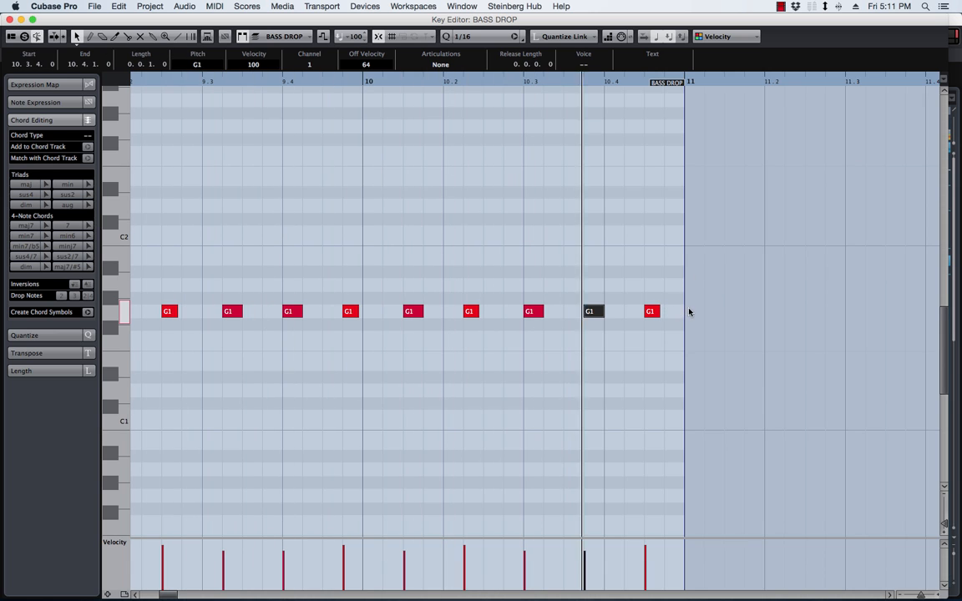
Step: Duplicate the two-bar BASS DROP part from bar 9 to bar 11 and play both parts from bar 9
left_click(9, 19)
key("super+d")
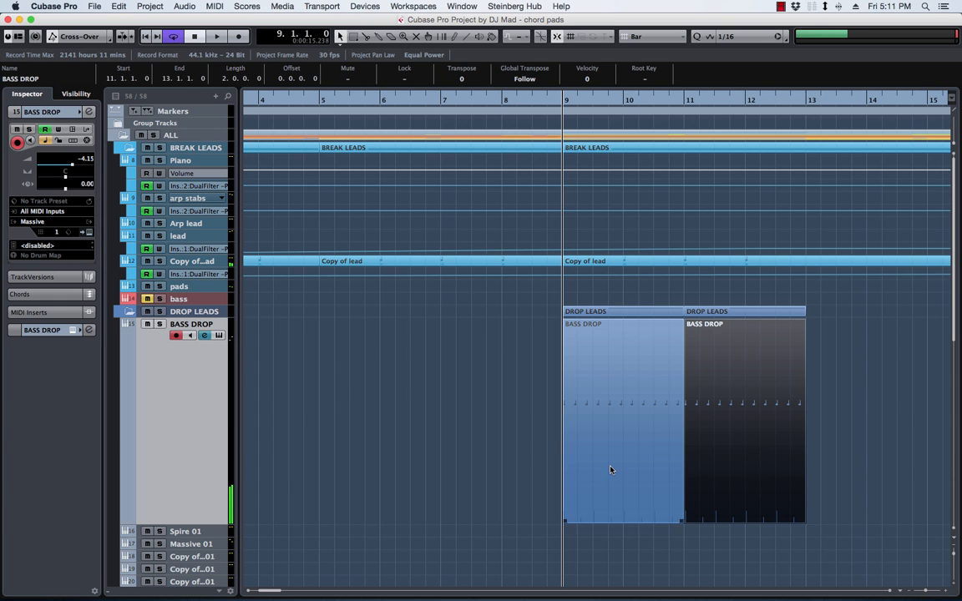
key("space")
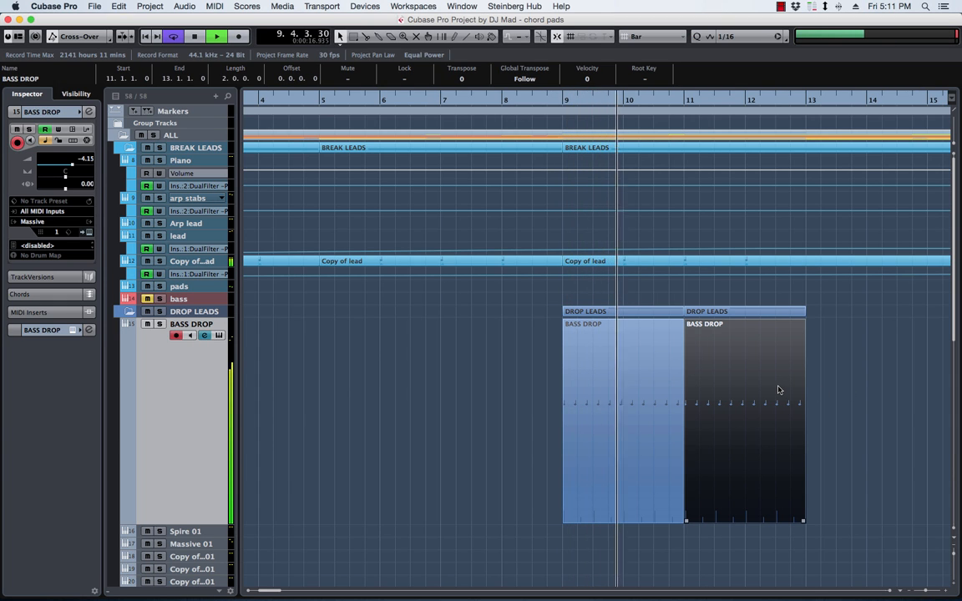
key("g")
key("g")
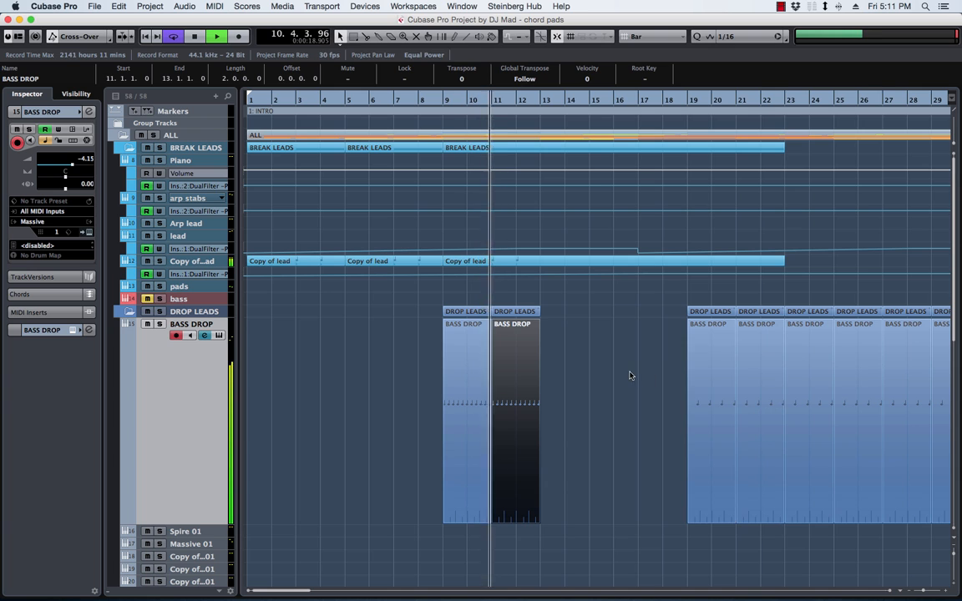
key("space")
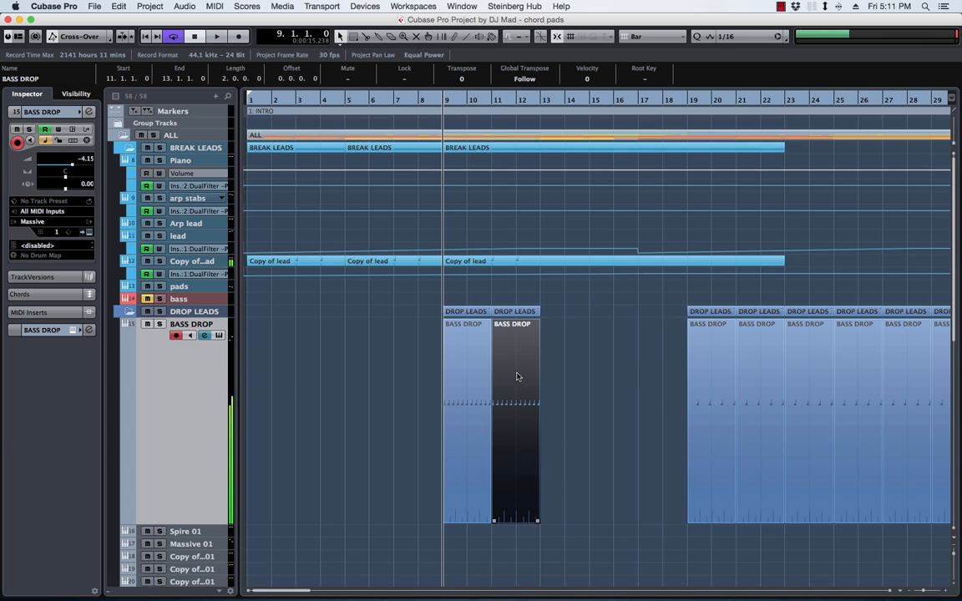
Step: Shift all the G1 notes in the BASS DROP part at bar 11 one sixteenth later, starting at 11.1.2
double_click(521, 376)
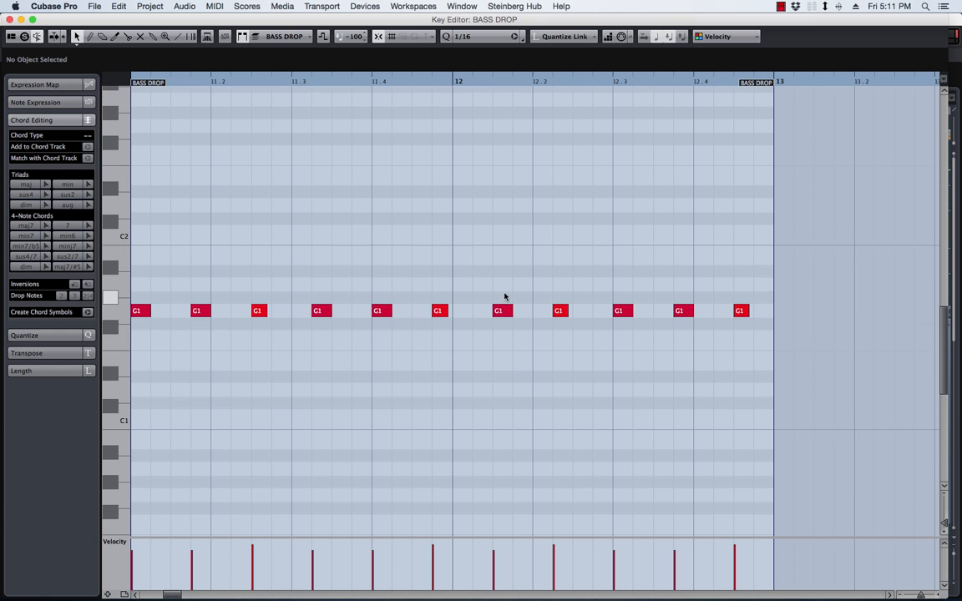
scroll(492, 288, "left", 5)
left_click_drag(470, 294, 732, 317)
scroll(585, 284, "left", 5)
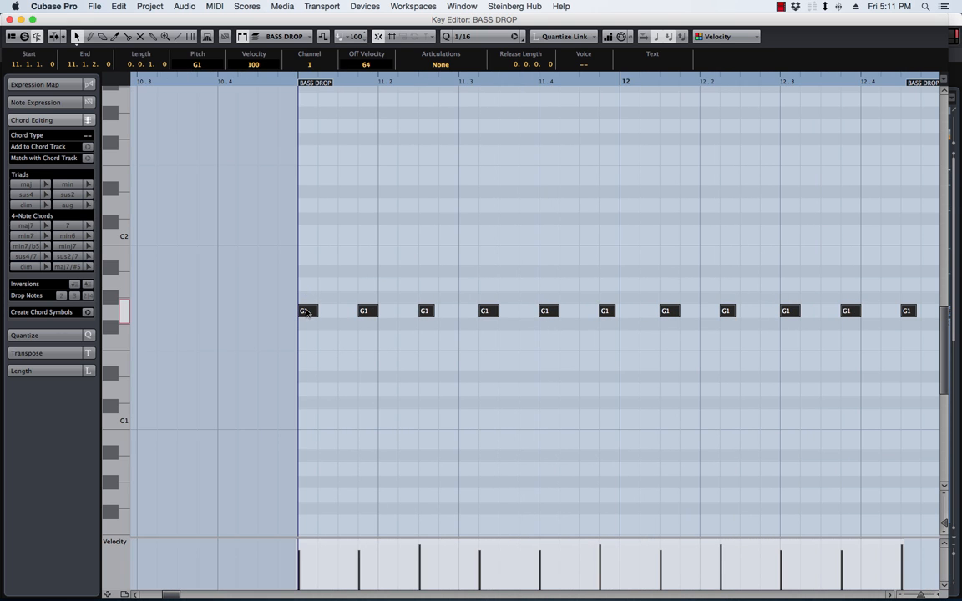
left_click_drag(307, 311, 327, 312)
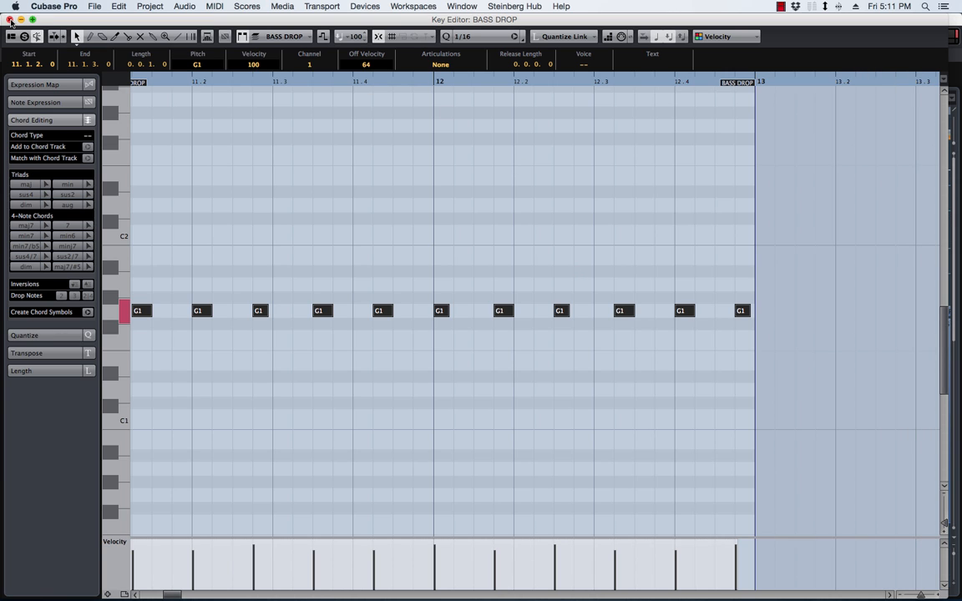
left_click(9, 19)
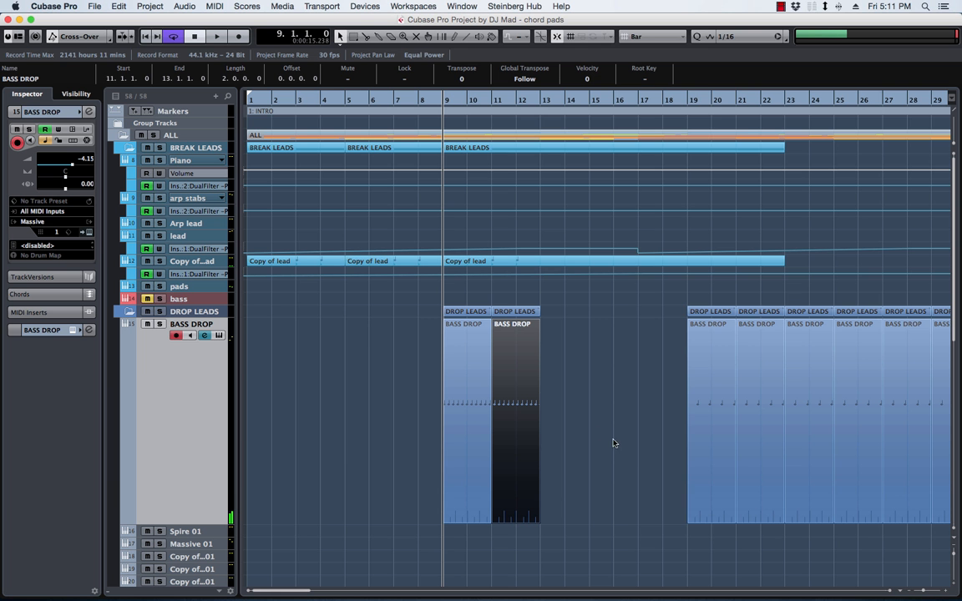
Step: Duplicate the BASS DROP part to bar 13 and shift all its notes one sixteenth later to 13.1.3, enlarging the part
key("super+d")
key("space")
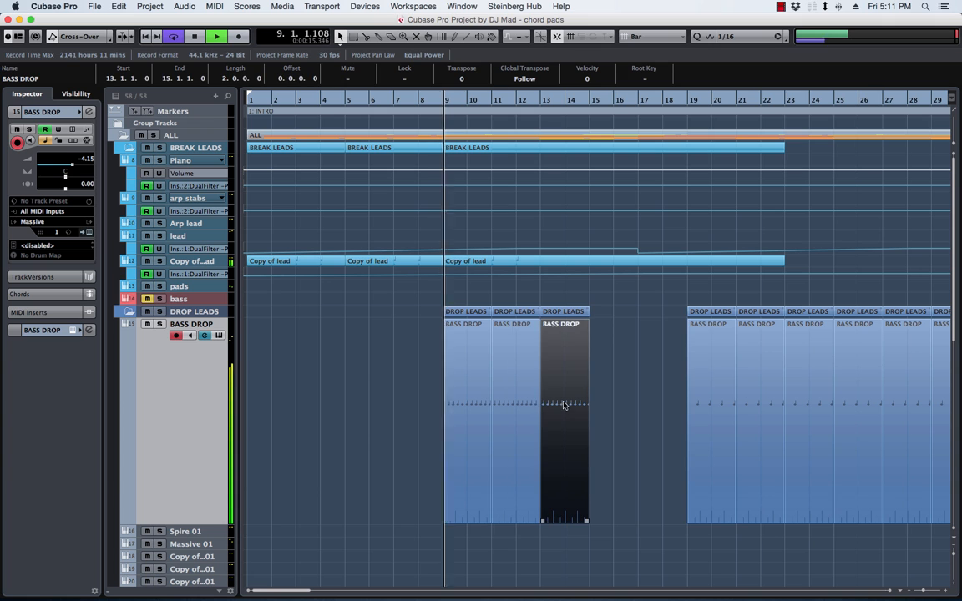
double_click(560, 357)
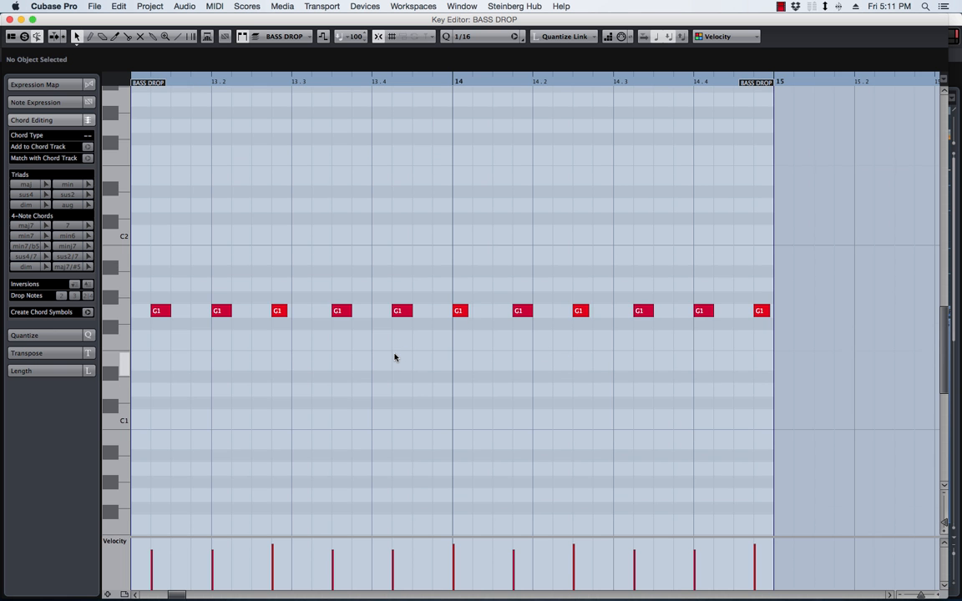
key("super+a")
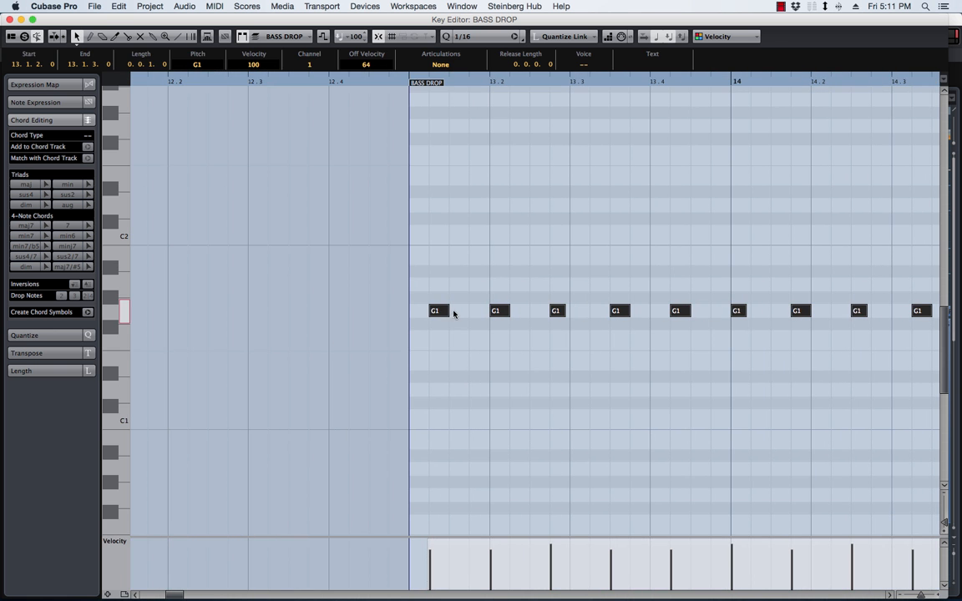
left_click_drag(453, 313, 501, 315)
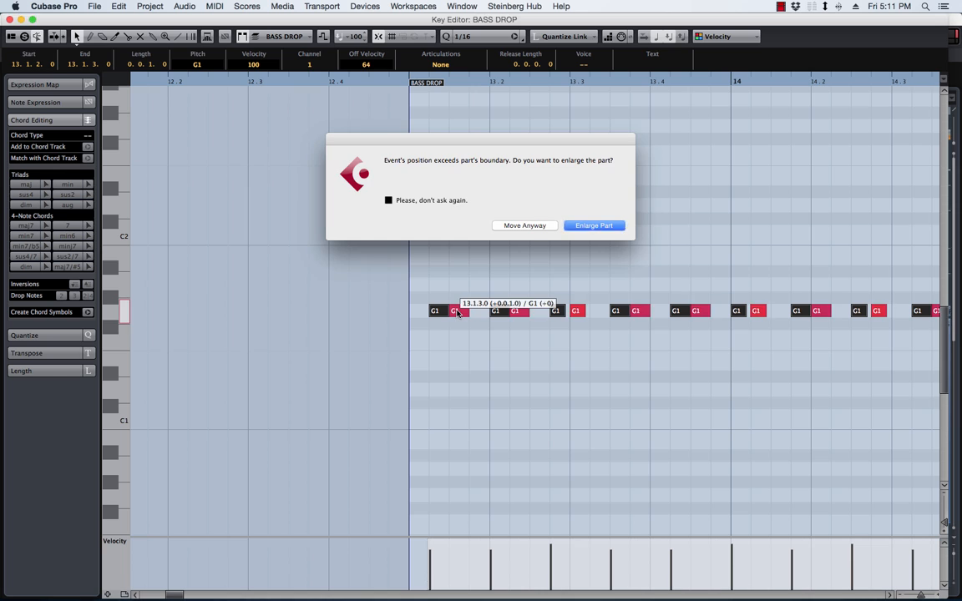
left_click(595, 226)
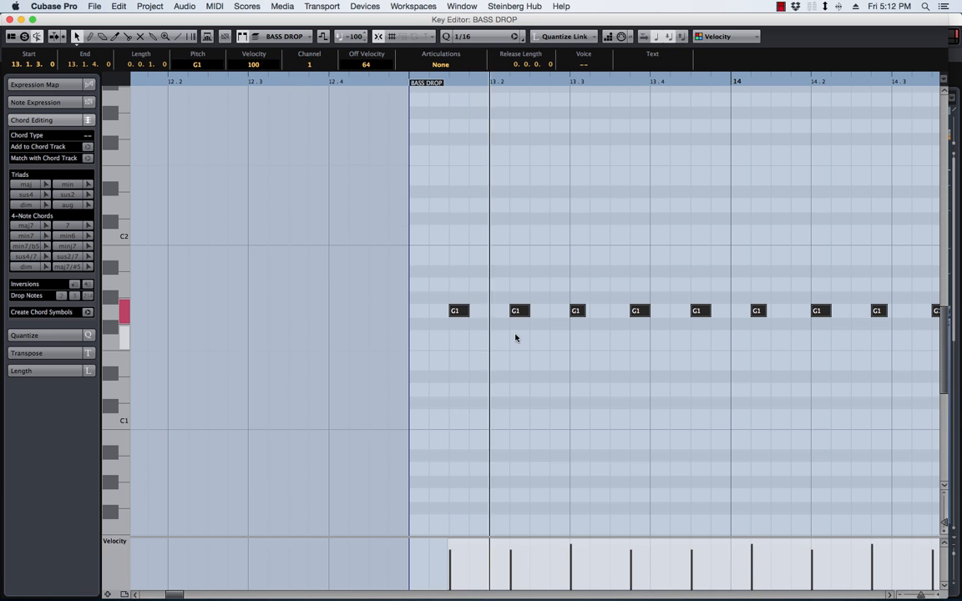
scroll(550, 342, "right", 3)
scroll(549, 341, "right", 2)
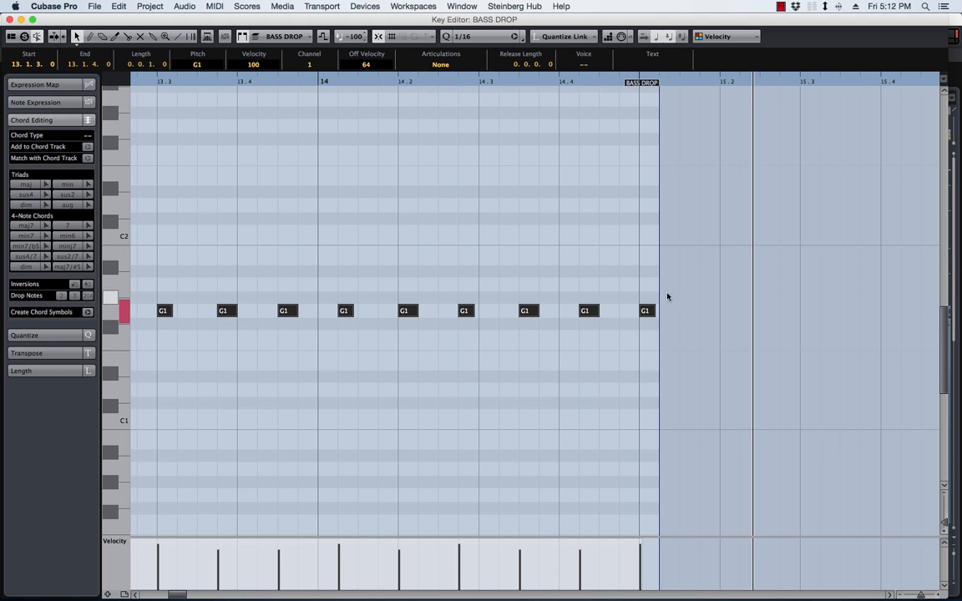
left_click(11, 18)
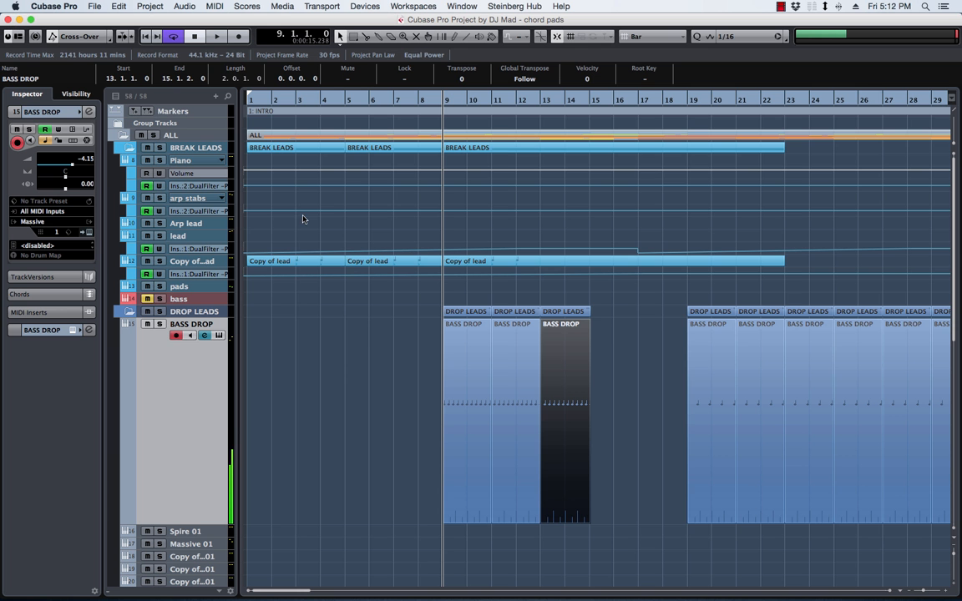
Step: Play the bass pattern from bar 9 and trim the BASS DROP part at bar 13 back to end at bar 15
scroll(636, 406, "down", 8)
scroll(560, 233, "up", 8)
key("space")
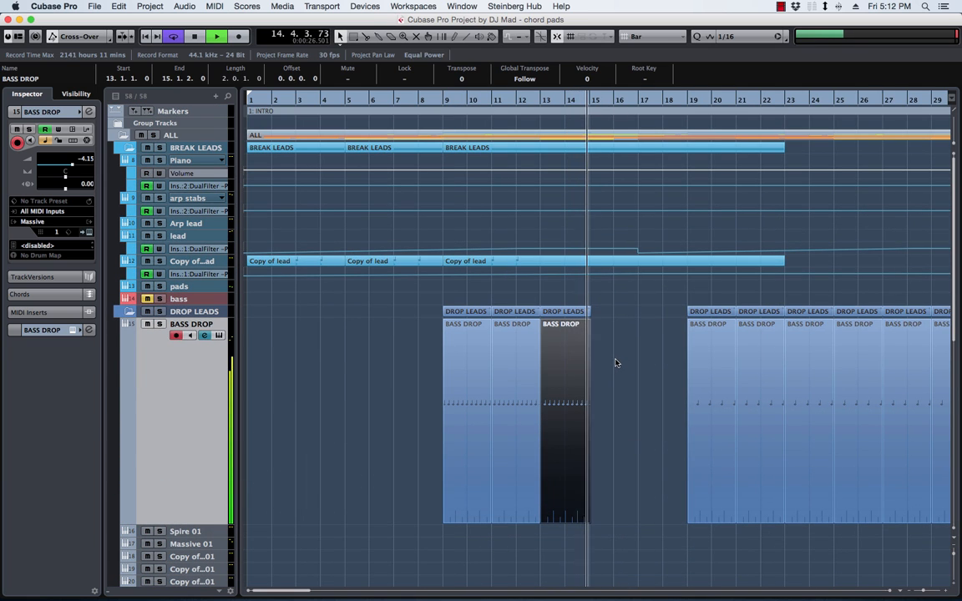
key("space")
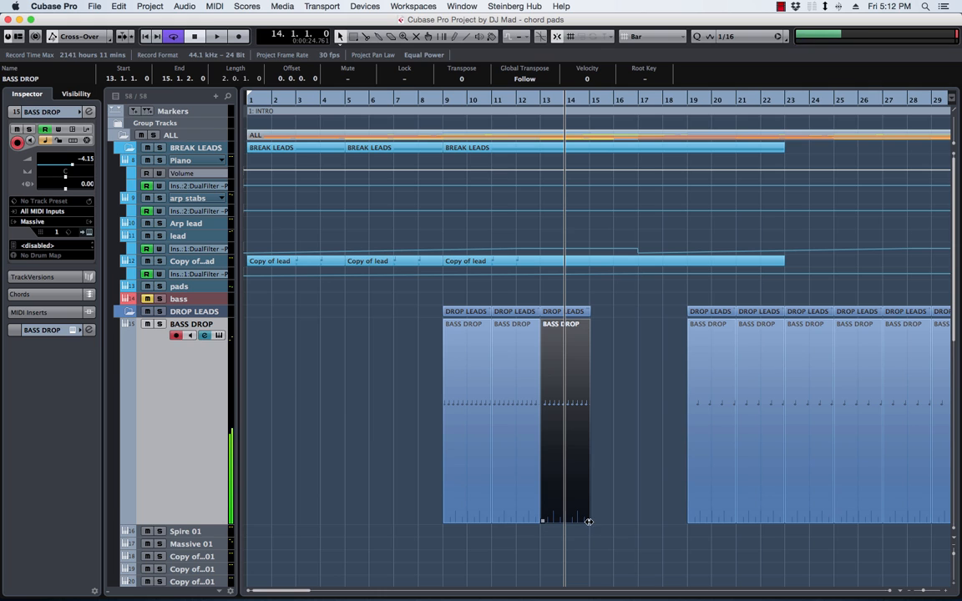
left_click(617, 384)
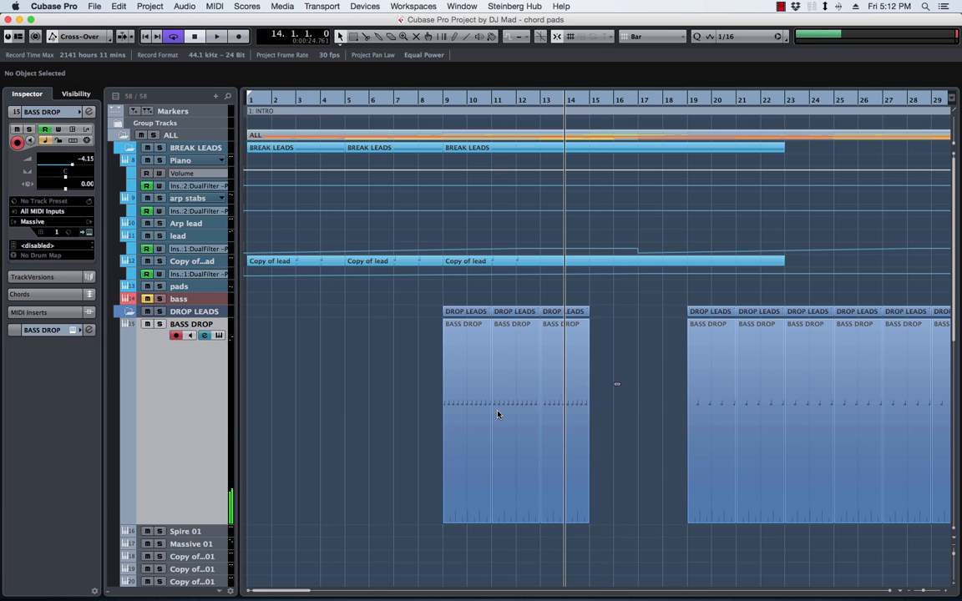
Step: Try duplicating the three BASS DROP parts to bar 15, and delete the copies along with all older BASS DROP parts from bar 19 onward
left_click_drag(475, 424, 478, 423)
key("super+d")
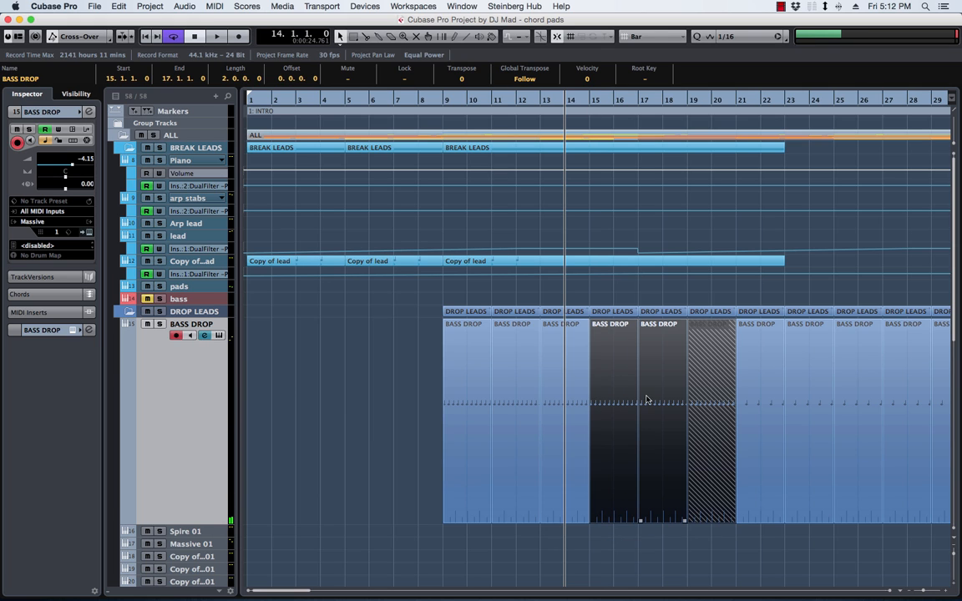
key("Delete")
left_click_drag(876, 377, 885, 371)
key("Delete")
scroll(329, 395, "left", 5)
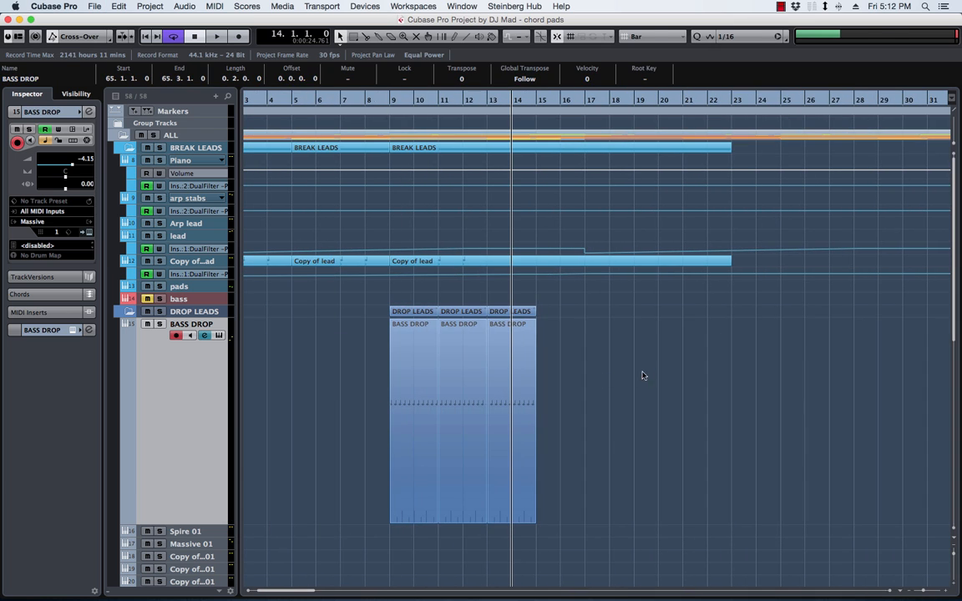
Step: Duplicate the three BASS DROP parts of bars 9 to 15 to bar 15 and play the arrangement from bar 9
left_click(302, 411)
key("super+d")
key("space")
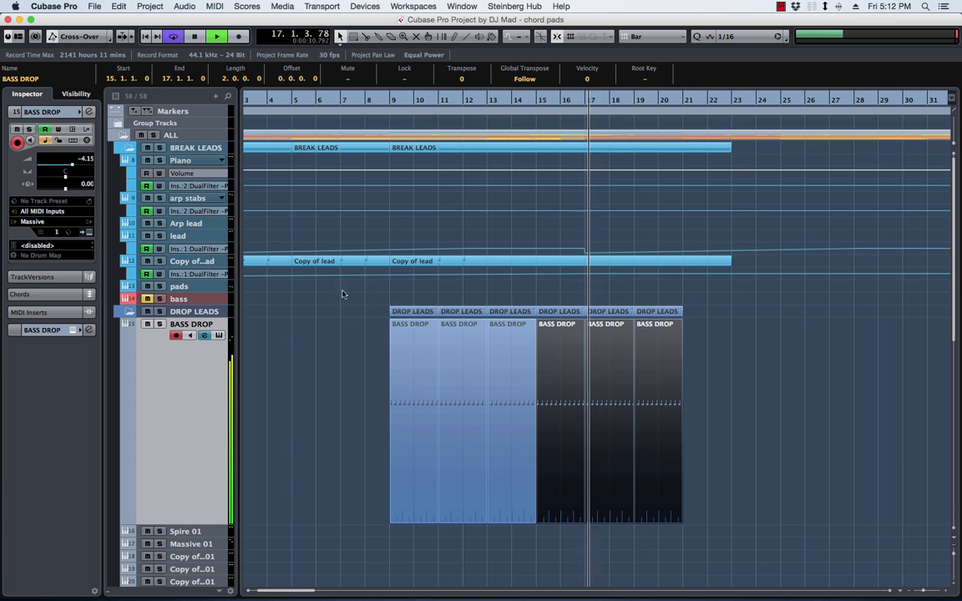
left_click(407, 102)
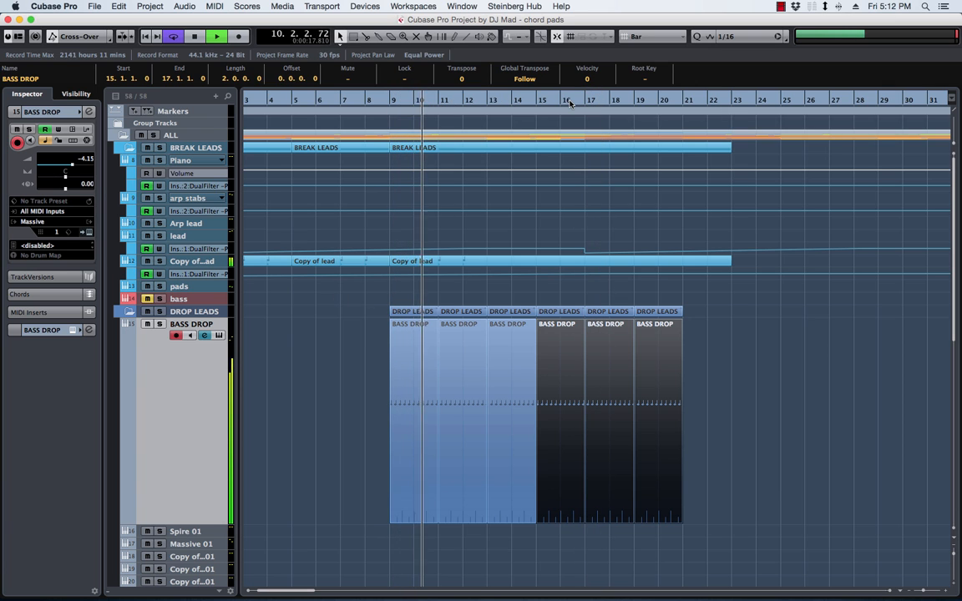
key("space")
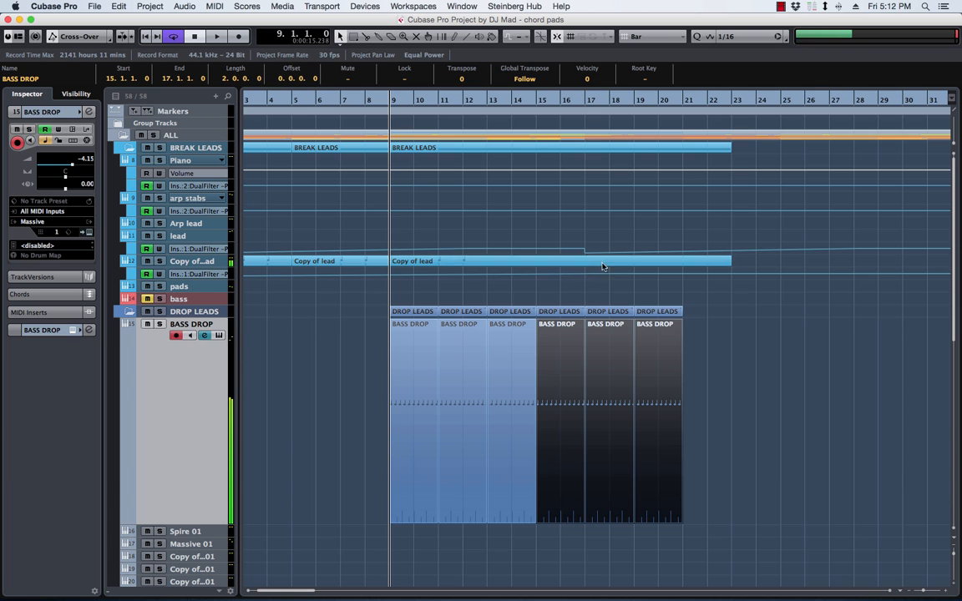
Step: Shorten the Copy of lead part at bar 9 to end at bar 17, and enlarge the Copy of lead track during playback
left_click_drag(731, 263, 586, 282)
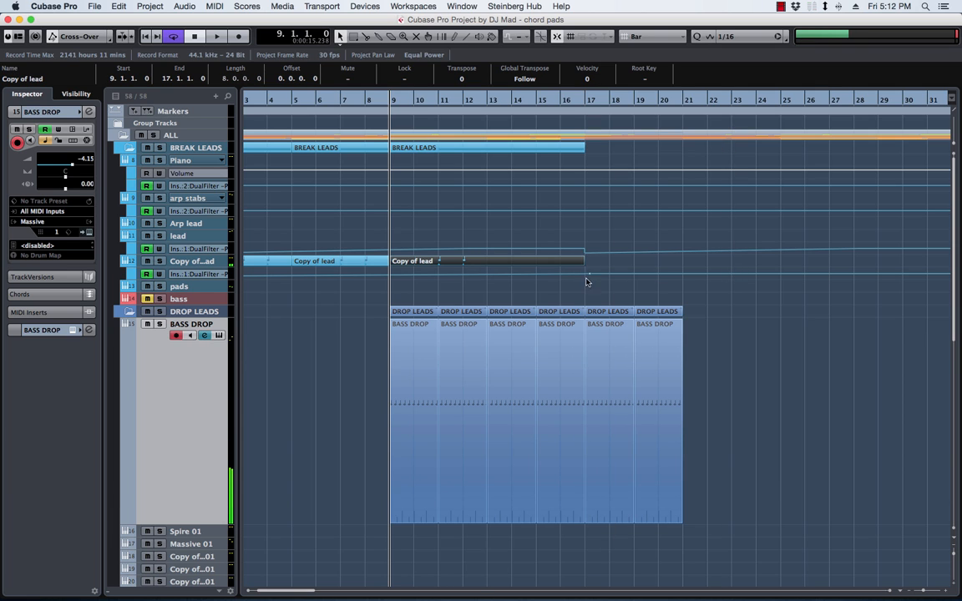
key("space")
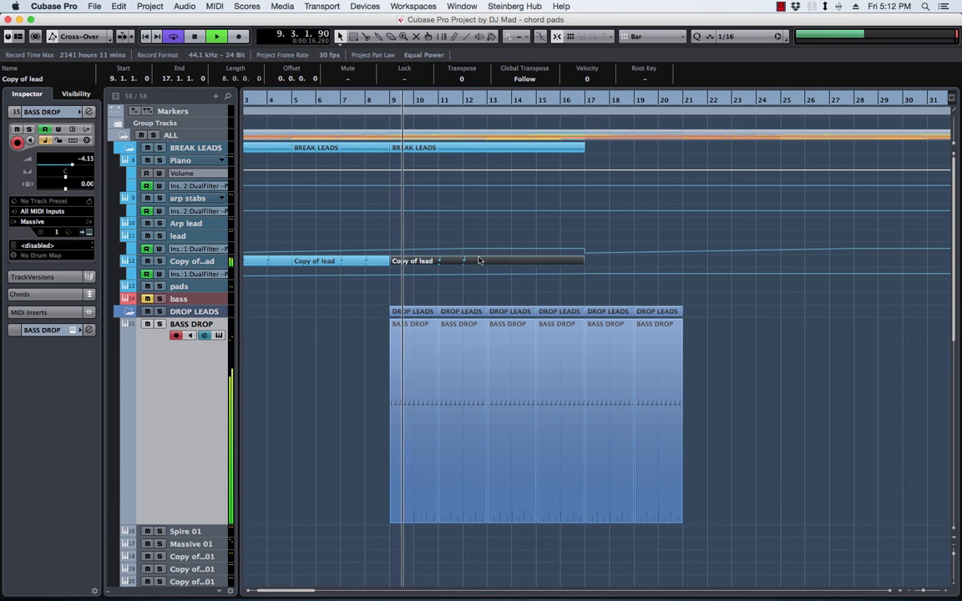
key("z")
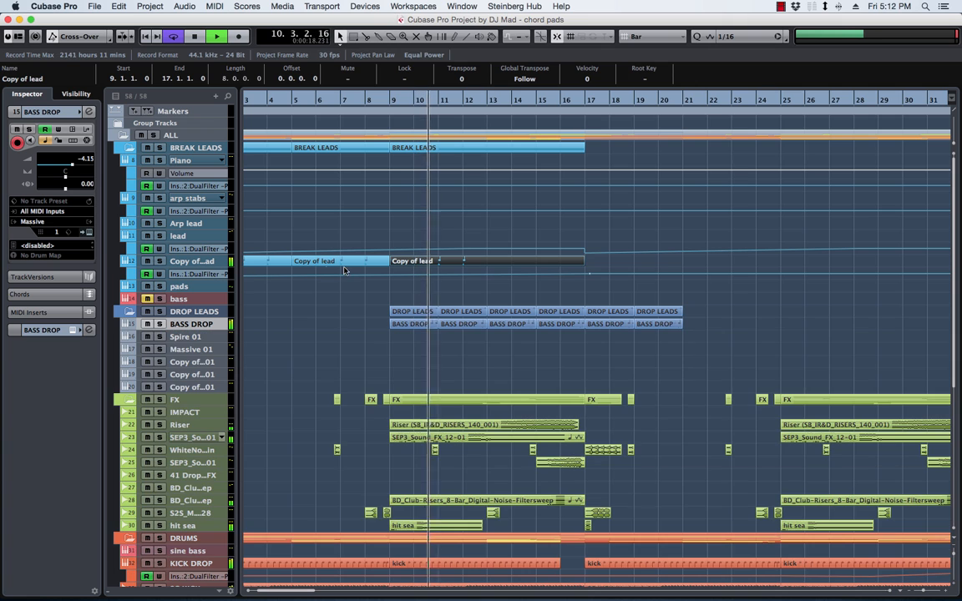
left_click(203, 264)
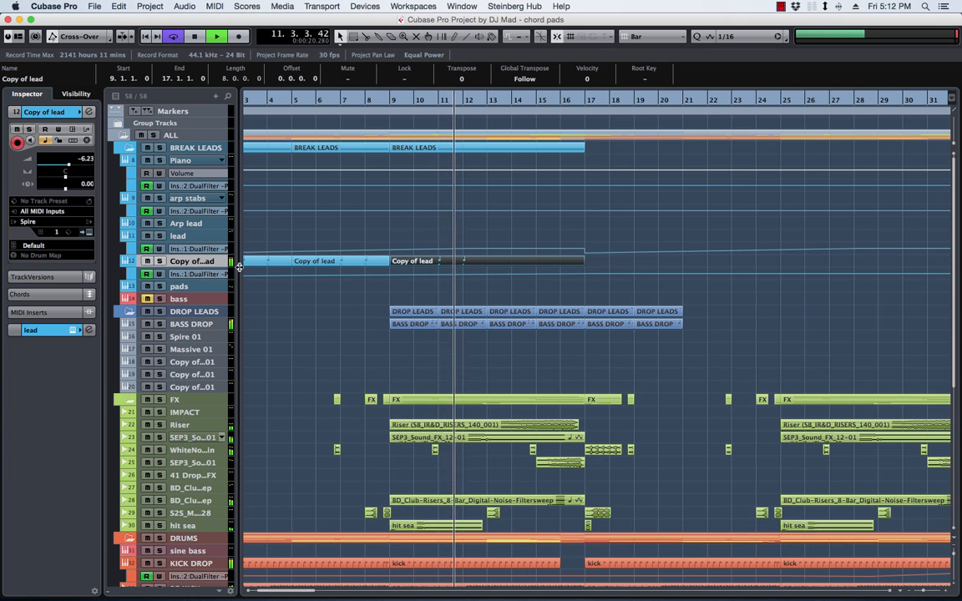
key("z")
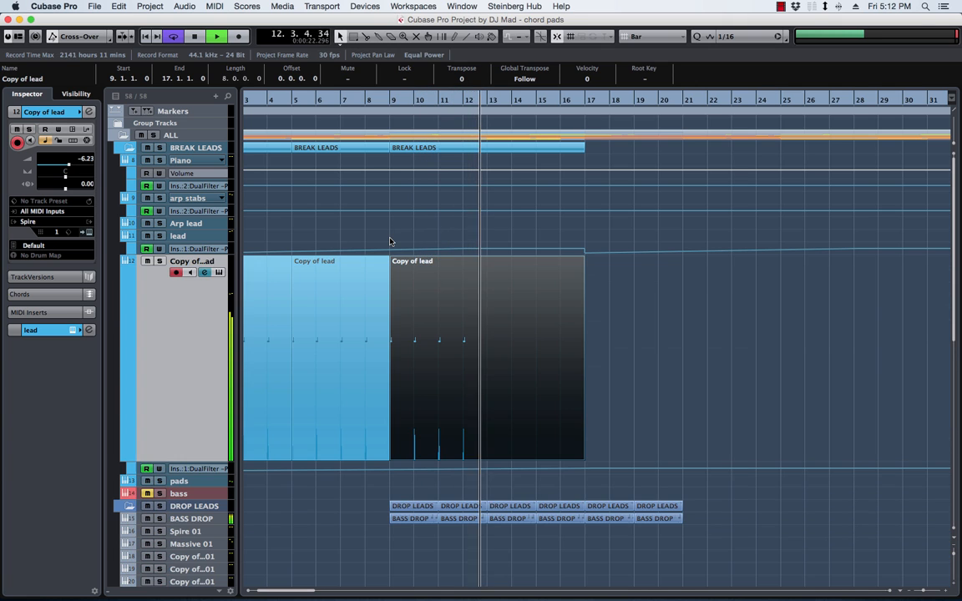
Step: Delete the G2 notes in bars 10, 11 and 12 of the Copy of lead part and extend the bar 9 note to bar 17
double_click(464, 335)
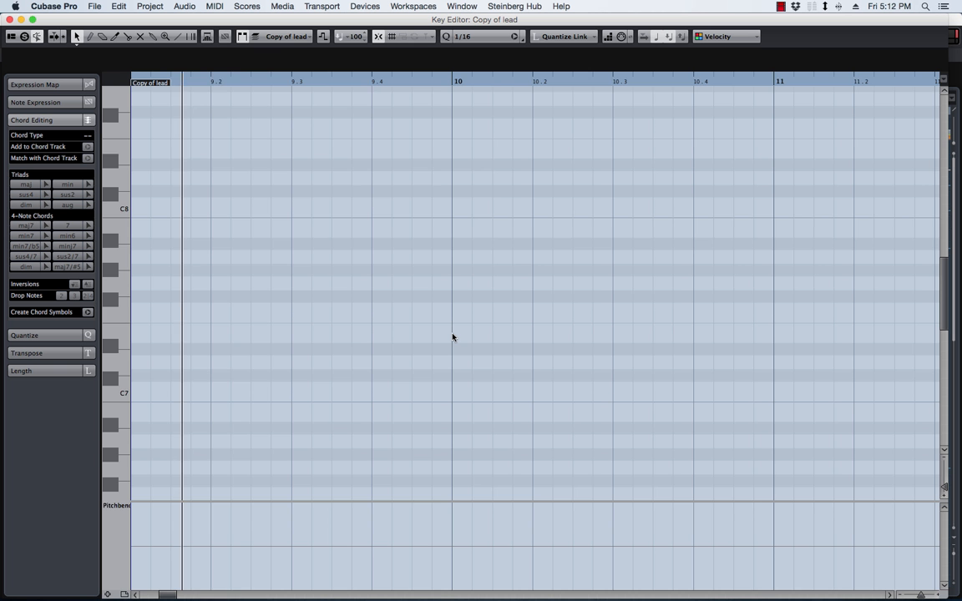
key("g")
key("g")
key("g")
key("g")
key("g")
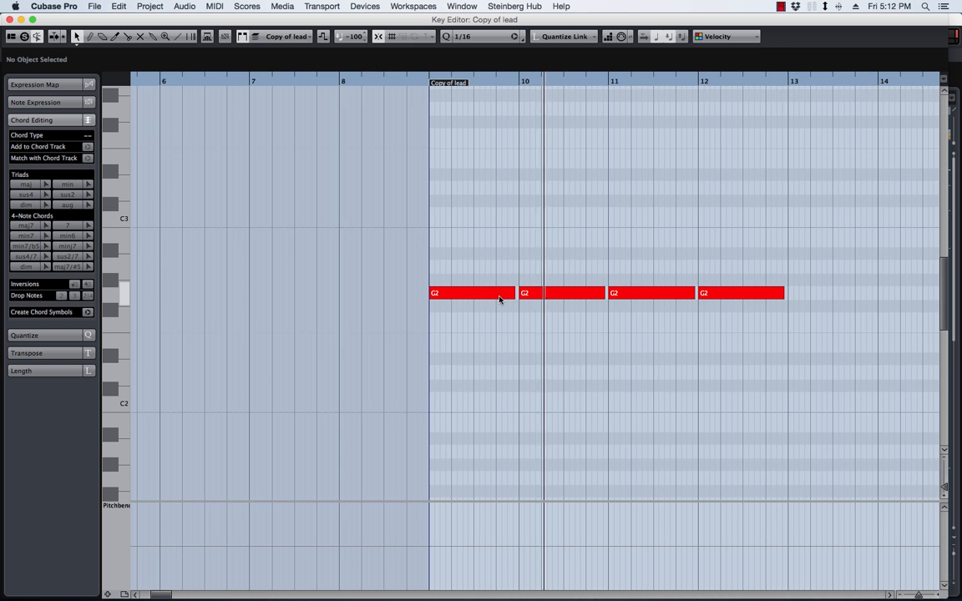
left_click_drag(706, 267, 528, 332)
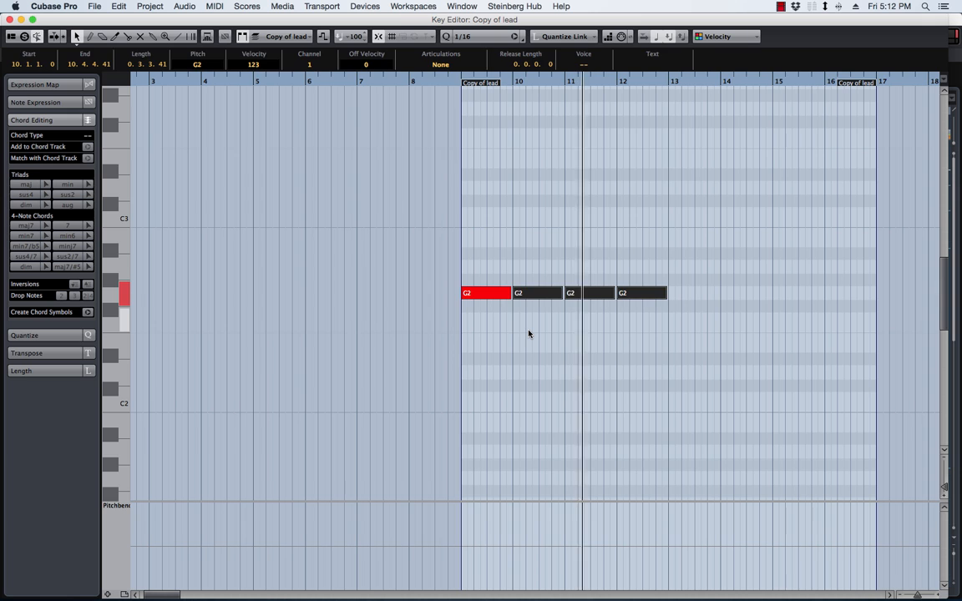
key("BackSpace")
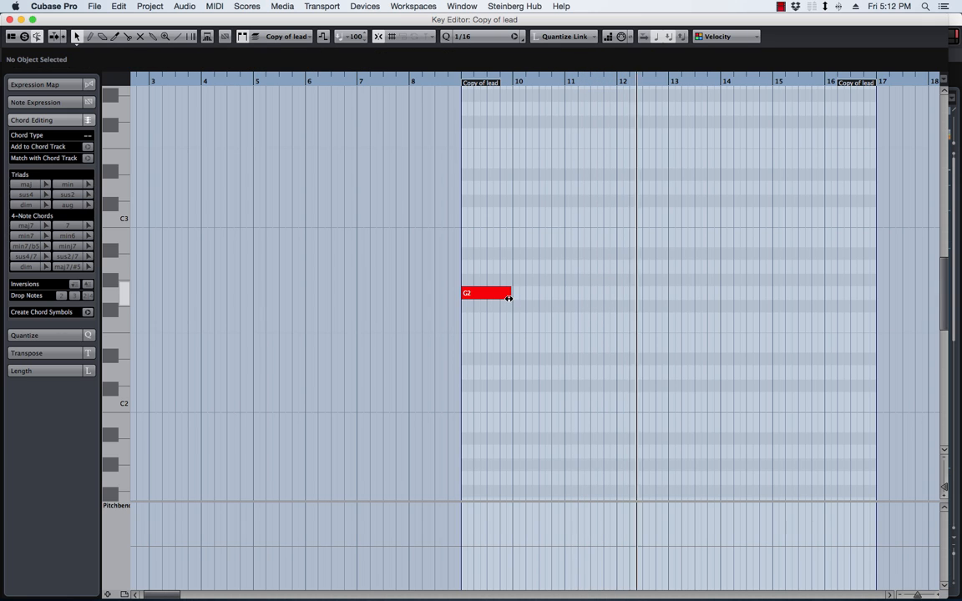
left_click_drag(508, 294, 873, 302)
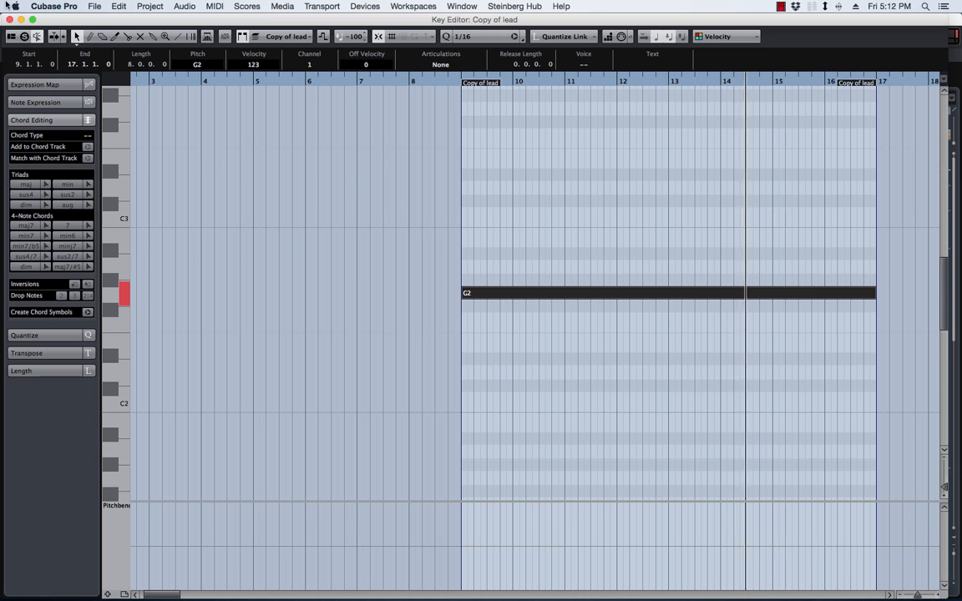
left_click(9, 19)
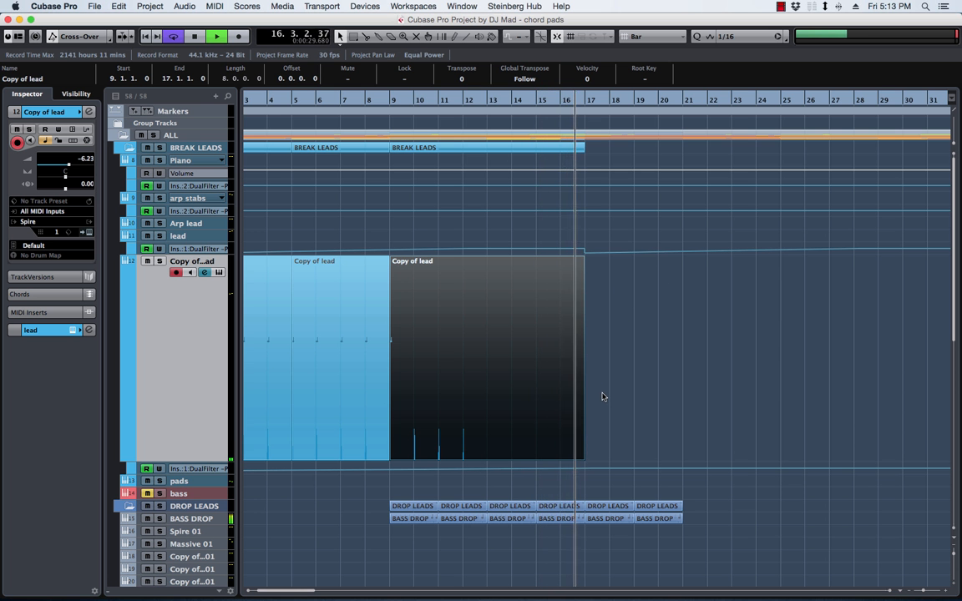
Step: Delete the VJBTD3_001 audio event just before bar 16 and stop playback
scroll(603, 397, "down", 10)
left_click(568, 444)
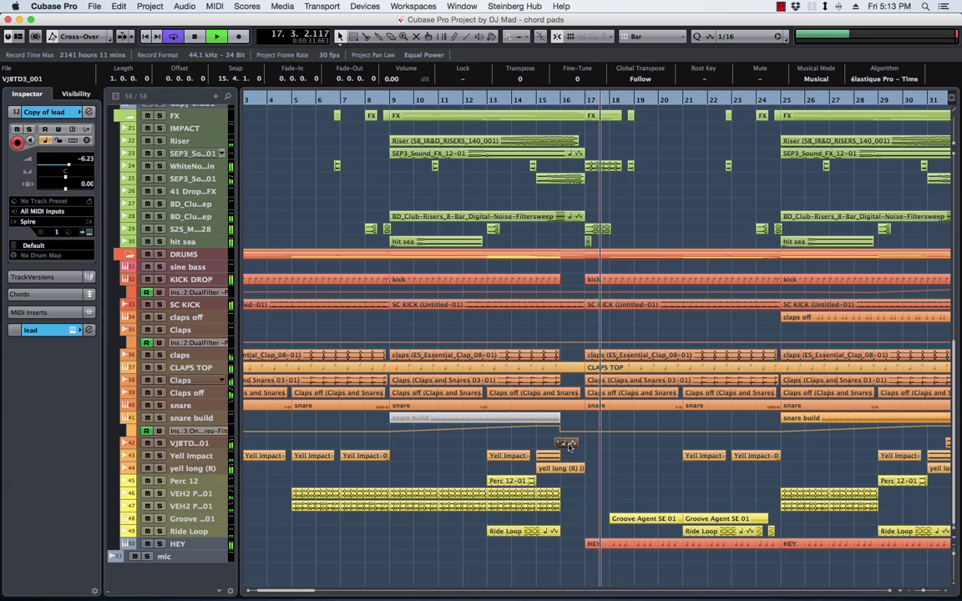
key("Delete")
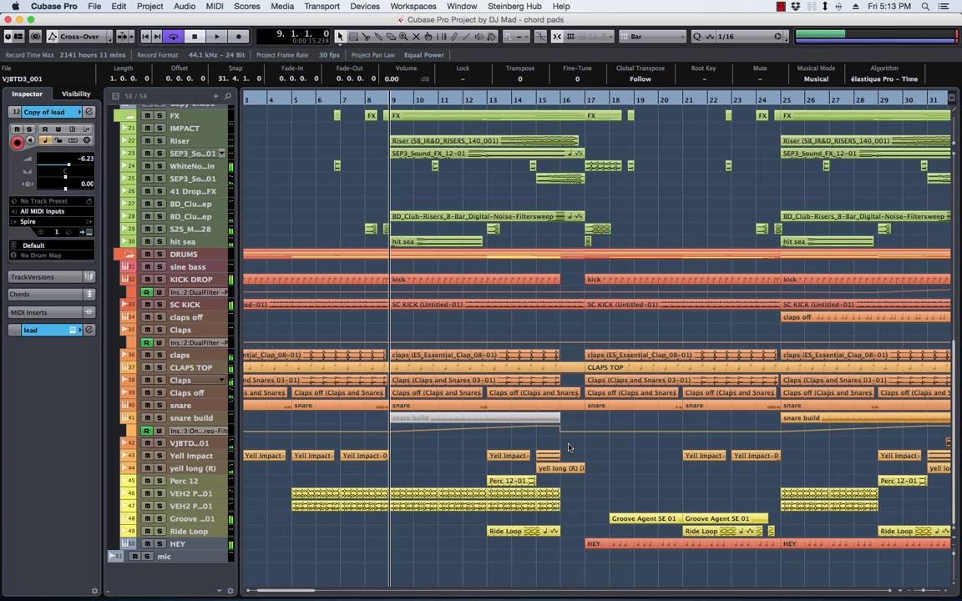
key("space")
scroll(553, 278, "up", 10)
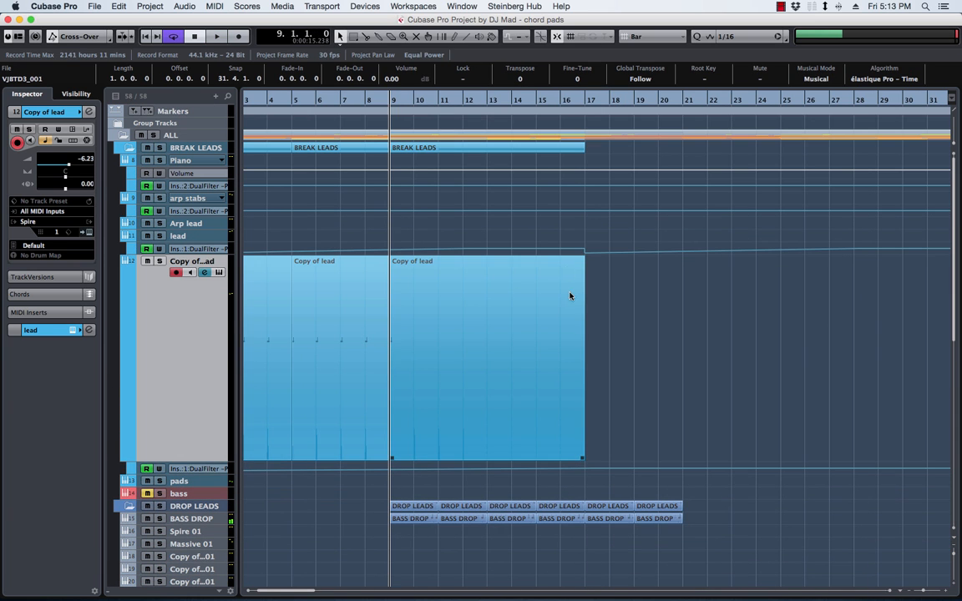
left_click(603, 480)
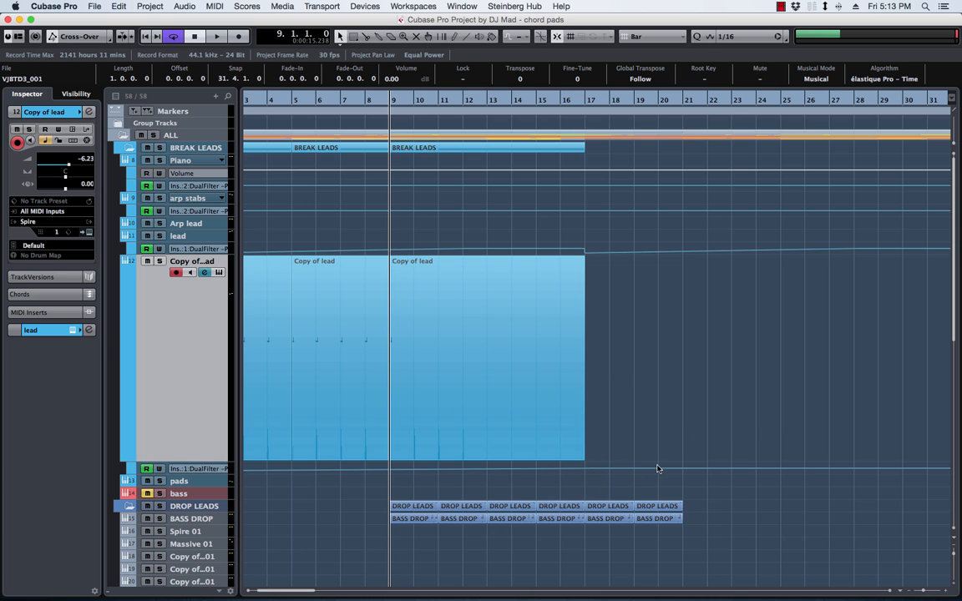
Step: Extend the Copy of lead part at bar 9 to bar 25 and lengthen its G2 note to match
left_click_drag(587, 456, 782, 456)
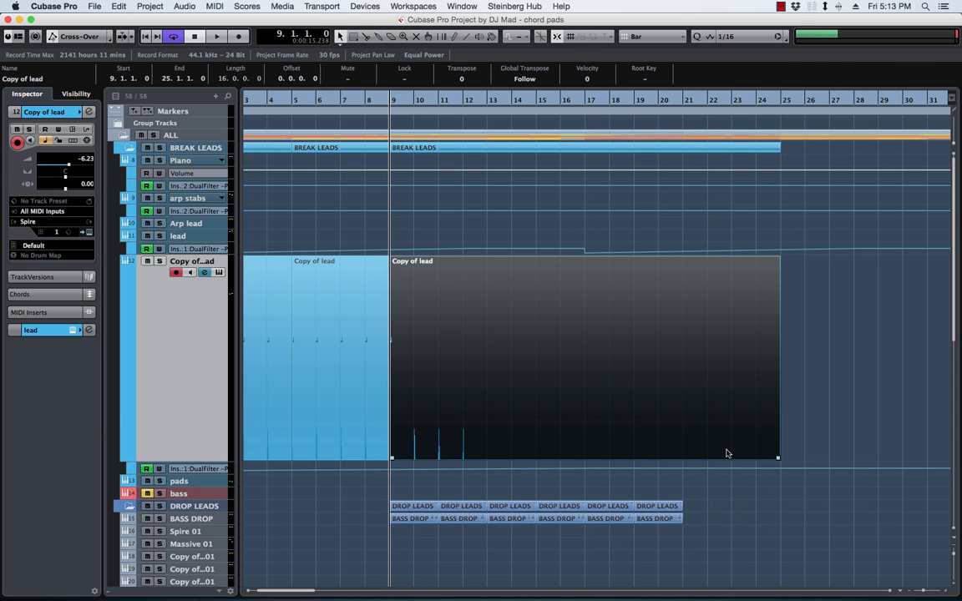
double_click(726, 451)
key("g")
key("g")
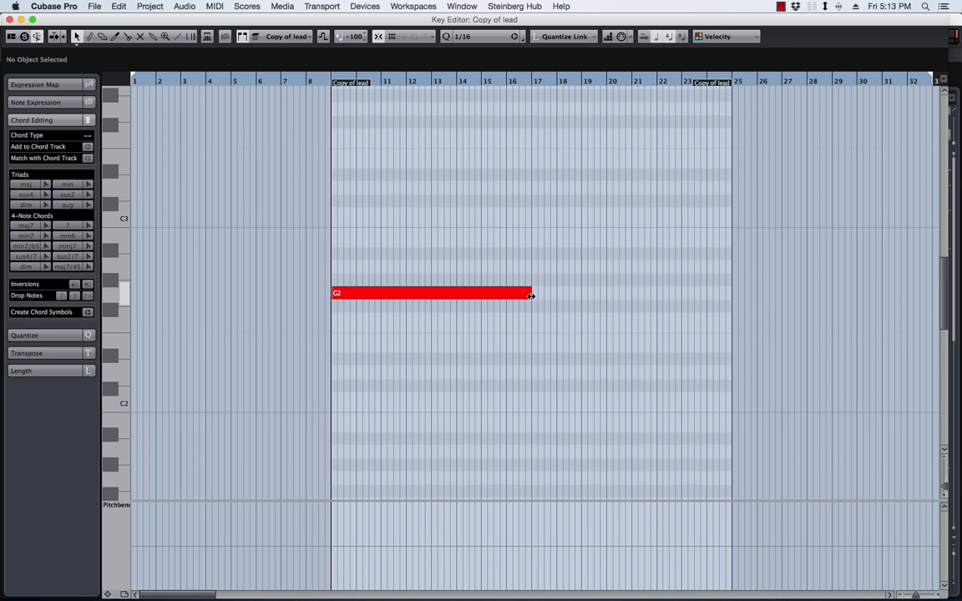
left_click_drag(531, 295, 729, 298)
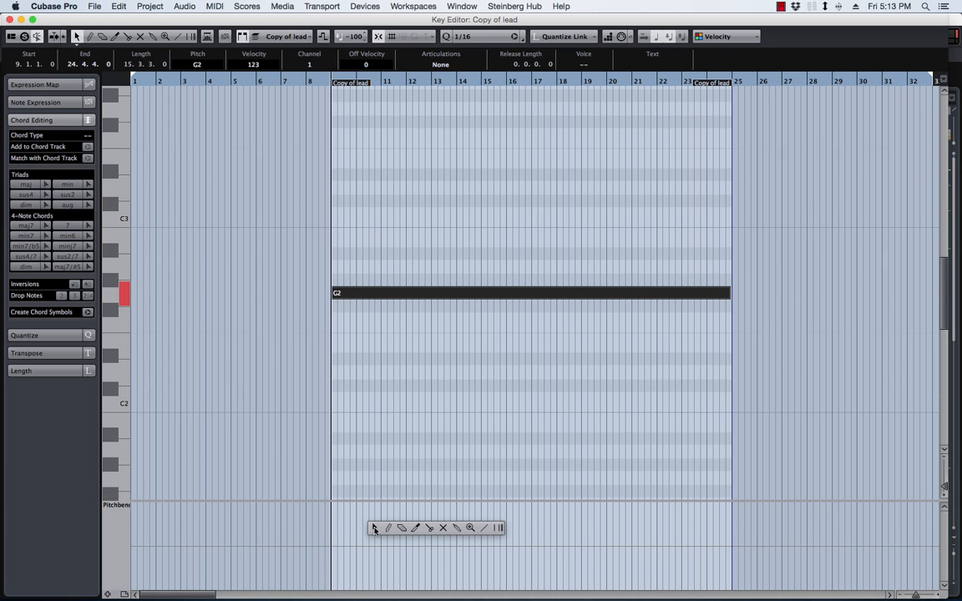
Step: Draw a straight pitchbend rise from zero at bar 9 to maximum at bar 25 and return to the arrangement during playback
left_click(483, 528)
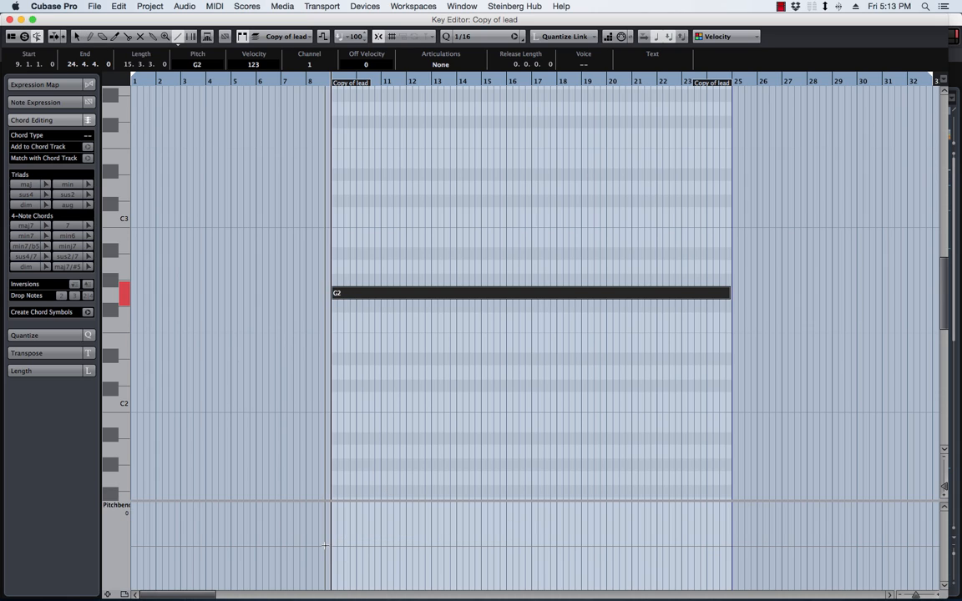
left_click_drag(332, 546, 732, 502)
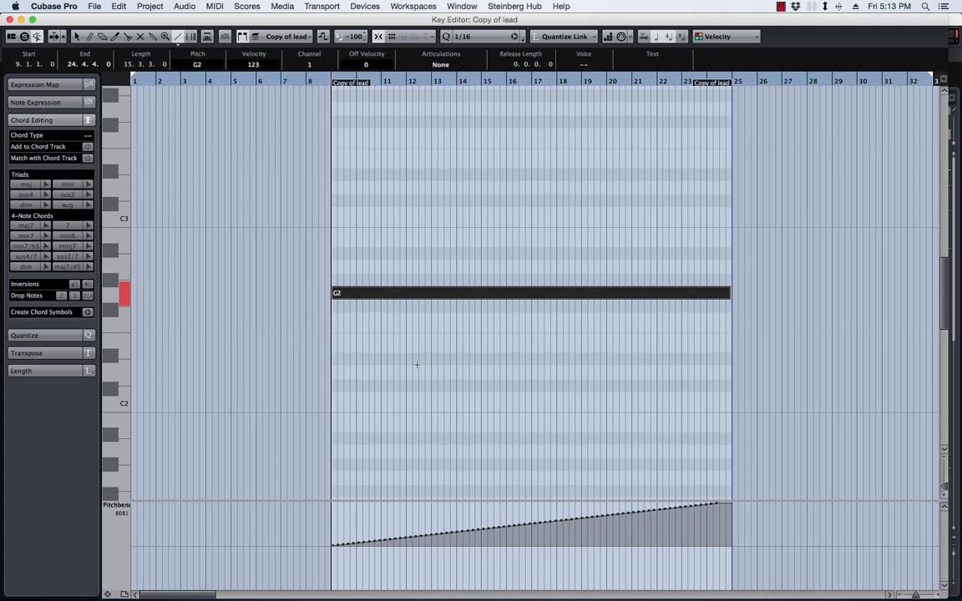
key("space")
left_click(10, 19)
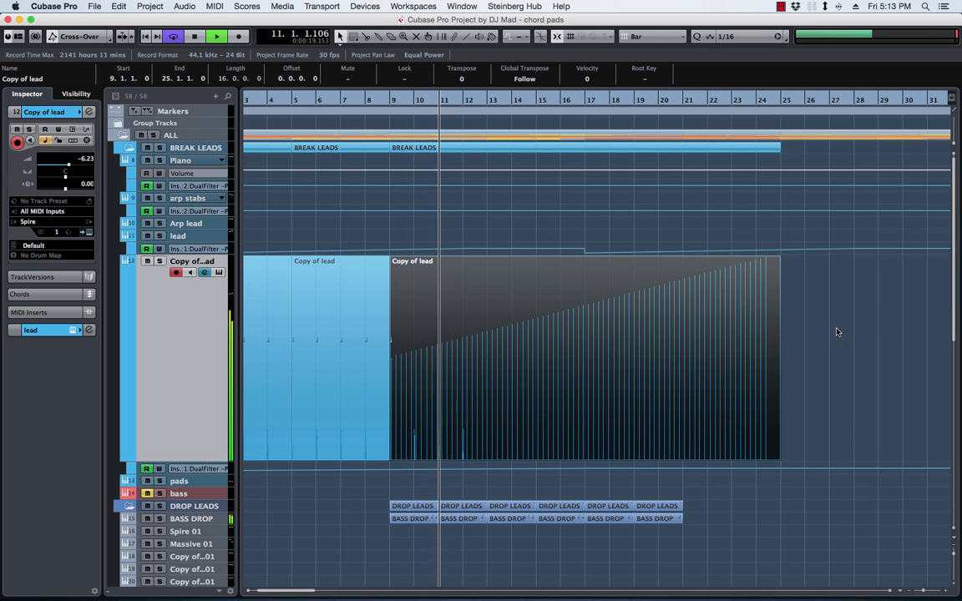
Step: Lengthen the Copy of lead part starting at bar 9 so that it ends at bar 29
key("g")
key("g")
key("g")
key("g")
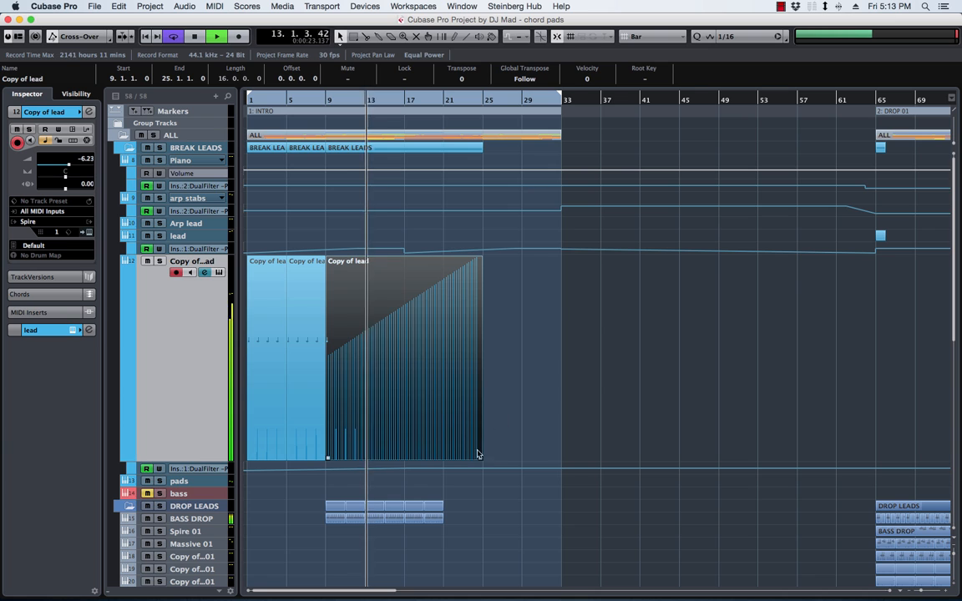
mouse_move(478, 454)
left_mouse_down()
mouse_move(521, 464)
mouse_move(496, 462)
left_mouse_up()
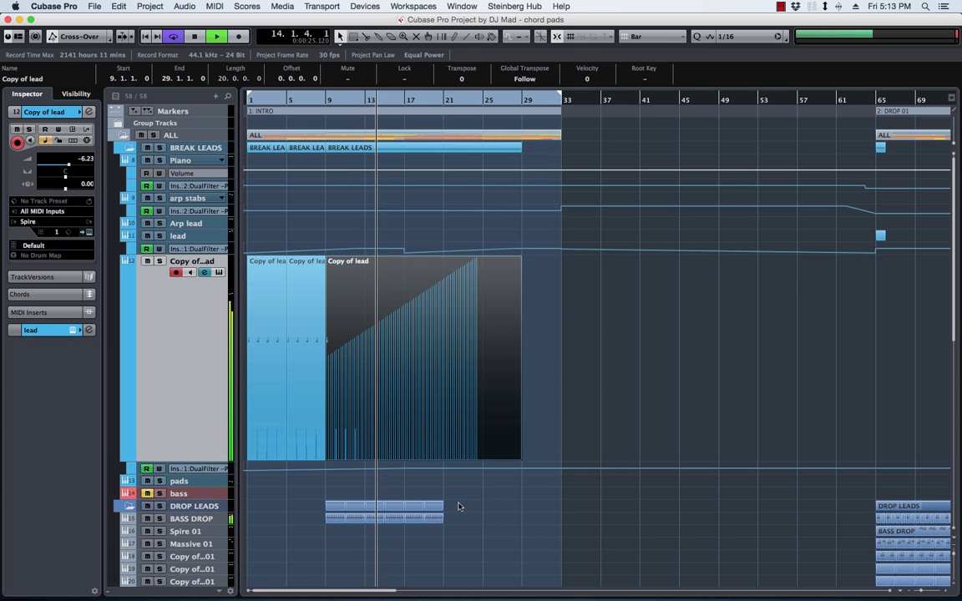
Step: Duplicate the BASS DROP parts of bars 15 to 21 onward and delete the copies beyond bar 29
left_click_drag(460, 504, 391, 526)
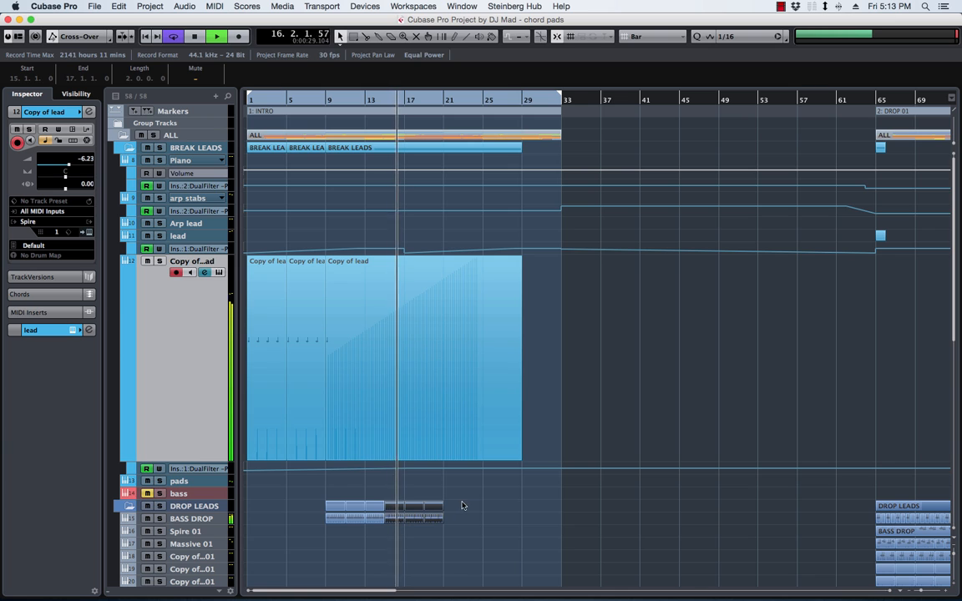
left_click_drag(464, 501, 405, 529)
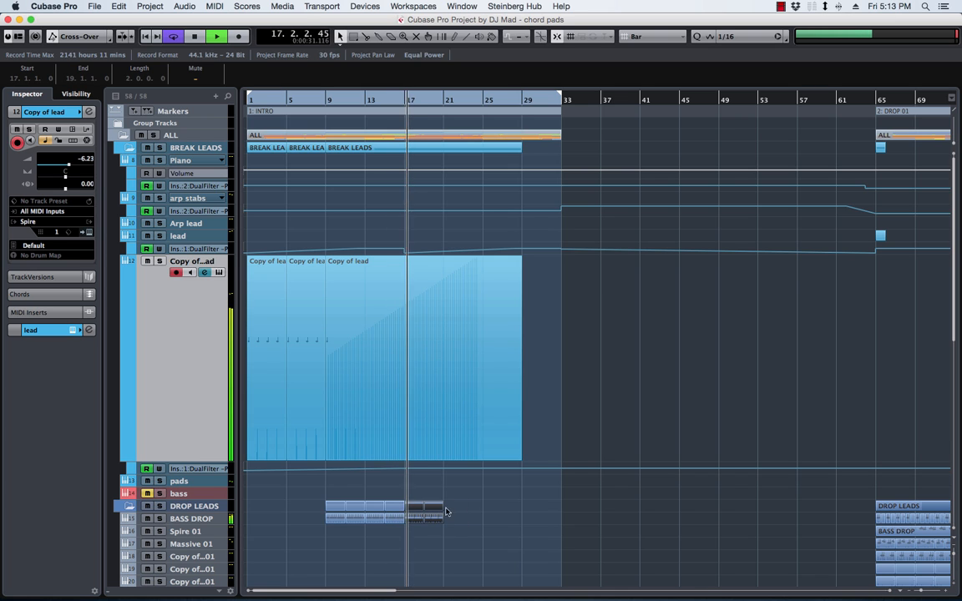
left_click_drag(464, 503, 394, 530)
key("Delete")
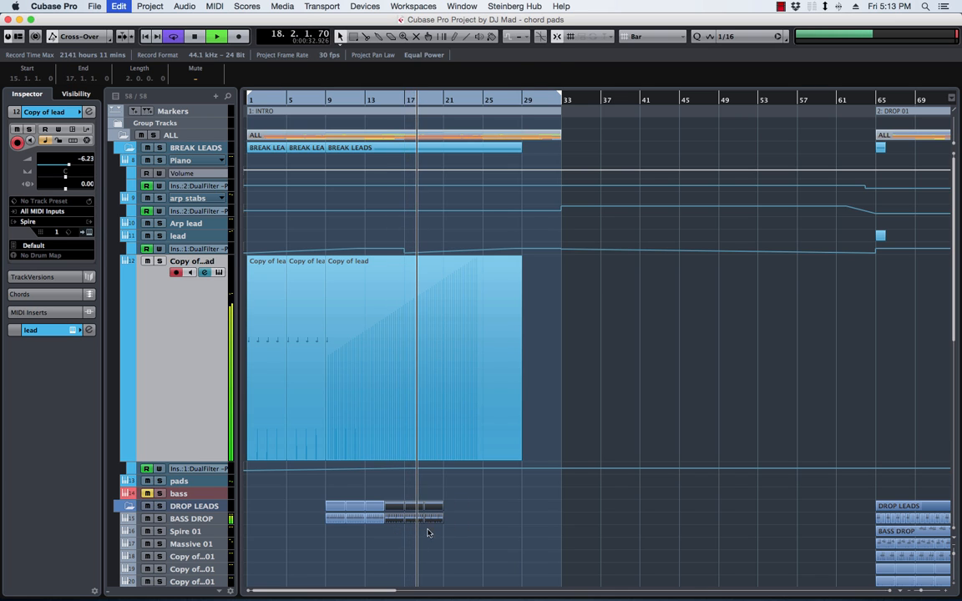
key("super+d")
key("super+d")
left_click_drag(595, 489, 522, 536)
key("Delete")
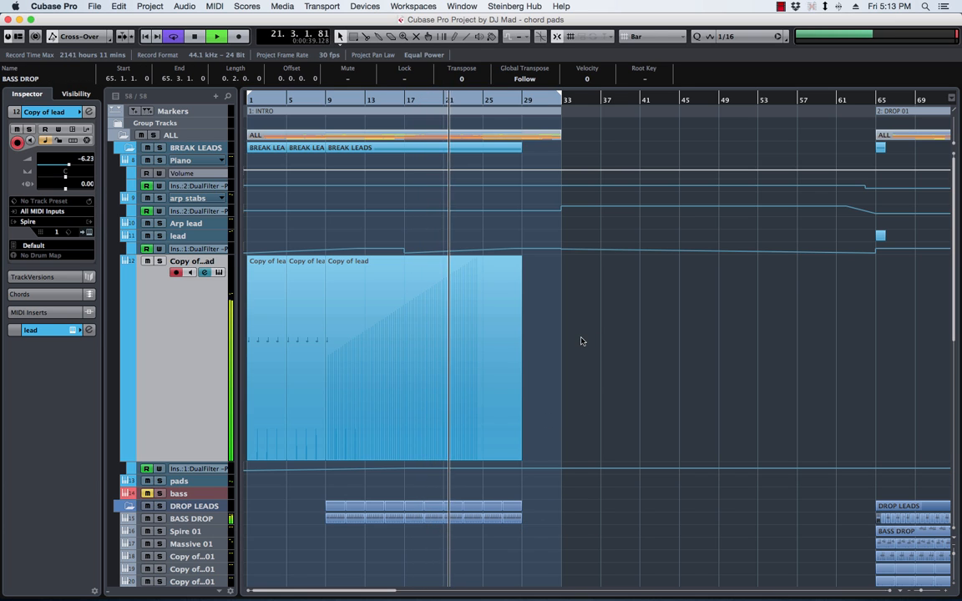
Step: Check the drum and FX tracks, extend the Copy of lead part to bar 33 and stop playback
scroll(577, 316, "down", 10)
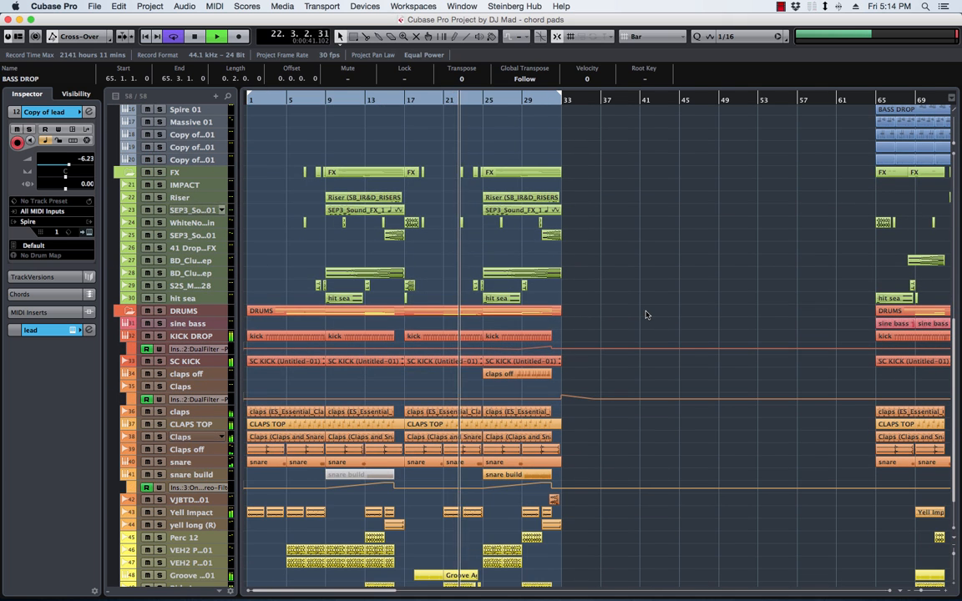
scroll(643, 315, "right", 8)
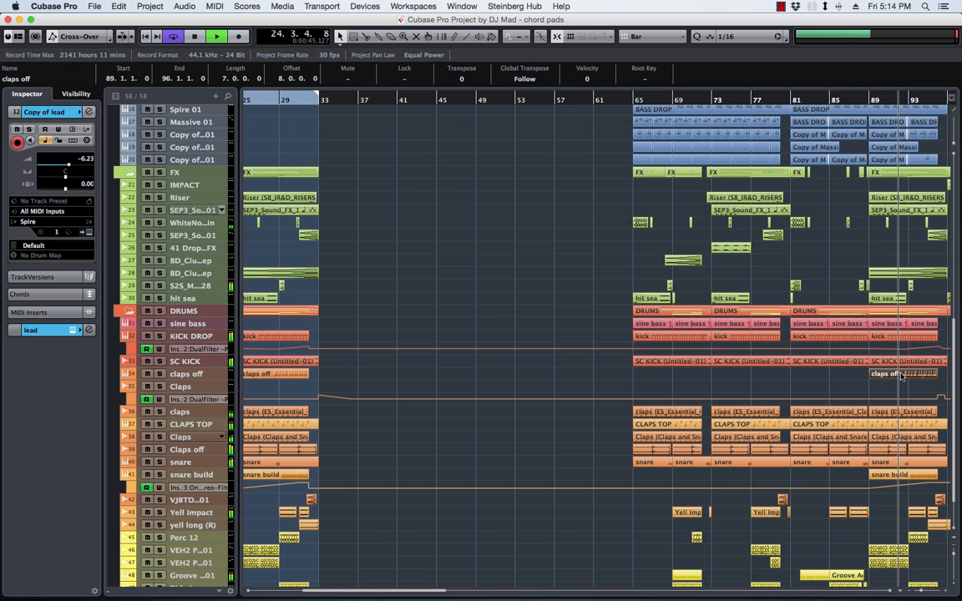
scroll(364, 372, "left", 8)
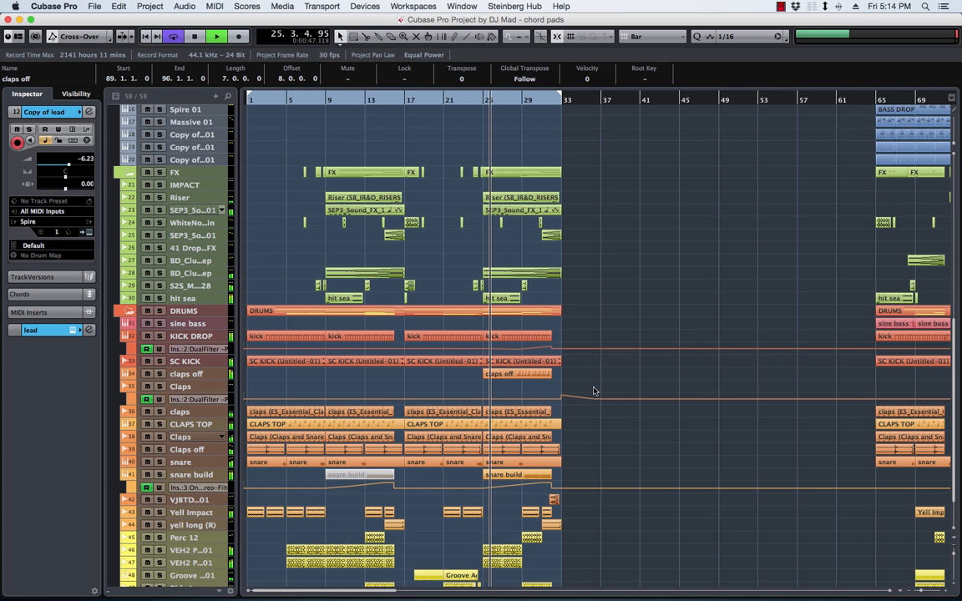
scroll(553, 242, "up", 10)
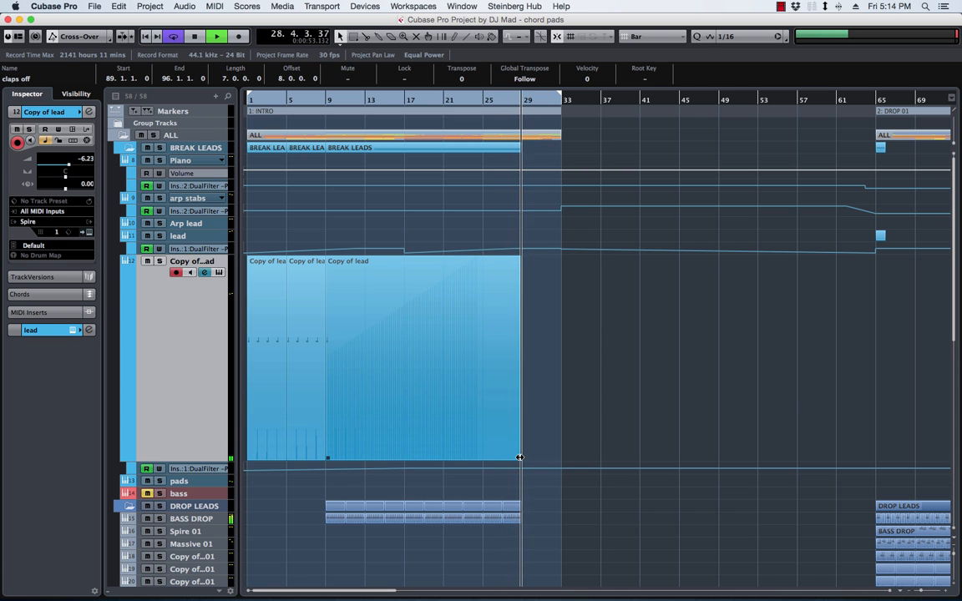
left_click_drag(519, 458, 559, 460)
key("space")
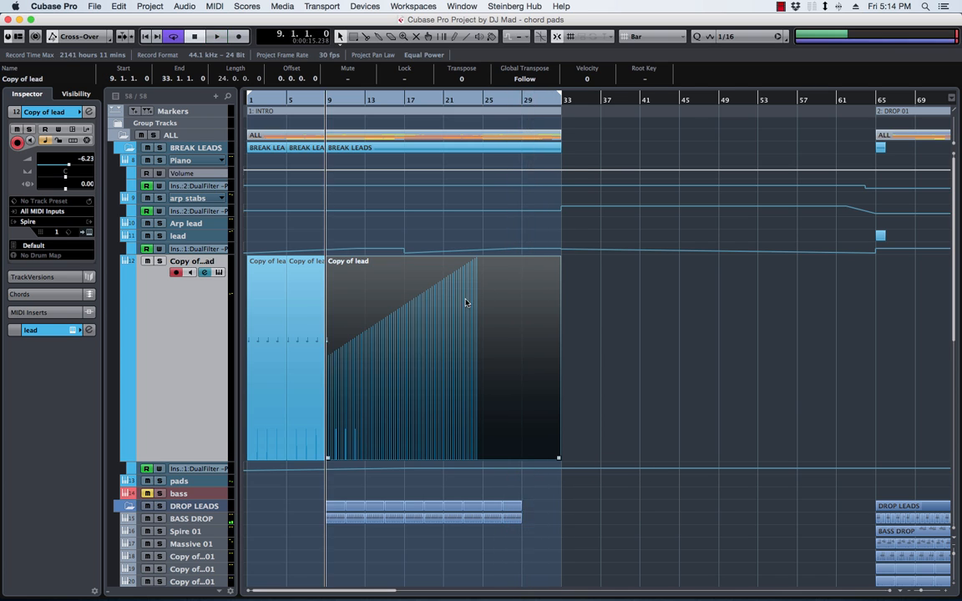
Step: Lengthen the G2 note of the Copy of lead part almost to bar 33 and choose the Line tool
double_click(466, 390)
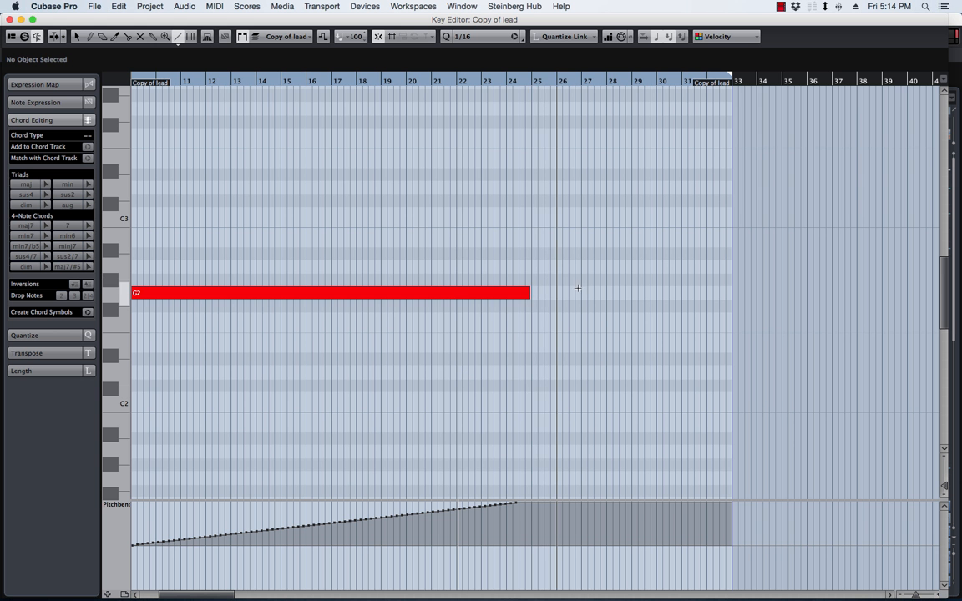
left_click_drag(542, 298, 729, 299)
right_click(439, 428)
left_click(549, 429)
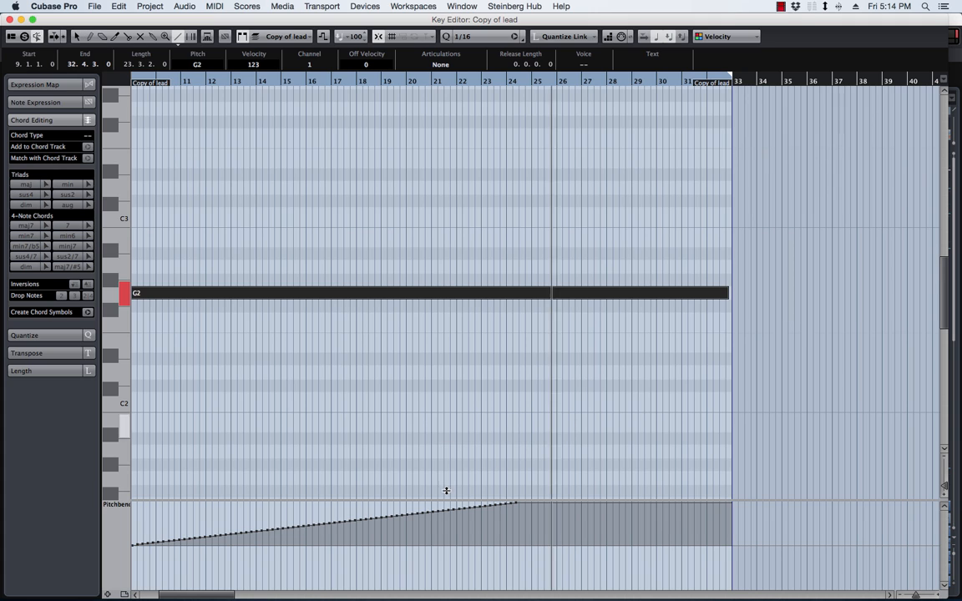
Step: Redraw the pitchbend as a straight rise from bar 9 to bar 33 and play the arrangement from bar 23
mouse_move(132, 543)
left_mouse_down()
mouse_move(727, 501)
mouse_move(732, 491)
left_mouse_up()
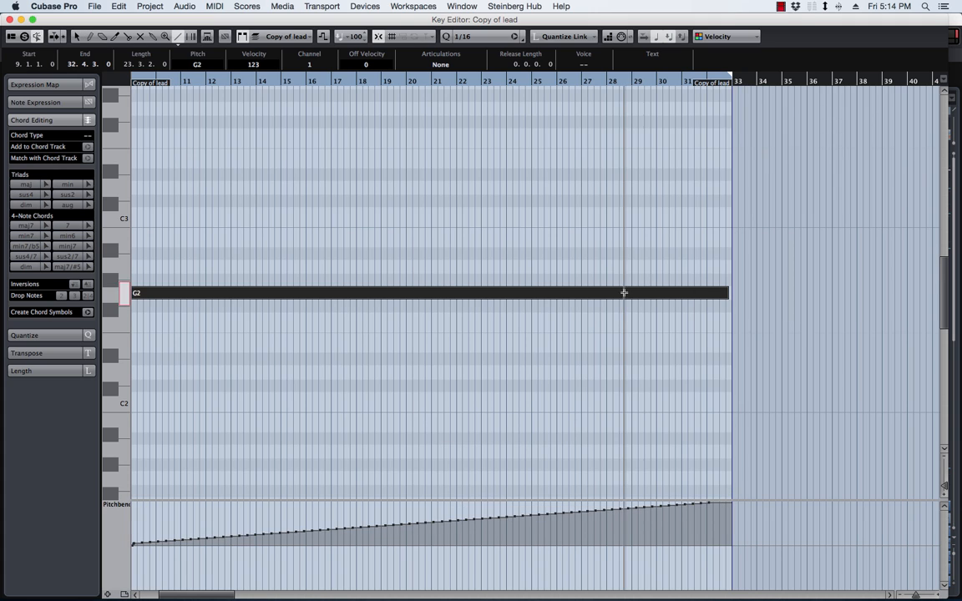
key("space")
left_click(482, 81)
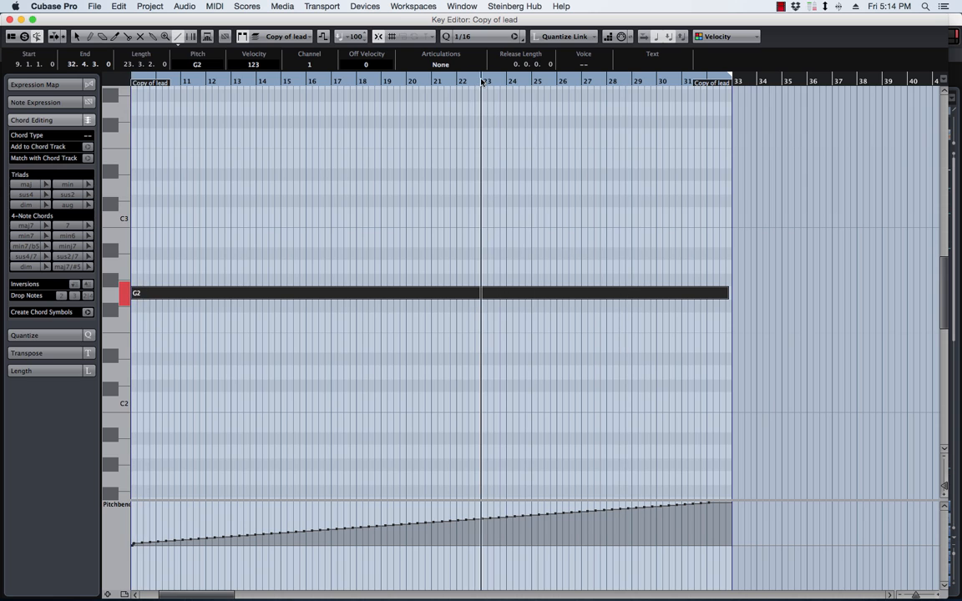
left_click(9, 18)
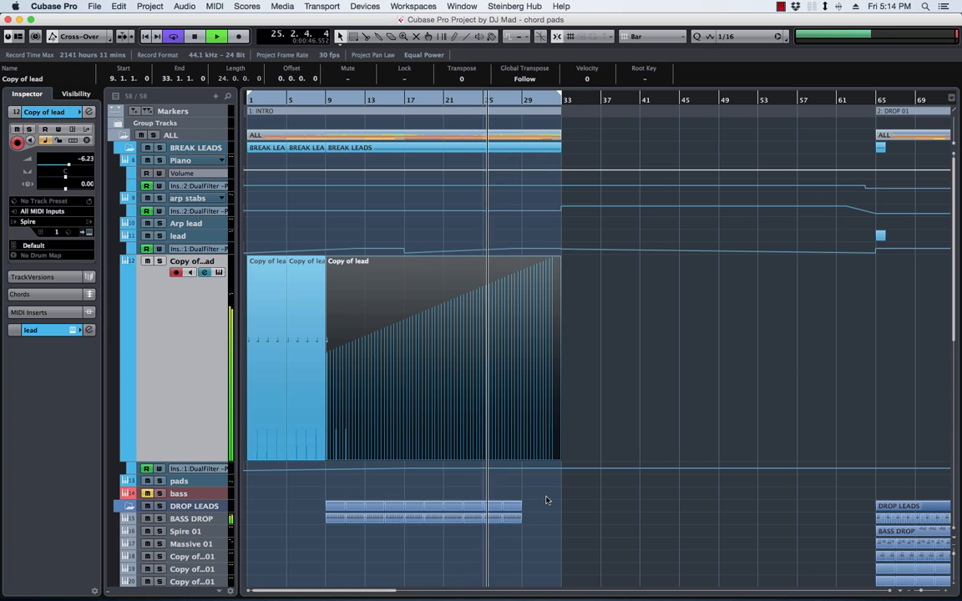
Step: Delete the BASS DROP parts from bar 15 onward and duplicate the three parts of bars 9 to 15 up to bar 33
left_click_drag(540, 504, 492, 529)
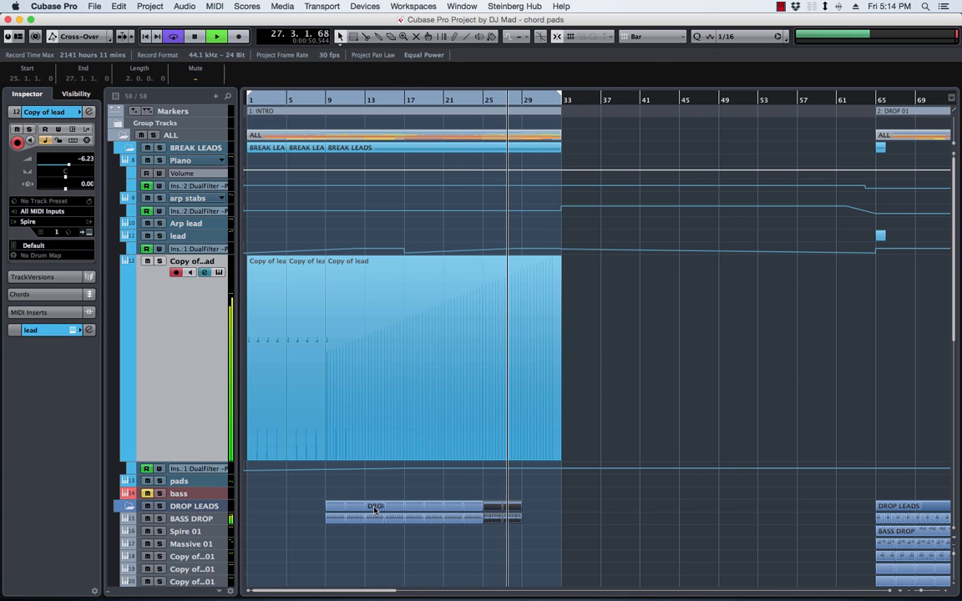
left_click_drag(579, 507, 389, 511)
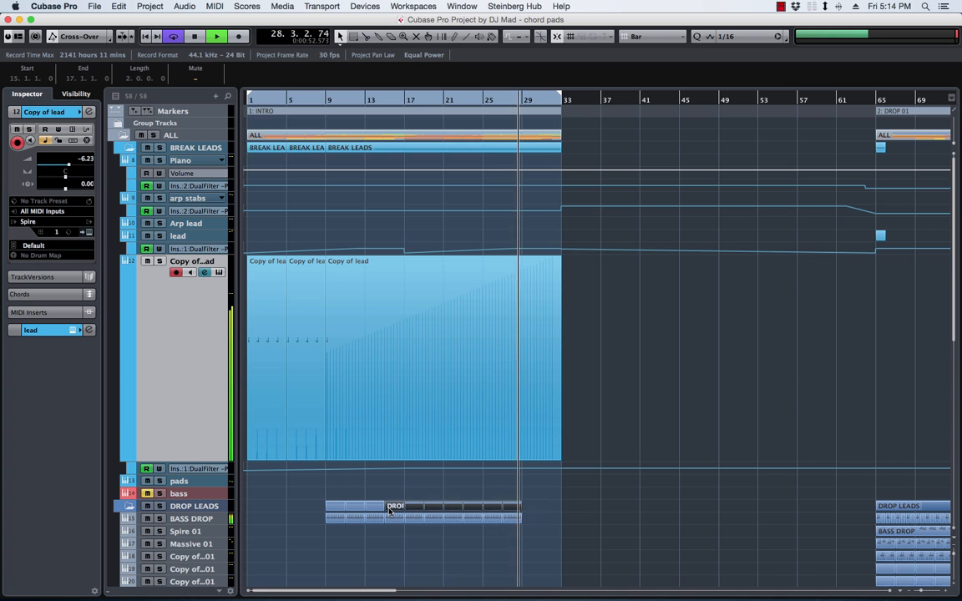
key("Delete")
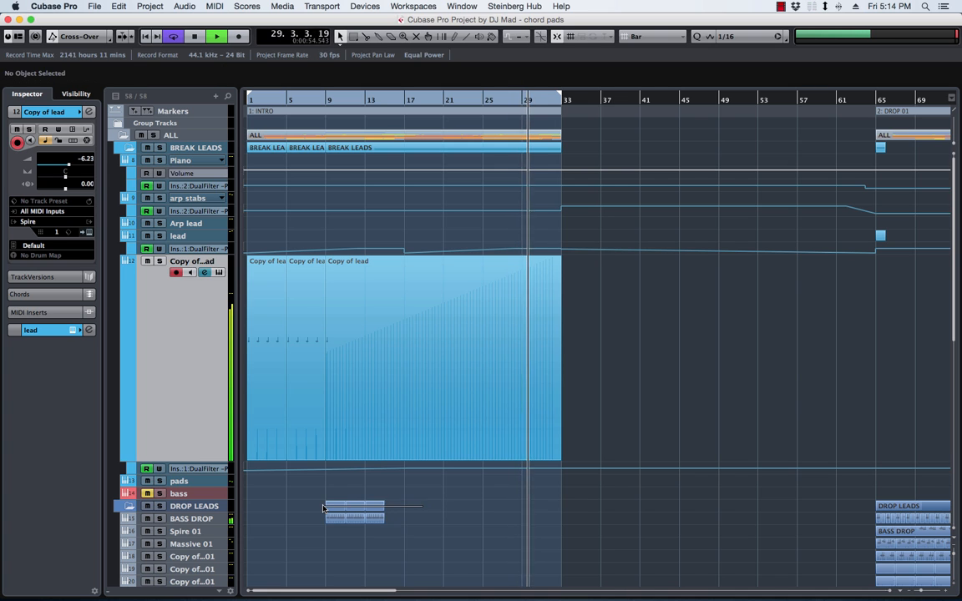
key("super+z")
key("super+d")
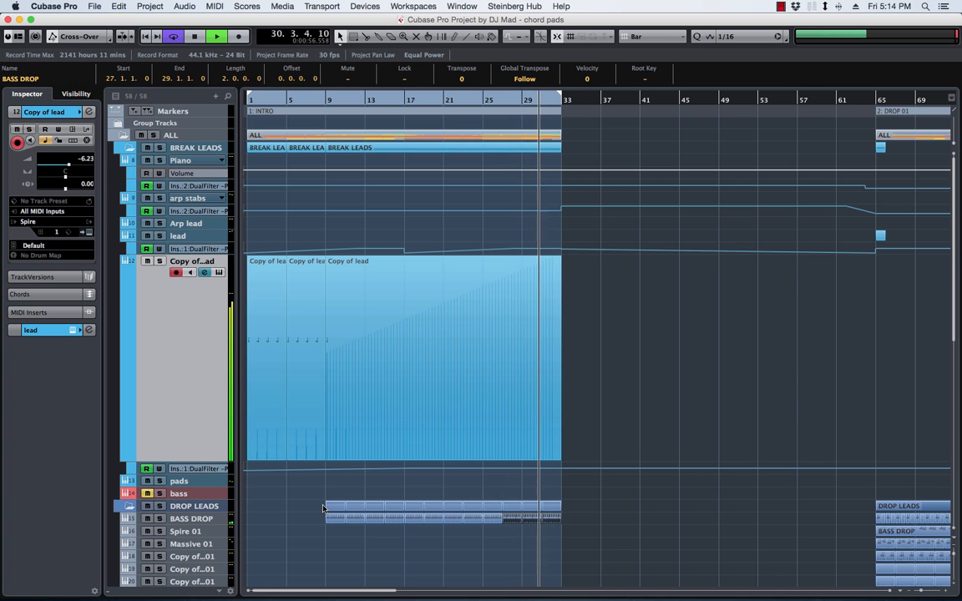
Step: Glue all BASS DROP parts from bar 9 to bar 33 into one part and return to the selection tool
left_click_drag(590, 519, 327, 522)
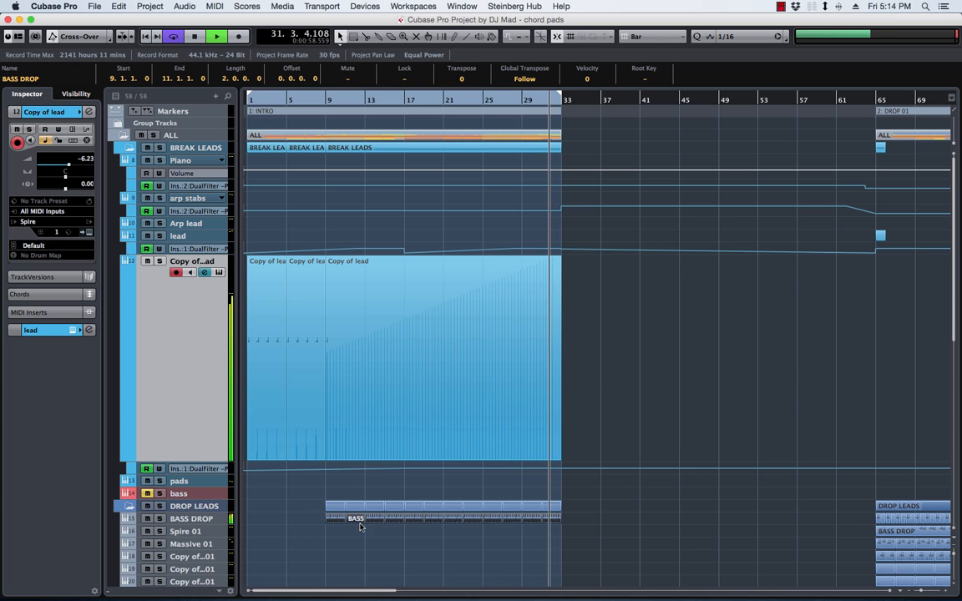
right_click(359, 521)
left_click(405, 525)
left_click(390, 520)
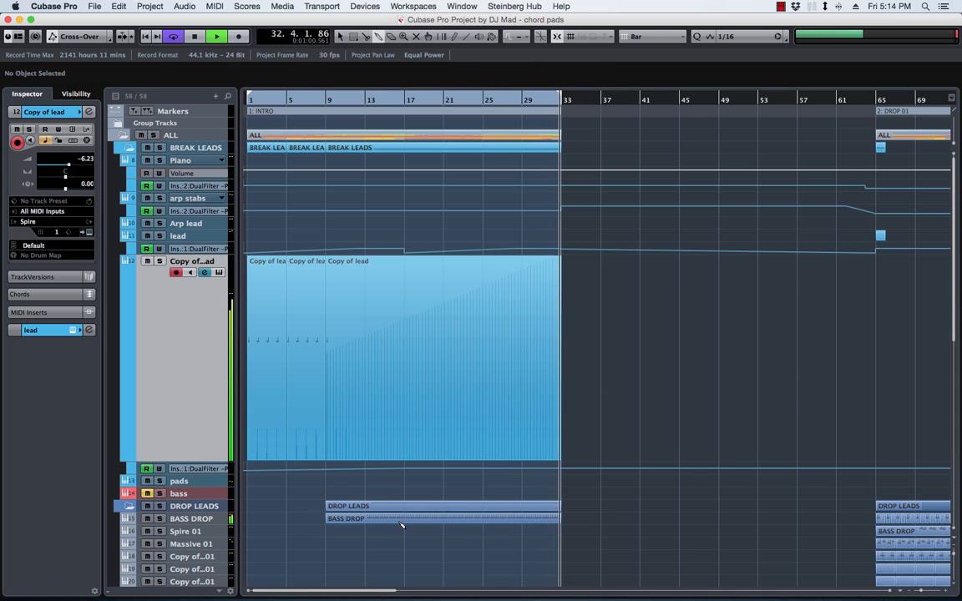
key("1")
Step: Draw a straight pitchbend rise from centre at bar 9 to maximum near bar 33 in the BASS DROP part, then close its editor
double_click(384, 520)
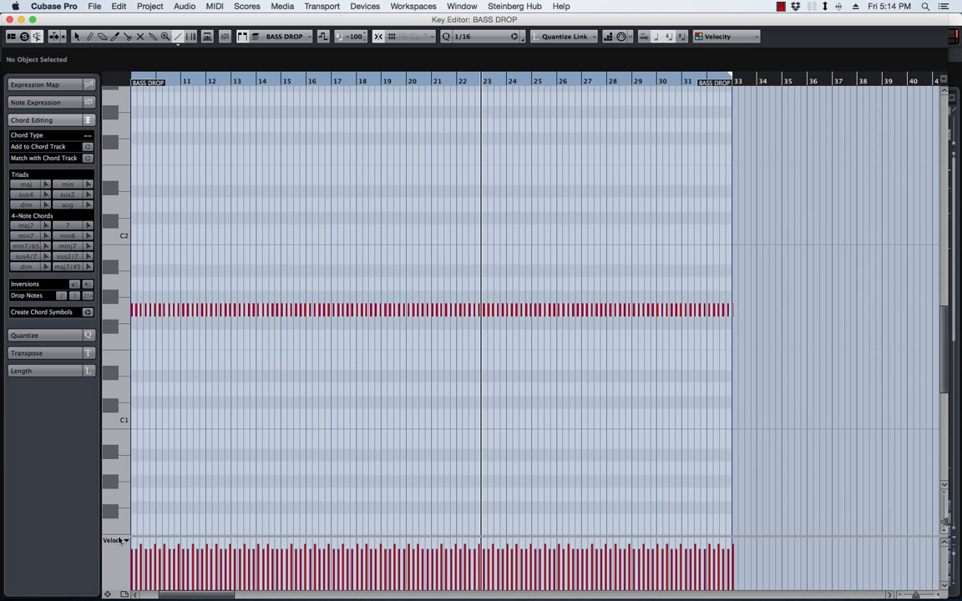
left_click(120, 540)
left_click(146, 570)
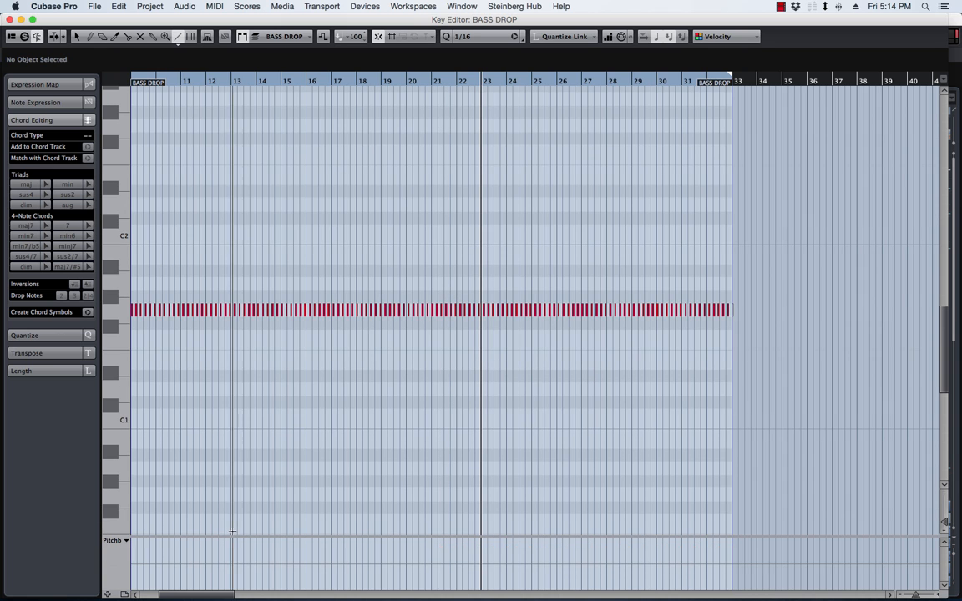
scroll(267, 486, "left", 5)
scroll(267, 486, "right", 5)
right_click(267, 486)
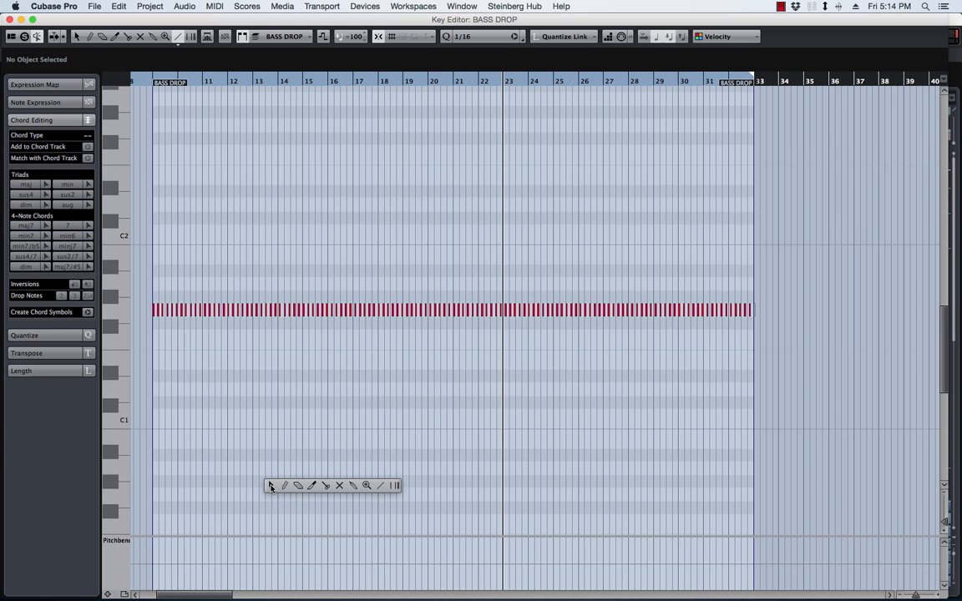
left_click(380, 486)
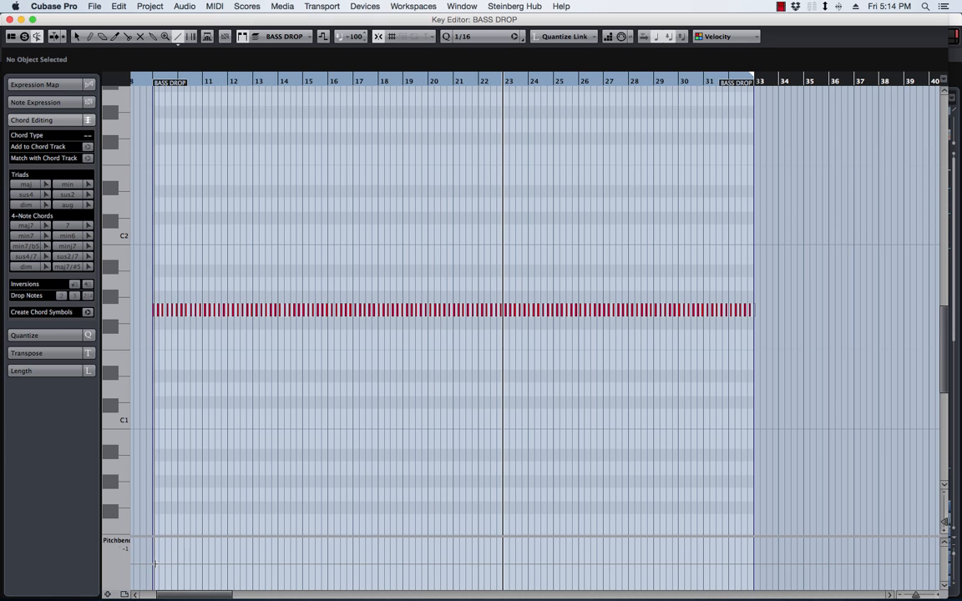
mouse_move(421, 542)
left_mouse_down()
mouse_move(798, 537)
mouse_move(717, 538)
left_mouse_up()
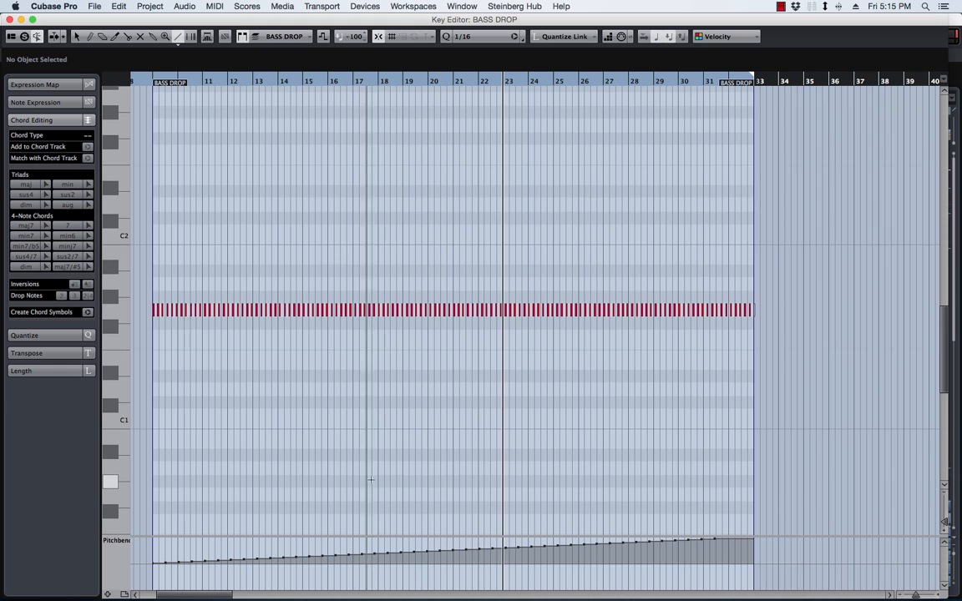
left_click(9, 20)
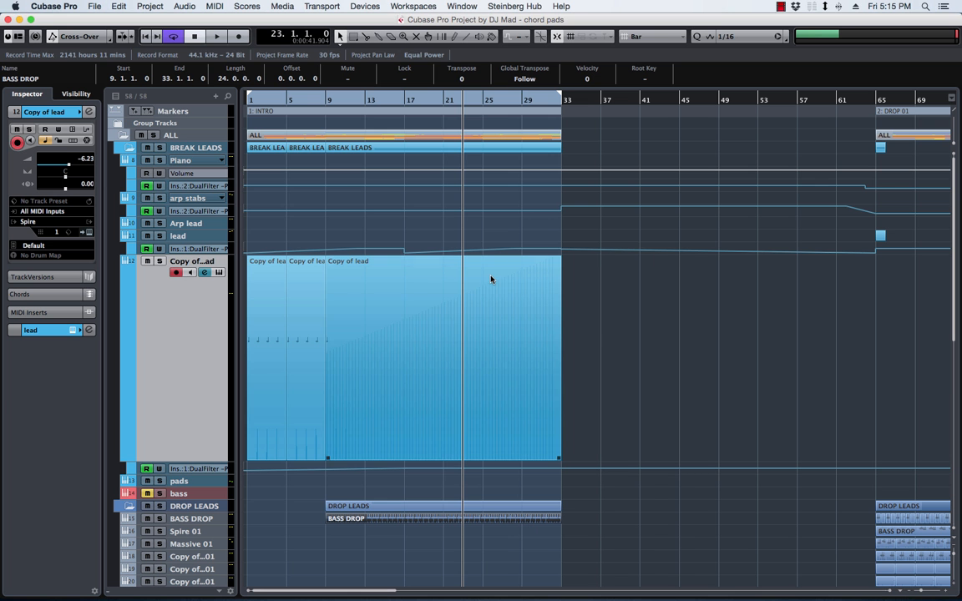
Step: Play the arrangement from bar 20 and check the oscillator pitchbend range in the BASS DROP track's Massive instrument
double_click(436, 103)
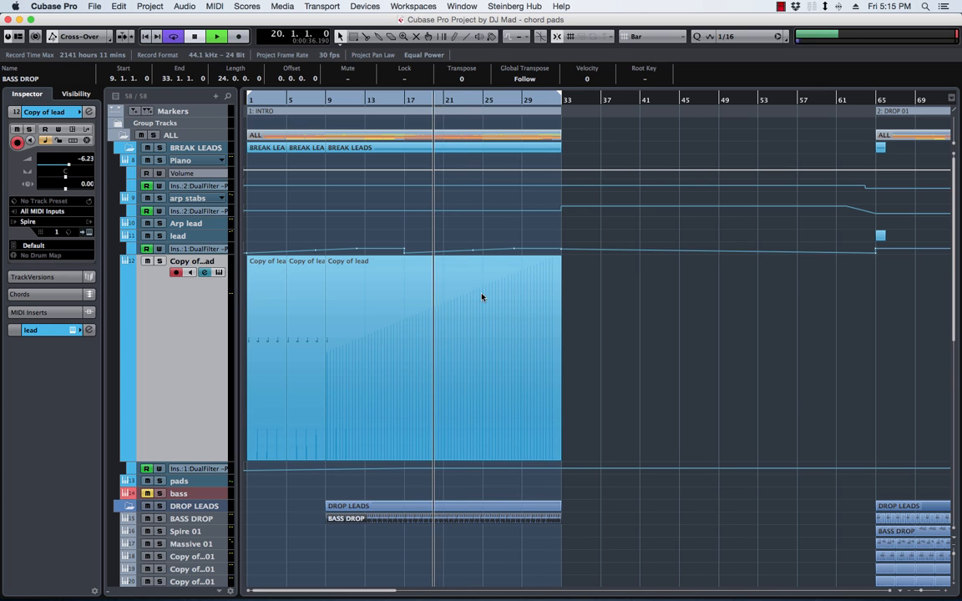
left_click(209, 519)
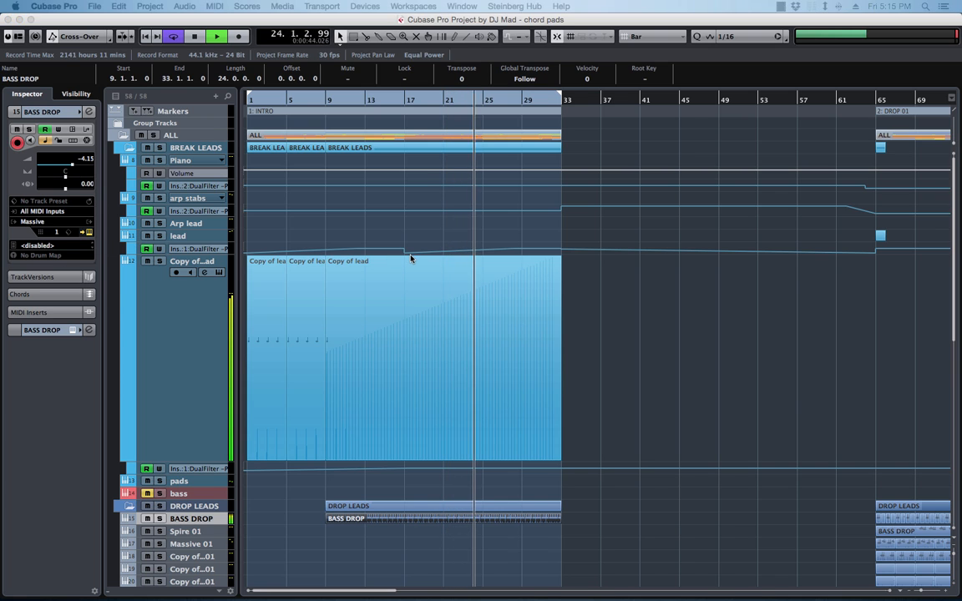
left_click_drag(359, 1, 330, 93)
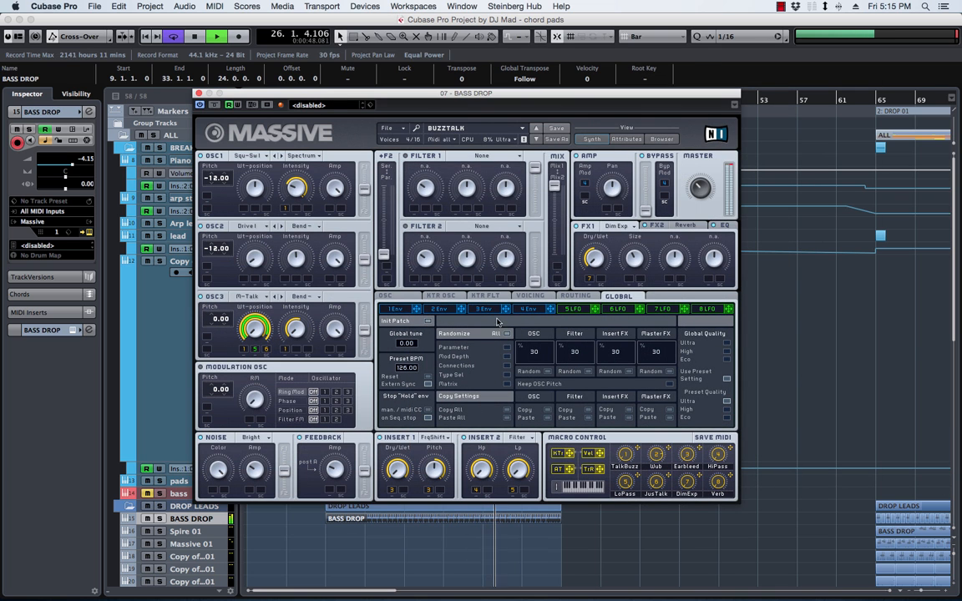
left_click(440, 299)
left_click(396, 298)
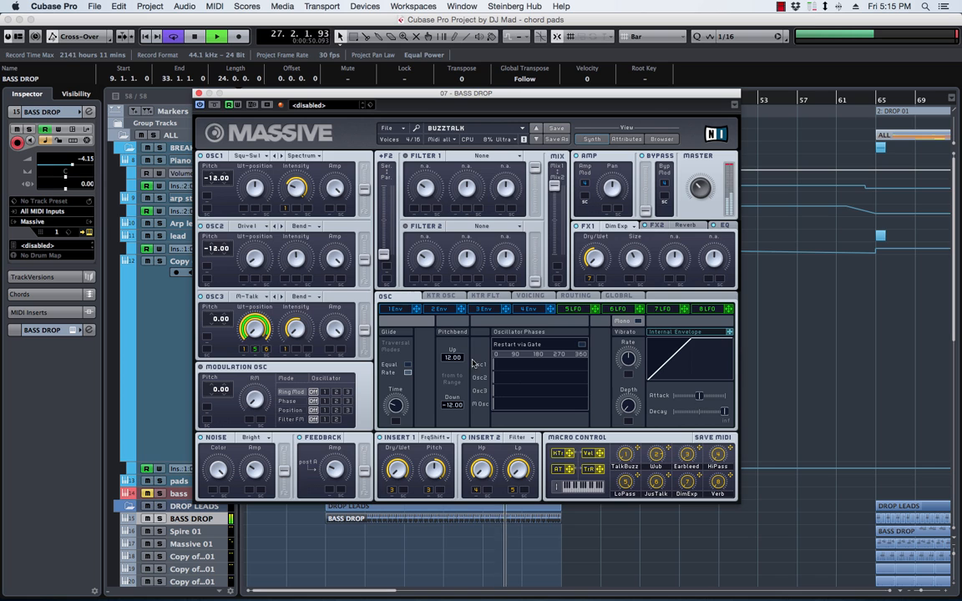
left_click(199, 94)
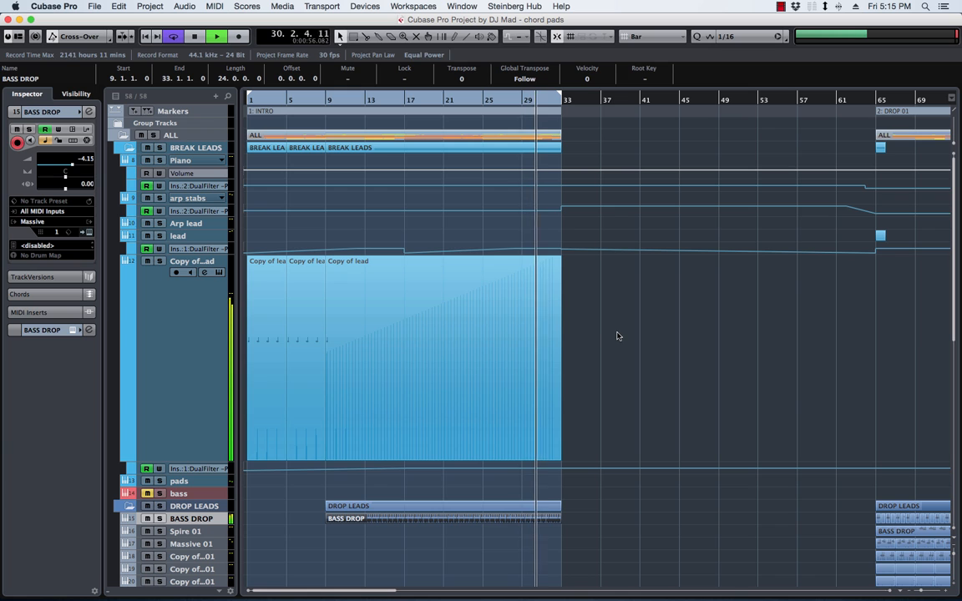
Step: Try deleting the lead part at bars 81 to 97, play from bar 81 and undo the deletion
scroll(619, 336, "right", 2)
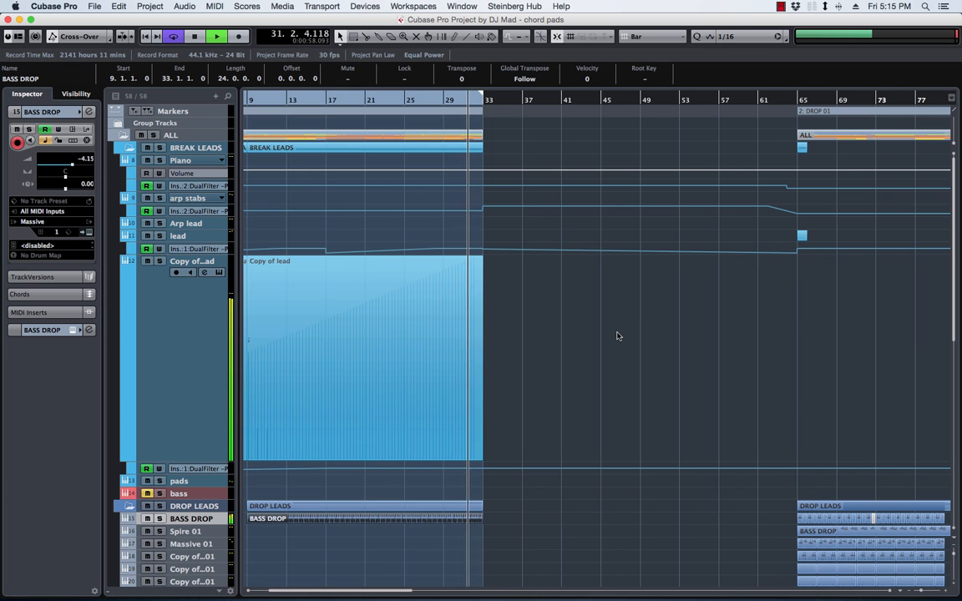
key("g")
key("g")
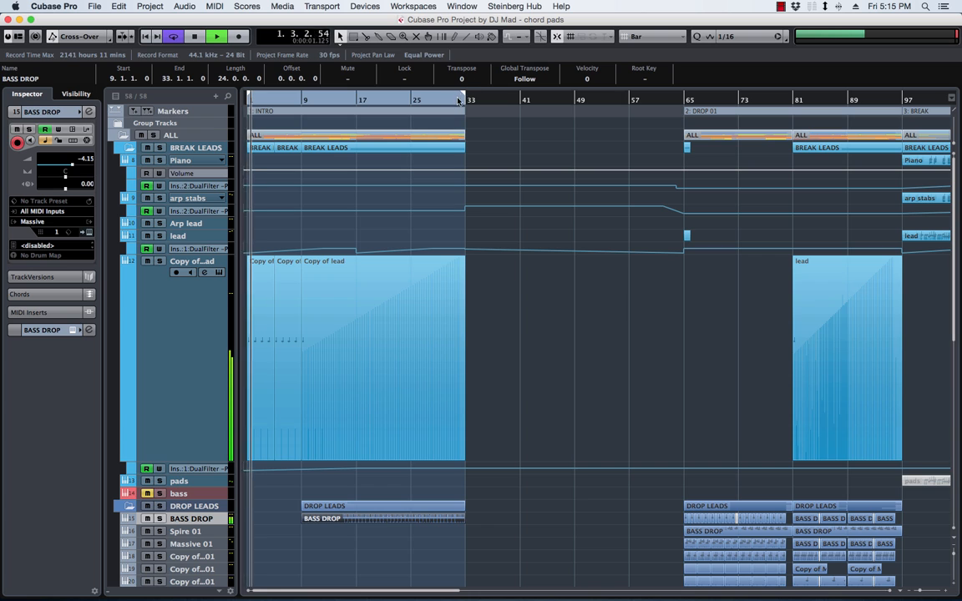
key("space")
scroll(738, 320, "right", 2)
left_click(773, 320)
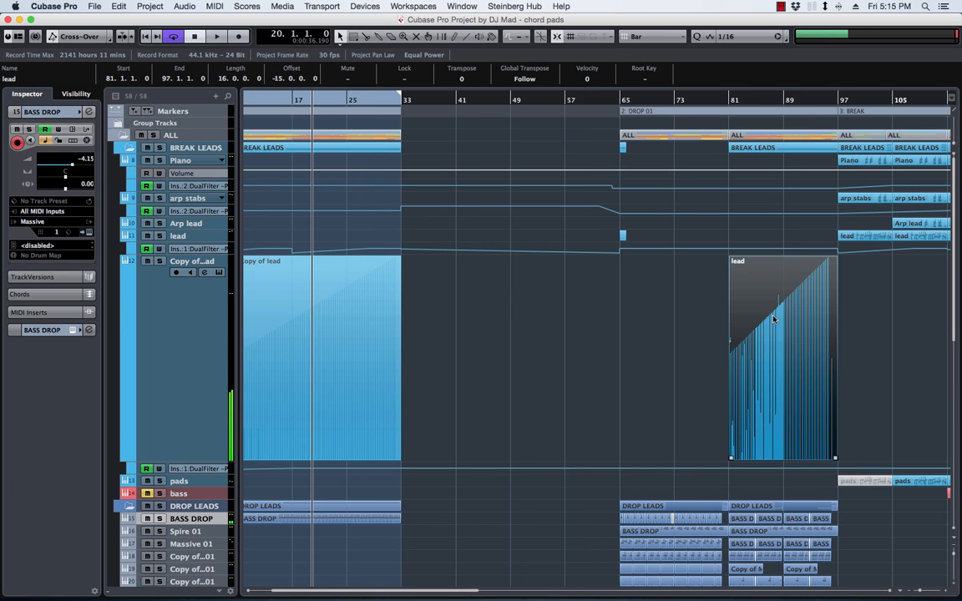
key("Delete")
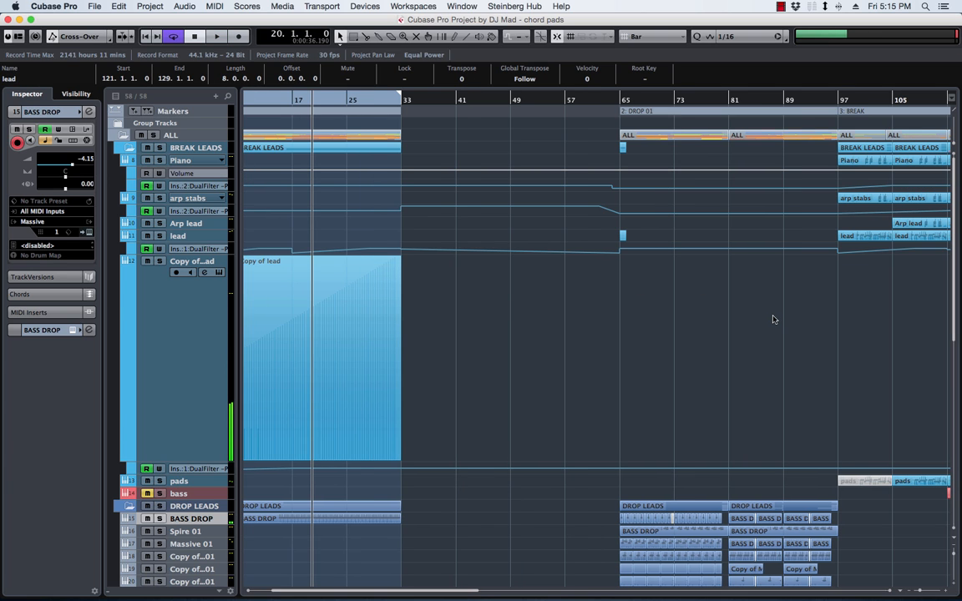
left_click(734, 99)
key("space")
key("super+z")
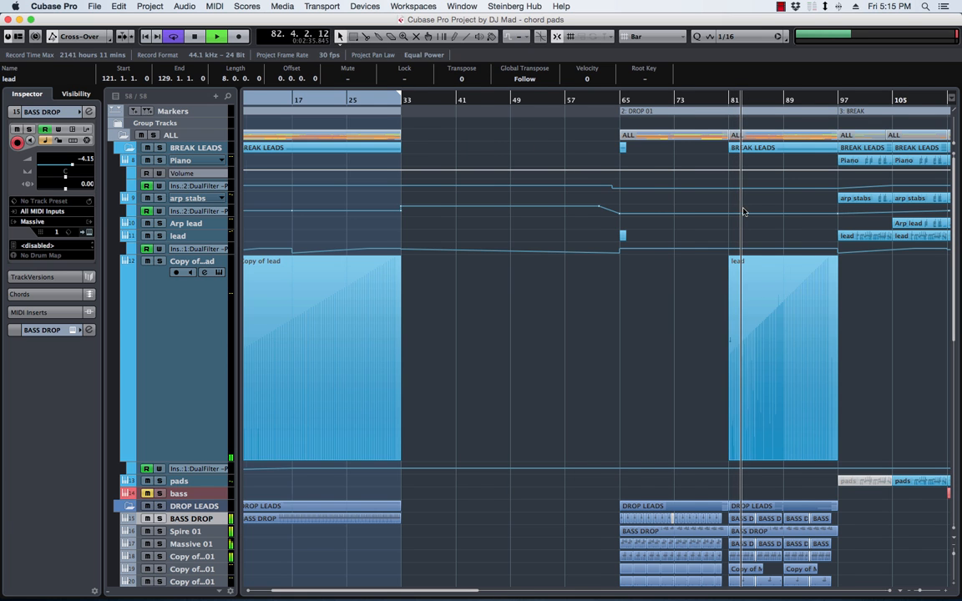
Step: Look through the later sections of the arrangement and play from bar 121
scroll(727, 268, "right", 4)
key("space")
scroll(727, 268, "right", 6)
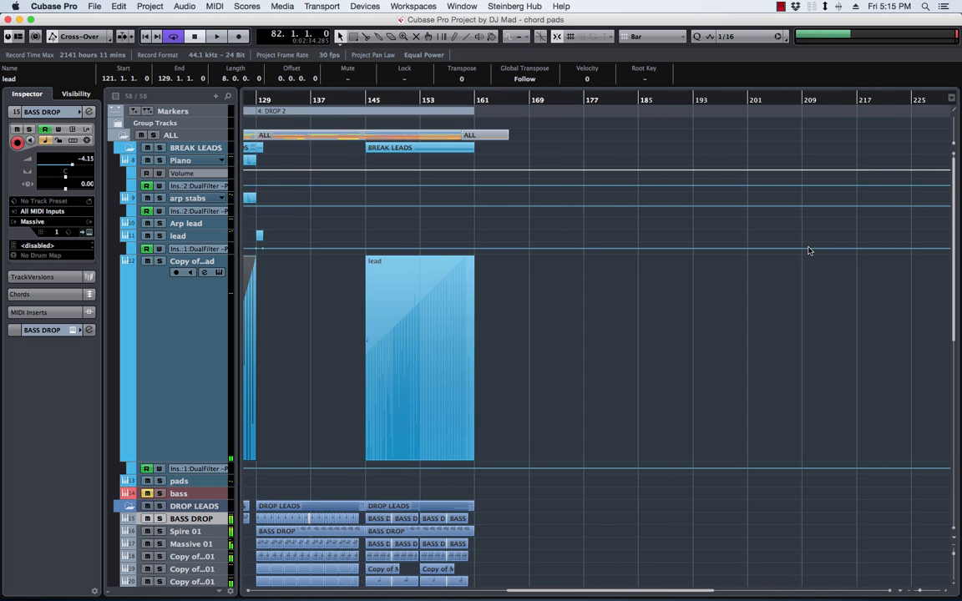
scroll(584, 230, "right", 2)
scroll(586, 231, "left", 10)
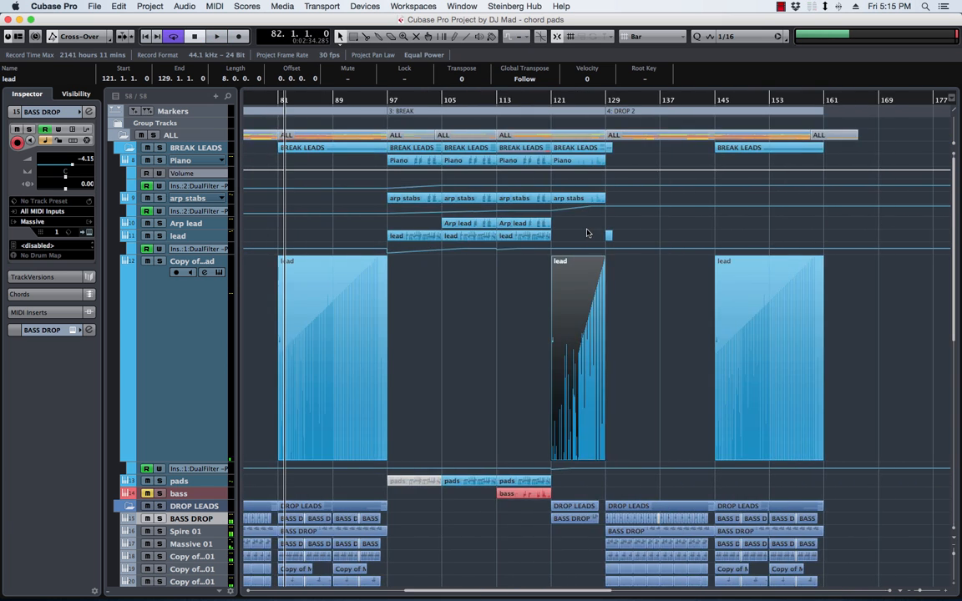
scroll(588, 233, "down", 5)
scroll(587, 233, "right", 9)
scroll(587, 233, "left", 15)
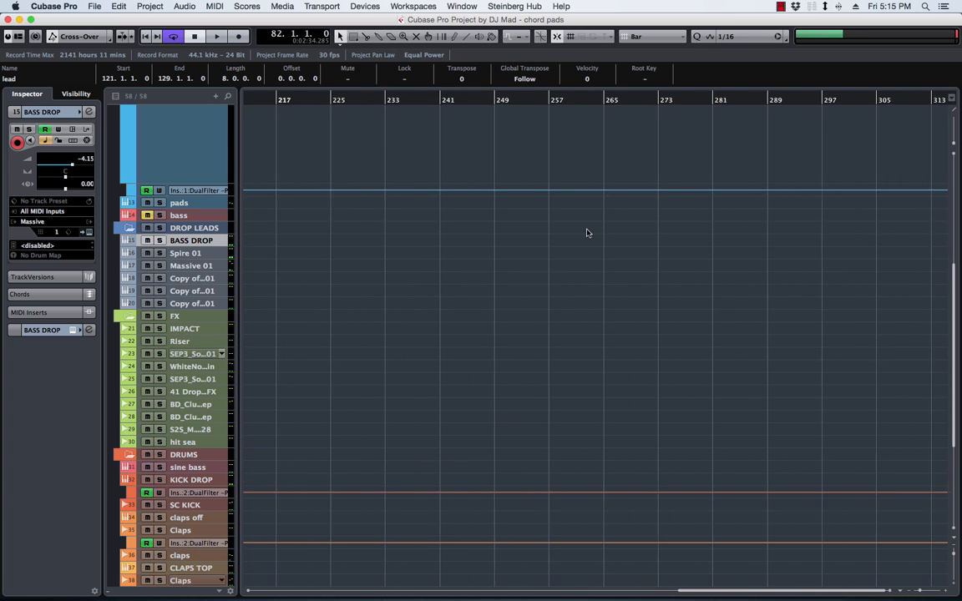
left_click(731, 107)
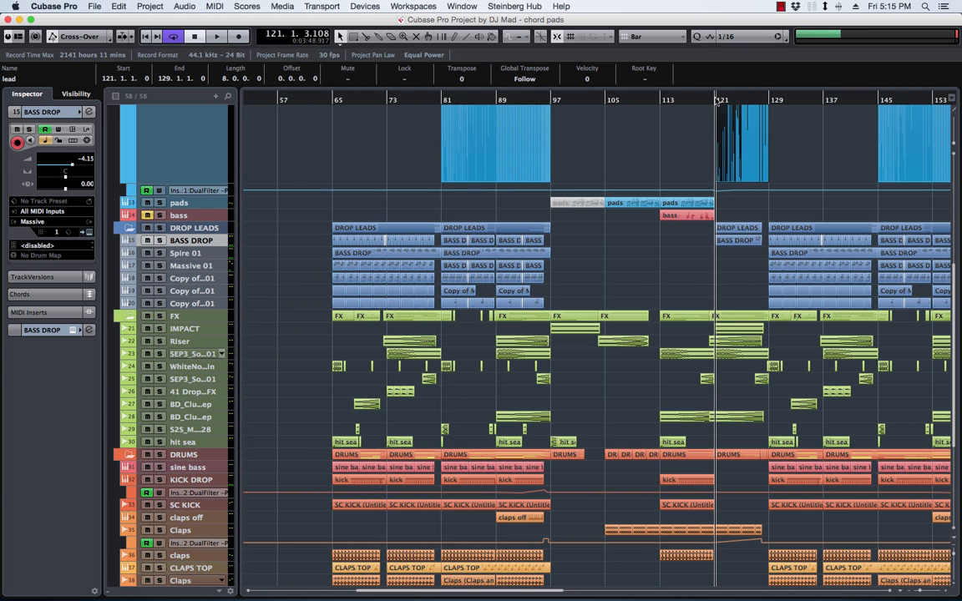
key("space")
Step: Enlarge the DROP LEADS folder track and copy its BASS DROP part from bar 121 to bar 49
left_click_drag(726, 258, 752, 231)
scroll(688, 235, "left", 2)
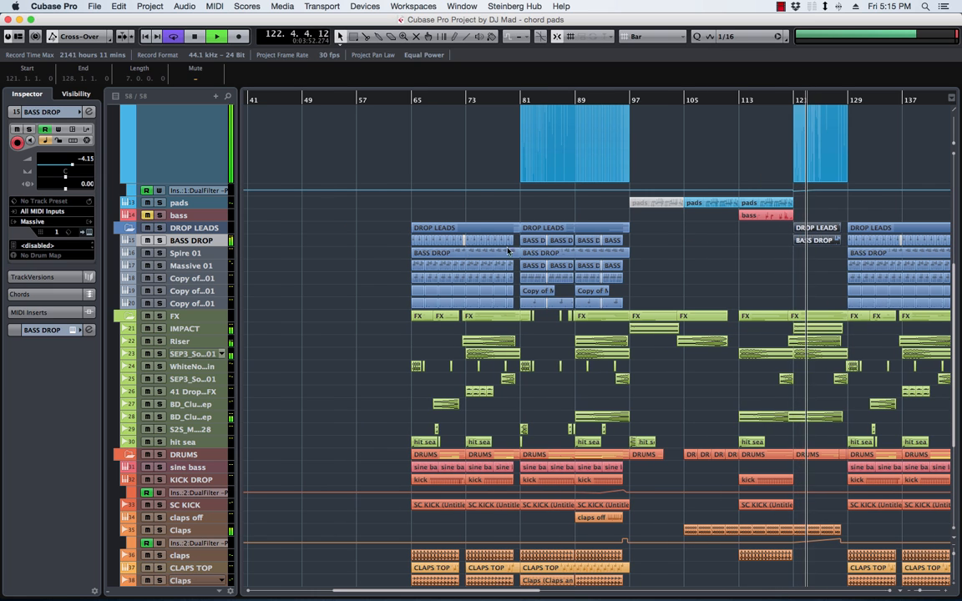
left_click(193, 229)
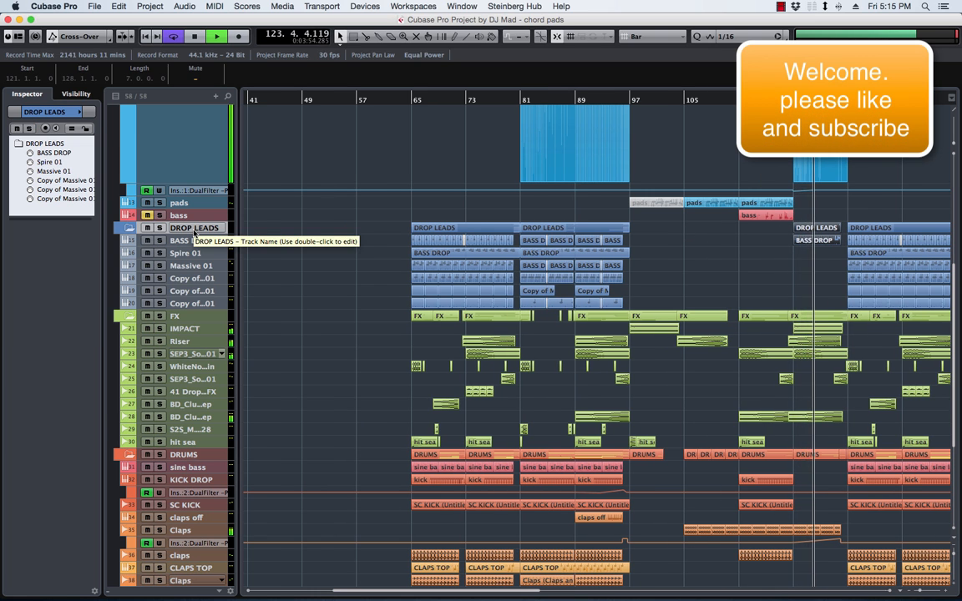
key("z")
left_click(757, 264)
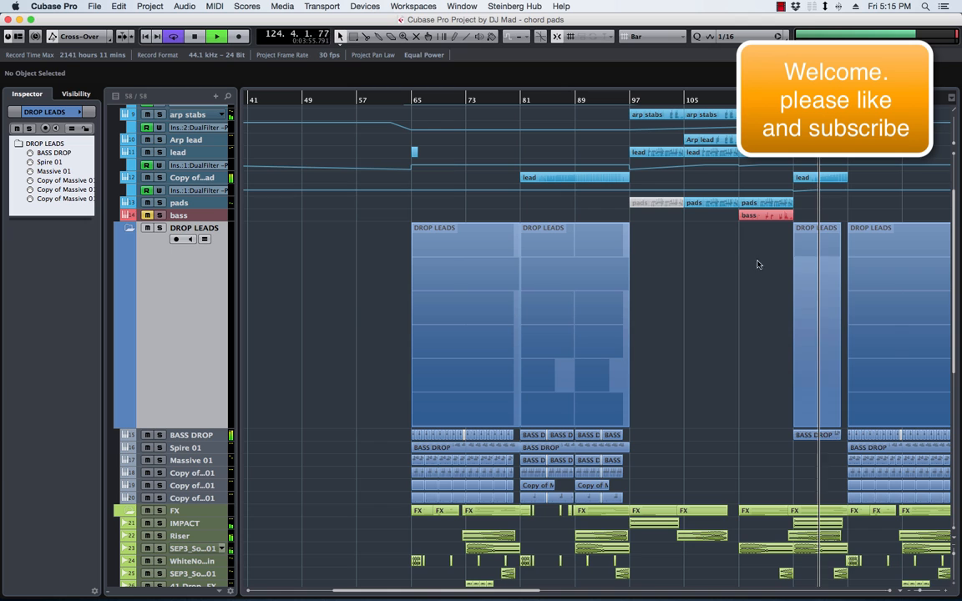
left_click(805, 257)
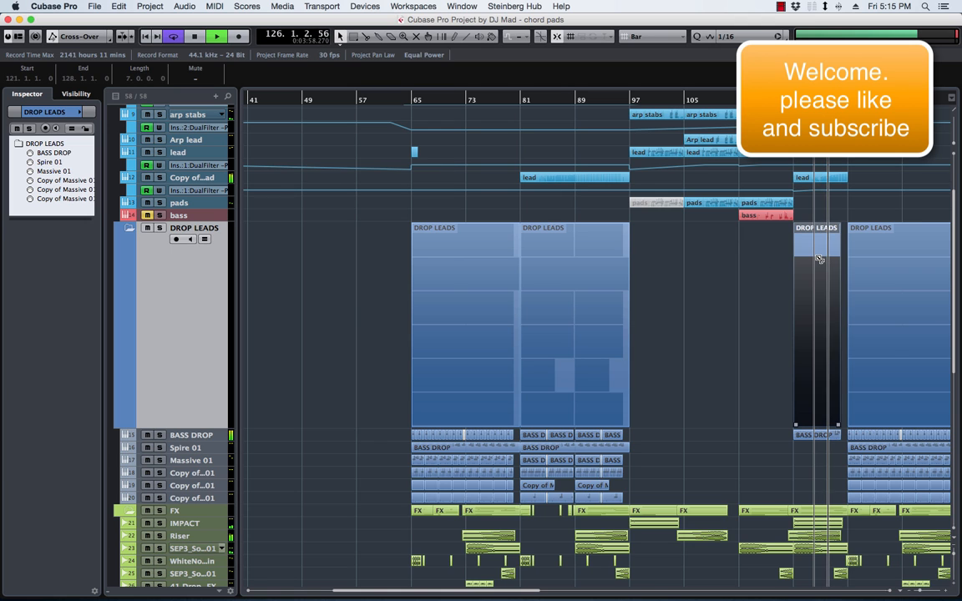
left_click_drag(819, 259, 324, 287)
scroll(324, 286, "left", 10)
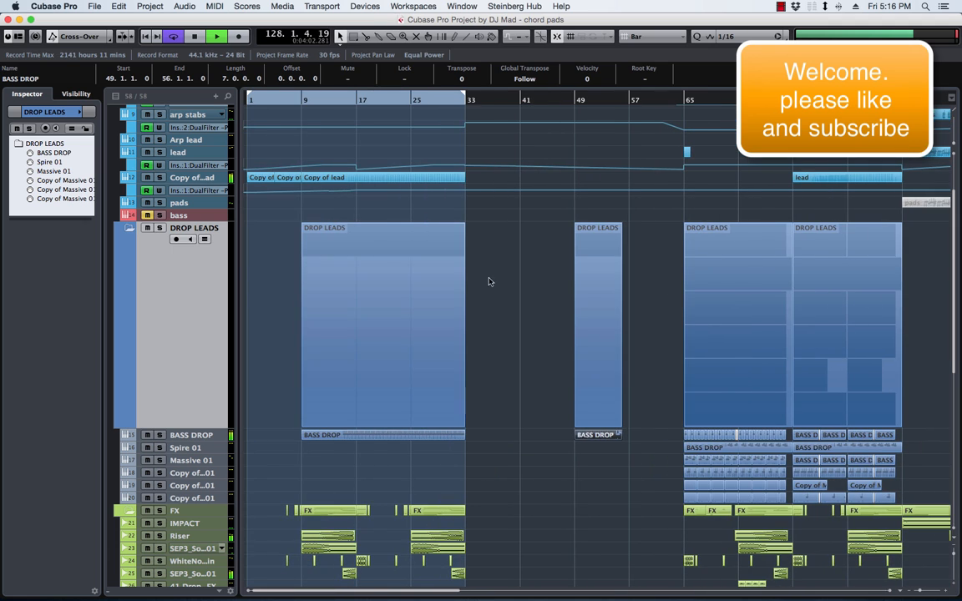
Step: Duplicate the BASS DROP track and delete the bar 9 to 33 part from the original track
left_click(415, 103)
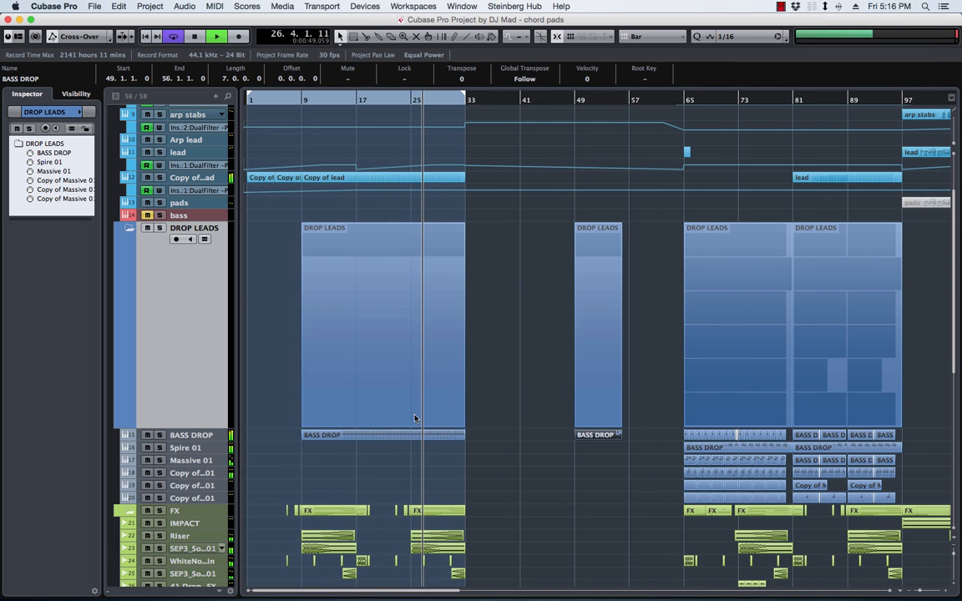
key("space")
left_click(186, 436)
right_click(185, 437)
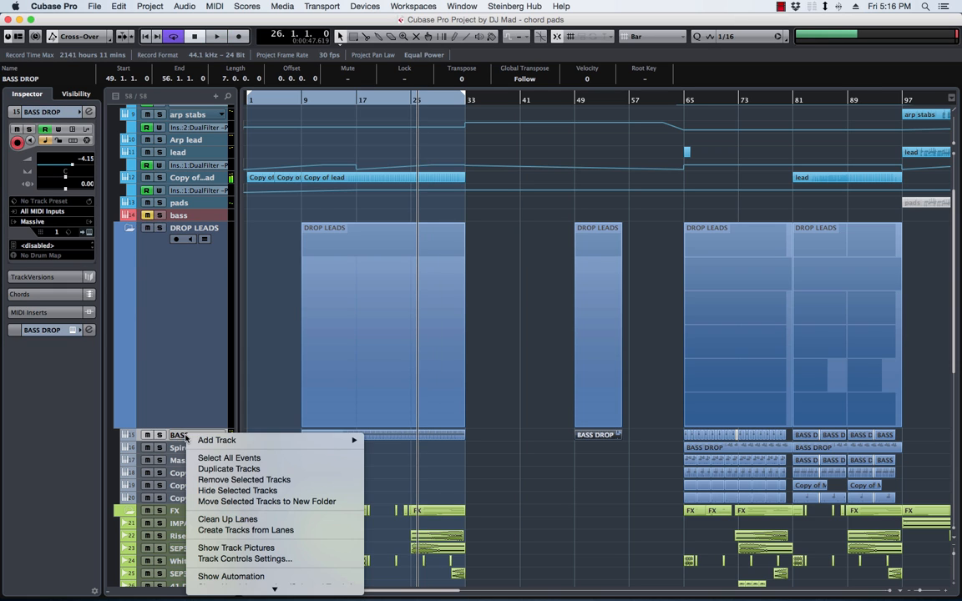
left_click(227, 469)
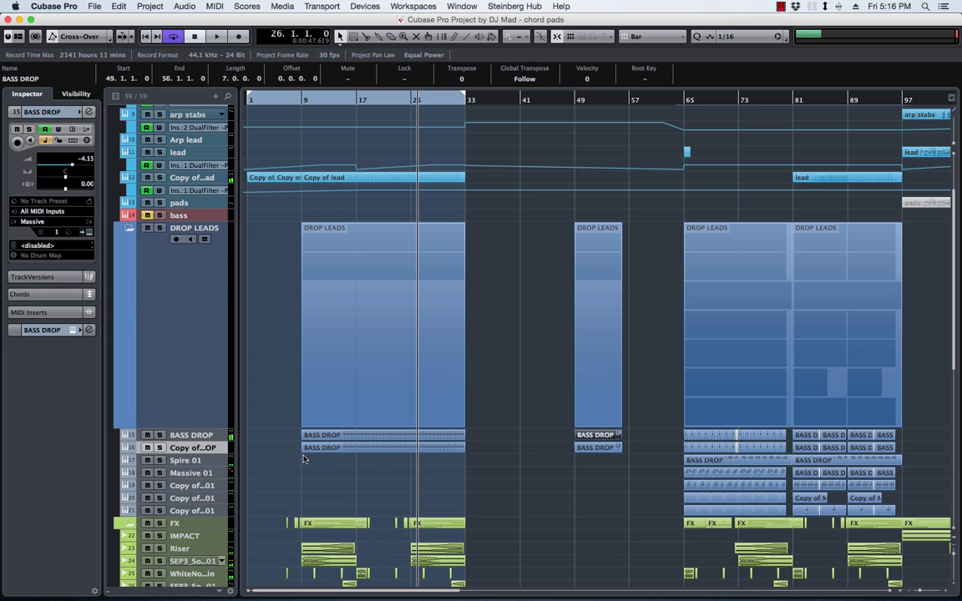
left_click(364, 436)
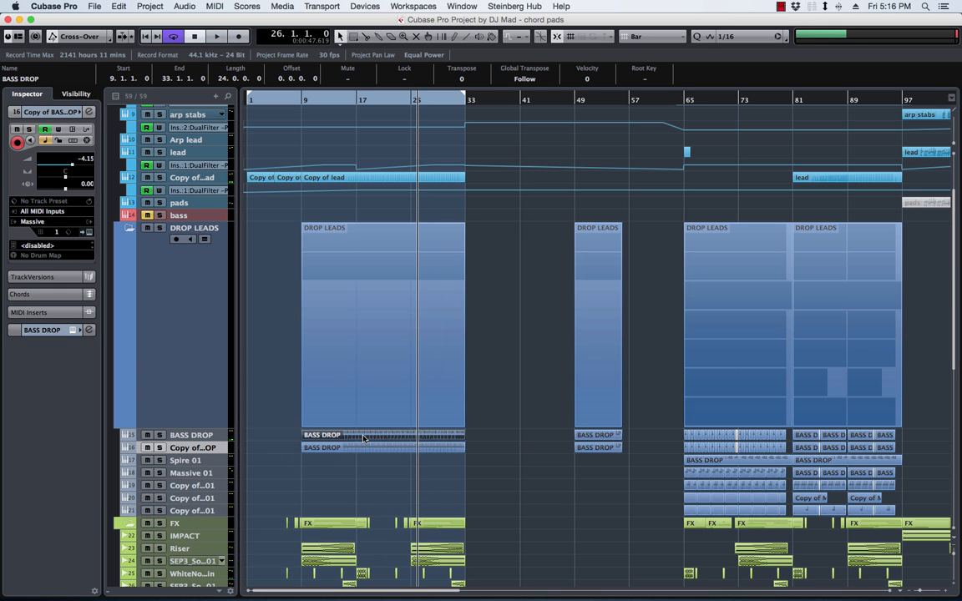
key("BackSpace")
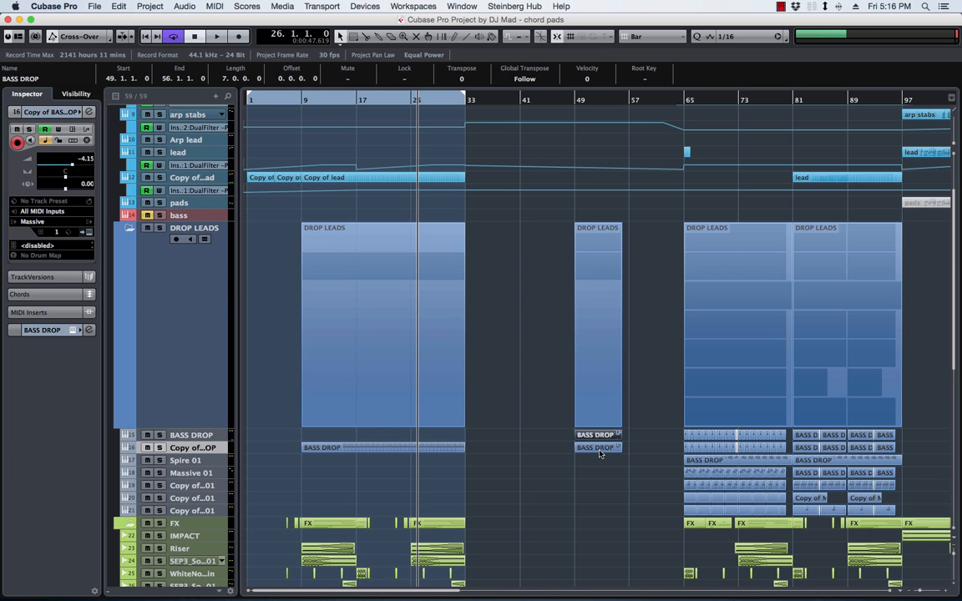
Step: Delete all parts from bar 49 onward on the duplicated BASS DROP track, keeping the part from bar 9 to 33
key("BackSpace")
key("BackSpace")
key("BackSpace")
key("BackSpace")
key("BackSpace")
key("BackSpace")
key("BackSpace")
key("BackSpace")
key("BackSpace")
key("BackSpace")
key("BackSpace")
key("BackSpace")
key("BackSpace")
key("BackSpace")
key("BackSpace")
key("BackSpace")
key("BackSpace")
key("BackSpace")
key("BackSpace")
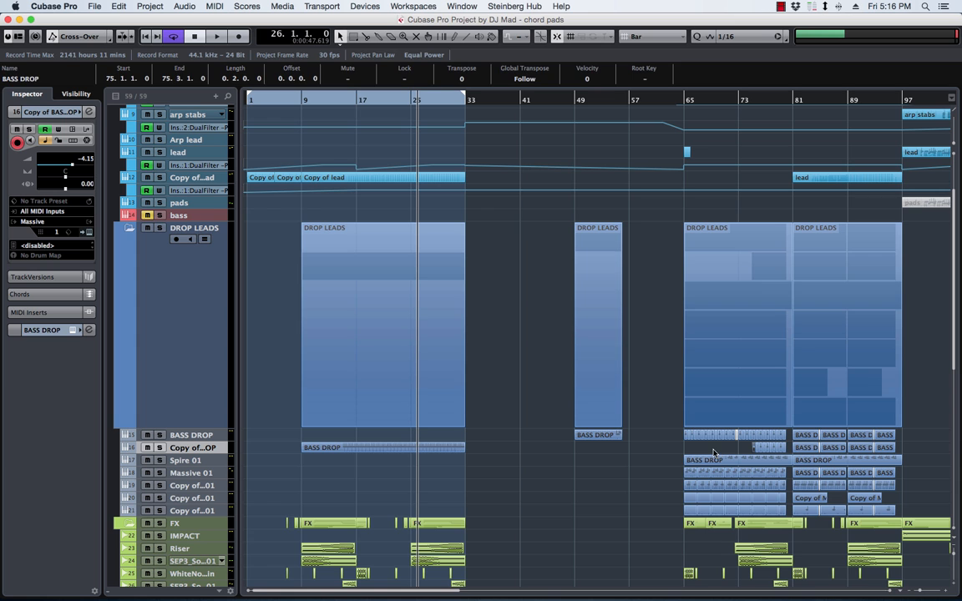
left_click_drag(714, 448, 944, 446)
key("BackSpace")
scroll(512, 436, "left", 15)
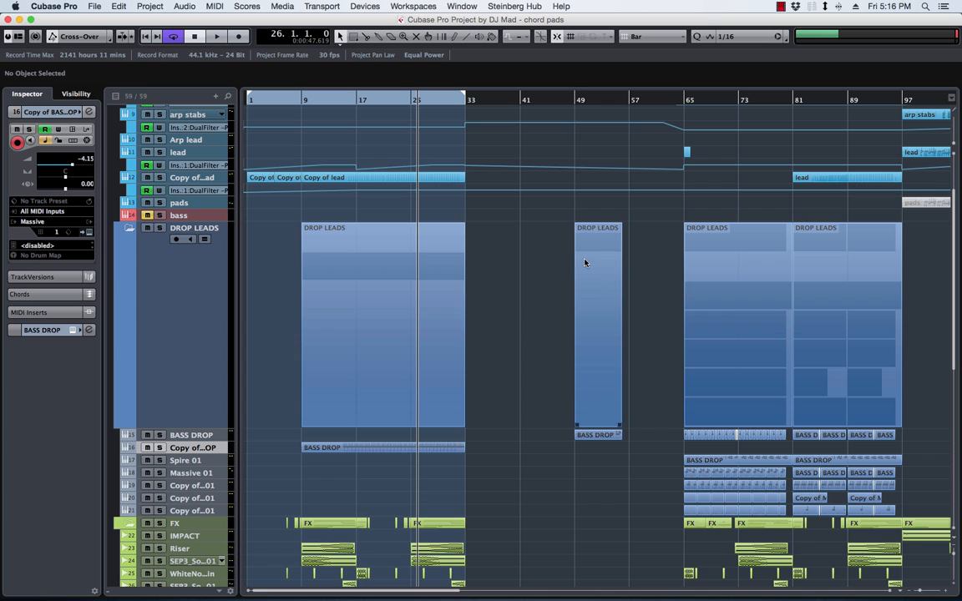
Step: Move the BASS DROP part from bar 49 to bar 25 on the original track and play that section
left_click_drag(594, 435, 431, 440)
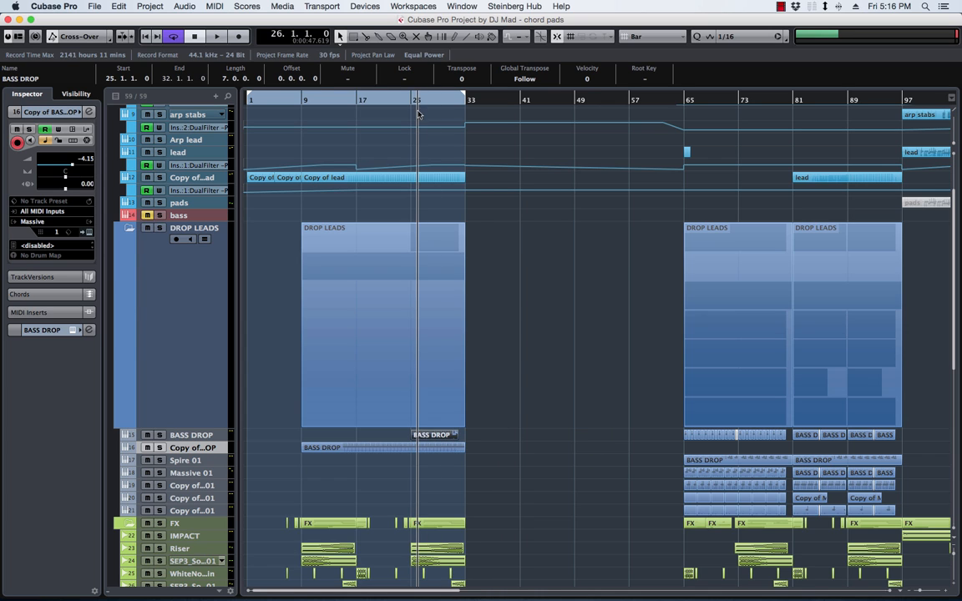
key("space")
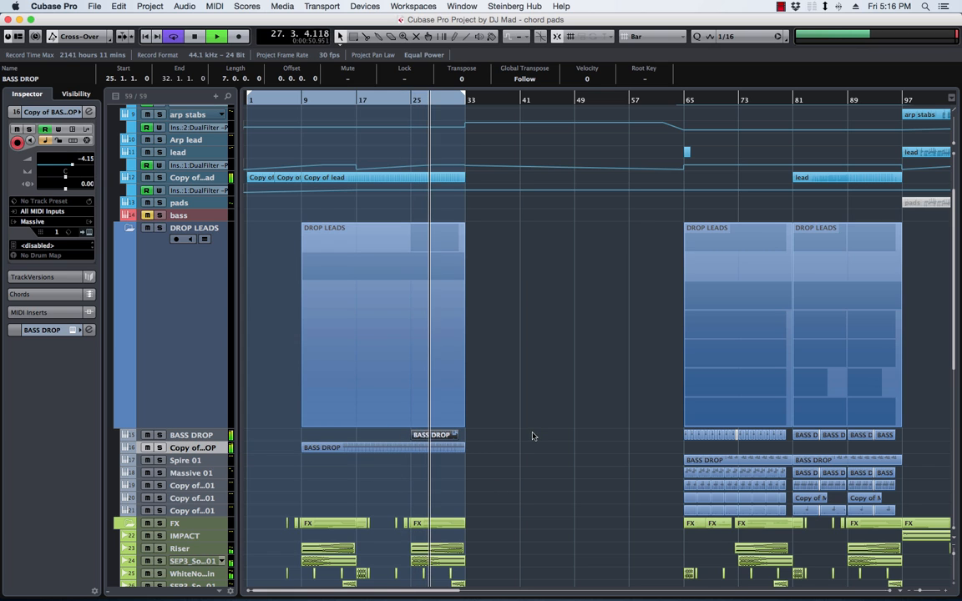
Step: Rename the duplicated BASS DROP track as "bend lead"
double_click(192, 451)
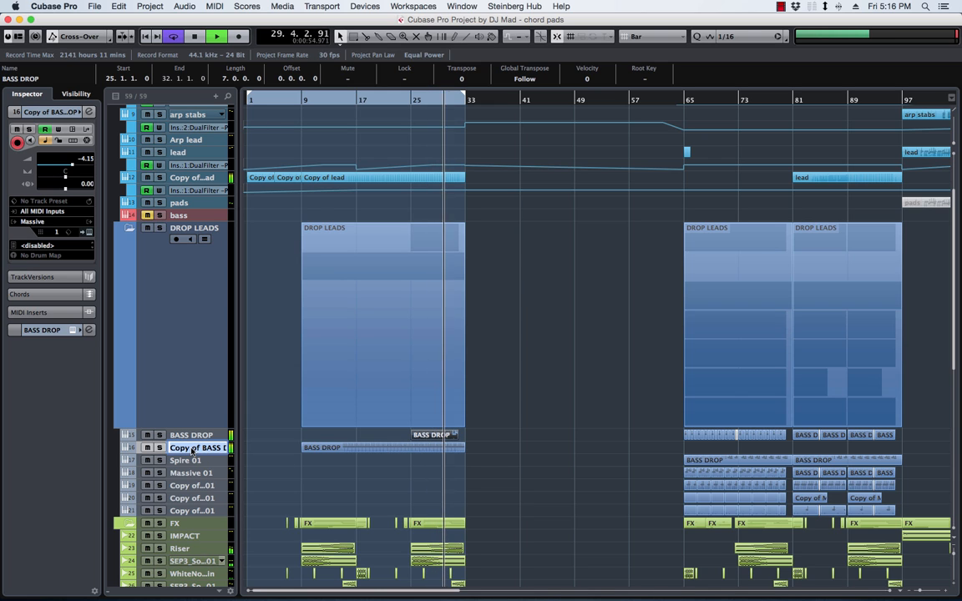
type("bend")
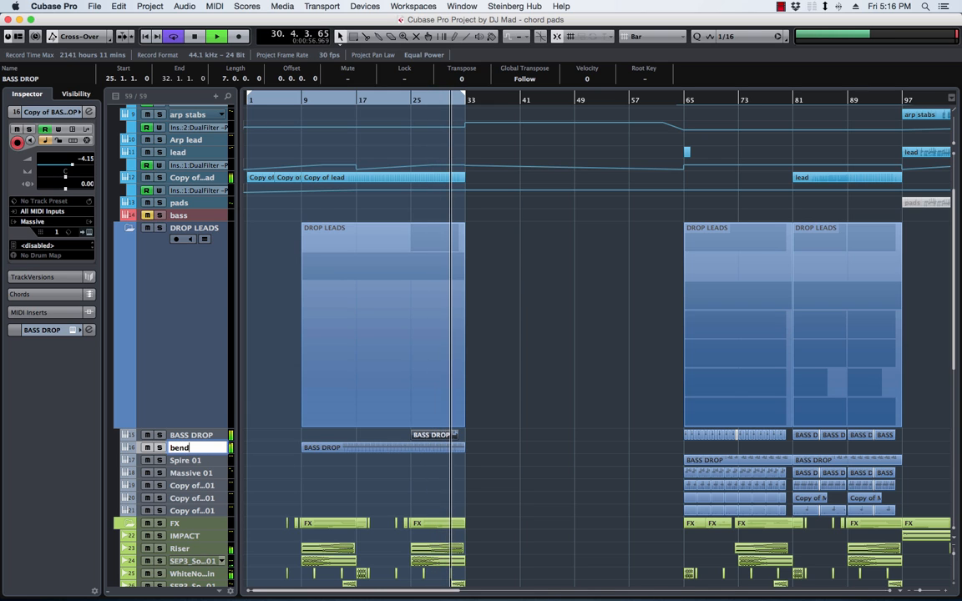
type(" lead")
key("Return")
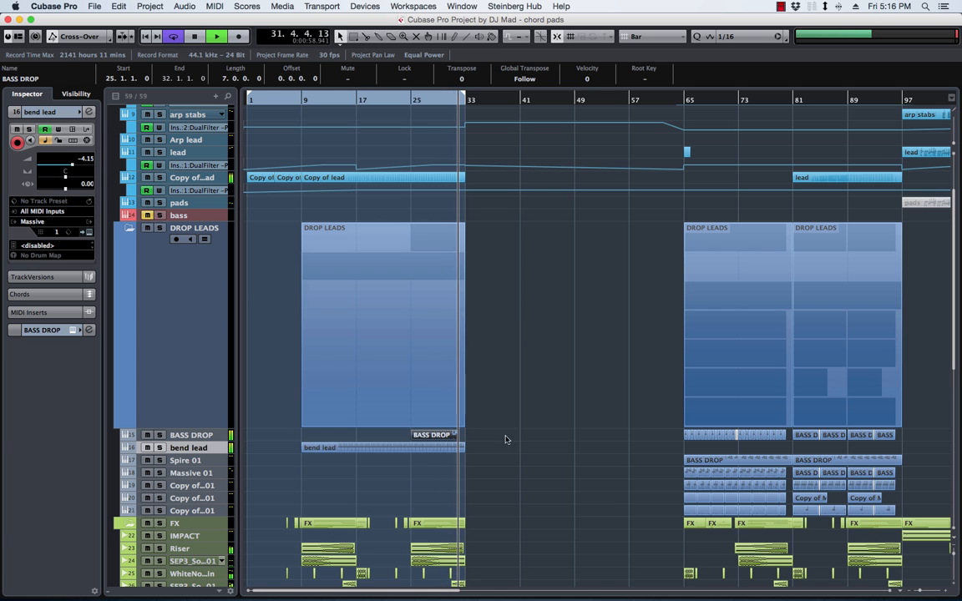
Step: Delete the notes in bar 32 of the bend lead part, so its notes end at bar 32
double_click(448, 451)
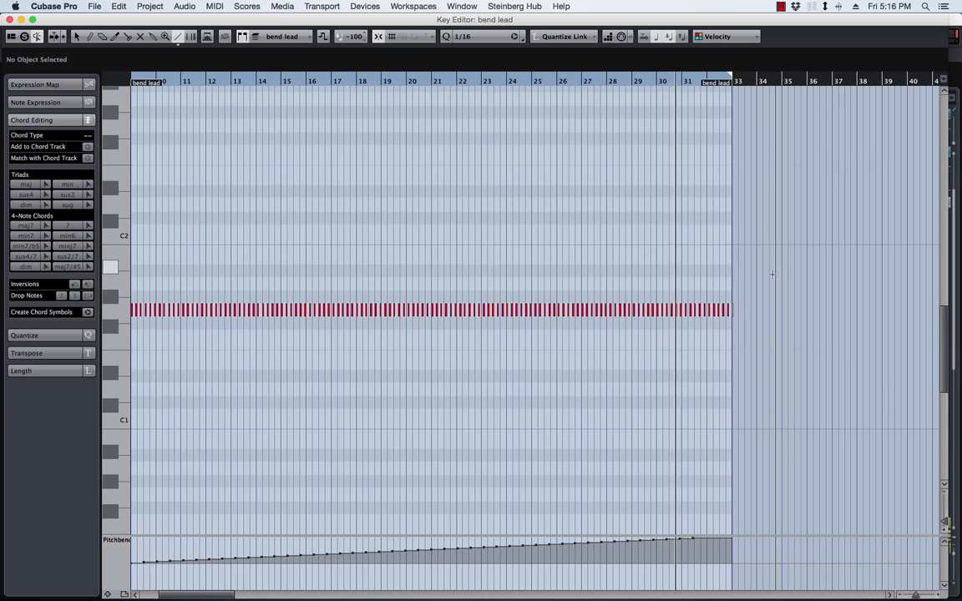
left_click_drag(754, 289, 707, 326)
key("Delete")
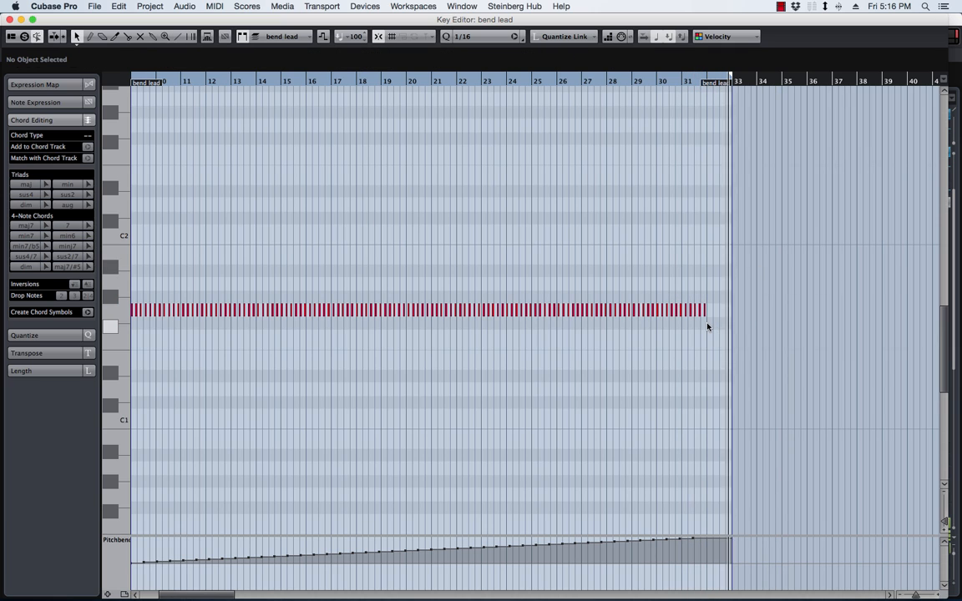
left_click(10, 20)
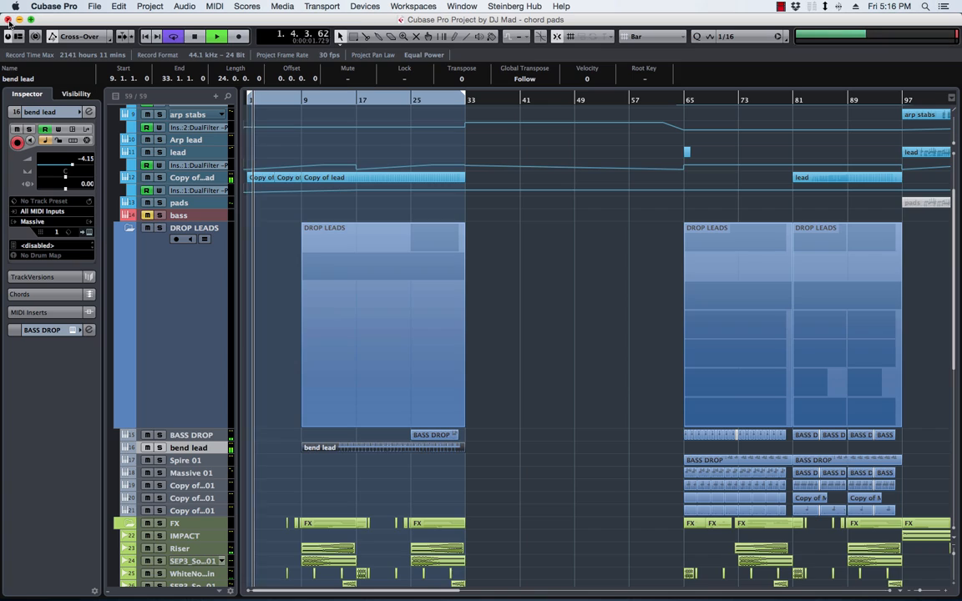
Step: Shorten the G2 note in the bar 9 Copy of lead part to end at bar 32 and return its pitchbend to 0 at 32.2.4.118
double_click(413, 234)
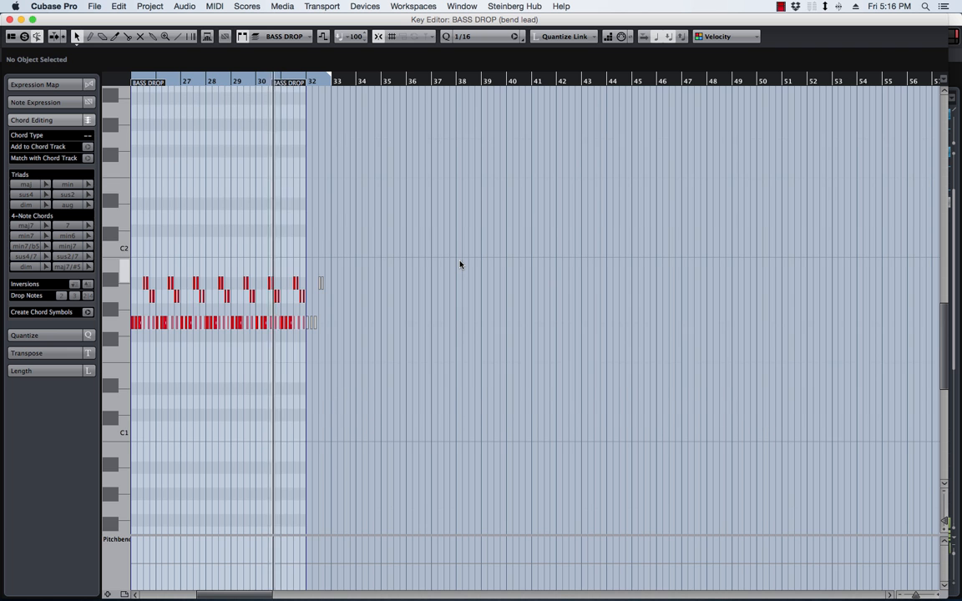
left_click(10, 19)
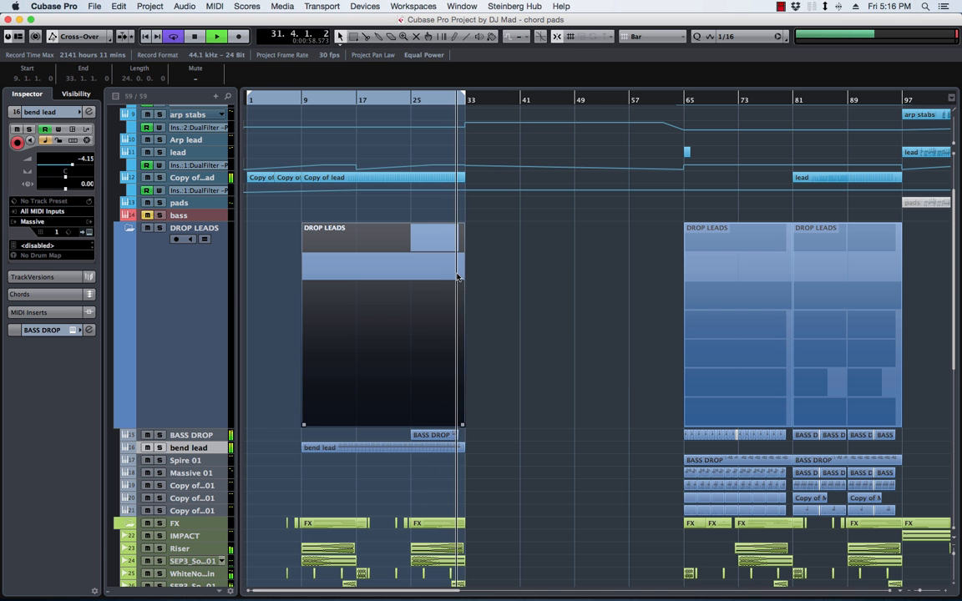
double_click(445, 183)
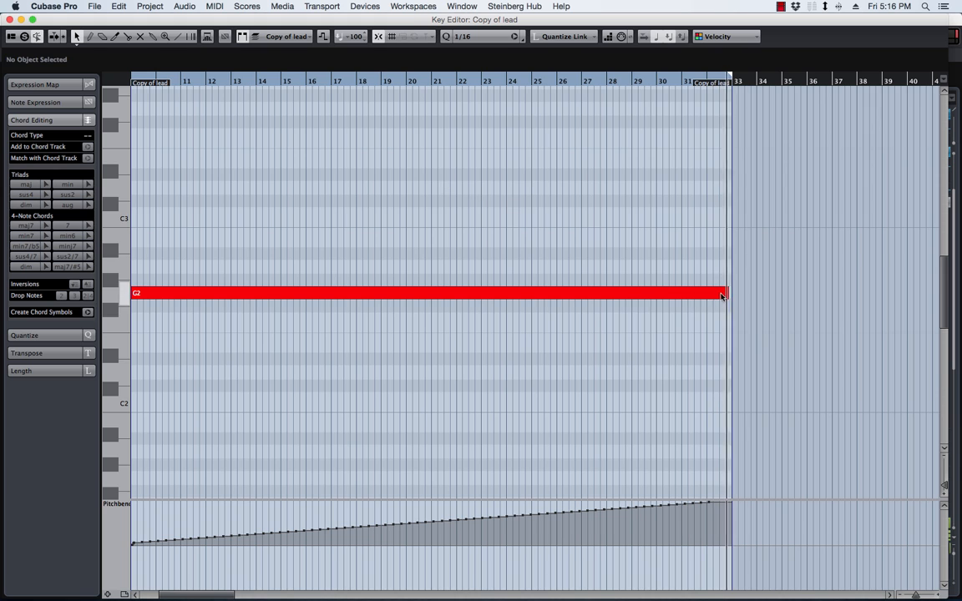
left_click_drag(716, 303, 705, 313)
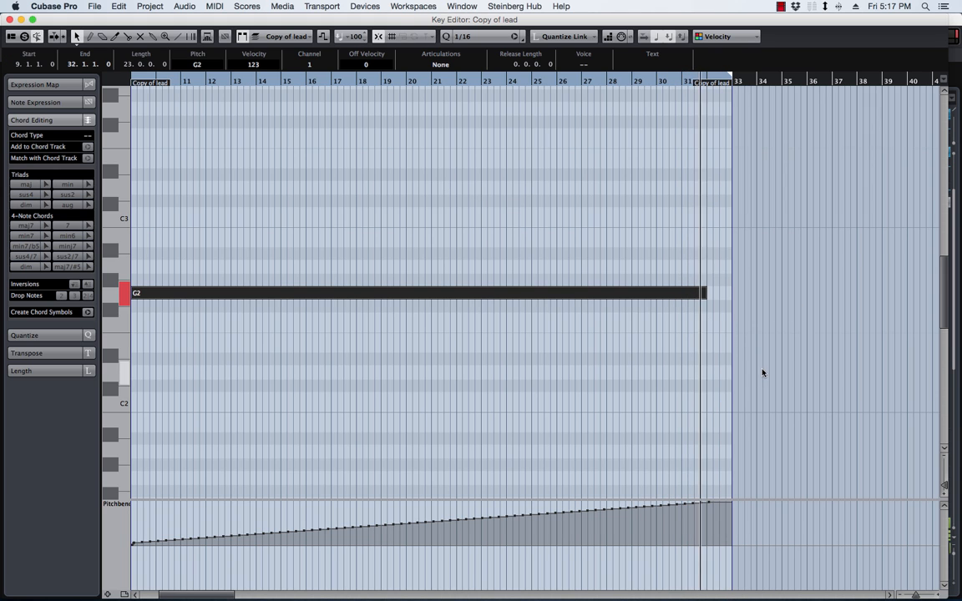
left_click(721, 503)
scroll(742, 531, "right", 4)
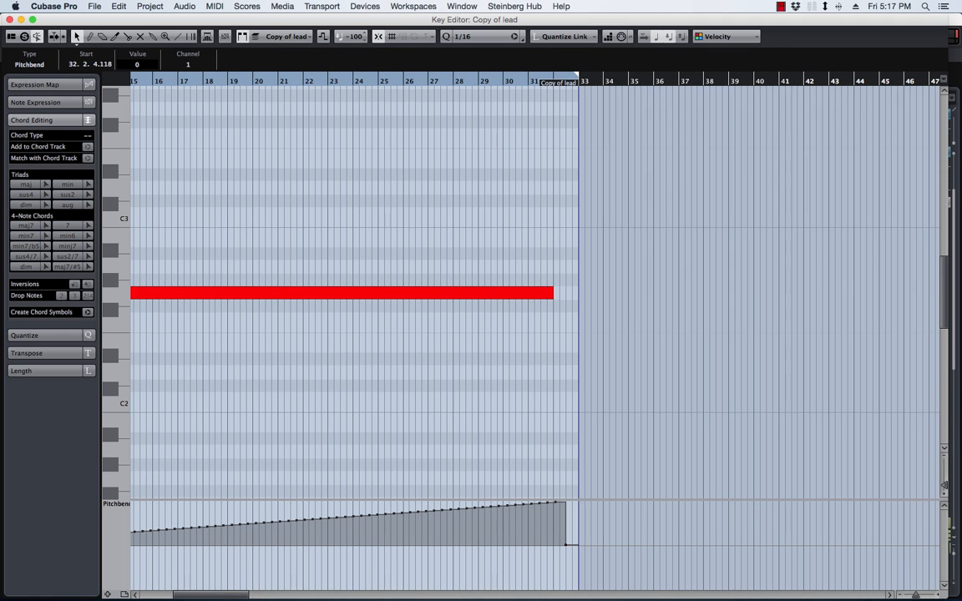
left_click(9, 19)
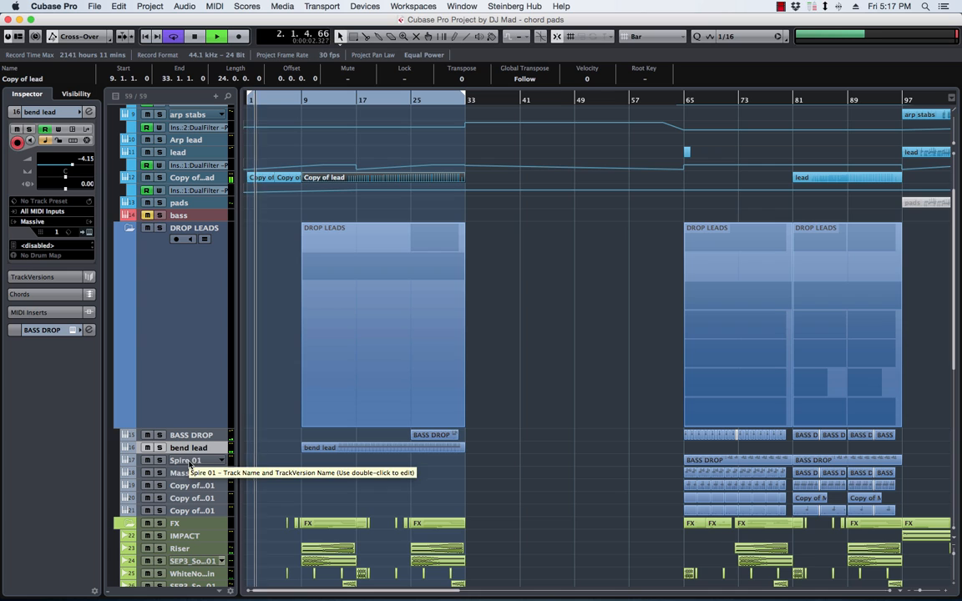
Step: Play the drop from bar 65 with the Spire 01 track briefly soloed
left_click(189, 462)
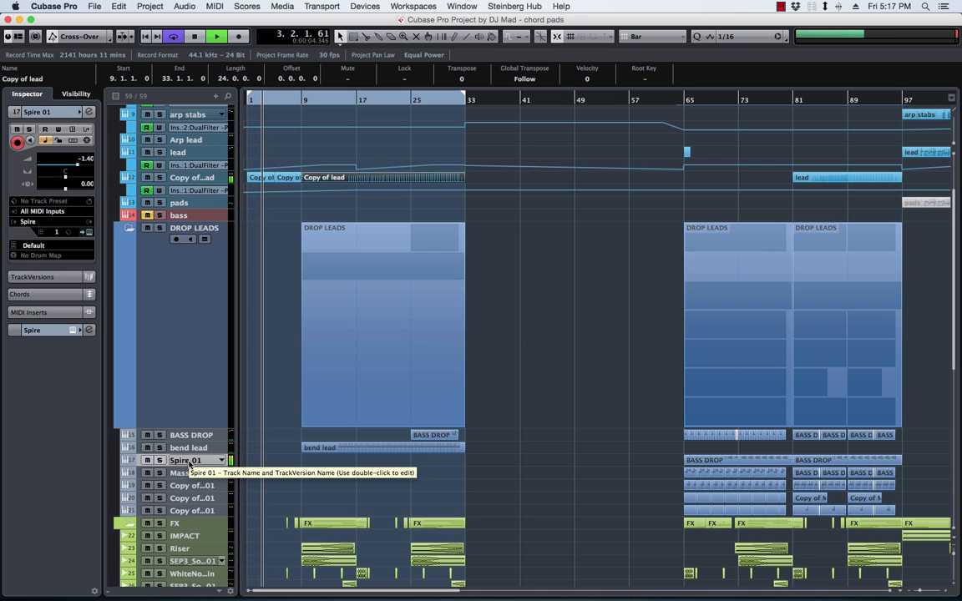
key("space")
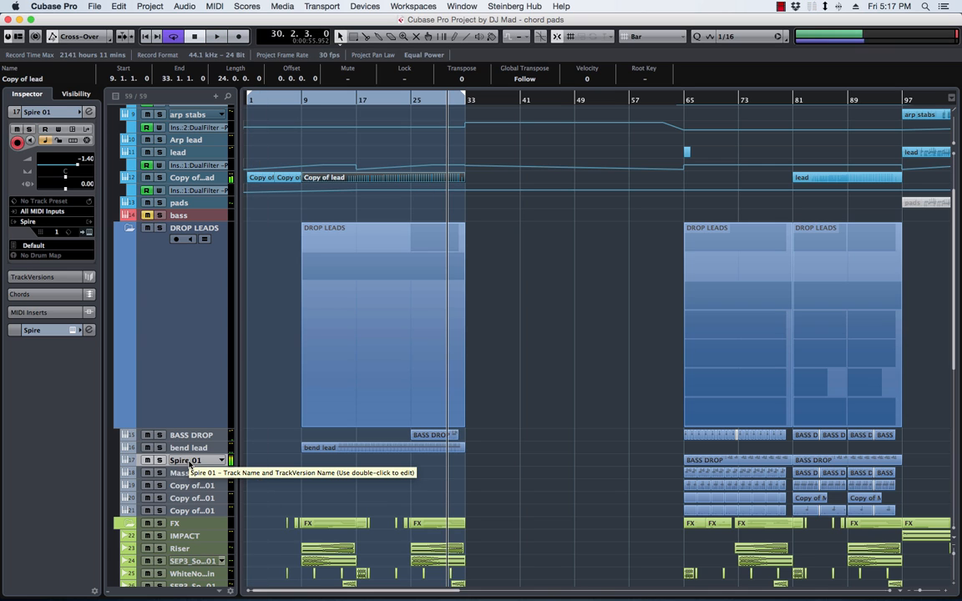
left_click(685, 101)
left_click(160, 460)
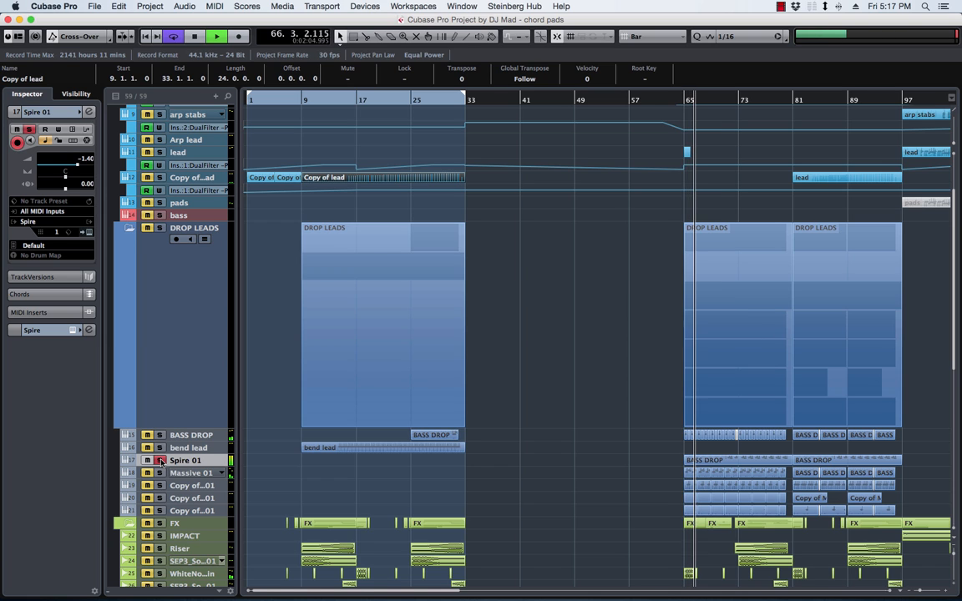
left_click(160, 460)
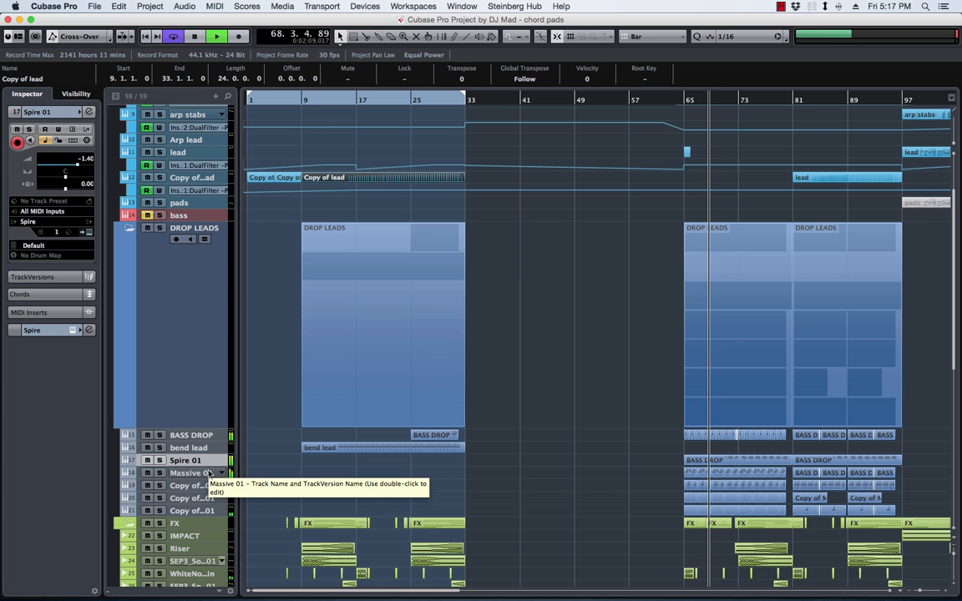
Step: Enlarge the Spire 01 track and examine the note pattern of its BASS DROP part at bar 65 close up
left_click(185, 460)
double_click(700, 306)
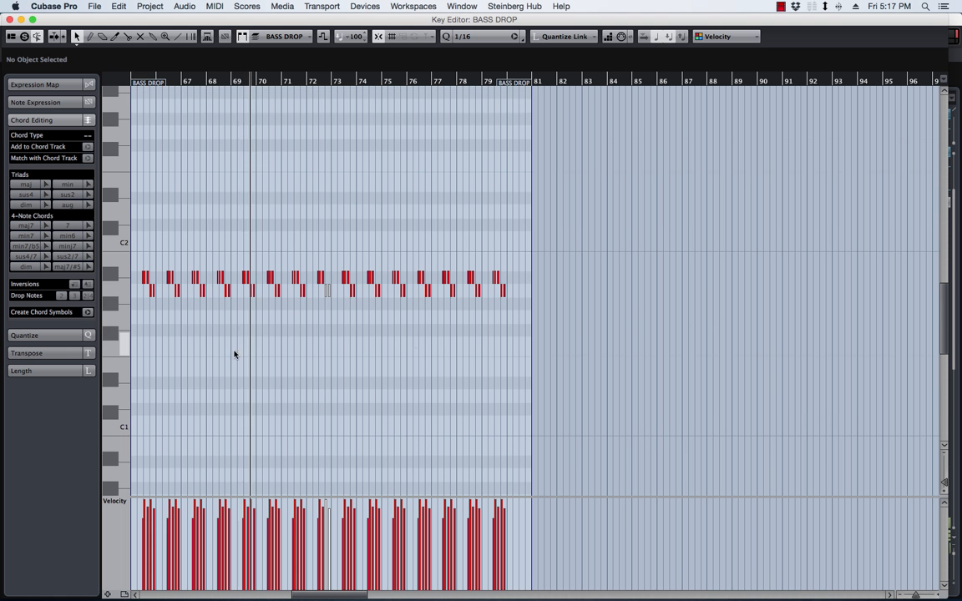
scroll(178, 316, "left", 5)
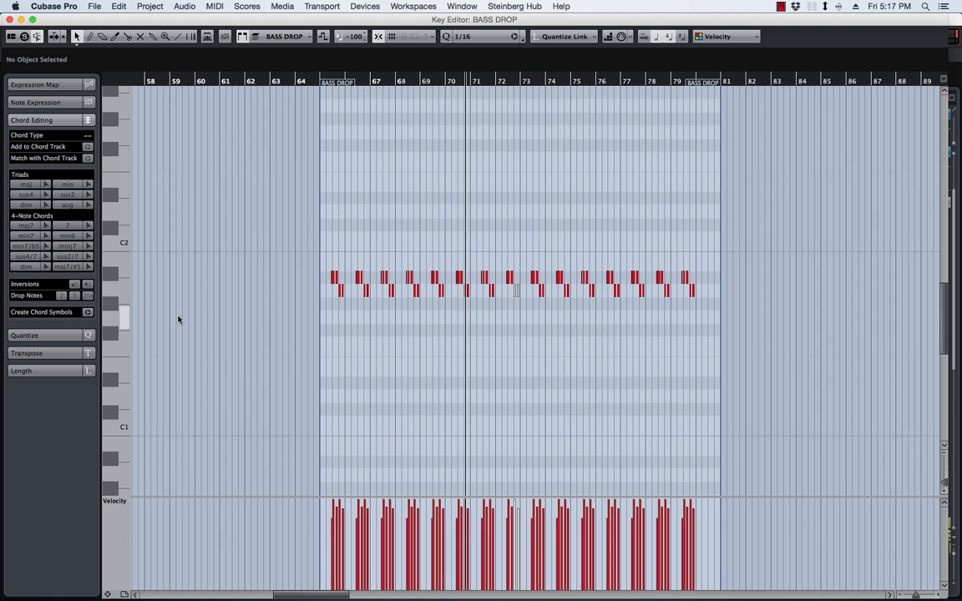
key("h")
key("h")
key("h")
key("h")
key("h")
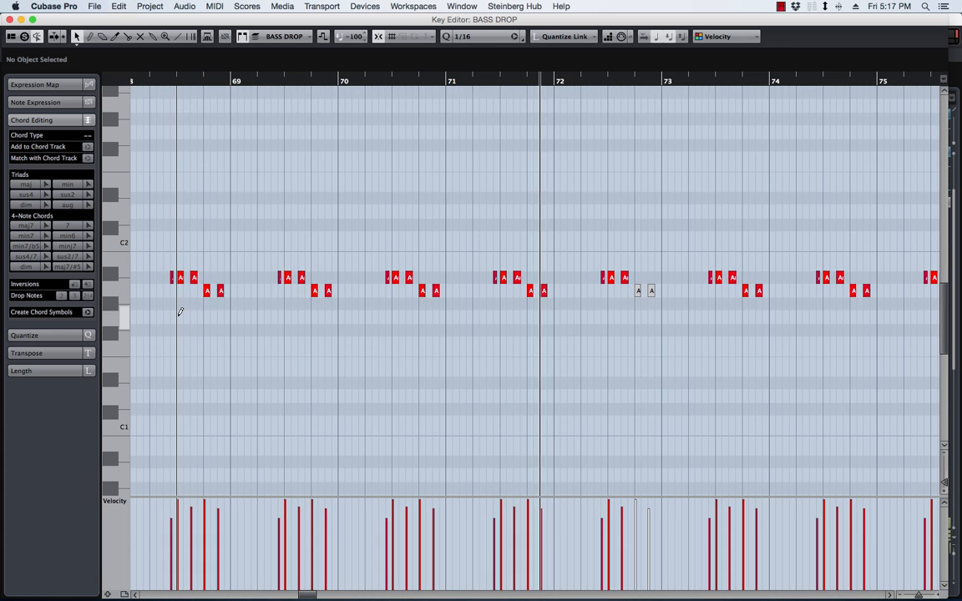
key("h")
key("h")
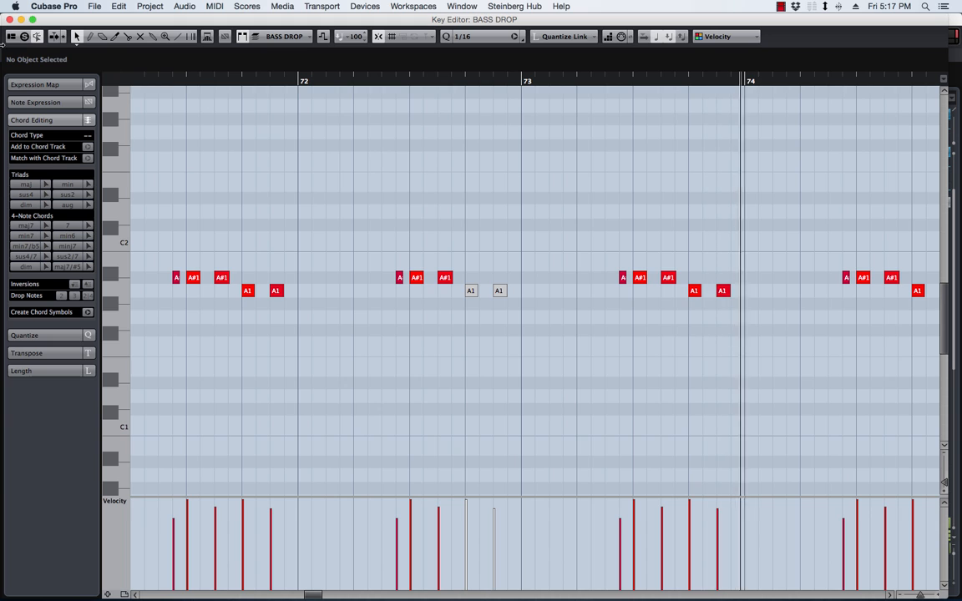
left_click(9, 19)
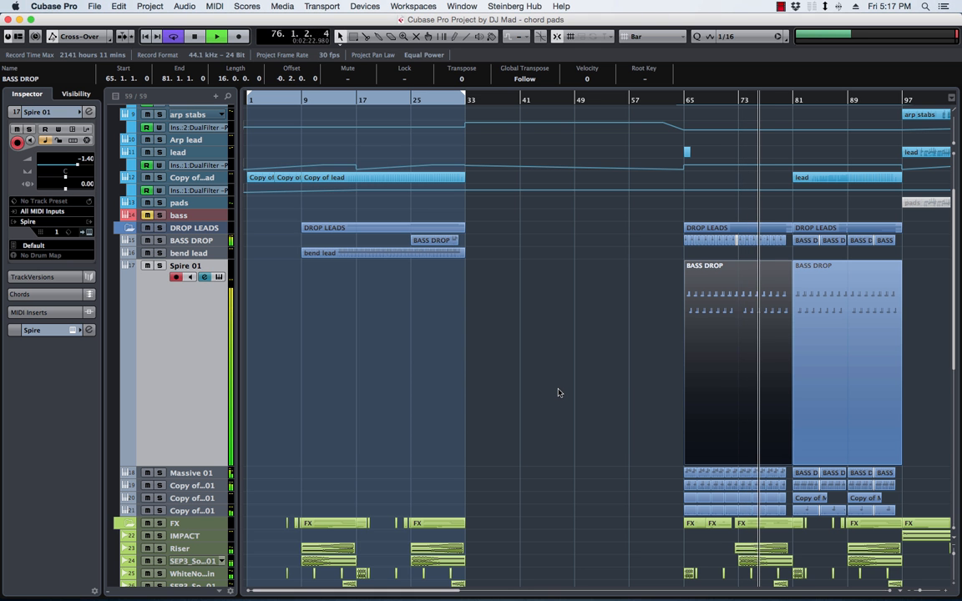
Step: Play the intro from bar 9 to check the lead and bass pitchbends
key("space")
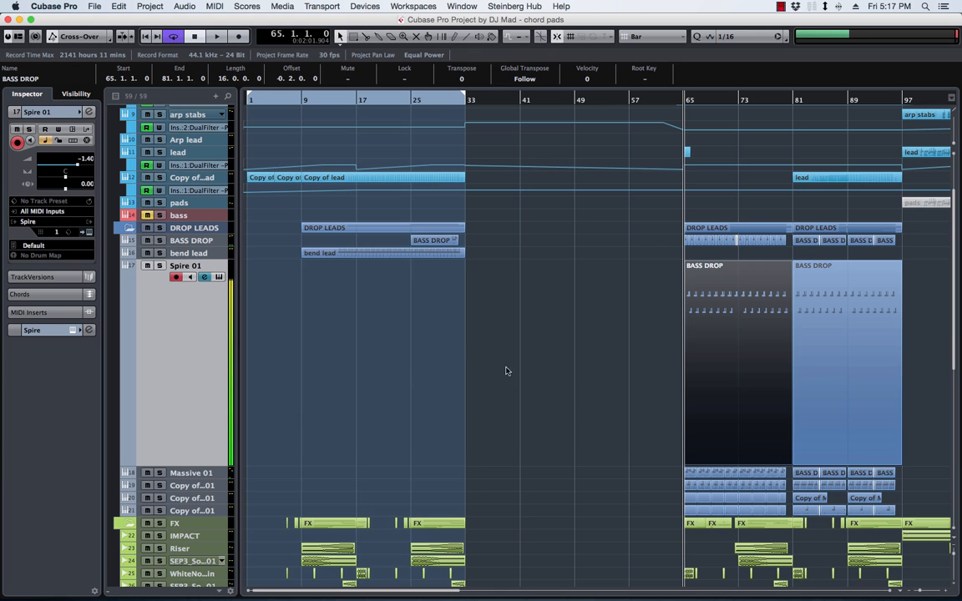
left_click(304, 101)
key("space")
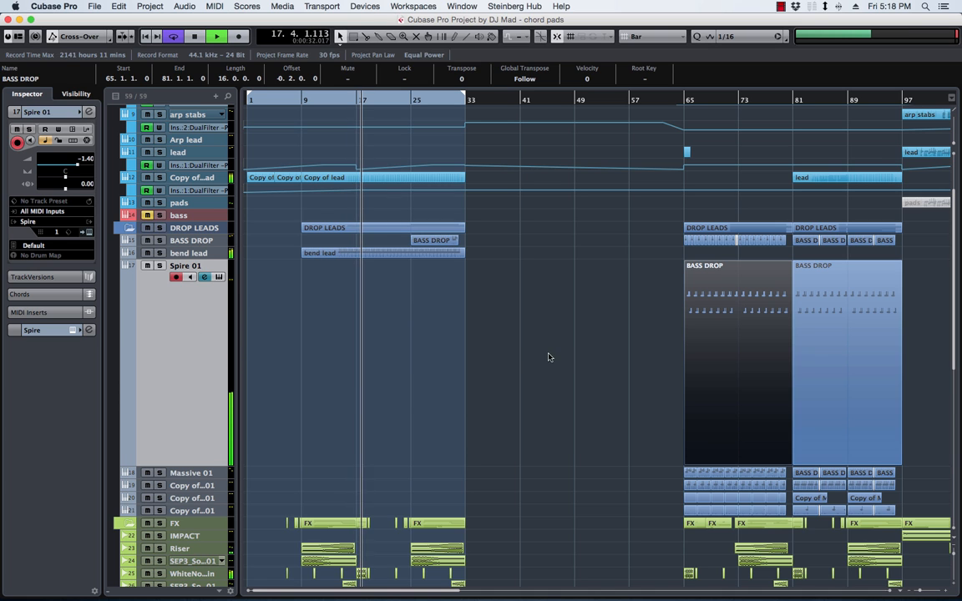
key("space")
Step: Play the build-up from bar 121 to hear its snare build
scroll(485, 348, "down", 10)
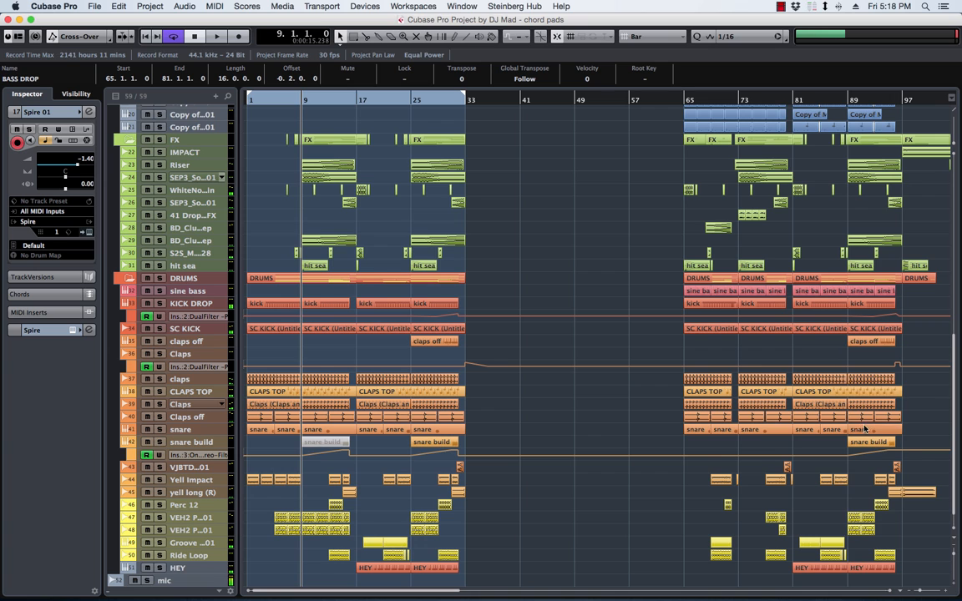
scroll(865, 430, "down", 1)
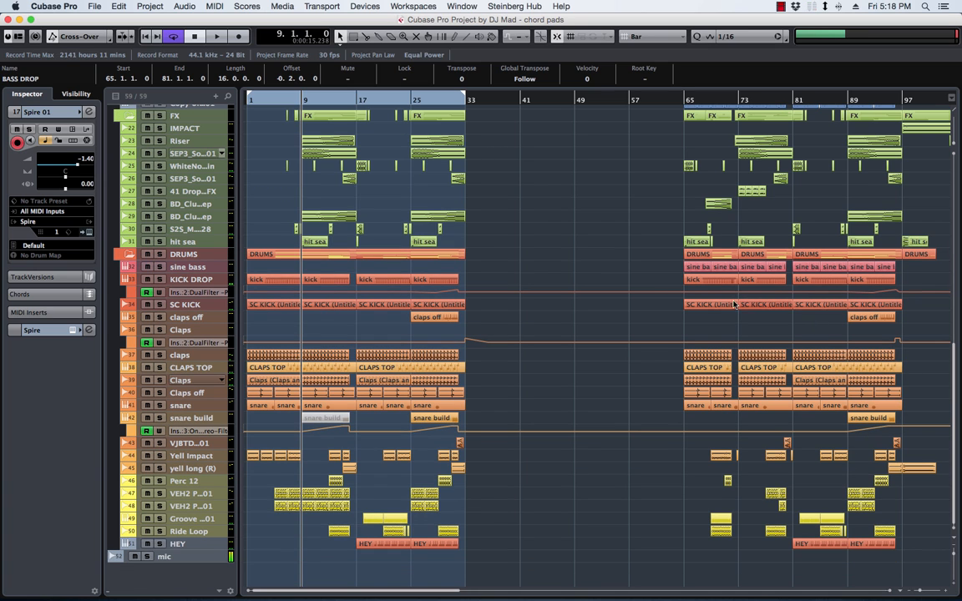
scroll(711, 304, "right", 5)
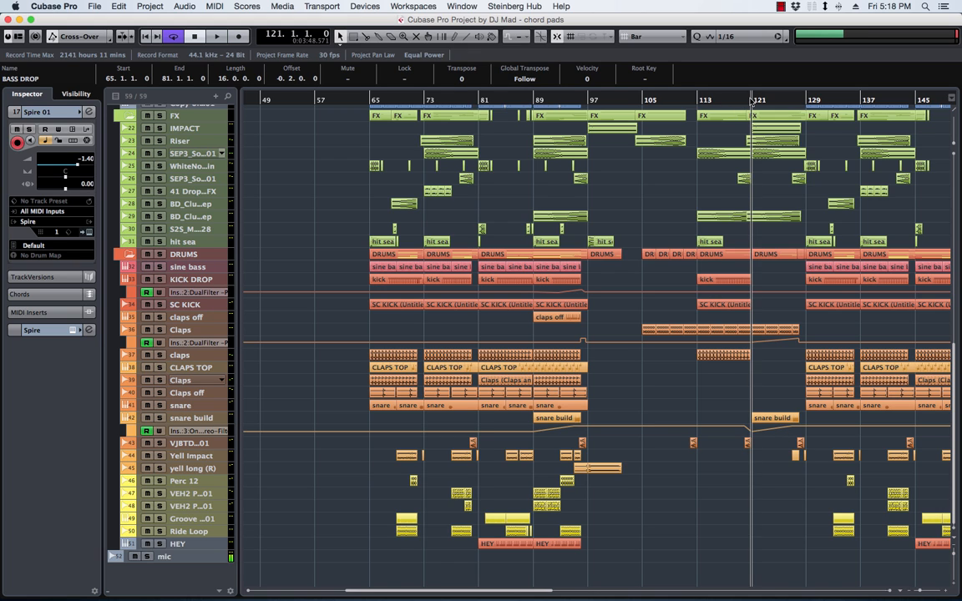
key("space")
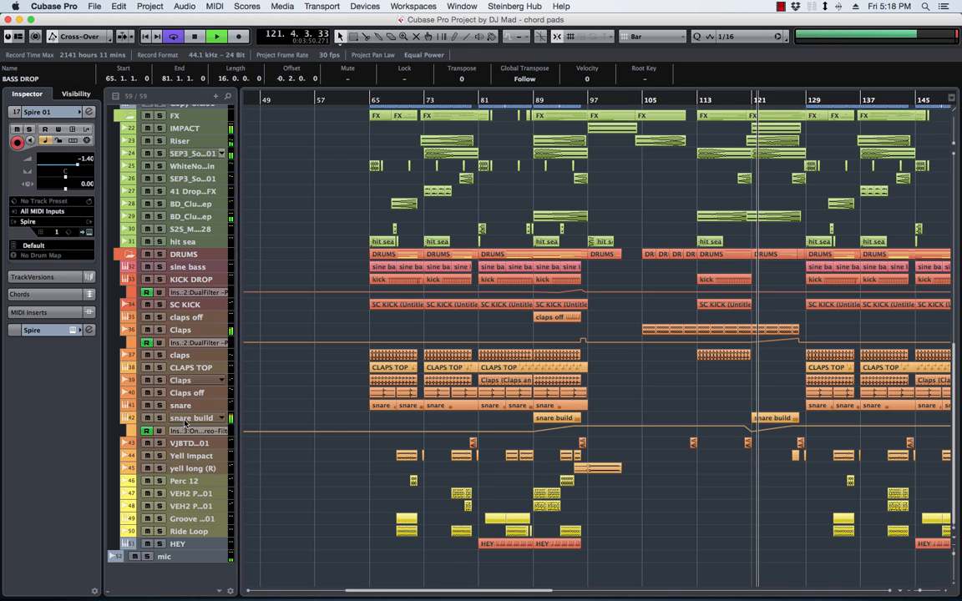
key("space")
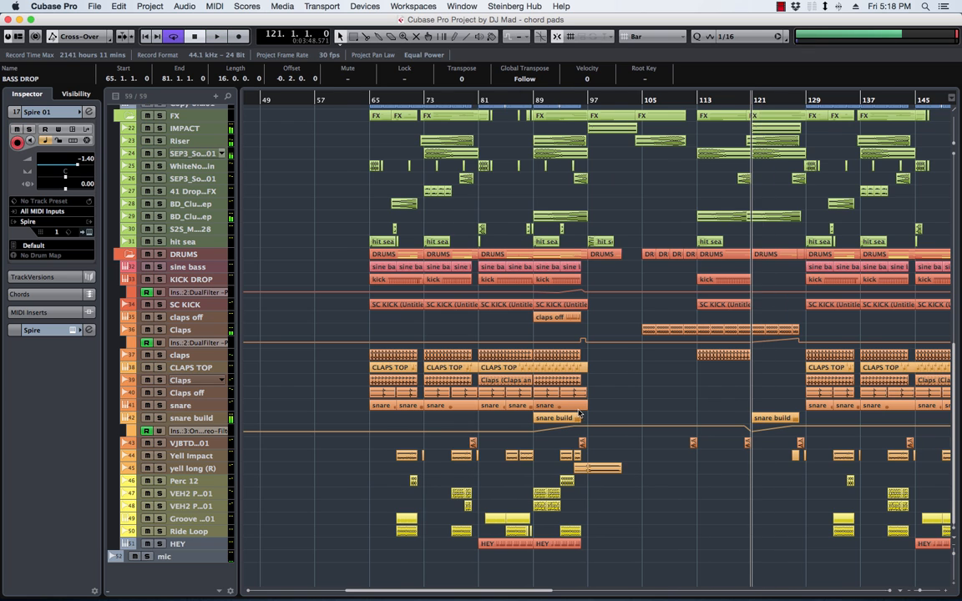
Step: Play the intro from bar 25 and select the snare build track
scroll(579, 412, "left", 5)
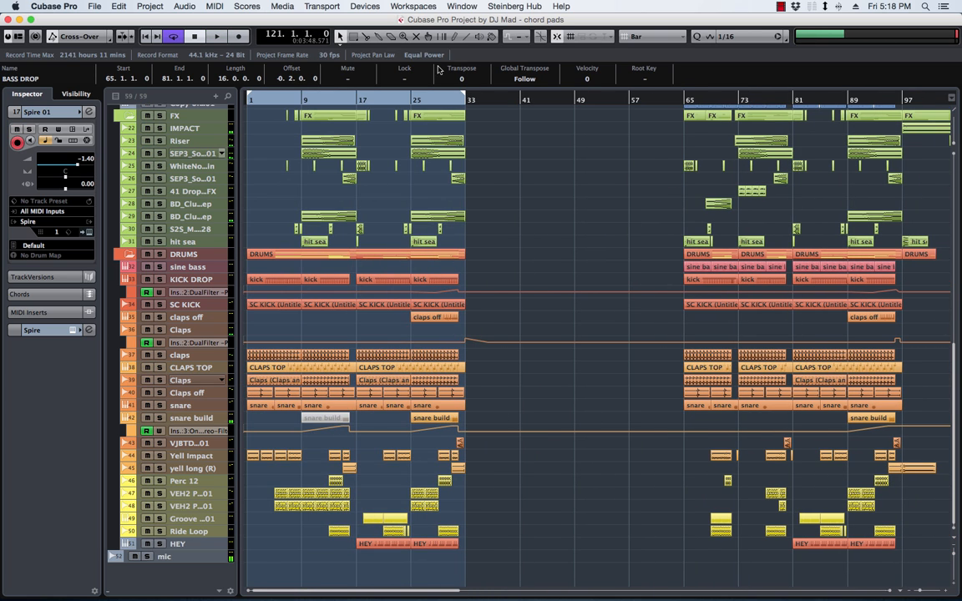
left_click(416, 98)
key("space")
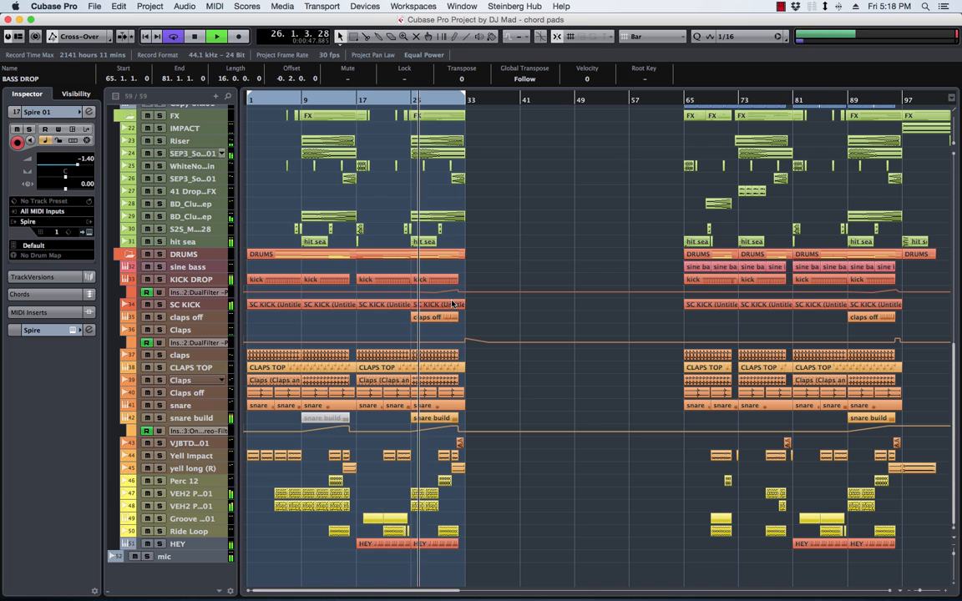
left_click(191, 419)
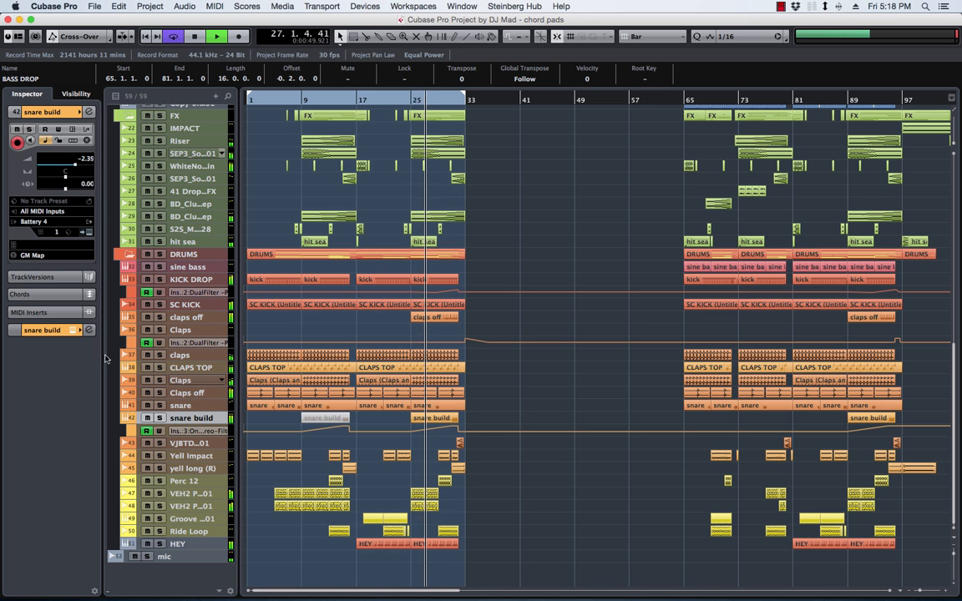
scroll(524, 305, "up", 10)
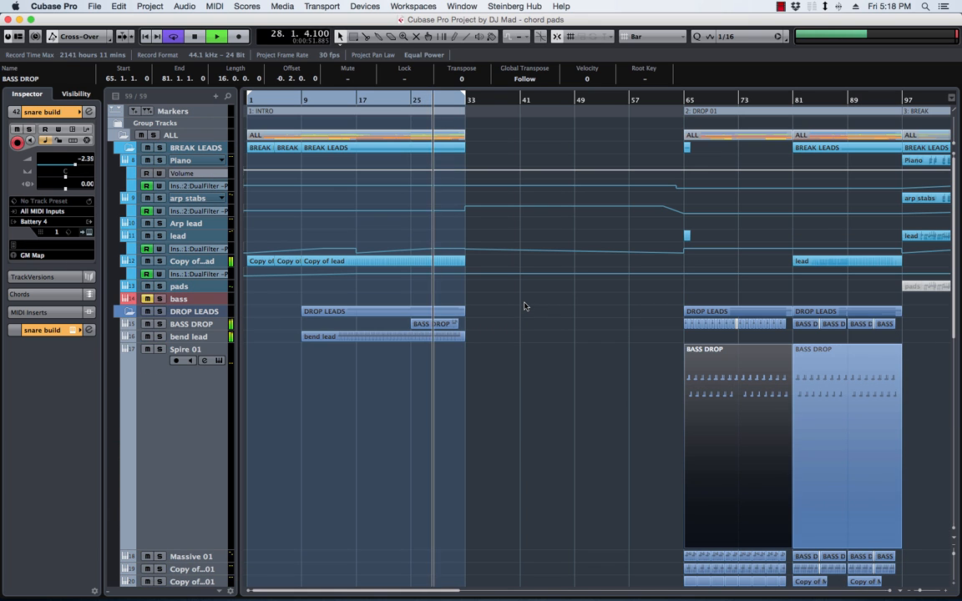
scroll(505, 317, "down", 10)
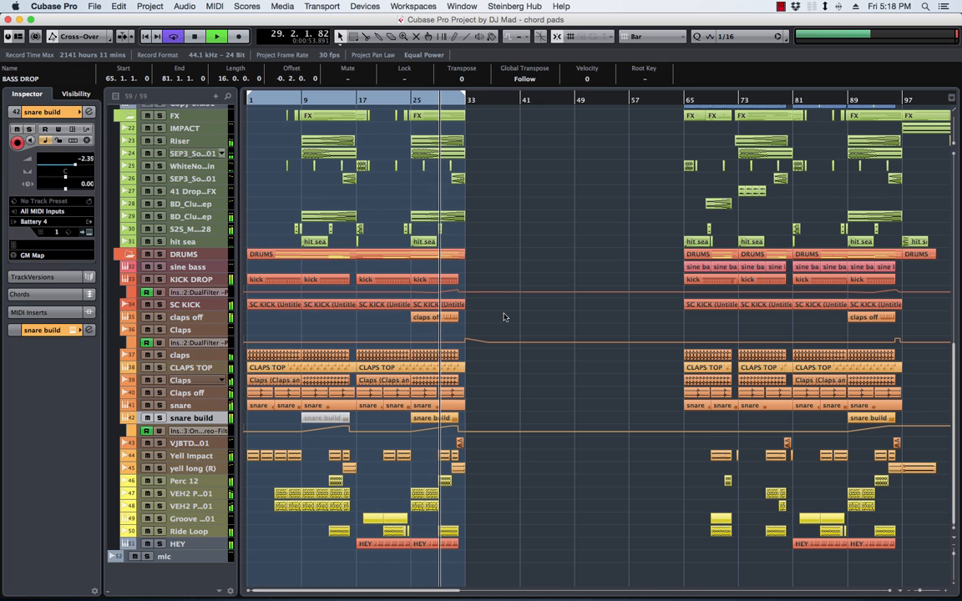
Step: Enlarge the DualFilter automation lane of the KICK DROP track to show its curve
left_click(187, 293)
left_click(169, 292)
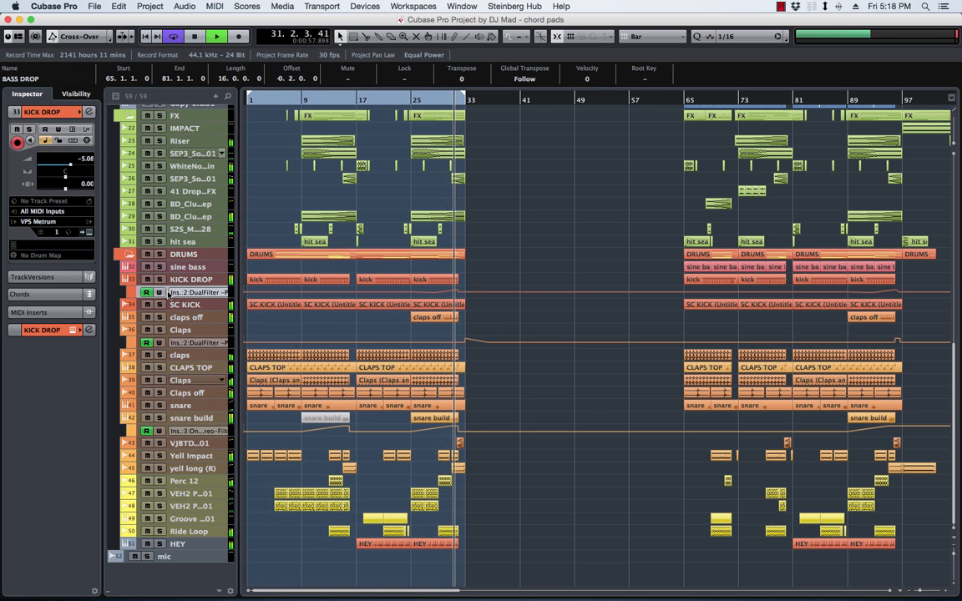
key("z")
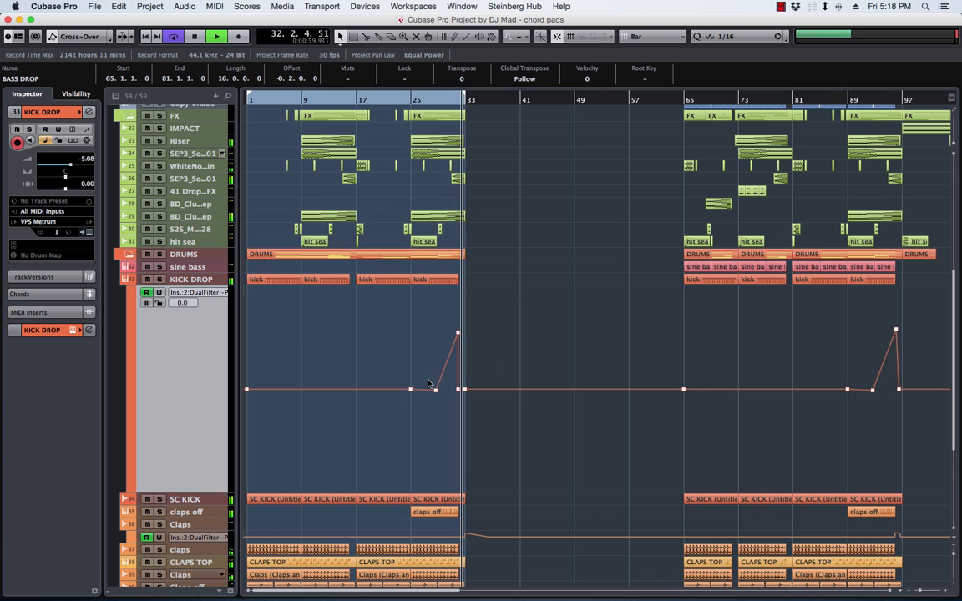
Step: Reshape the KICK DROP track's DualFilter automation so the intro ramp starts at about bar 22 and climbs straight to the bar 32 peak
left_click_drag(428, 382, 437, 403)
key("Delete")
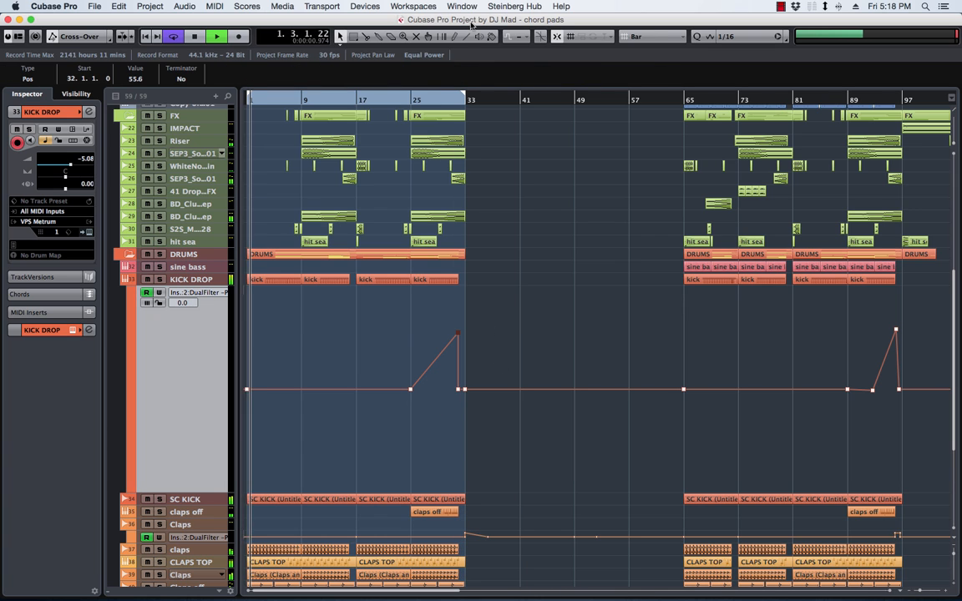
left_click(414, 98)
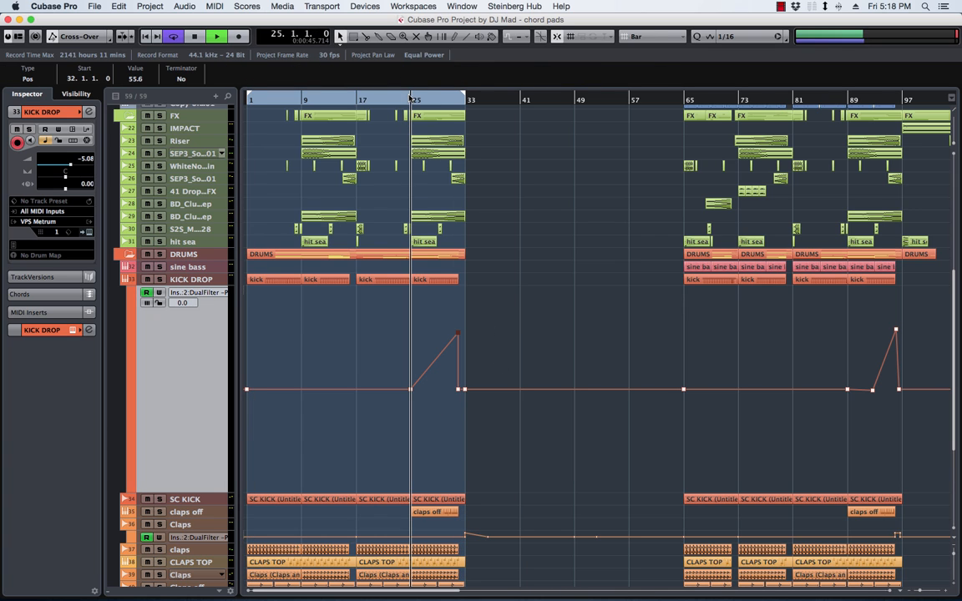
left_click(390, 389)
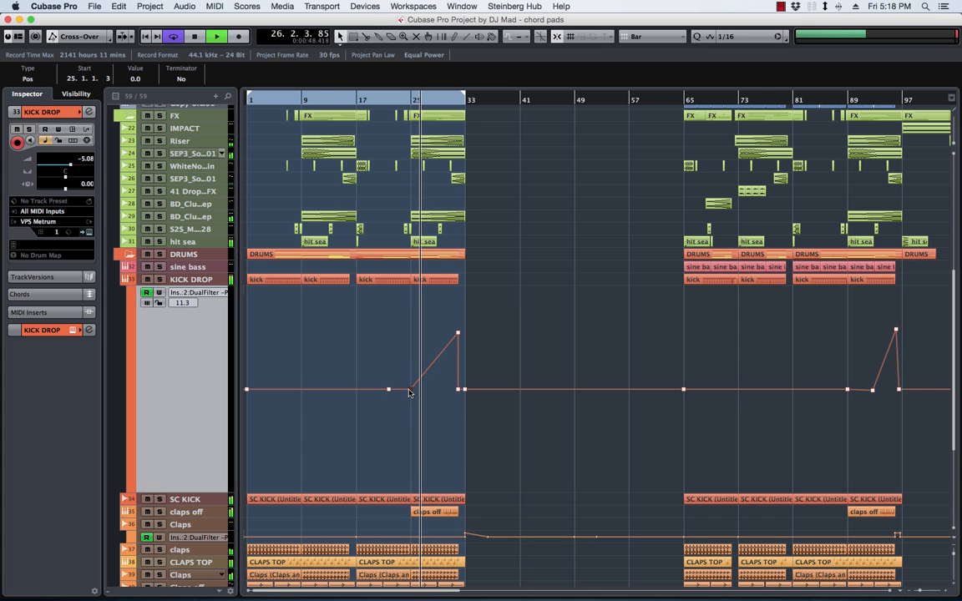
Step: Play the intro from about bar 22 and again from bar 9 to check the longer kick filter rise
scroll(636, 359, "down", 5)
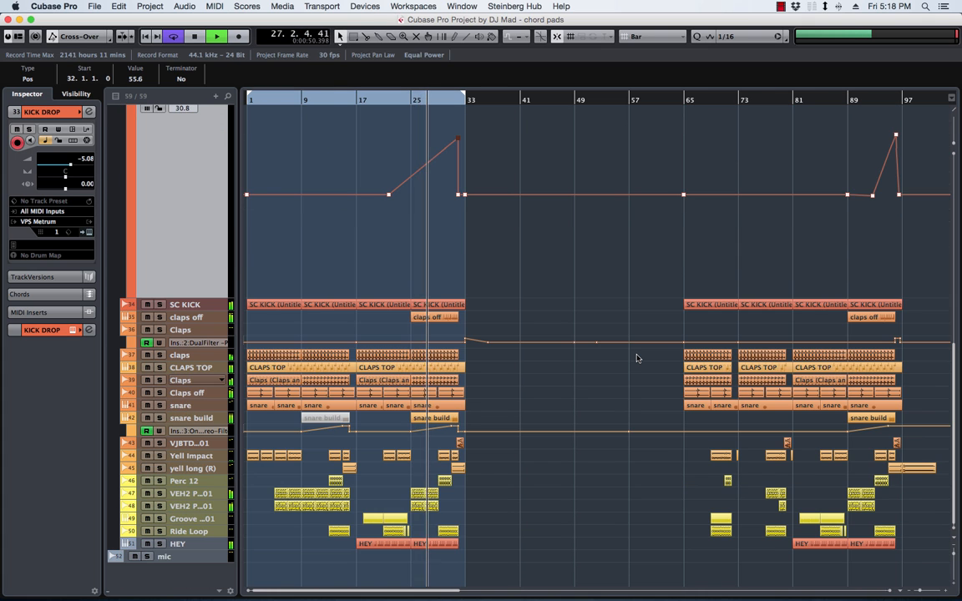
scroll(509, 279, "up", 9)
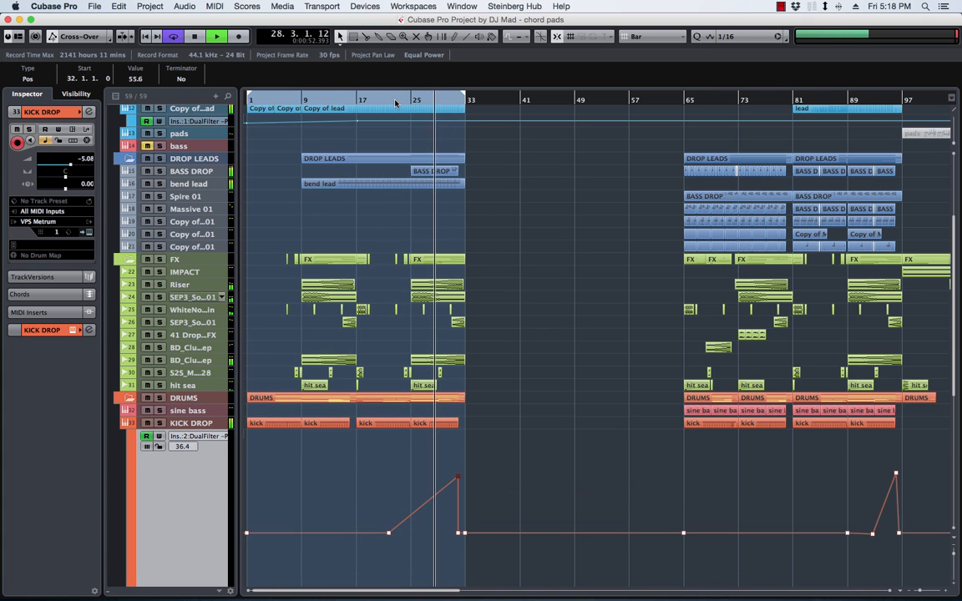
left_click(395, 102)
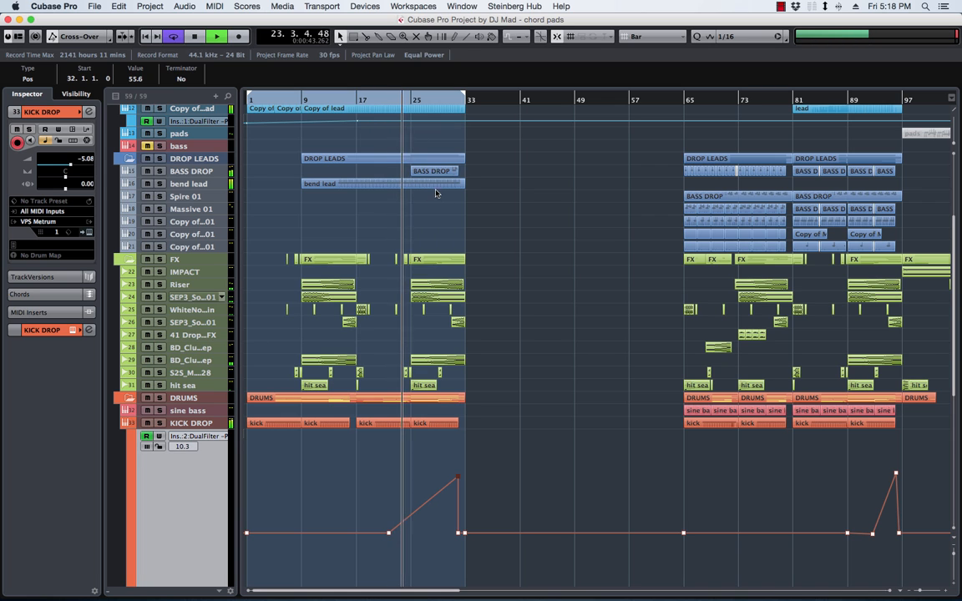
left_click(301, 99)
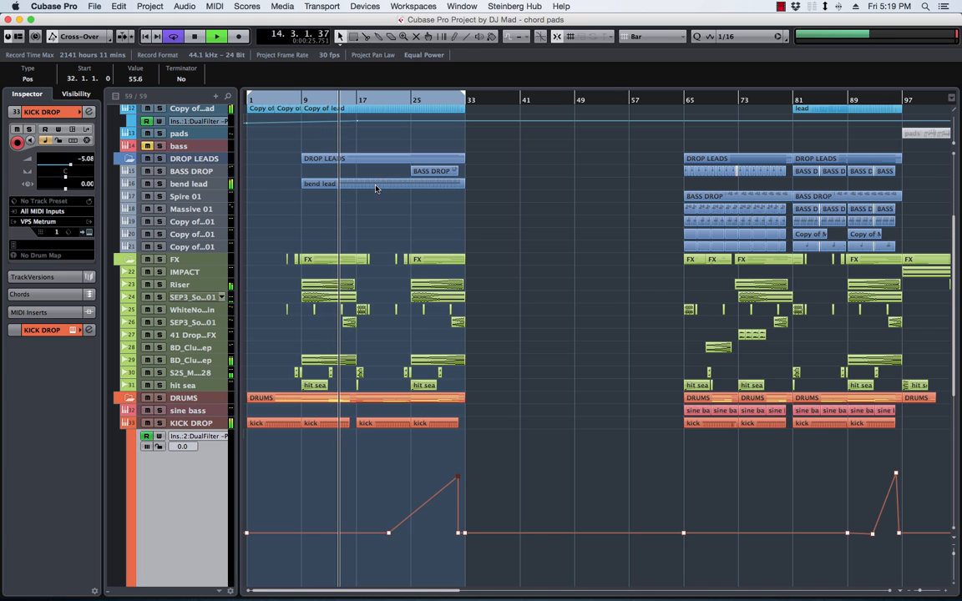
Step: Enlarge the bend lead track and show its automation lanes
left_click(190, 185)
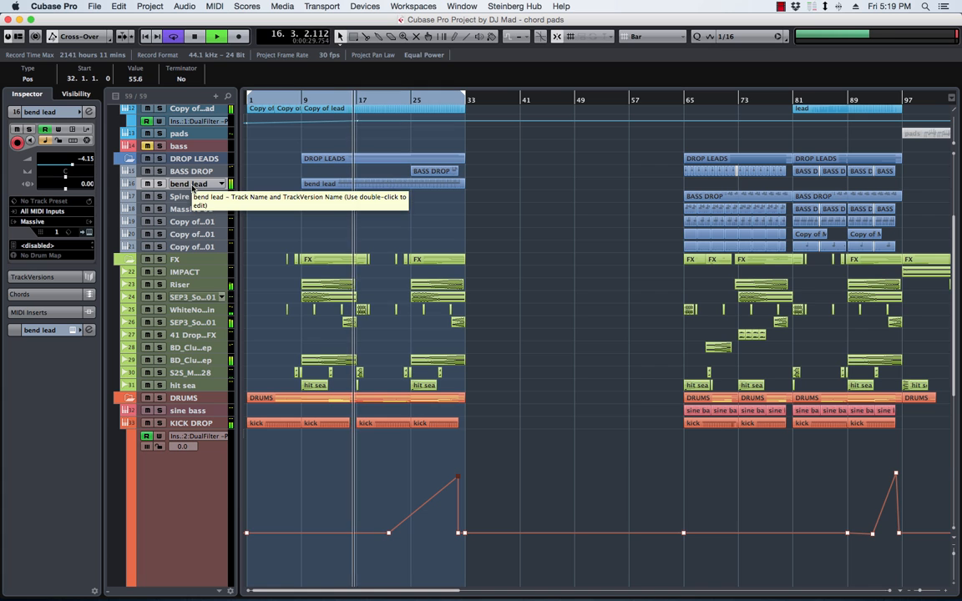
key("z")
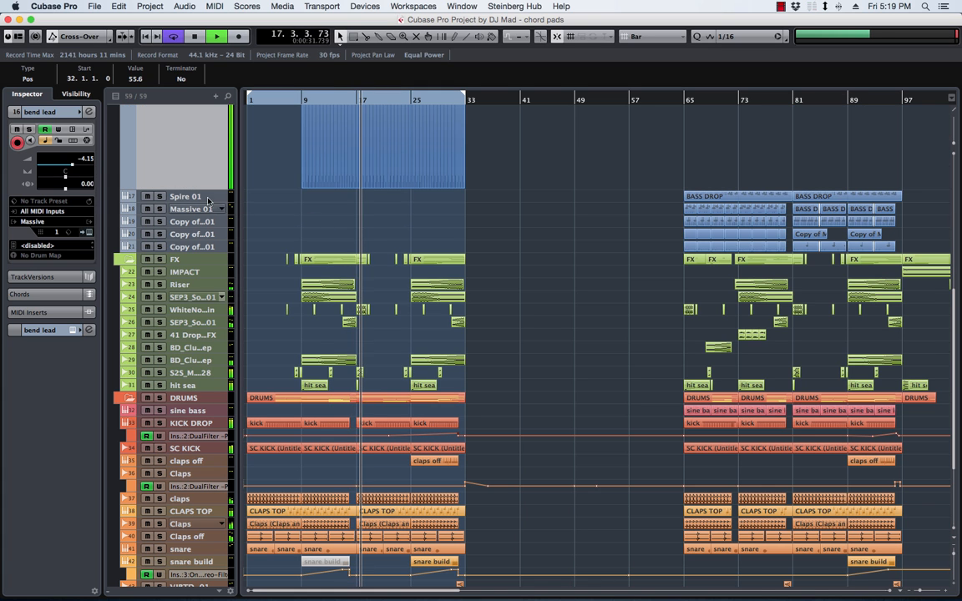
scroll(394, 241, "up", 5)
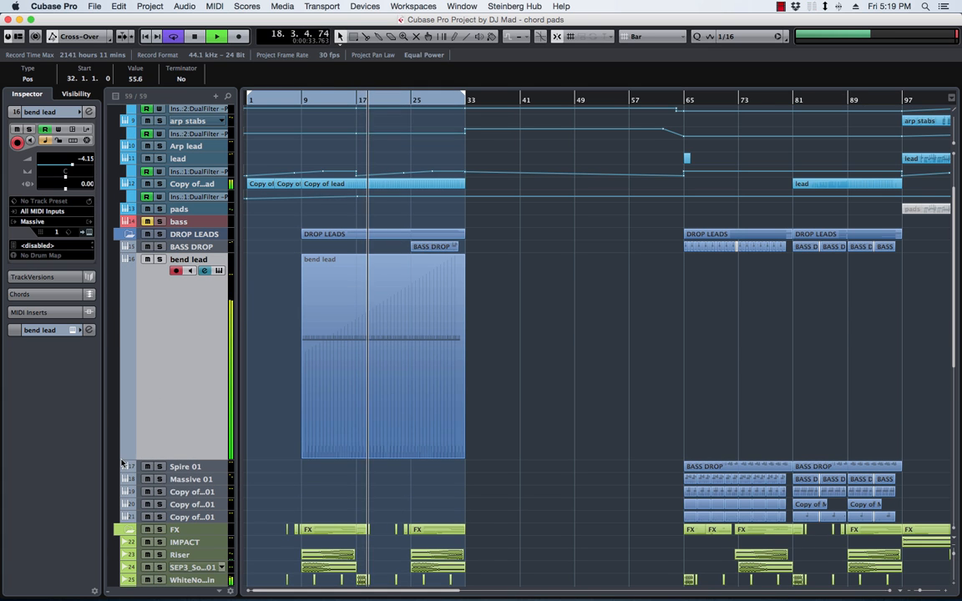
scroll(436, 361, "down", 5)
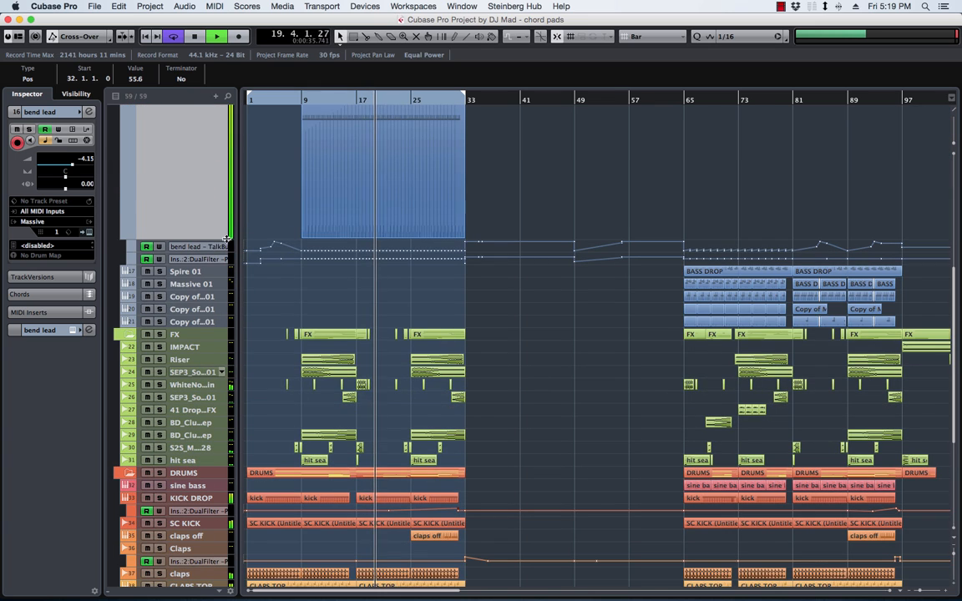
Step: Switch off automation reading on the bend lead track and enlarge its TalkBox lane to examine the curve
left_click(147, 248)
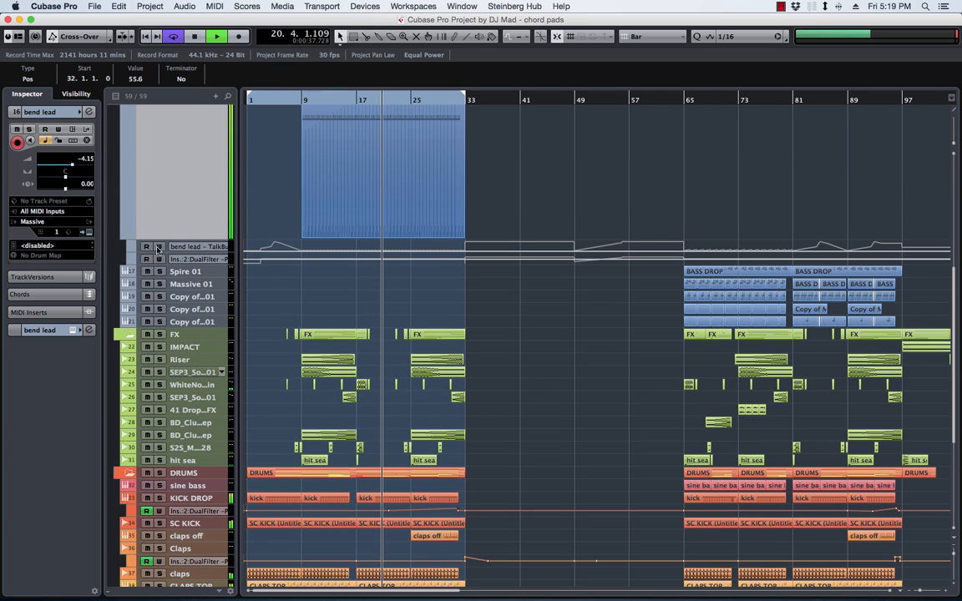
key("z")
key("z")
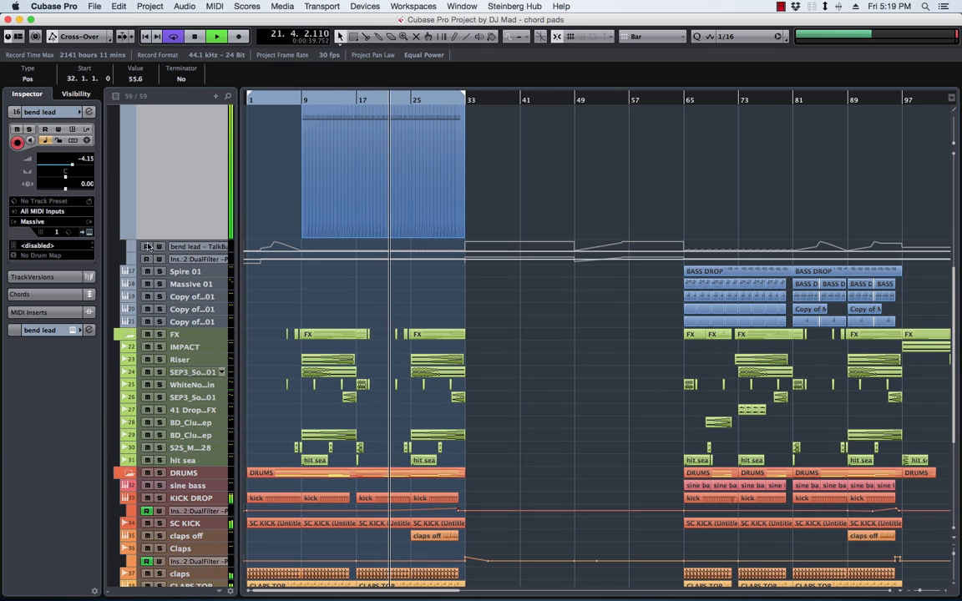
left_click(167, 245)
key("z")
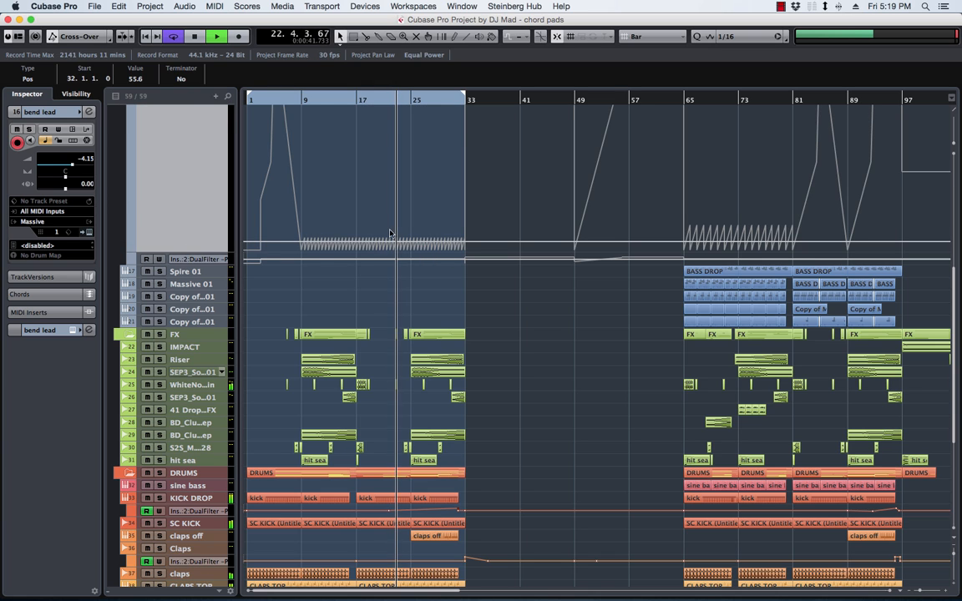
scroll(387, 228, "up", 5)
scroll(386, 229, "up", 4)
scroll(317, 371, "down", 3)
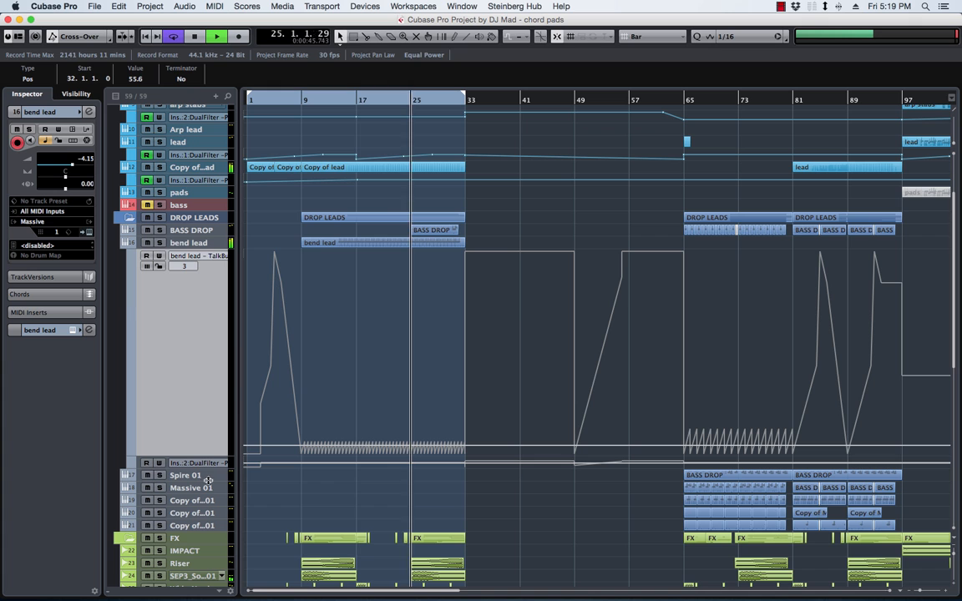
Step: Replace the bend lead's DualFilter automation in bars 1 to 33 with a ramp from -17.3 at bar 9 to 99.0 at bar 33
left_click(168, 465)
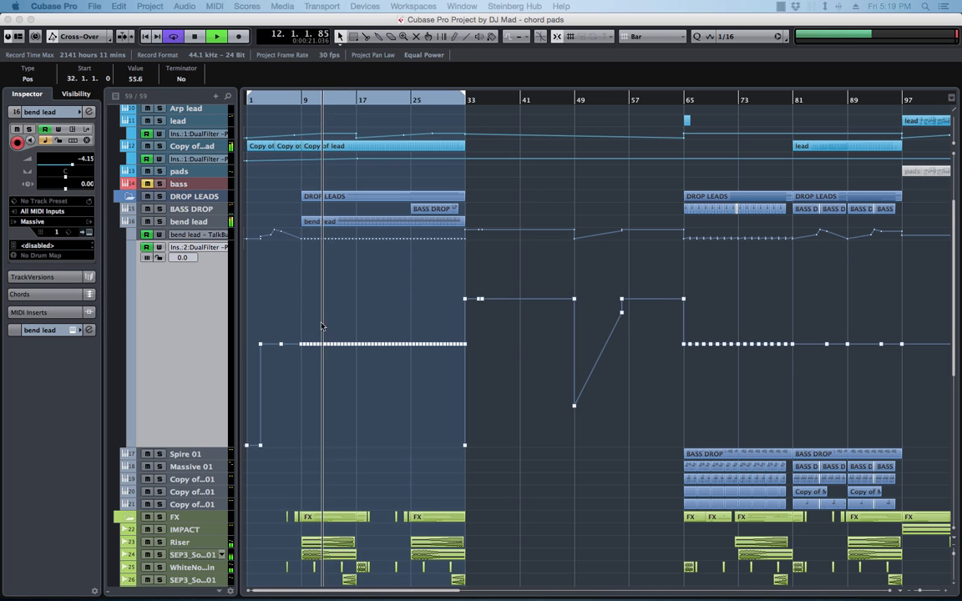
left_click_drag(494, 339, 219, 376)
key("Delete")
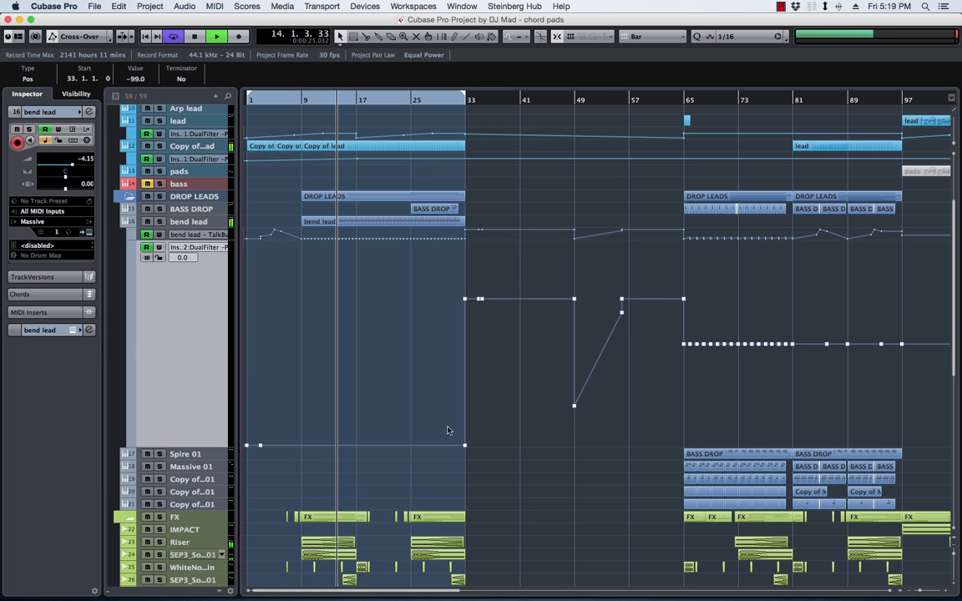
left_click_drag(504, 434, 239, 458)
key("Delete")
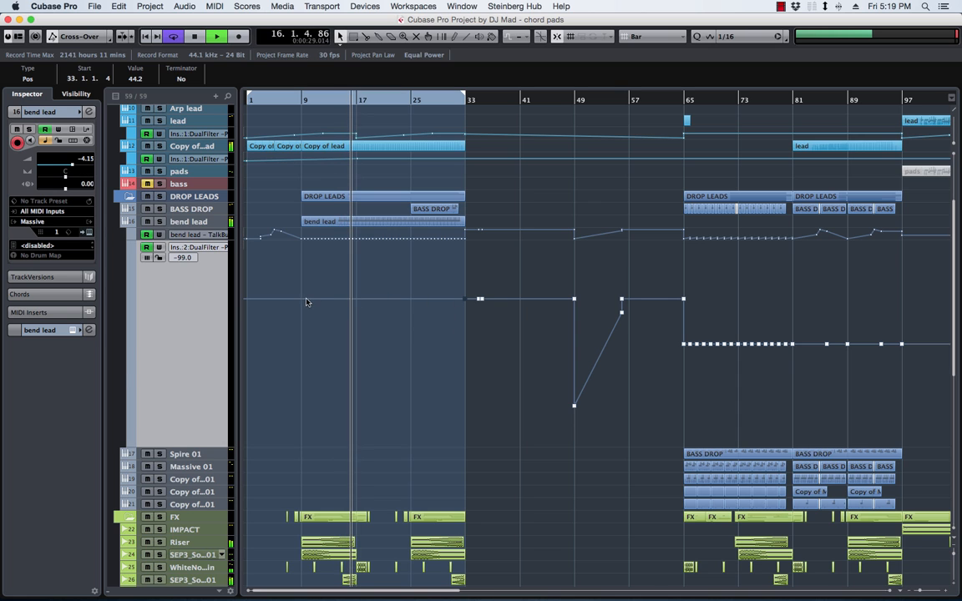
left_click_drag(302, 301, 301, 363)
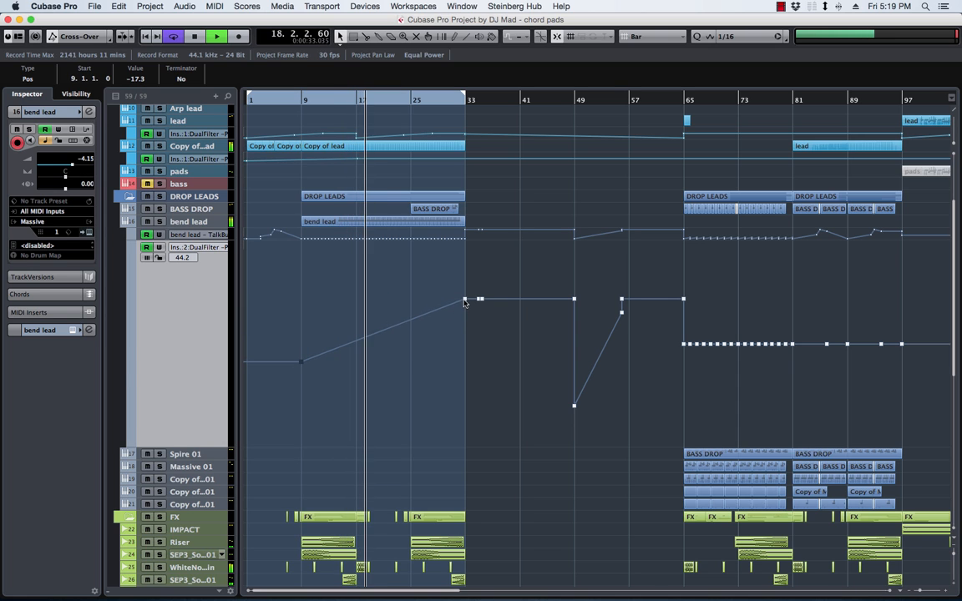
left_click_drag(465, 298, 465, 243)
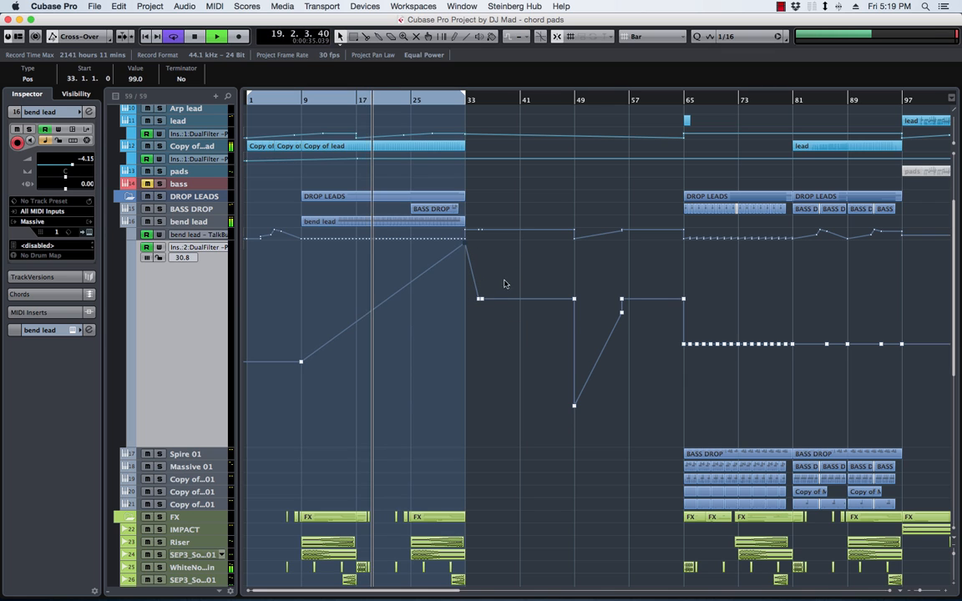
Step: Delete the bend lead's DualFilter automation points between the bar 33 peak and bar 65, including those at bar 65
left_click_drag(504, 282, 457, 337)
key("BackSpace")
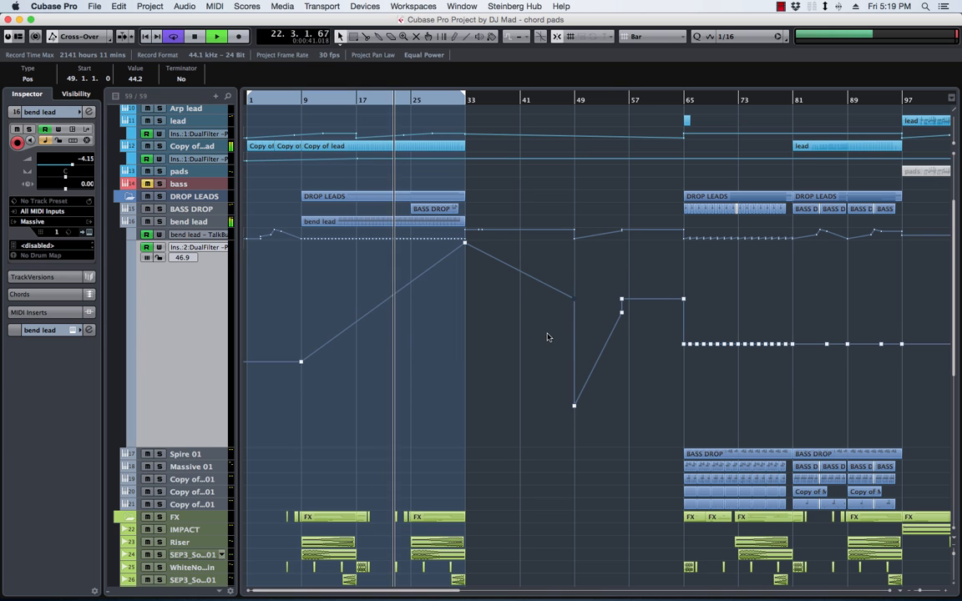
left_click_drag(550, 269, 640, 418)
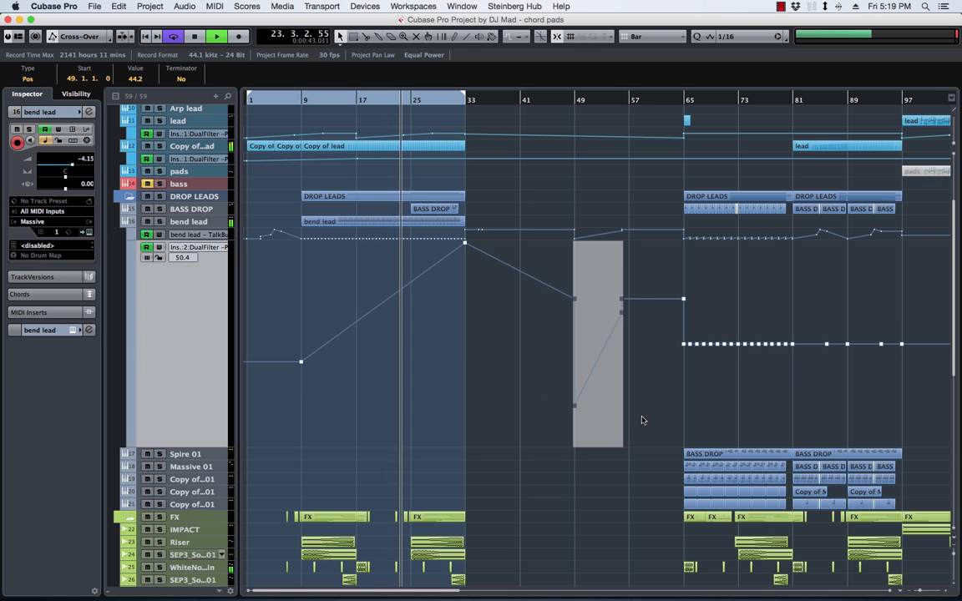
key("BackSpace")
left_click_drag(707, 285, 605, 320)
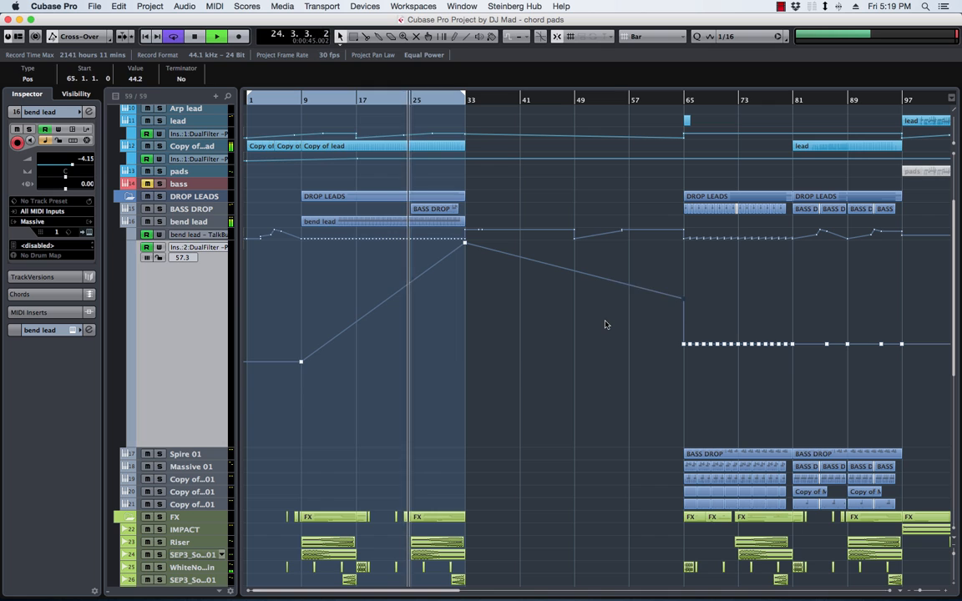
key("BackSpace")
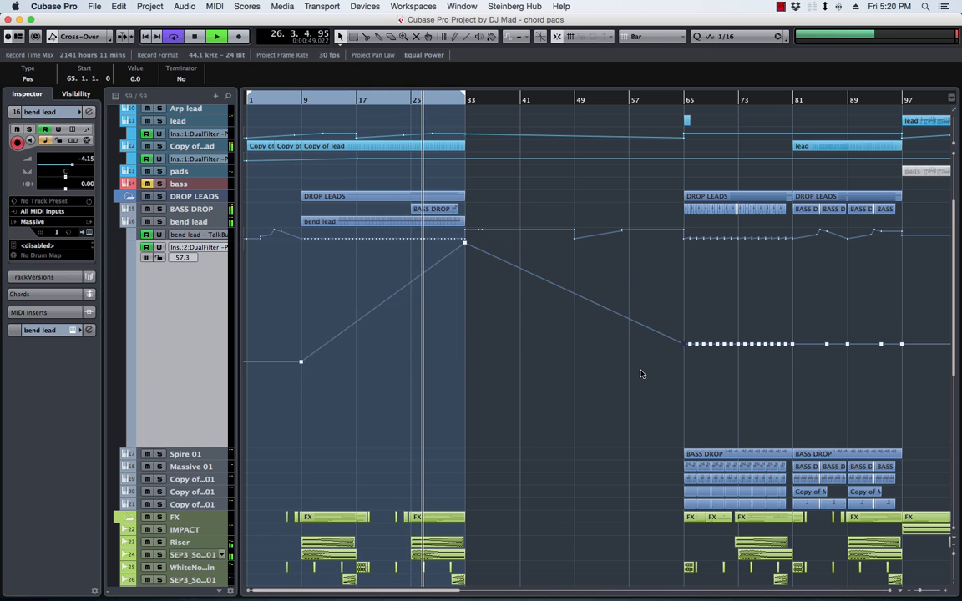
Step: Solo the Massive 01 and Spire 01 tracks and play the drop from bar 65 to hear their sounds
left_click(191, 469)
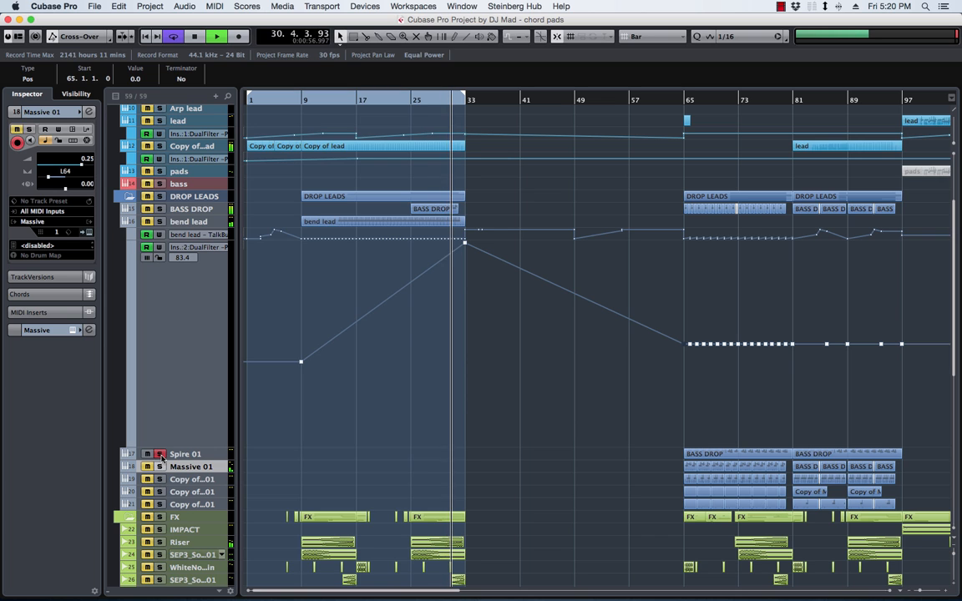
left_click(186, 455)
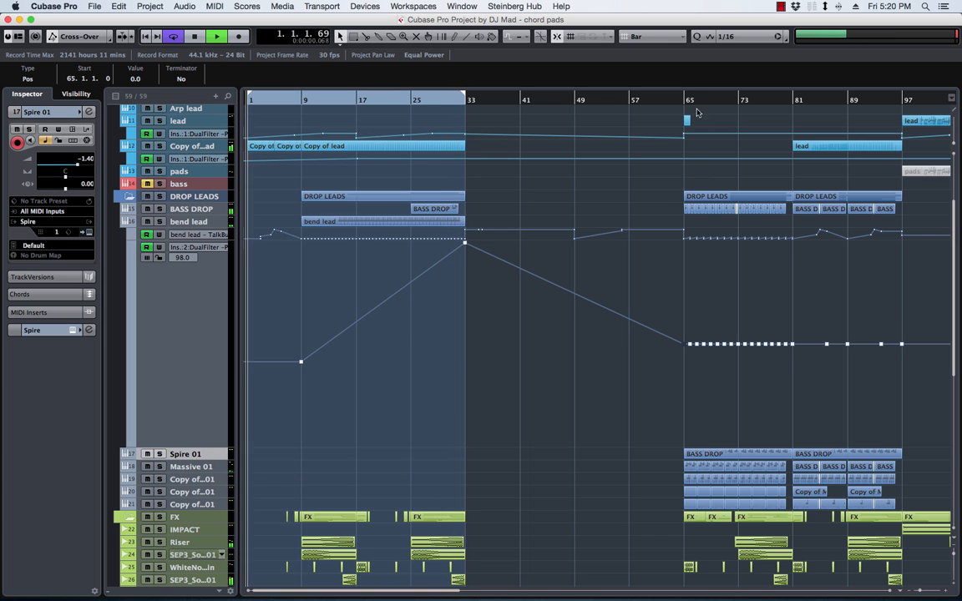
left_click(159, 467)
left_click(160, 467)
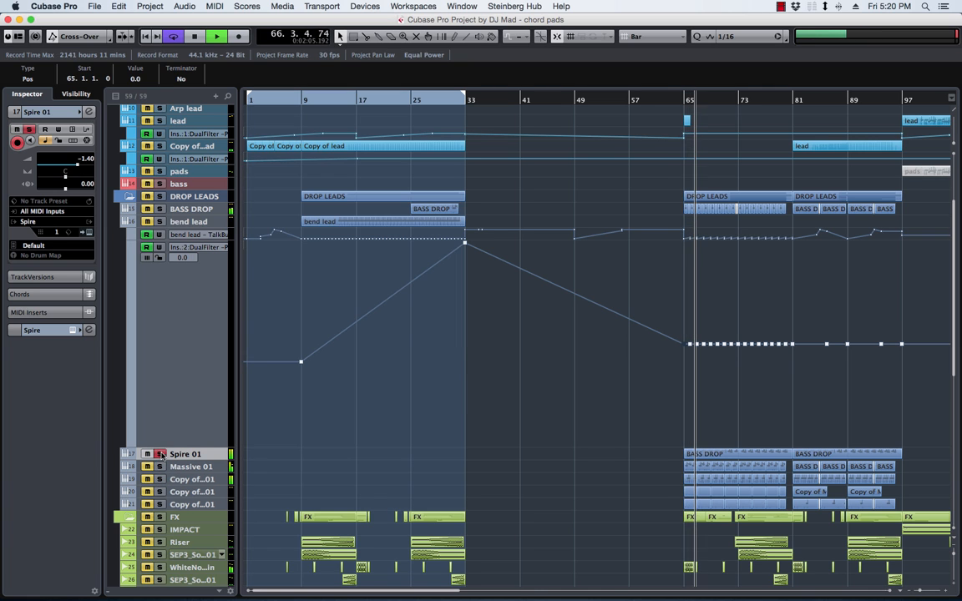
Step: Rename the Spire 01 track as "lazer lead"
double_click(191, 455)
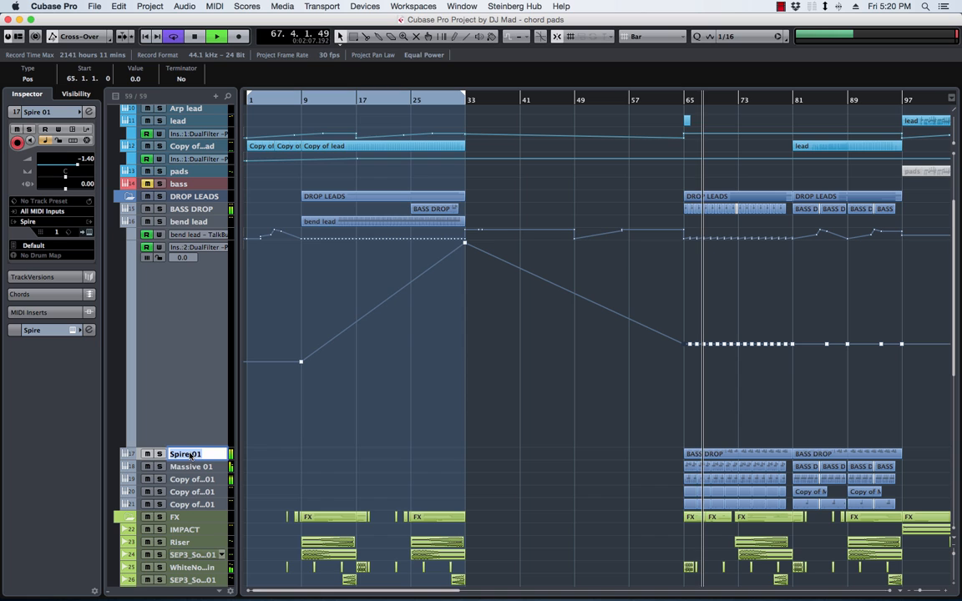
type("lazer l")
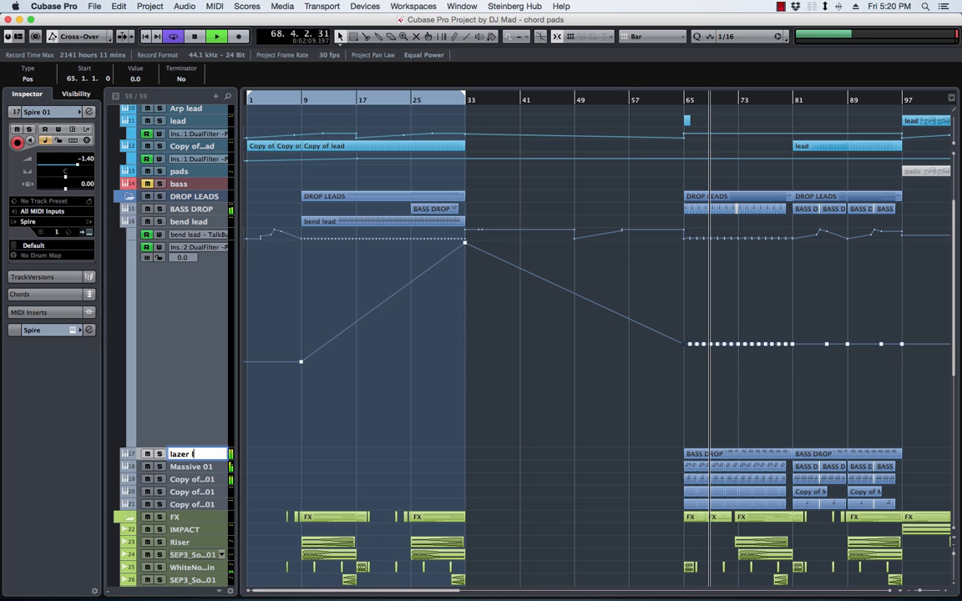
type("ead")
key("Return")
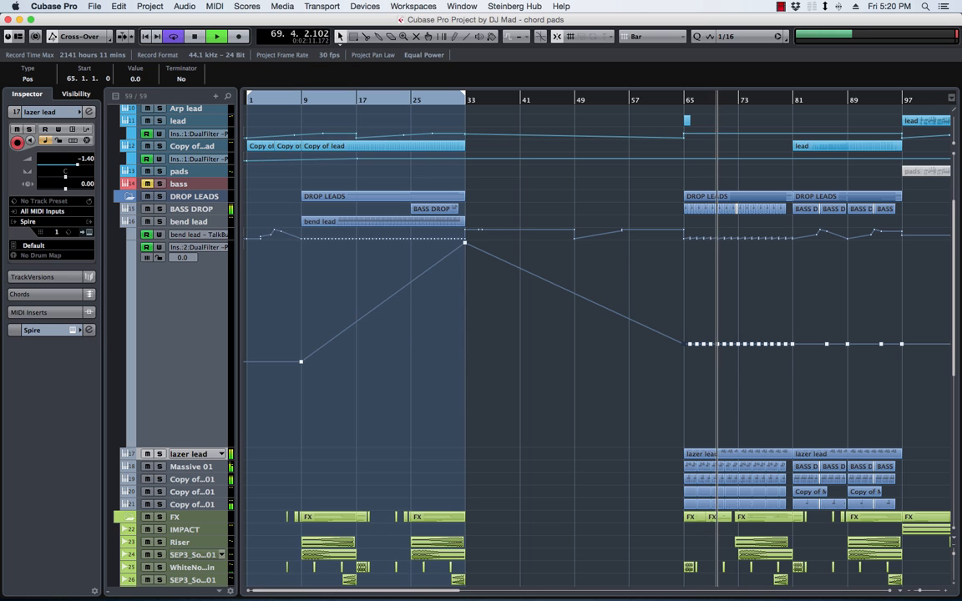
Step: Play the intro from bars 17 and 9, and record a short MIDI phrase on the lazer lead track from about bar 17
left_click(363, 99)
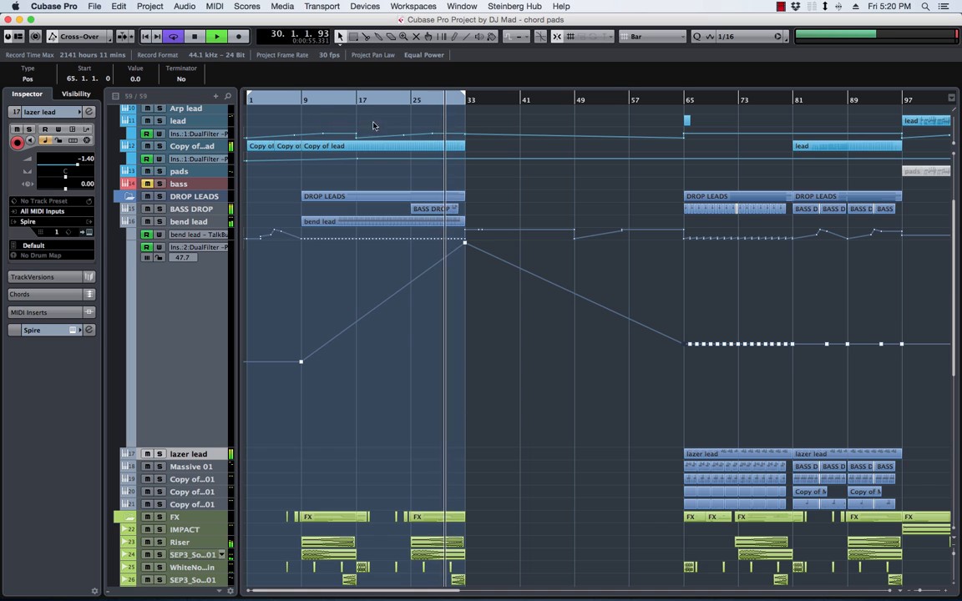
left_click(302, 101)
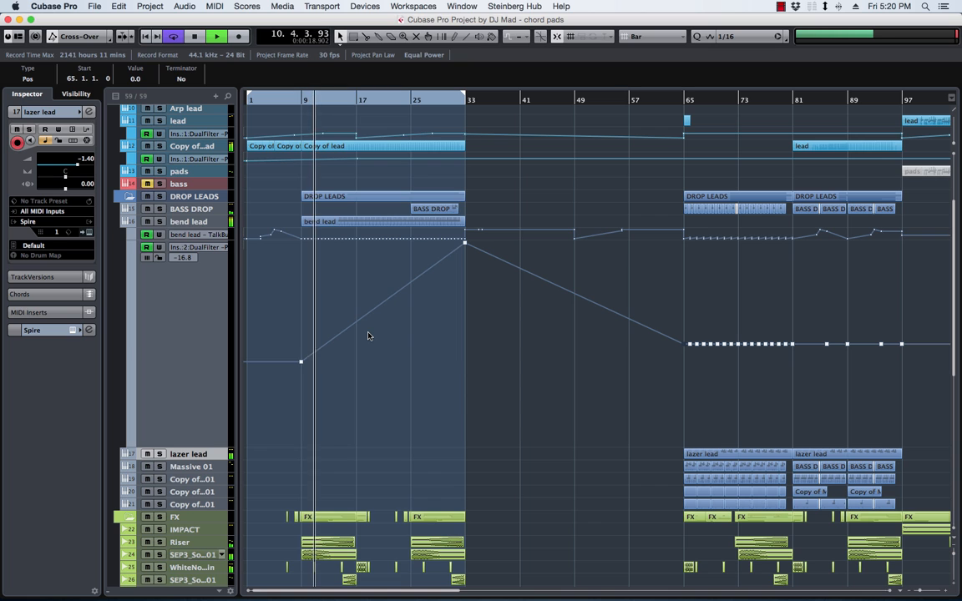
left_click(195, 451)
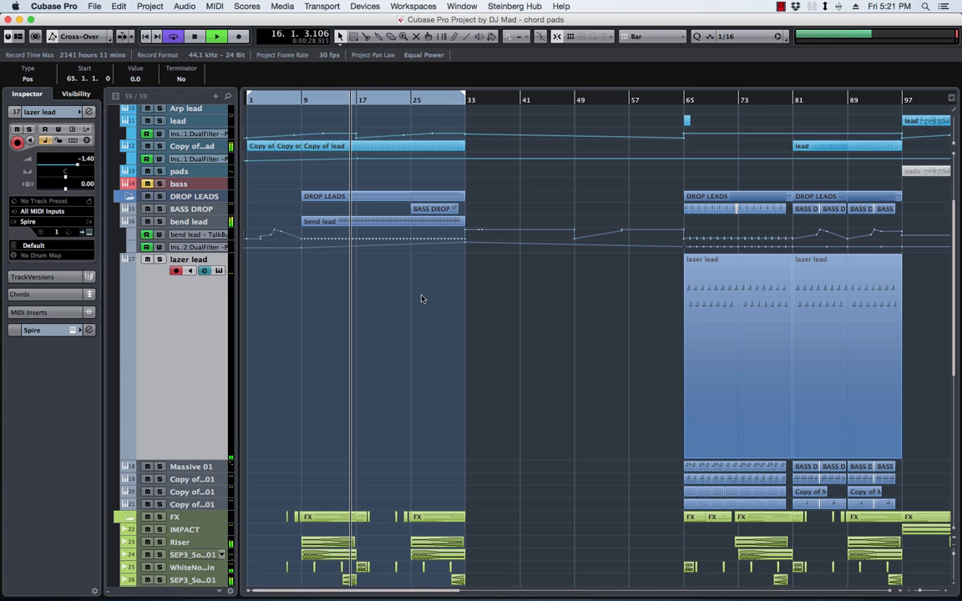
key("KP_Multiply")
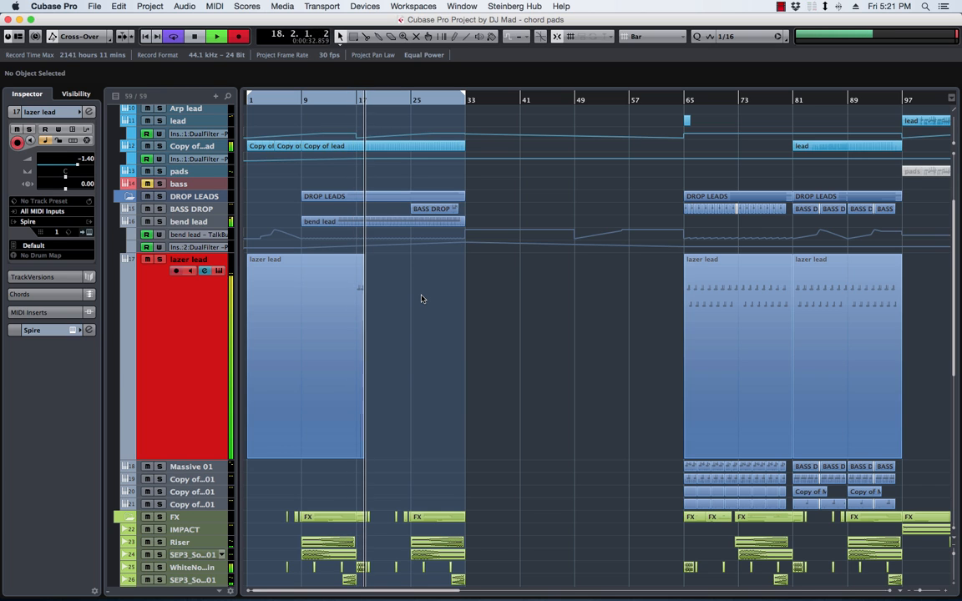
key("KP_Multiply")
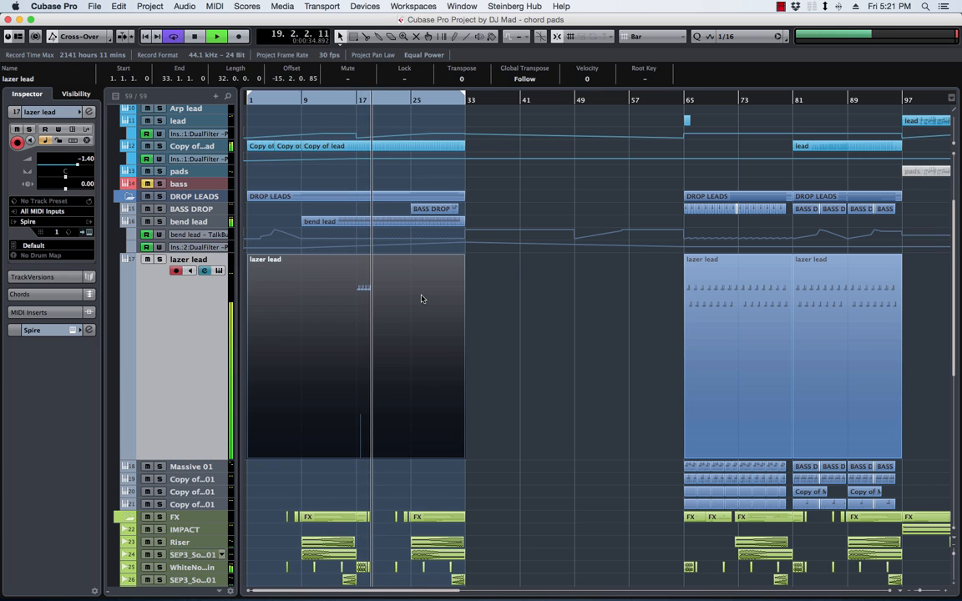
Step: Split the intro's lazer lead event at bars 17 and 19 and delete everything outside the two-bar phrase
left_click(357, 313, "alt")
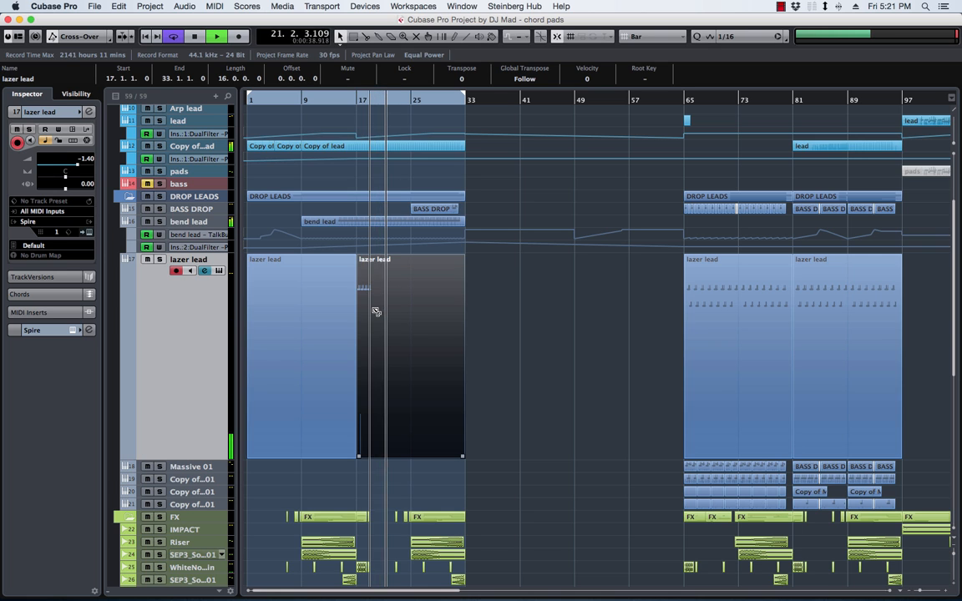
left_click(376, 311, "alt")
key("Delete")
left_click(304, 314)
key("Delete")
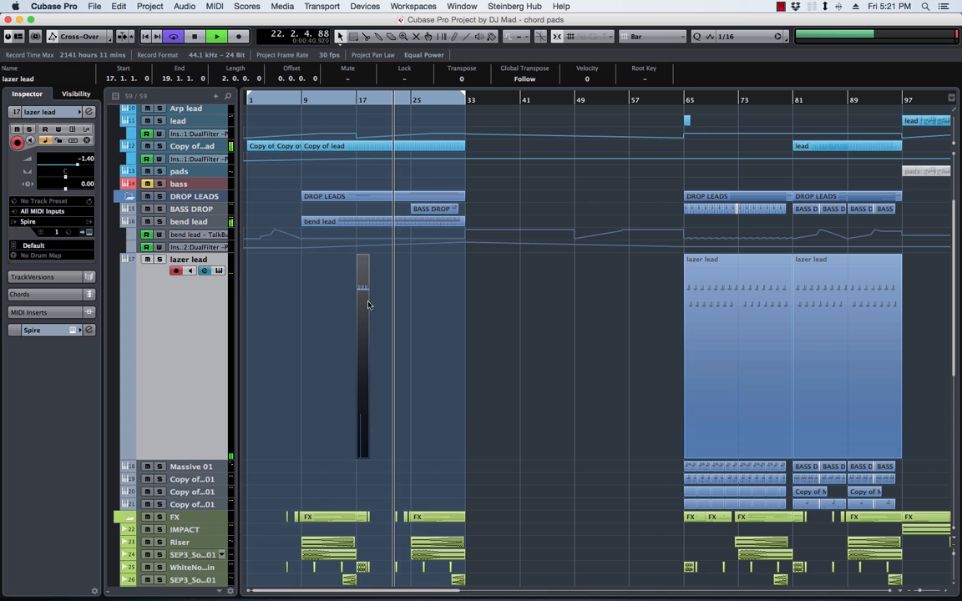
Step: Duplicate the two-bar lazer lead phrase seven times to fill bars 17 to 33
key("super+d")
key("super+d")
key("super+d")
key("super+d")
key("super+d")
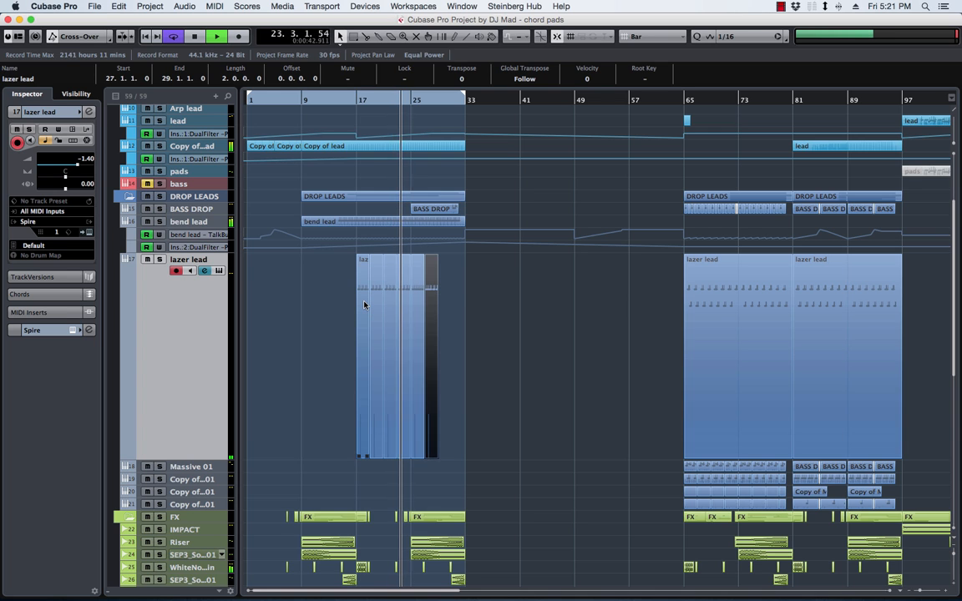
key("super+d")
key("super+d")
Step: Glue the repeated lazer lead events between bars 17 and 33 into a single event
left_click_drag(530, 279, 302, 319)
right_click(434, 305)
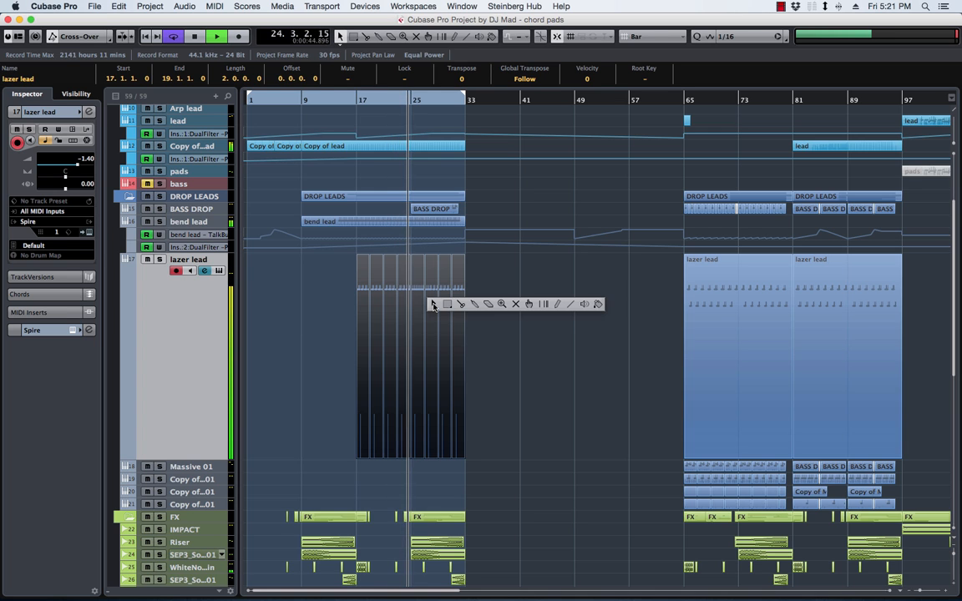
left_click(474, 303)
left_click(442, 316)
key("1")
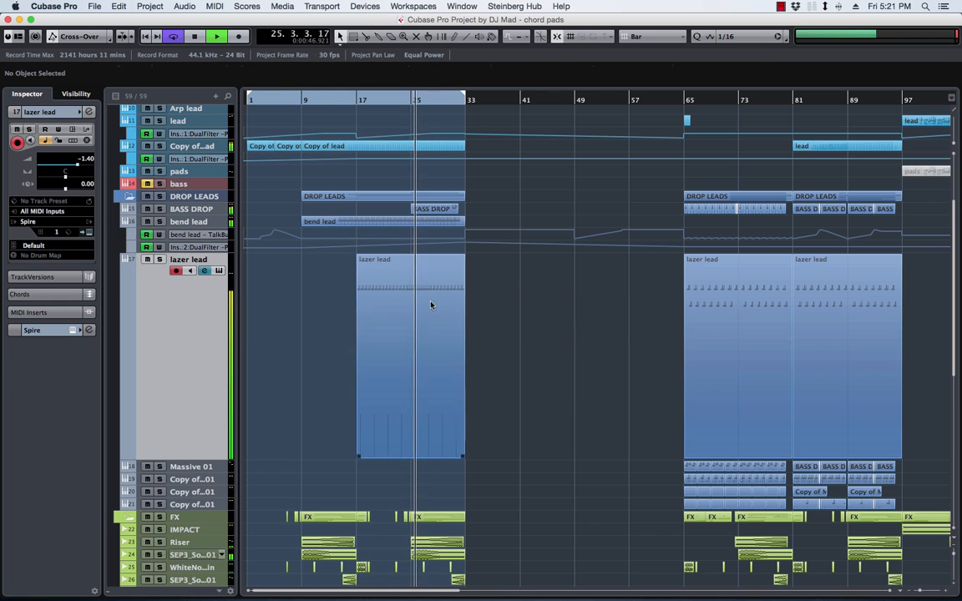
Step: Draw a rising pitchbend ramp across the glued lazer lead event from zero at bar 17 to the maximum around bar 32
double_click(431, 304)
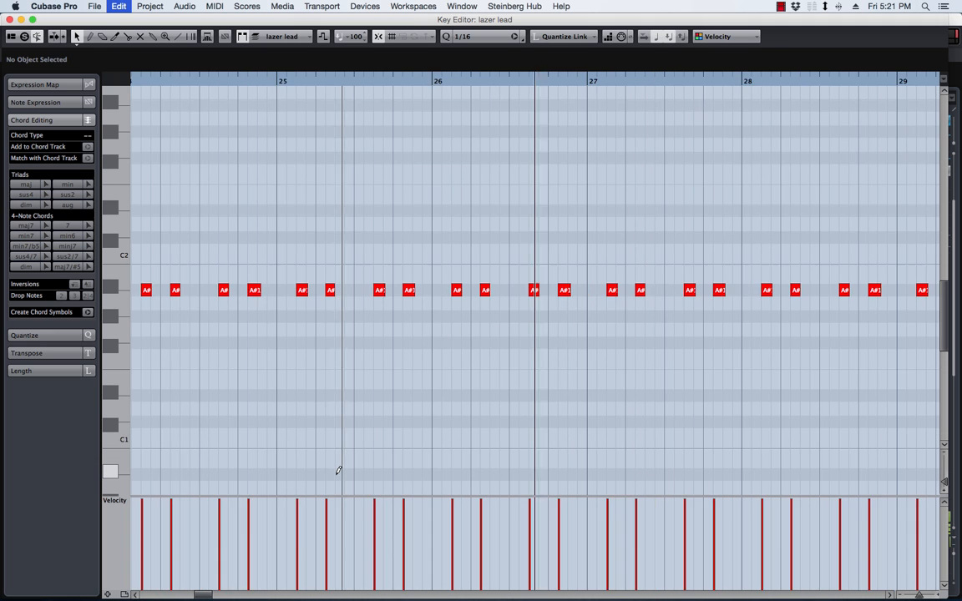
key("g")
key("g")
key("g")
key("g")
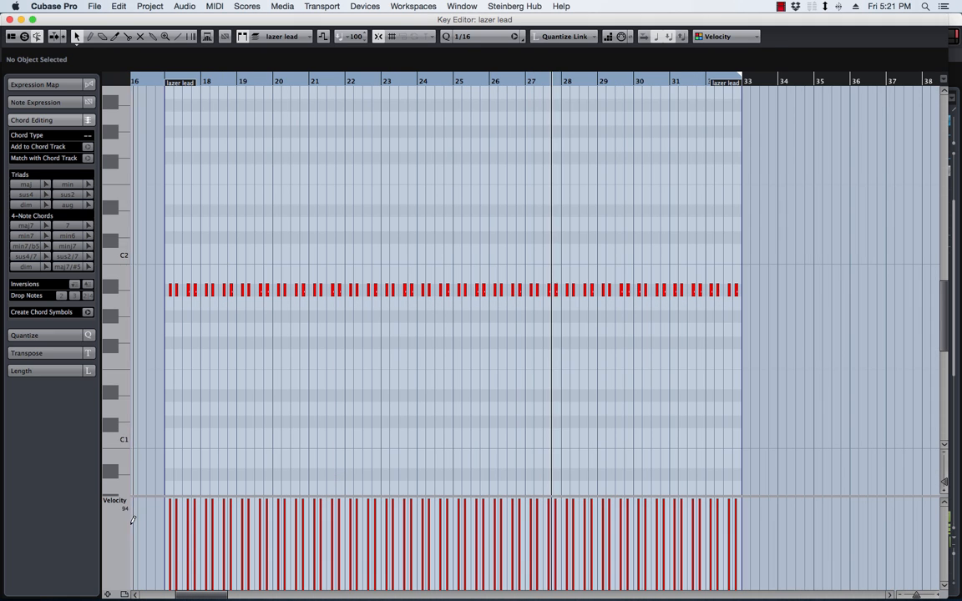
left_click(115, 501)
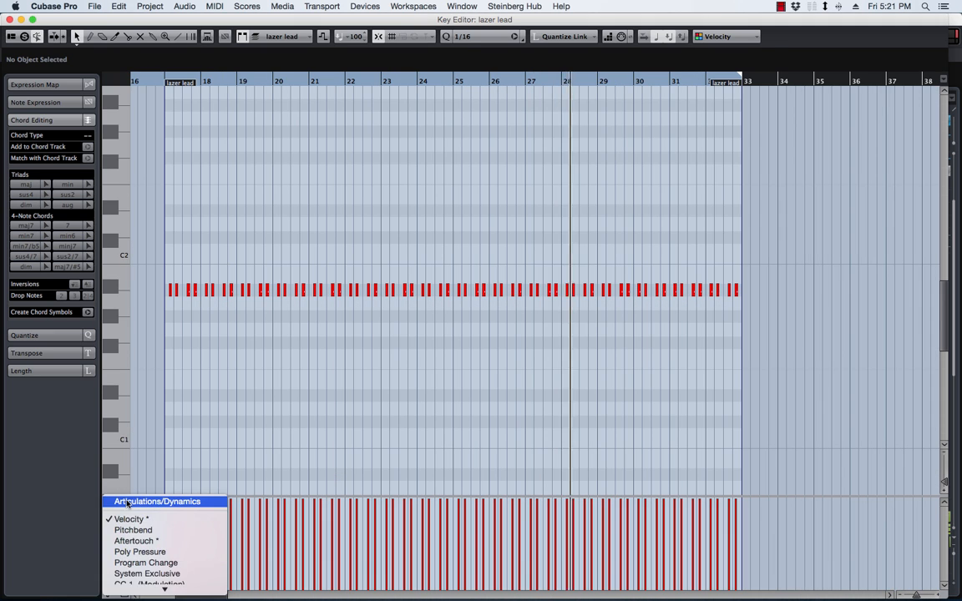
left_click(203, 529)
right_click(214, 519)
left_click(322, 520)
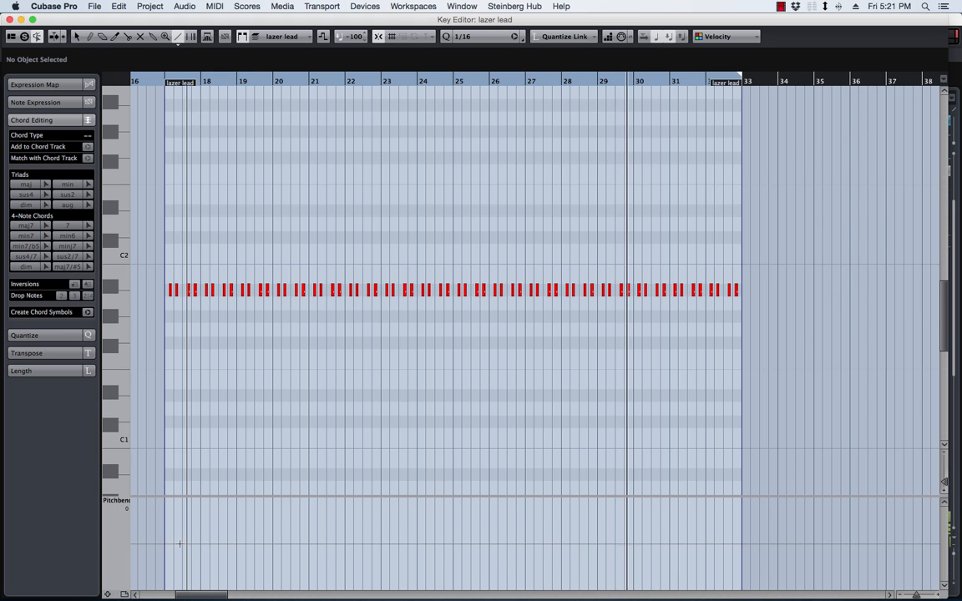
mouse_move(165, 544)
left_mouse_down()
mouse_move(736, 489)
mouse_move(723, 496)
left_mouse_up()
Step: Drop the last pitchbend point in bar 32 to zero, delete the notes in bar 32, and close the Key Editor
key("1")
left_click(719, 502)
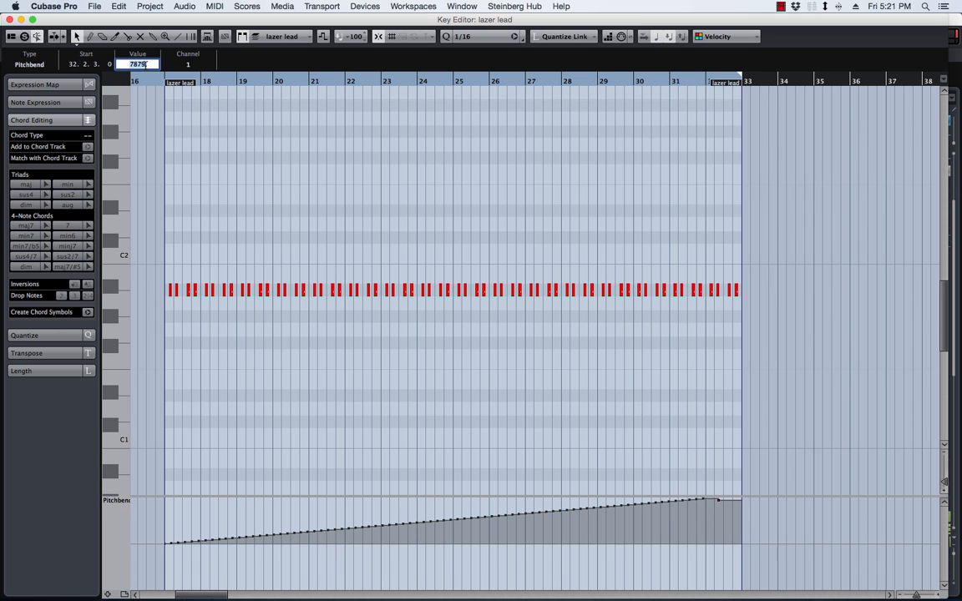
left_click_drag(753, 268, 707, 307)
scroll(707, 307, "up", 8)
scroll(707, 306, "left", 3)
key("Delete")
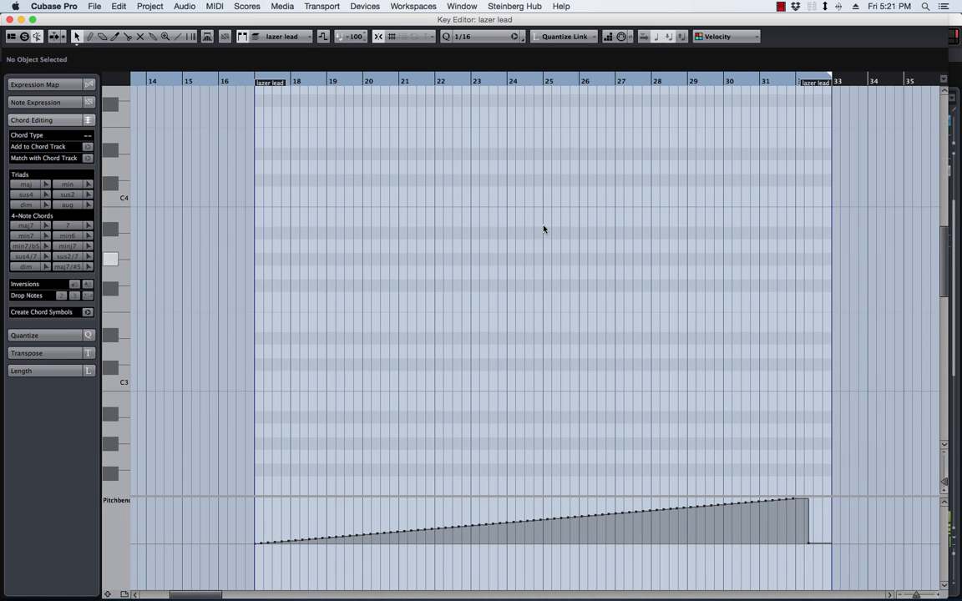
left_click(10, 19)
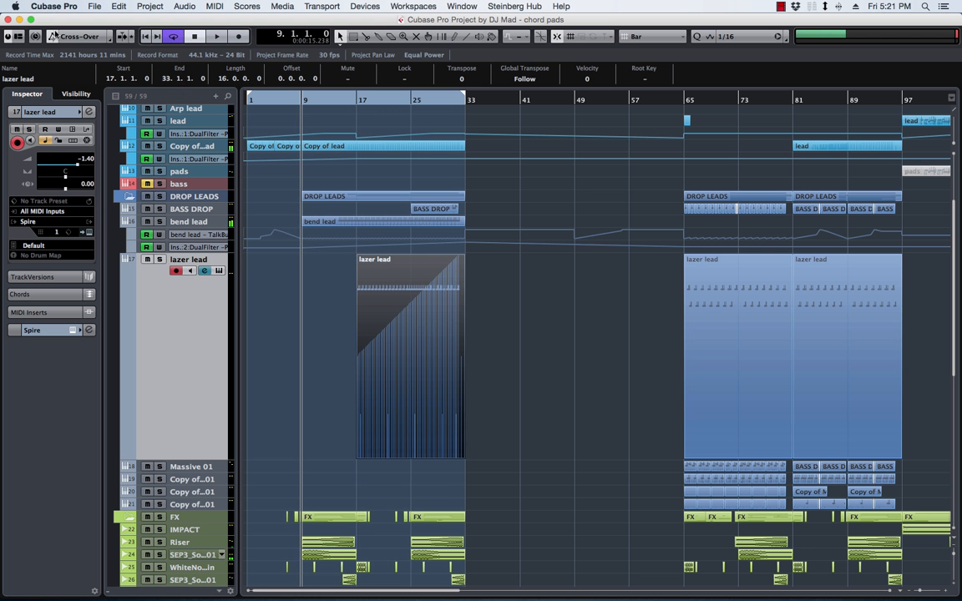
Step: Play the intro from just before bar 17 and set the lazer lead's Spire bender up range to 12
left_click(350, 101)
key("space")
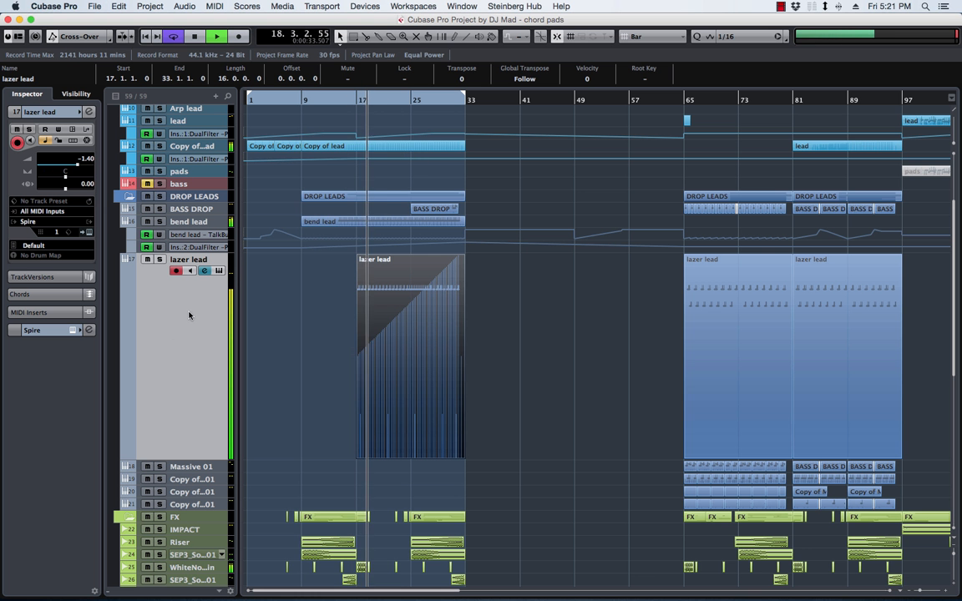
left_click(88, 233)
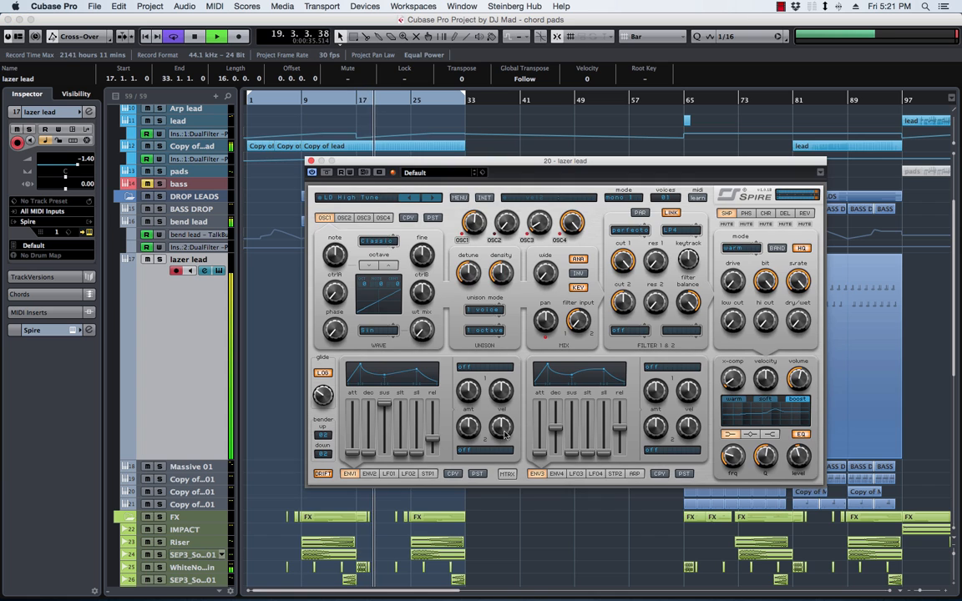
left_click(322, 436)
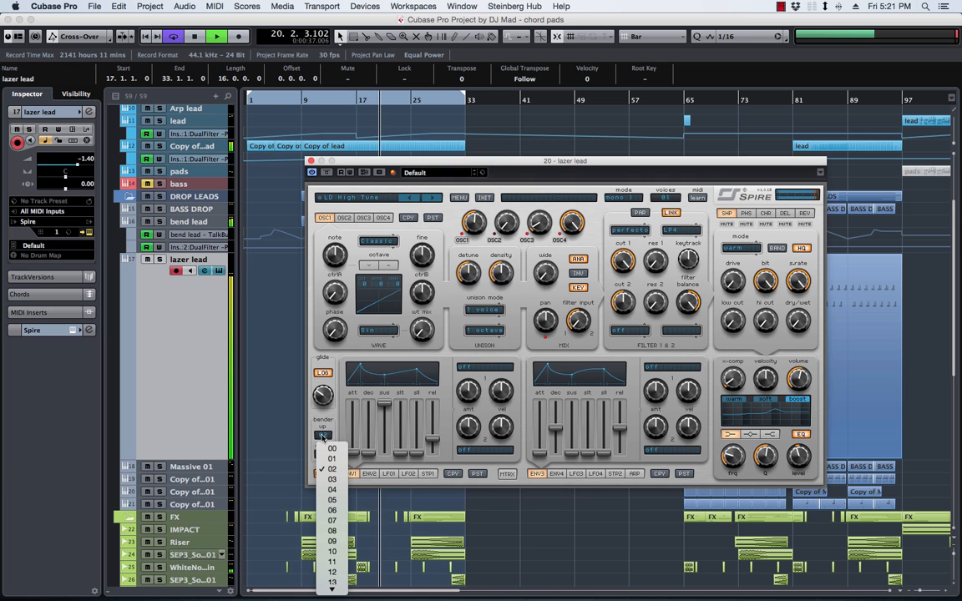
left_click(337, 573)
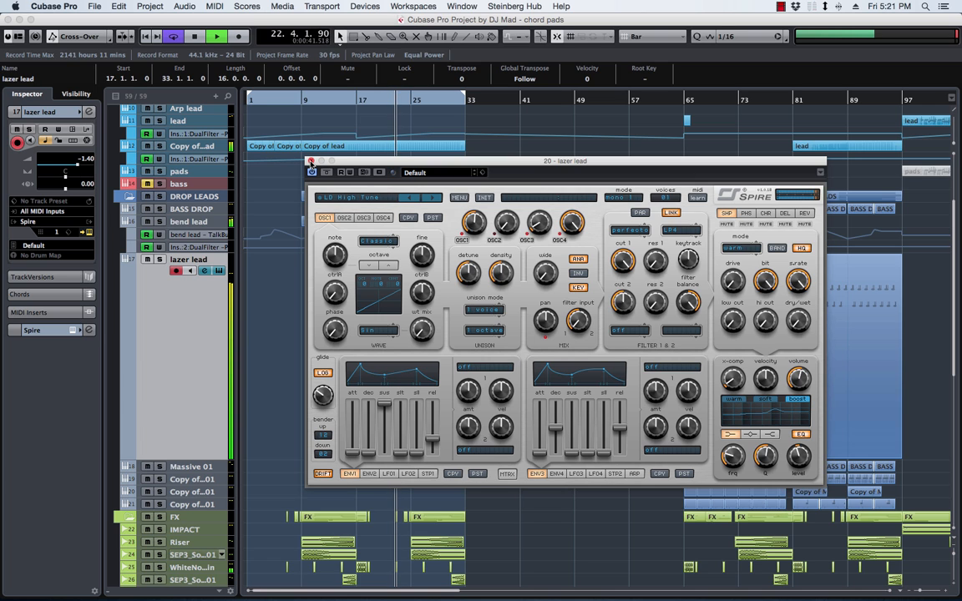
left_click(311, 161)
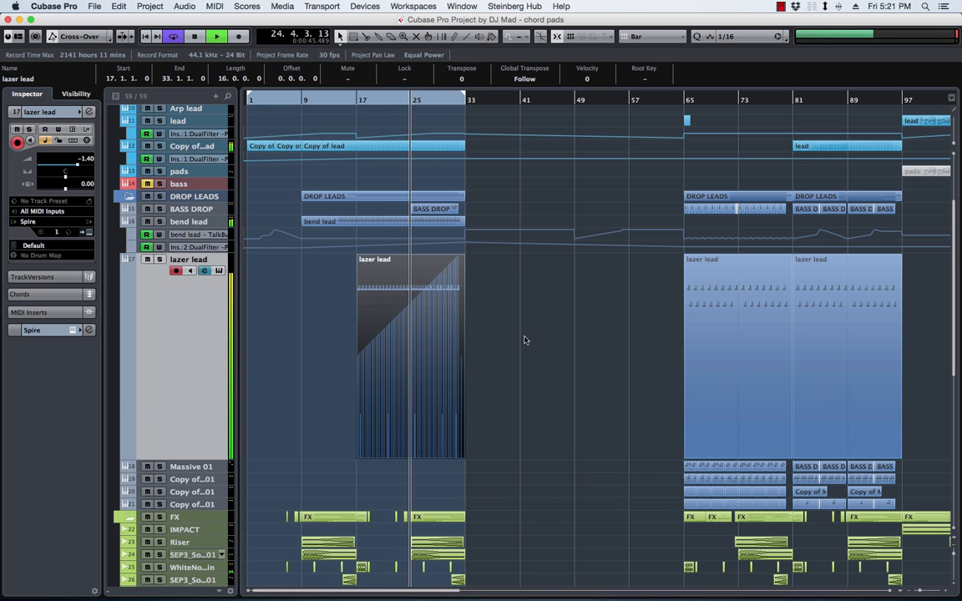
Step: Move the intro's ALL folder event, with all its tracks, from bar 1 to bar 33
scroll(525, 340, "down", 3)
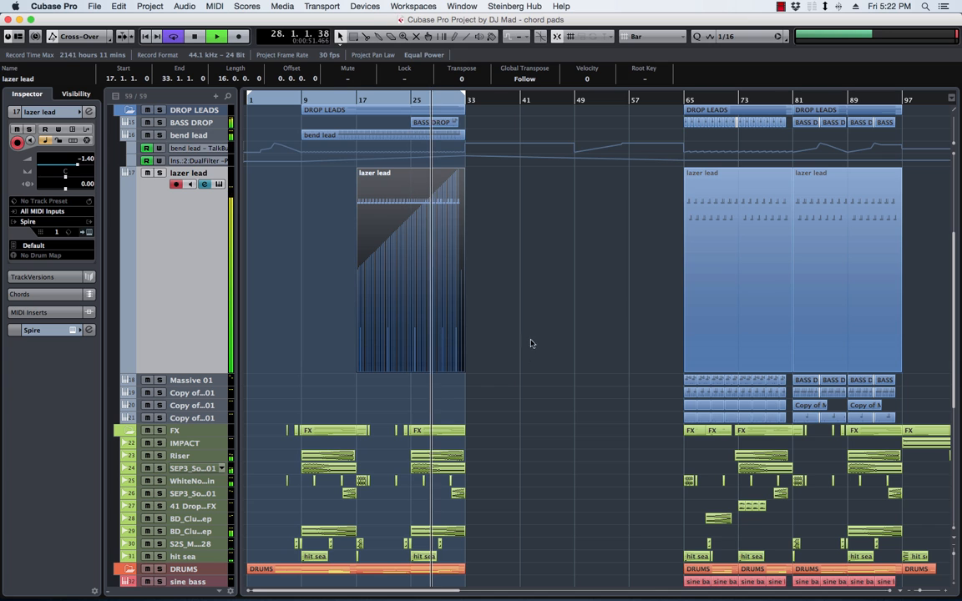
scroll(522, 347, "down", 6)
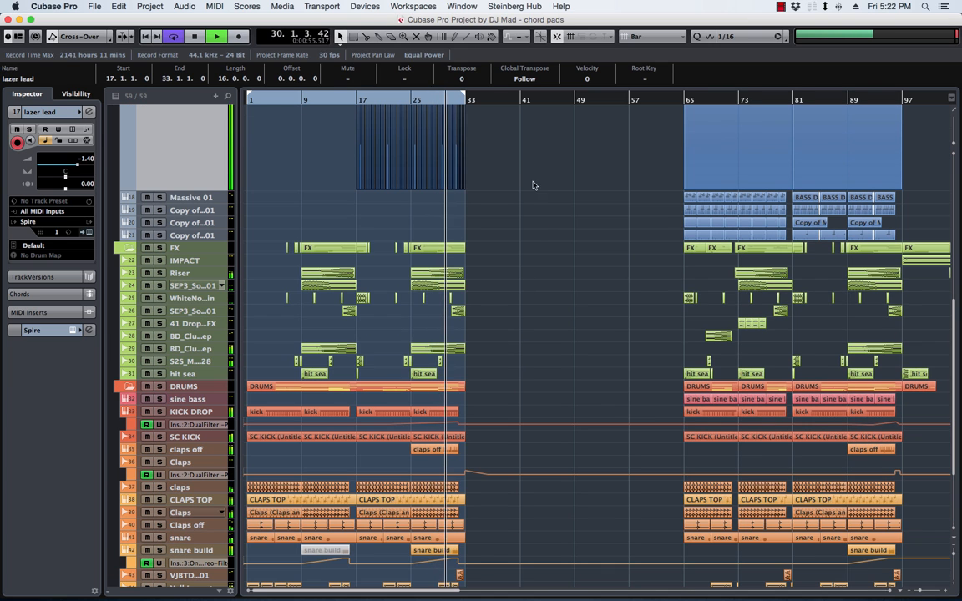
scroll(544, 213, "up", 10)
scroll(548, 205, "up", 2)
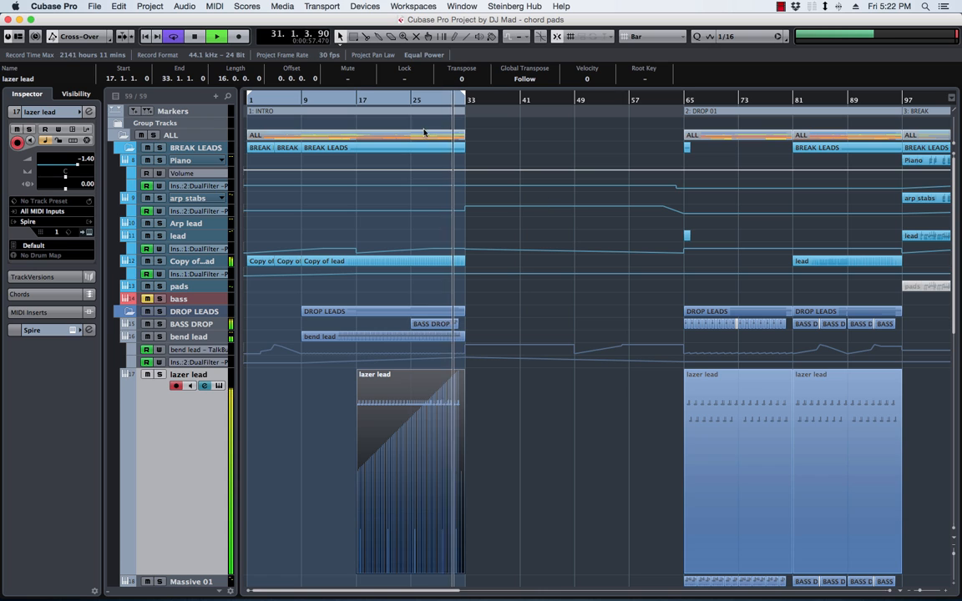
left_click(376, 137)
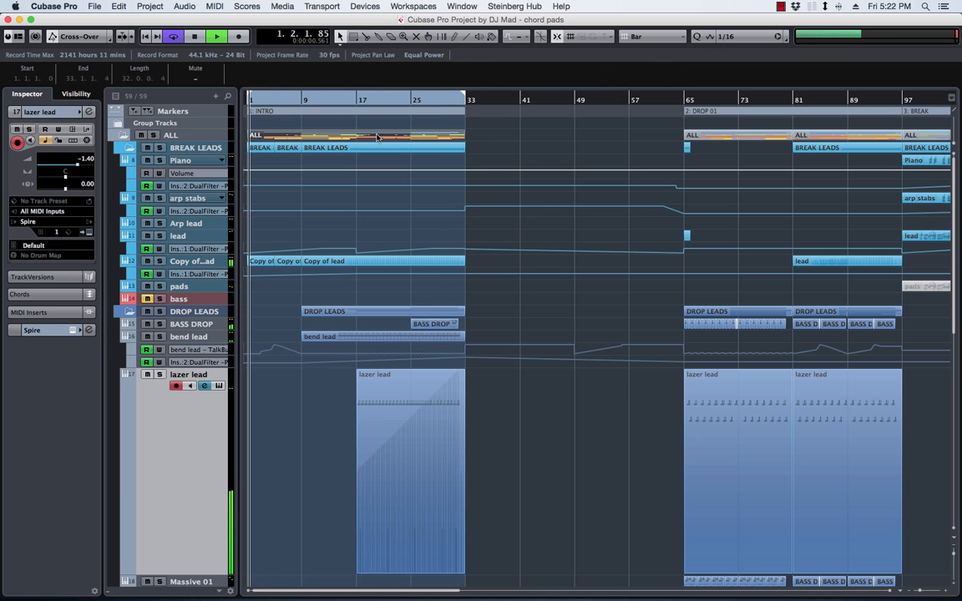
left_click_drag(376, 137, 597, 136)
Step: Play the transition from bar 62 into DROP 01 at bar 65 and listen to how the build-up leads in
left_click(663, 100)
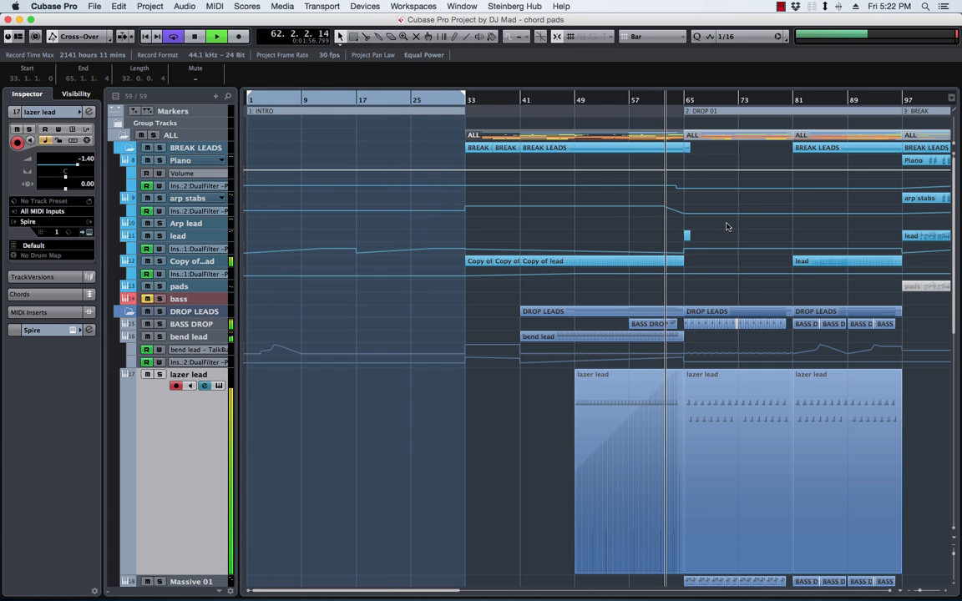
scroll(726, 226, "right", 3)
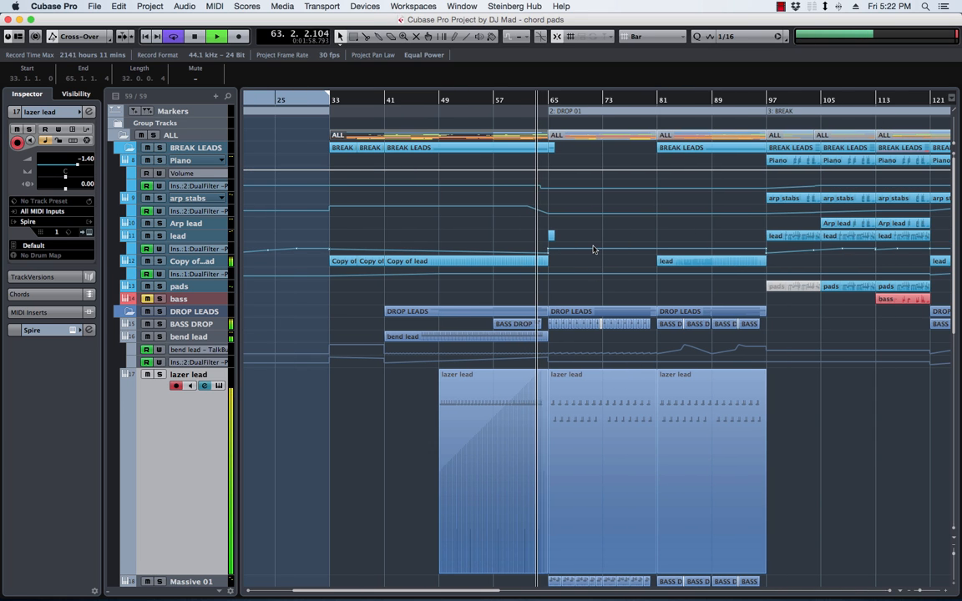
key("h")
key("h")
key("h")
key("h")
key("h")
key("h")
key("h")
key("h")
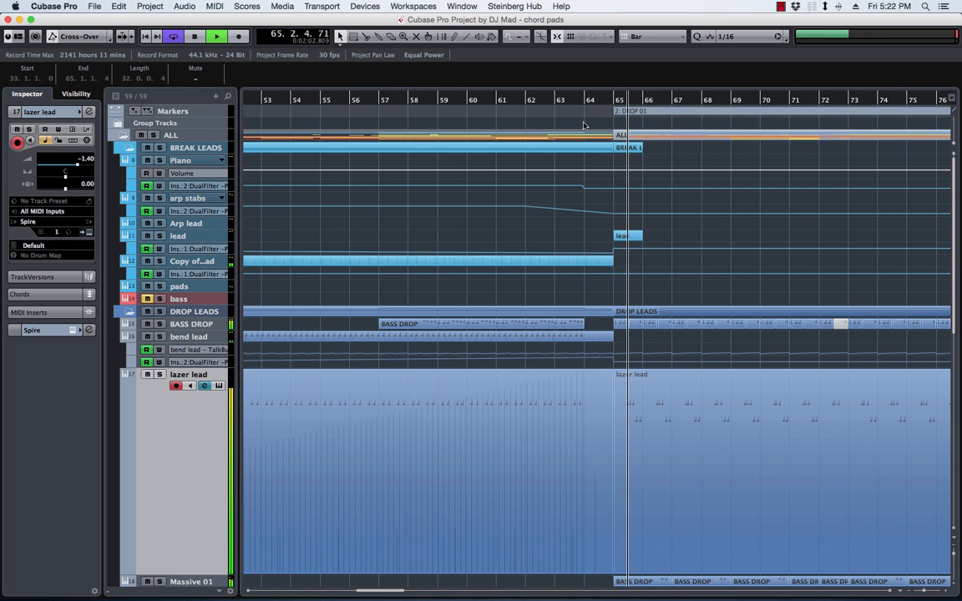
left_click(524, 102)
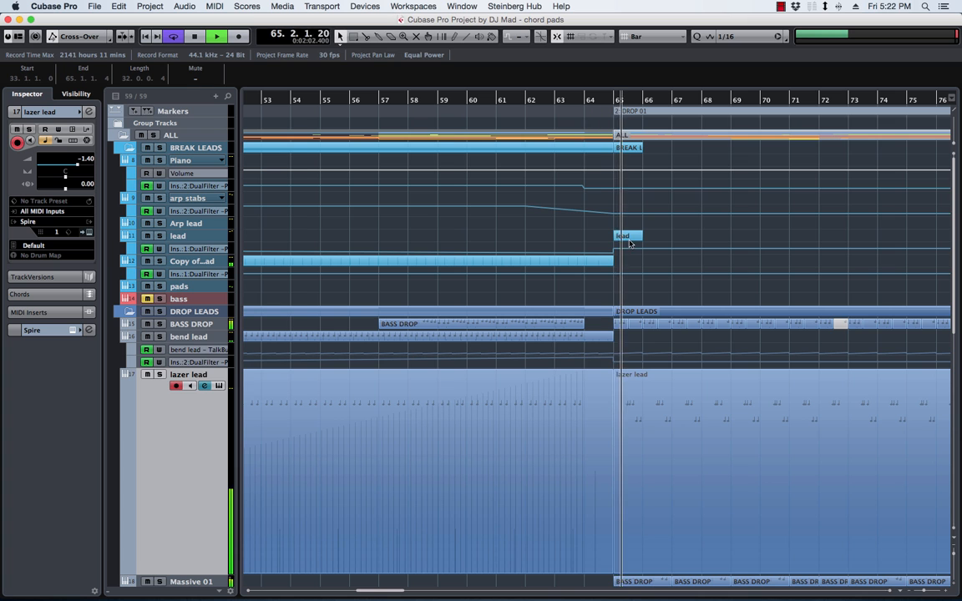
Step: Reduce the lazer lead track's height and play the FX and drum build-up from bars 62 and 57
key("z")
scroll(621, 261, "down", 10)
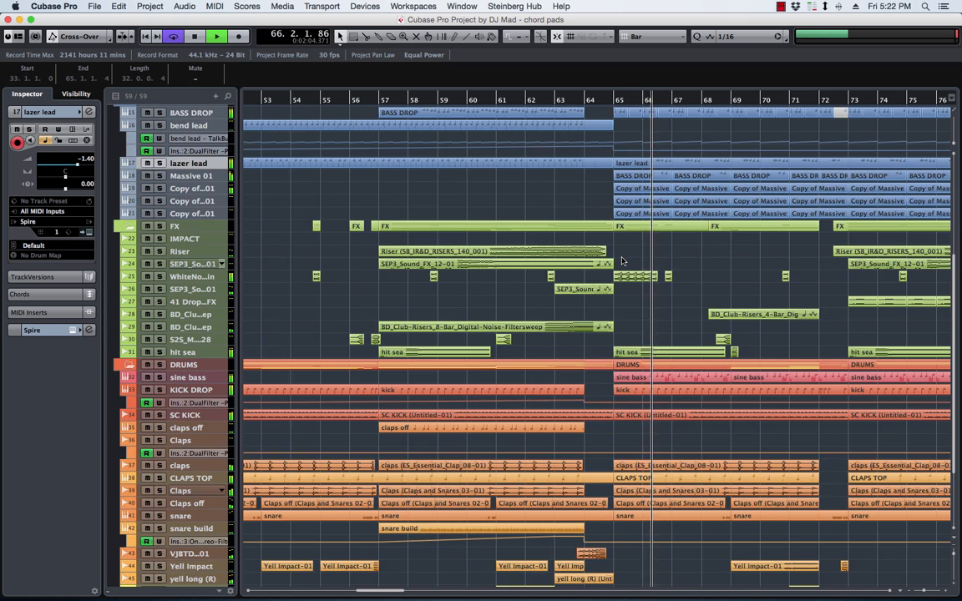
left_click(526, 104)
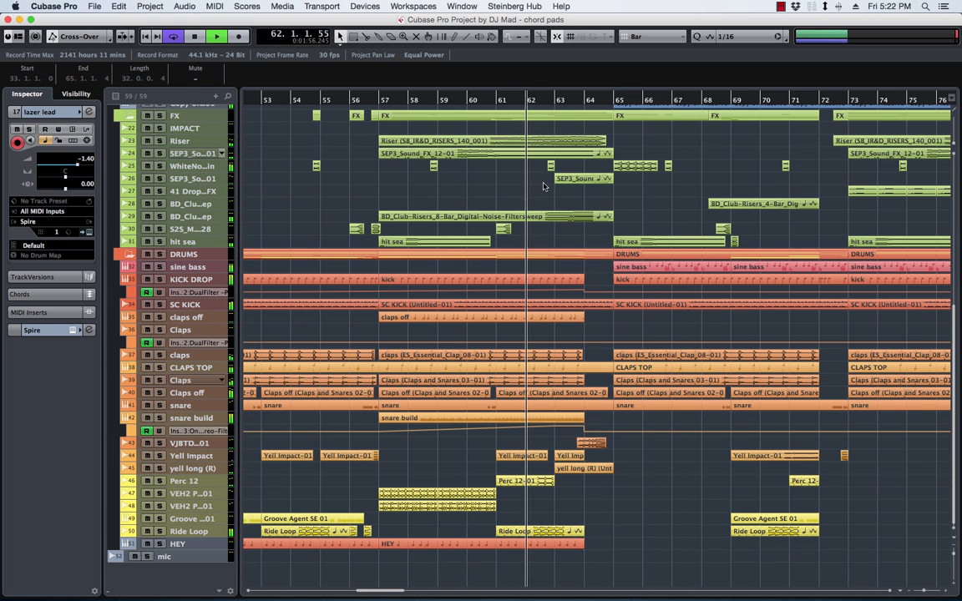
left_click(384, 109)
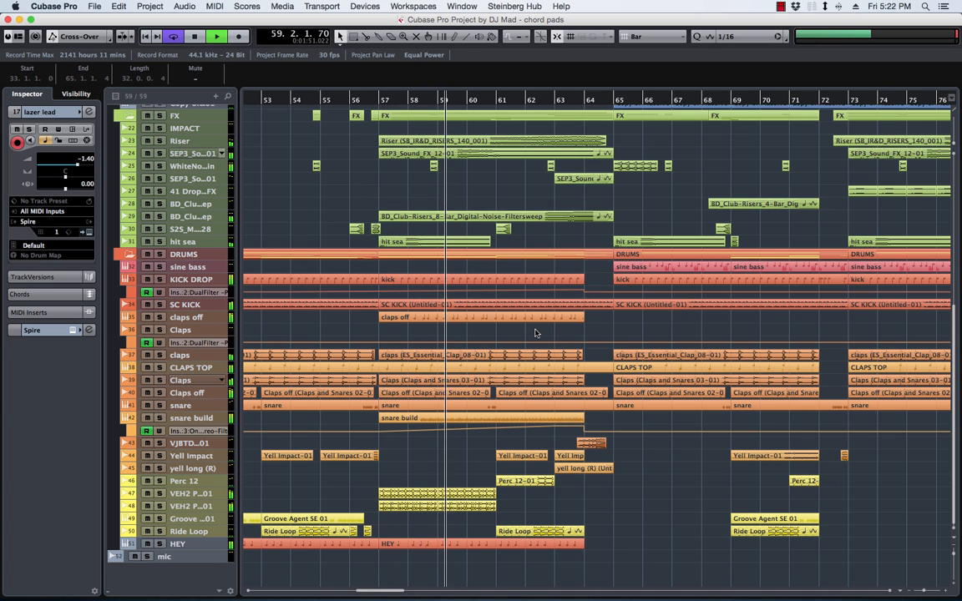
Step: Move the half-bar BASS DROP event just before bar 73 so that it starts at bar 73
scroll(520, 220, "up", 8)
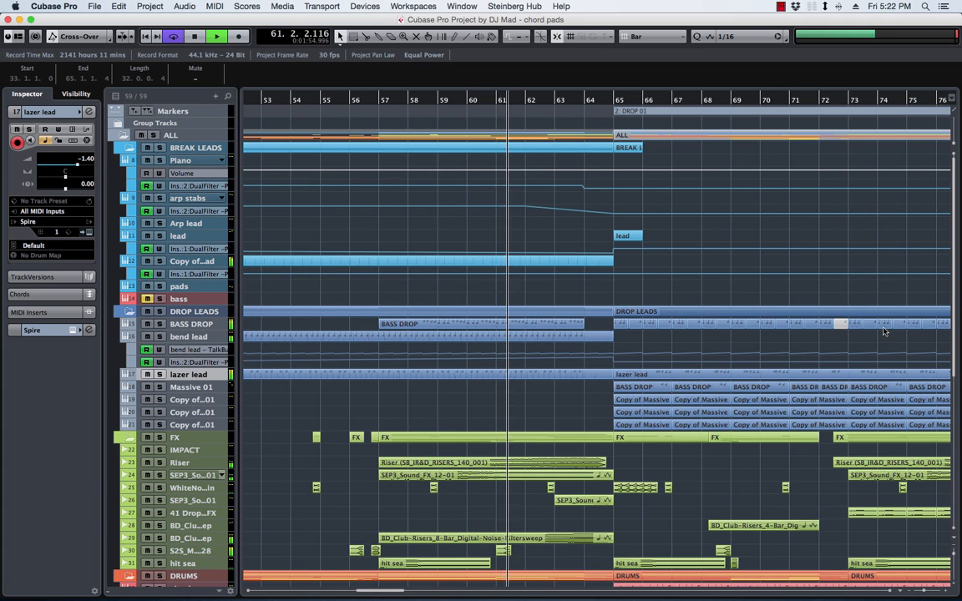
left_click(841, 324)
left_click_drag(841, 325, 856, 325)
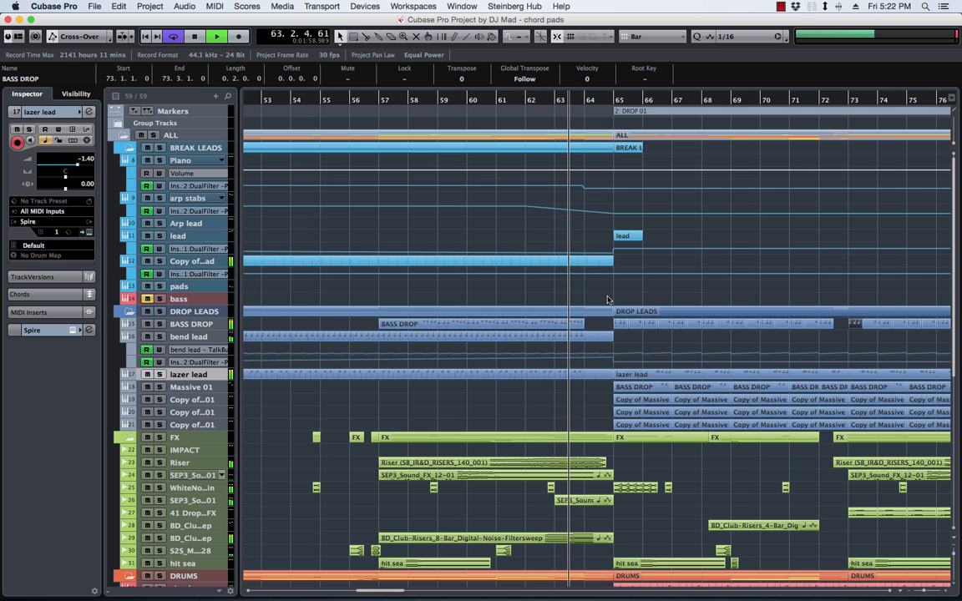
Step: Set the snare build track's volume fader to -1.14 and stop playback
scroll(607, 299, "down", 7)
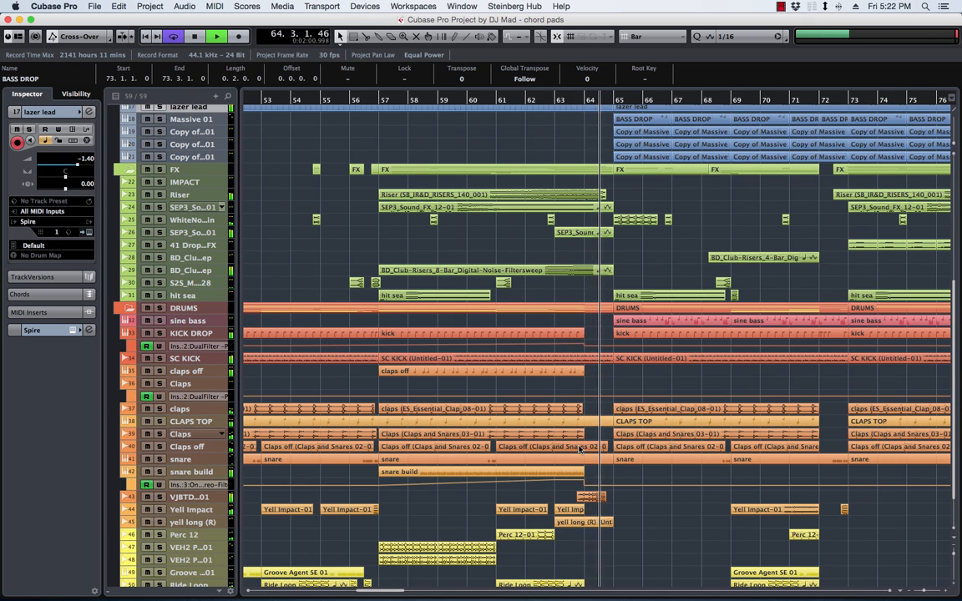
left_click(190, 472)
left_click(43, 330)
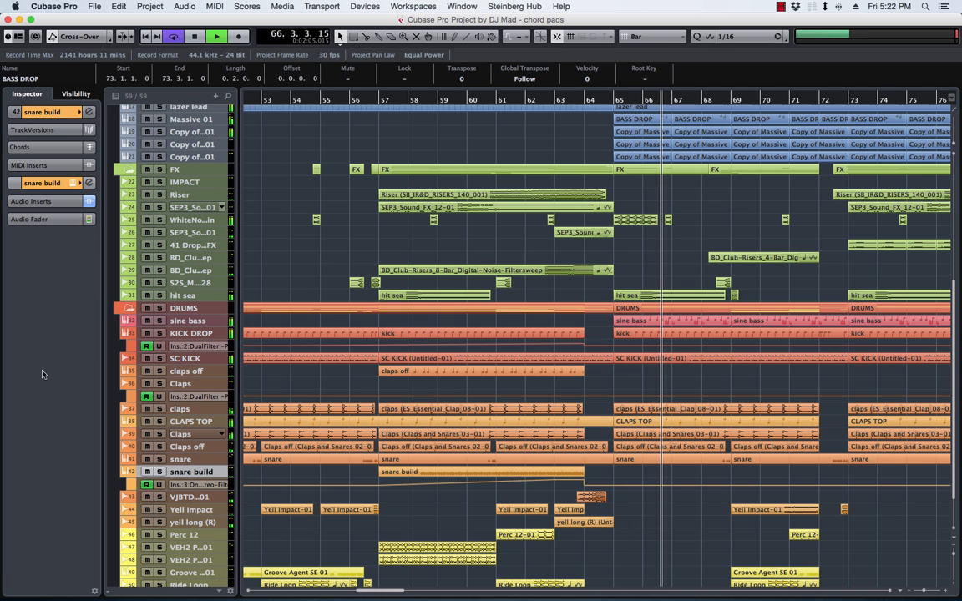
left_click_drag(33, 327, 33, 322)
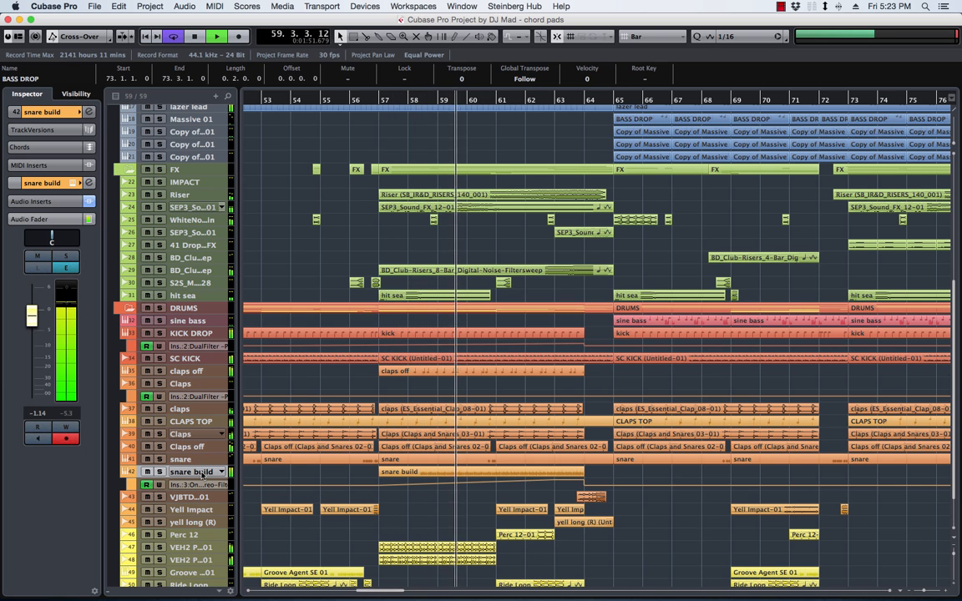
key("space")
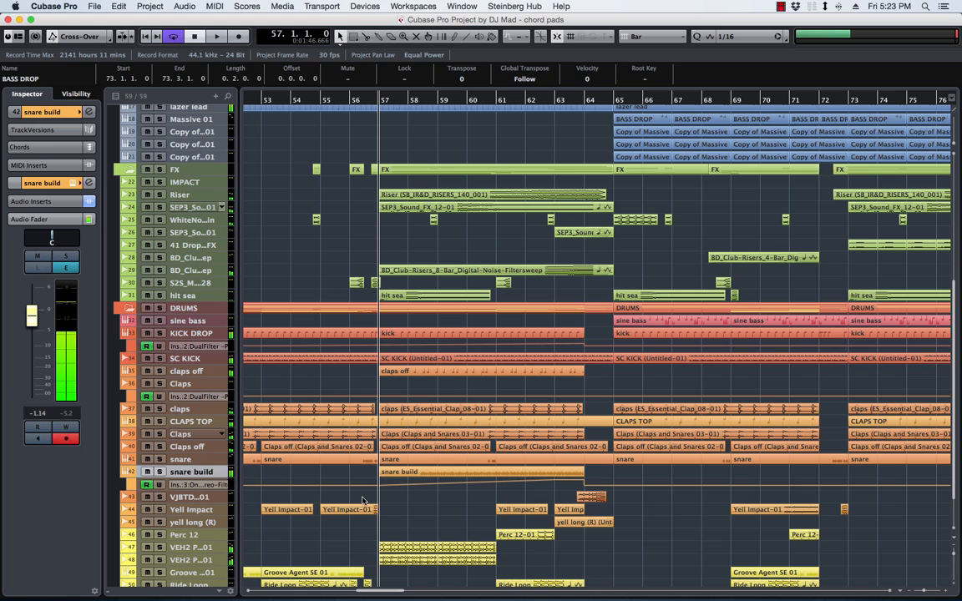
left_click(347, 502)
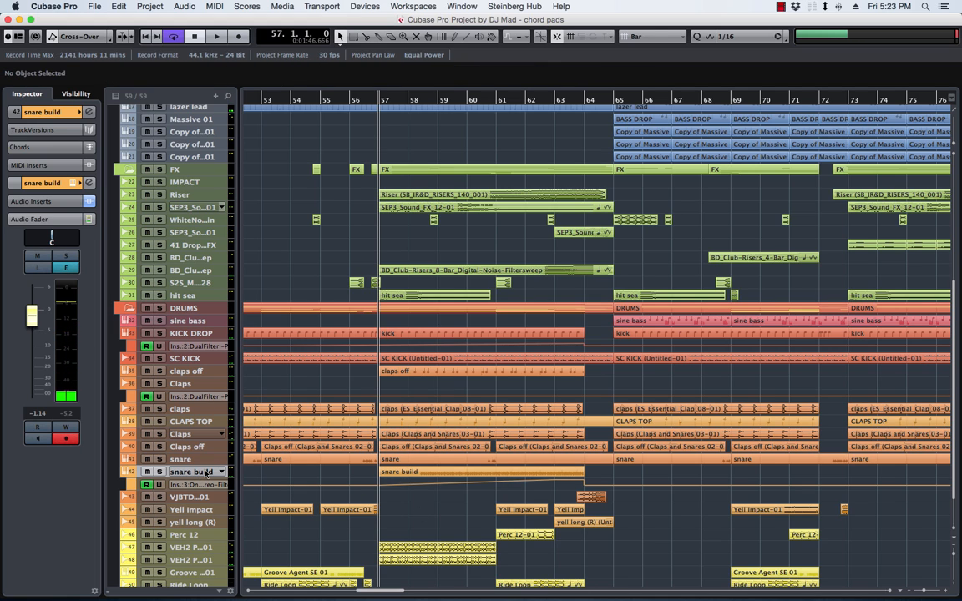
Step: Render the snare build track in place as audio
key("alt+r")
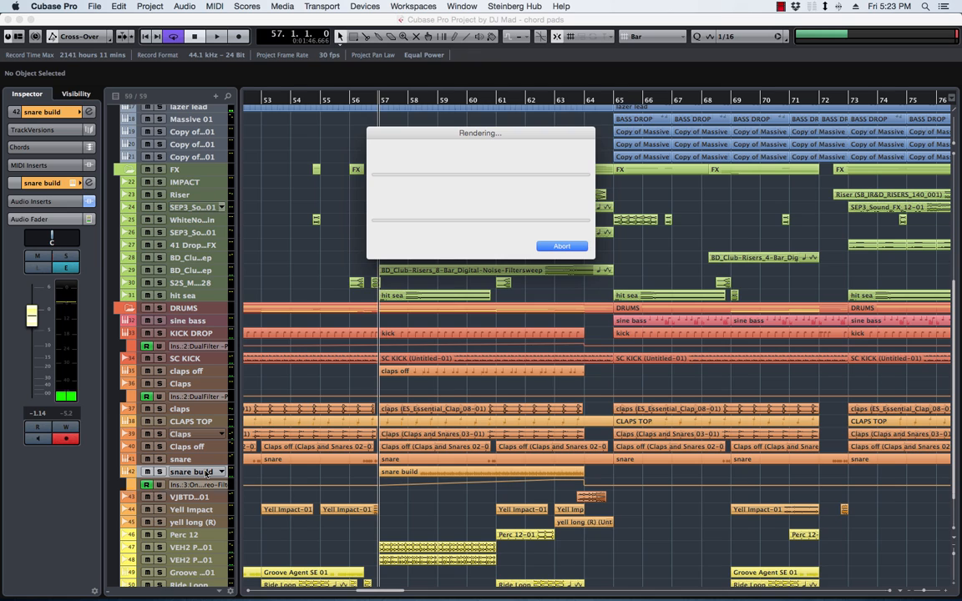
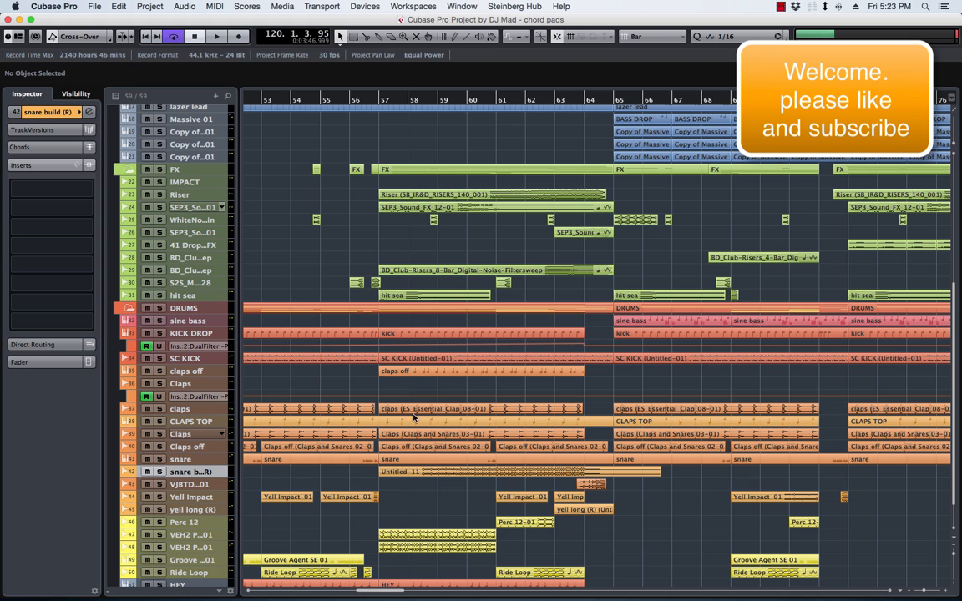
scroll(726, 368, "down", 3)
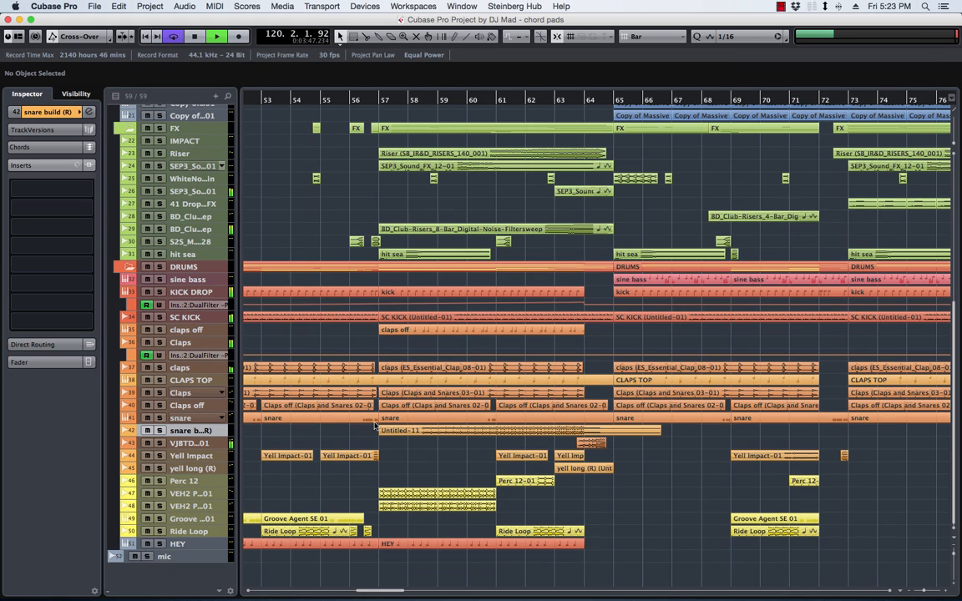
scroll(465, 106, "right", 3)
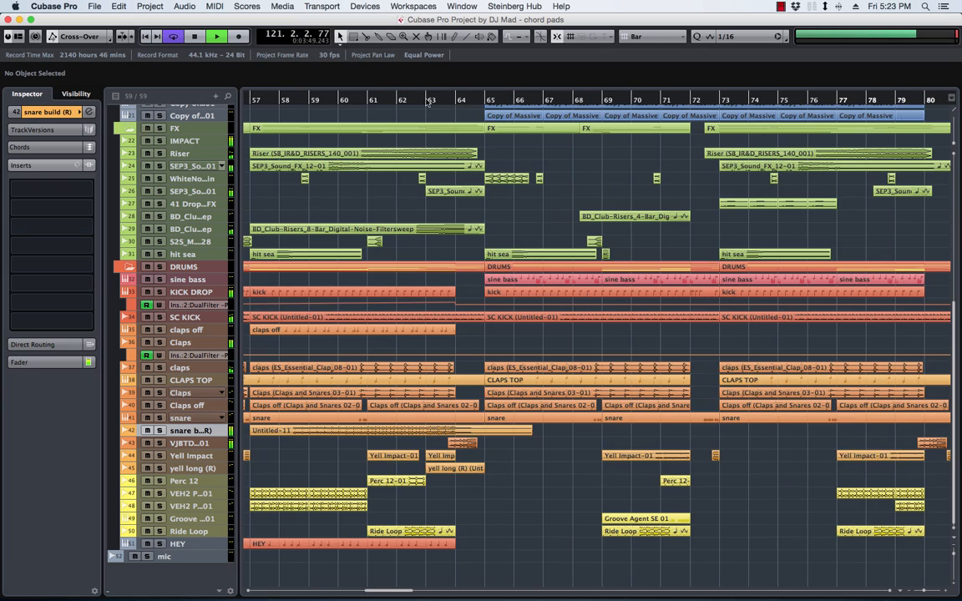
Step: Play the transition from around bar 63 into DROP 01 to hear the rendered snare build
left_click(428, 102)
scroll(454, 354, "left", 6)
scroll(733, 370, "right", 6)
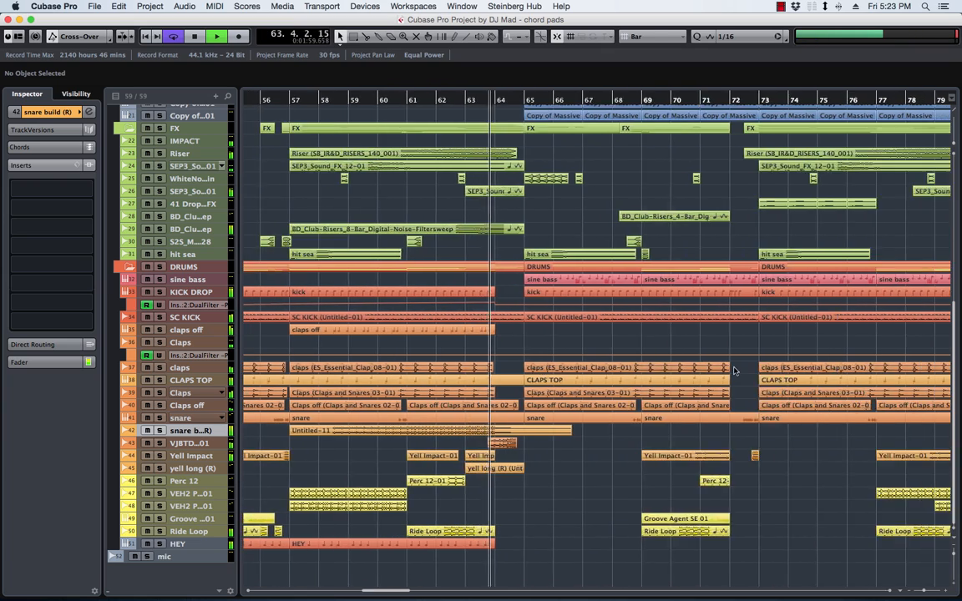
scroll(734, 370, "left", 20)
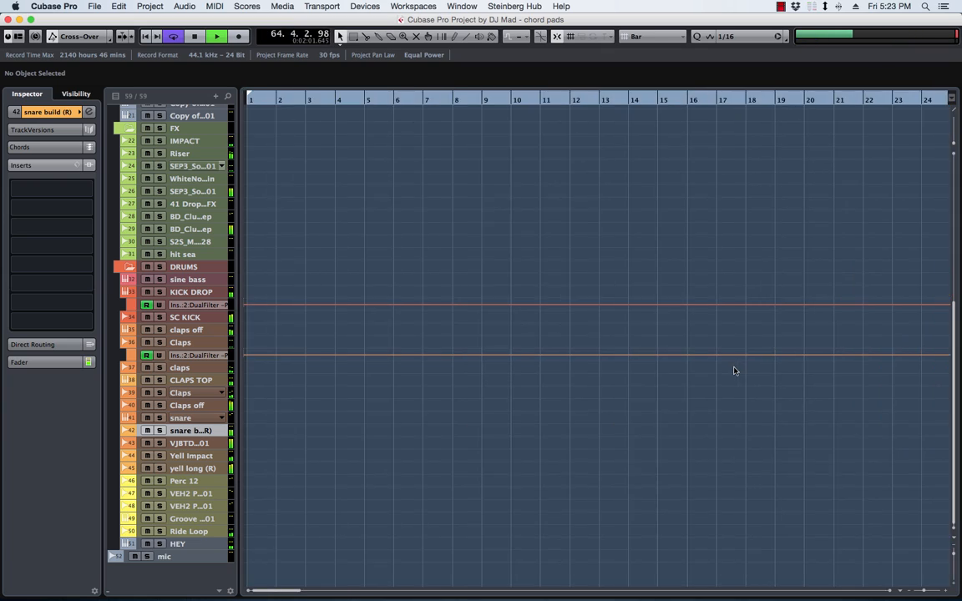
scroll(734, 370, "right", 20)
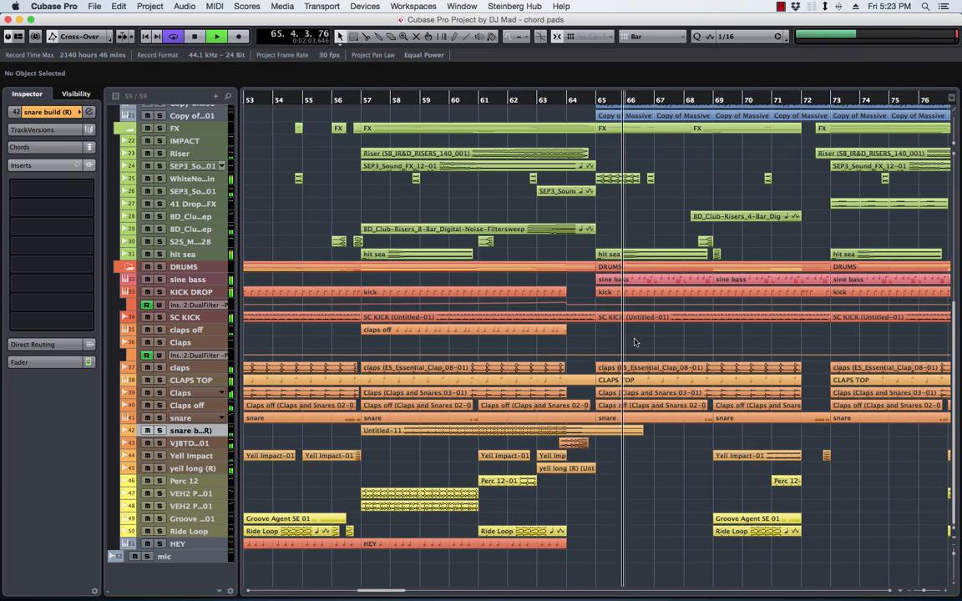
Step: Zoom out to the whole arrangement and play the INTRO section from successively earlier positions back to bar 41
key("g")
key("g")
key("g")
key("g")
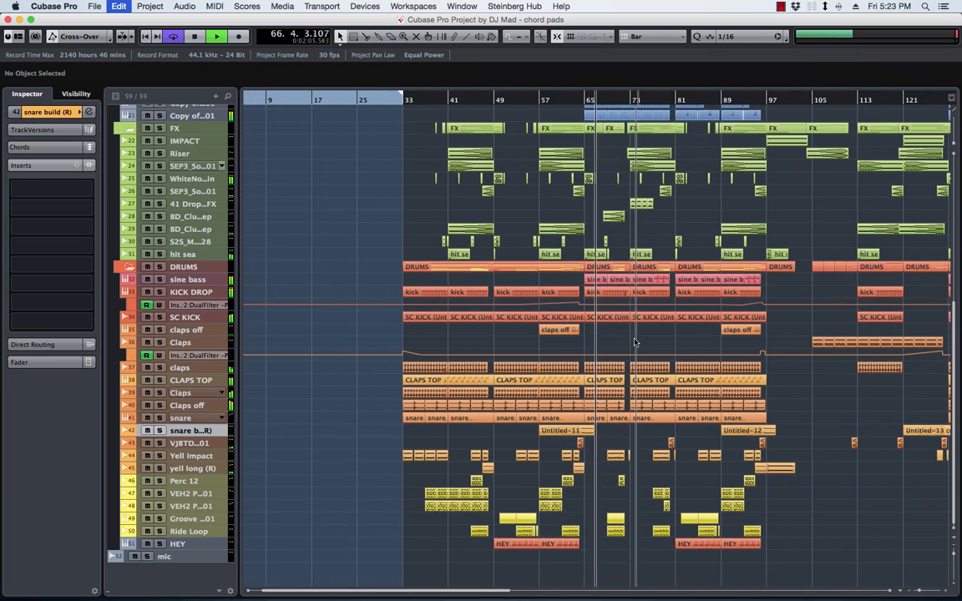
scroll(412, 123, "up", 10)
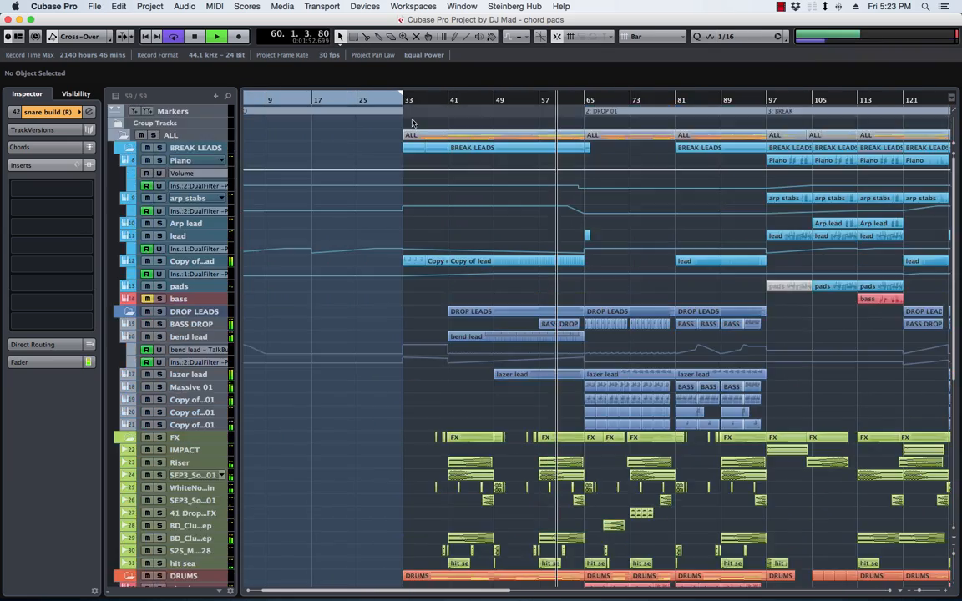
left_click(525, 112)
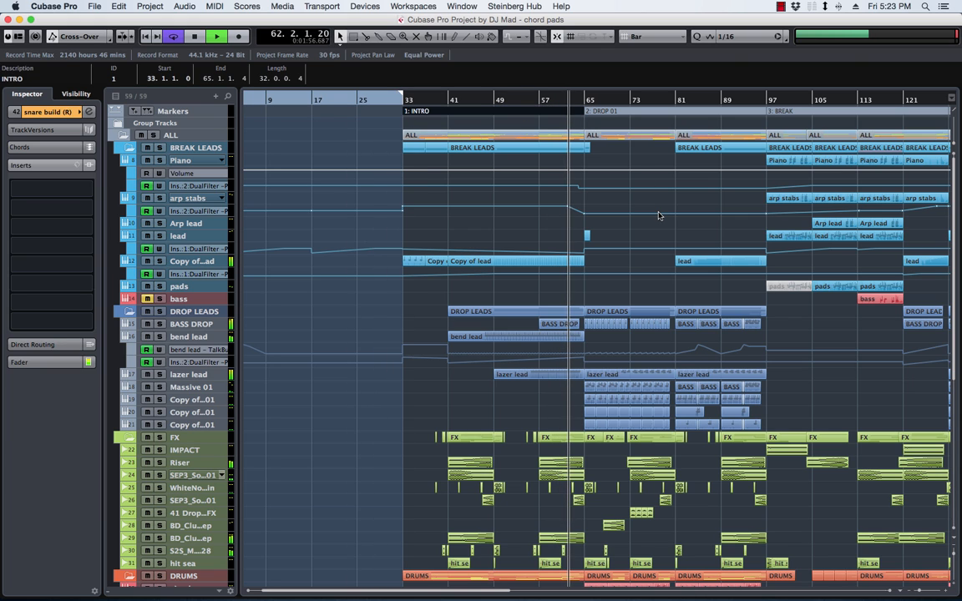
left_click(508, 101)
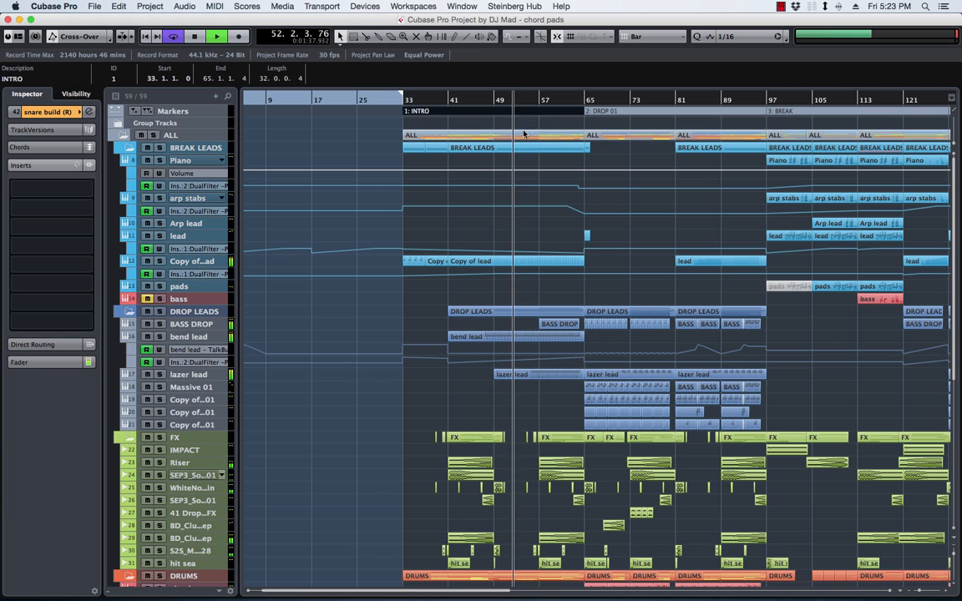
left_click(475, 102)
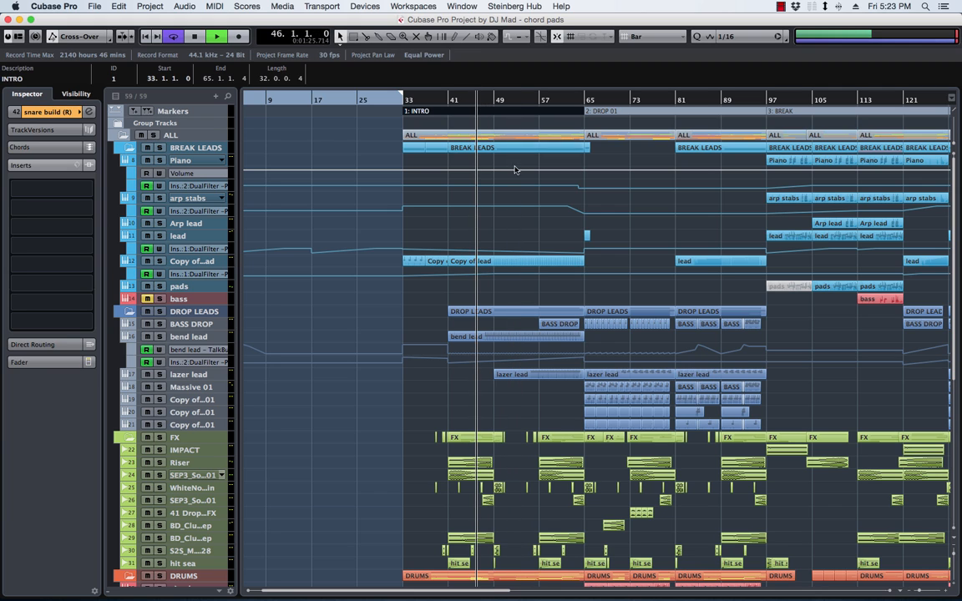
left_click(448, 104)
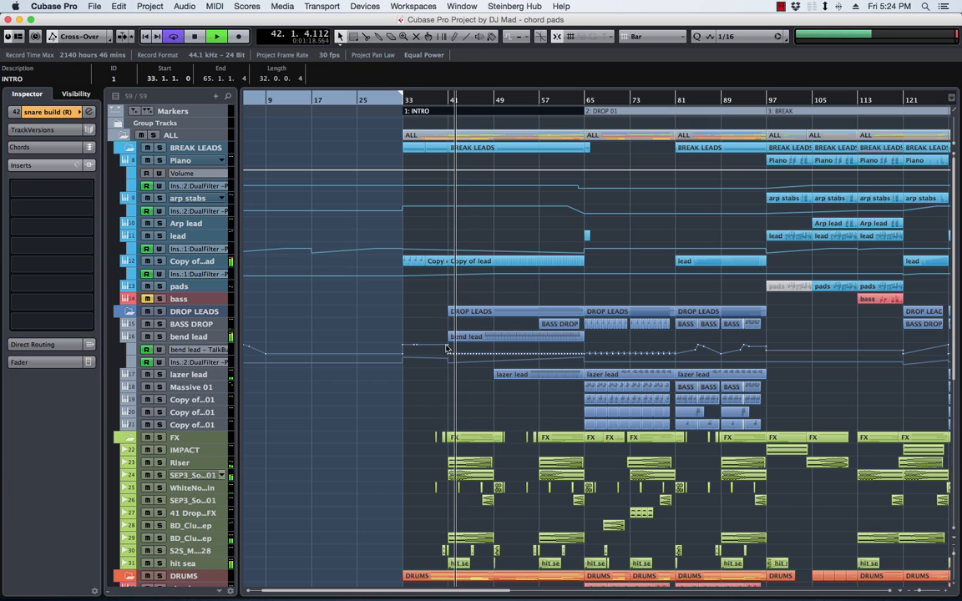
Step: Reshape the bend lead's TalkBox and DualFilter automation to descend from bar 37 to bar 41, with the bar 37 filter position at 74.2
left_click(445, 349)
left_click_drag(445, 349, 423, 361)
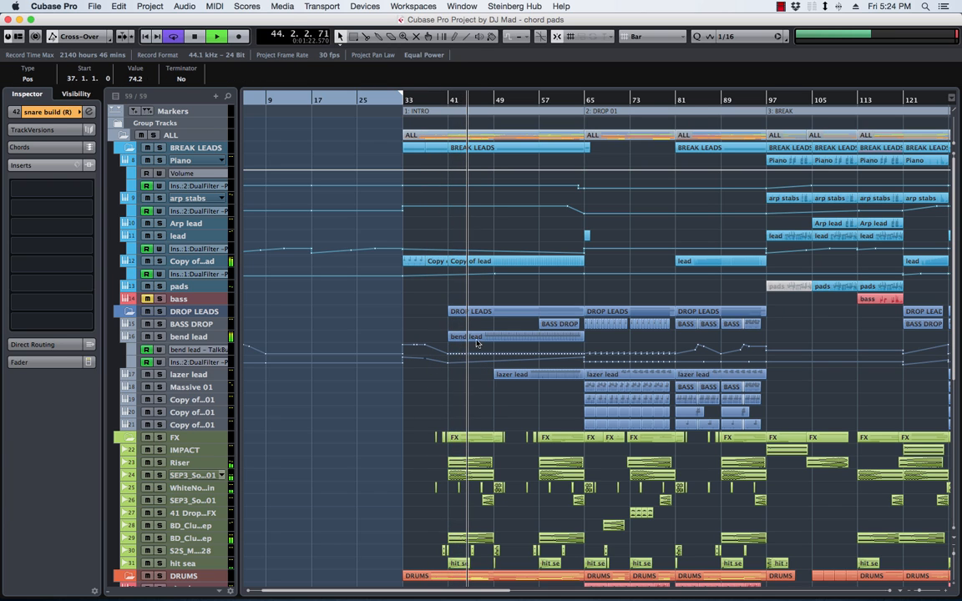
Step: Enlarge the bend lead's DualFilter position lane and lower its automation point at bar 41 to -99.0
left_click(159, 336)
left_click(160, 337)
left_click(187, 336)
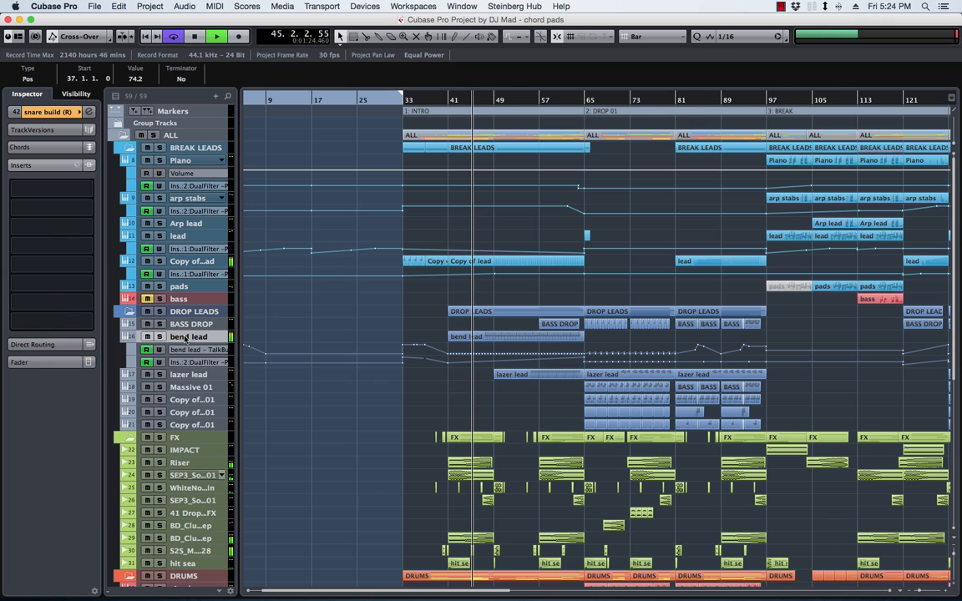
left_click(230, 352)
left_click(229, 354)
left_click(227, 350)
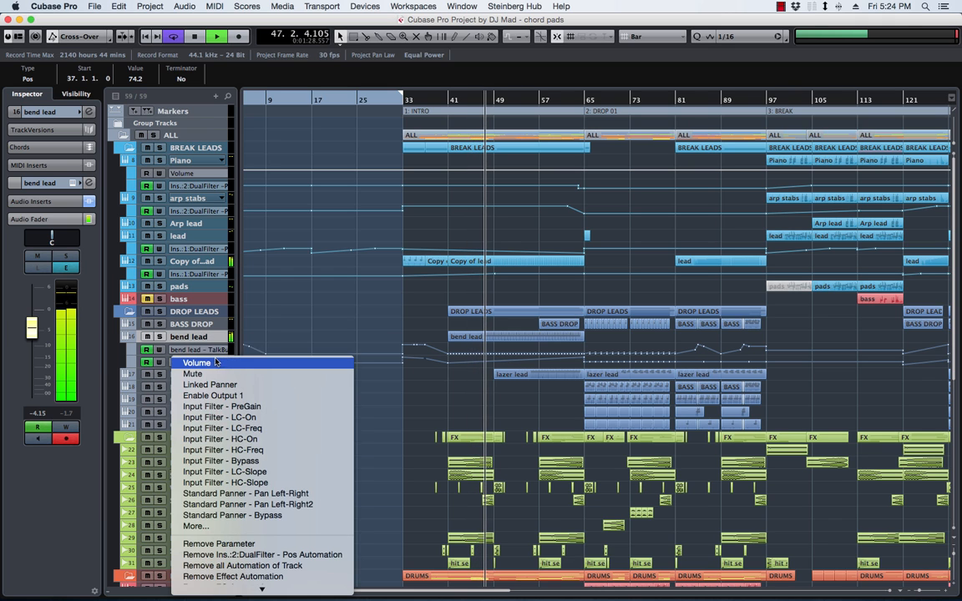
left_click(232, 351)
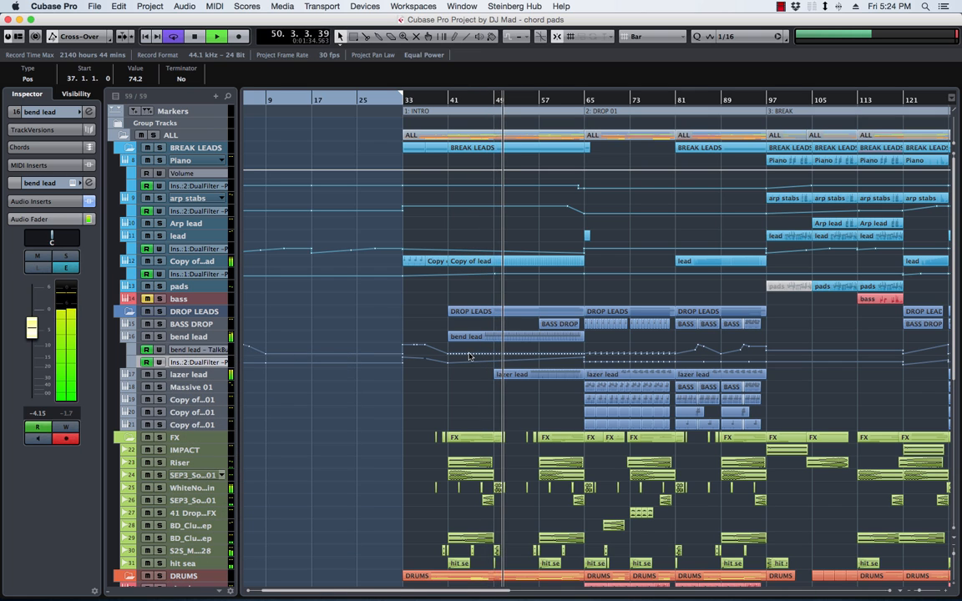
left_click(258, 365)
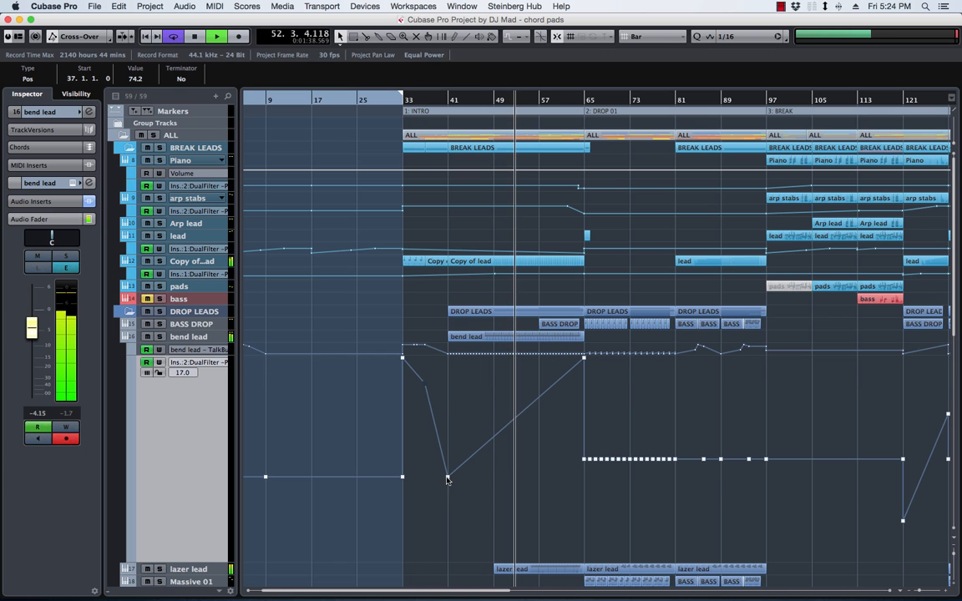
left_click_drag(448, 476, 447, 561)
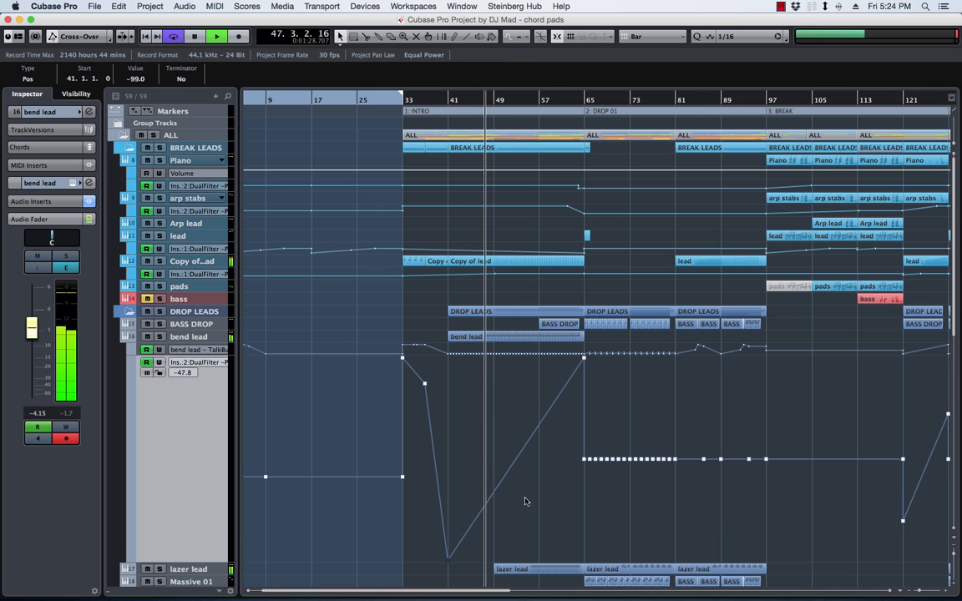
Step: Mute the lazer lead event spanning bars 49 to 65 and increase the track heights
scroll(526, 501, "down", 5)
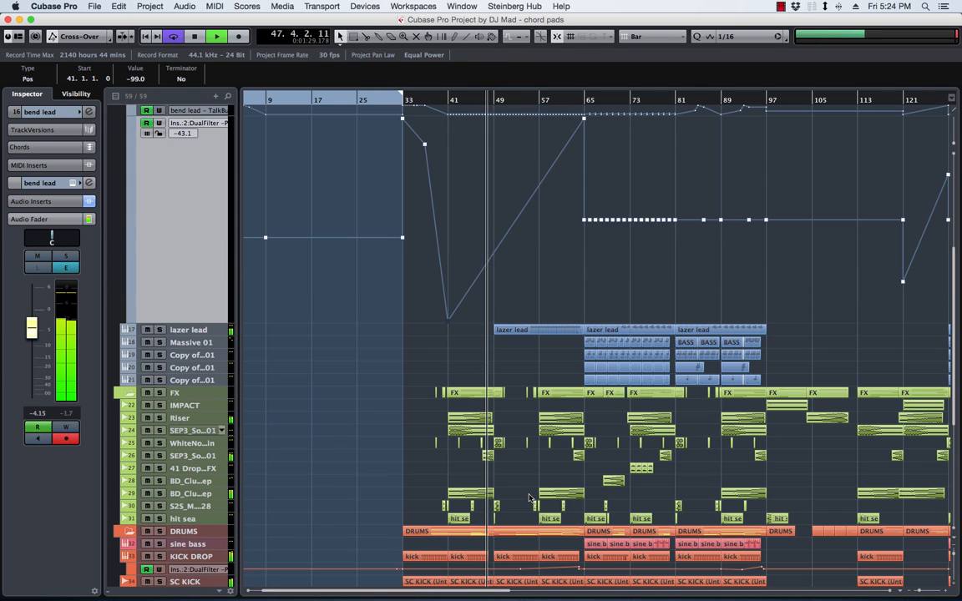
left_click(541, 331)
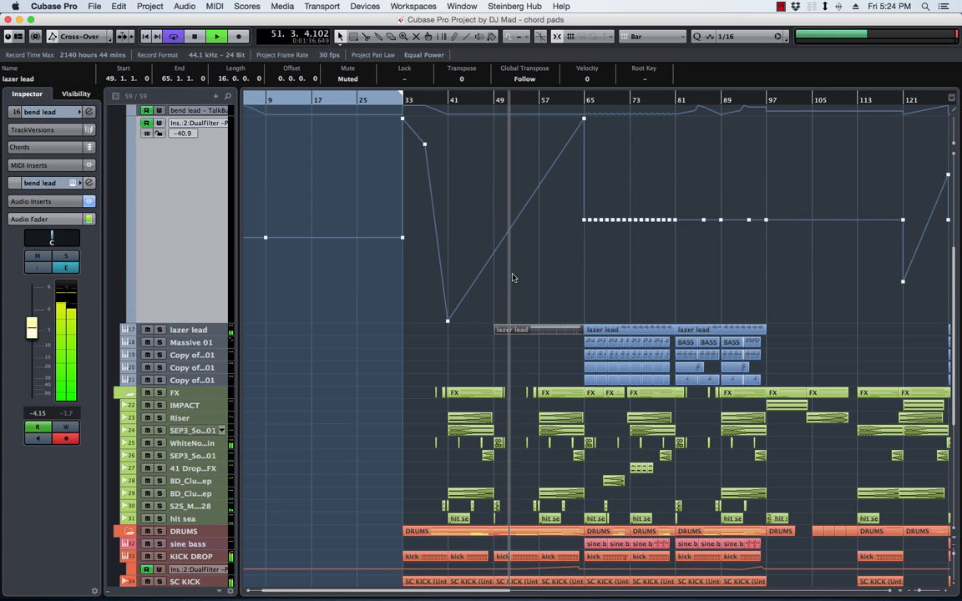
key("shift+g")
key("shift+h")
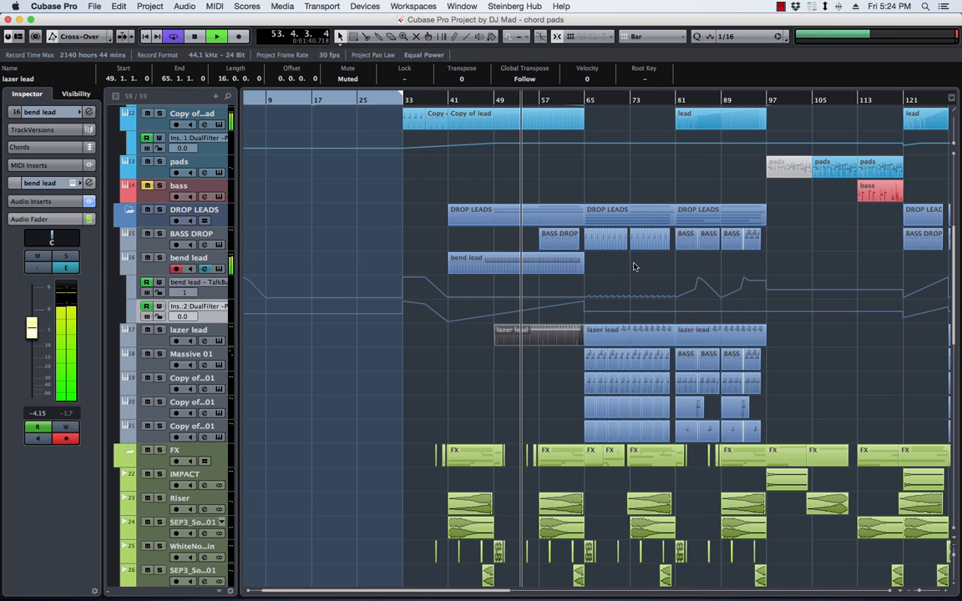
Step: Delete the muted pads event at bar 97
right_click(602, 264)
left_click(602, 272)
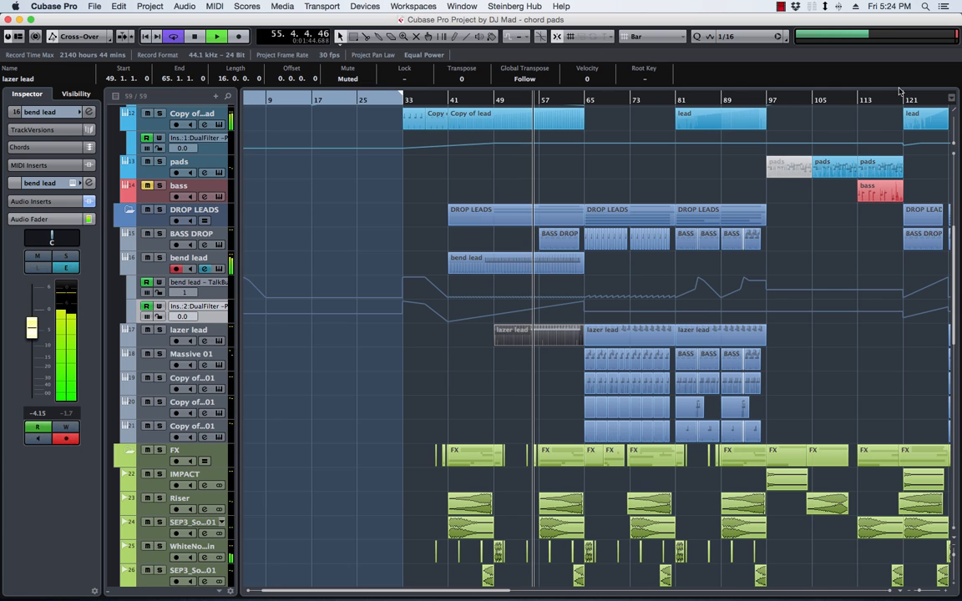
left_click(792, 166)
key("Delete")
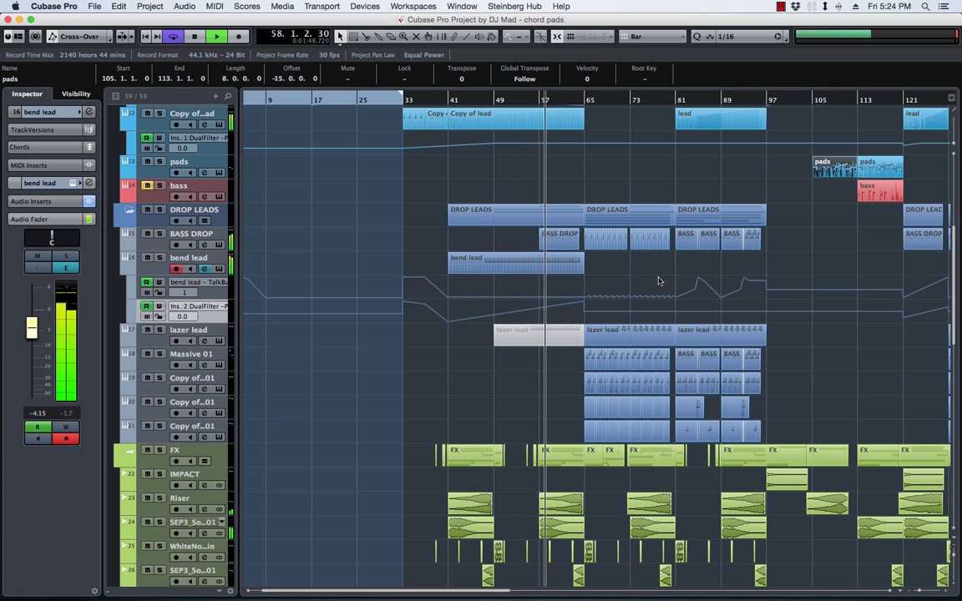
Step: Copy the IMPACT event from bar 97 to bar 57 and play from just before it
scroll(608, 303, "down", 5)
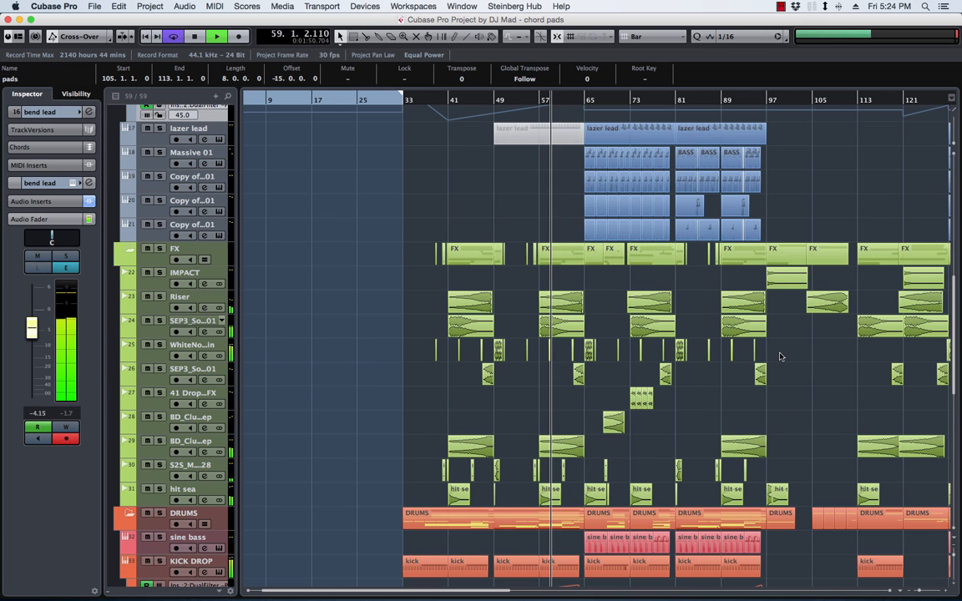
left_click_drag(783, 286, 562, 285)
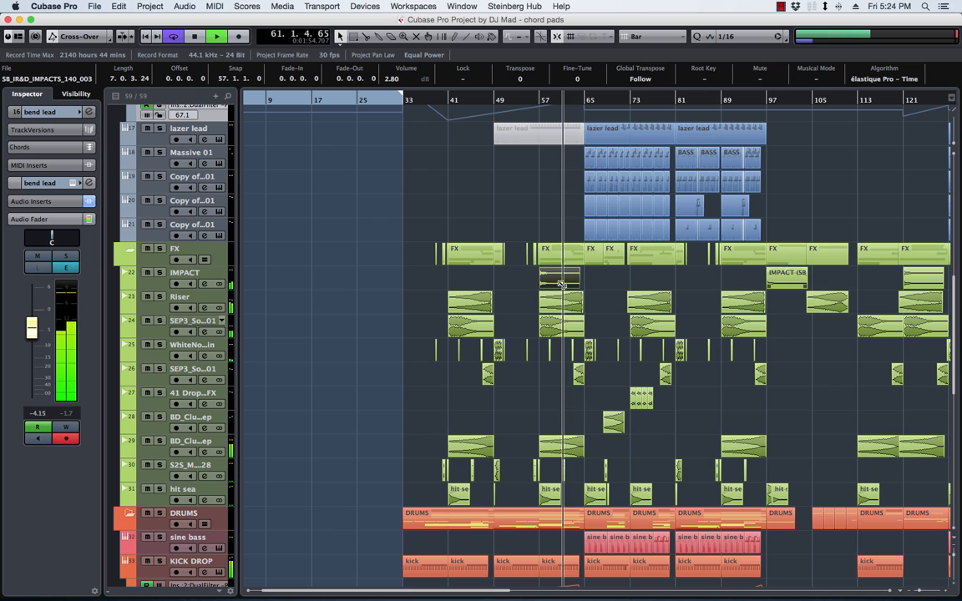
left_click(534, 102)
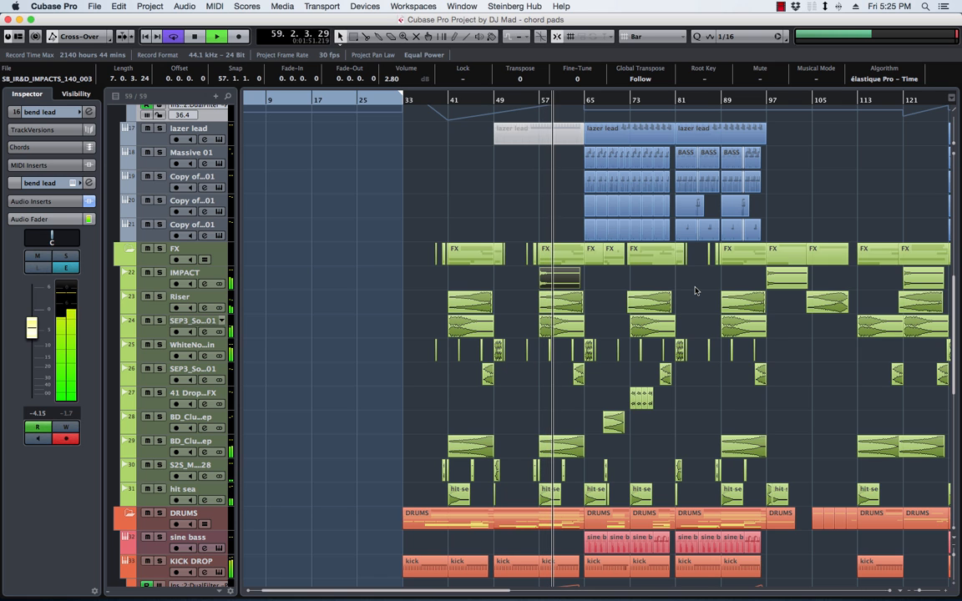
Step: Play the lead section of the intro from bar 49 and again from bar 41
scroll(577, 221, "up", 5)
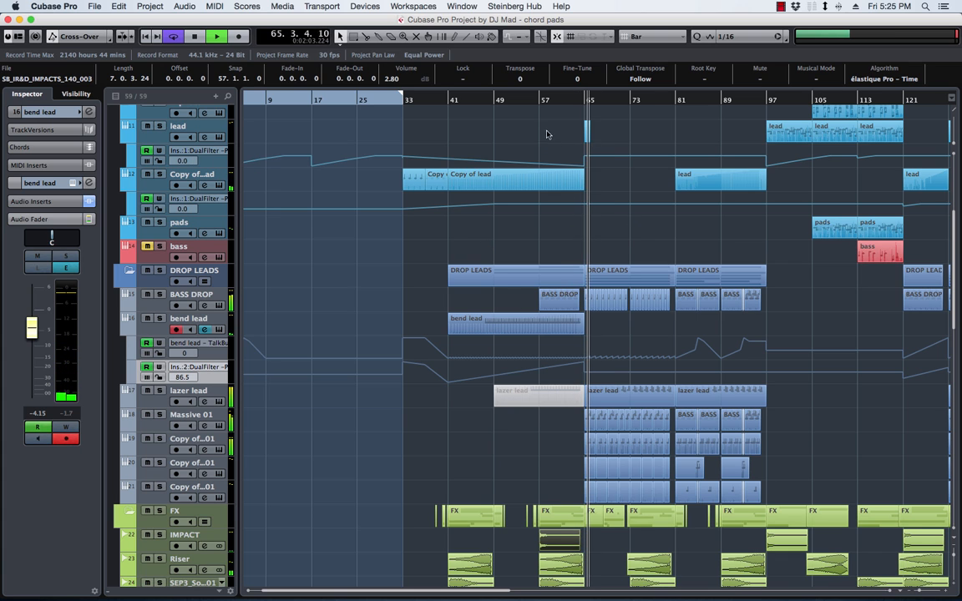
left_click(498, 99)
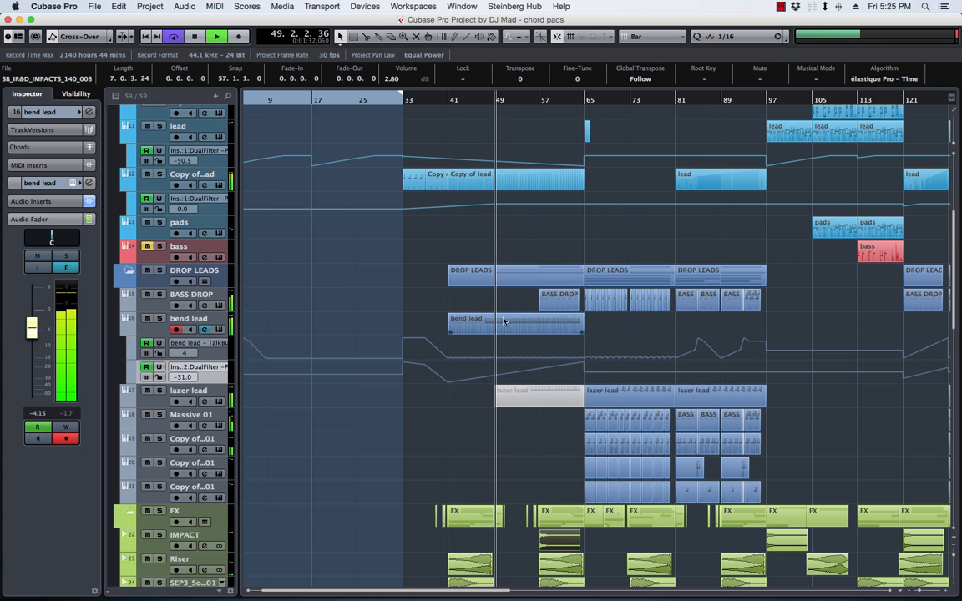
left_click(449, 99)
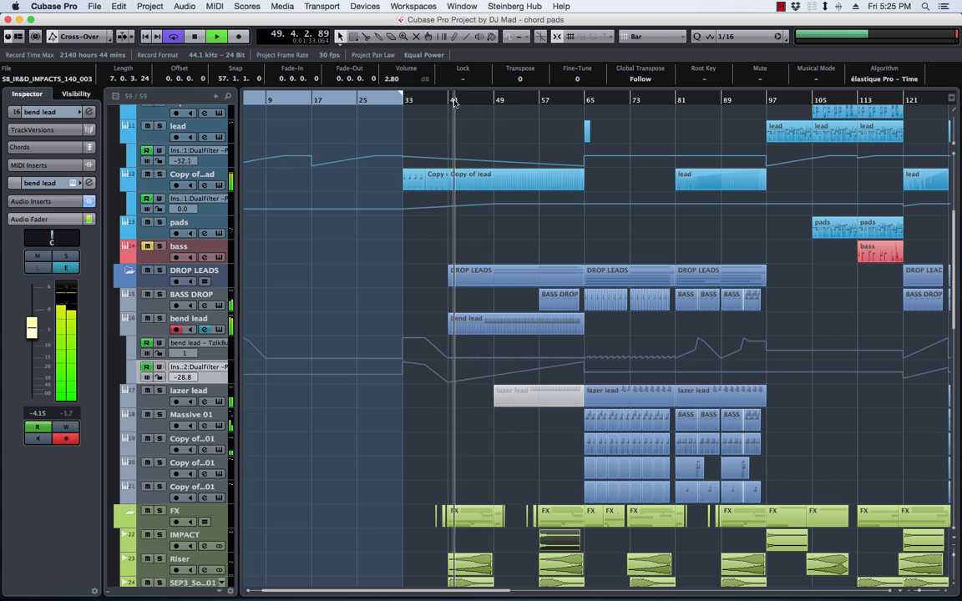
Step: Fill bars 49 to 57 of the BASS DROP track with two four-bar copies of its bar 57 event
left_click(558, 308)
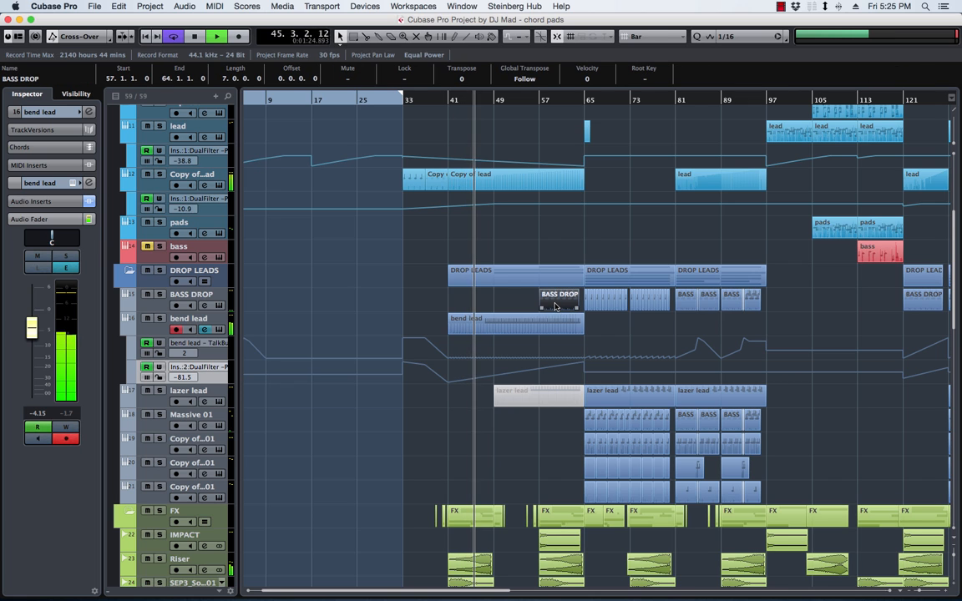
left_click(127, 309)
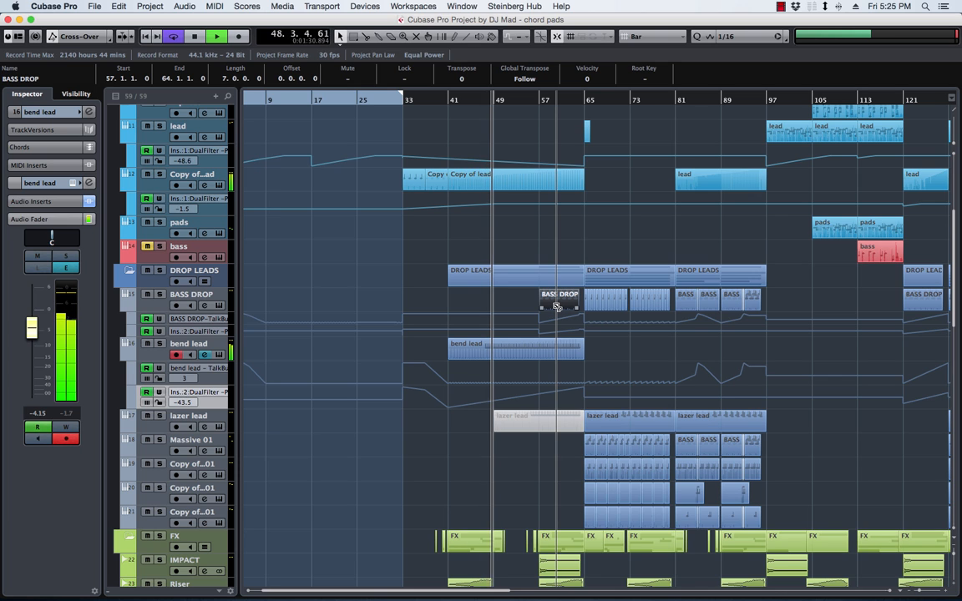
left_click_drag(535, 306, 515, 311)
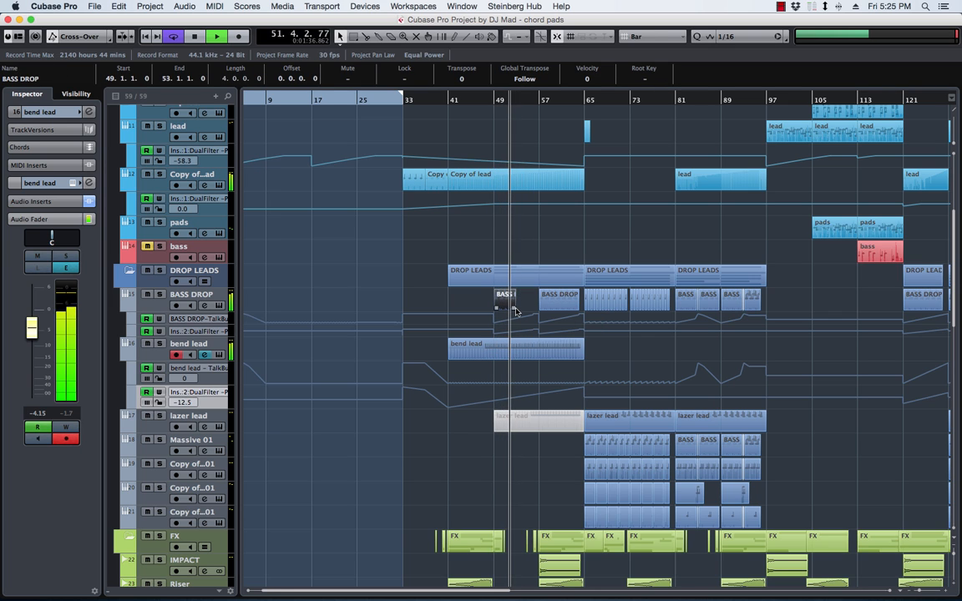
key("super+d")
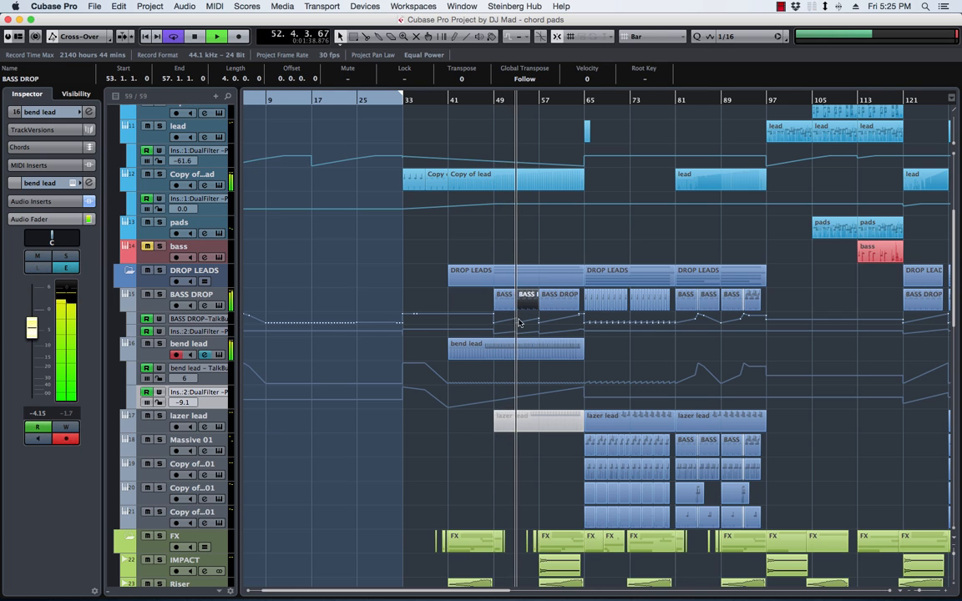
Step: Delete the BASS DROP automation points around bars 53 to 57 to leave one continuous TalkBox and DualFilter rise from bar 49
left_click_drag(504, 317, 549, 338)
key("Delete")
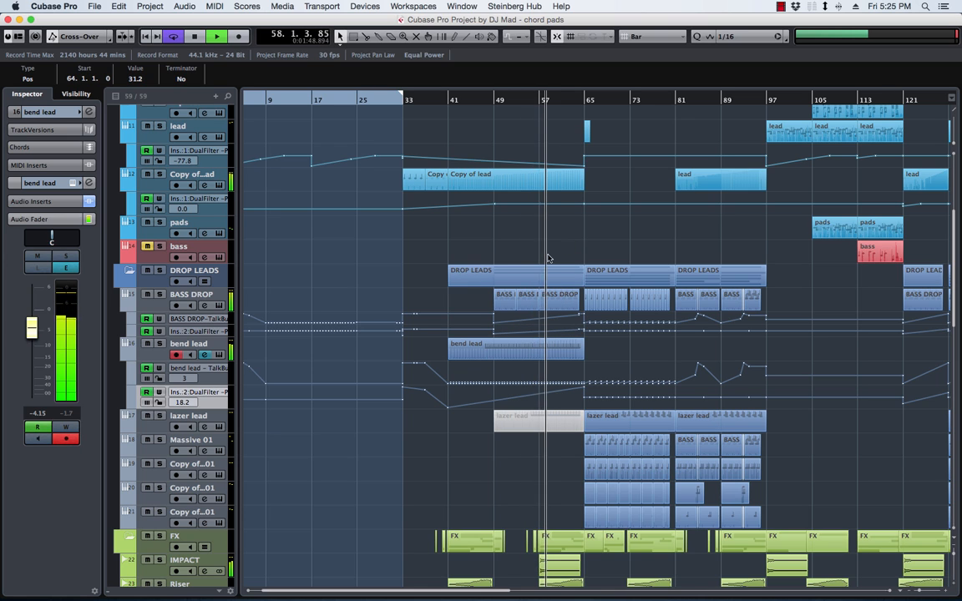
Step: Mute the bend lead track and copy the BASS DROP events between bars 49 and 57 back to bar 41
left_click_drag(495, 315, 476, 315)
left_click(148, 344)
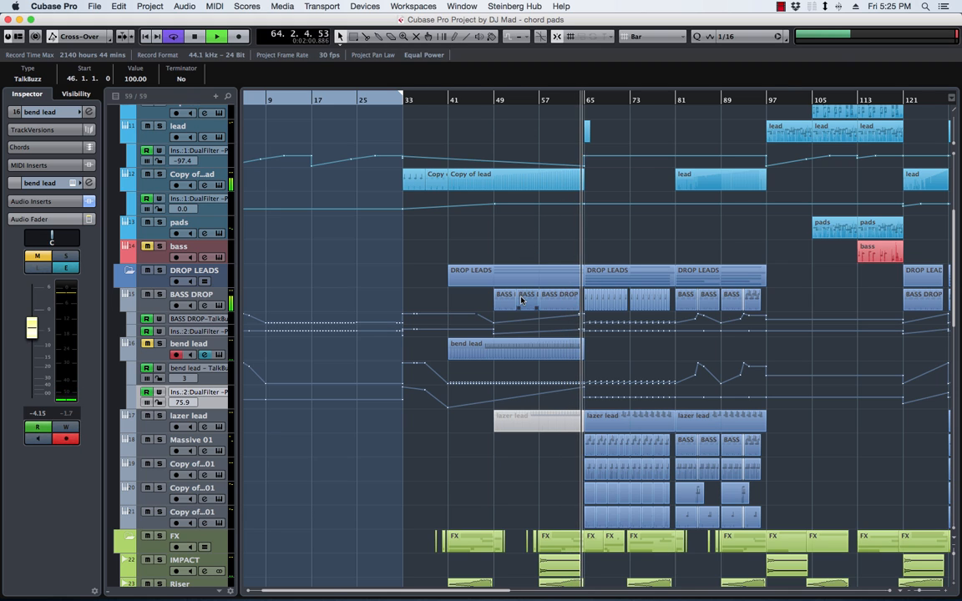
left_click_drag(506, 299, 456, 335)
key("Delete")
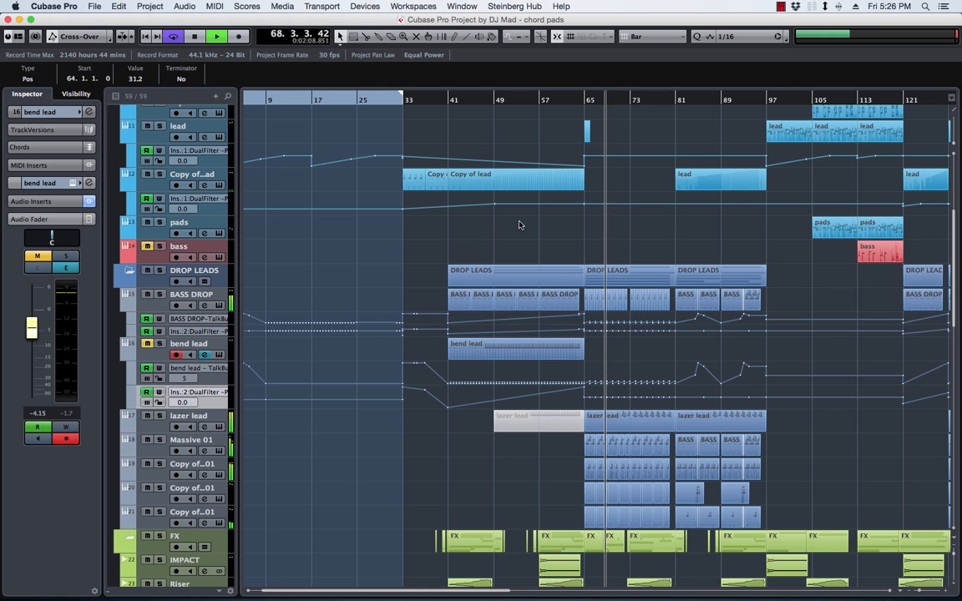
Step: Delete the upper TalkBuzz and DualFilter points at bar 41 of the BASS DROP track and play from there
left_click(447, 318)
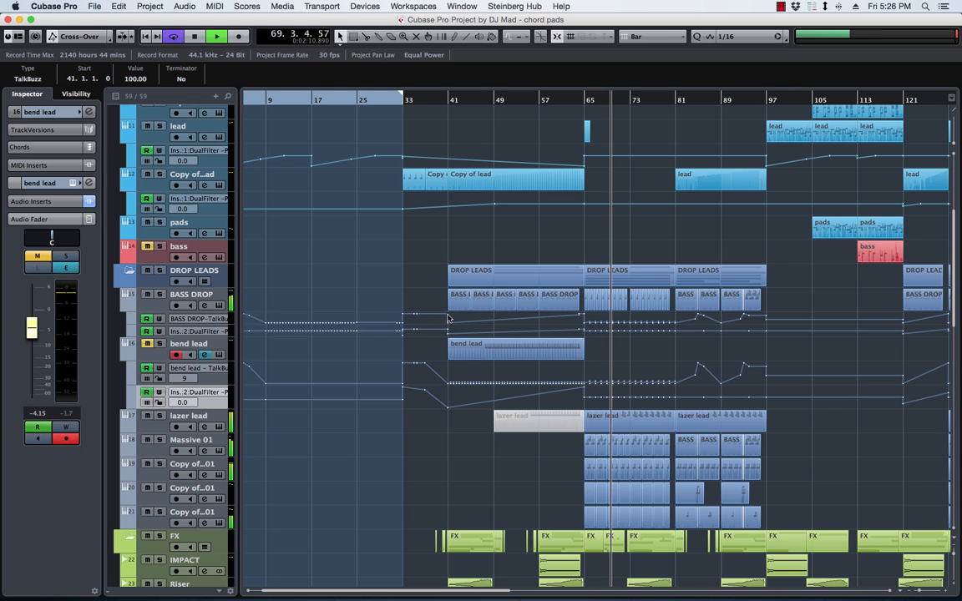
left_click(448, 331)
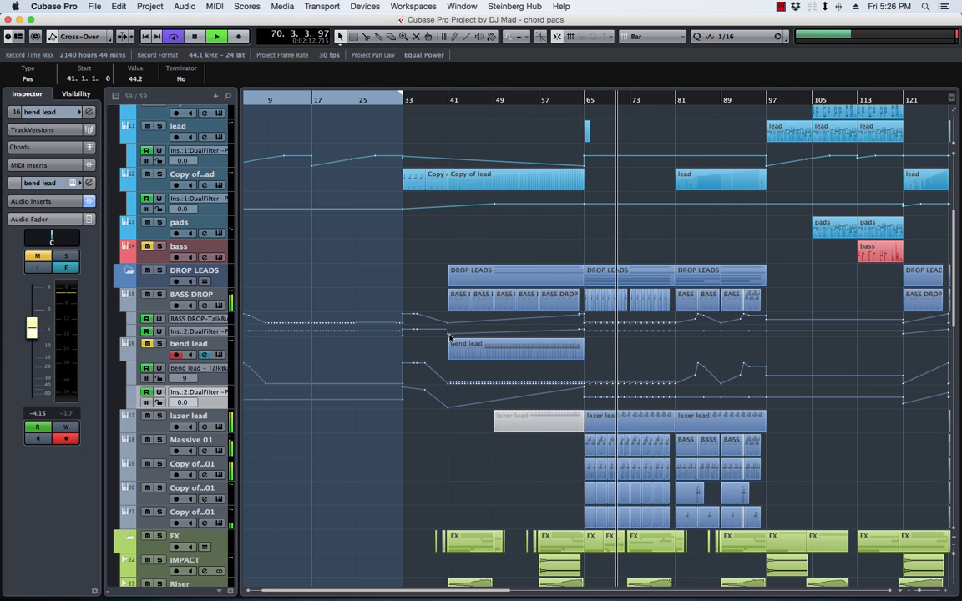
key("Delete")
left_click(448, 100)
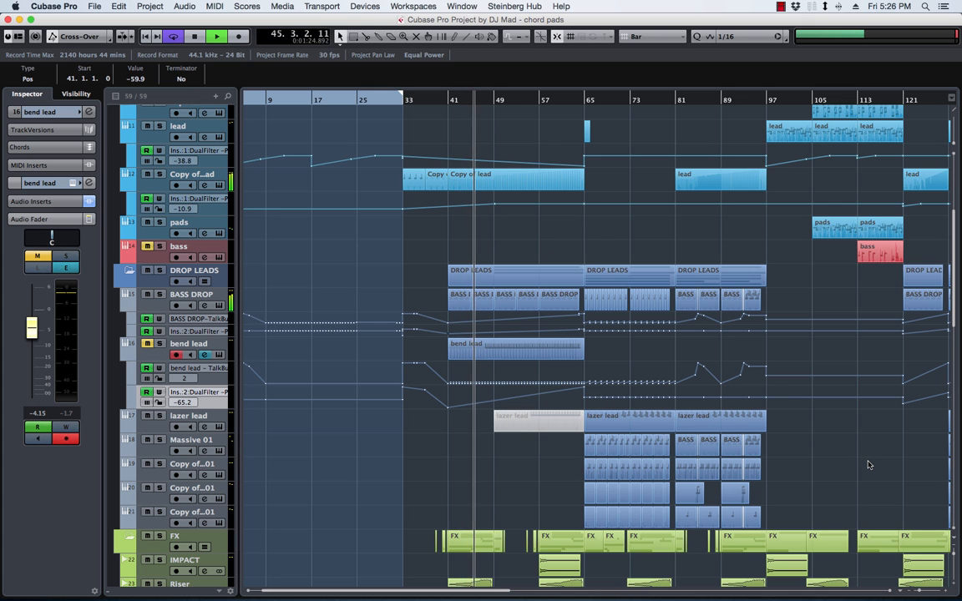
Step: Enlarge the BASS DROP DualFilter automation lane and delete the lower point at bar 64 of its rise
scroll(867, 463, "down", 5)
scroll(867, 462, "up", 6)
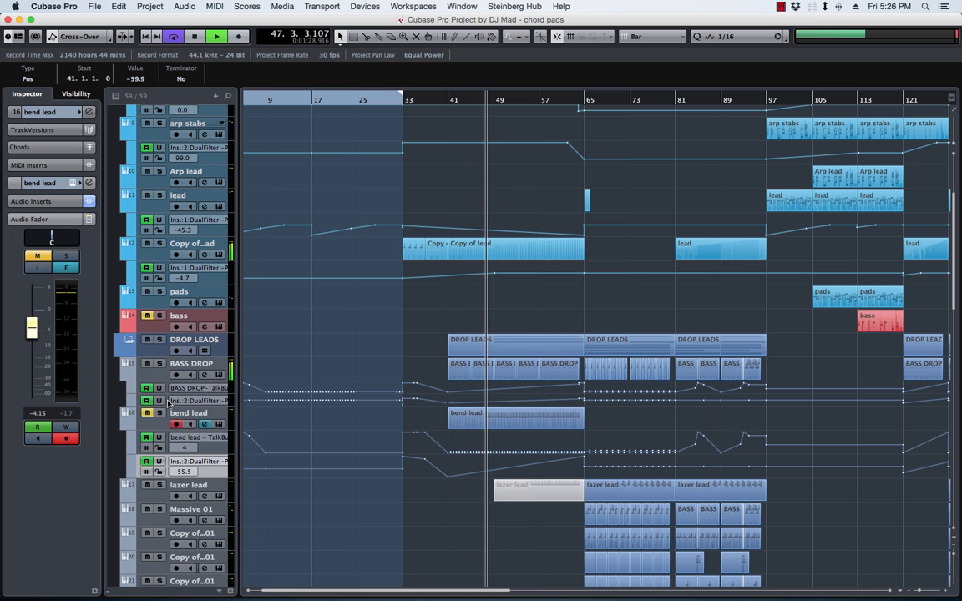
left_click(168, 402)
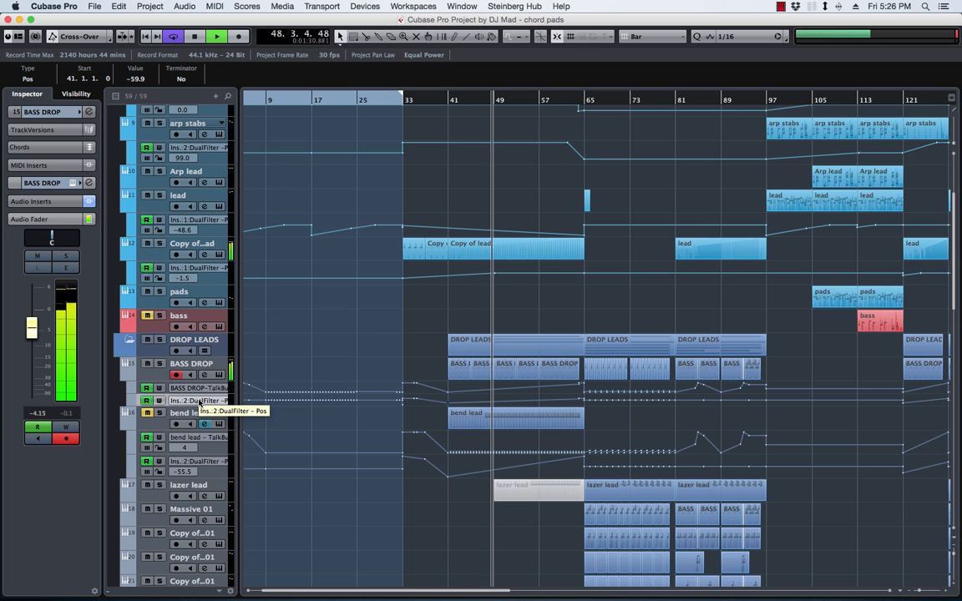
key("z")
left_click(578, 414)
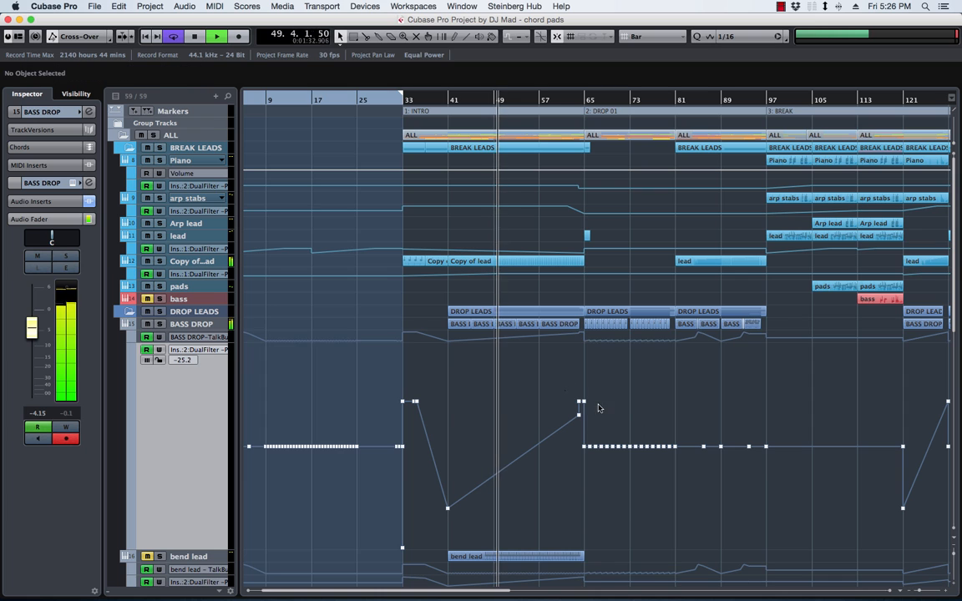
left_click_drag(576, 410, 582, 422)
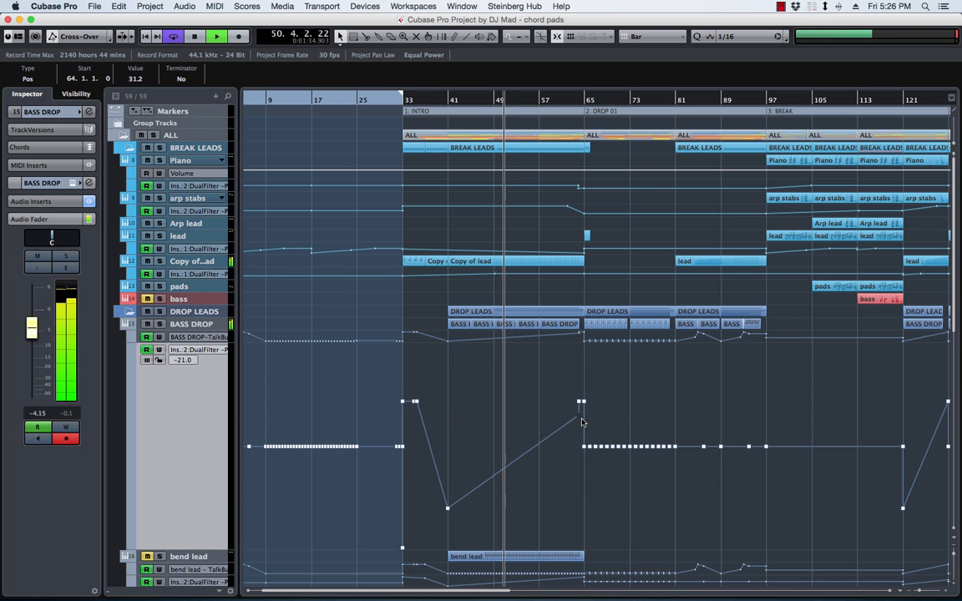
key("super+z")
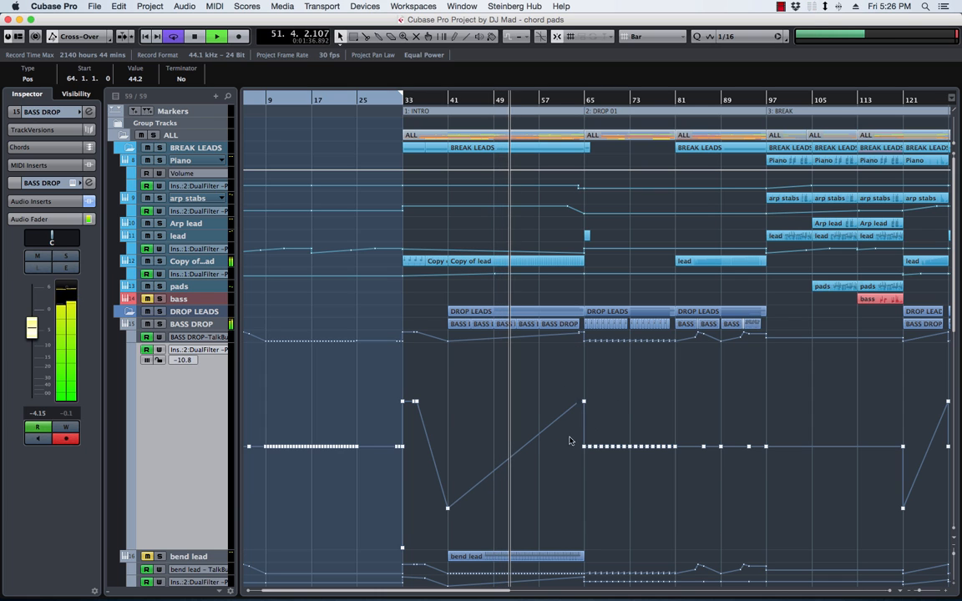
Step: Delete the redundant BASS DROP automation points after bar 65, in DualFilter up to bar 121 and in TalkBuzz up to bar 81
left_click_drag(592, 443, 790, 467)
key("BackSpace")
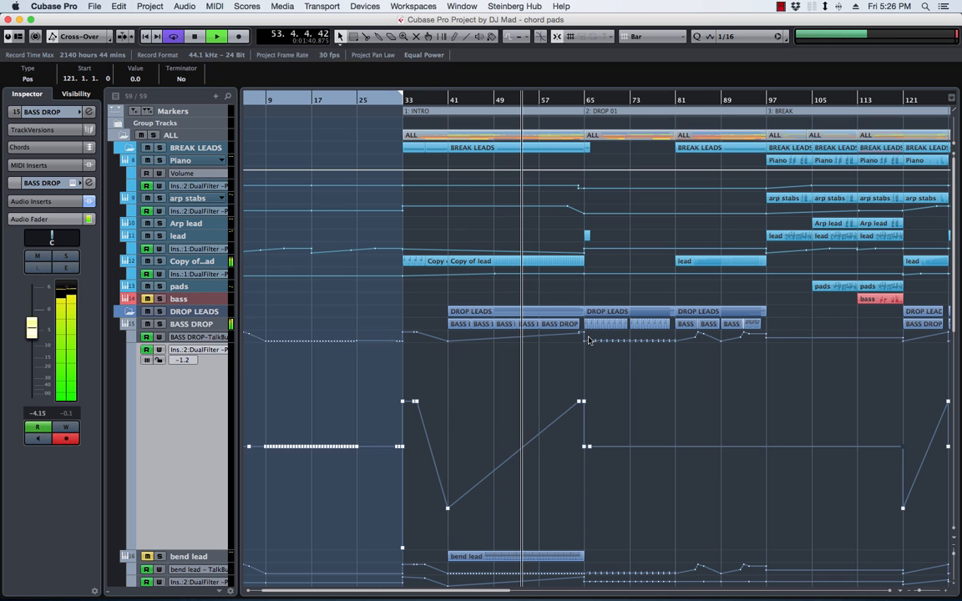
left_click_drag(590, 339, 659, 366)
left_click_drag(589, 338, 674, 363)
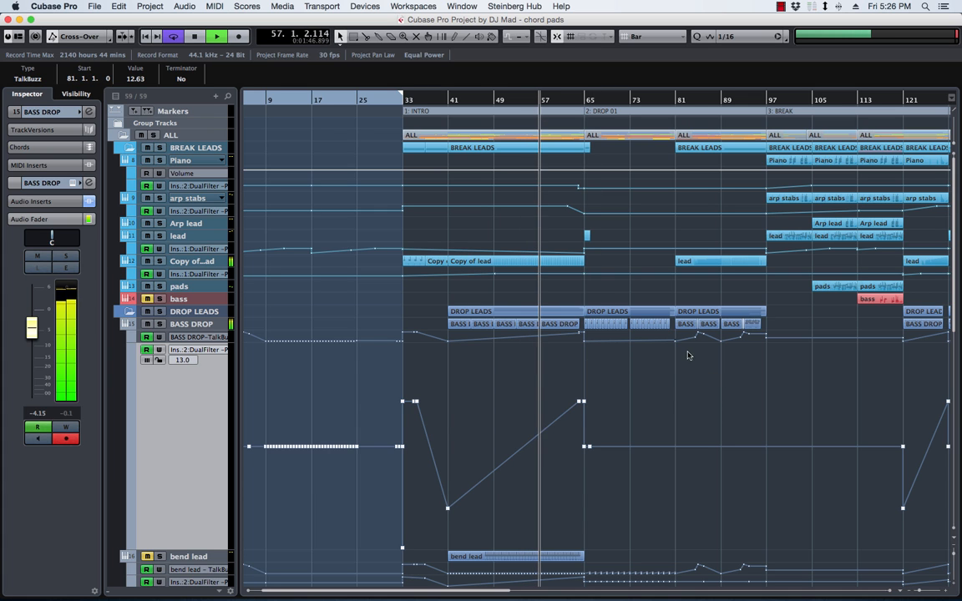
Step: Play the transition into DROP 01 from bar 64 and examine the FX and drum tracks around it
scroll(627, 390, "down", 15)
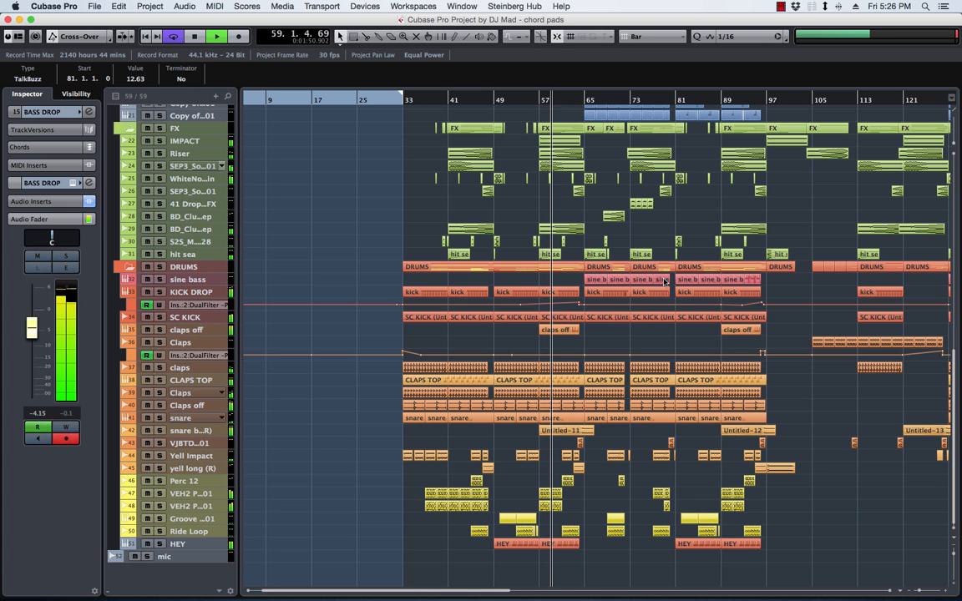
scroll(575, 410, "up", 15)
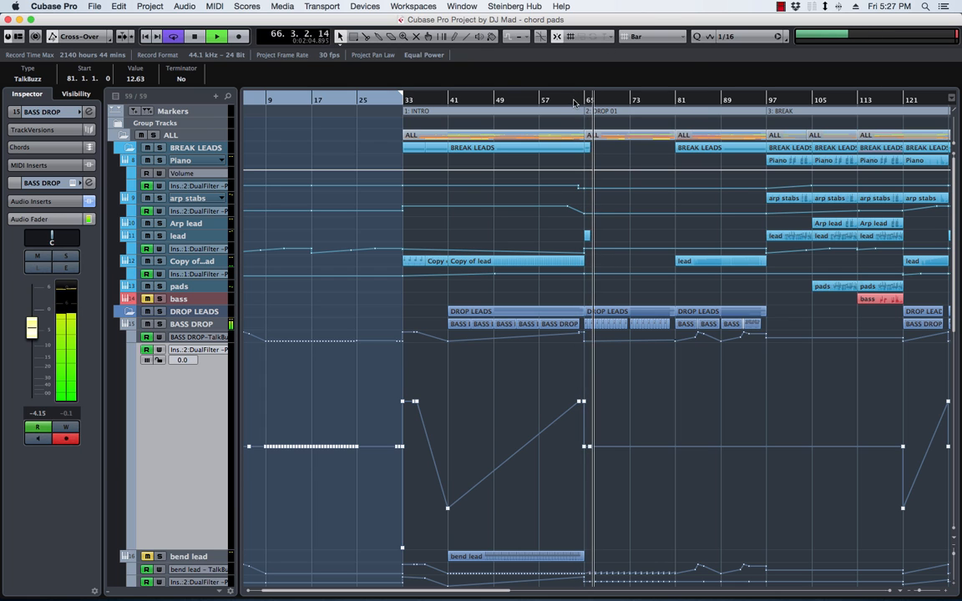
left_click_drag(579, 158, 574, 182)
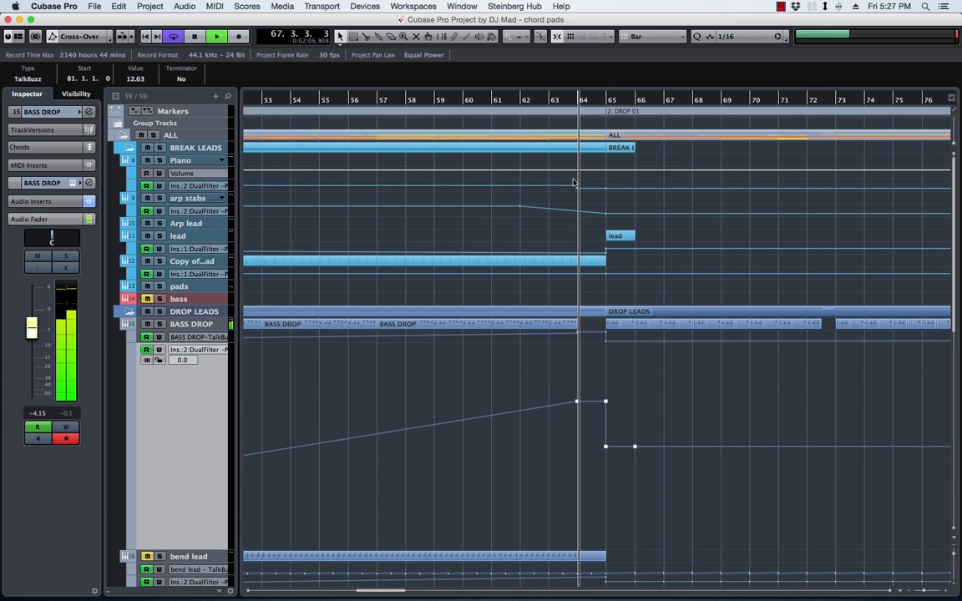
scroll(628, 356, "down", 10)
scroll(628, 356, "down", 5)
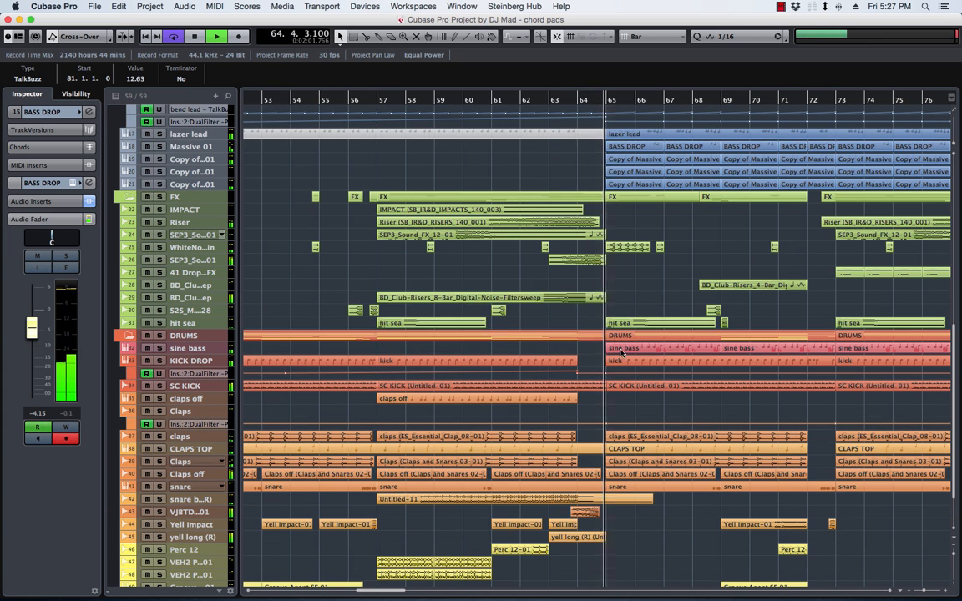
Step: Set the snap grid to Beat and move the Riser event before the drop to 56.3.1
left_click(569, 224)
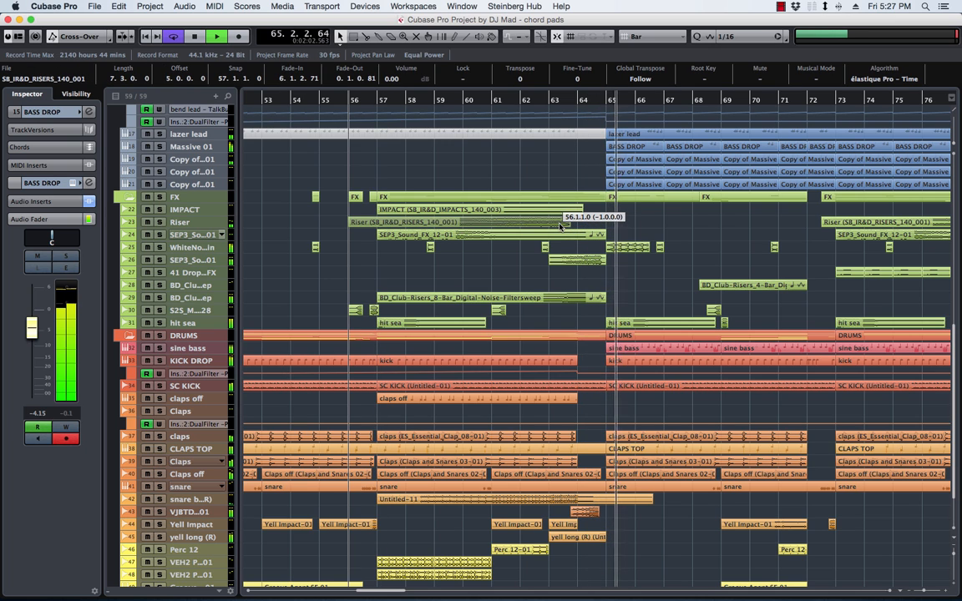
left_click(632, 36)
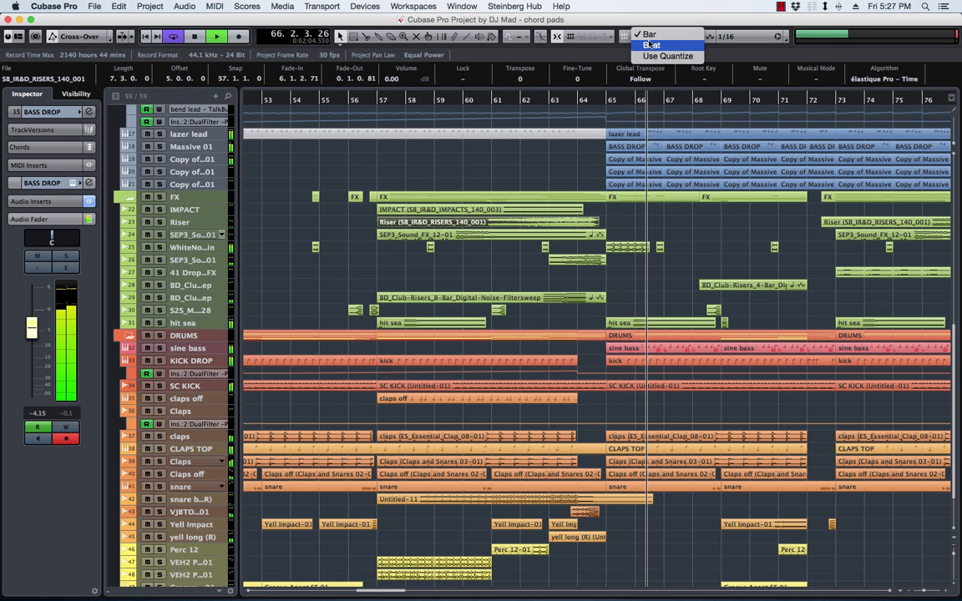
left_click(660, 32)
key("shift+h")
key("shift+h")
key("shift+h")
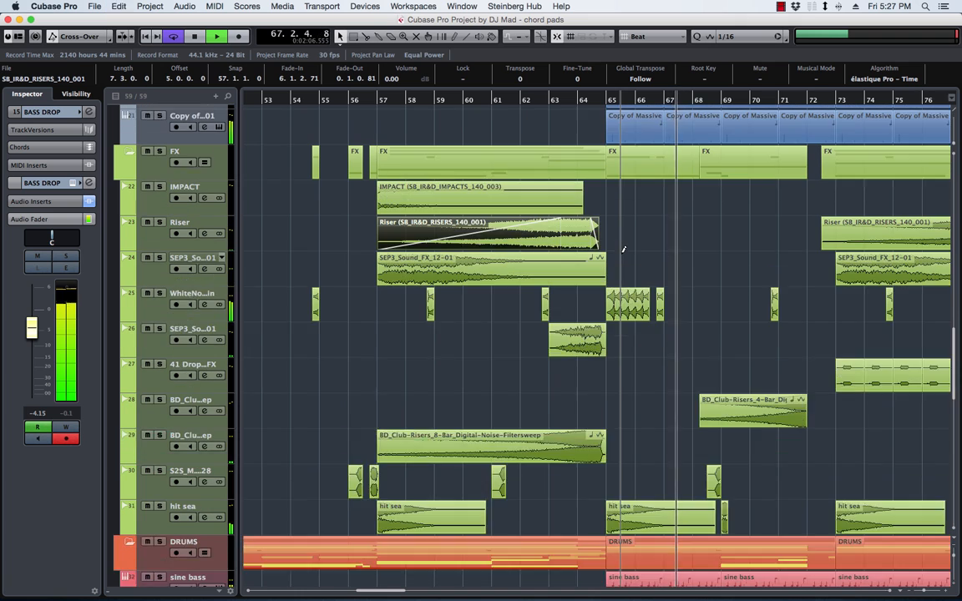
left_click(607, 237)
left_click_drag(573, 245, 558, 244)
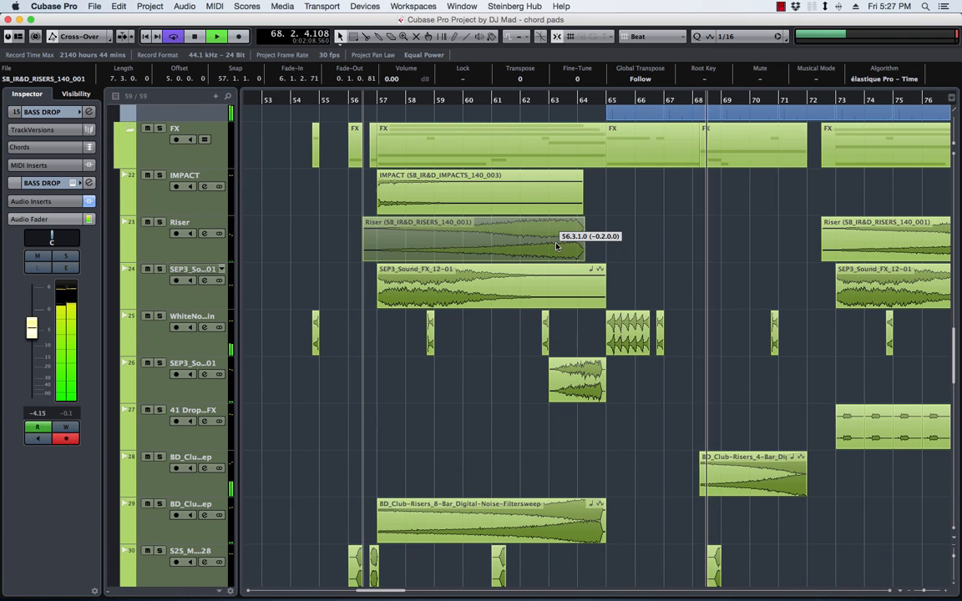
Step: Move the SEP3_Sound_FX_27-01 event to 62.2.1 and the 8-bar Digital-Noise-Filtersweep event to 56.2.1
left_click(576, 382)
left_click_drag(576, 382, 562, 382)
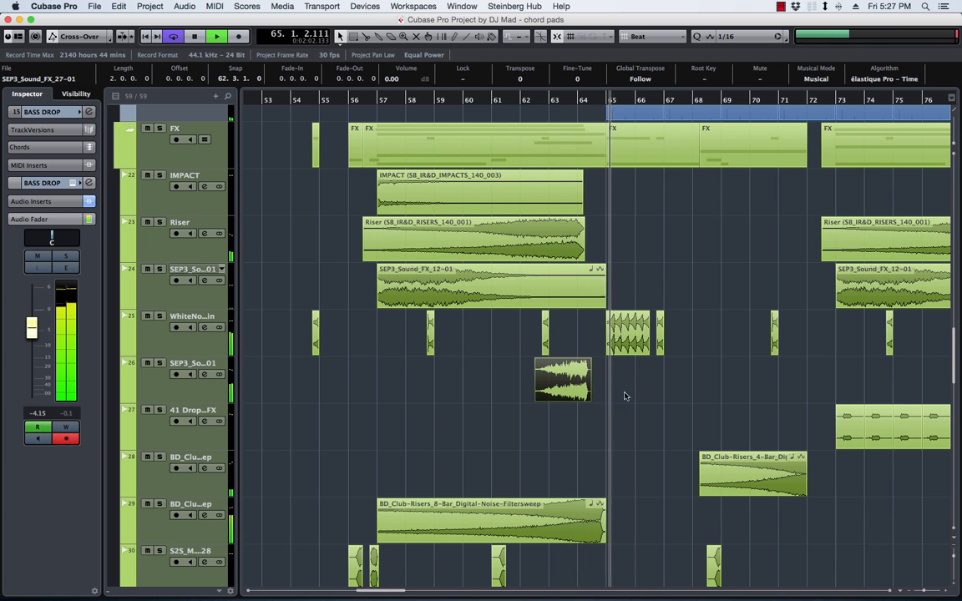
left_click_drag(594, 520, 575, 519)
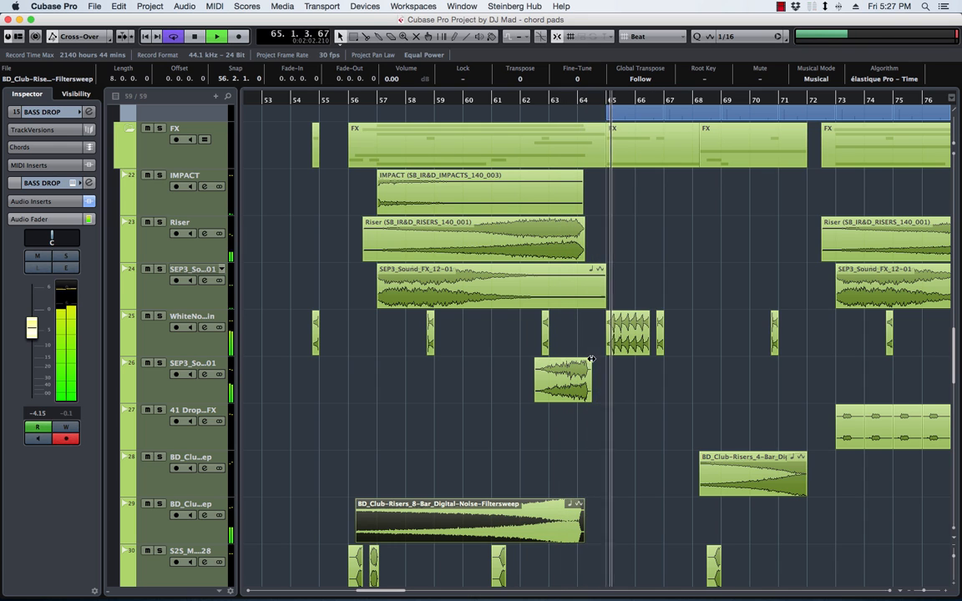
left_click_drag(585, 367, 578, 367)
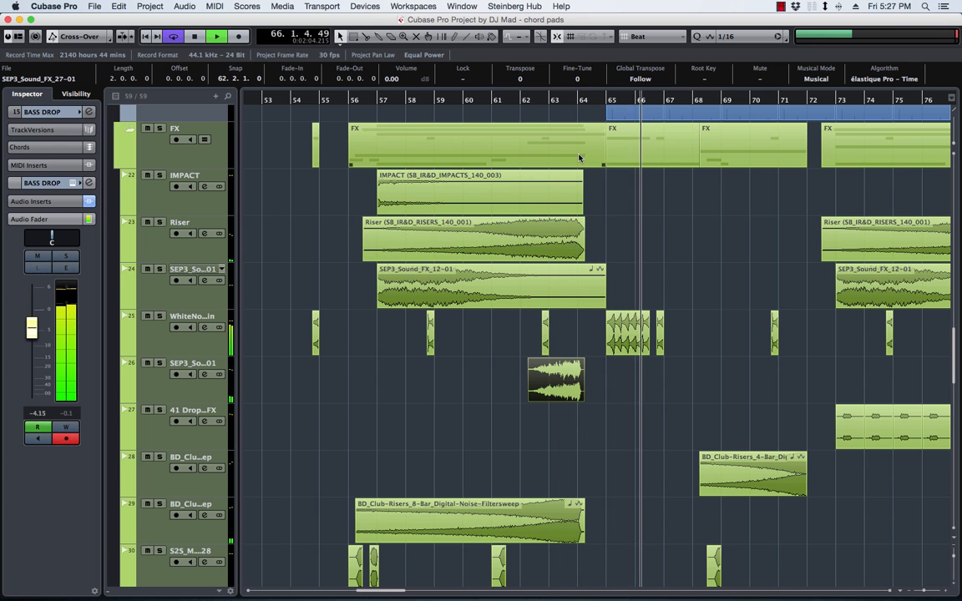
Step: Play the shifted effects from just after bar 63 and again from bar 62
left_click(561, 102)
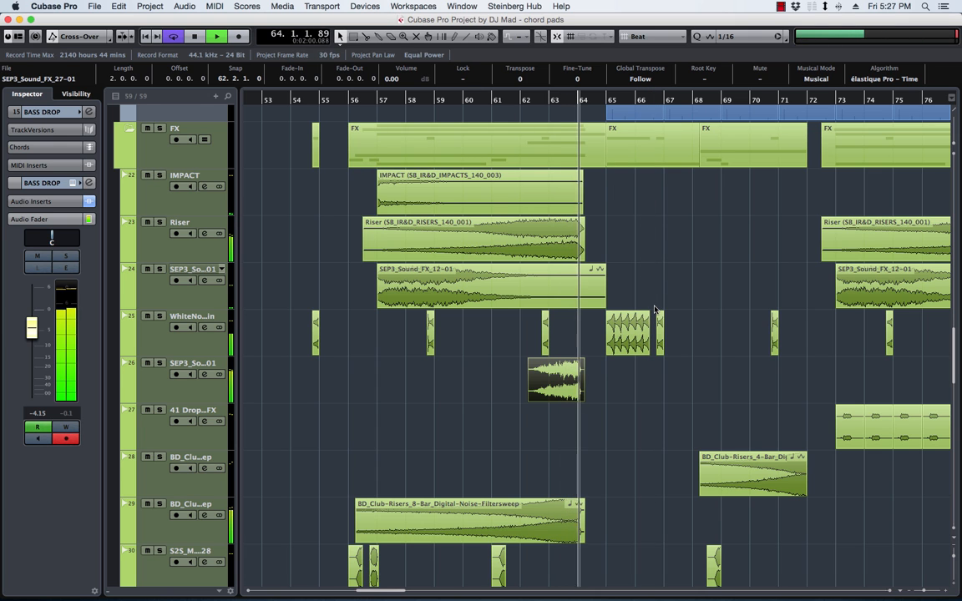
scroll(641, 462, "down", 4)
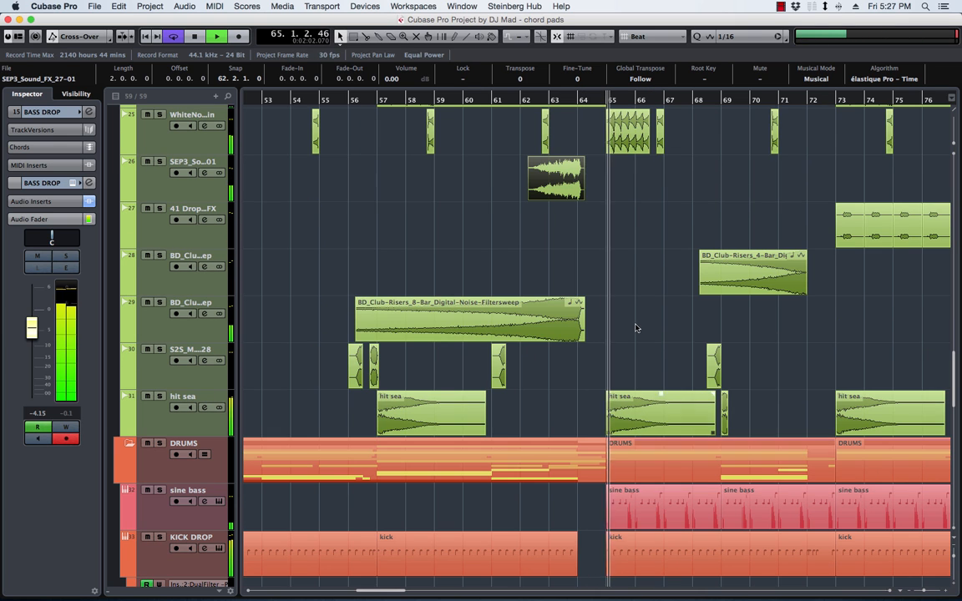
scroll(636, 328, "up", 8)
left_click(522, 100)
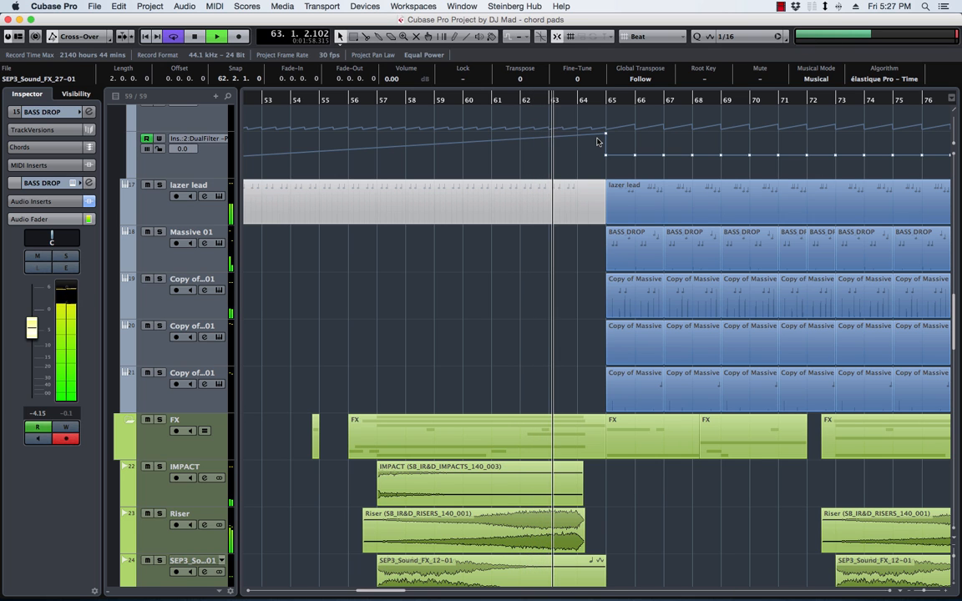
Step: Delete the bend lead TalkBuzz automation points between bars 41 and 65, and those from bar 65 to about bar 81
scroll(596, 142, "down", 3)
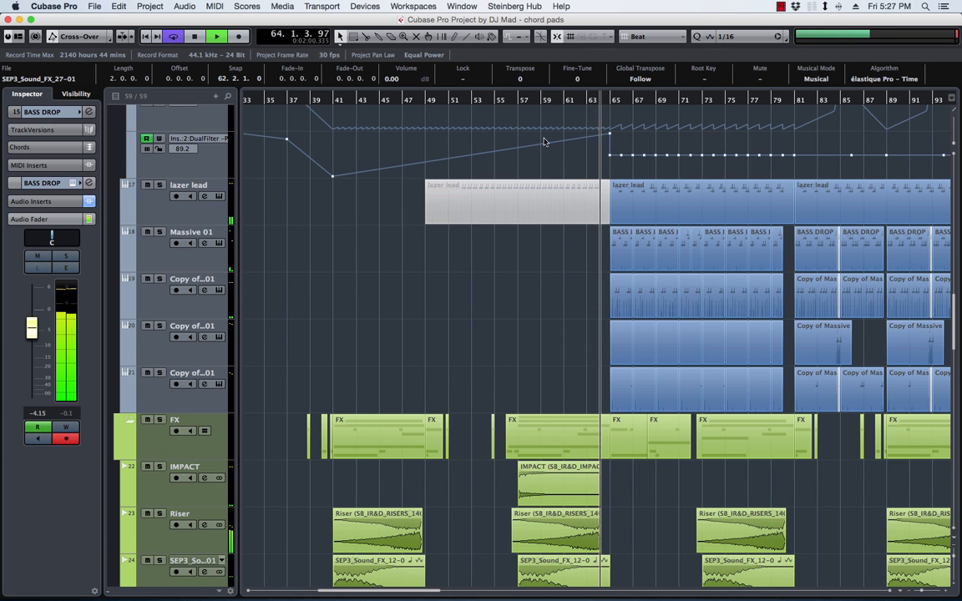
scroll(597, 142, "up", 3)
left_click_drag(334, 252, 608, 267)
key("Delete")
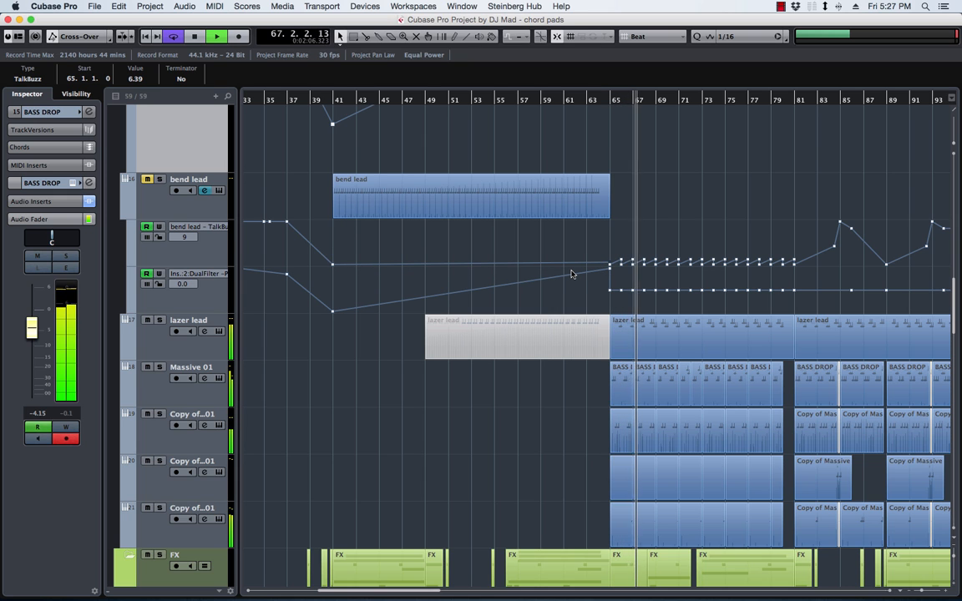
left_click_drag(618, 250, 803, 273)
key("Delete")
Step: Delete the remaining bend lead TalkBuzz points up to bar 97 and the DualFilter points from bar 65 to bar 97
scroll(778, 255, "right", 6)
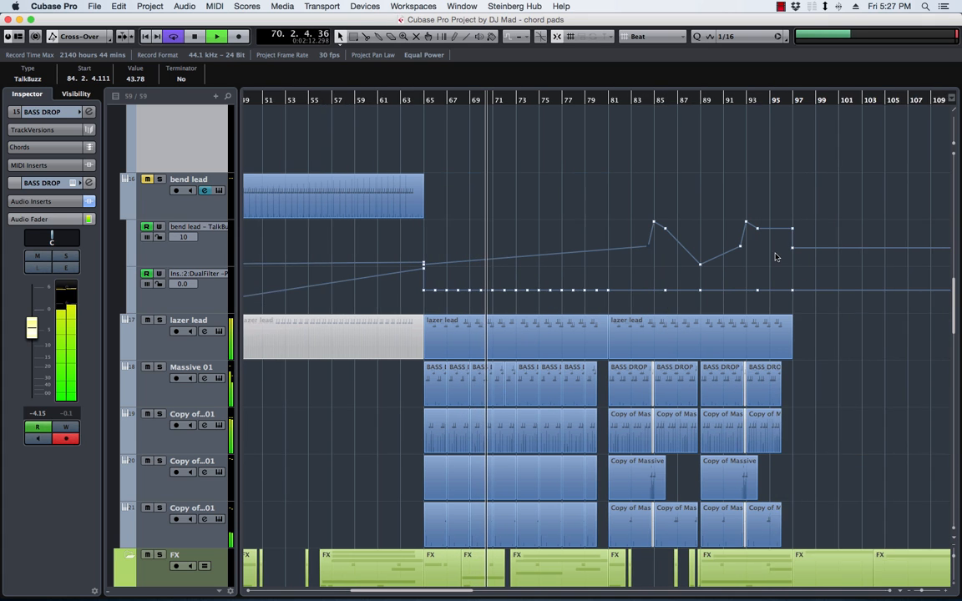
left_click_drag(795, 185, 541, 277)
key("Delete")
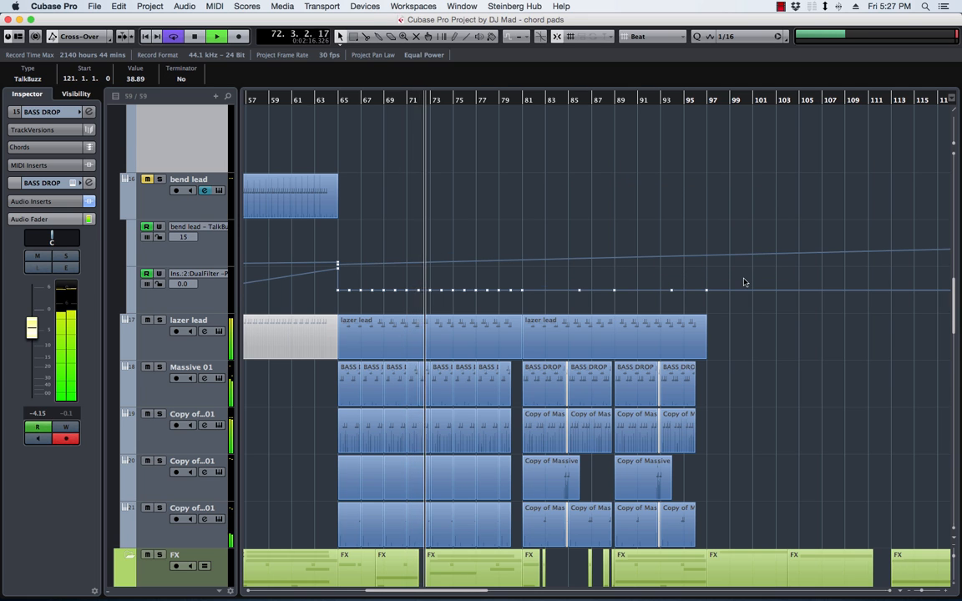
left_click_drag(743, 280, 335, 300)
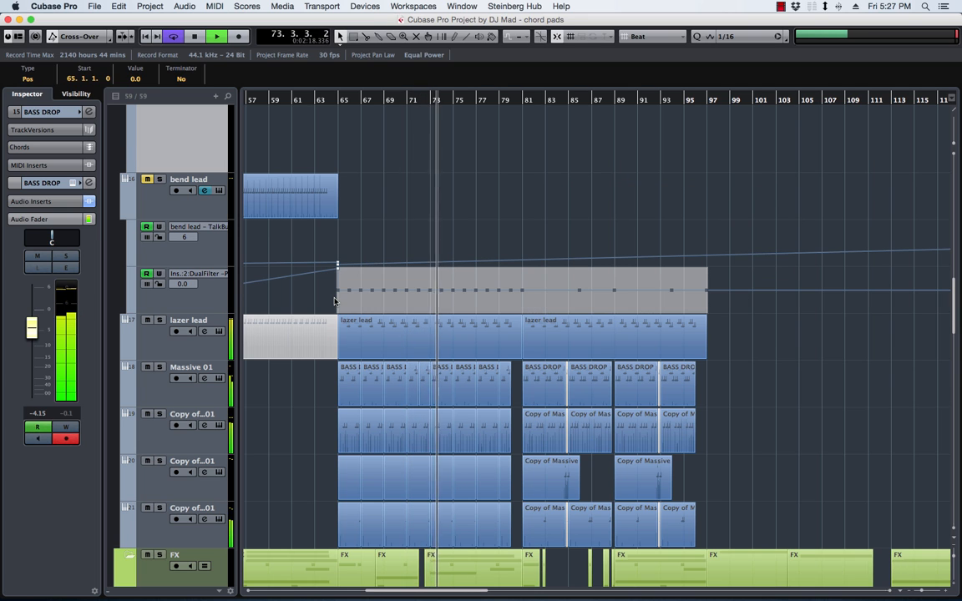
key("Delete")
Step: Delete the upper bend lead TalkBuzz and DualFilter points at bars 121 and 129
scroll(578, 251, "down", 10)
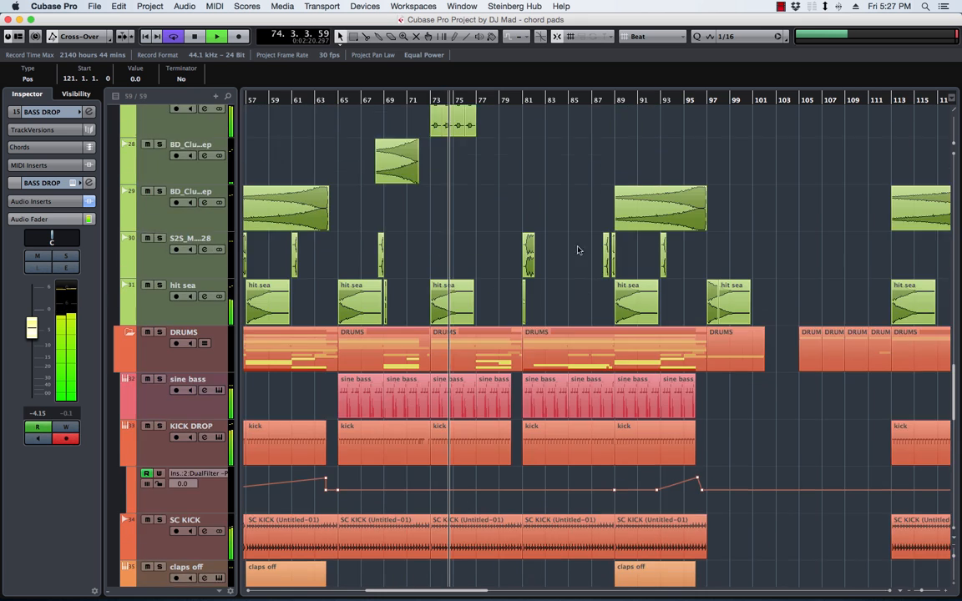
scroll(571, 249, "up", 12)
scroll(569, 249, "down", 3)
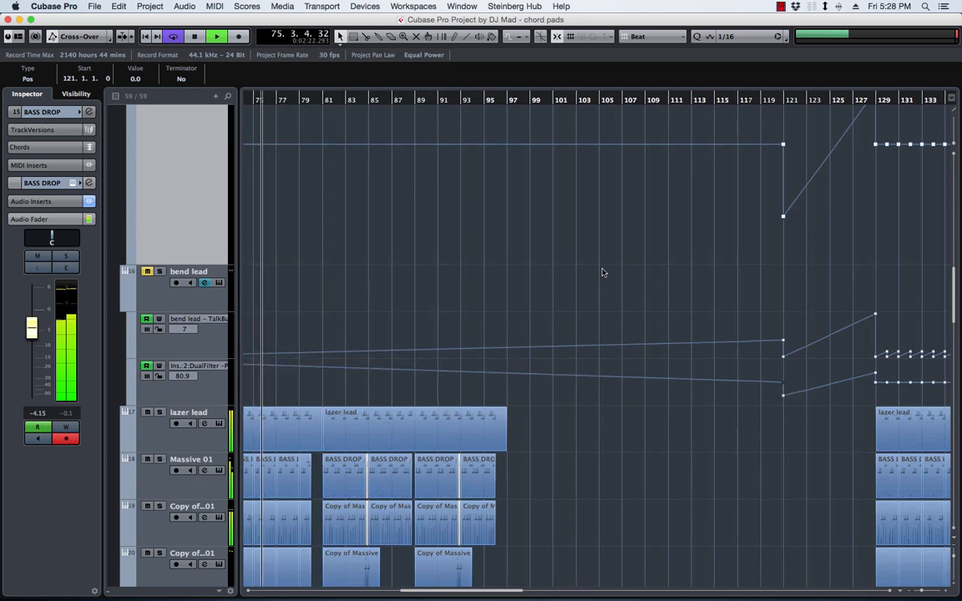
scroll(603, 272, "right", 10)
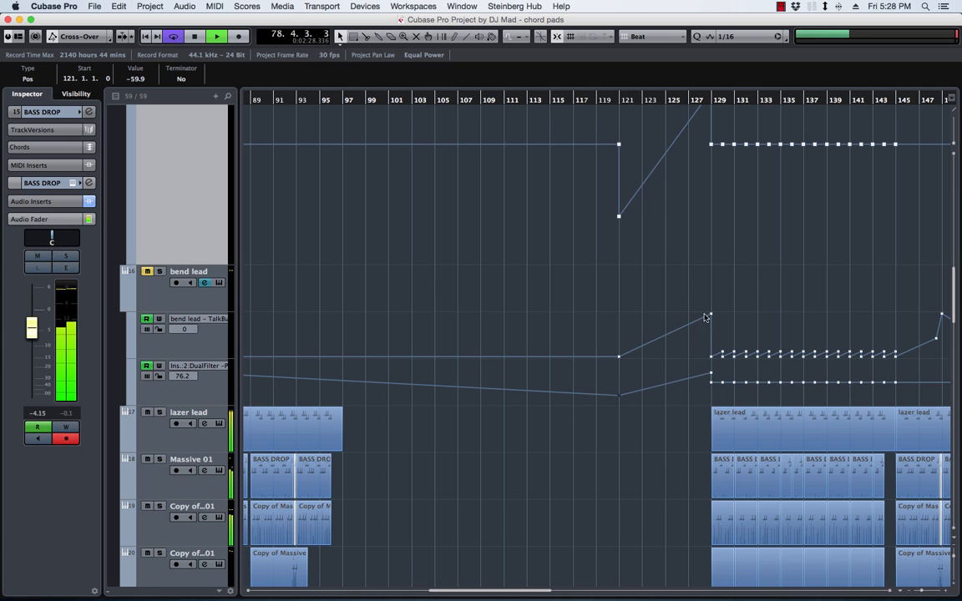
left_click_drag(709, 323, 712, 364)
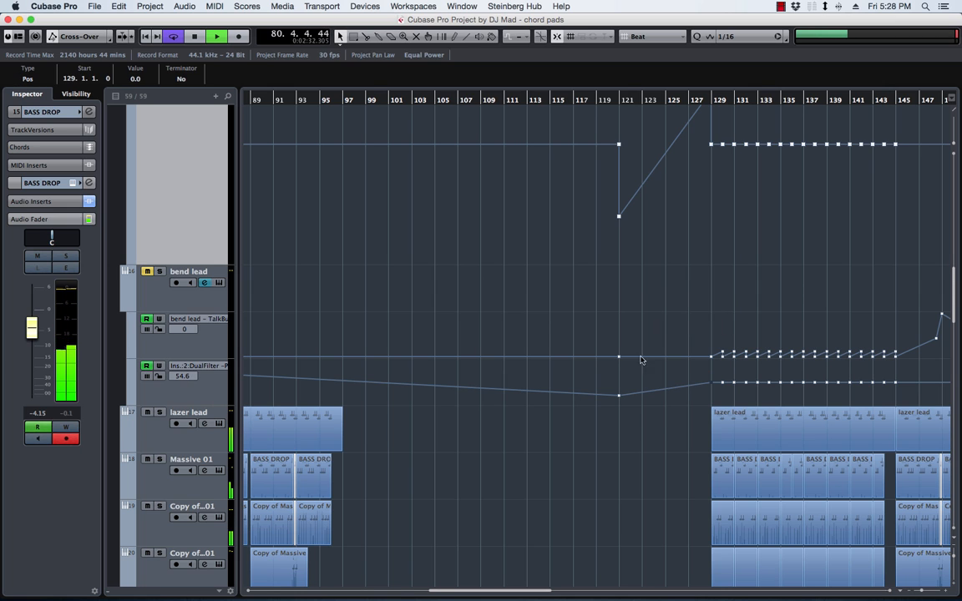
Step: Delete the remaining bend lead TalkBuzz and DualFilter automation points at bar 121 and from bar 129 to about bar 159
left_click_drag(639, 341, 592, 430)
key("Delete")
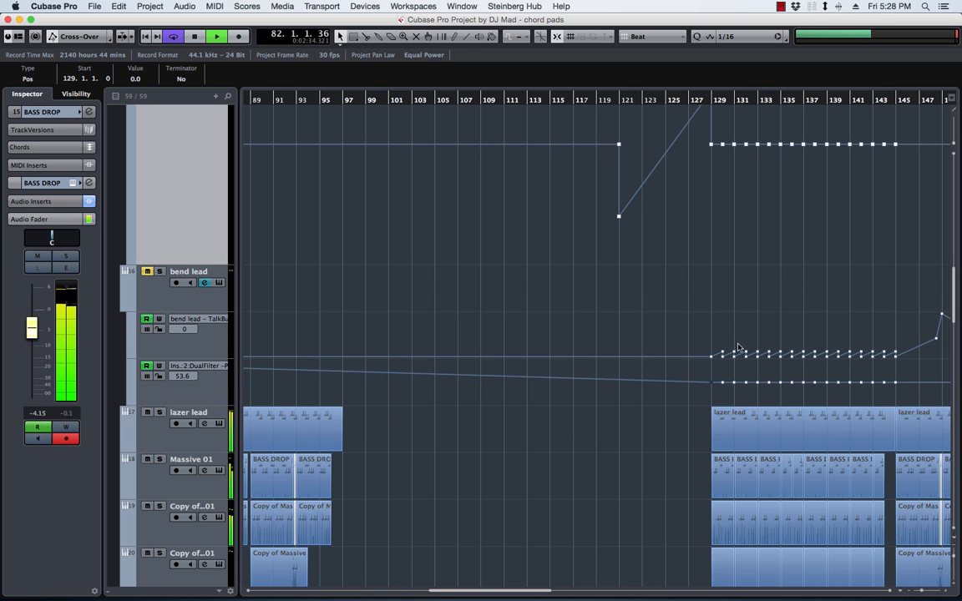
left_click_drag(685, 338, 892, 366)
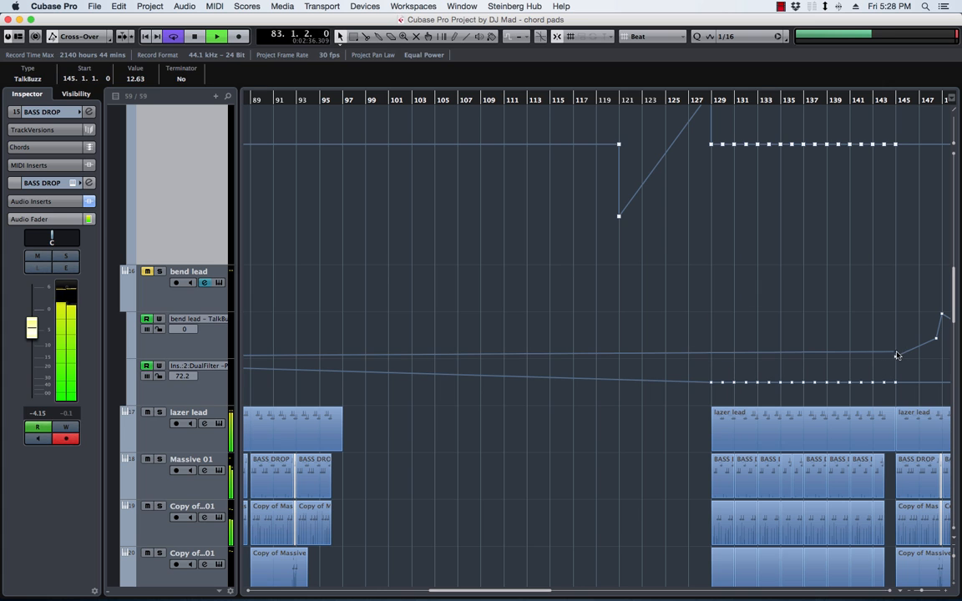
scroll(756, 328, "right", 10)
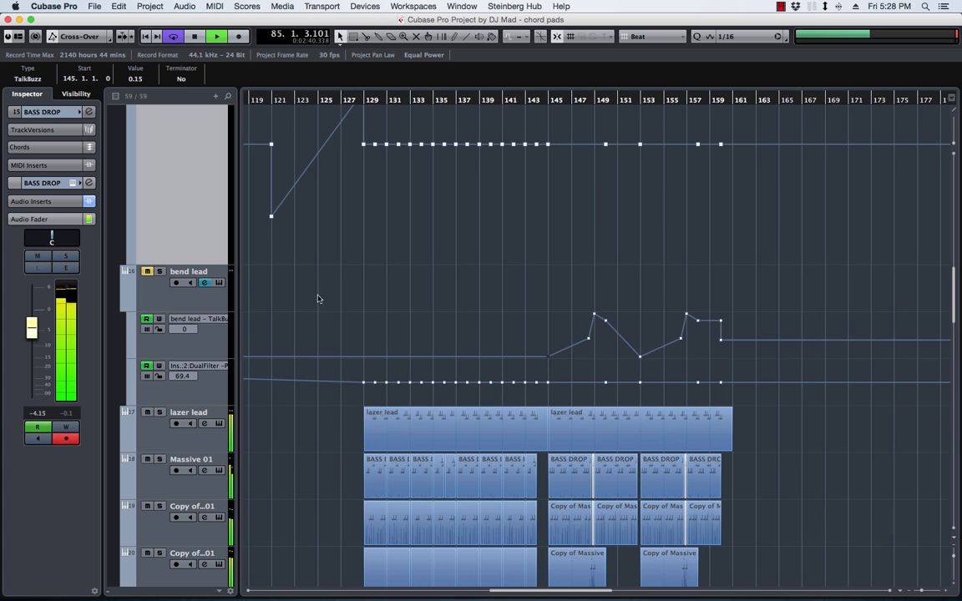
left_click_drag(318, 298, 723, 365)
scroll(762, 354, "right", 20)
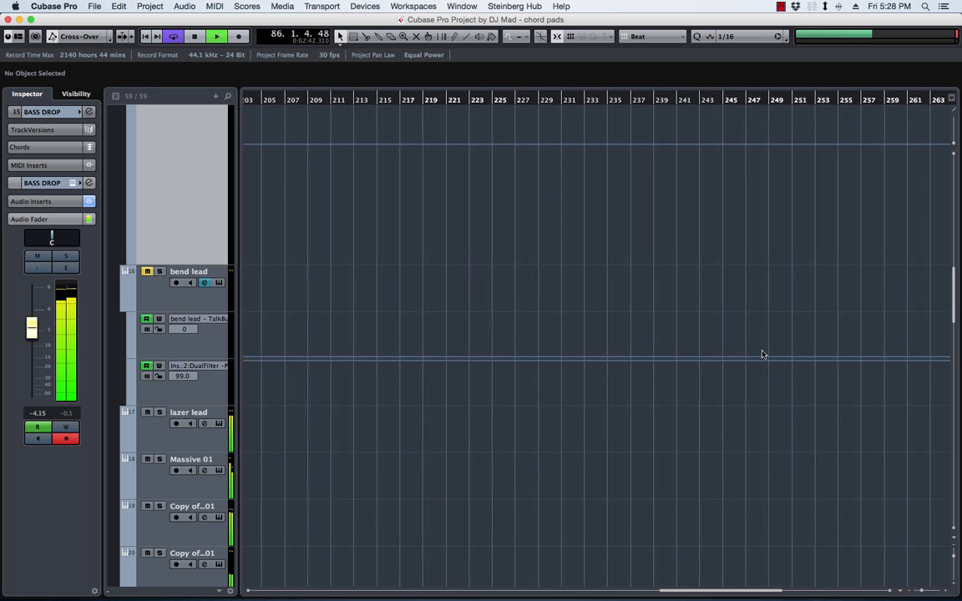
Step: Review the cleaned bend lead automation across the whole arrangement, playing from bar 41 and again from bar 33
scroll(762, 354, "left", 20)
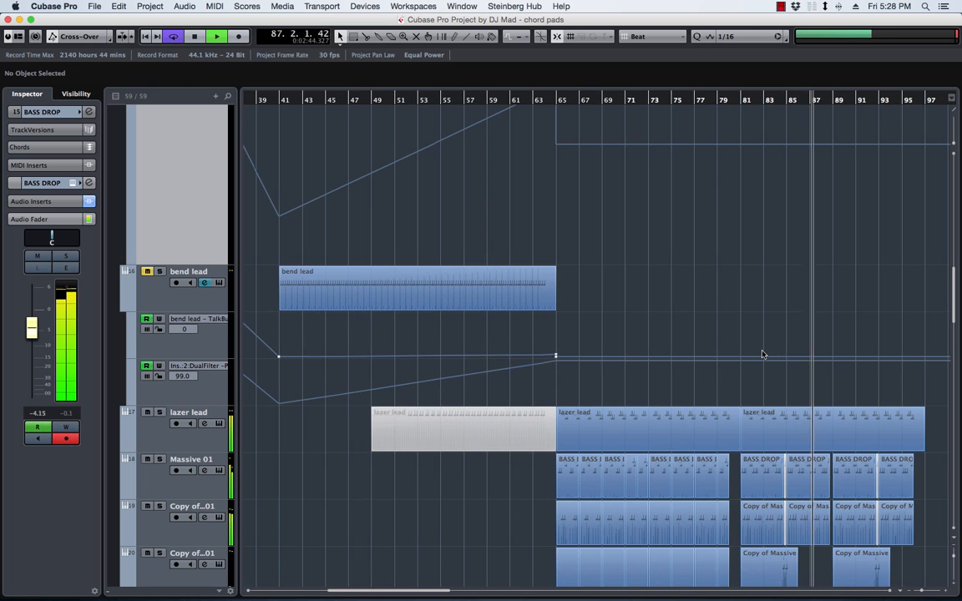
scroll(546, 319, "left", 5)
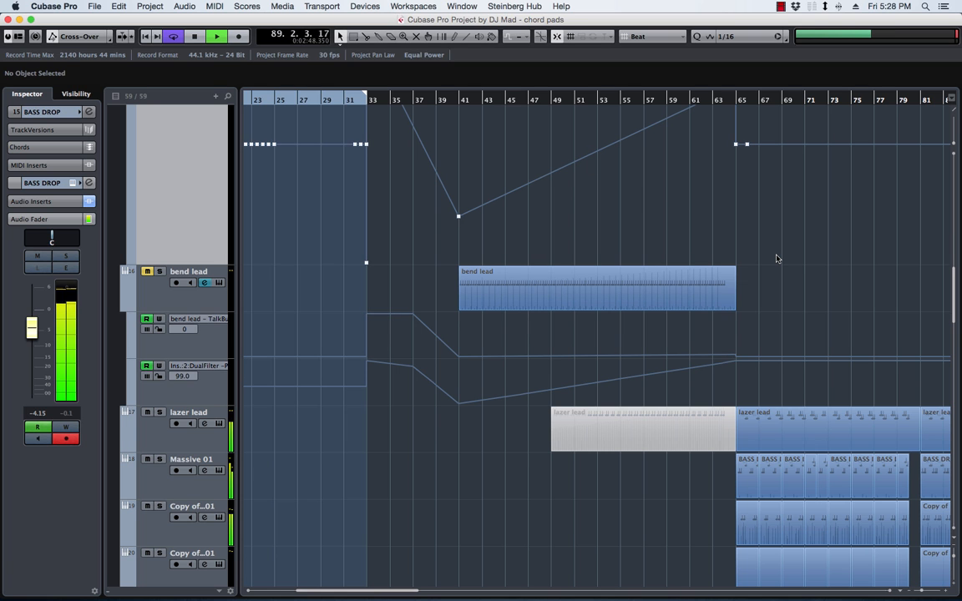
key("g")
key("g")
key("g")
key("g")
key("g")
key("g")
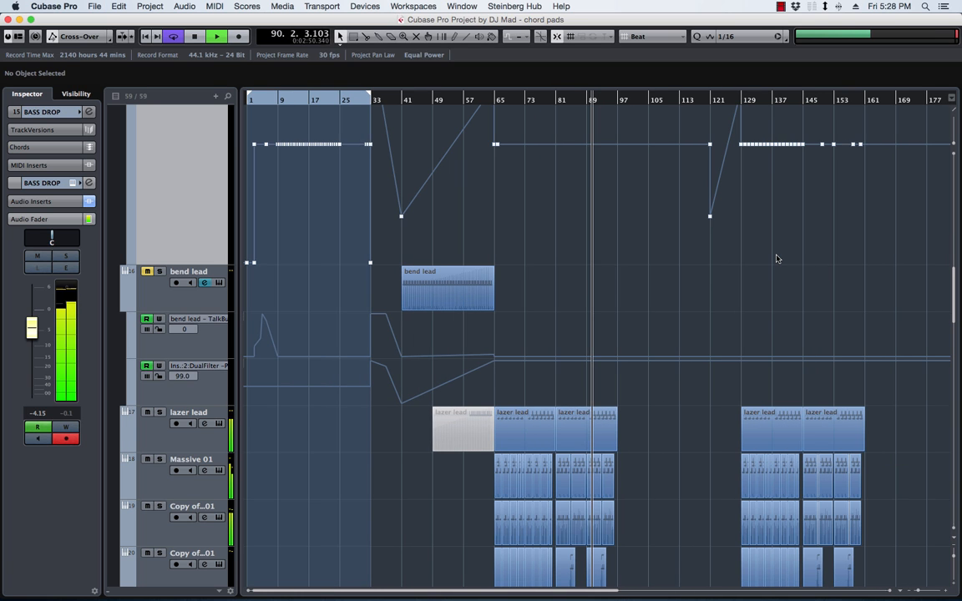
left_click(482, 99)
left_click(402, 99)
key("space")
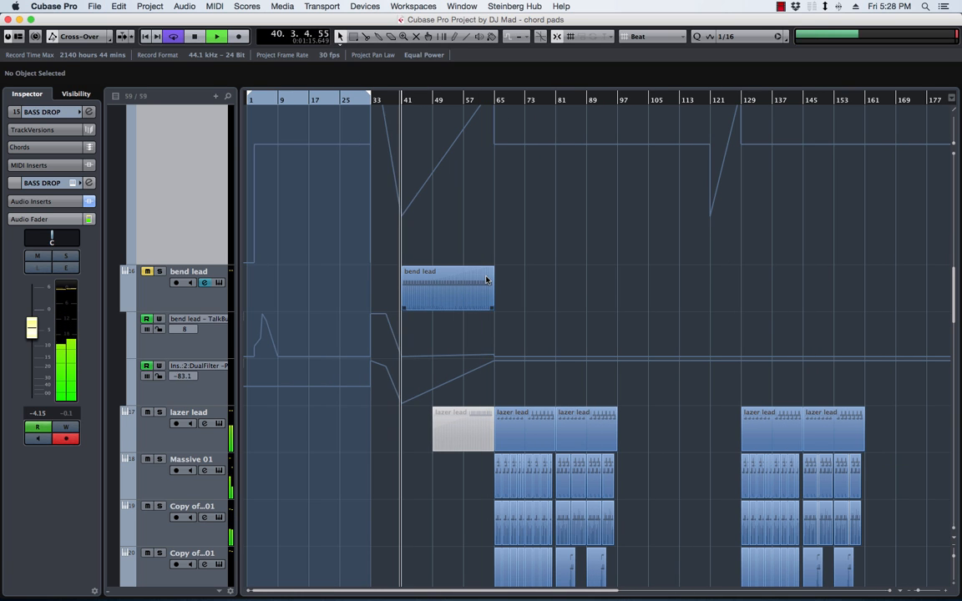
left_click(372, 99)
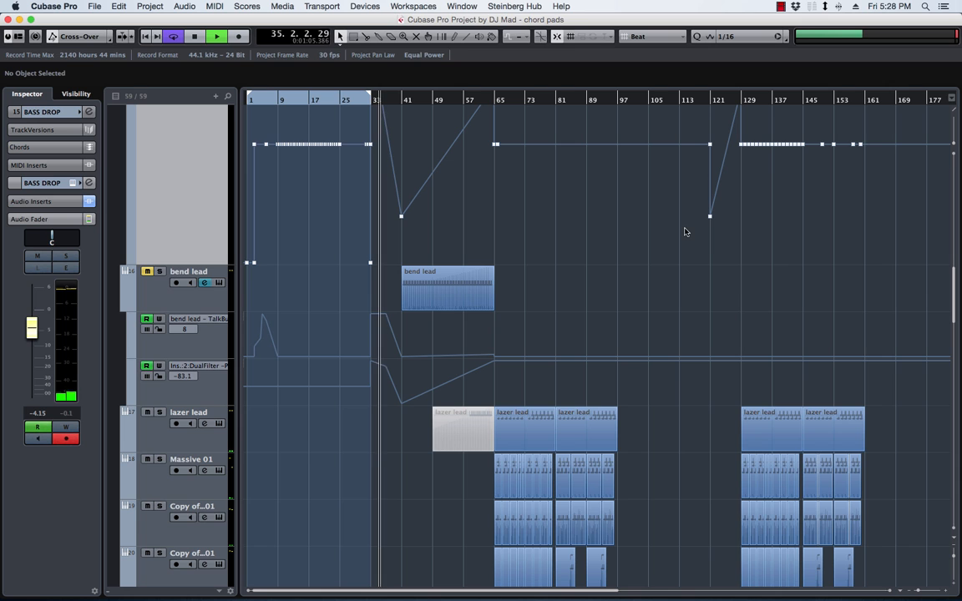
Step: Monitor the Stereo Out signal in the VPS Scope insert during playback, and close the scope after stopping
key("F3")
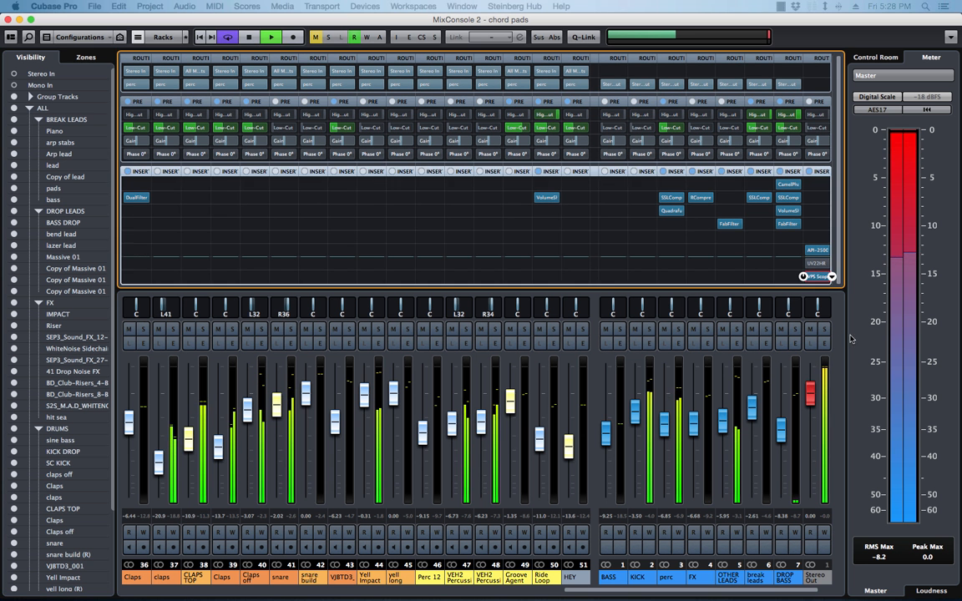
left_click_drag(961, 334, 273, 146)
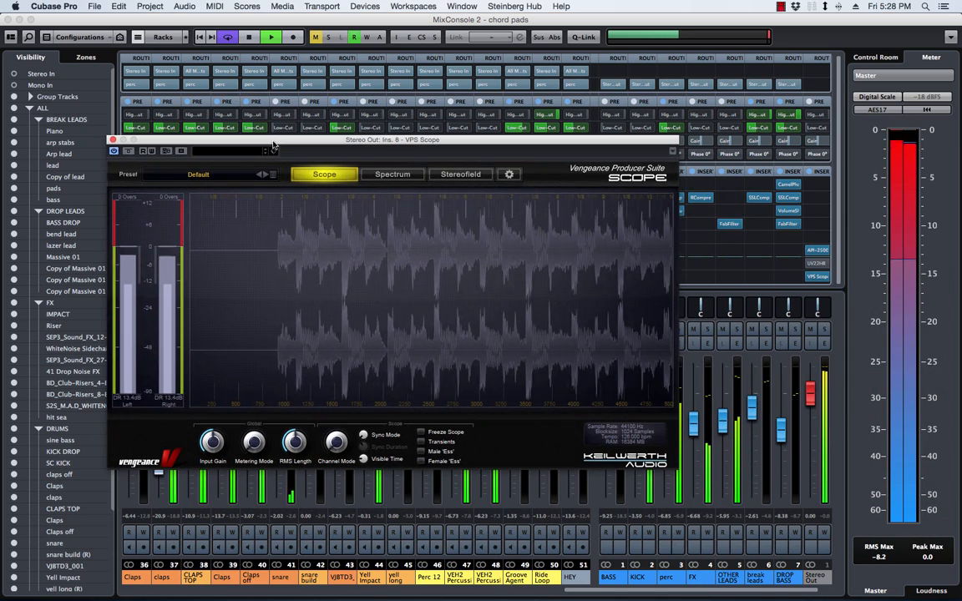
key("F3")
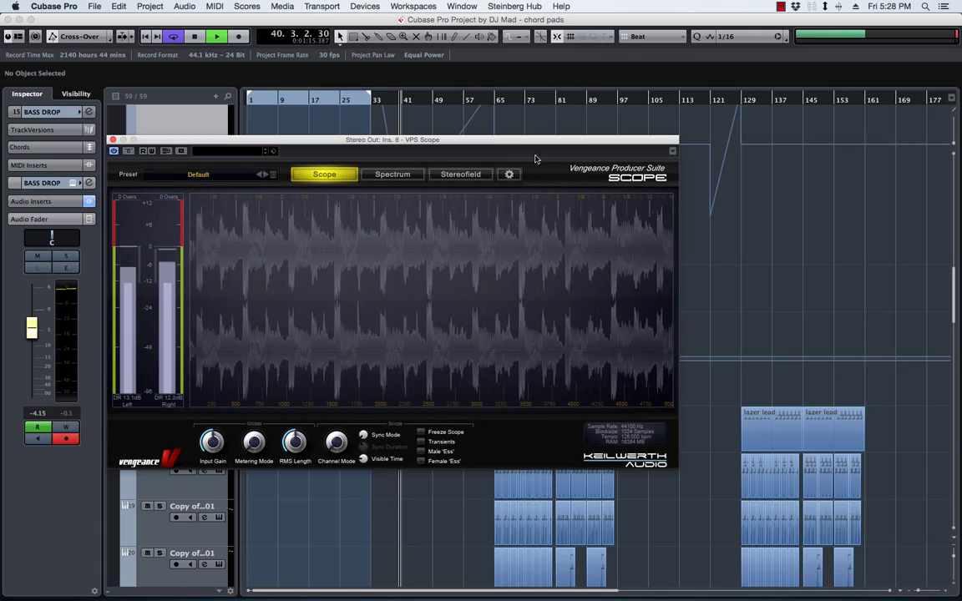
left_click_drag(482, 143, 472, 168)
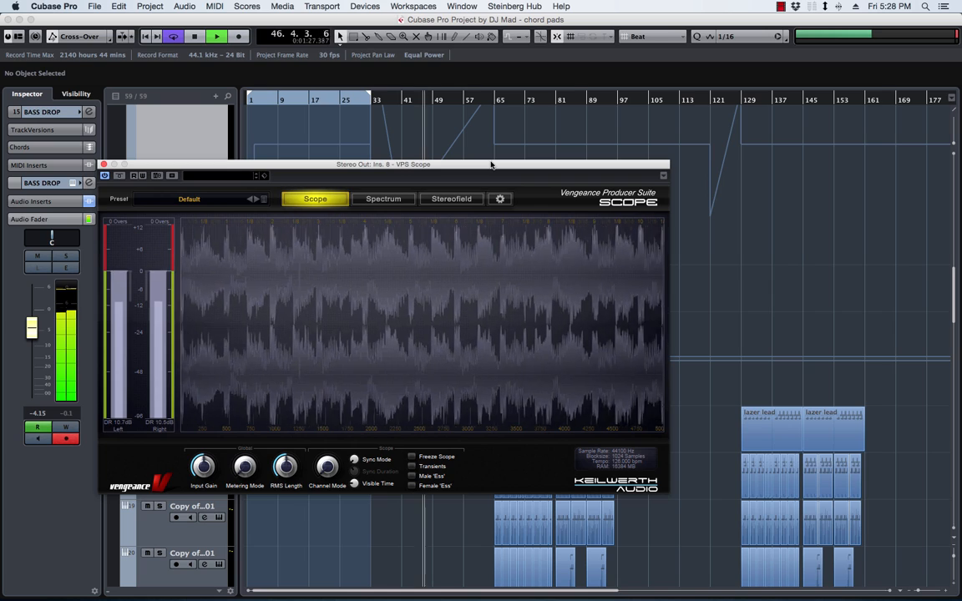
left_click_drag(491, 165, 714, 48)
scroll(434, 412, "down", 12)
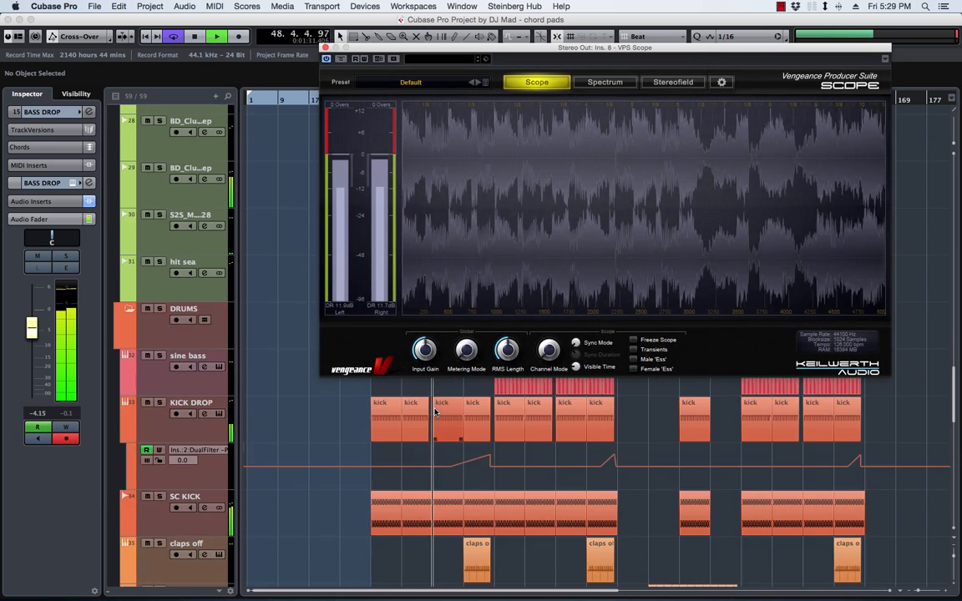
key("space")
left_click(326, 48)
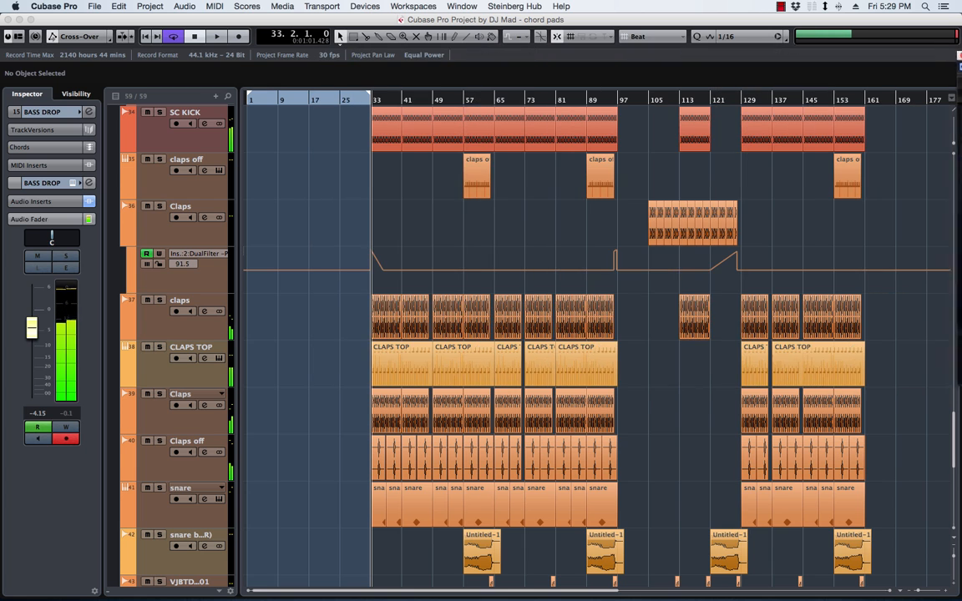
Step: Extend the Claps and Snares event at bar 41 to end just before bar 49, and play from about bar 46
left_click_drag(438, 104, 449, 338)
left_click_drag(431, 432, 448, 432)
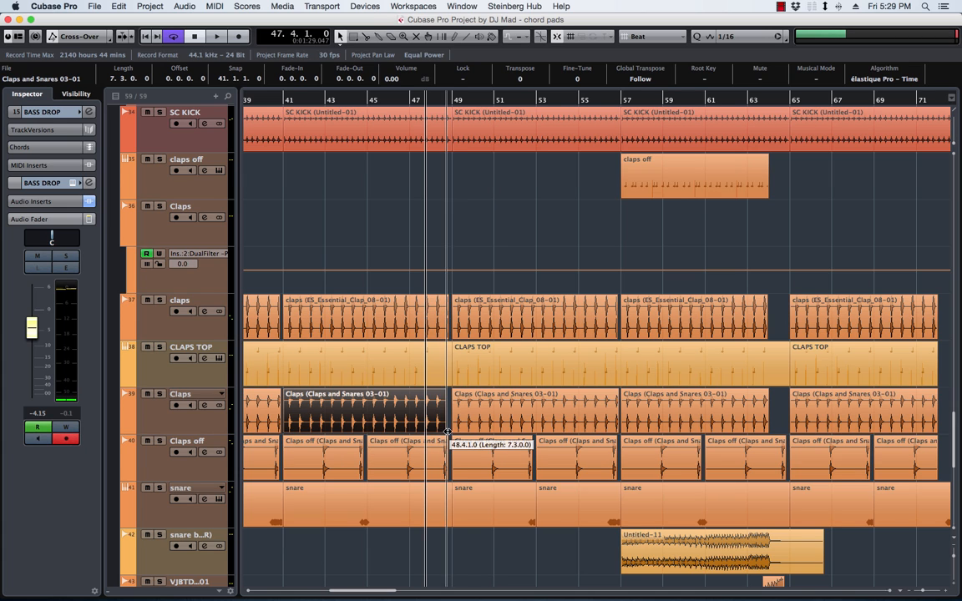
left_click(407, 100)
key("space")
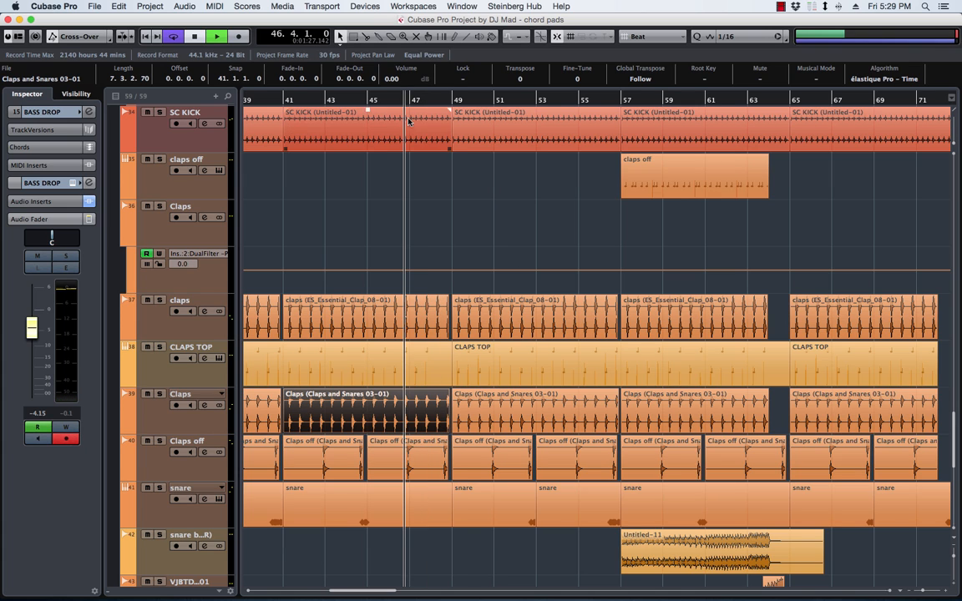
Step: Extend the KICK DROP event at bar 41 to end at bar 49, and replay from about bar 47
scroll(464, 386, "up", 2)
scroll(461, 377, "up", 5)
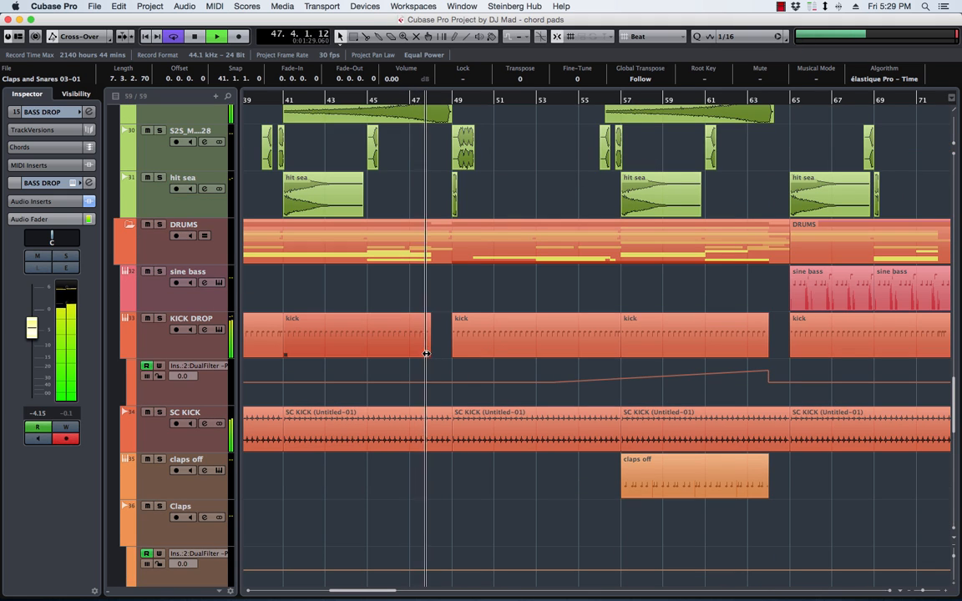
left_click_drag(441, 355, 452, 355)
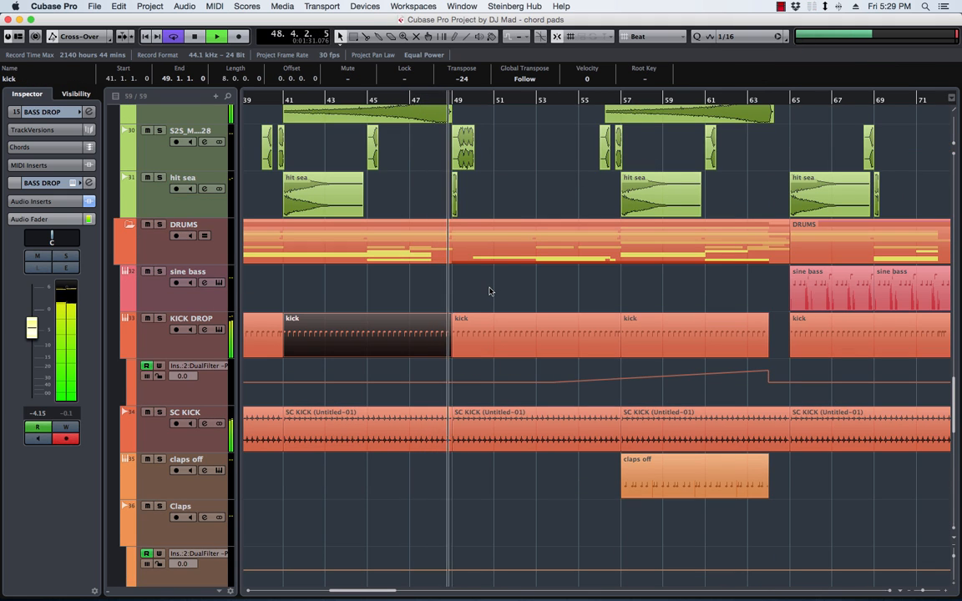
scroll(483, 287, "up", 2)
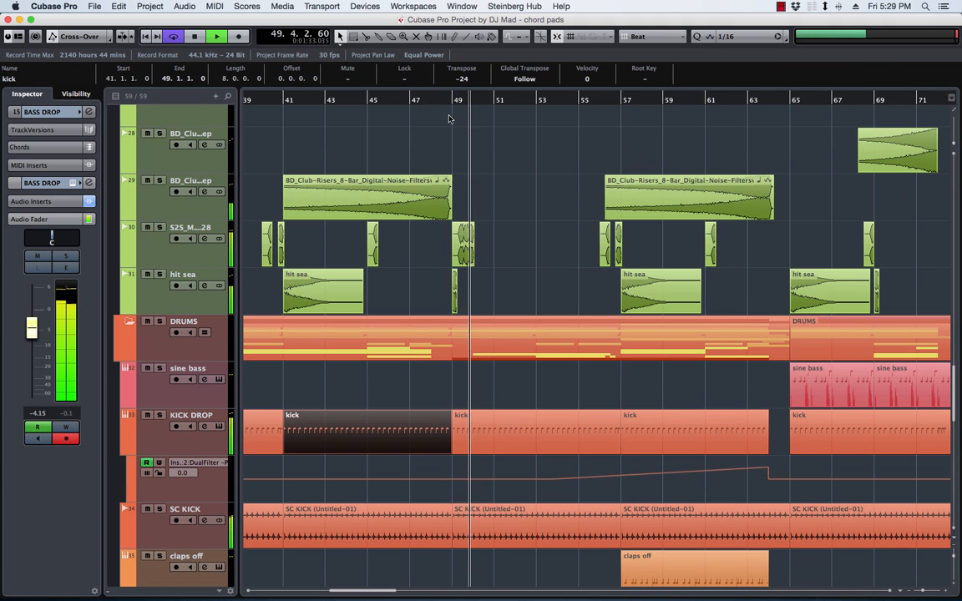
left_click(427, 101)
scroll(449, 402, "down", 8)
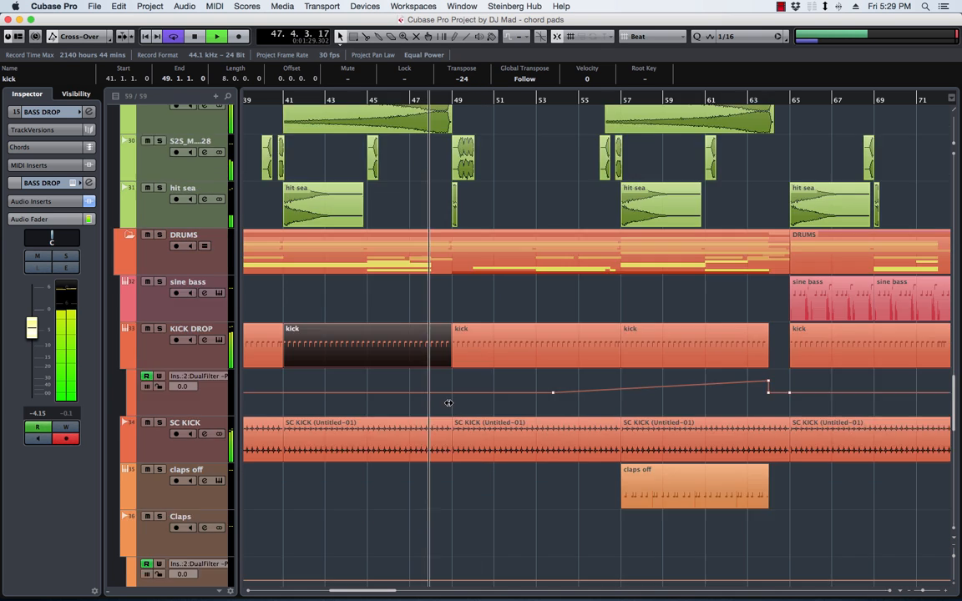
Step: Extend both VEH2 percussion loops at bar 47 to bar 49 and duplicate them four times to fill up to bar 57
scroll(448, 405, "down", 4)
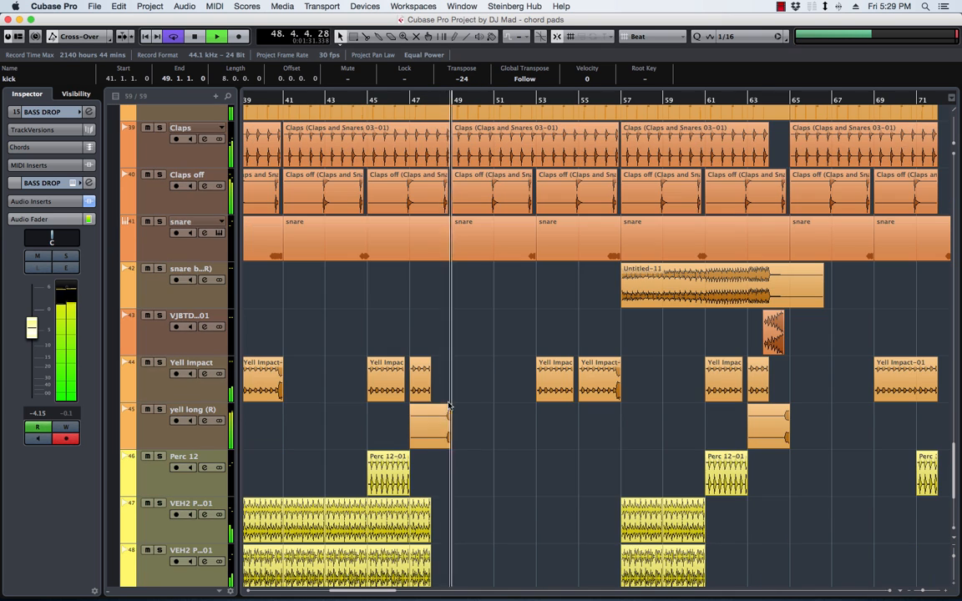
scroll(443, 514, "down", 3)
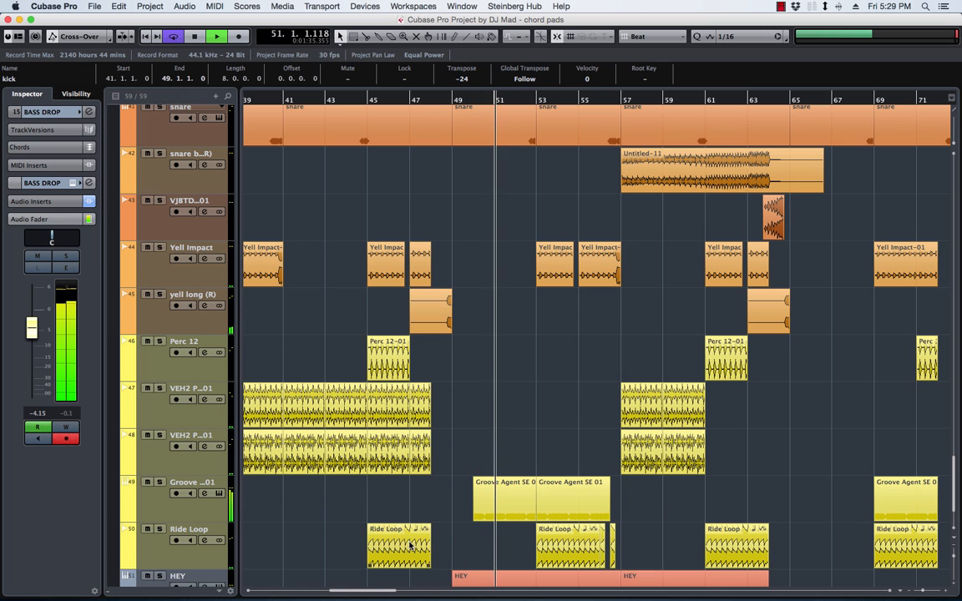
left_click_drag(431, 472, 453, 473)
left_click_drag(431, 426, 429, 455)
key("super+d")
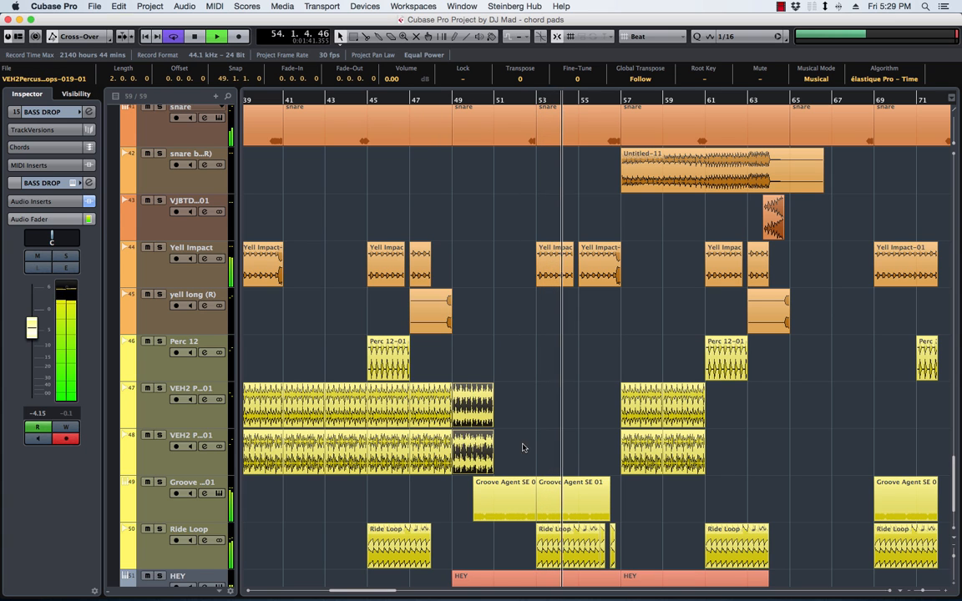
key("super+d")
key("super+d")
key("super+d")
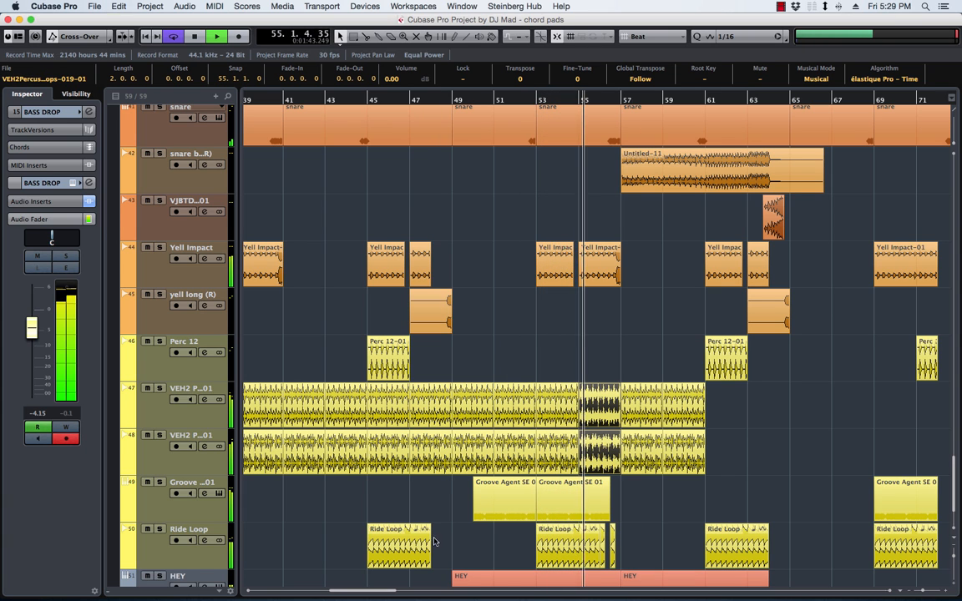
Step: Move the bar 45 Ride Loop to bar 49 with a four-bar length, and delete the Ride Loop pieces between bars 53 and 57
left_click_drag(400, 542, 535, 567)
left_click(561, 554)
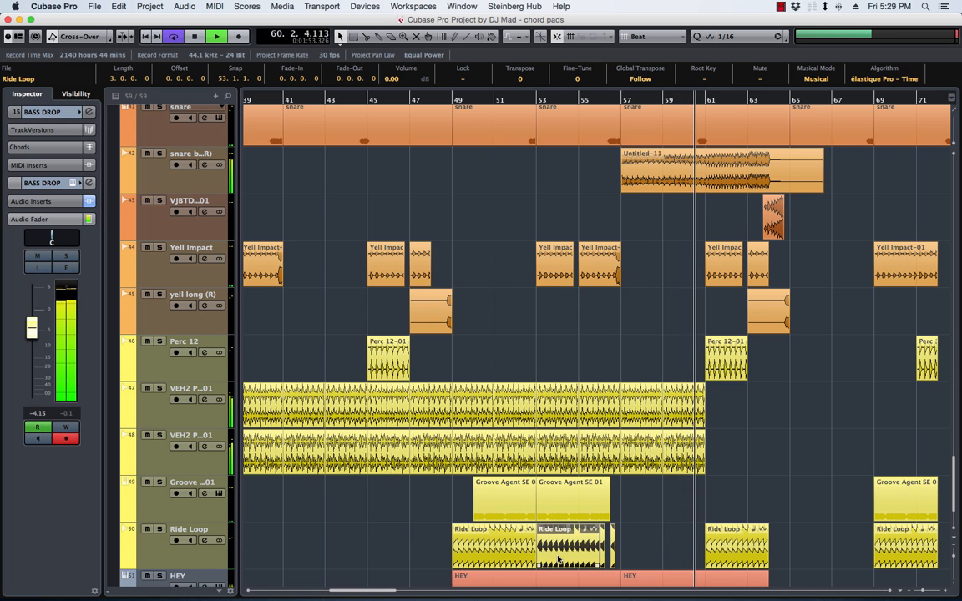
key("Delete")
Step: Duplicate the four-bar Ride Loop at bar 49 twice to fill up to bar 61, and play from about bar 47
left_click(485, 547)
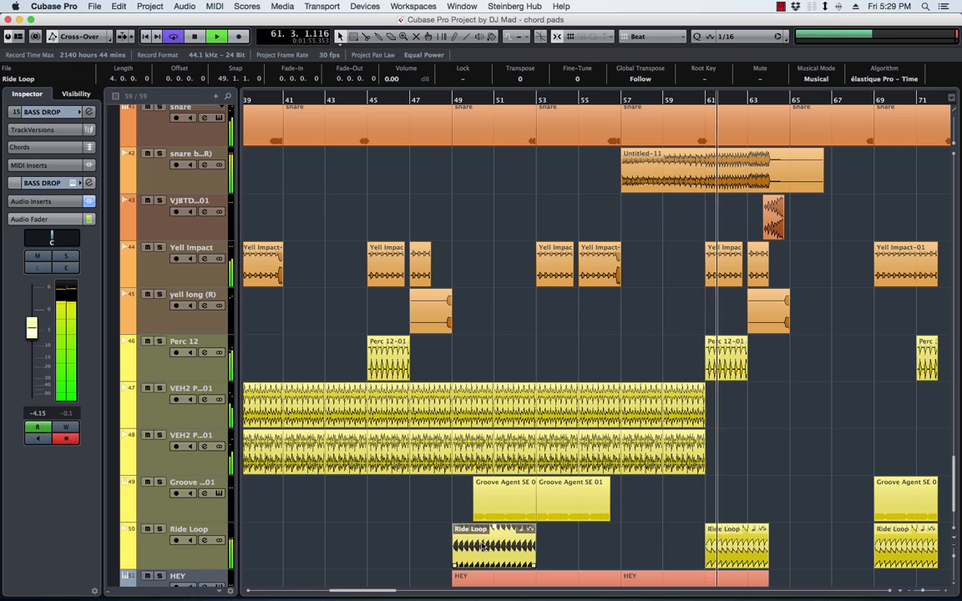
key("super+d")
key("super+d")
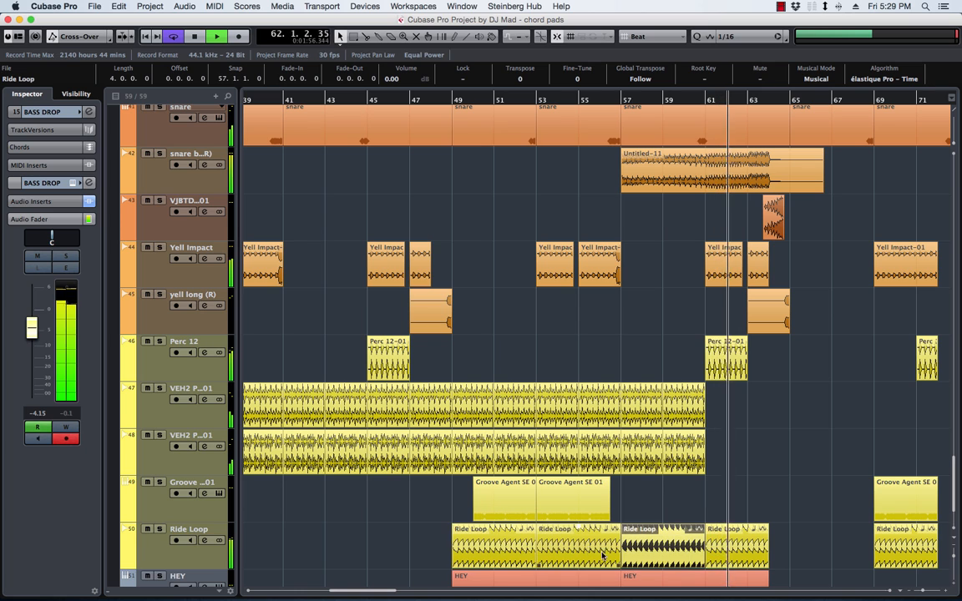
left_click(415, 103)
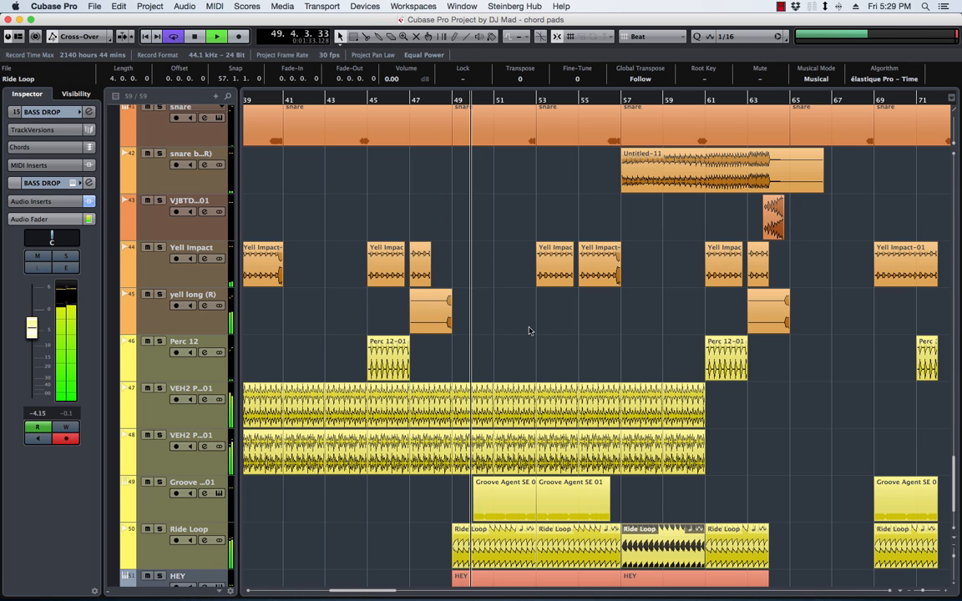
scroll(516, 335, "left", 3)
scroll(660, 341, "right", 1)
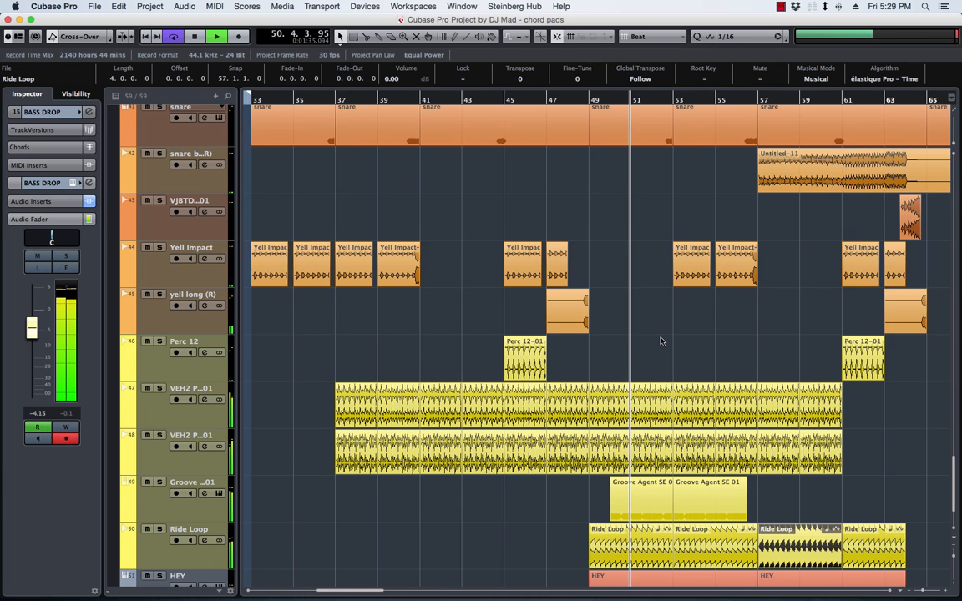
Step: Shorten the Yell Impact event at bar 55 to a length of 1.3.0.0 and copy it to bars 57 and 59
scroll(661, 341, "right", 1)
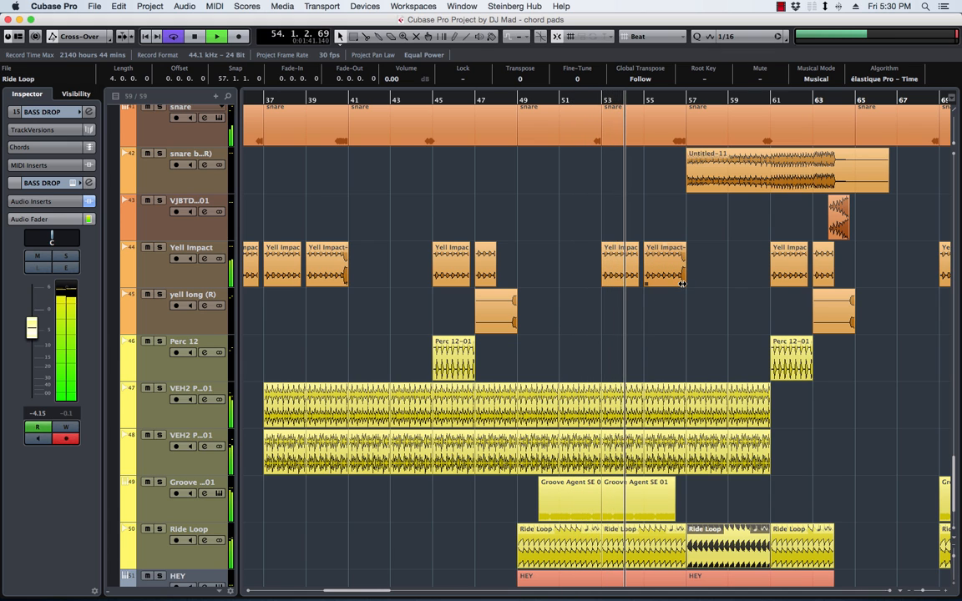
left_click_drag(682, 284, 678, 288)
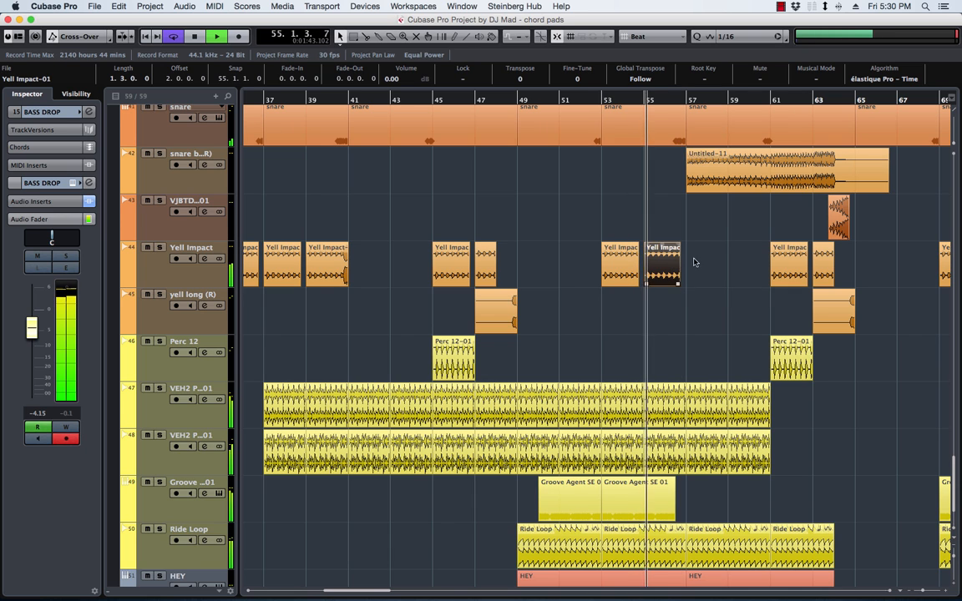
left_click(691, 262)
left_click(607, 281)
left_click(713, 253)
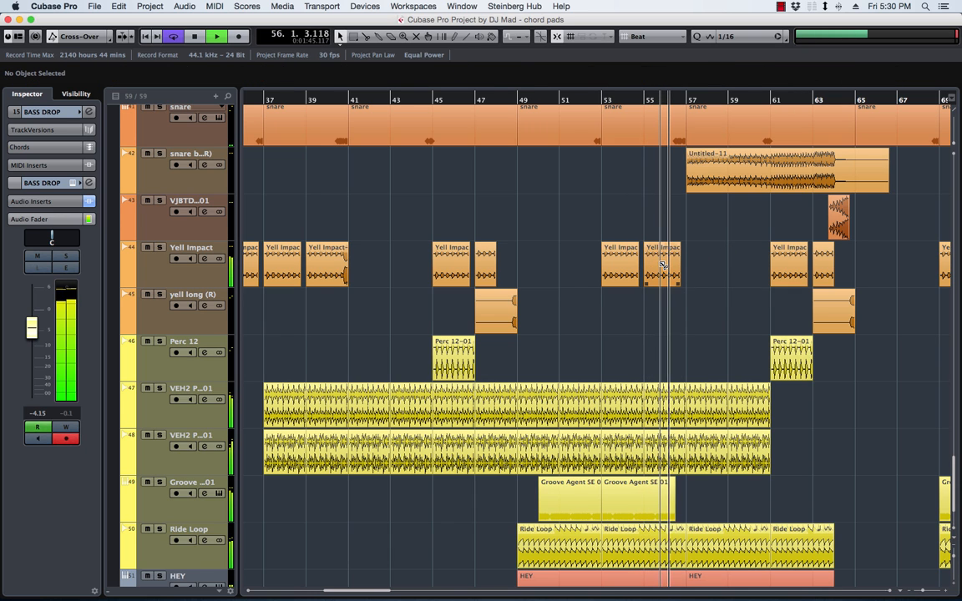
left_click_drag(701, 265, 745, 266)
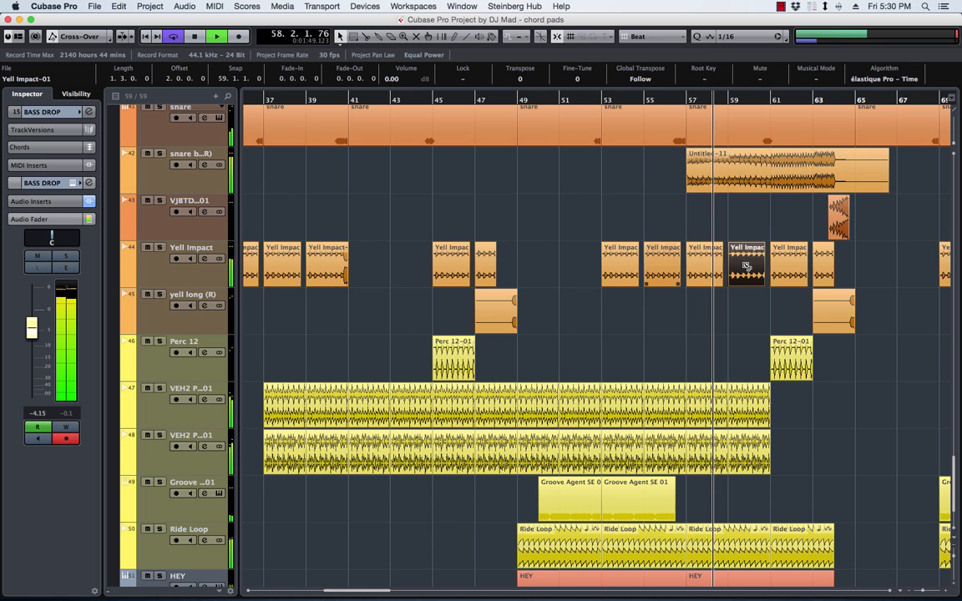
scroll(715, 282, "right", 5)
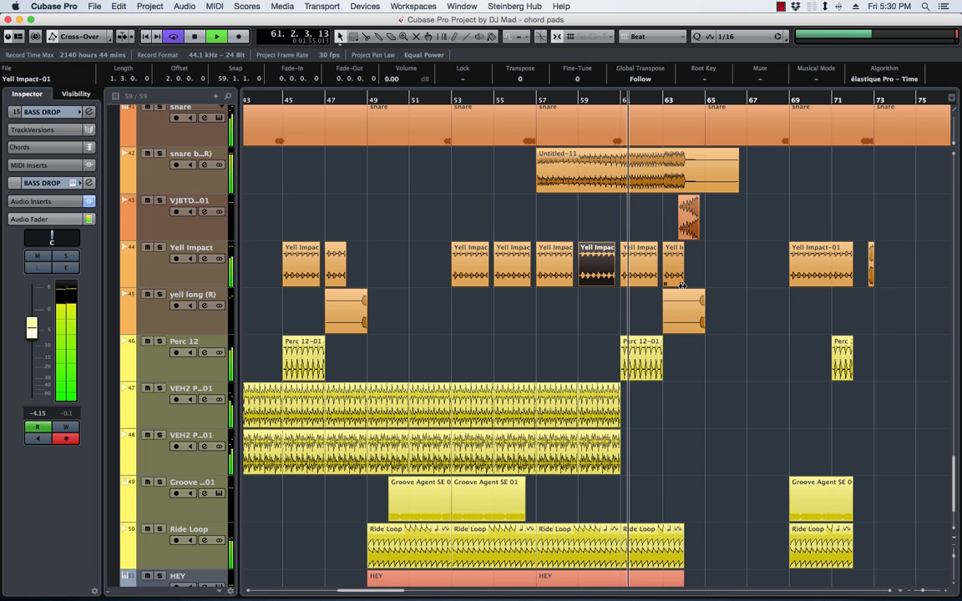
Step: Extend the Yell Impact event at bar 63 to bar 65 and delete the yell long event at bar 63
left_click_drag(682, 285, 704, 288)
left_click(699, 312)
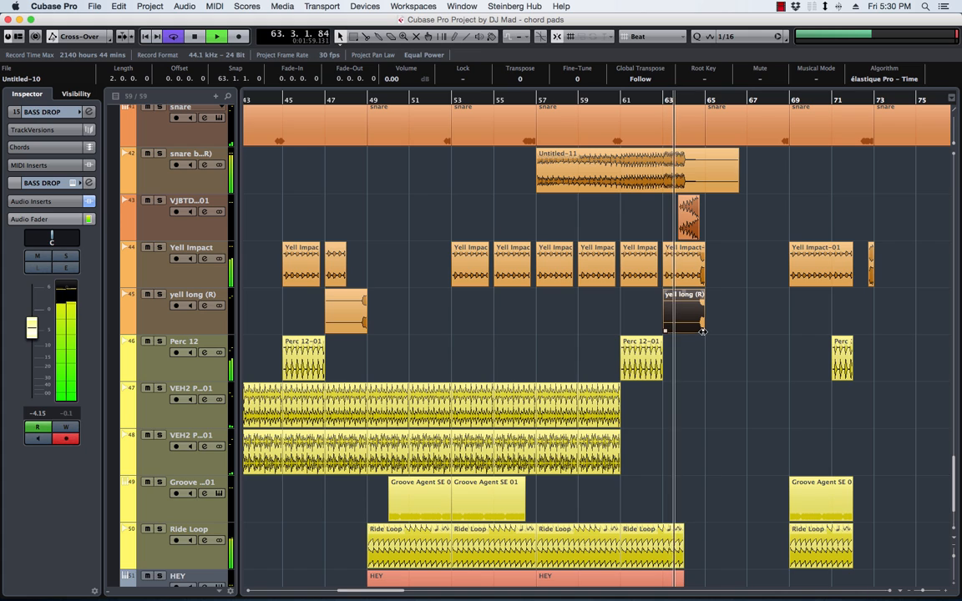
key("Delete")
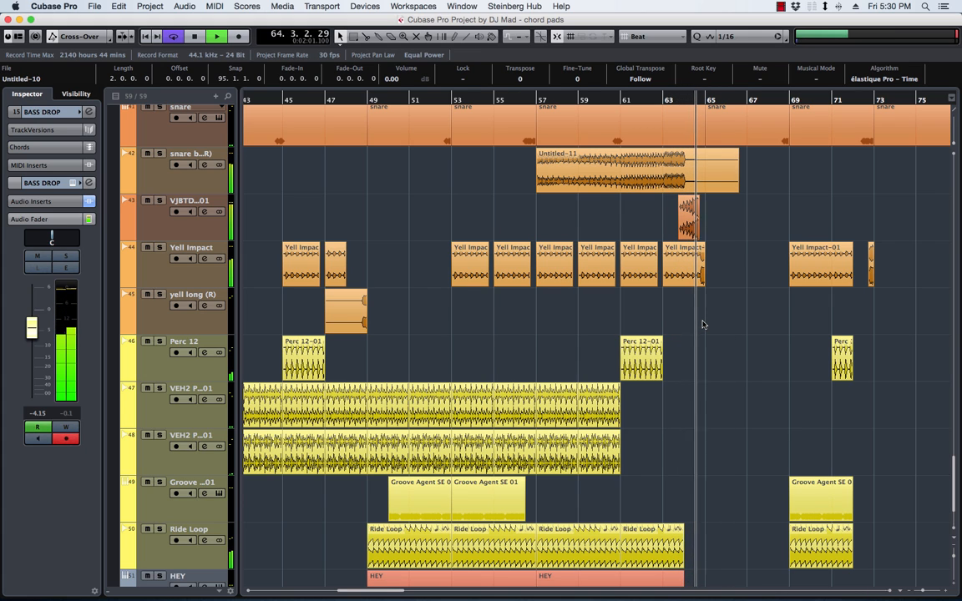
left_click(690, 181)
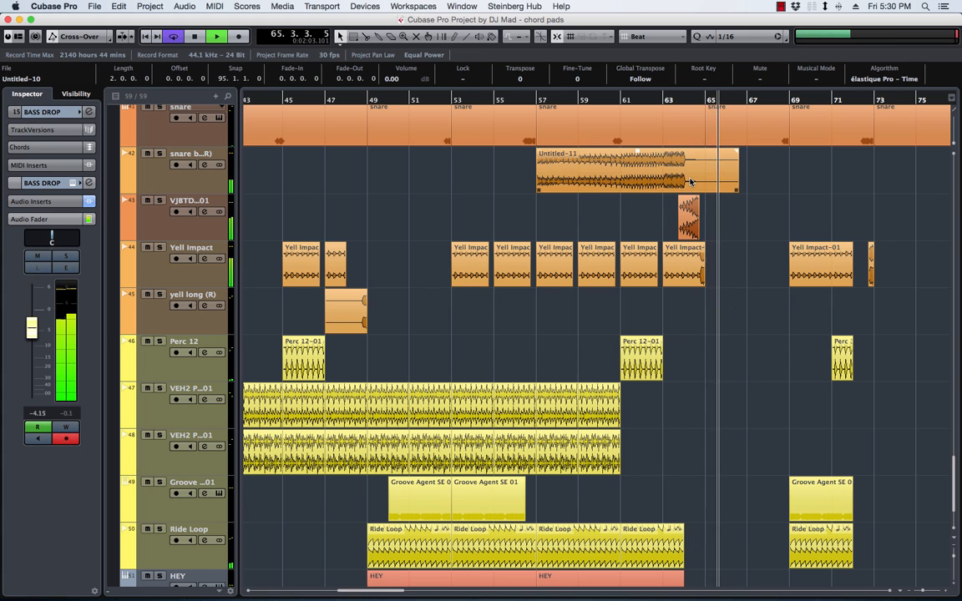
Step: Split the bar 63 Yell Impact event at 63.4 and trim the second piece to a 0.1.0.0 length starting at 64.4.1.0
left_click(644, 99)
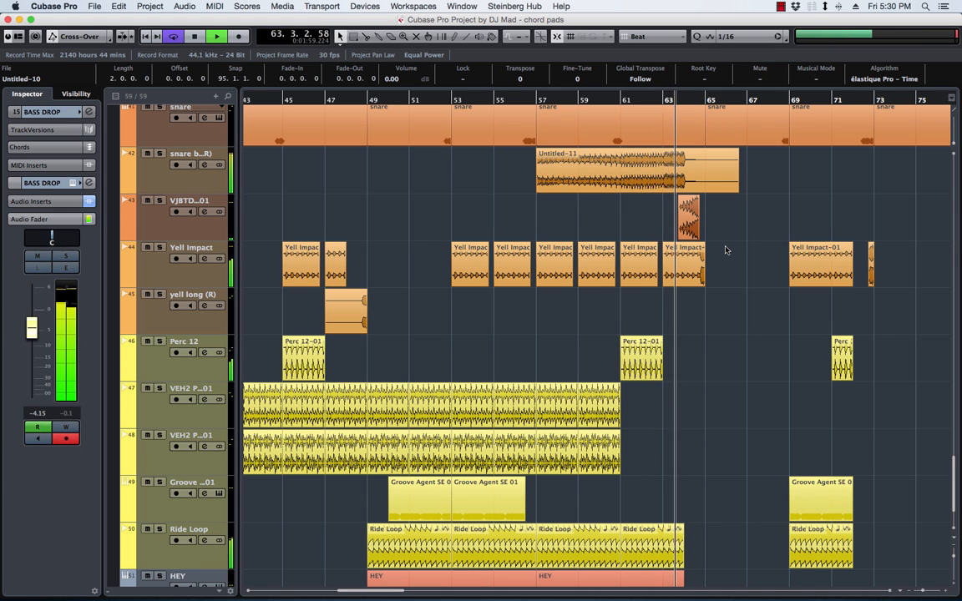
left_click(700, 252)
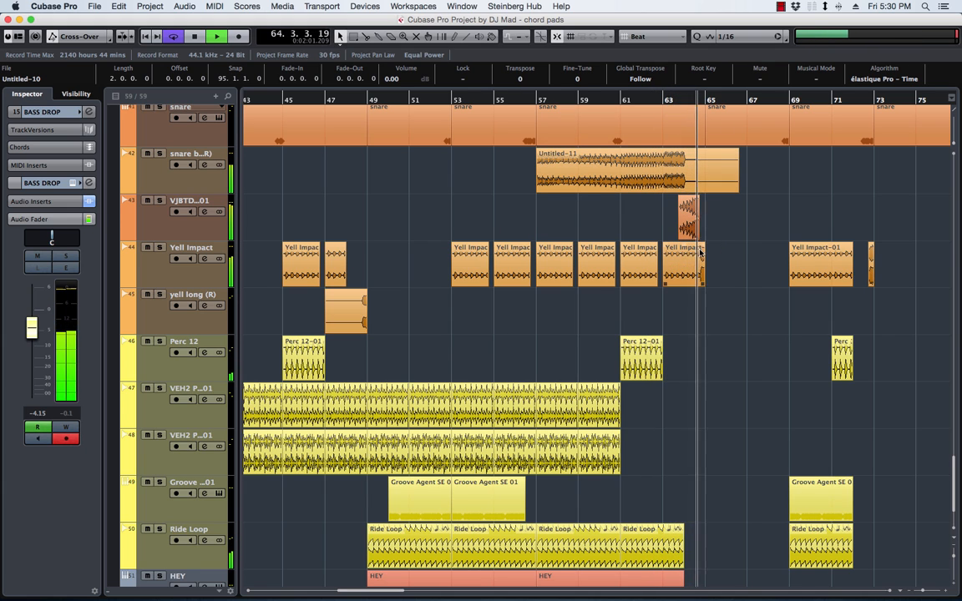
left_click(677, 274, "alt")
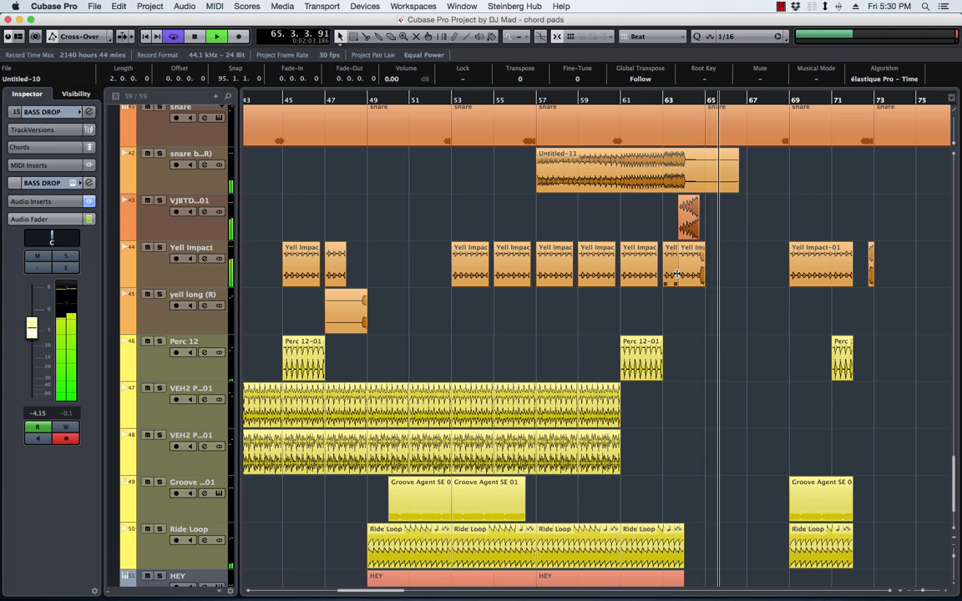
left_click_drag(678, 274, 700, 286)
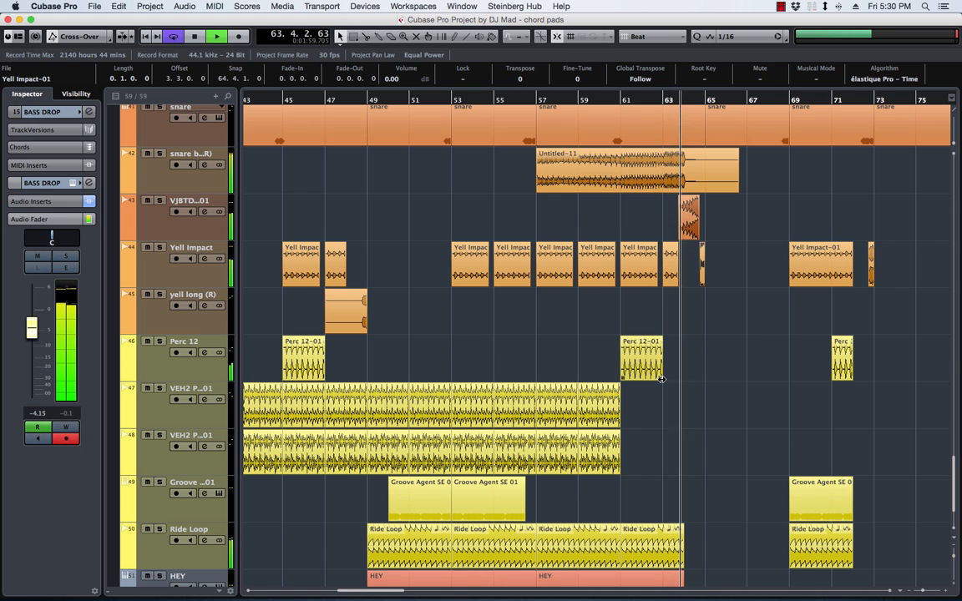
Step: Extend the Perc 12 event at bar 61 and trim the bar 61 Ride Loop, both to a length of 2.3.0.0
left_click_drag(661, 377, 674, 379)
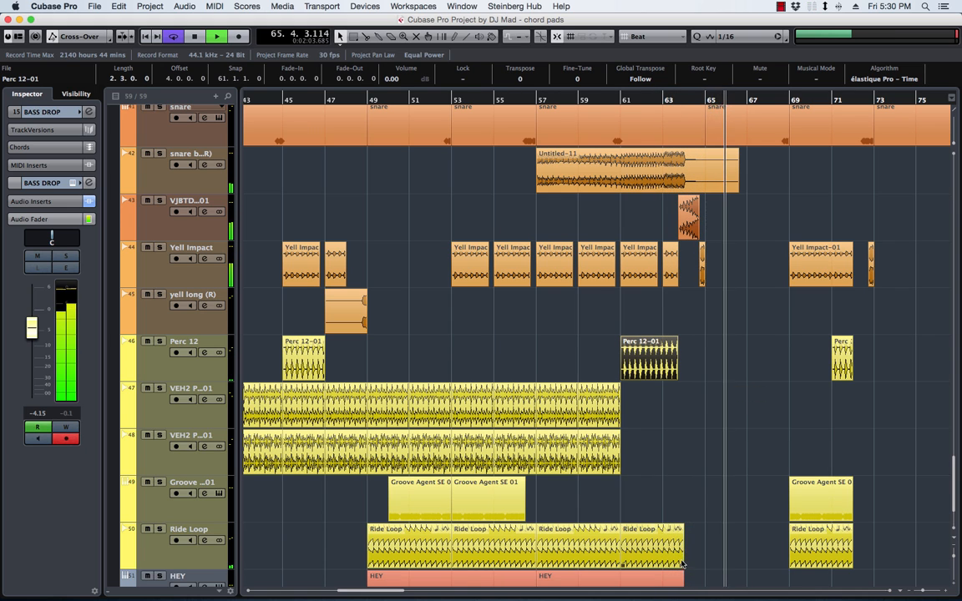
left_click_drag(683, 564, 676, 566)
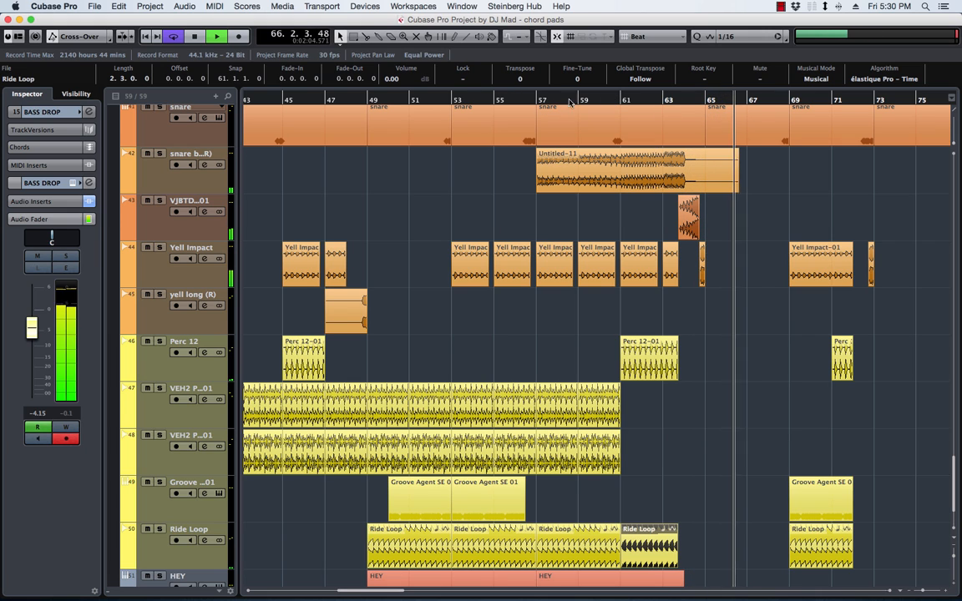
Step: Play the build from about bar 51, stop, and restart playback from bar 33
left_click(424, 99)
scroll(559, 205, "left", 5)
scroll(560, 205, "up", 1)
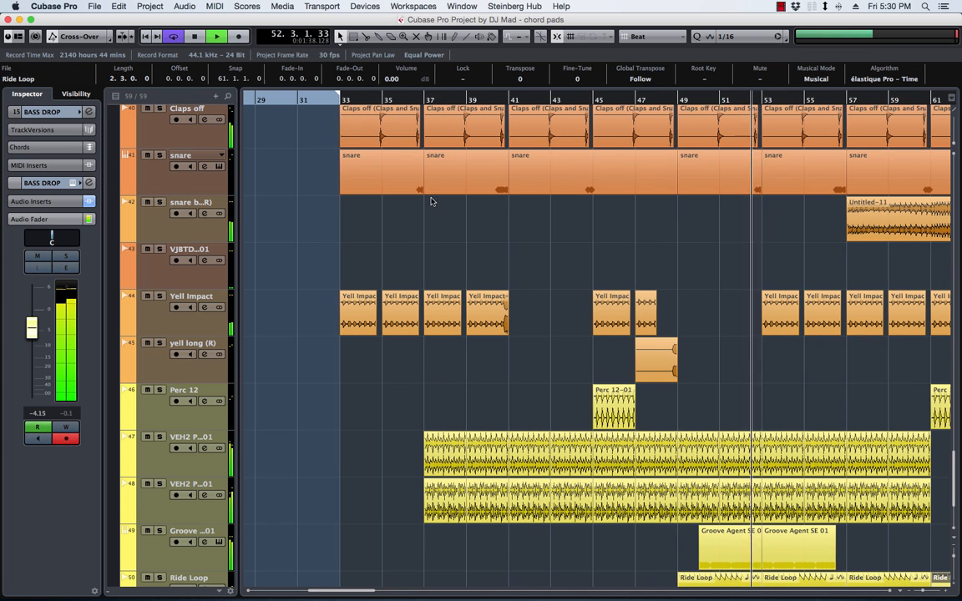
key("space")
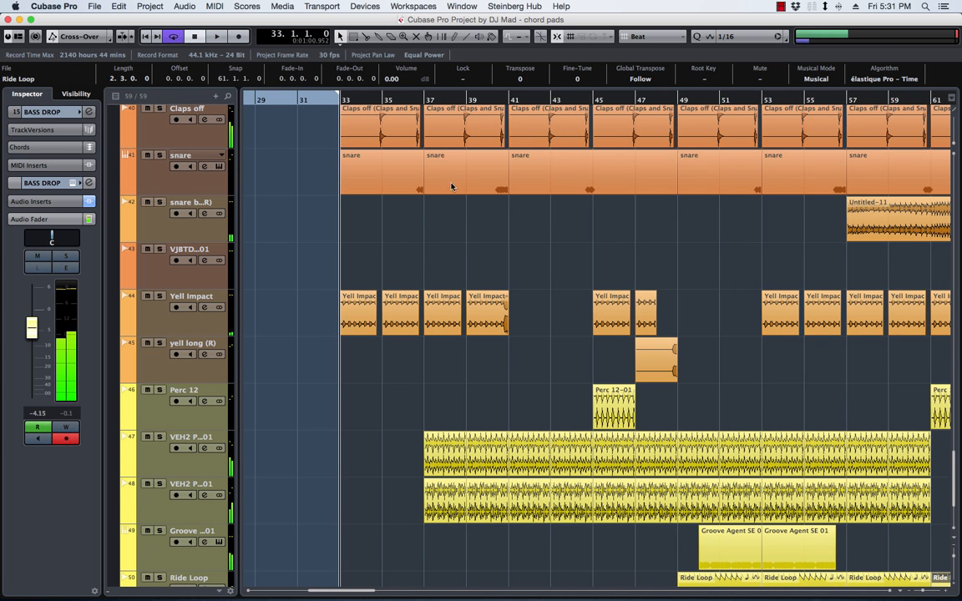
key("space")
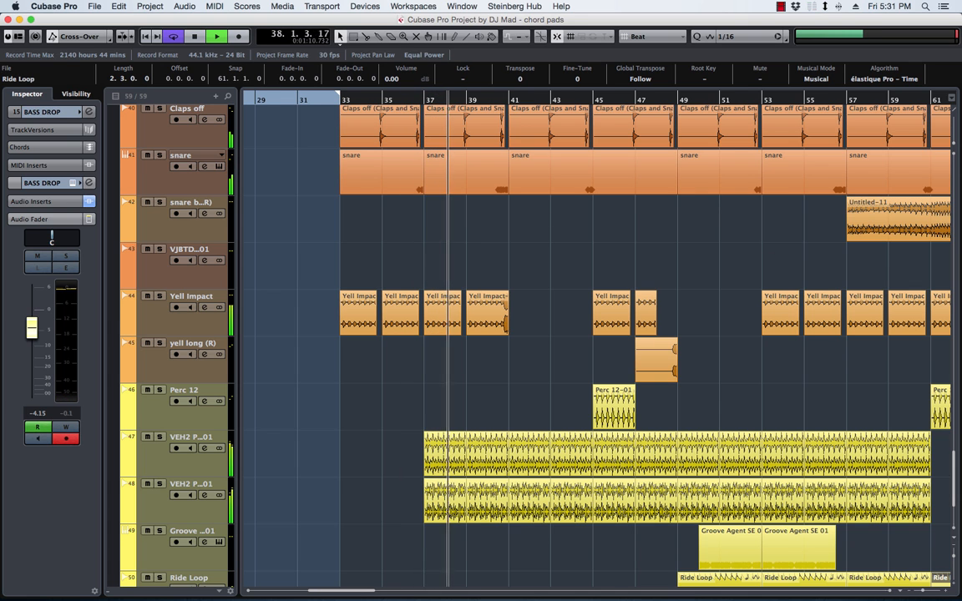
Step: Watch the Stereo Out waveform in the VPS Scope window during playback, and move the window out of the project view
left_click_drag(472, 182, 449, 204)
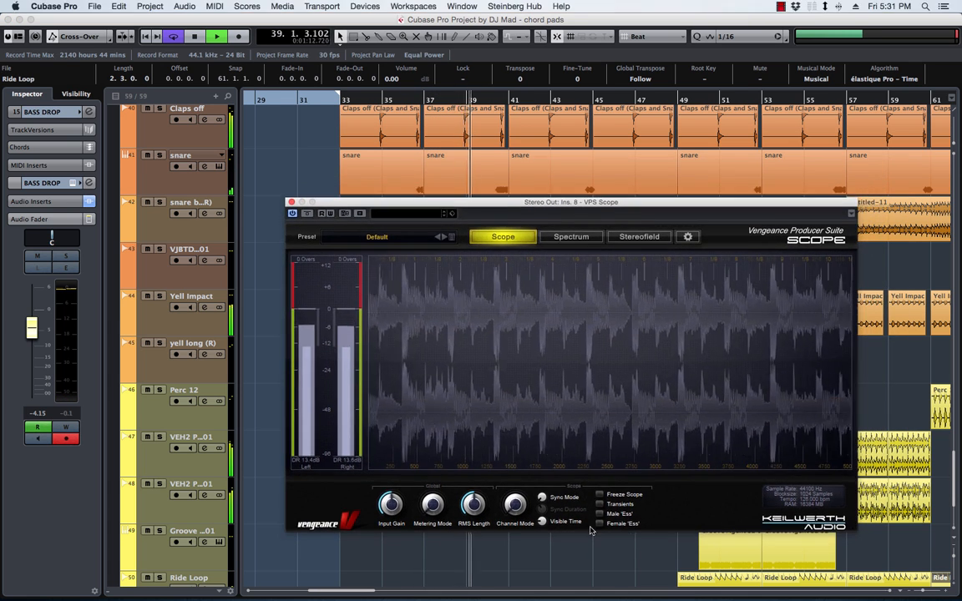
mouse_move(544, 502)
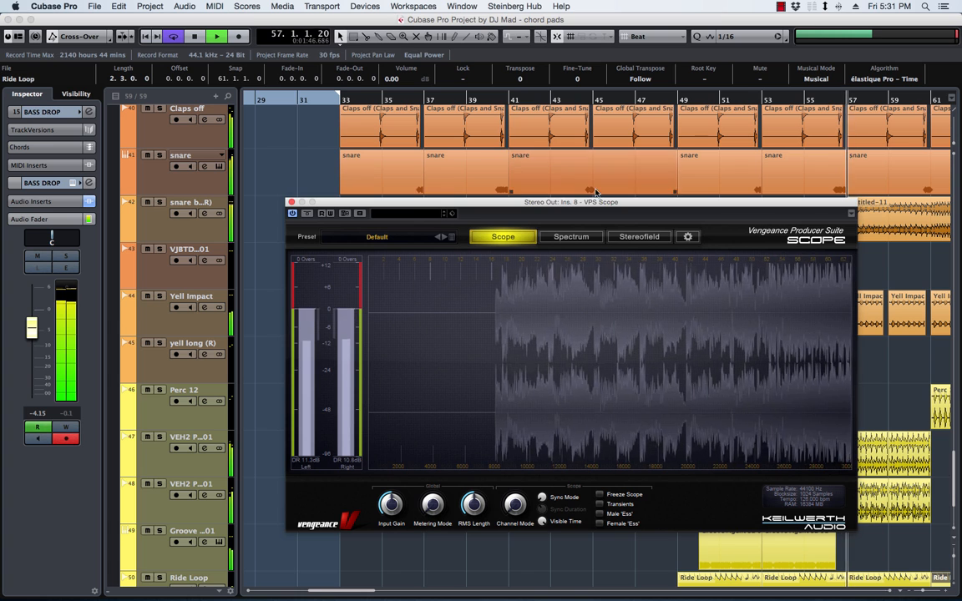
left_click_drag(600, 203, 542, 224)
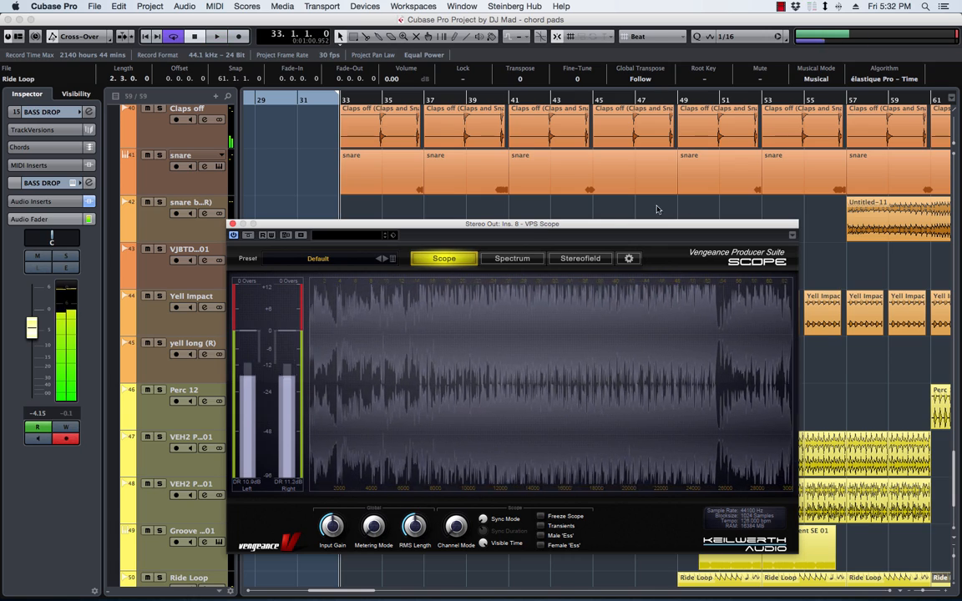
left_click_drag(540, 226, 961, 211)
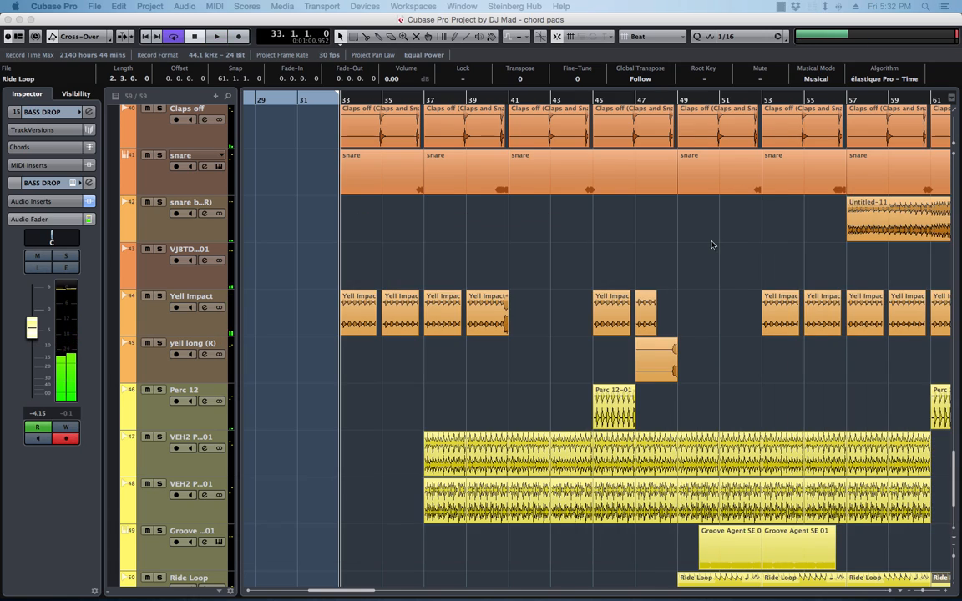
Step: Zoom out the arrangement and play from about bar 87 while examining the lazer lead, BASS DROP and Copy of lead tracks
scroll(712, 243, "right", 5)
scroll(712, 243, "up", 4)
scroll(712, 242, "up", 6)
scroll(712, 242, "right", 2)
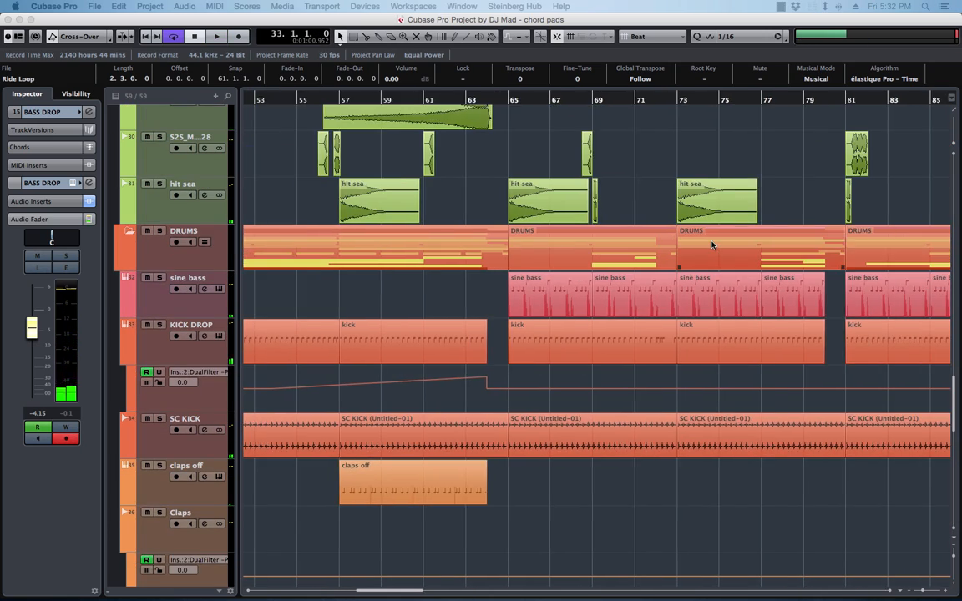
key("g")
key("g")
key("g")
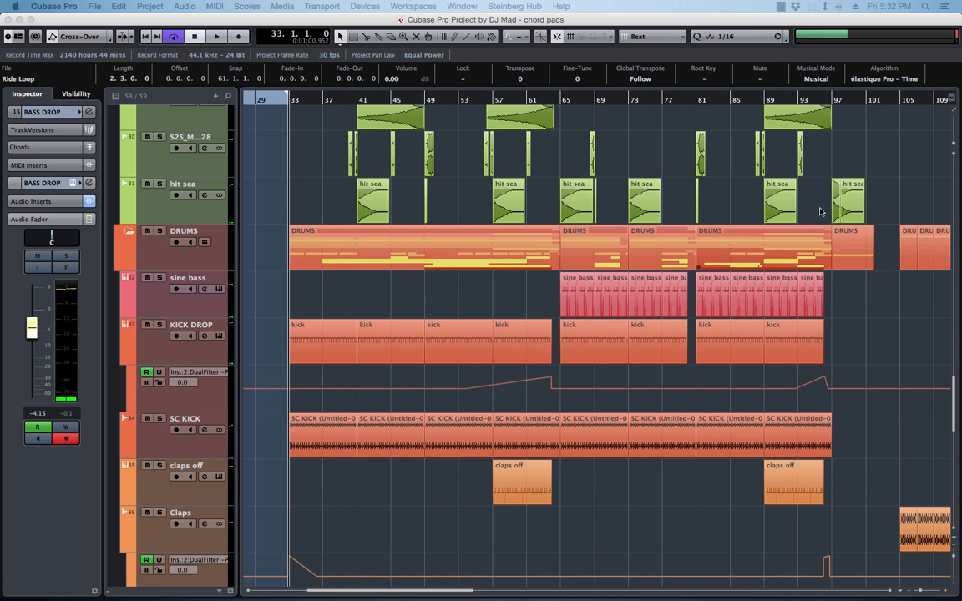
scroll(727, 172, "right", 5)
scroll(599, 143, "up", 8)
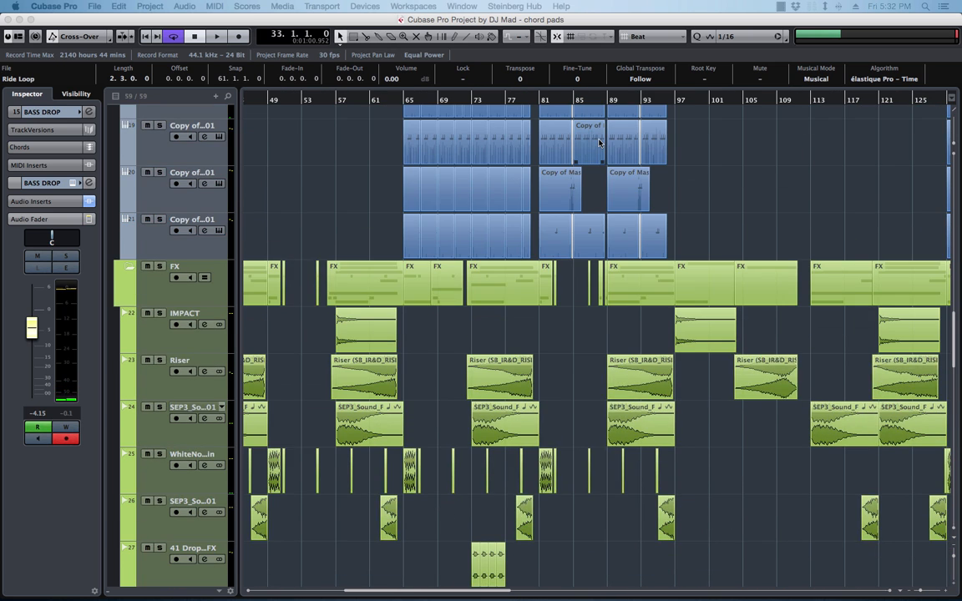
scroll(599, 143, "up", 5)
double_click(600, 100)
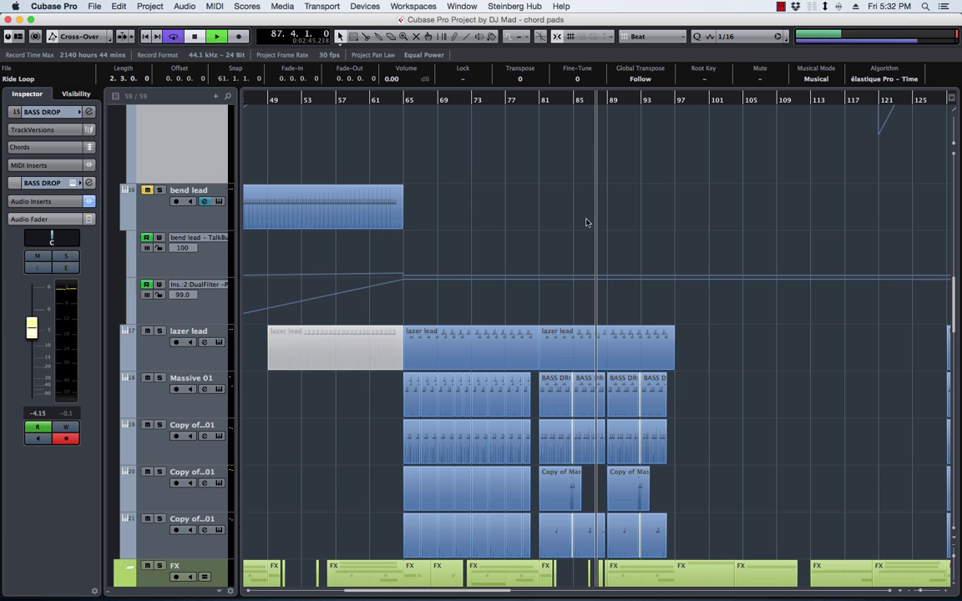
left_click(160, 332)
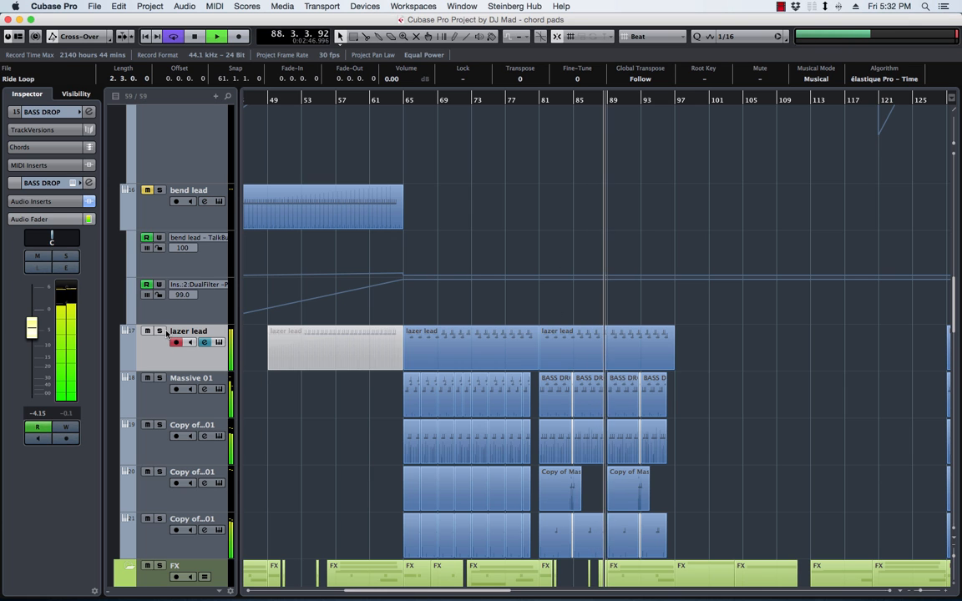
scroll(486, 285, "up", 8)
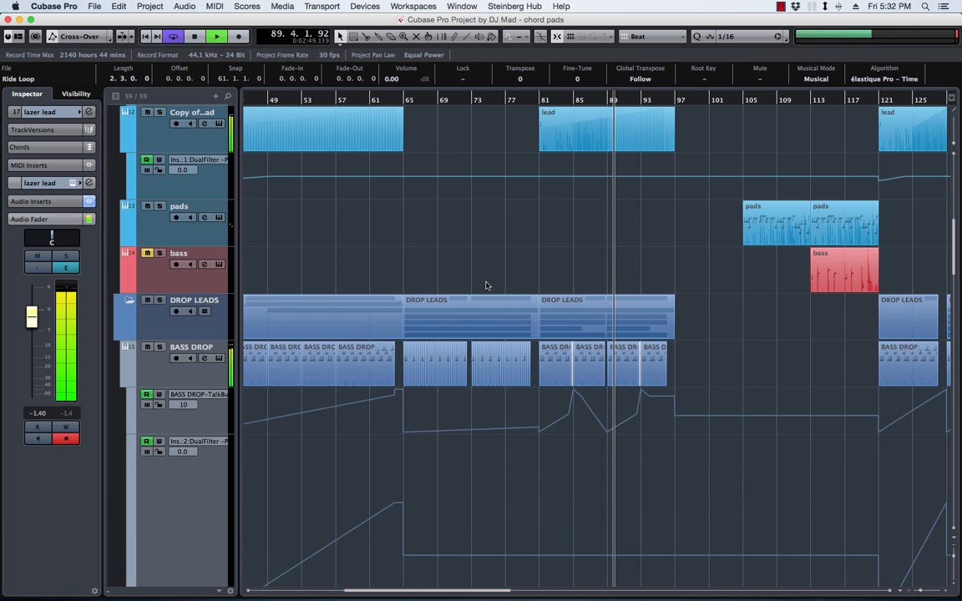
scroll(613, 372, "up", 5)
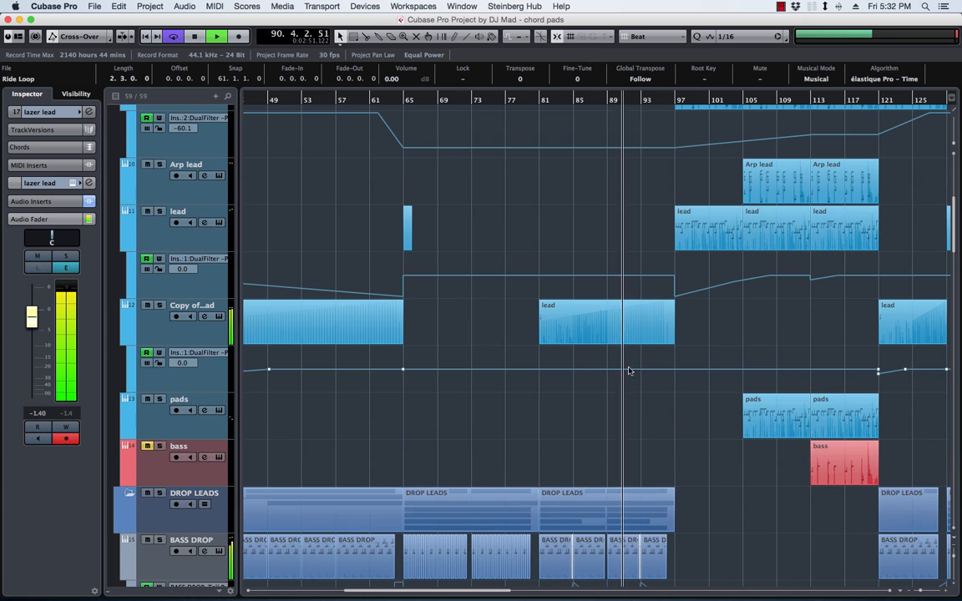
key("space")
Step: Ramp the Copy of lead DualFilter automation up from bar 89 to 99.0 at bar 99, dropping straight back to 0.0
left_click(209, 378)
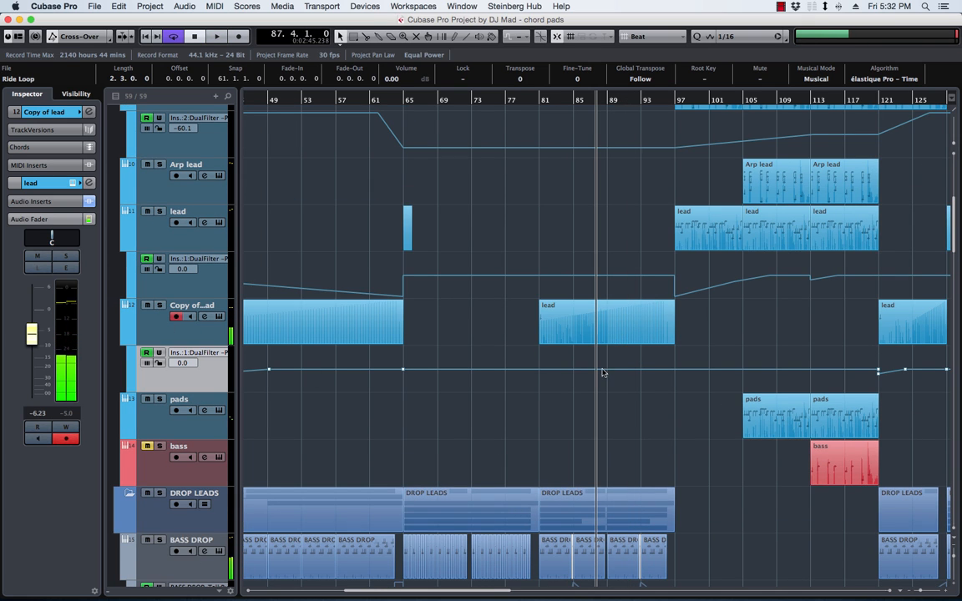
left_click(614, 371)
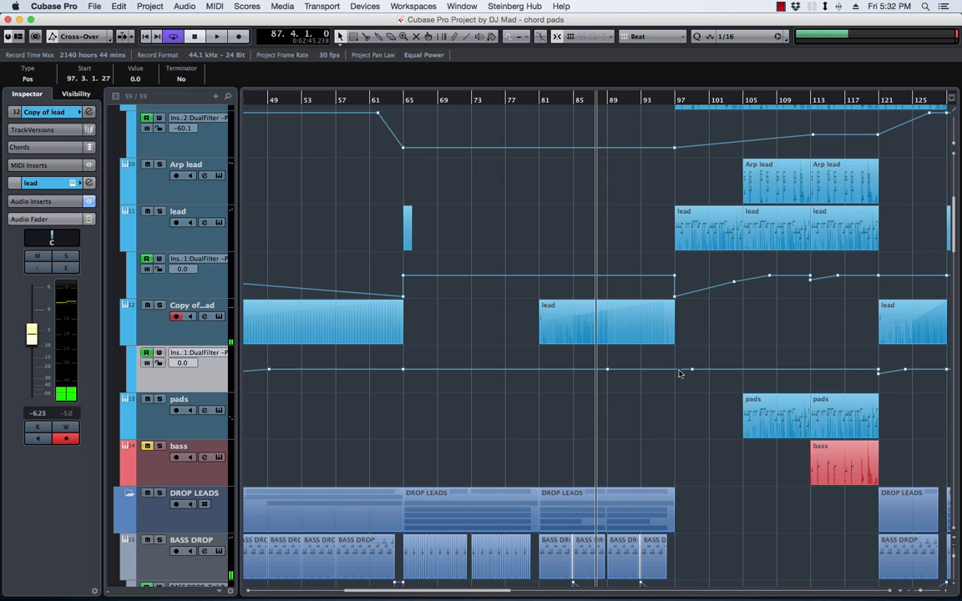
left_click_drag(679, 373, 684, 349)
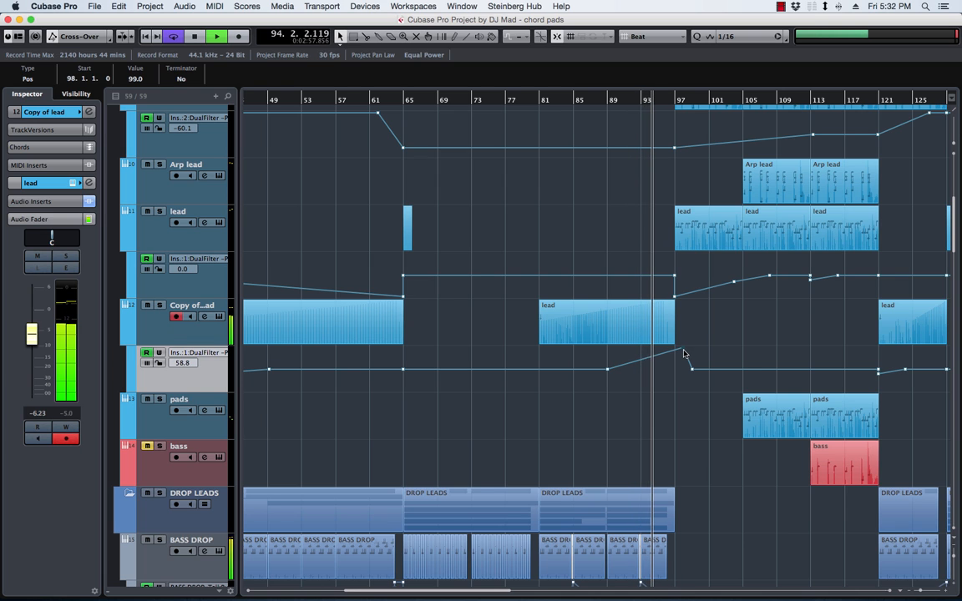
left_click_drag(684, 349, 693, 348)
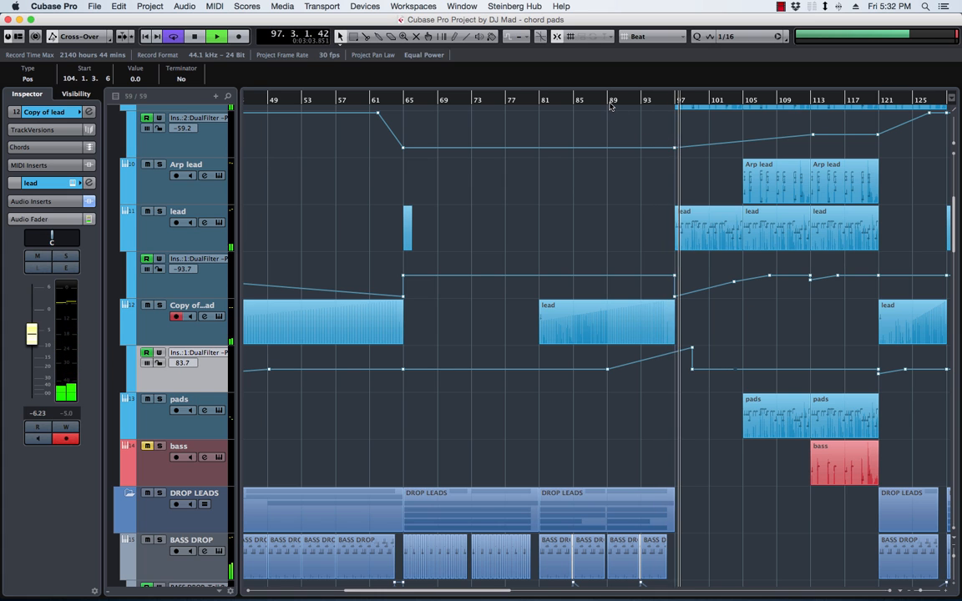
scroll(449, 324, "left", 5)
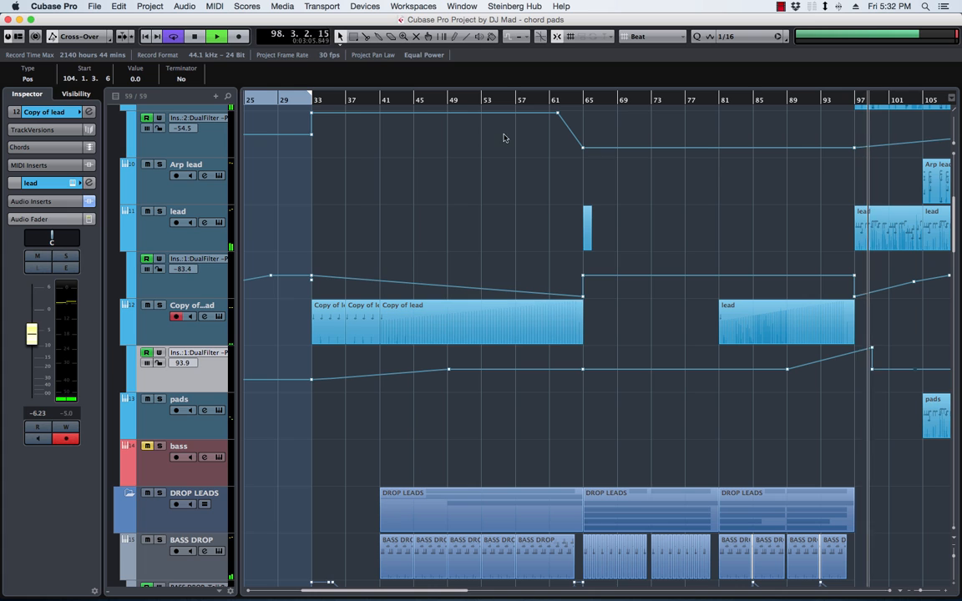
Step: Add a DualFilter automation point near bar 74 on the Copy of lead track and raise it to 99.0
left_click(478, 101)
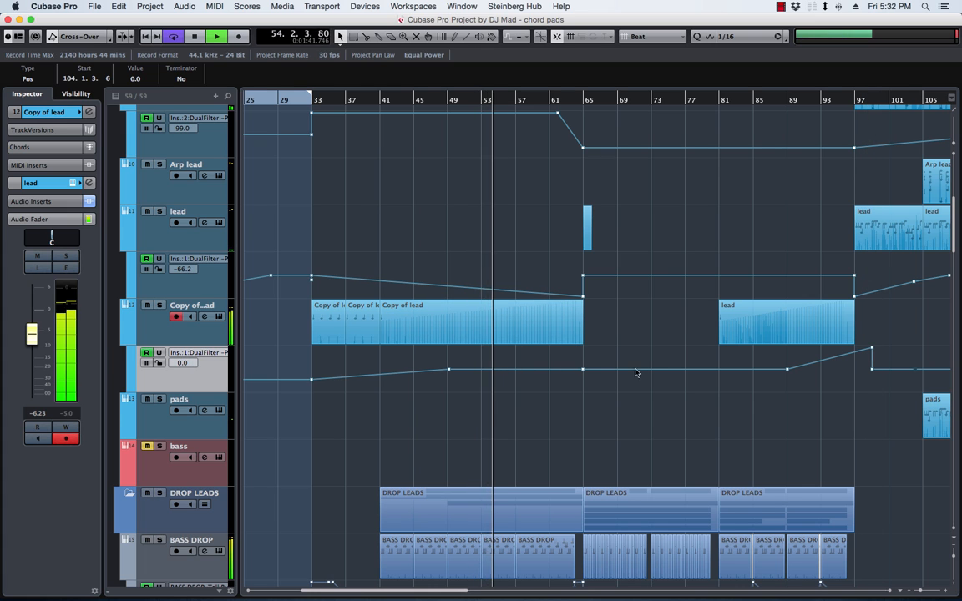
left_click(665, 369)
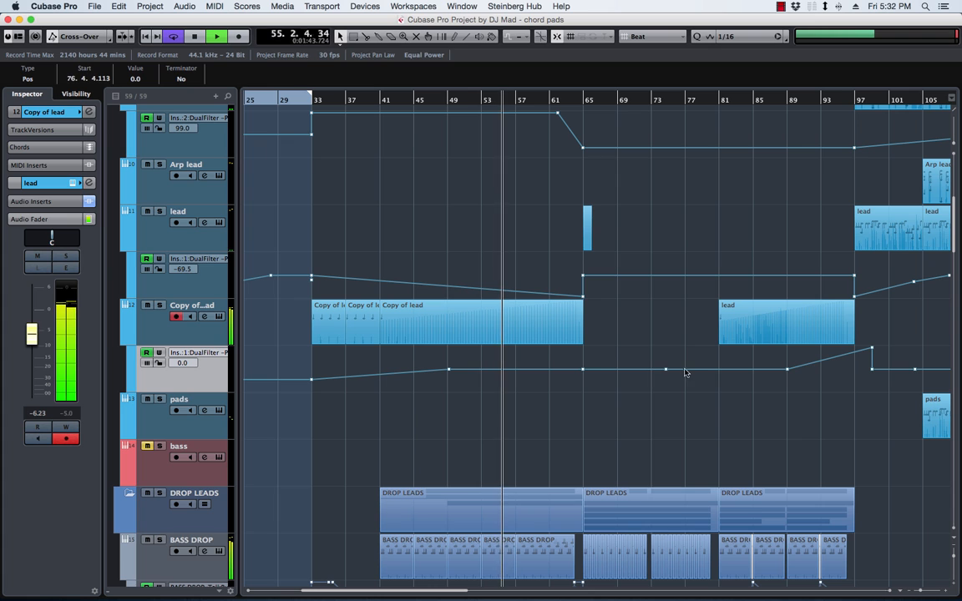
left_click_drag(665, 369, 665, 347)
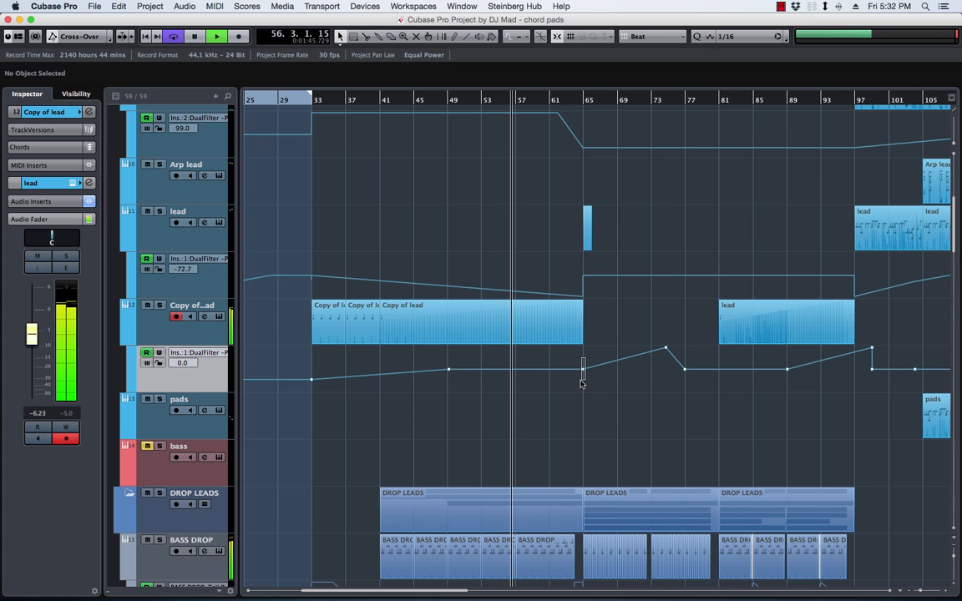
Step: Delete the bar 65 point from the Copy of lead filter automation and move the new peak to bar 71
left_click_drag(582, 384, 582, 383)
key("Delete")
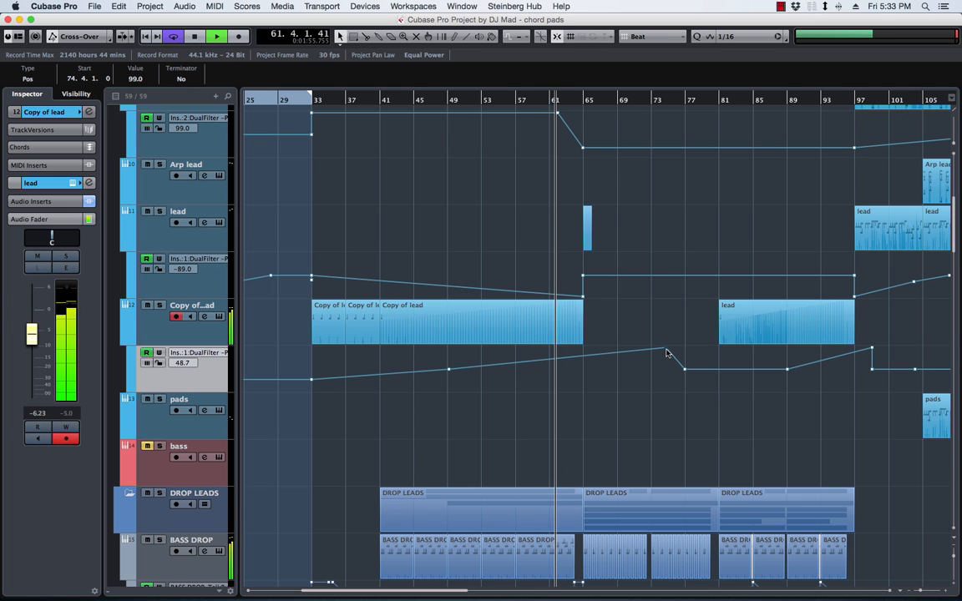
left_click_drag(665, 349, 634, 348)
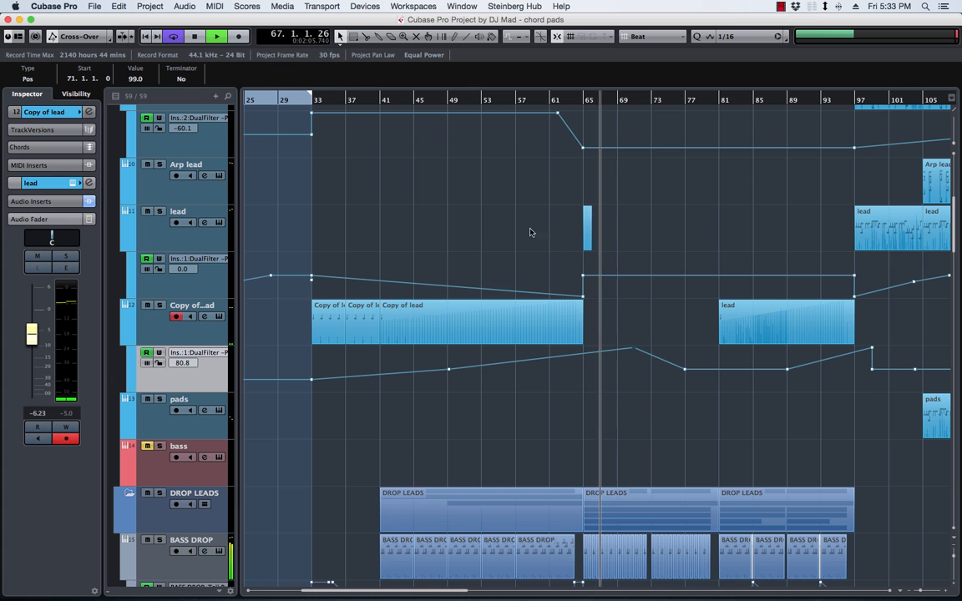
Step: Check the short lead clip at bar 65 in the Key Editor and delete it from the lead track
double_click(586, 216)
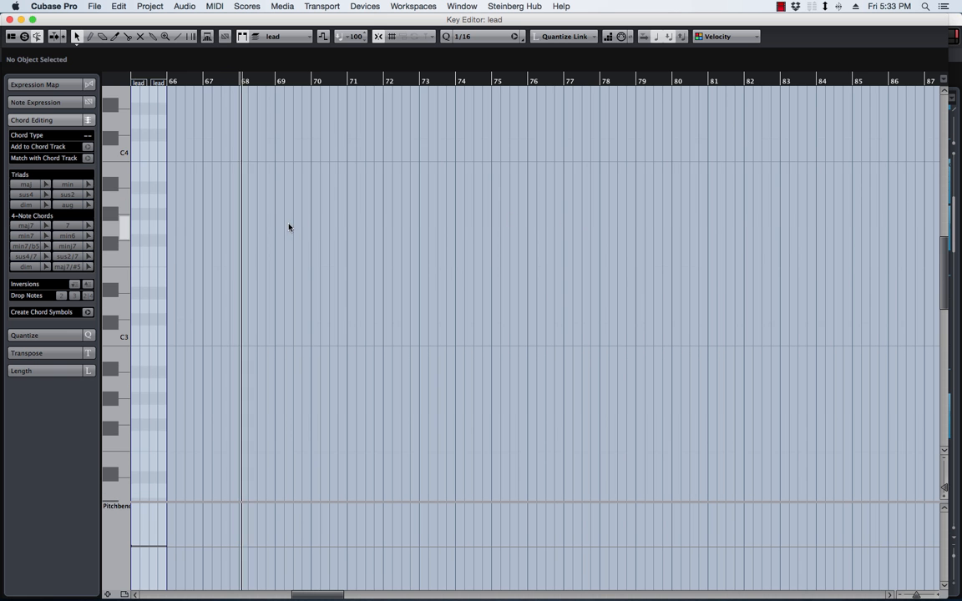
left_click(10, 19)
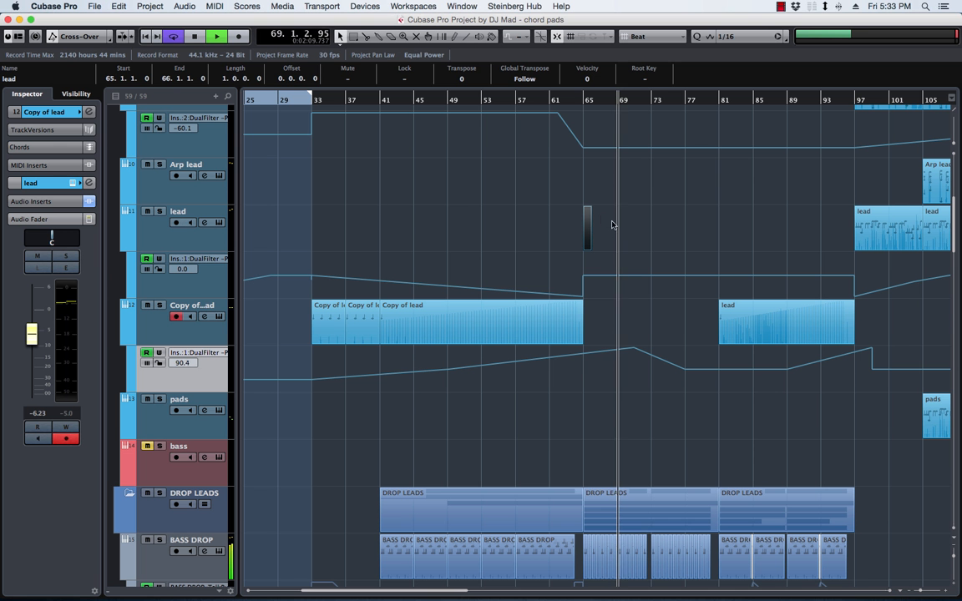
key("Delete")
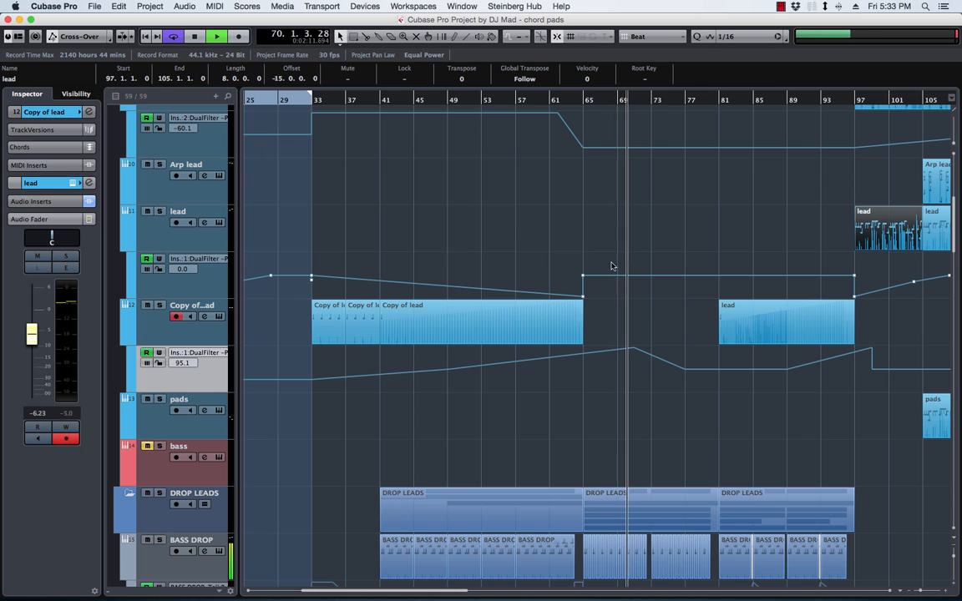
Step: Delete the DualFilter automation points on the lead track throughout the arrangement, including those at bars 33, 65 and 97
left_click_drag(647, 242, 570, 287)
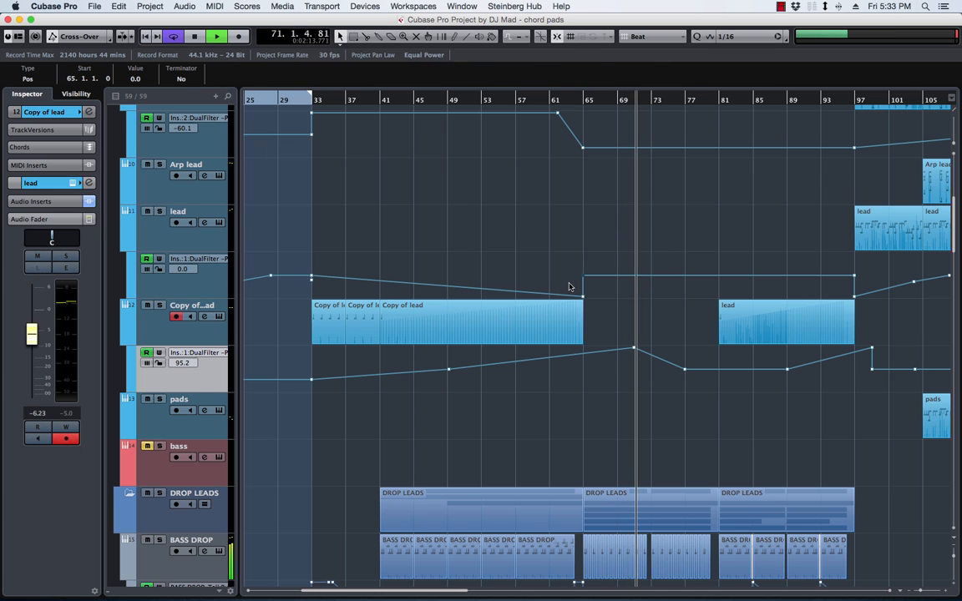
key("Delete")
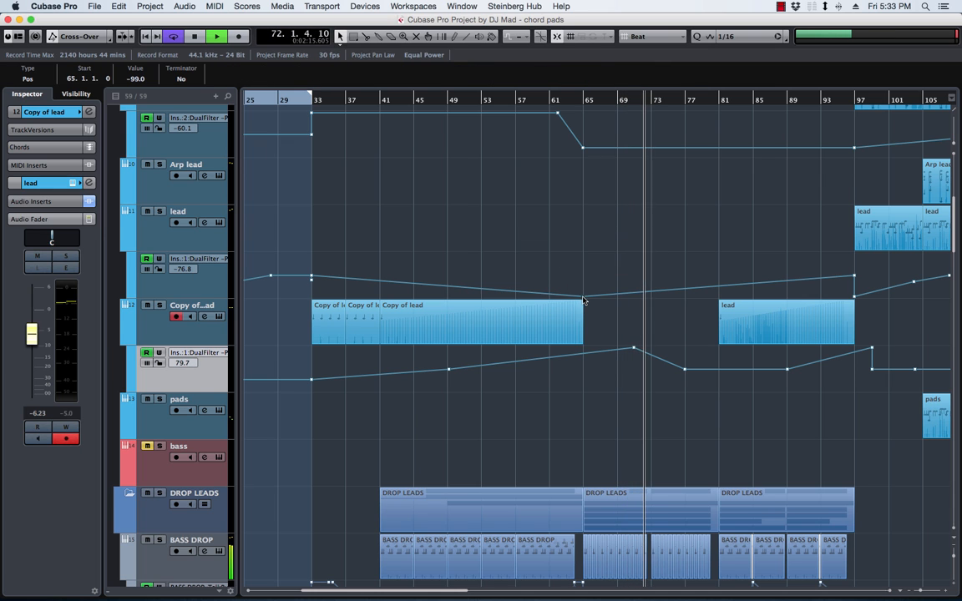
left_click_drag(353, 259, 265, 297)
key("Delete")
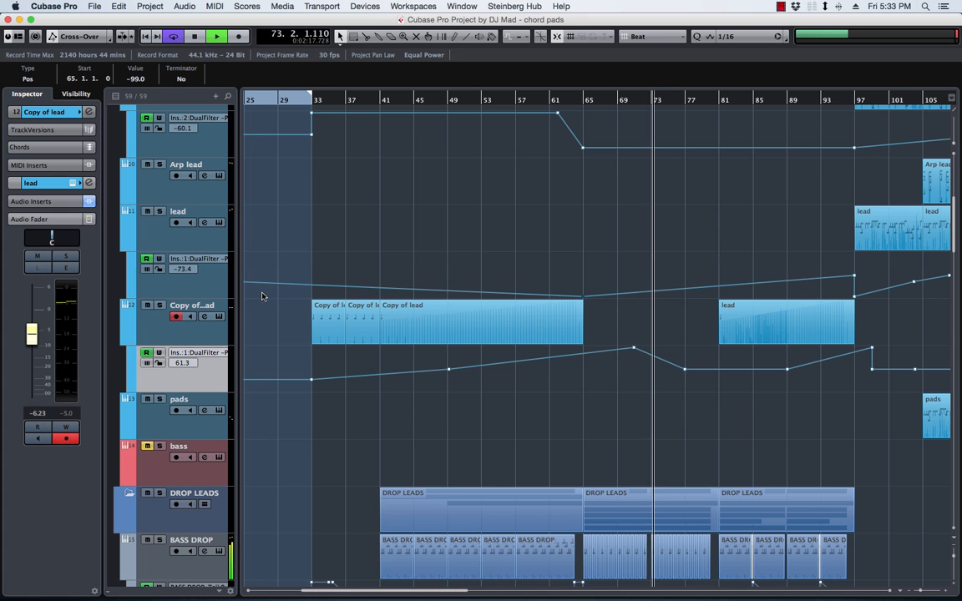
scroll(296, 248, "left", 5)
left_click_drag(441, 225, 222, 302)
key("Delete")
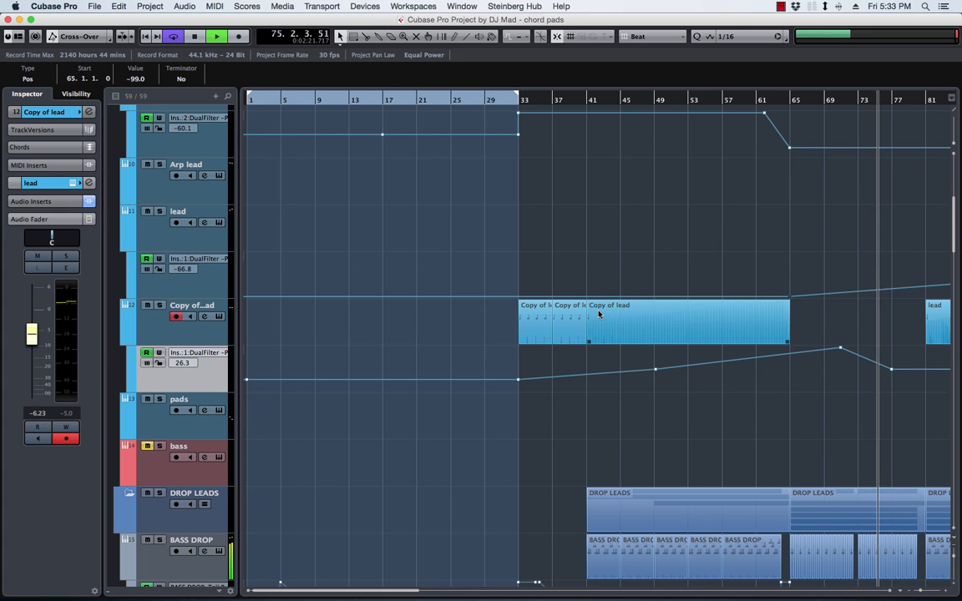
key("Delete")
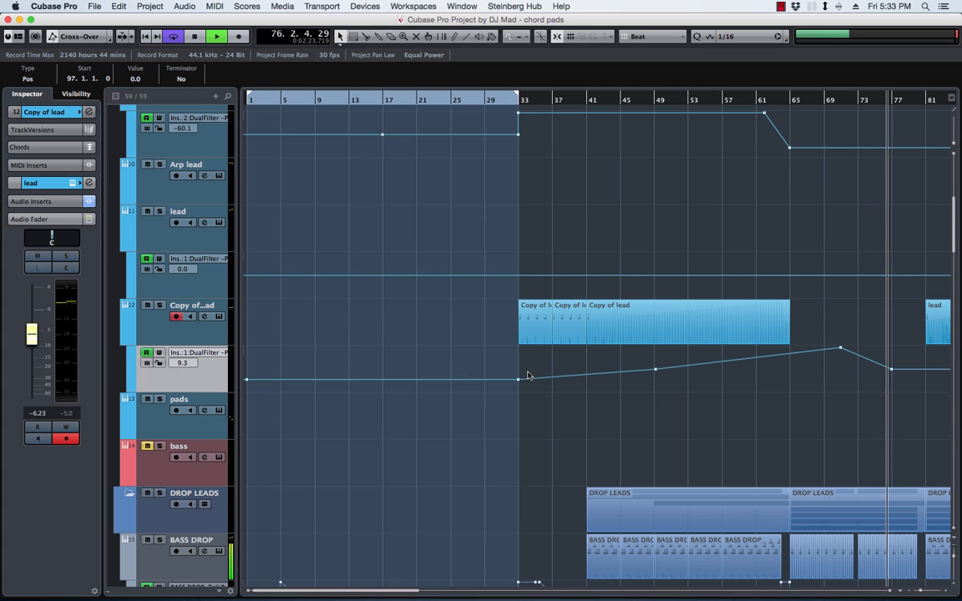
Step: Delete the filter automation point at bar 1 on the Copy of lead track
left_click_drag(293, 376, 198, 399)
key("Delete")
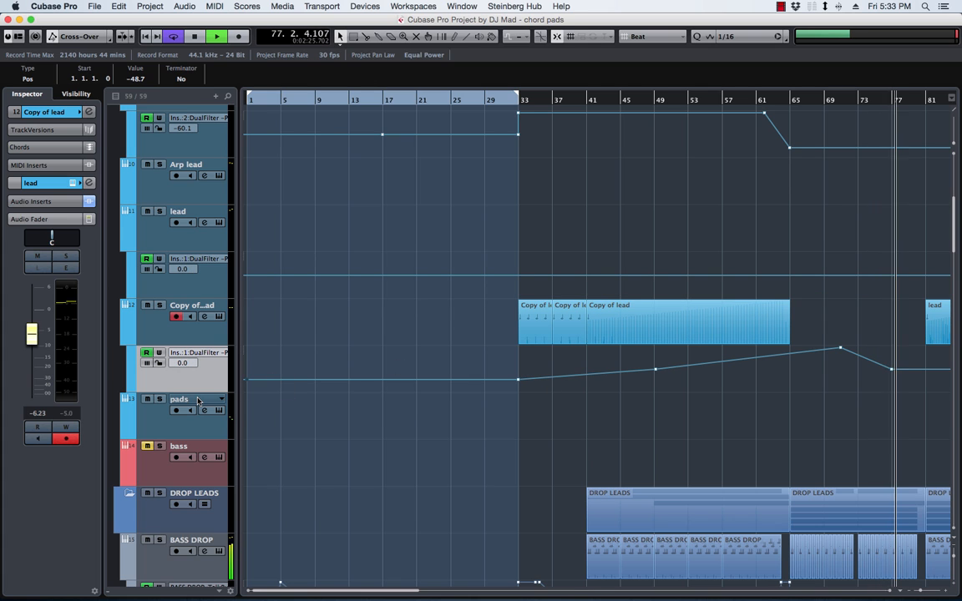
Step: Turn off cycle mode and restart playback around bar 33
key("space")
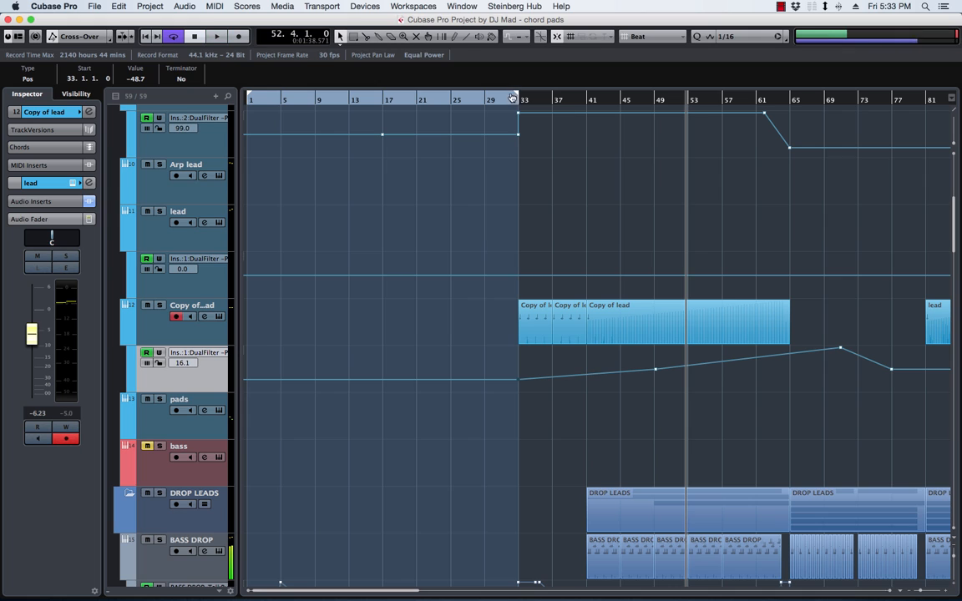
left_click(519, 100)
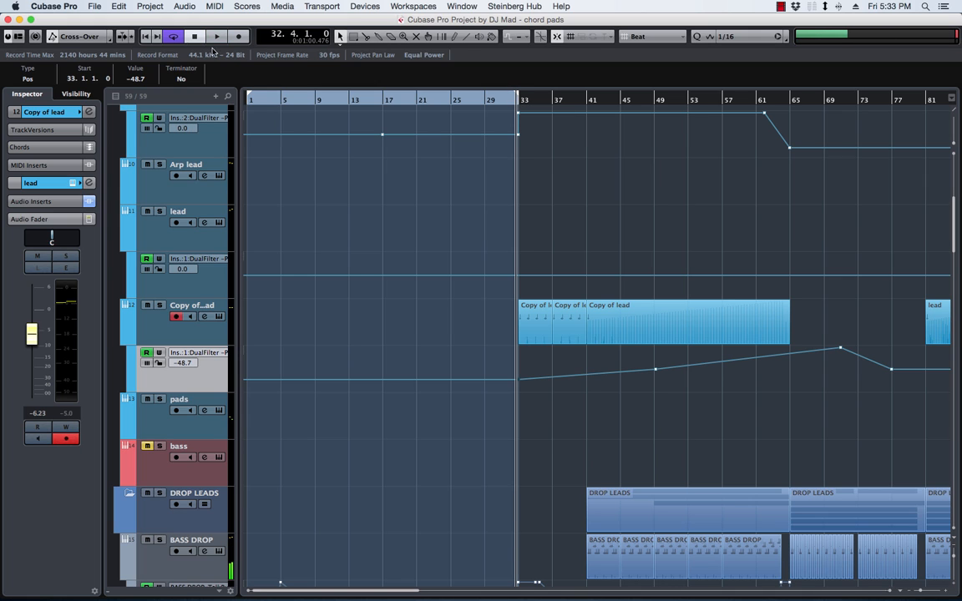
key("space")
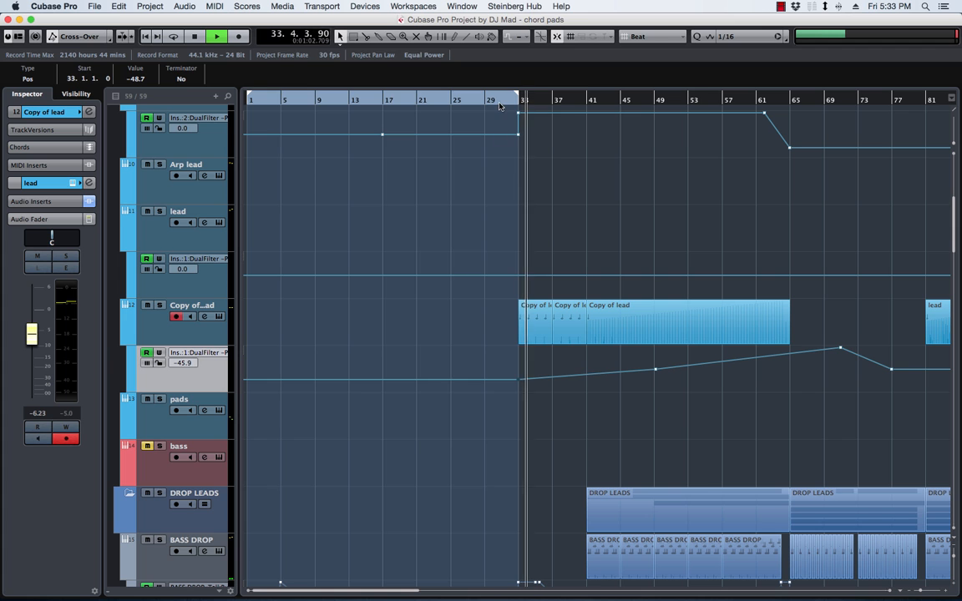
Step: Delete the automation points before bar 41 in both BASS DROP automation lanes
scroll(557, 281, "down", 10)
scroll(555, 281, "up", 5)
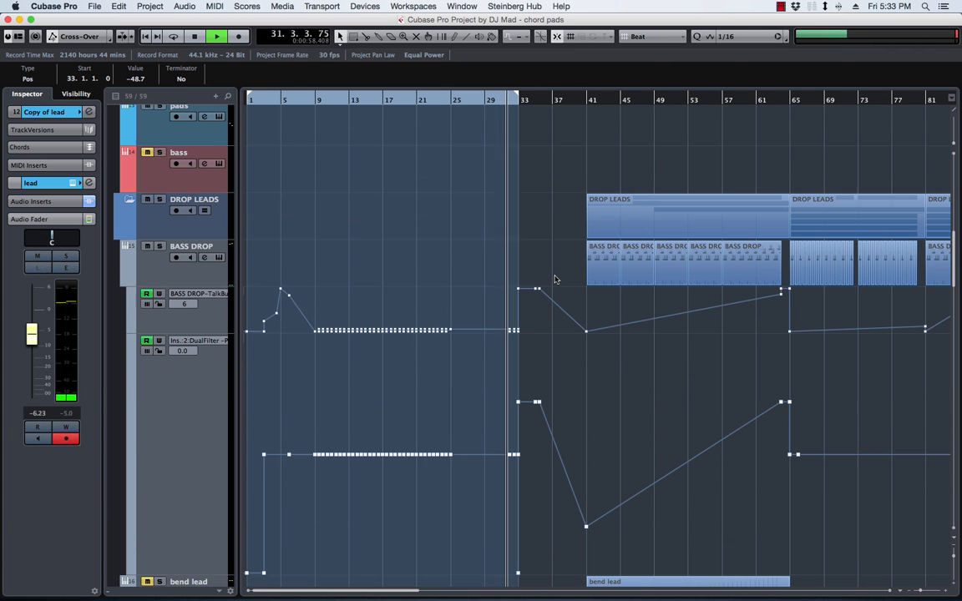
left_click_drag(559, 236, 169, 575)
Step: Delete the DualFilter automation points at bar 17 on the Piano and arp stabs tracks
scroll(168, 576, "up", 10)
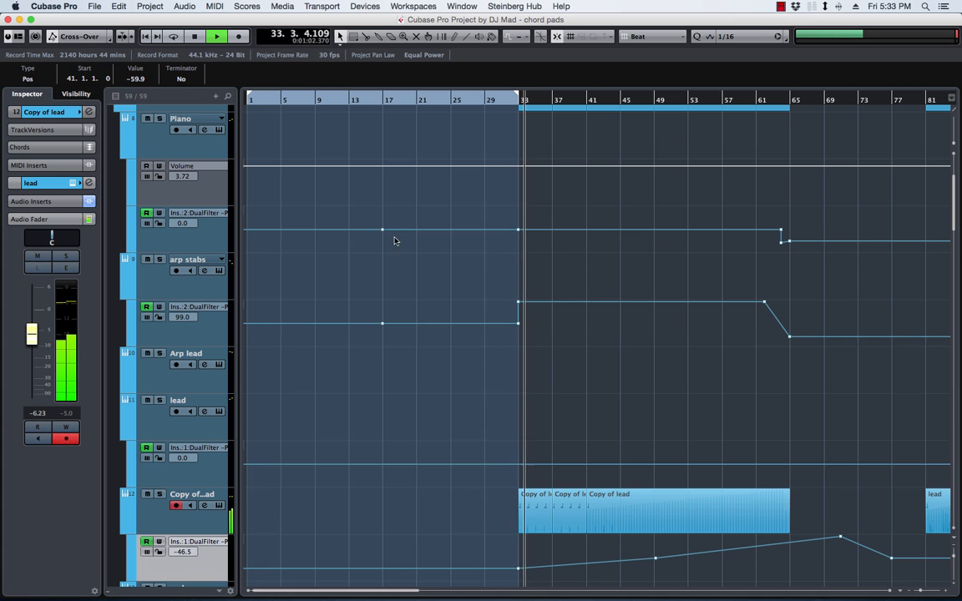
left_click_drag(447, 198, 231, 526)
key("Delete")
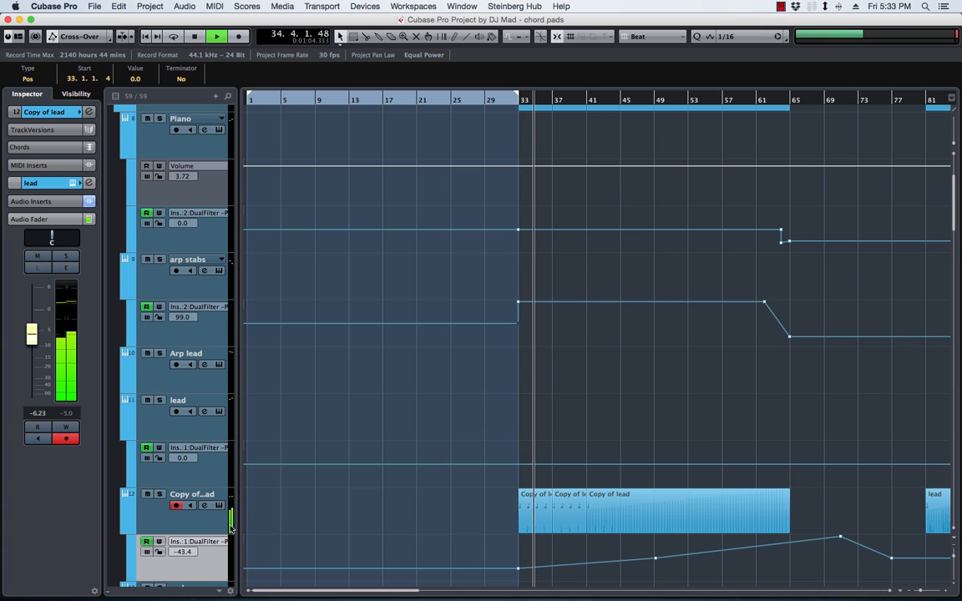
Step: Delete the Yell Impact clips between bars 45 and 48
scroll(559, 360, "down", 8)
scroll(558, 361, "up", 2)
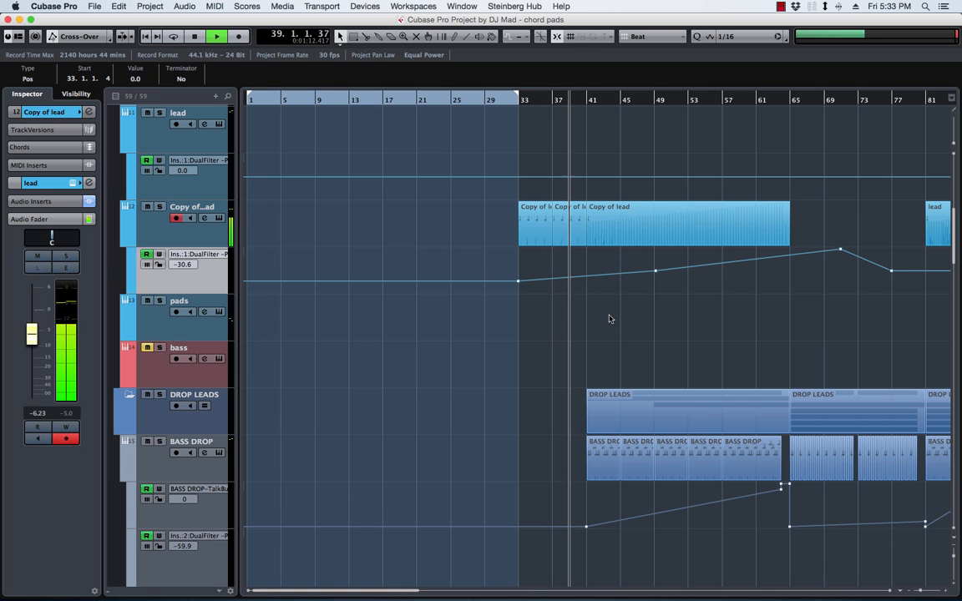
scroll(608, 334, "down", 1)
scroll(608, 334, "up", 5)
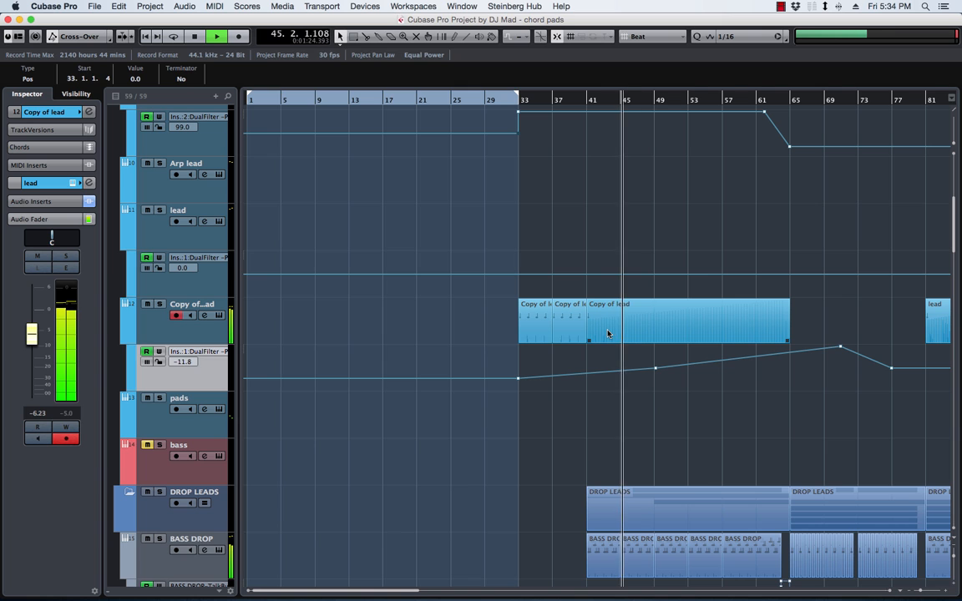
scroll(668, 354, "down", 5)
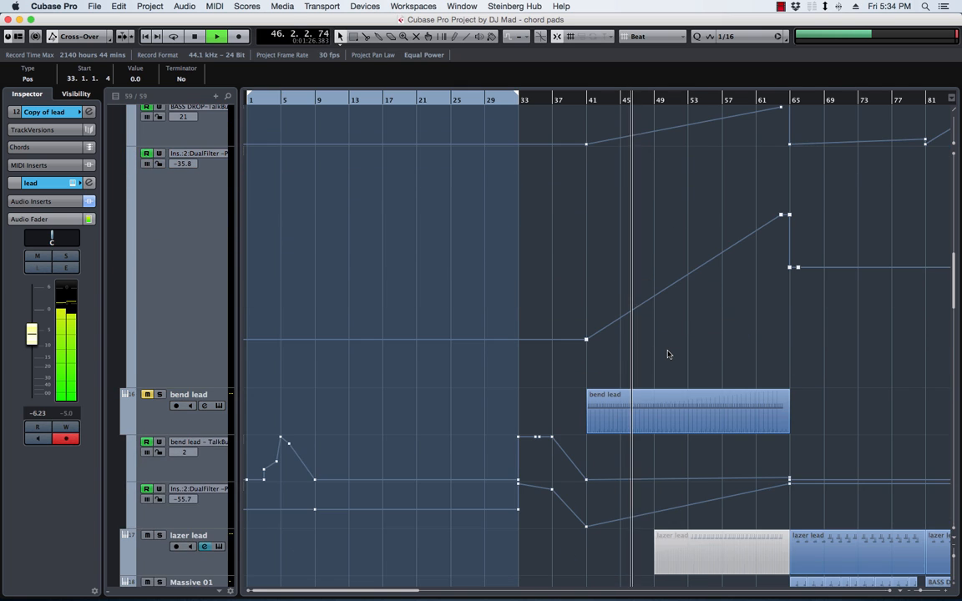
scroll(668, 354, "down", 20)
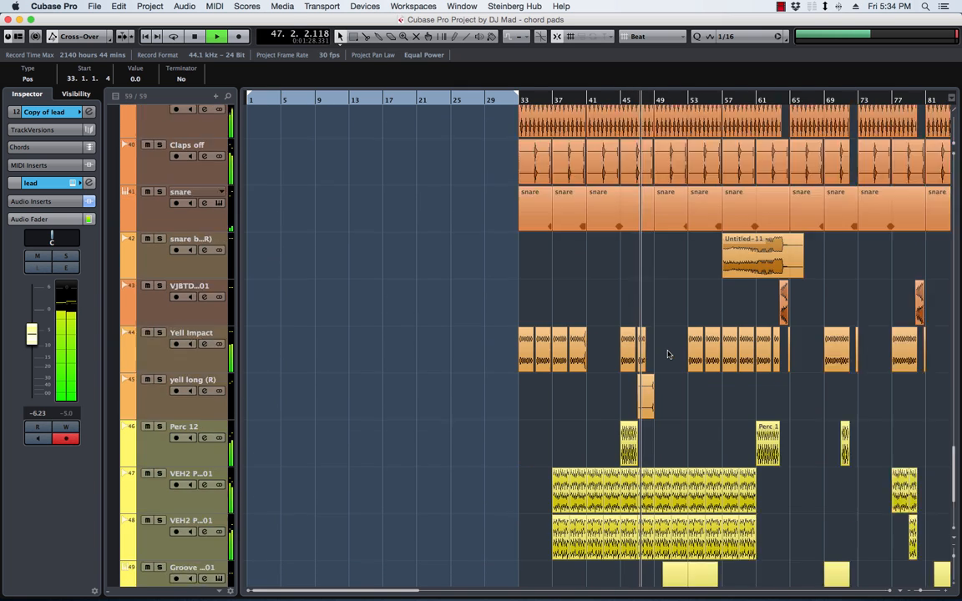
scroll(668, 354, "down", 4)
scroll(668, 354, "up", 4)
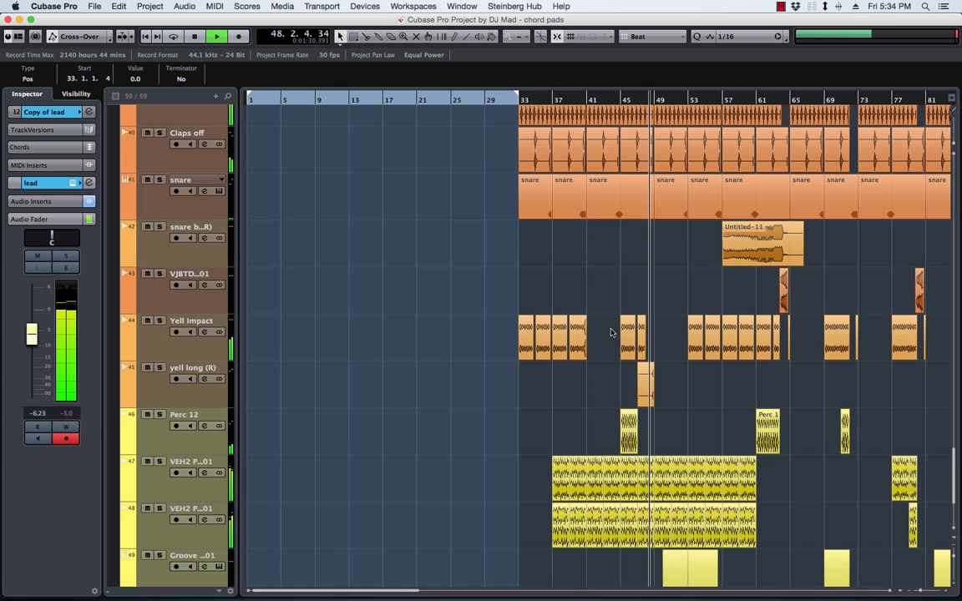
left_click_drag(612, 333, 657, 337)
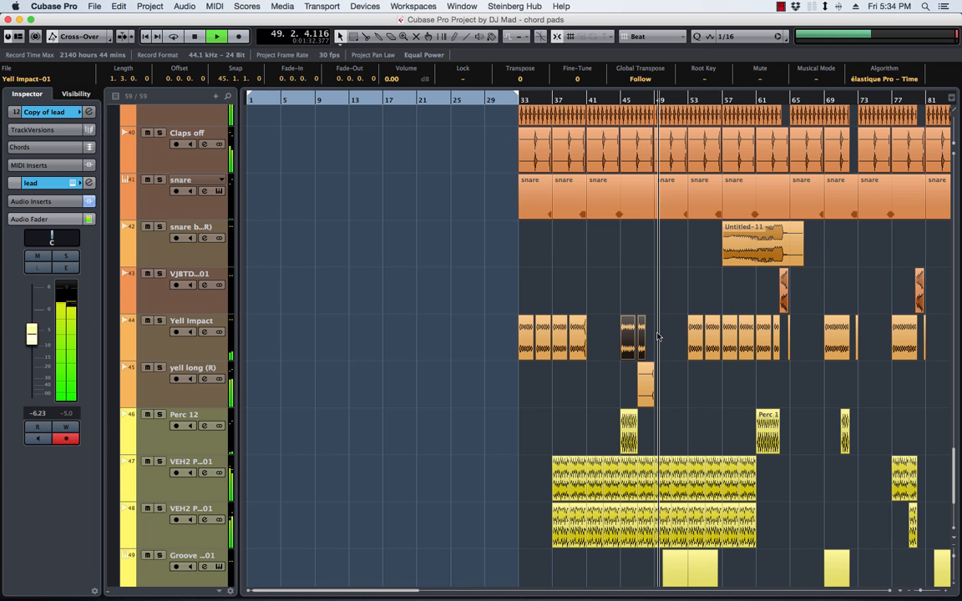
key("Delete")
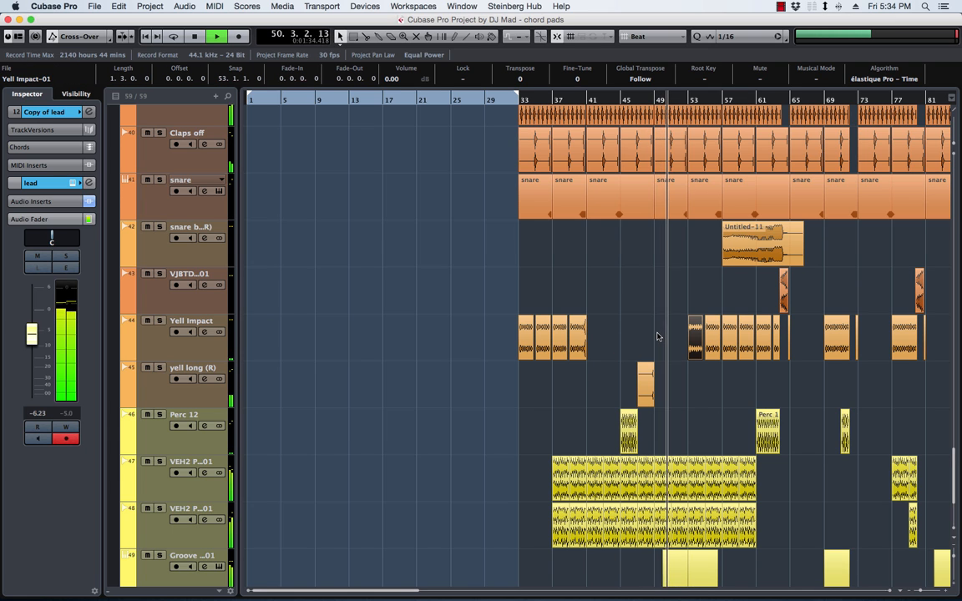
Step: Lower the HEY track's volume fader to about -11.7
scroll(657, 336, "down", 4)
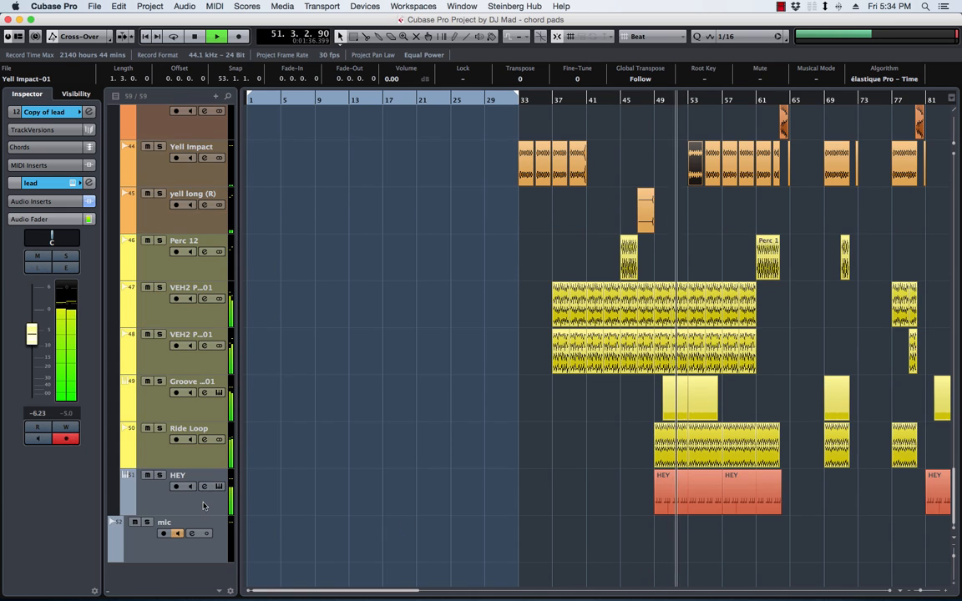
left_click(203, 505)
left_click_drag(32, 324, 32, 353)
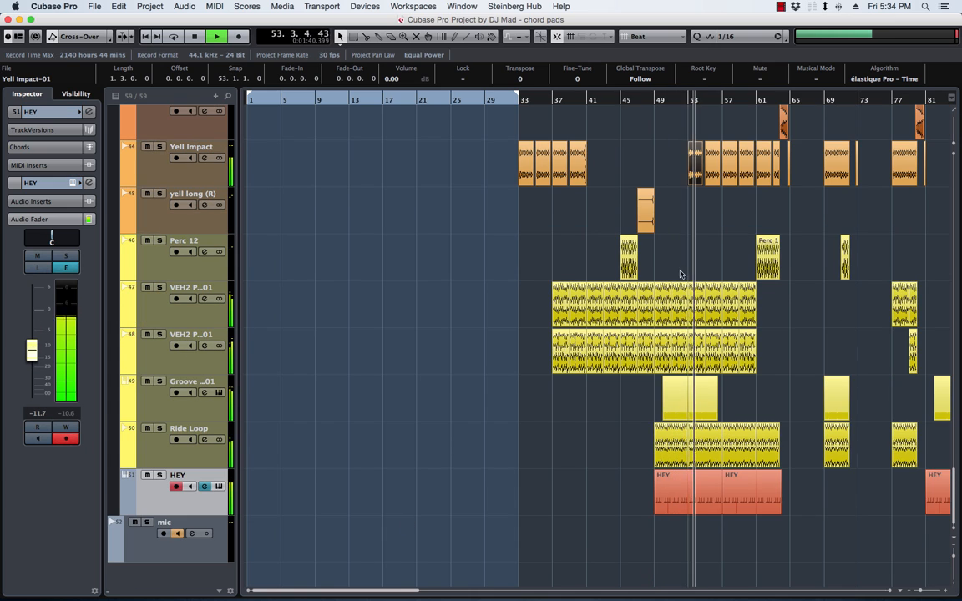
Step: Delete the Yell Impact clips between bars 53 and 57
left_click_drag(671, 167, 712, 184)
key("Delete")
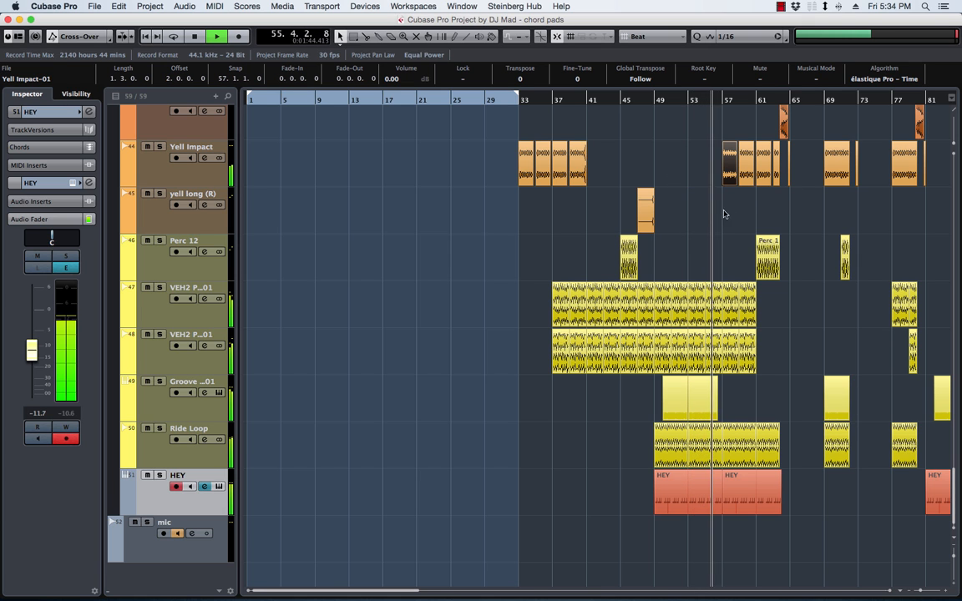
Step: Delete the TalkBuzz automation points at bar 65 on the bend lead track
scroll(723, 219, "up", 2)
scroll(724, 219, "up", 8)
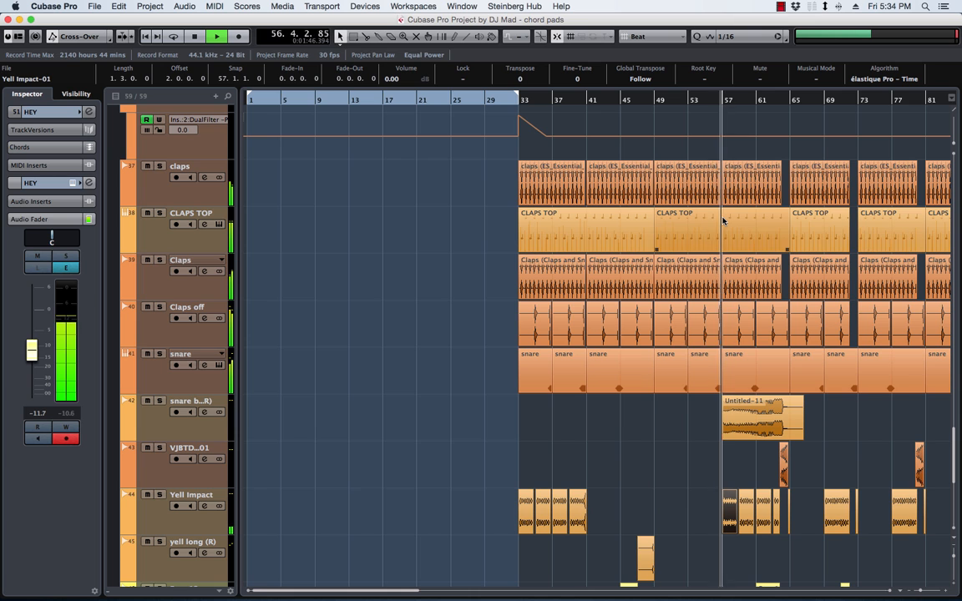
scroll(733, 174, "up", 9)
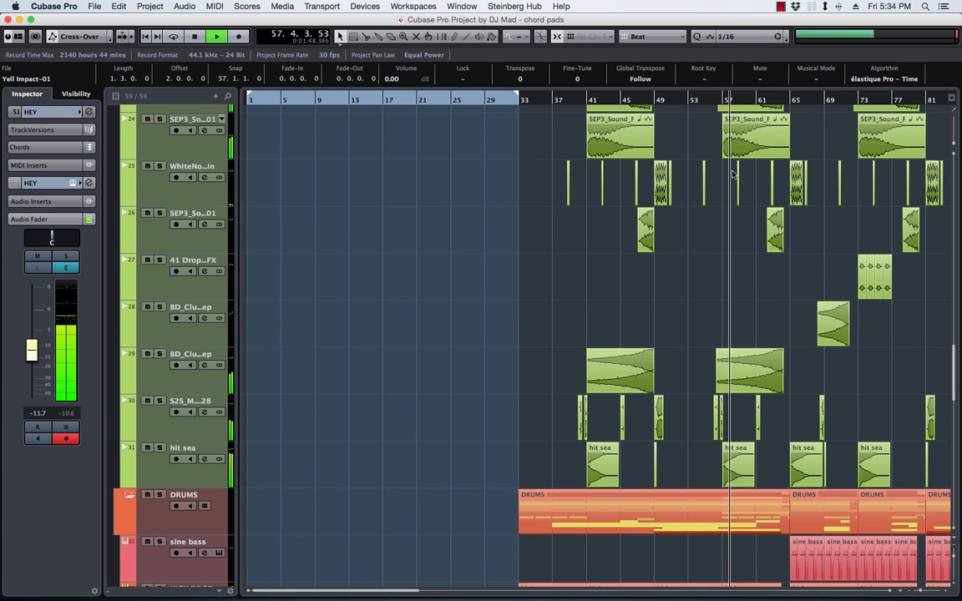
scroll(824, 244, "right", 2)
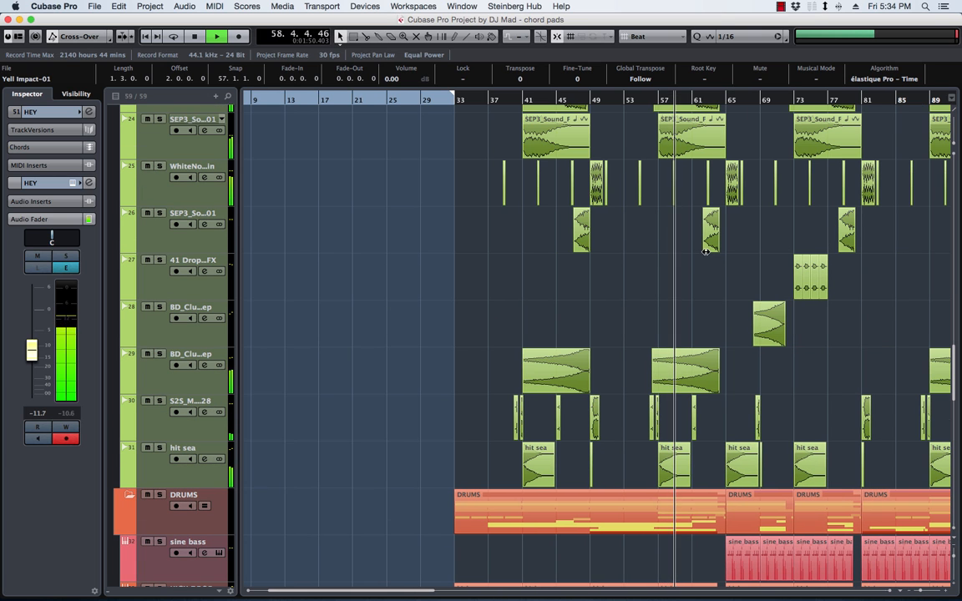
scroll(700, 203, "up", 5)
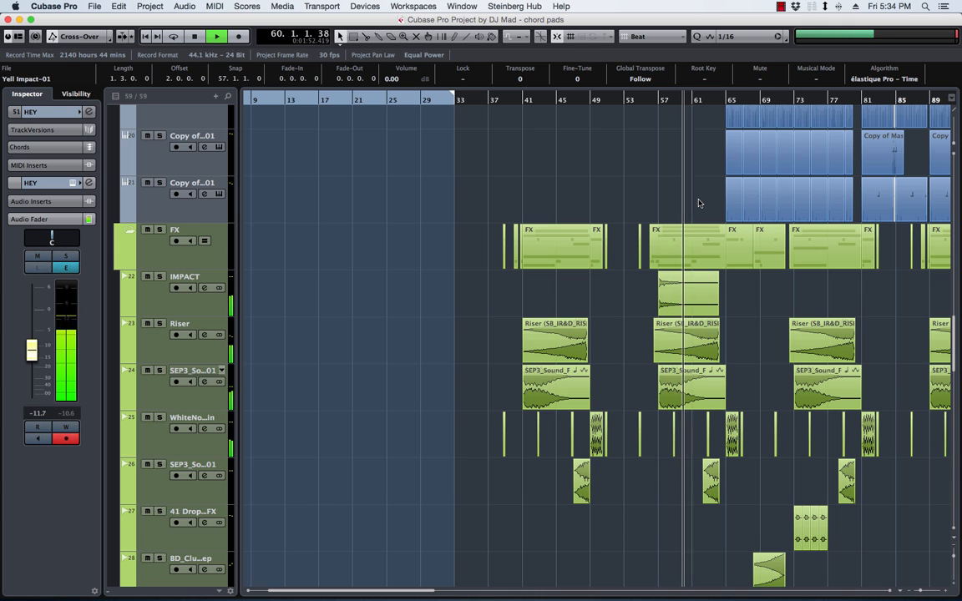
scroll(700, 203, "up", 5)
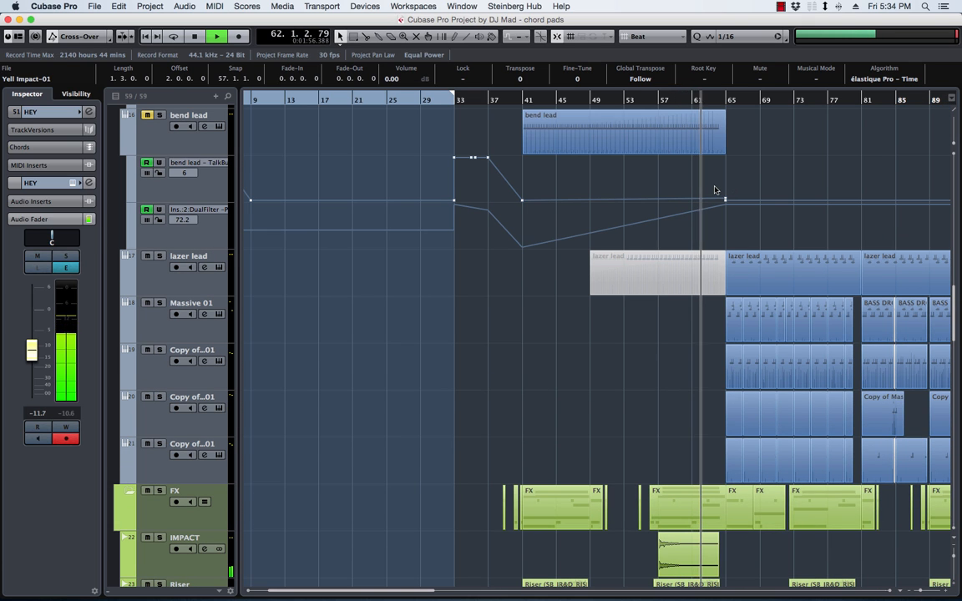
left_click_drag(715, 188, 740, 202)
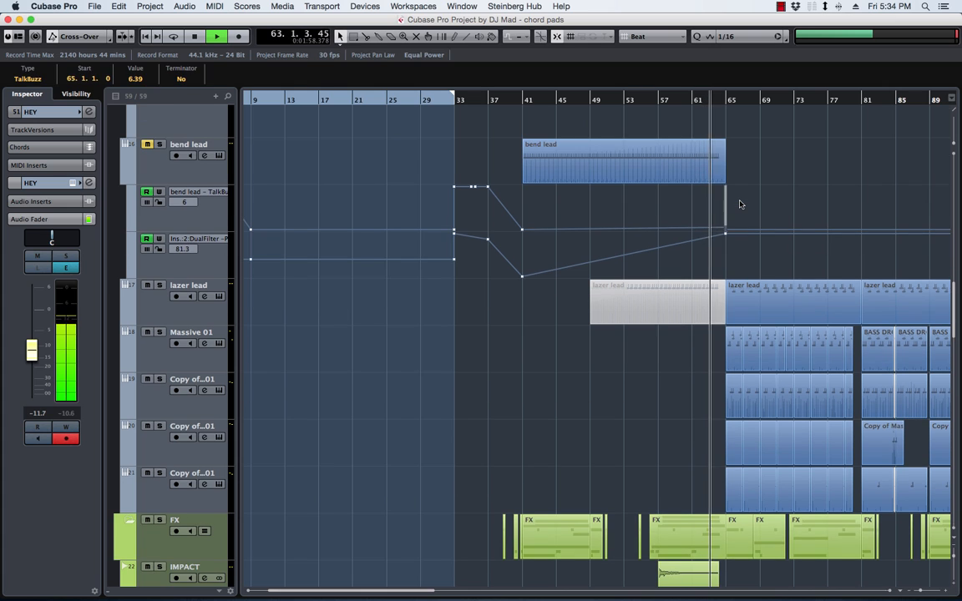
key("Delete")
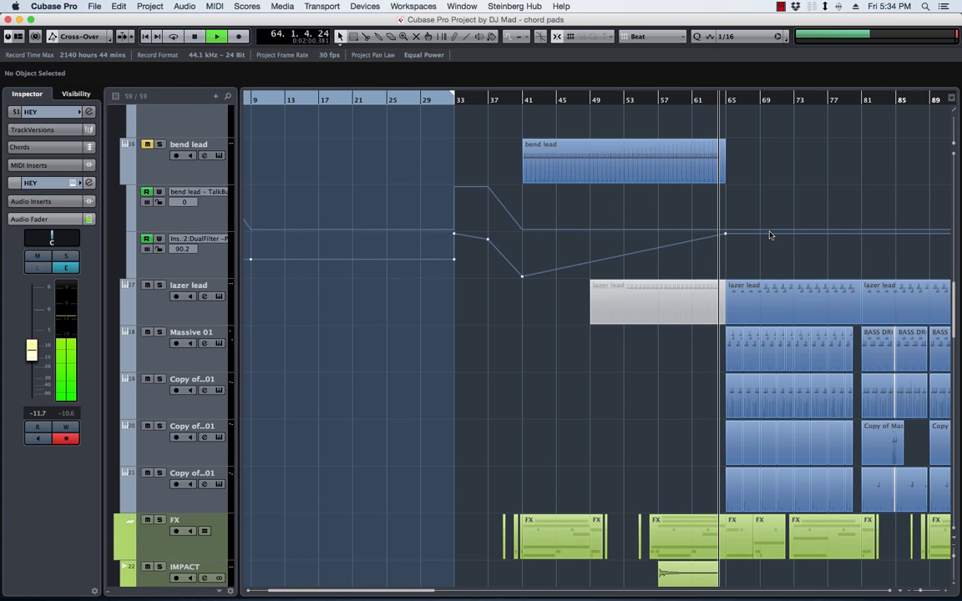
left_click(770, 230)
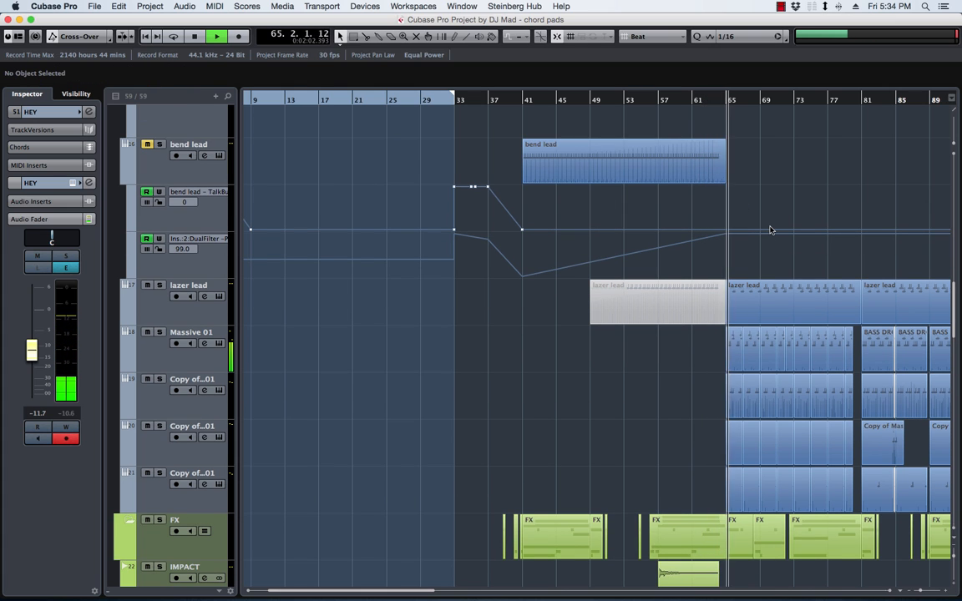
Step: Delete the bend lead track's TalkBuzz automation points up to bar 41 and its DualFilter points up to bar 37
scroll(726, 204, "right", 6)
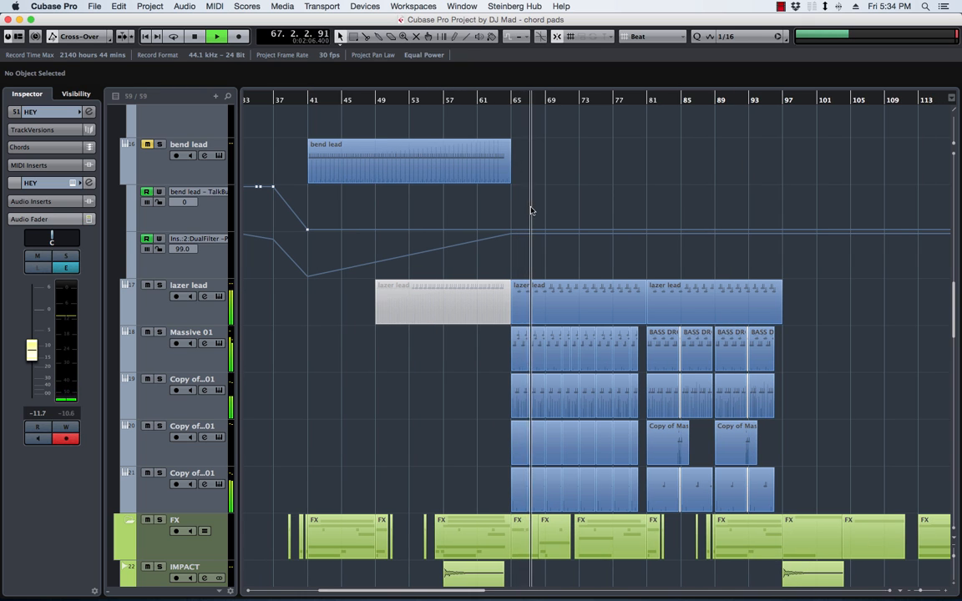
key("g")
key("g")
key("g")
key("g")
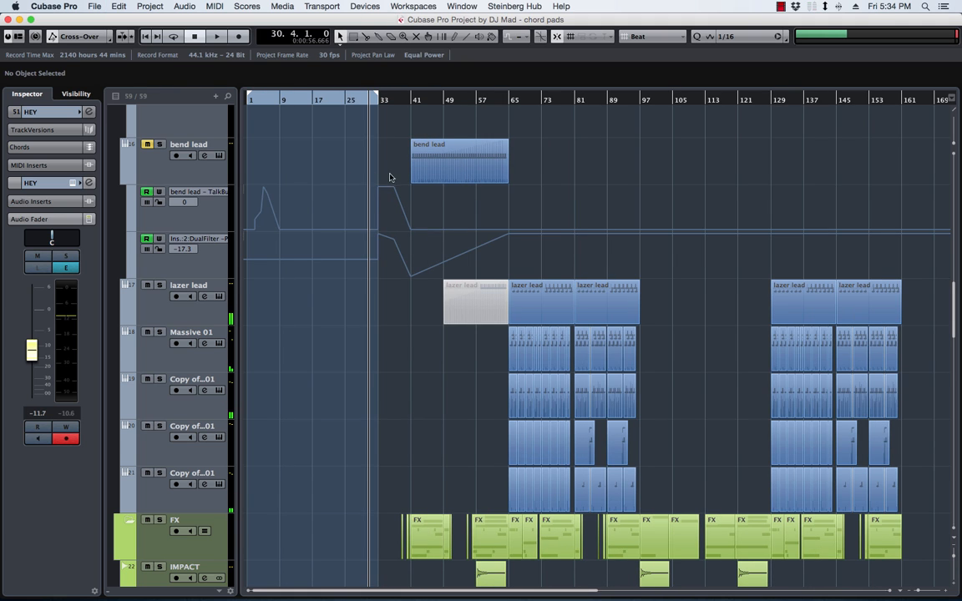
left_click_drag(239, 295, 238, 296)
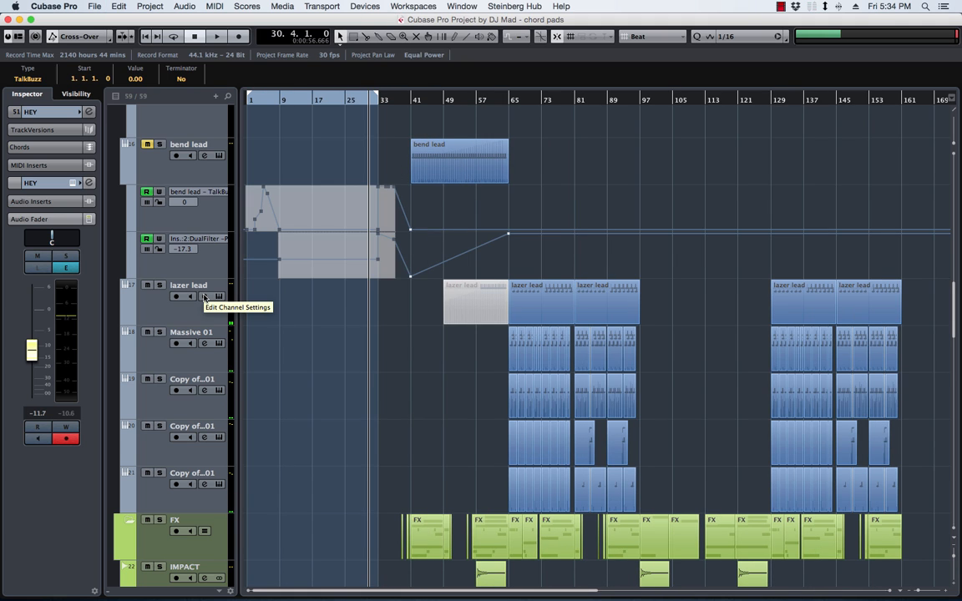
key("Delete")
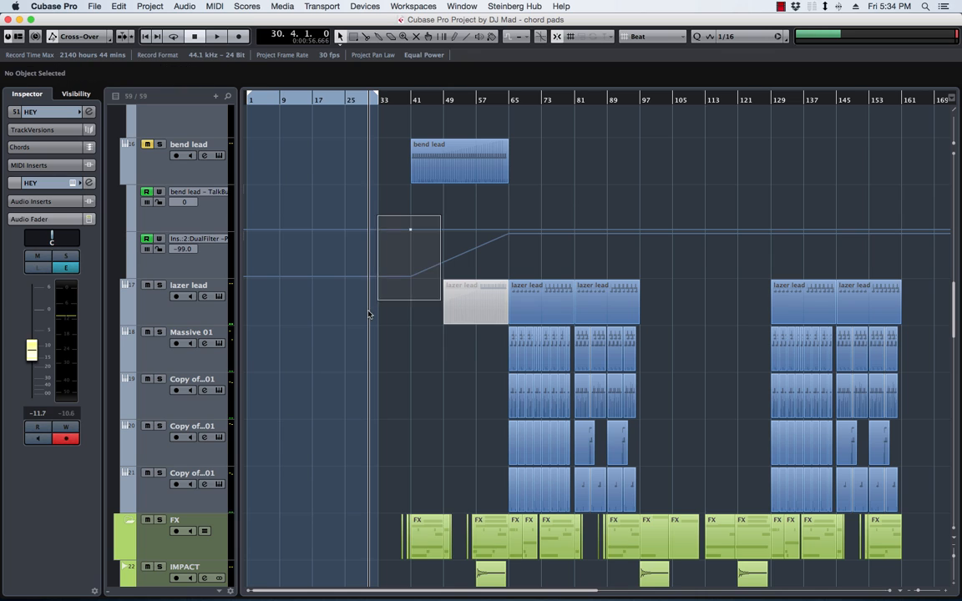
left_click_drag(370, 314, 370, 315)
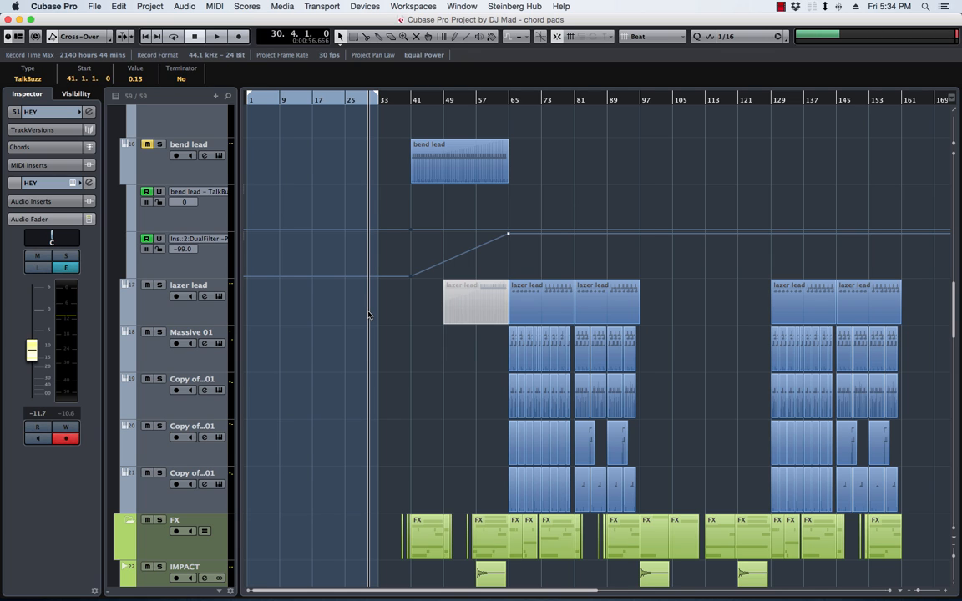
left_click(380, 247)
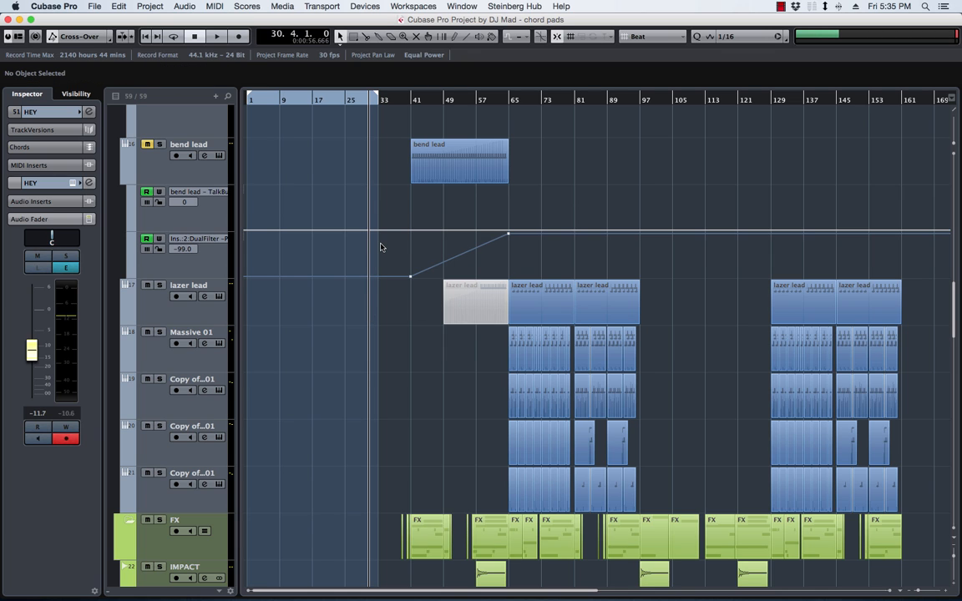
Step: Play from bar 40 and briefly solo the bend lead track to audition its part
left_click(406, 102)
key("space")
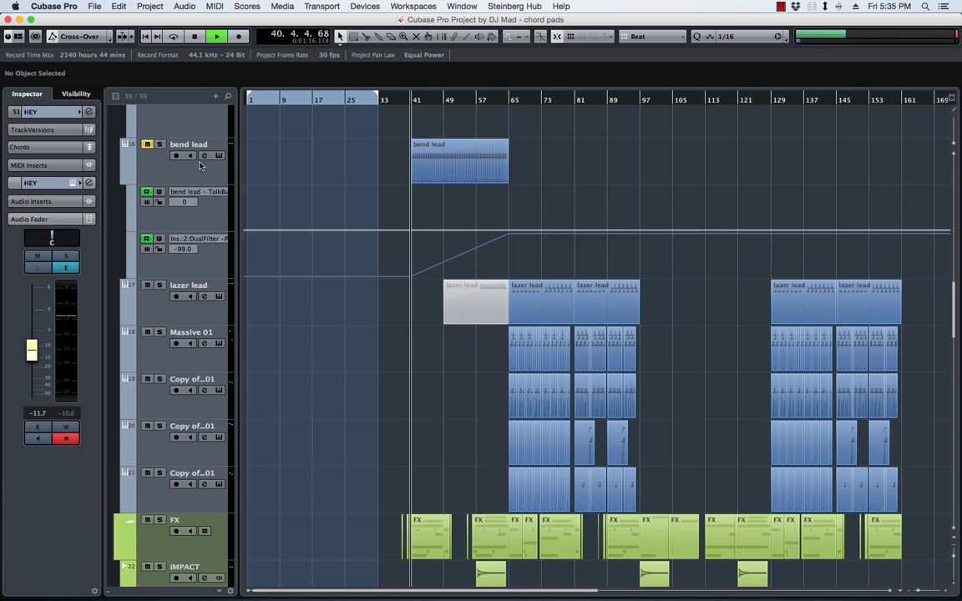
left_click(147, 144)
left_click(159, 145)
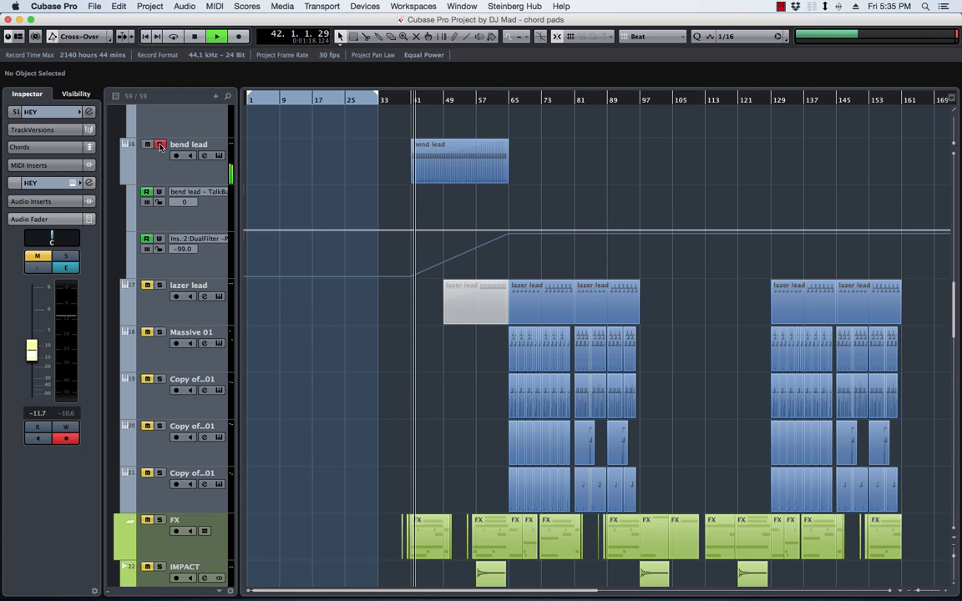
left_click(159, 145)
key("space")
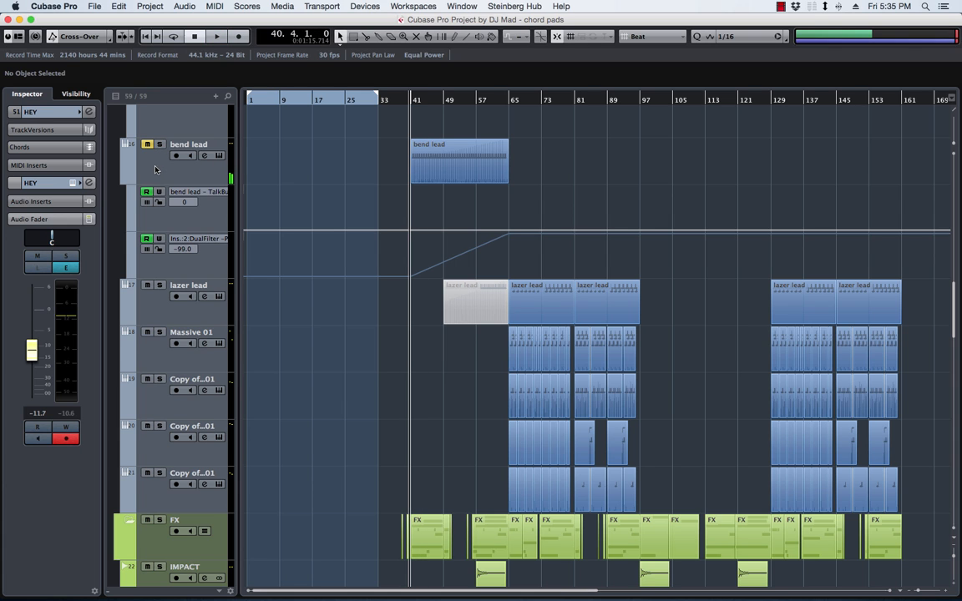
Step: Remove the bend lead track from the project
left_click(139, 148)
key("g")
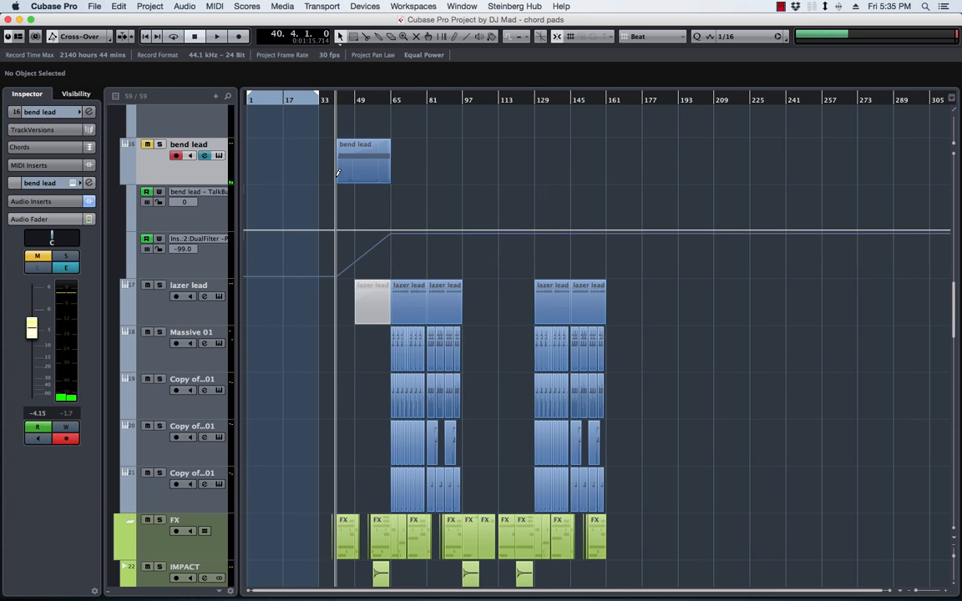
right_click(186, 179)
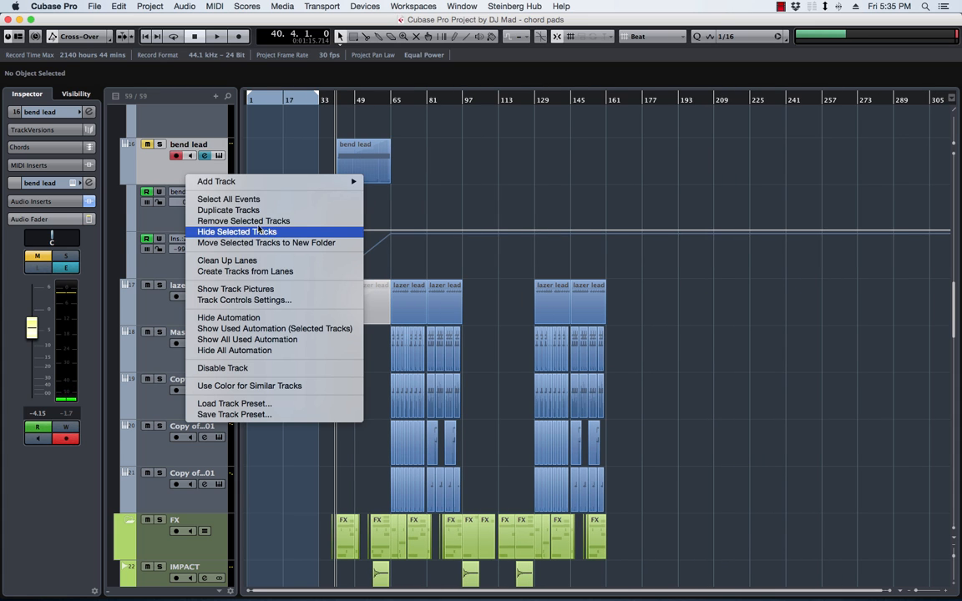
left_click(245, 208)
Step: Start playback and delete the muted lazer lead clip between bars 49 and 65
key("space")
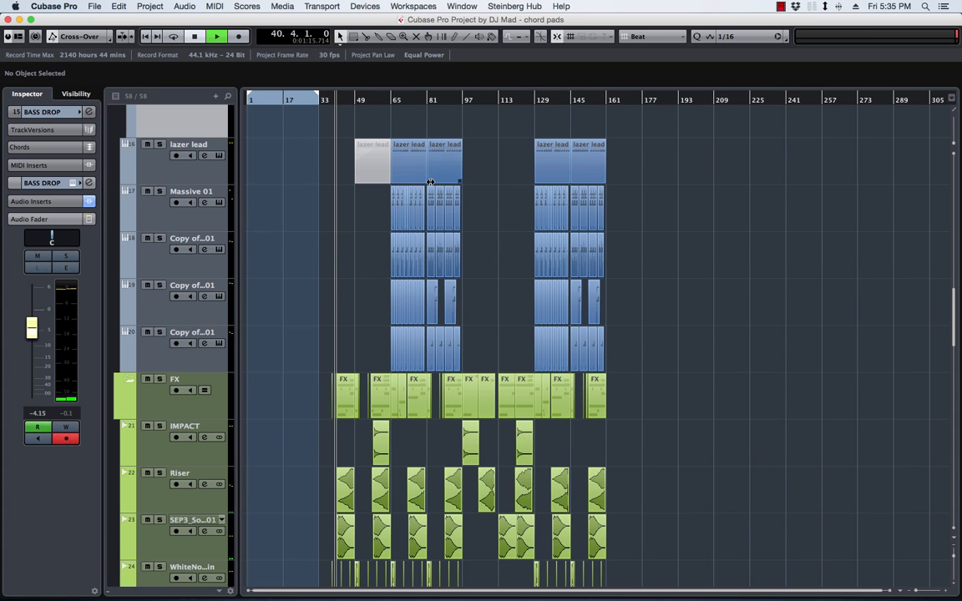
left_click(375, 158)
key("Delete")
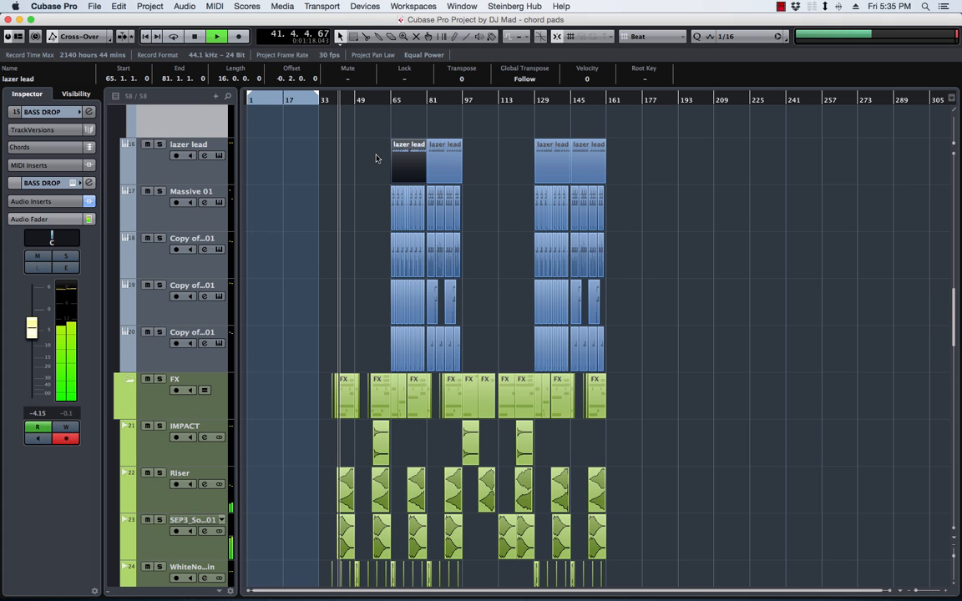
Step: Play the arrangement from the start of DROP 01 at bar 65, and from around bar 50 in the INTRO
scroll(351, 144, "up", 15)
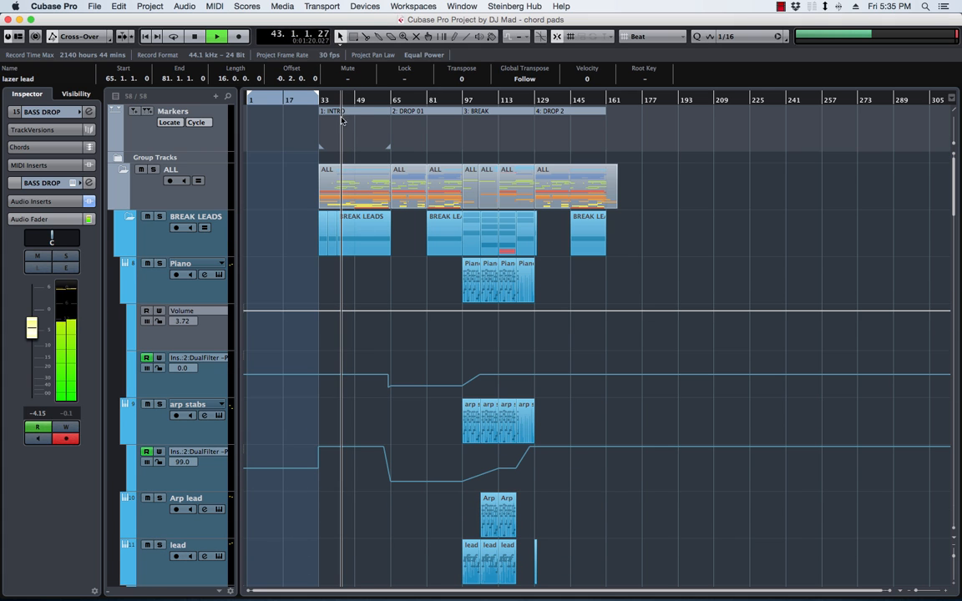
left_click(393, 99)
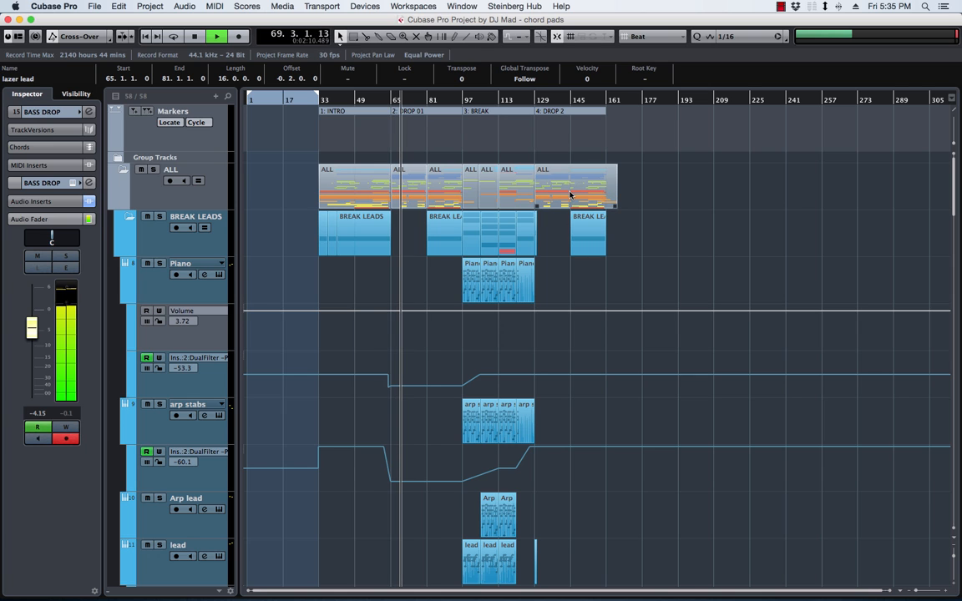
left_click(361, 106)
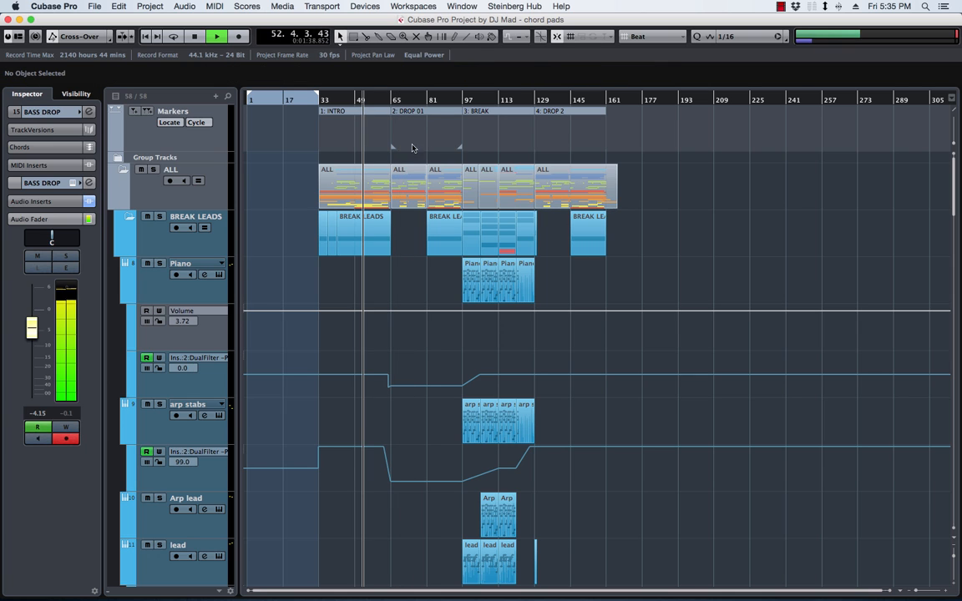
key("space")
left_click(781, 7)
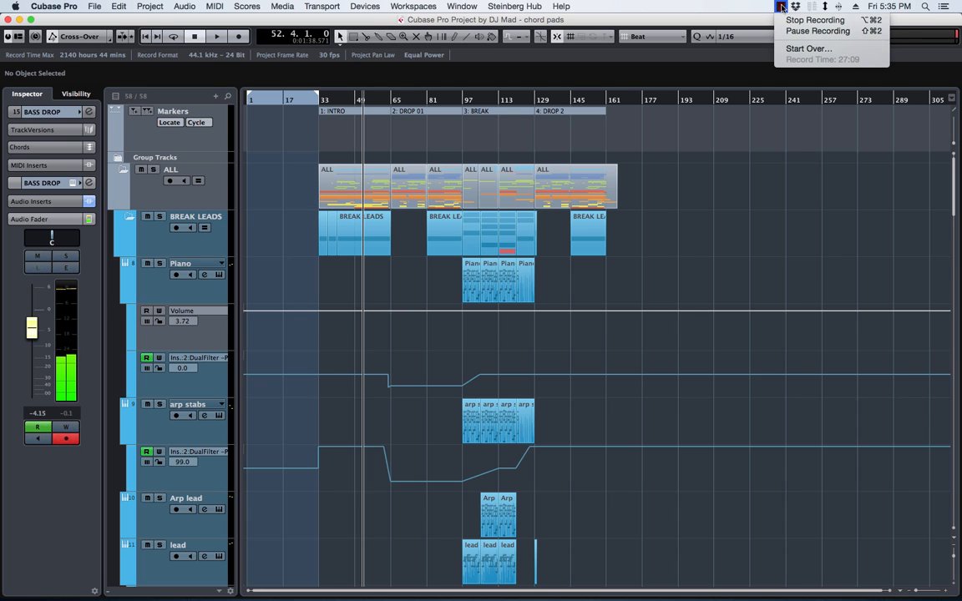
left_click(782, 7)
key("space")
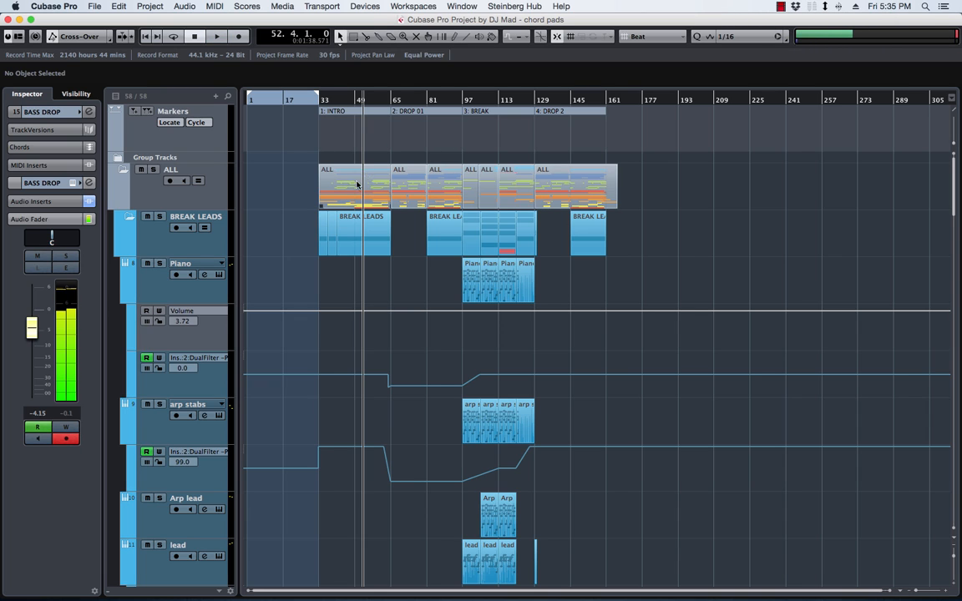
Step: Set the snap grid to Bar and copy the INTRO section's ALL folder part to bar 186
left_click(357, 184)
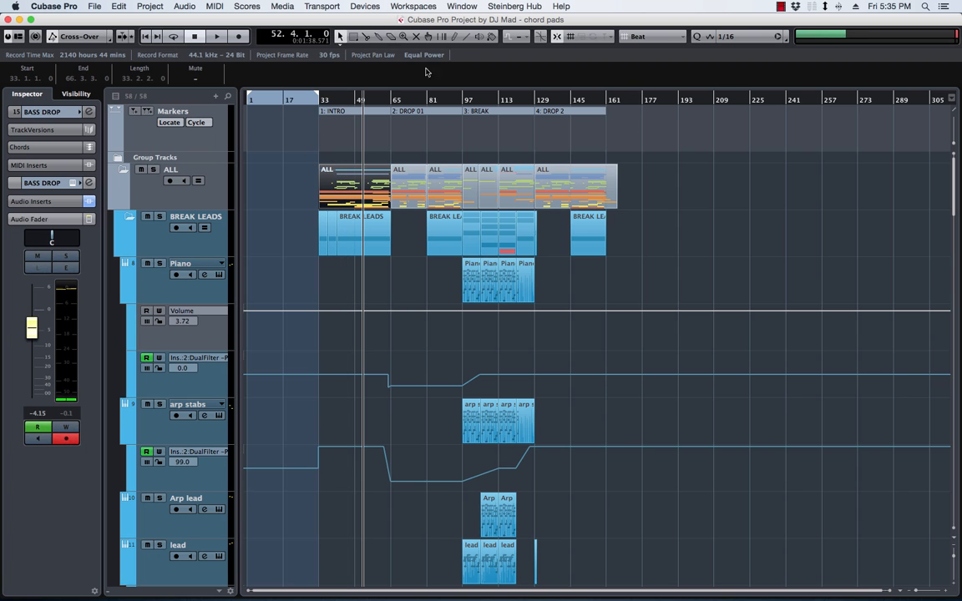
left_click(644, 37)
left_click(656, 25)
left_click_drag(347, 181, 691, 184)
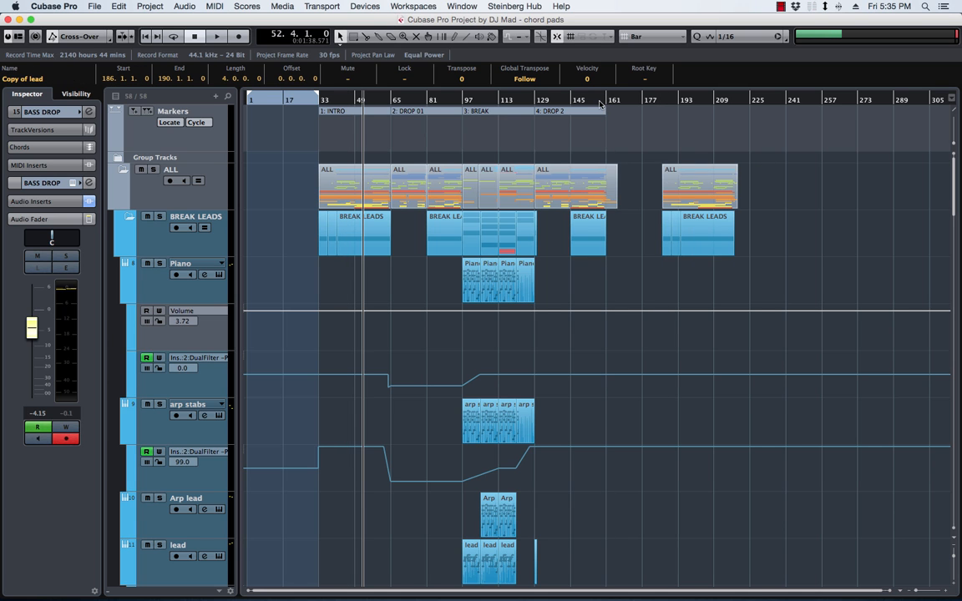
Step: Play the end of DROP 2 from about bar 158 to check the transition past bar 161
left_click(600, 100)
key("space")
key("h")
key("h")
key("h")
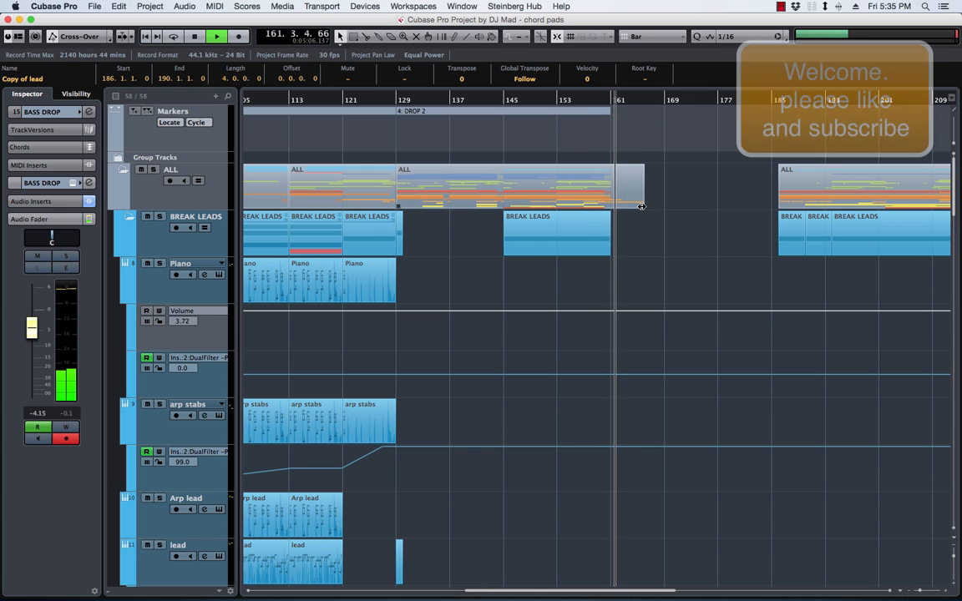
left_click(764, 199)
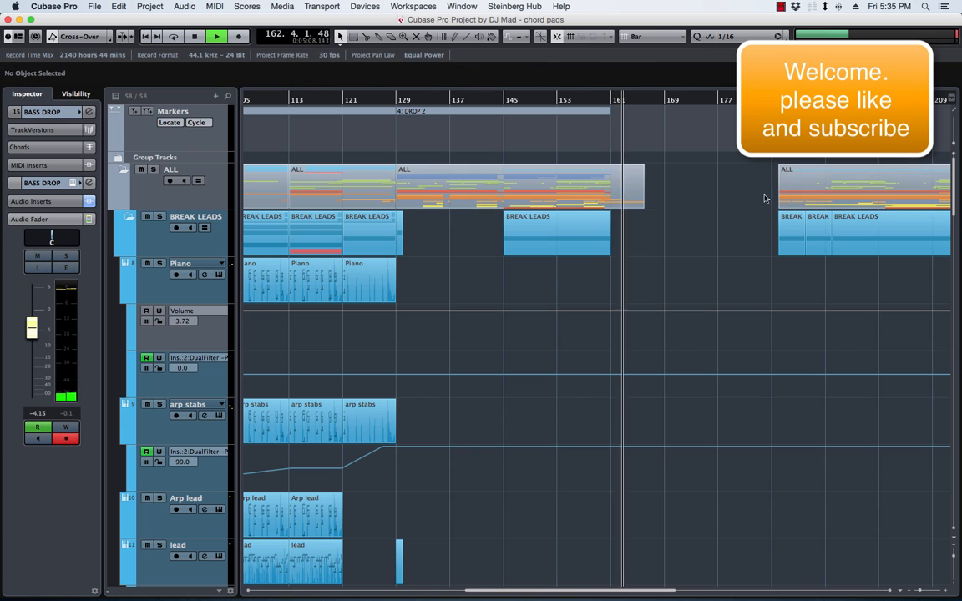
Step: Play the copied ALL section from its beginning and from about bar 190 to find a usable starting point
left_click(776, 99)
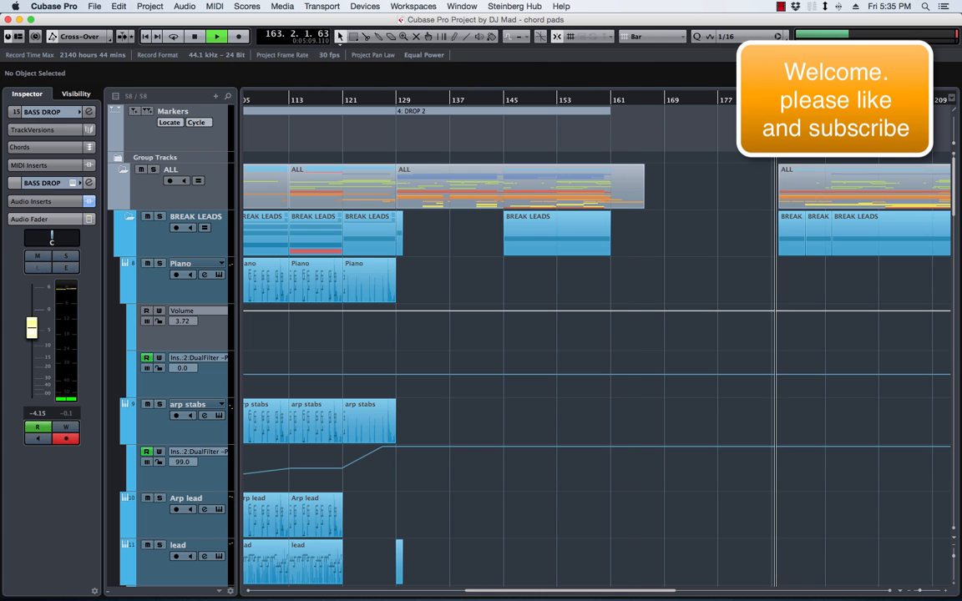
left_click(754, 178)
scroll(668, 167, "right", 5)
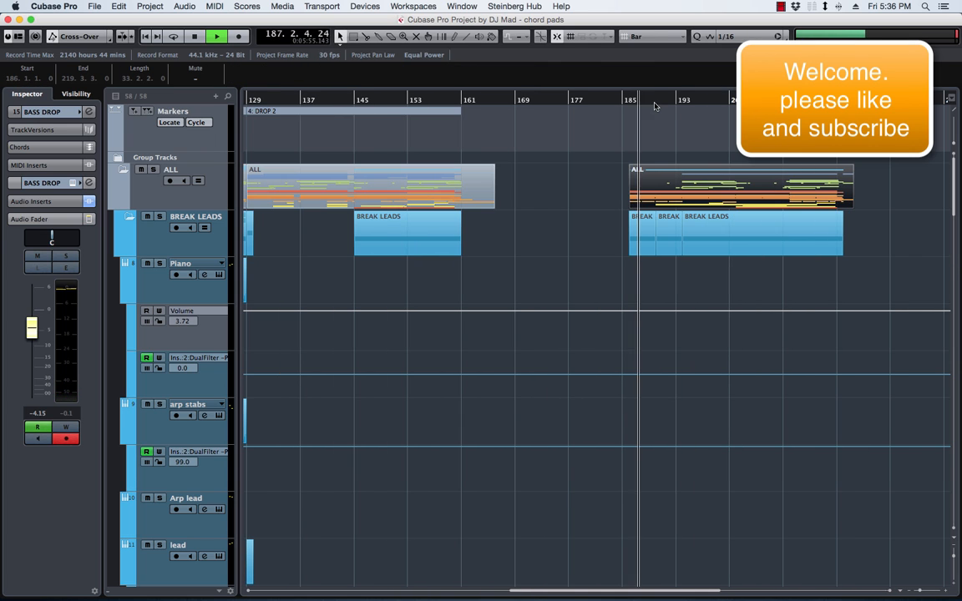
left_click(656, 105)
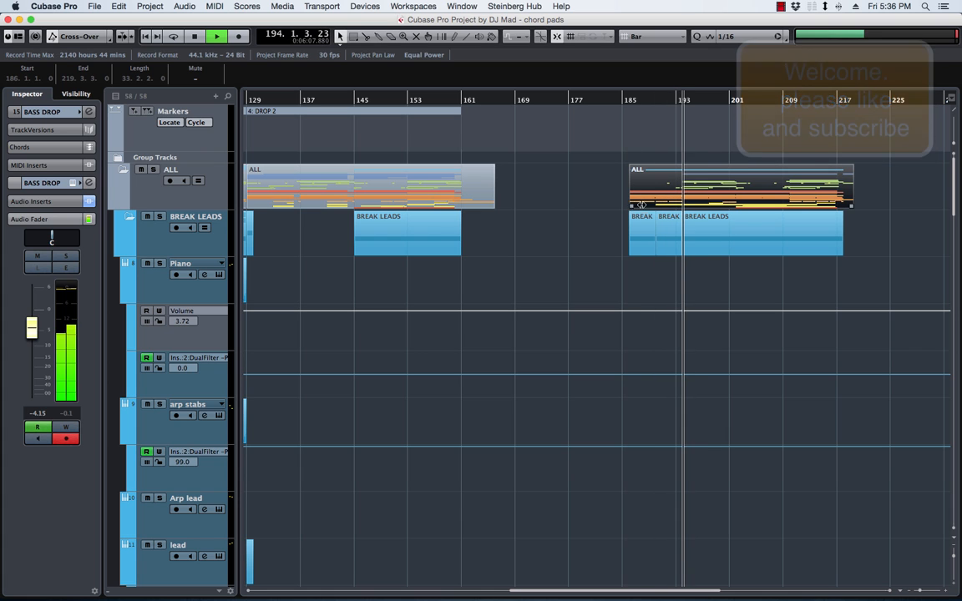
Step: Trim the first eight bars off the copied ALL part, move it to start at bar 161, and play the transition from bar 160
left_click_drag(632, 205, 491, 190)
key("space")
left_click(453, 99)
key("space")
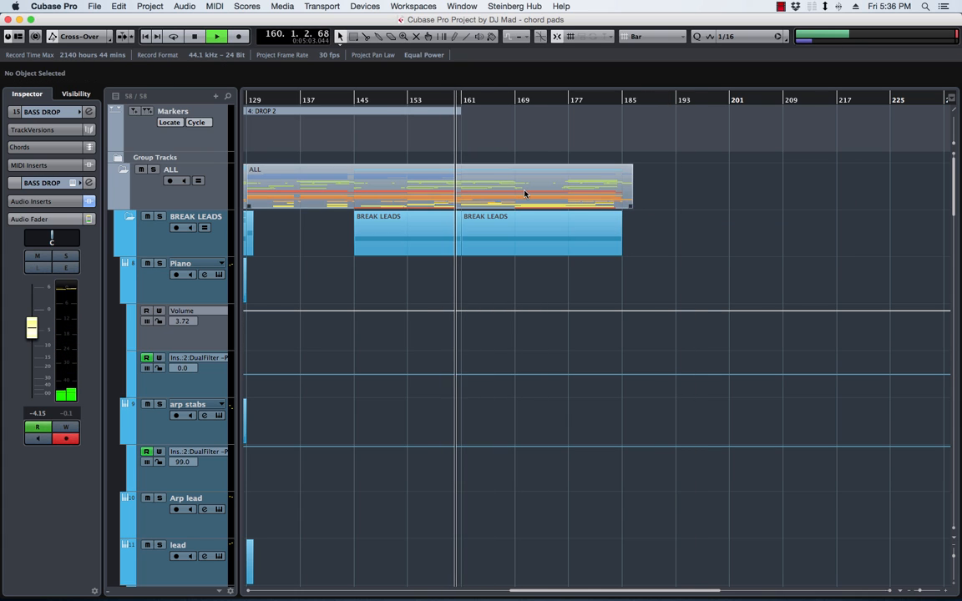
scroll(523, 225, "down", 10)
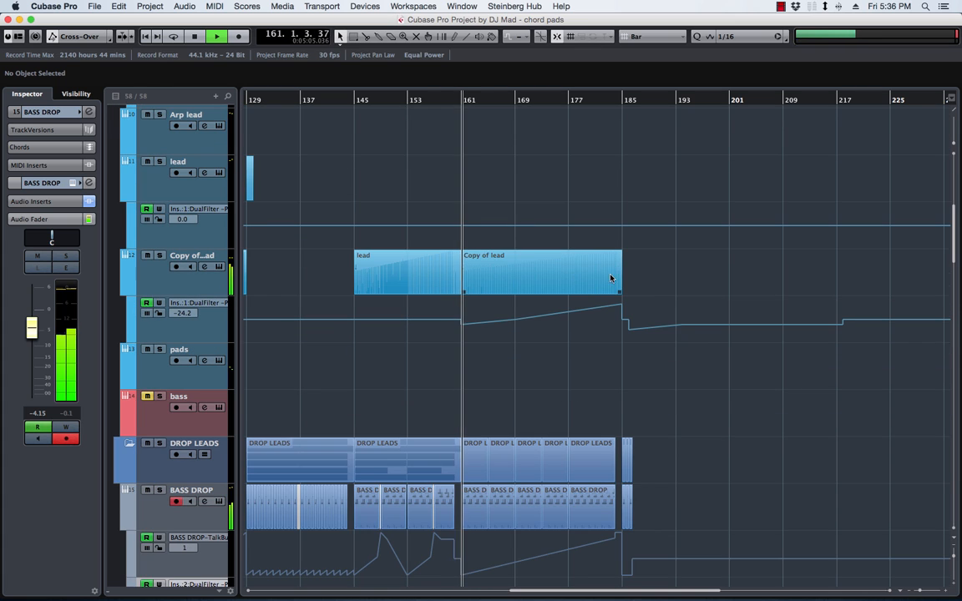
Step: Delete the Copy of lead clip at bar 161 and that track's DualFilter automation points from bar 169 onward
left_click(500, 283)
key("Delete")
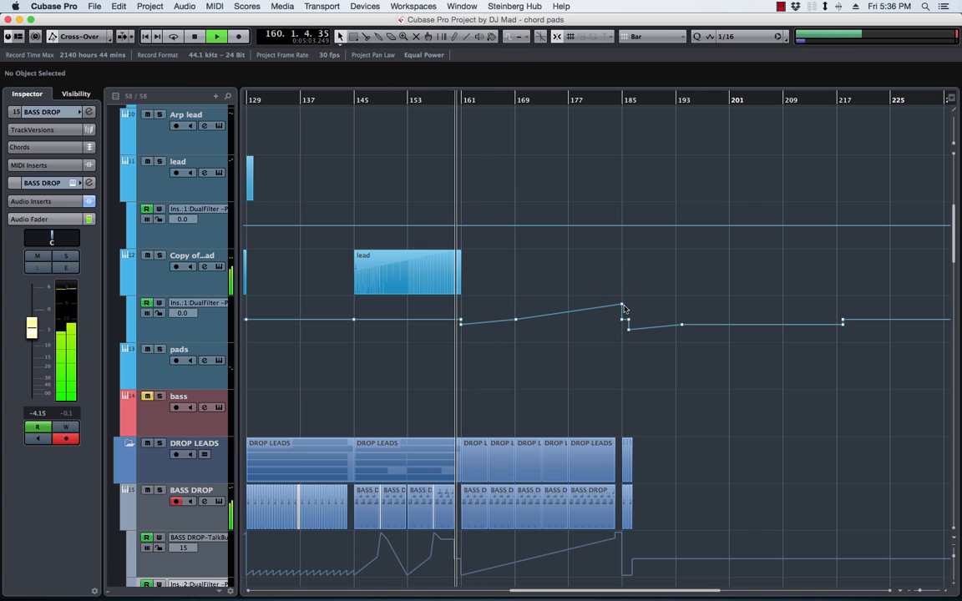
left_click_drag(475, 297, 945, 376)
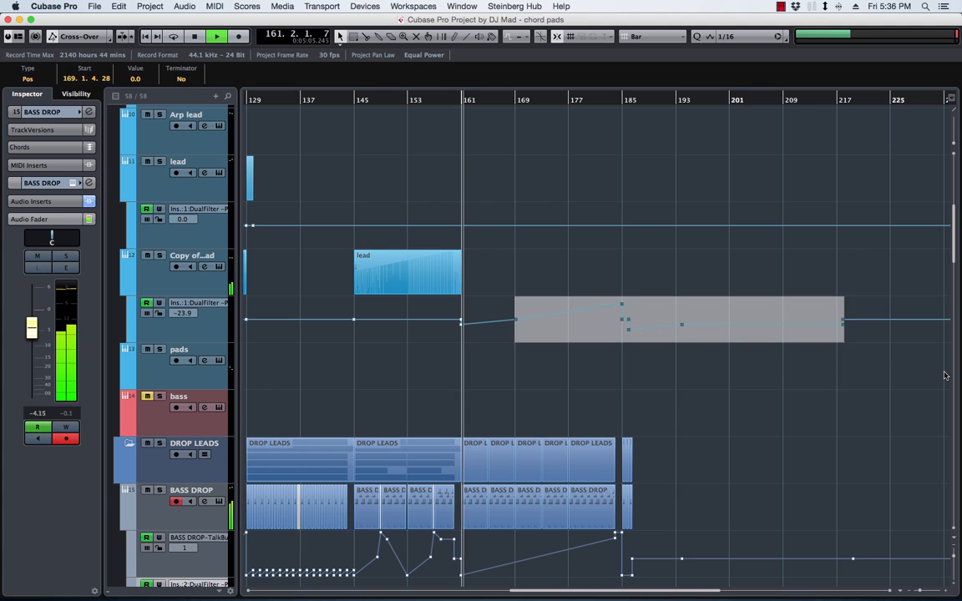
key("Delete")
Step: Delete the DROP LEADS clips from bar 161 onward and play the transition from about bar 157
scroll(507, 543, "down", 5)
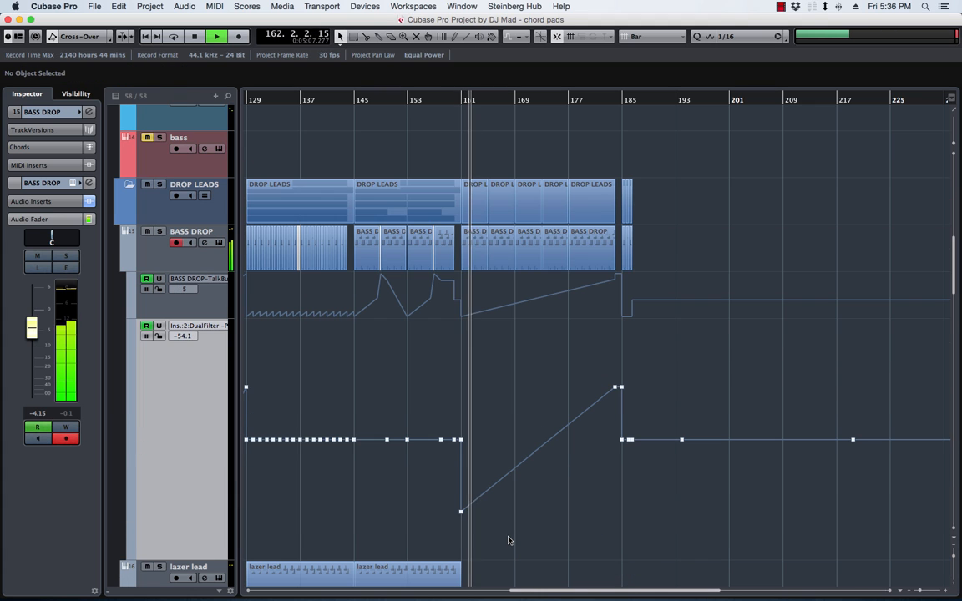
left_click(468, 256)
key("Delete")
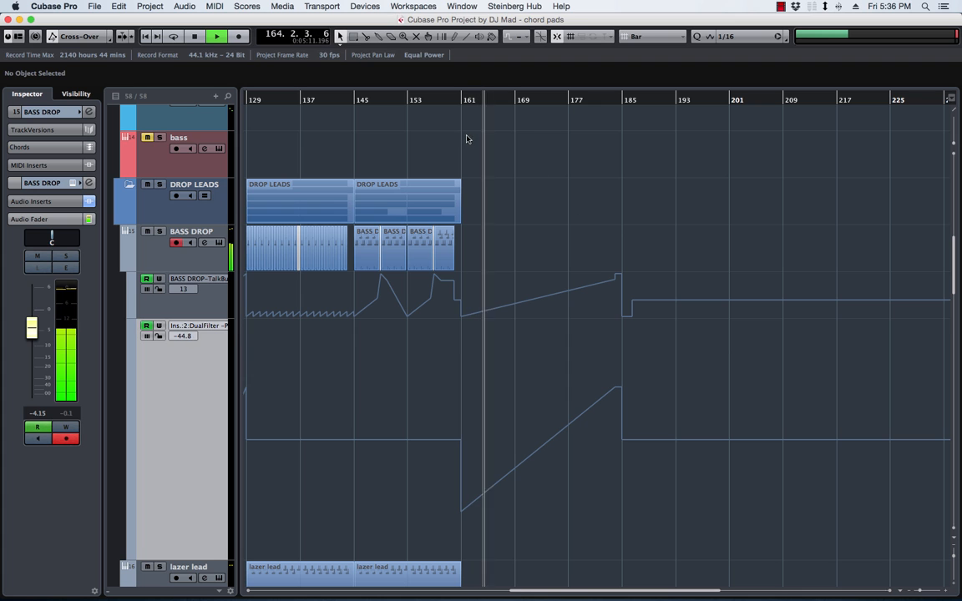
left_click(436, 101)
Step: Duplicate the lazer lead clip from bar 145 to bar 161 and play the arrangement leading into the copy
scroll(479, 167, "left", 3)
scroll(478, 167, "down", 7)
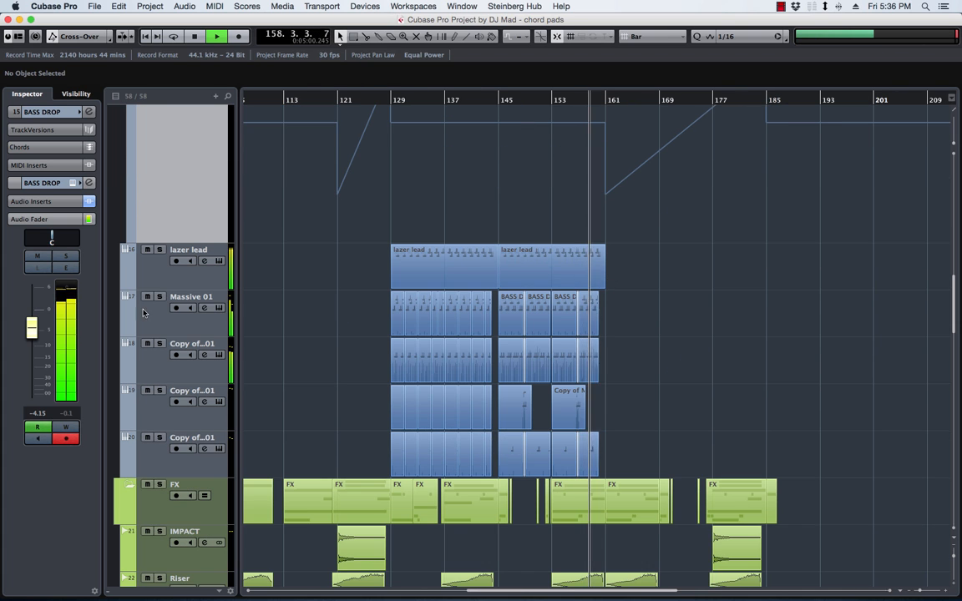
left_click(538, 264)
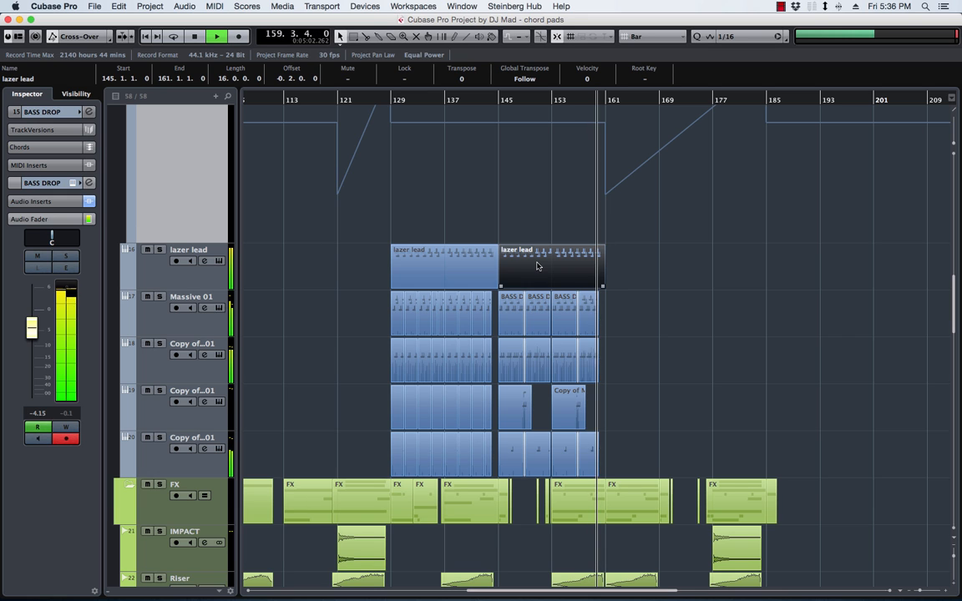
key("super+d")
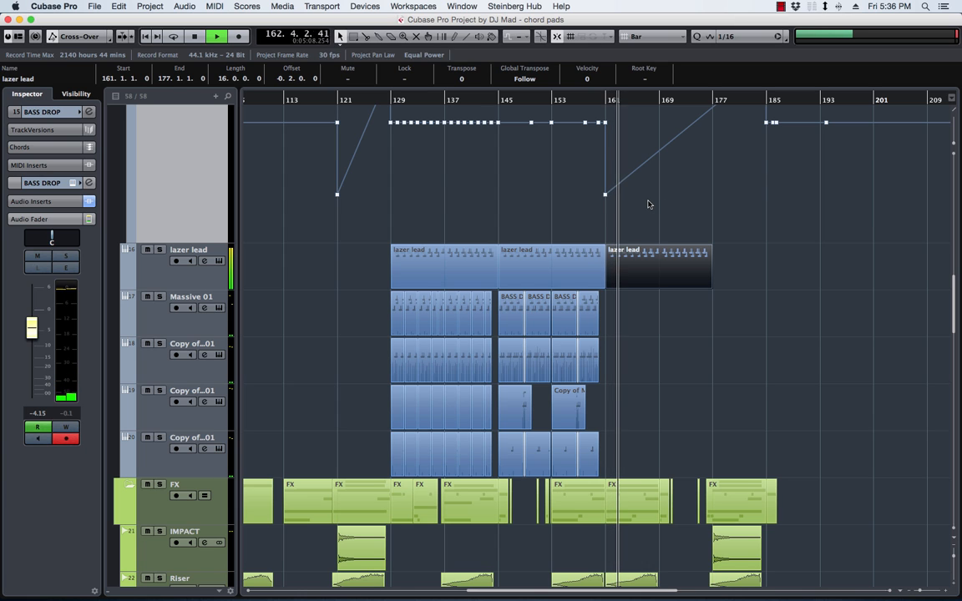
left_click(497, 103)
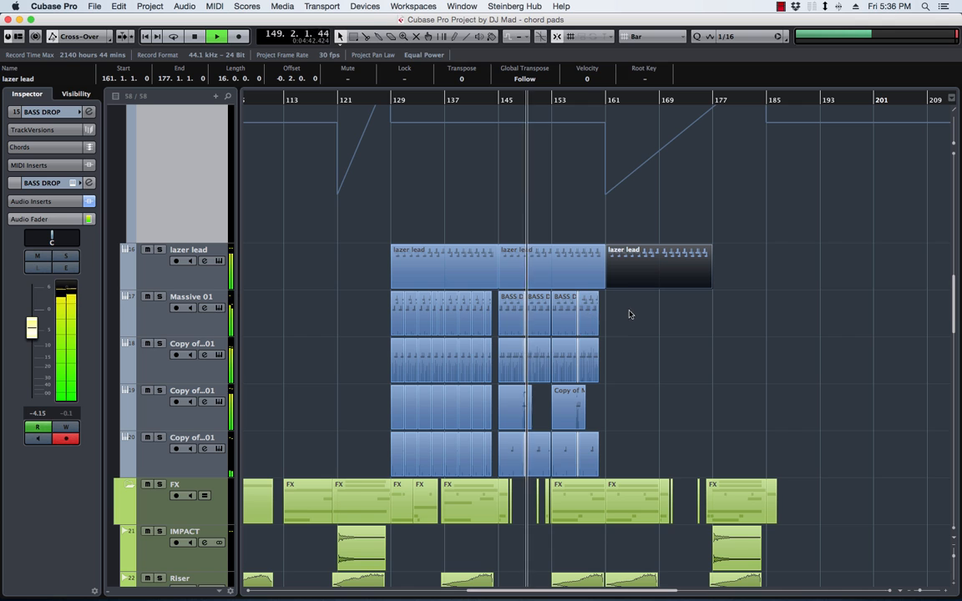
Step: Copy the Massive 01 clips from bars 145 to 161 so they start at bar 161, and mute the duplicated lazer lead clip
mouse_move(622, 302)
left_mouse_down()
mouse_move(499, 324)
mouse_move(623, 314)
left_mouse_up()
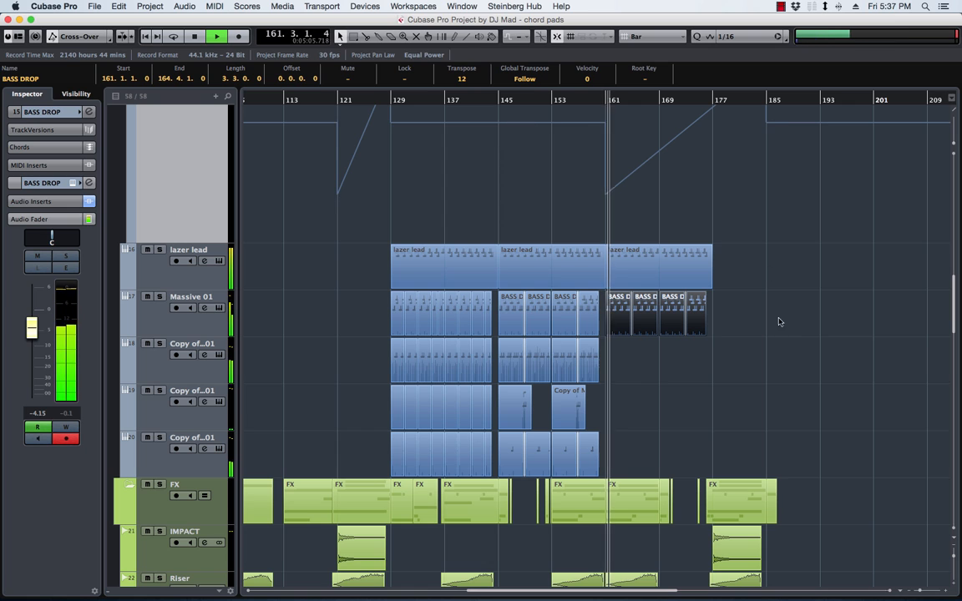
left_click(663, 267)
key("shift+m")
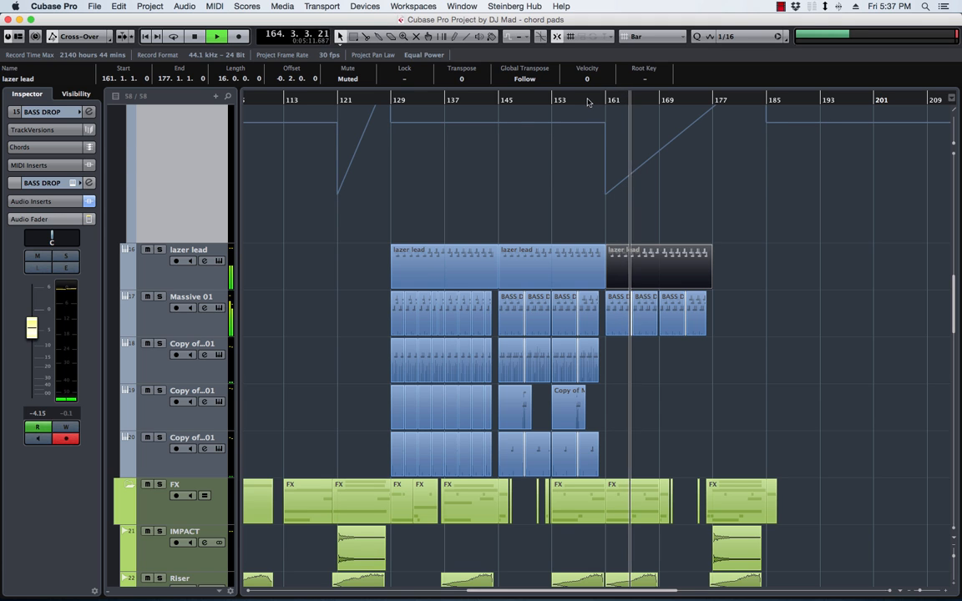
Step: Delete the redundant DualFilter automation points on the BASS DROP track between bars 129 and 161
left_click_drag(626, 119, 386, 134)
scroll(577, 154, "up", 8)
scroll(577, 154, "down", 4)
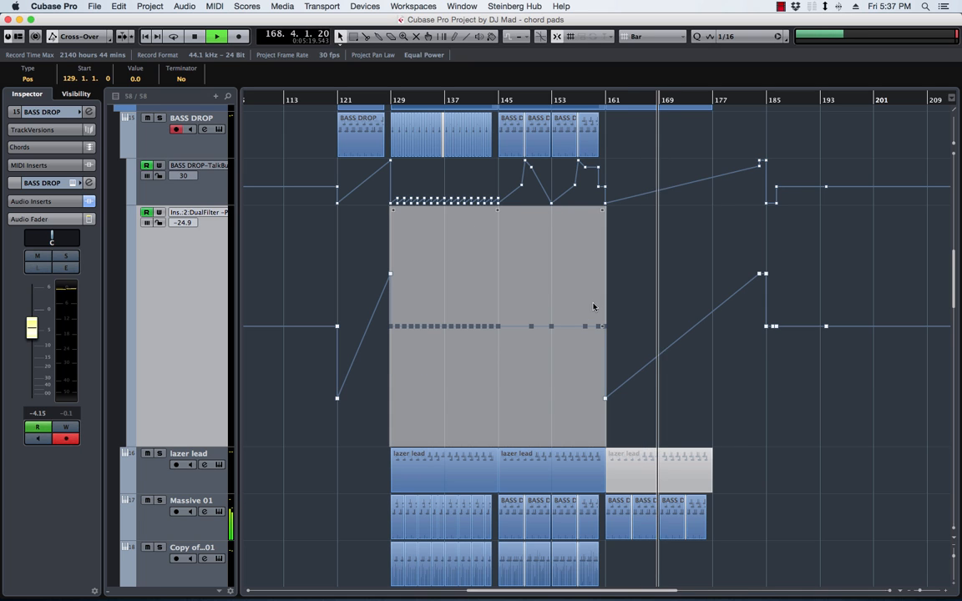
left_click(629, 301)
left_click_drag(598, 303, 396, 352)
key("Delete")
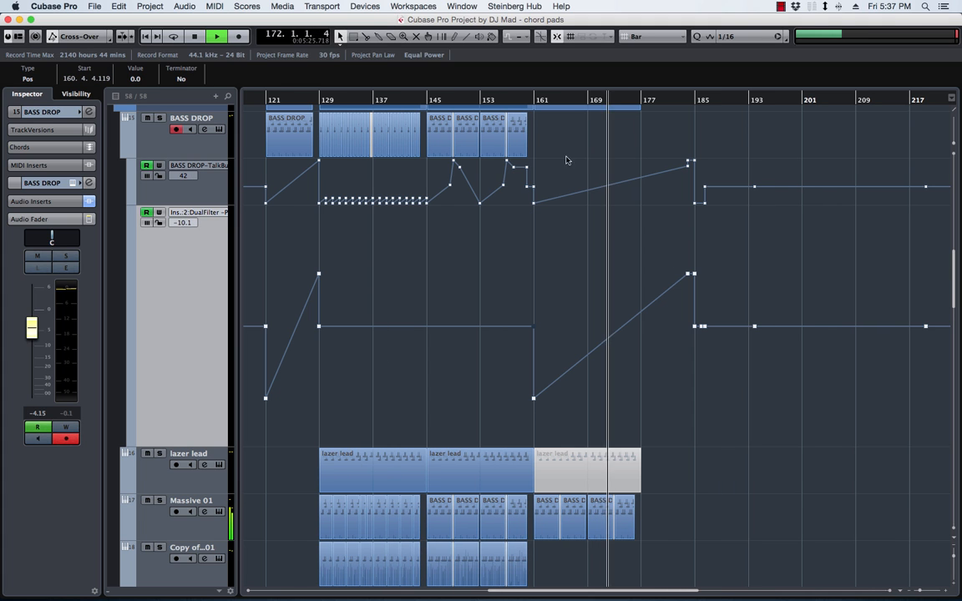
Step: Delete the TalkBuzz and DualFilter automation points after bar 161 on the BASS DROP track and stop playback
left_click_drag(544, 136, 807, 404)
key("Delete")
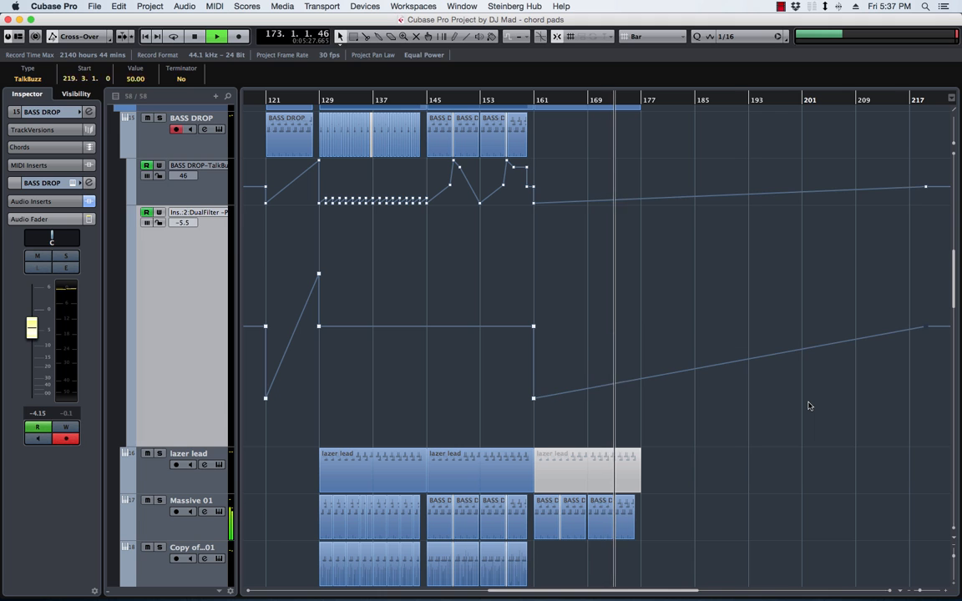
left_click_drag(877, 168, 942, 349)
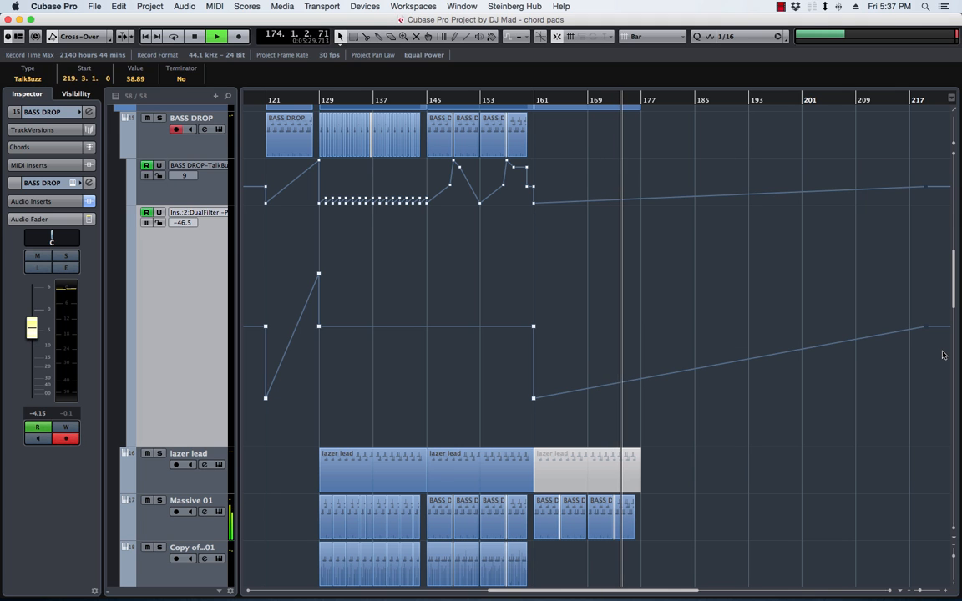
key("Delete")
key("space")
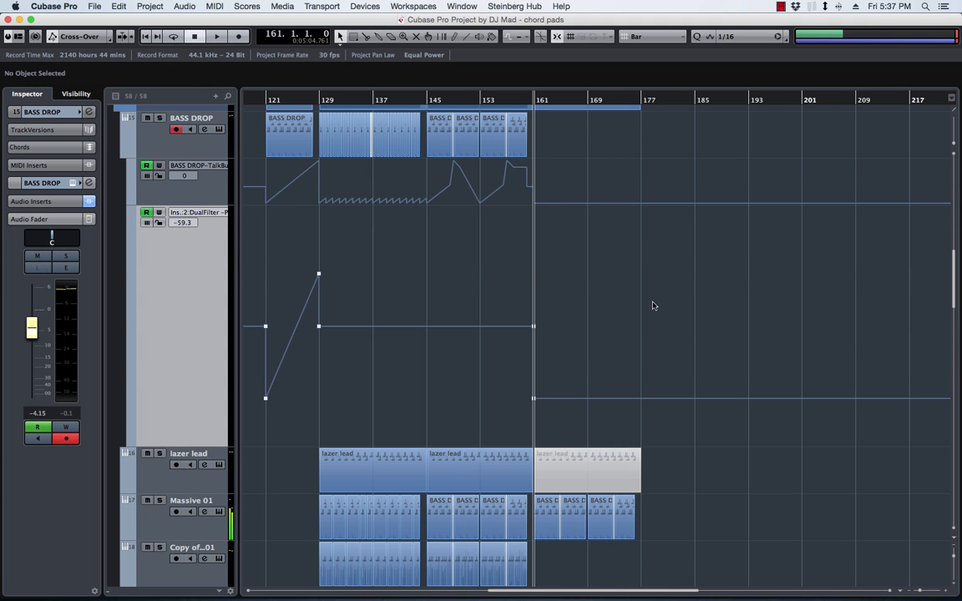
Step: Play the transition from about bar 158 and review the lead and FX clips around bar 161
scroll(643, 294, "down", 5)
left_click(514, 103)
key("space")
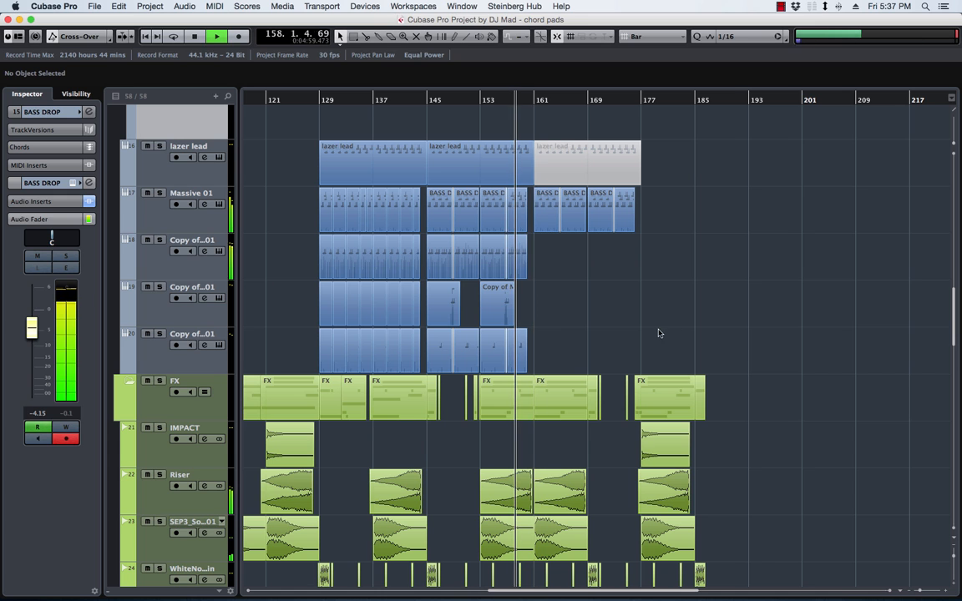
scroll(658, 333, "down", 5)
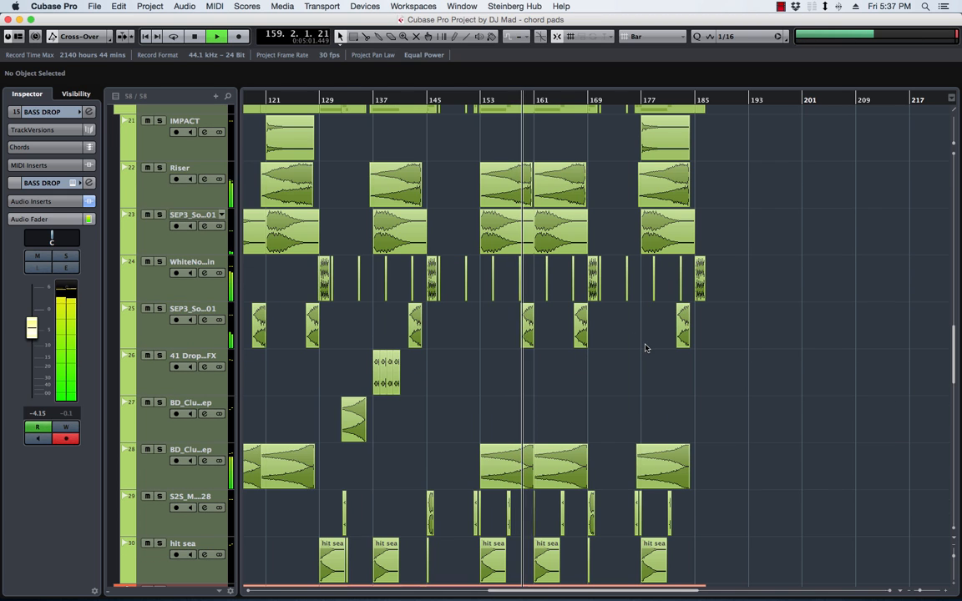
scroll(645, 347, "up", 4)
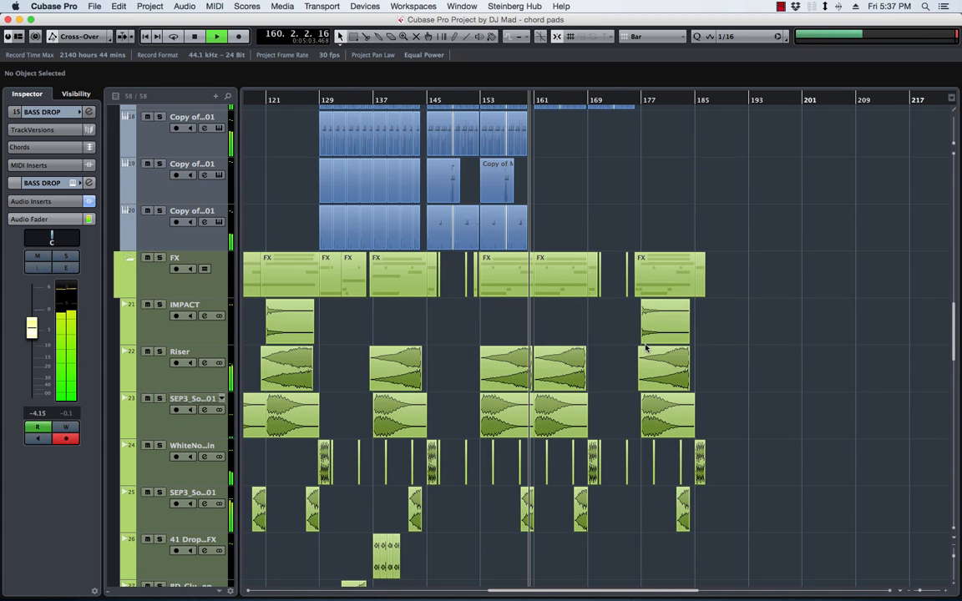
scroll(610, 200, "up", 4)
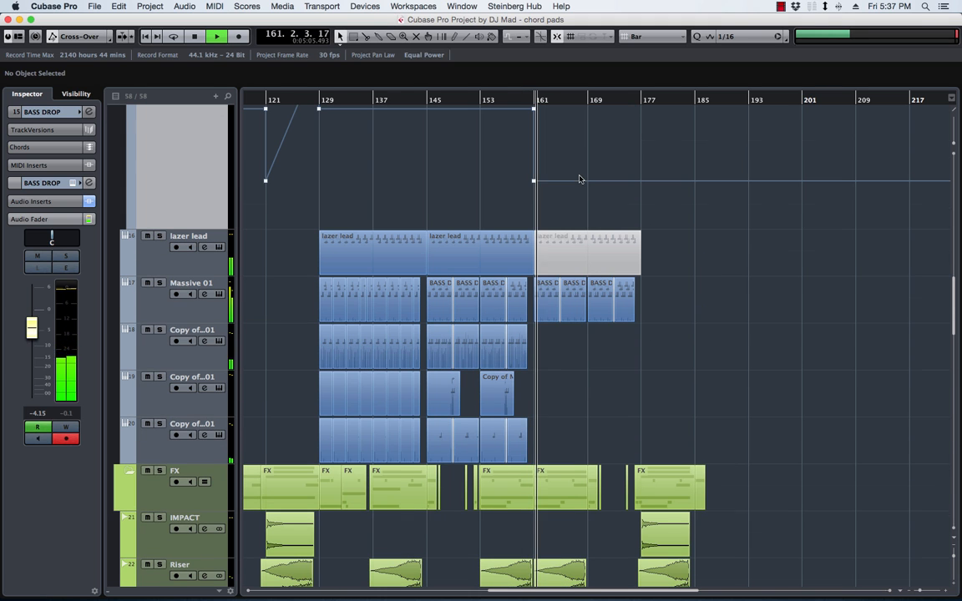
Step: Delete the copied Massive 01 clips and the muted lazer lead clip that start at bar 161
left_click_drag(670, 298, 545, 322)
scroll(547, 321, "up", 2)
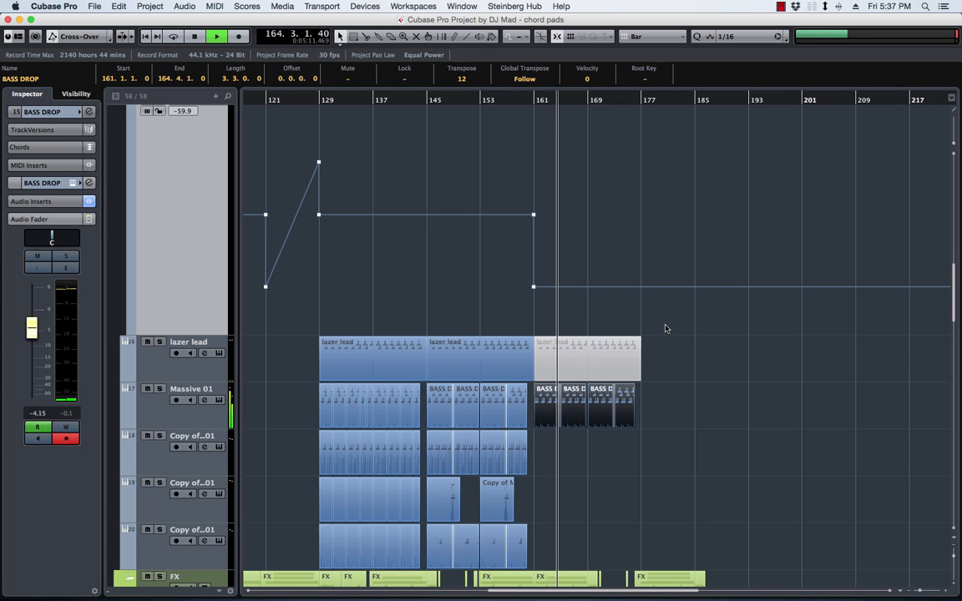
key("Delete")
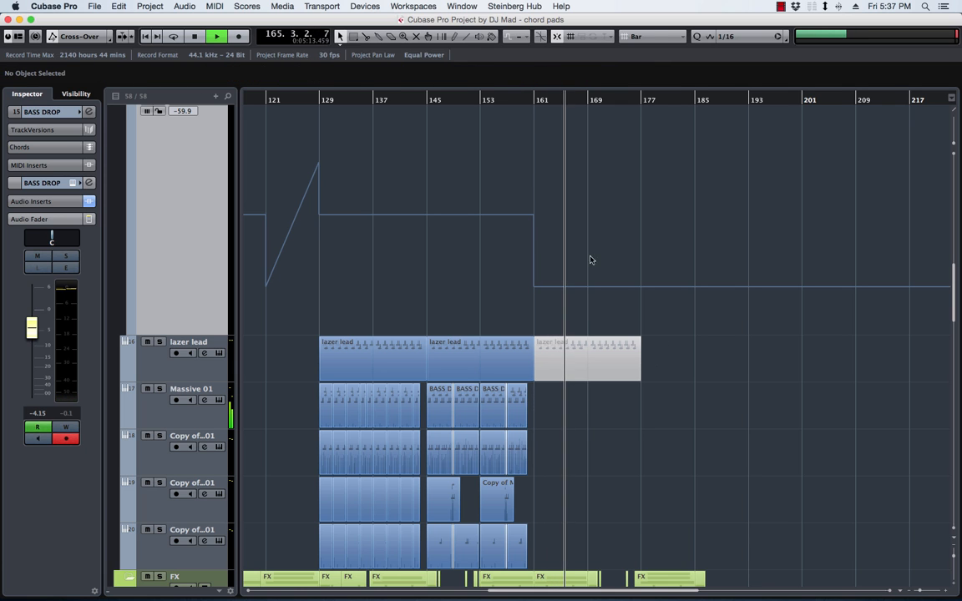
scroll(716, 356, "down", 5)
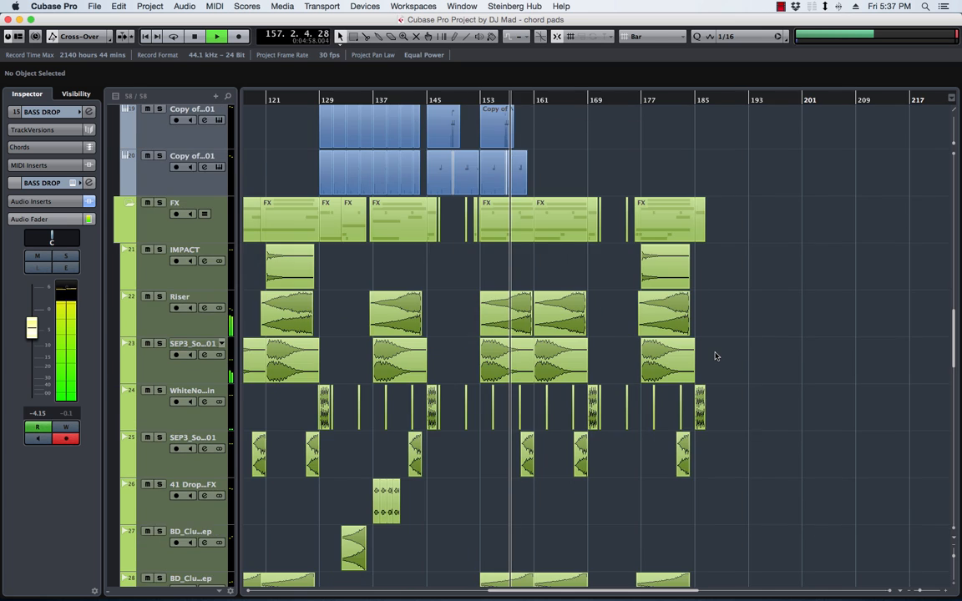
scroll(612, 233, "up", 5)
left_click(589, 323)
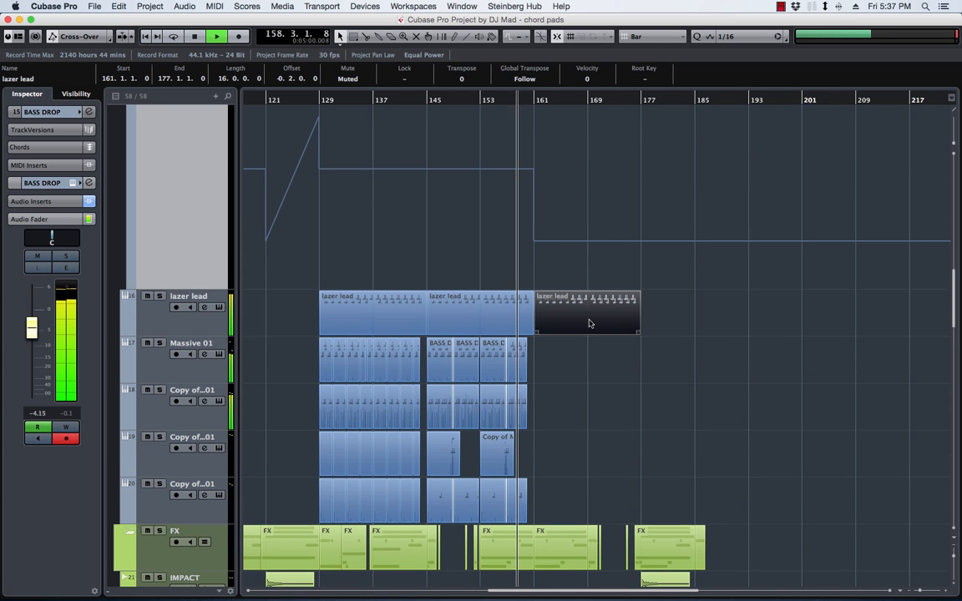
key("Delete")
Step: Delete the two DualFilter automation points at bar 161 on the BASS DROP track
scroll(591, 322, "down", 5)
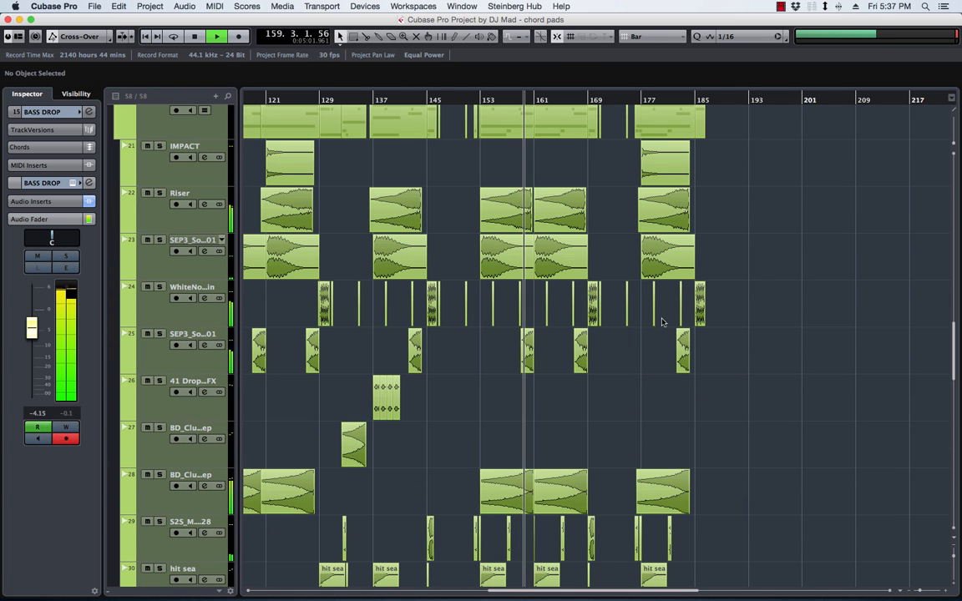
scroll(688, 324, "down", 6)
scroll(579, 226, "up", 5)
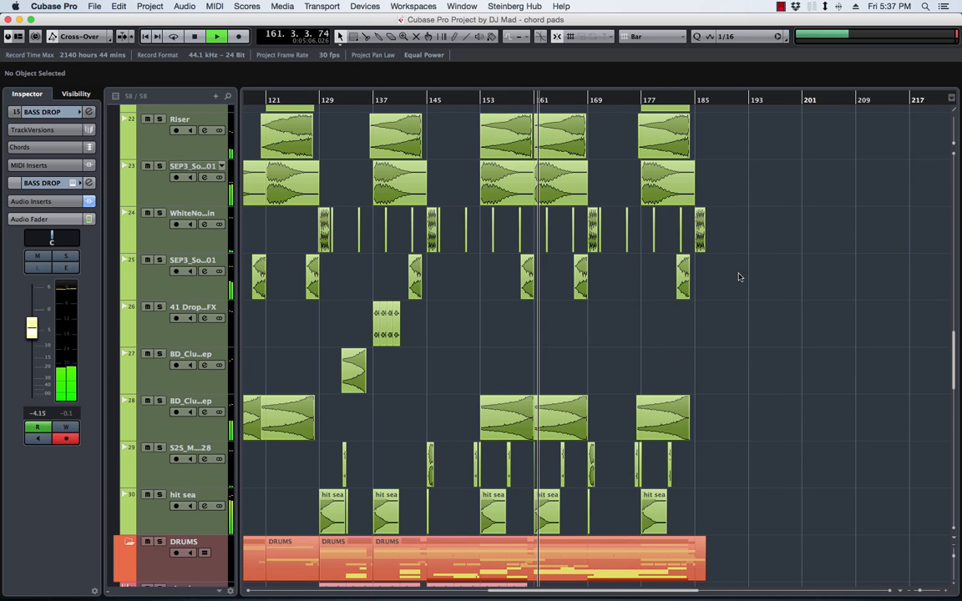
scroll(736, 274, "up", 2)
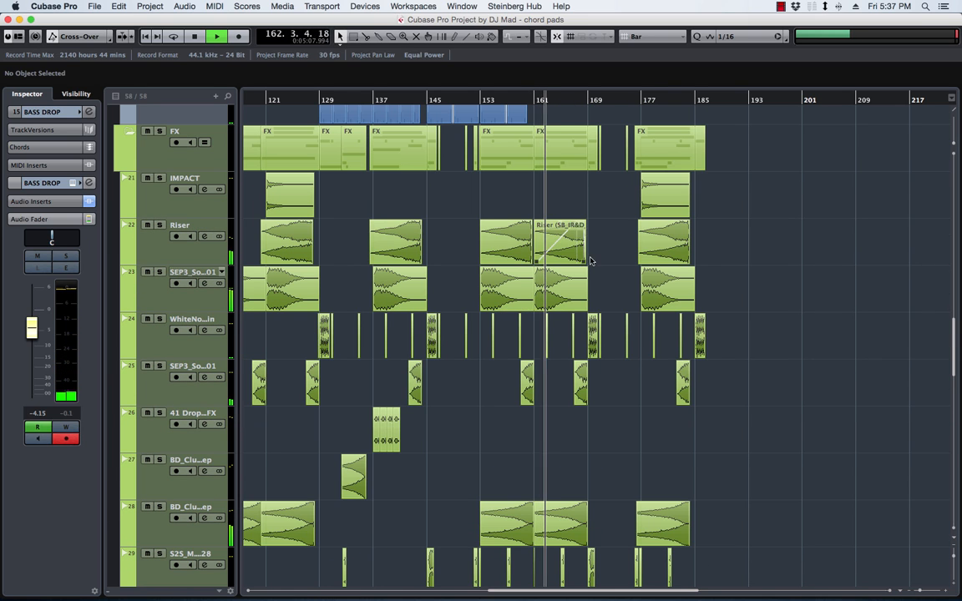
scroll(609, 249, "up", 8)
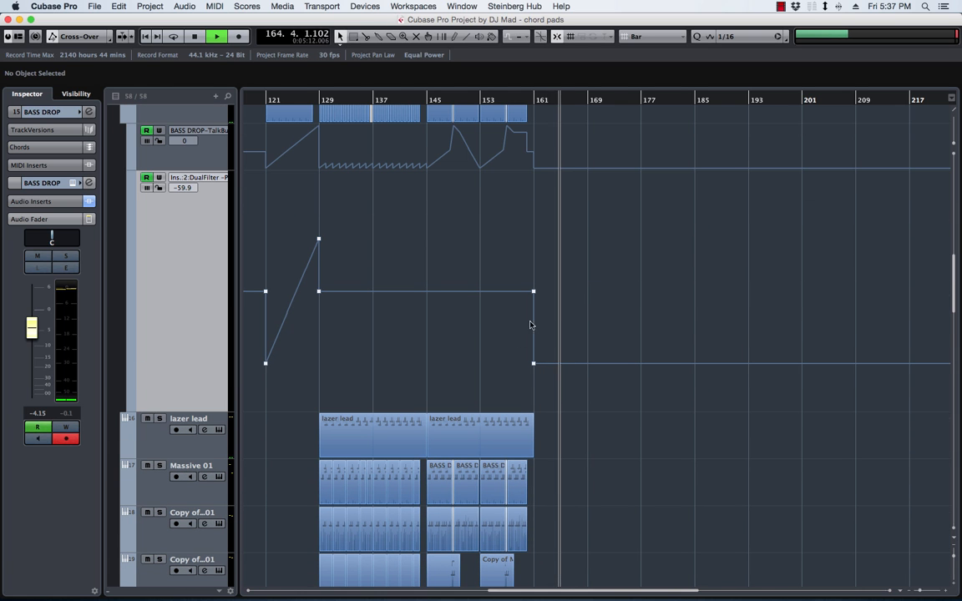
left_click_drag(494, 350, 619, 392)
key("Delete")
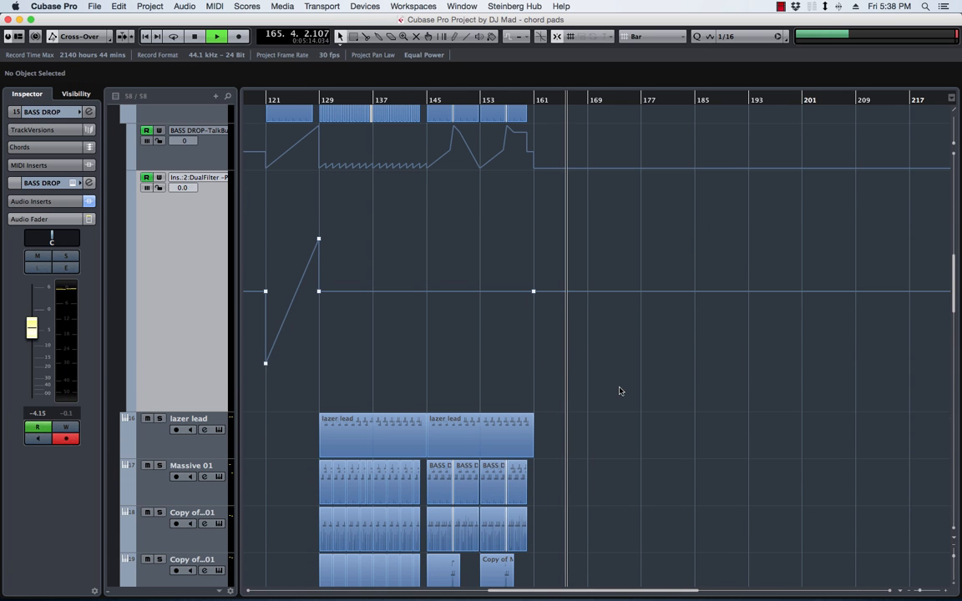
left_click_drag(612, 268, 507, 317)
key("Delete")
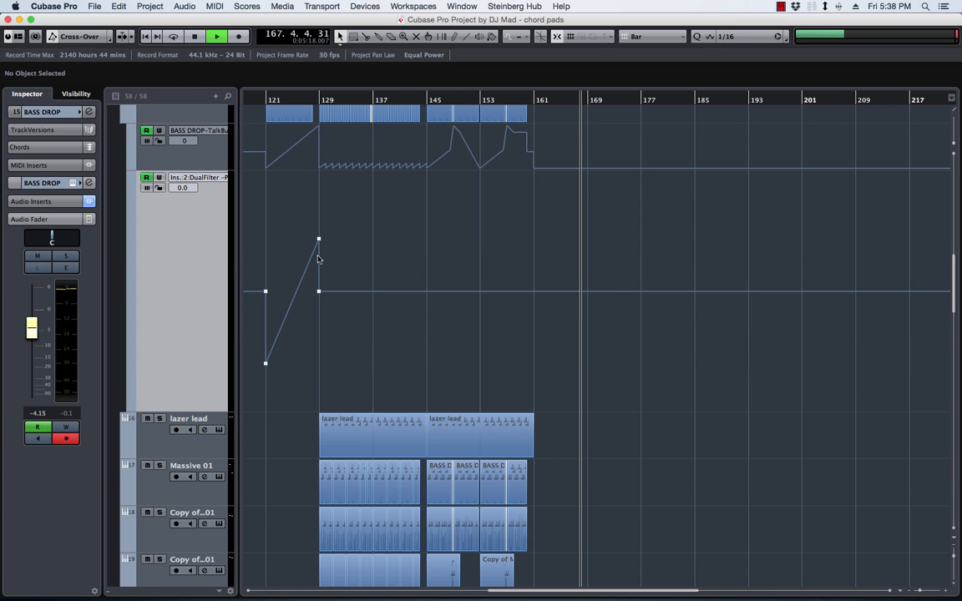
Step: Reduce the track heights, move the two HEY clips eight bars earlier to start at bars 161 and 169, and play from about bar 160
key("shift+g")
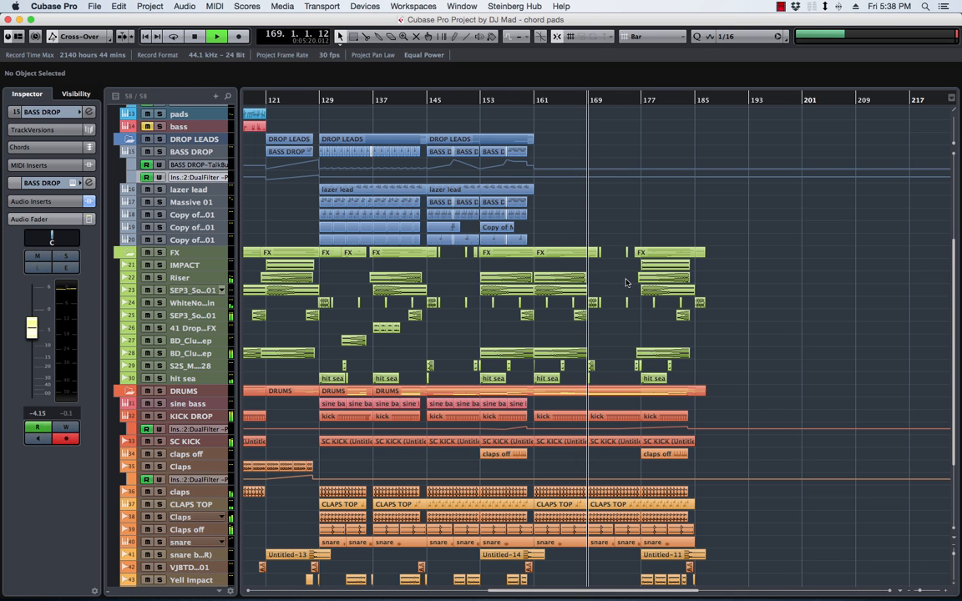
scroll(601, 280, "down", 5)
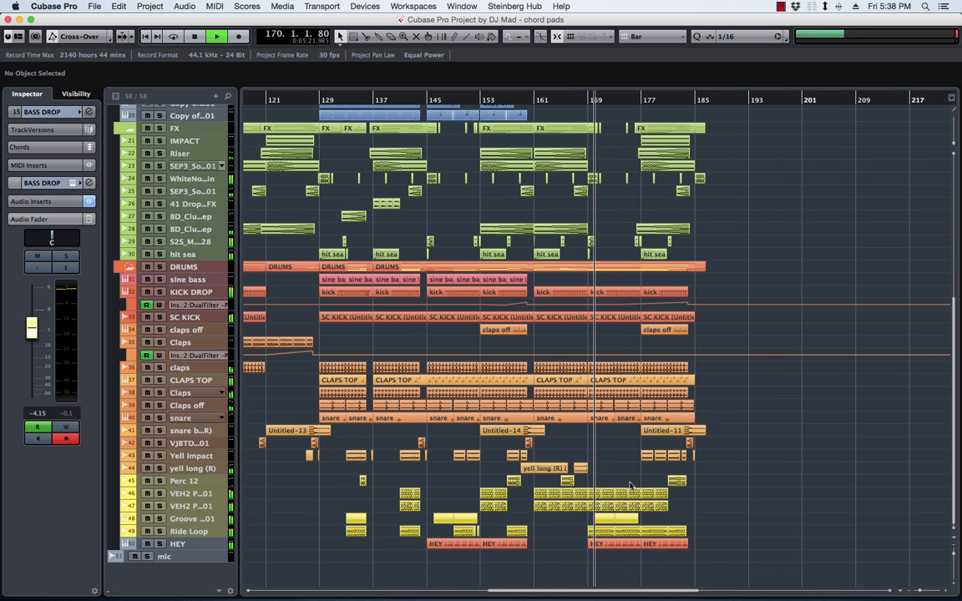
key("space")
left_click_drag(603, 546, 550, 548)
left_click_drag(608, 550, 607, 550)
key("space")
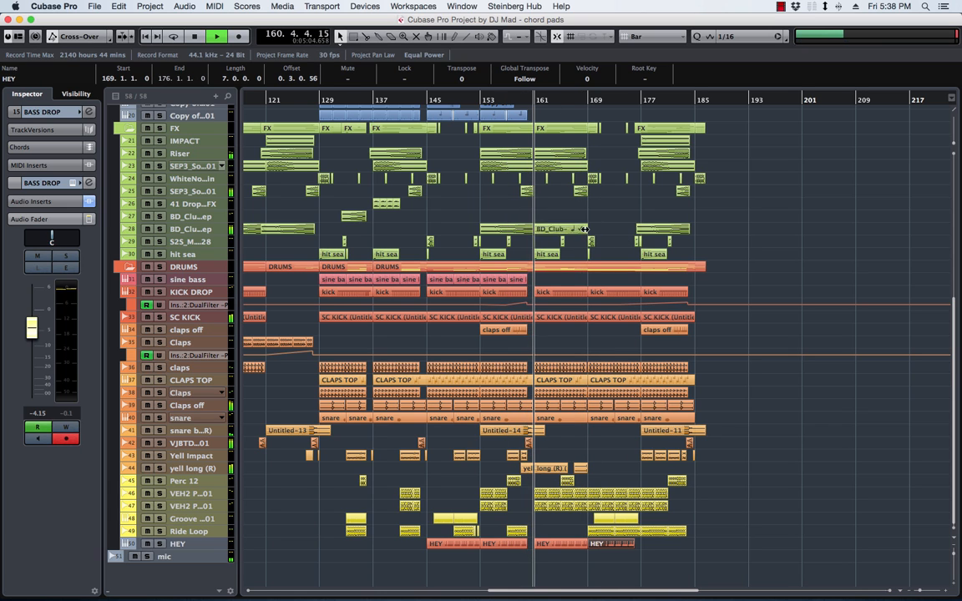
Step: Enlarge the track heights and move the BD_Club-Risers track up to directly below the Riser track
key("h")
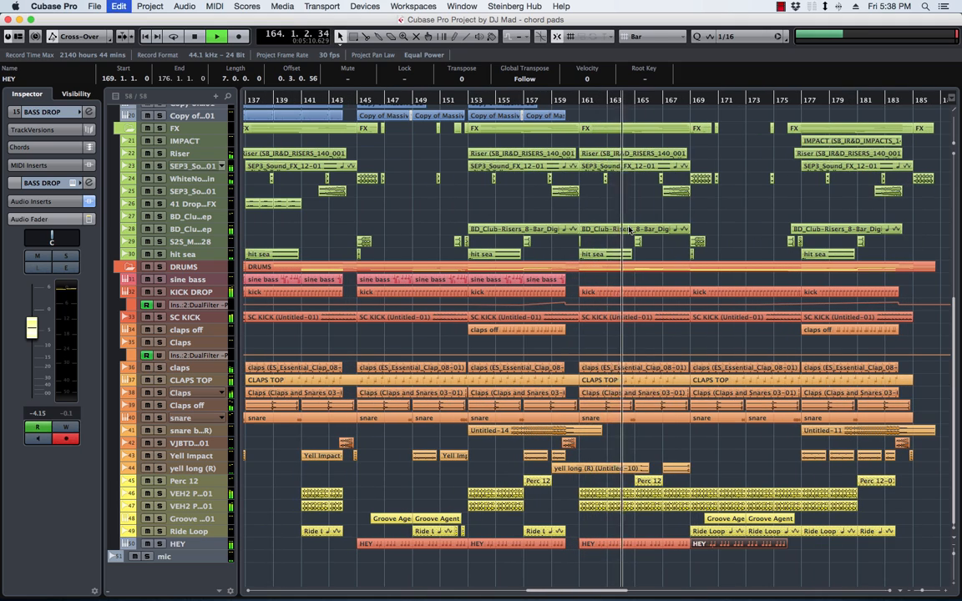
key("shift+h")
key("shift+h")
scroll(628, 230, "up", 8)
scroll(629, 230, "down", 4)
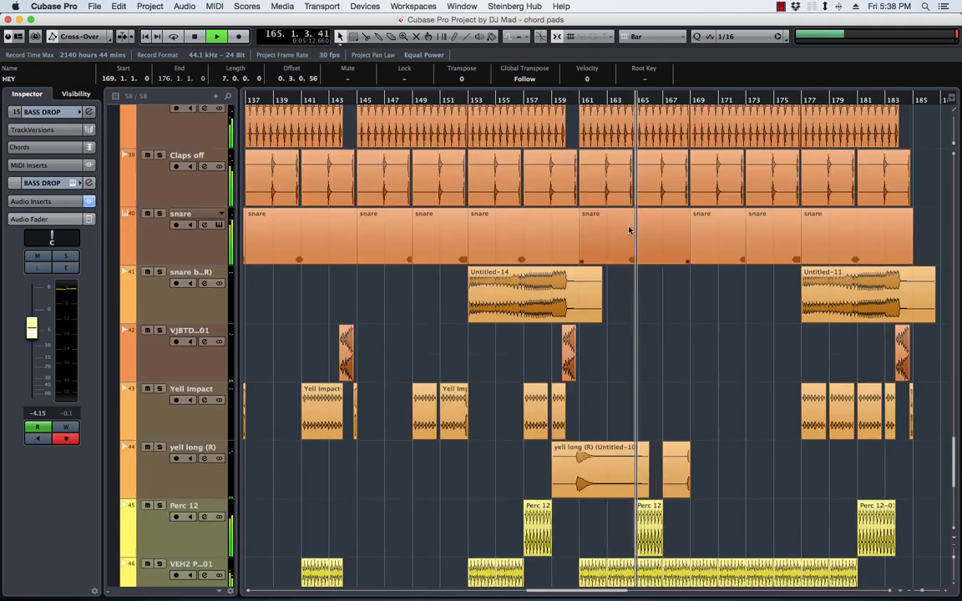
scroll(628, 230, "up", 10)
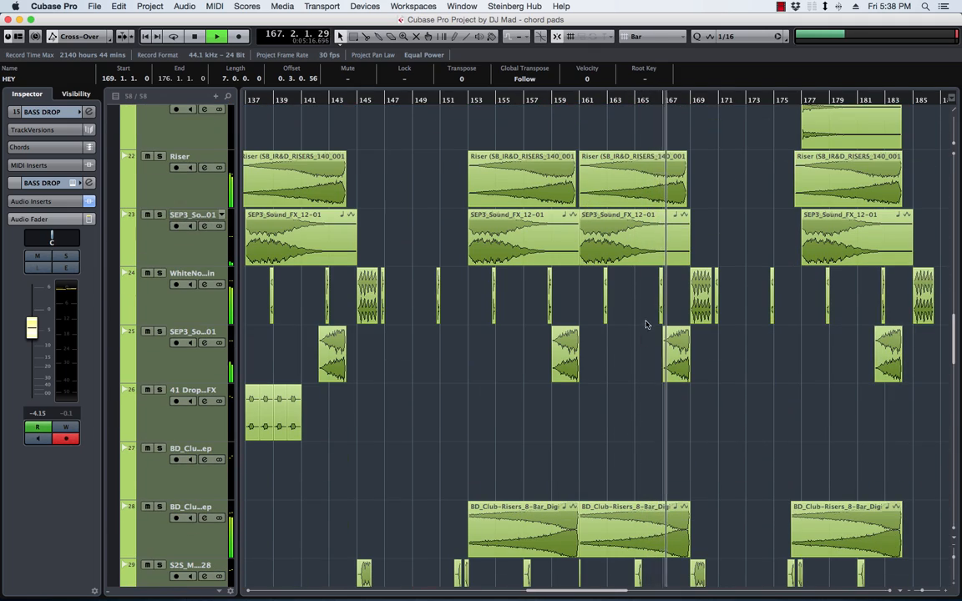
left_click(192, 543)
left_click_drag(192, 543, 192, 213)
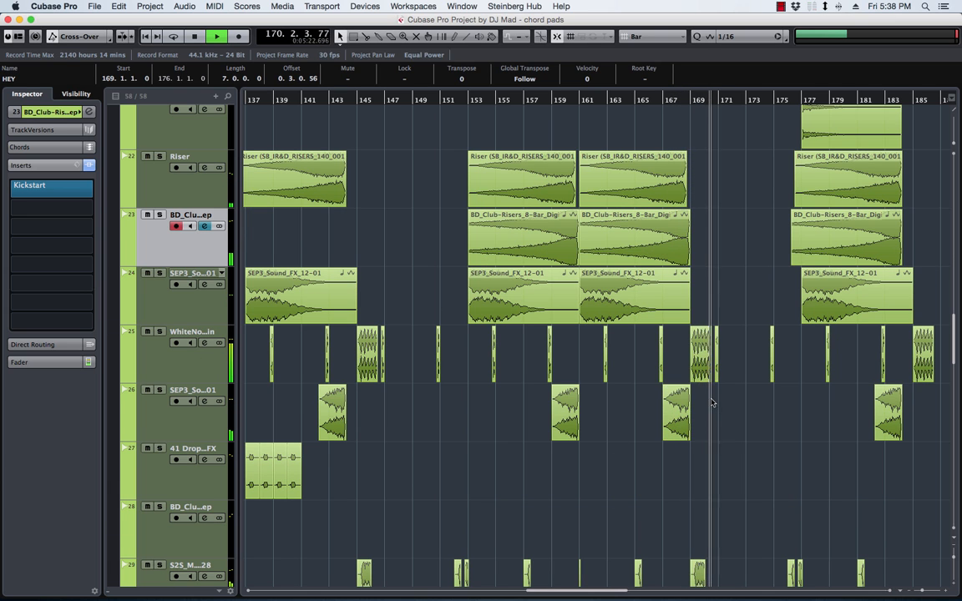
Step: Play from about bars 155 and 160 and briefly solo the Riser track to audition the riser effects
scroll(735, 366, "down", 5)
scroll(739, 334, "up", 3)
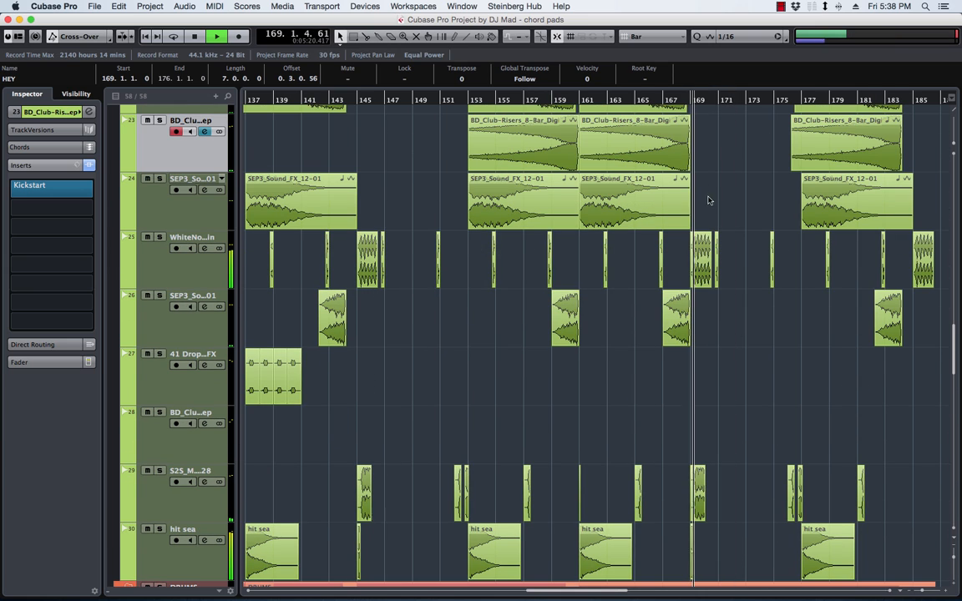
left_click(505, 100)
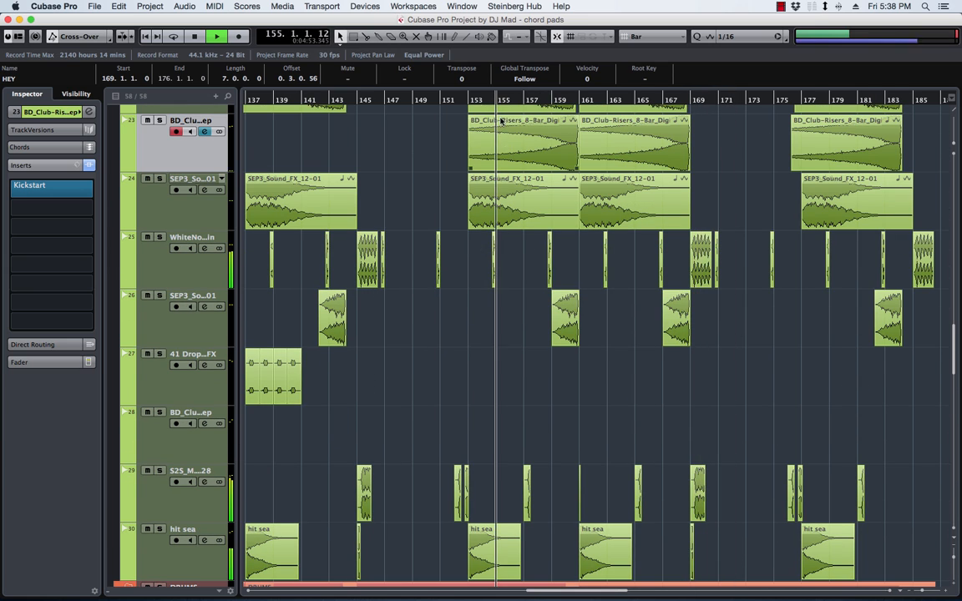
left_click(570, 100)
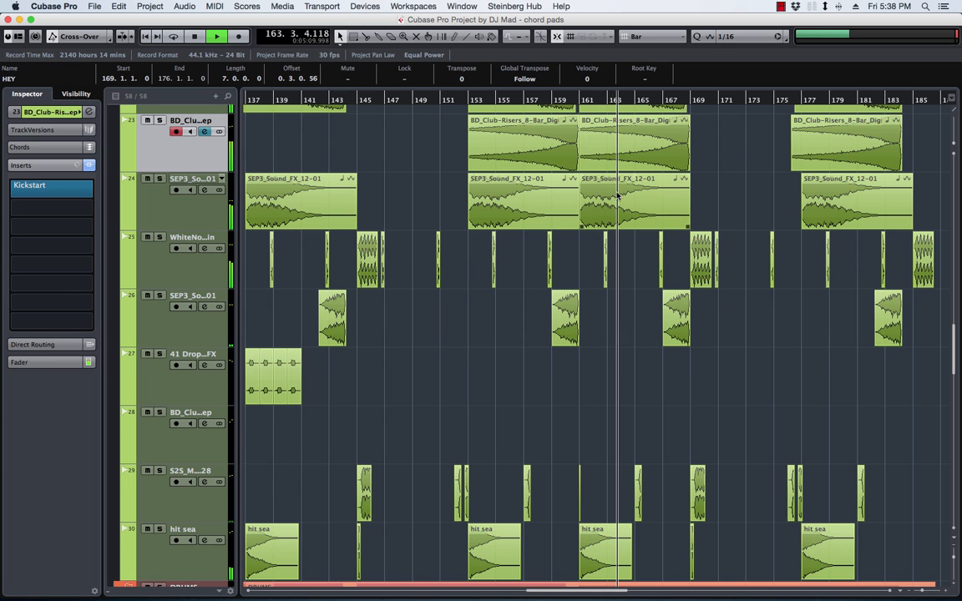
scroll(617, 219, "up", 2)
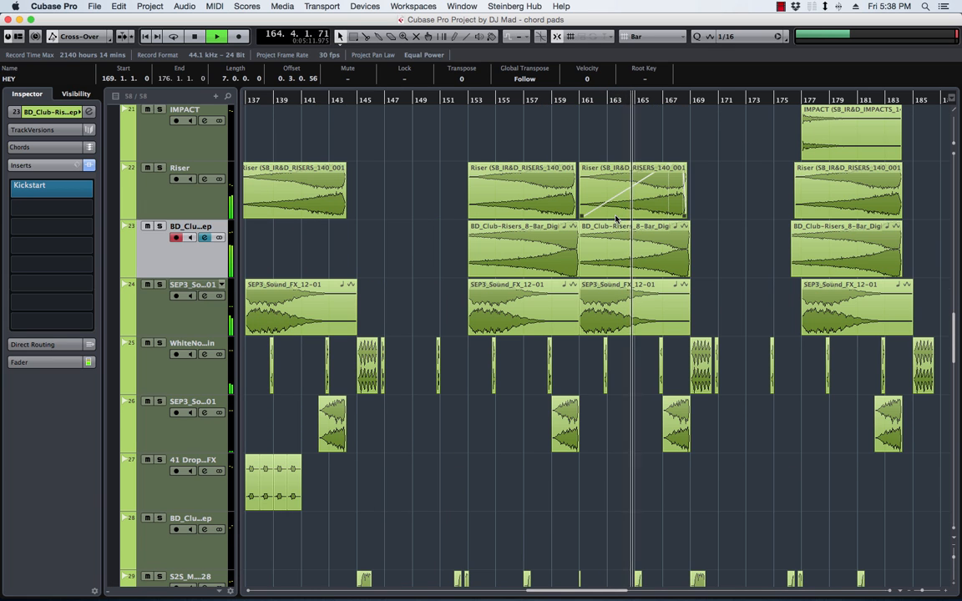
left_click(161, 168)
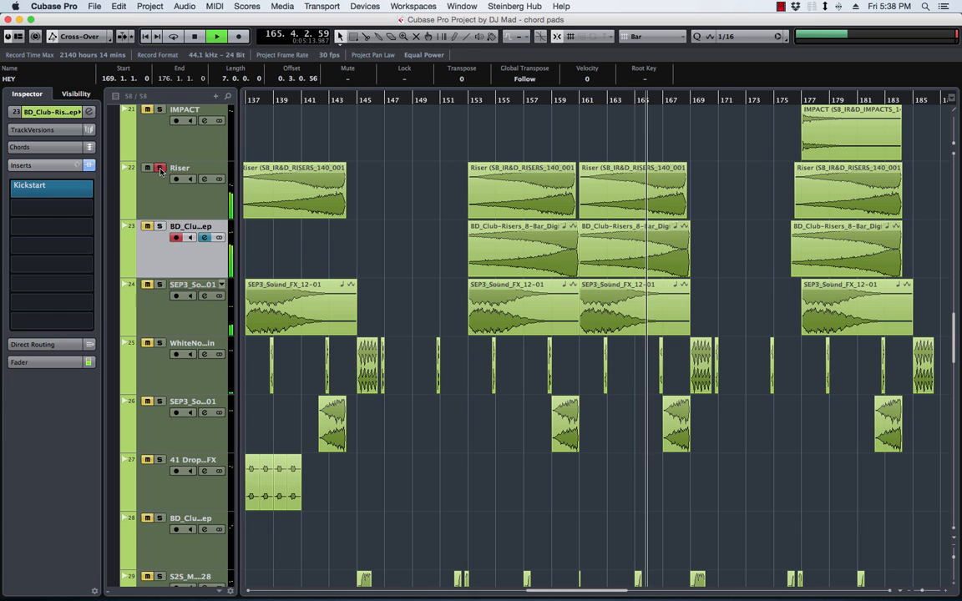
left_click(160, 167)
Step: Move the Riser and BD_Club-Risers clips from bar 161 to bar 169 and delete the two riser clips that follow around bar 177
left_click(647, 209)
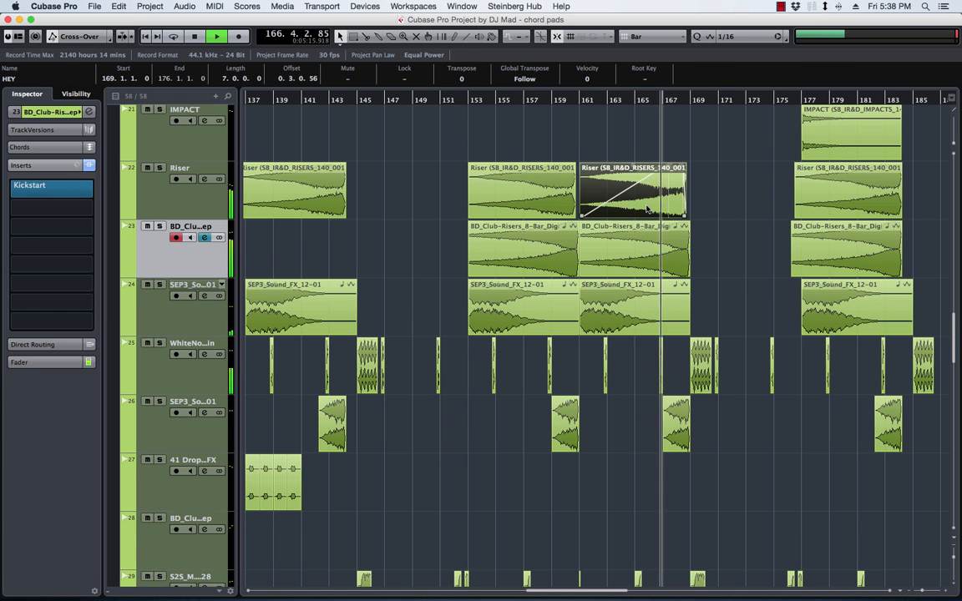
scroll(710, 204, "up", 1)
left_click_drag(714, 203, 628, 284)
scroll(633, 288, "up", 10)
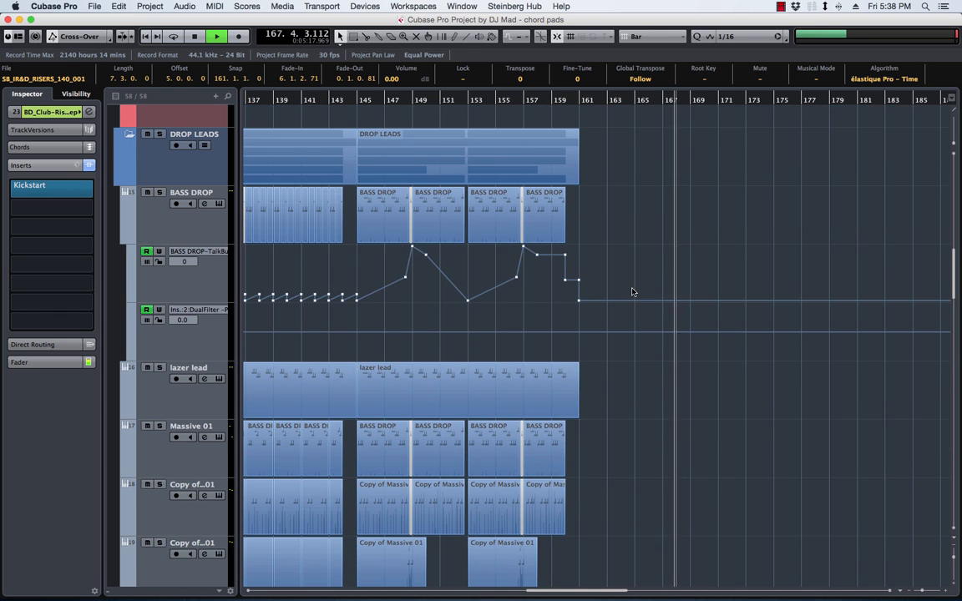
scroll(633, 291, "down", 10)
left_click_drag(592, 184, 756, 198)
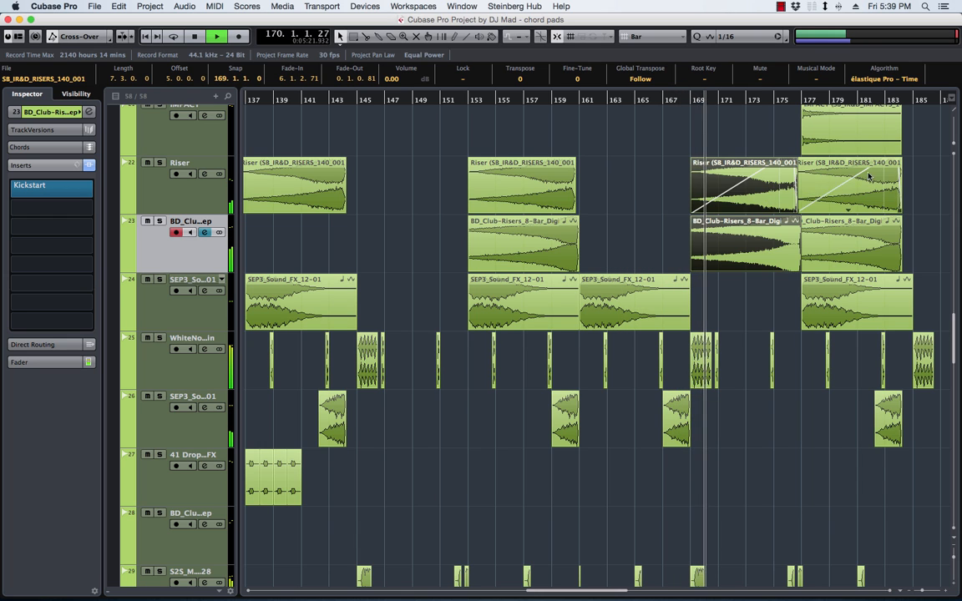
left_click_drag(927, 176, 835, 238)
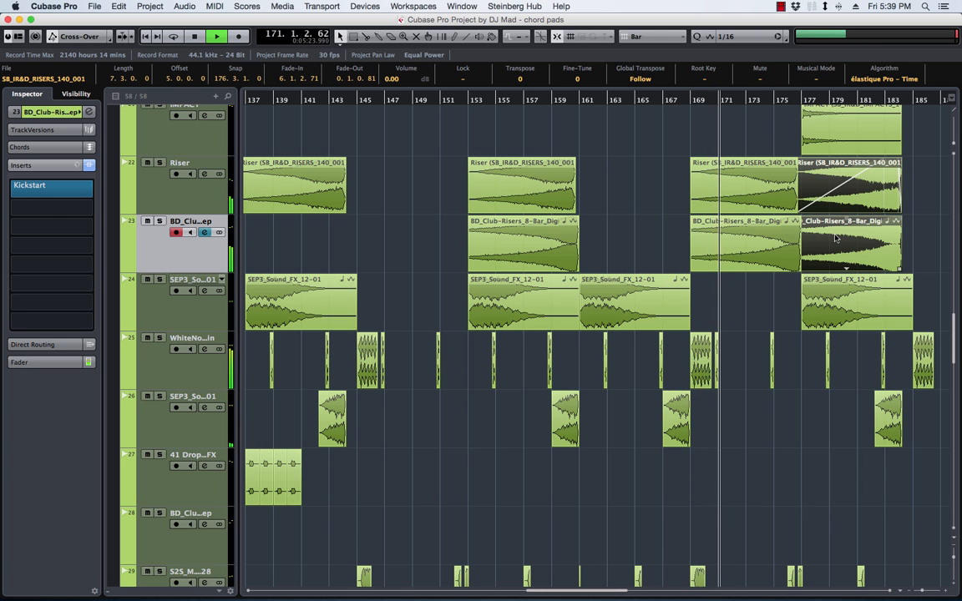
key("Delete")
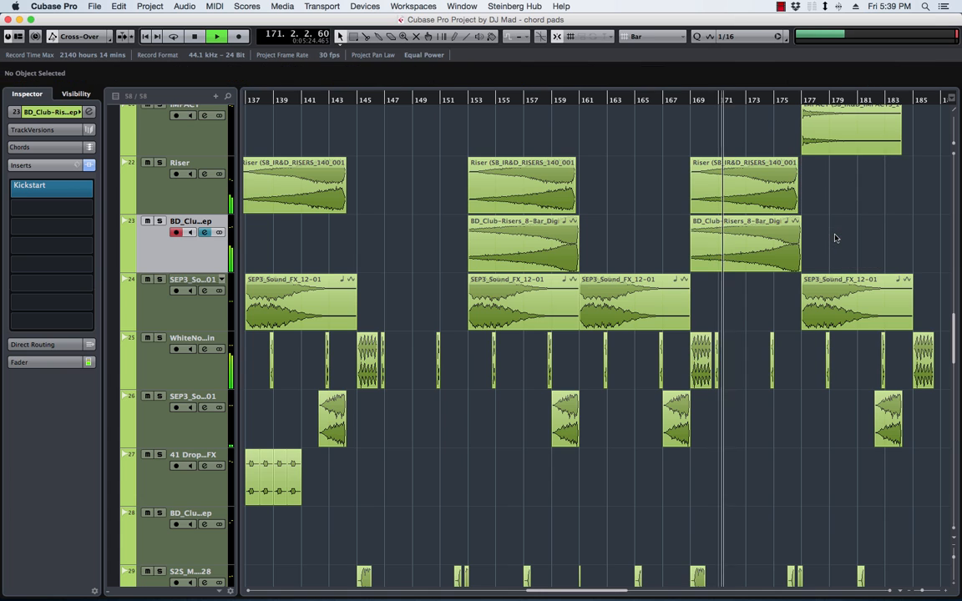
Step: Move the WhiteNoise Sidechain clips at bar 169 eight bars earlier to bar 161 and play from about bar 160
left_click(576, 101)
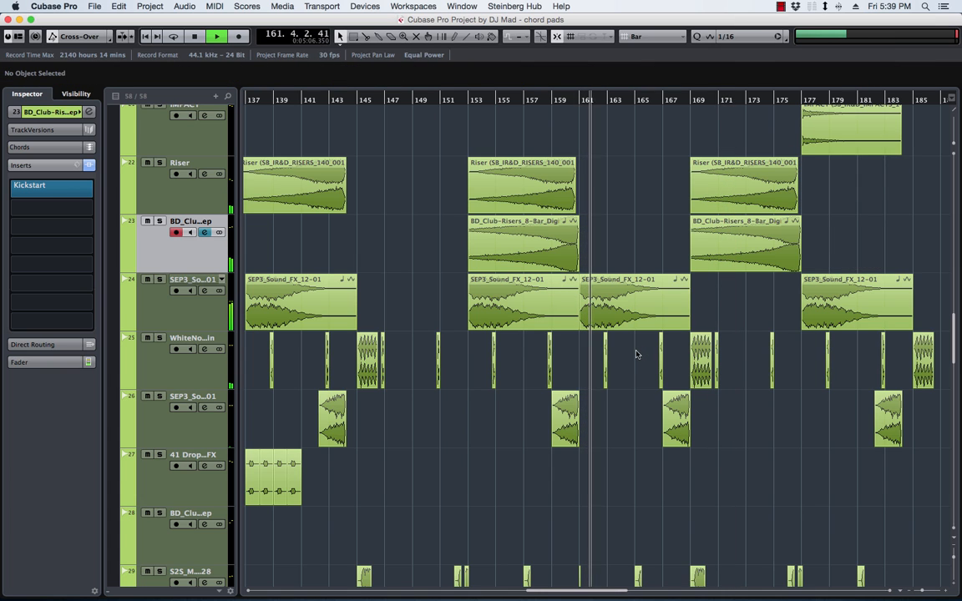
left_click(699, 361)
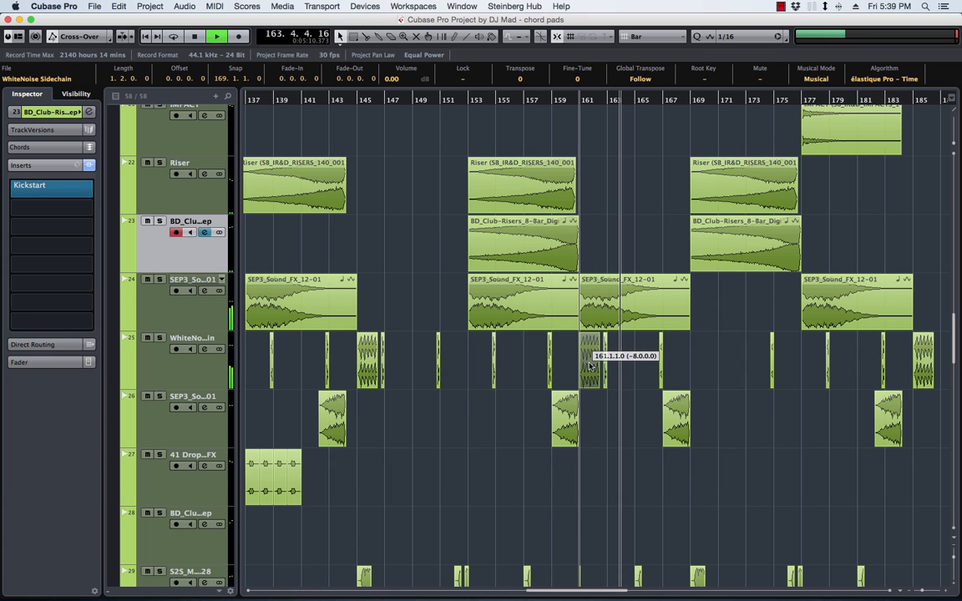
left_click(573, 101)
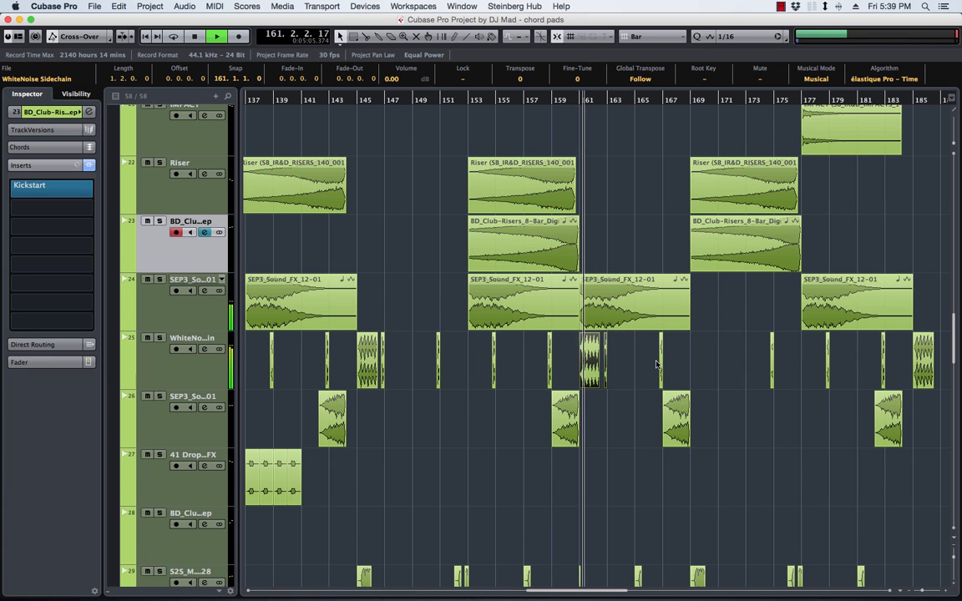
Step: Listen to the section from bar 161 and examine its drum, percussion and FX tracks
scroll(656, 364, "down", 15)
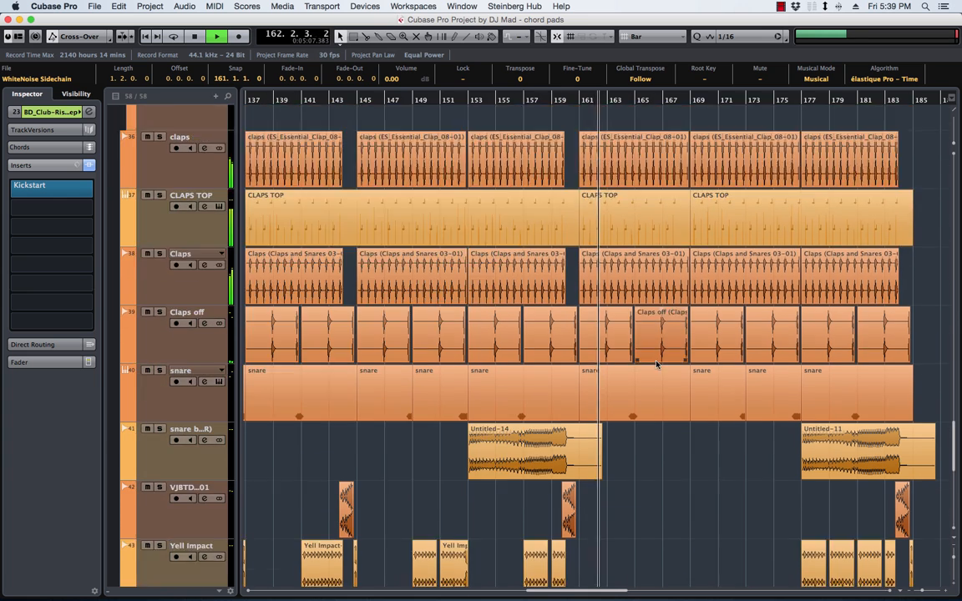
scroll(656, 364, "down", 8)
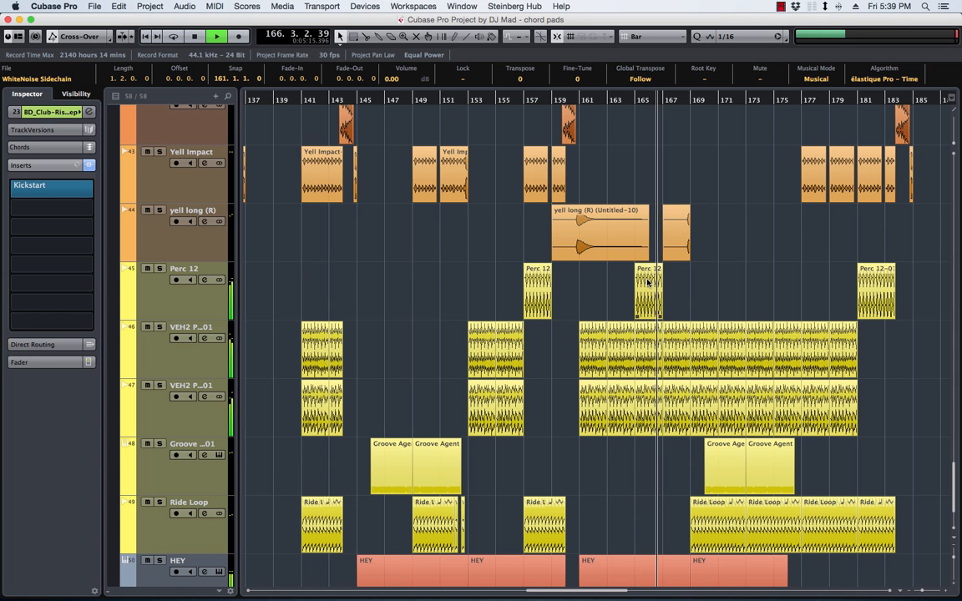
scroll(648, 283, "up", 20)
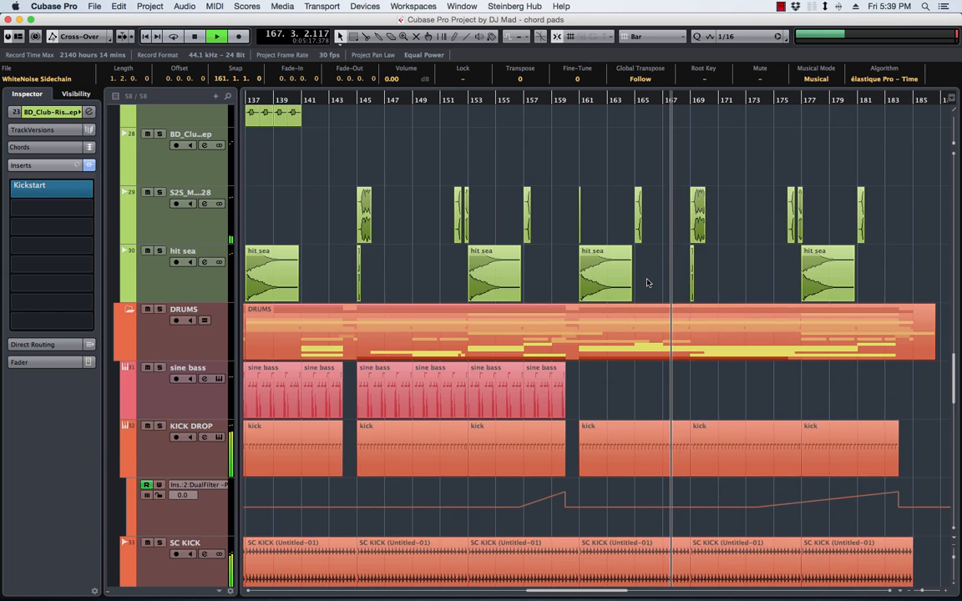
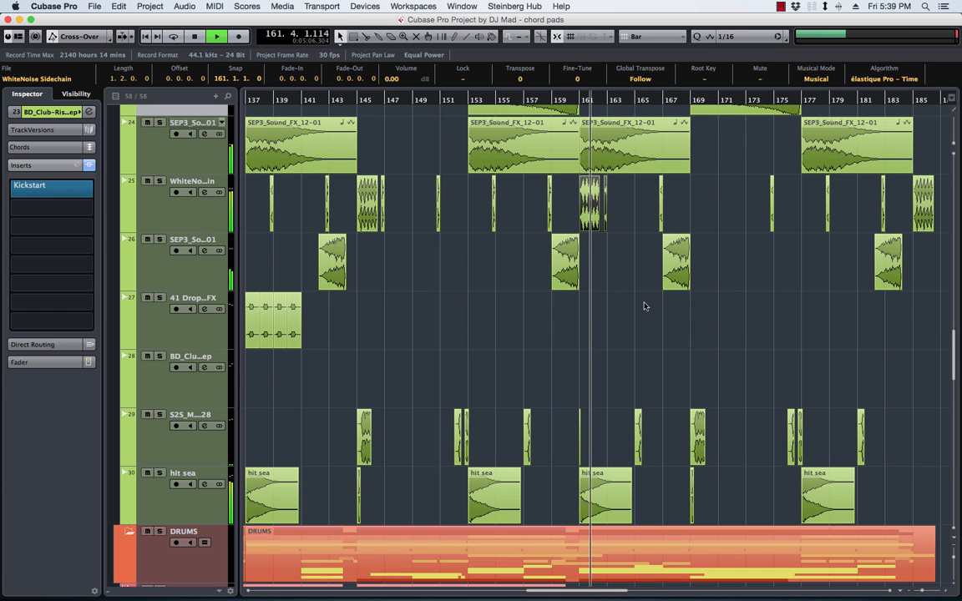
scroll(643, 306, "down", 6)
scroll(643, 305, "down", 12)
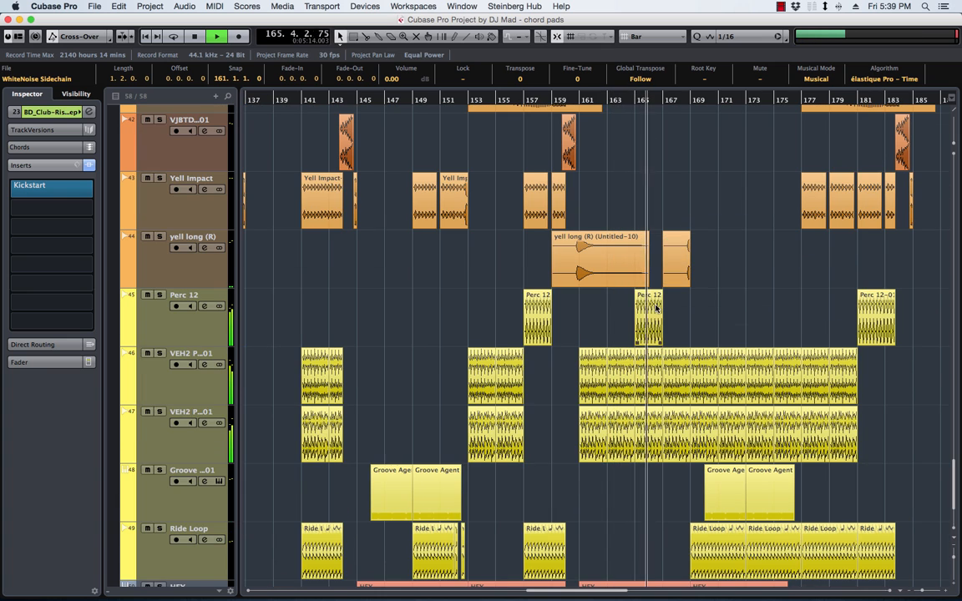
scroll(671, 297, "down", 3)
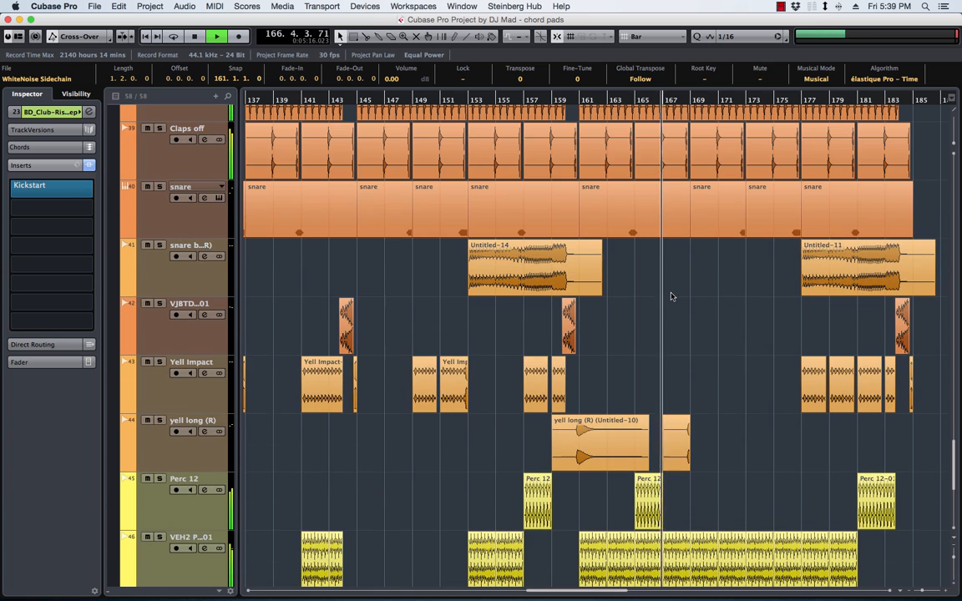
scroll(672, 296, "up", 8)
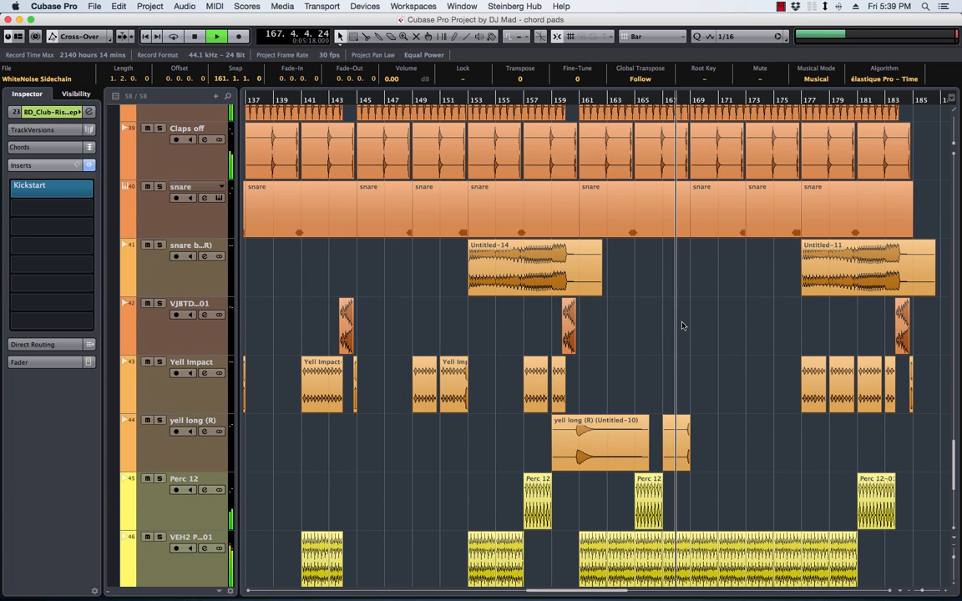
scroll(687, 303, "down", 8)
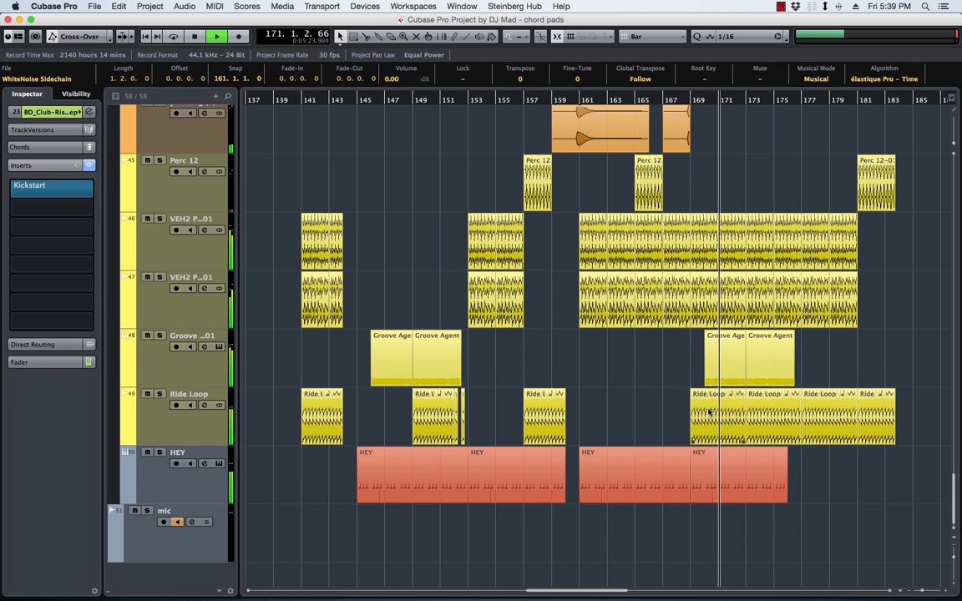
Step: Copy the Ride Loop clip from bar 169 to bar 161, duplicate it to bar 165, and play from about bar 160
left_click_drag(708, 411, 595, 416)
key("super+d")
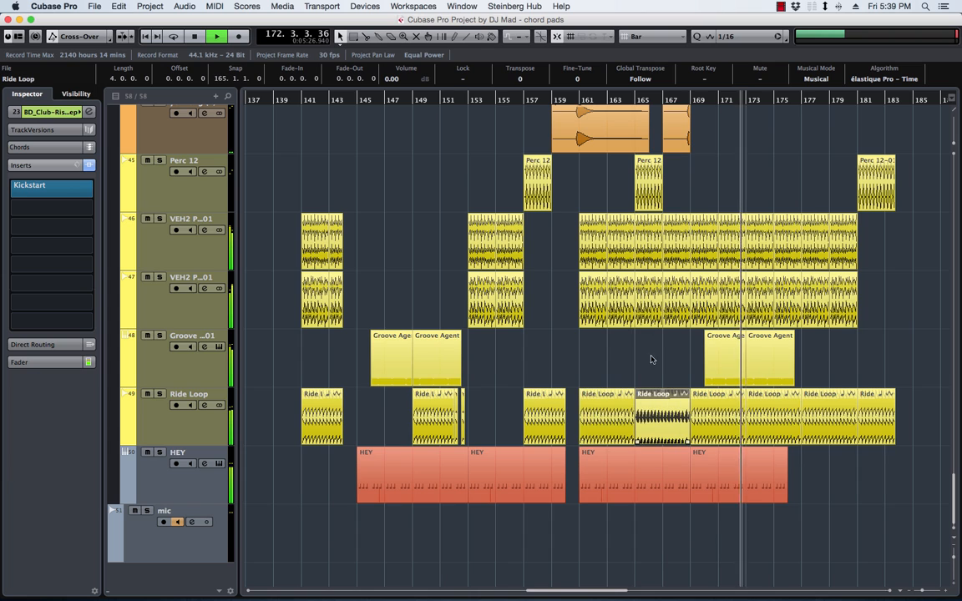
left_click(564, 99)
Step: Delete the clips between bars 161 and 169 on both VEH2 percussion tracks
scroll(609, 321, "up", 6)
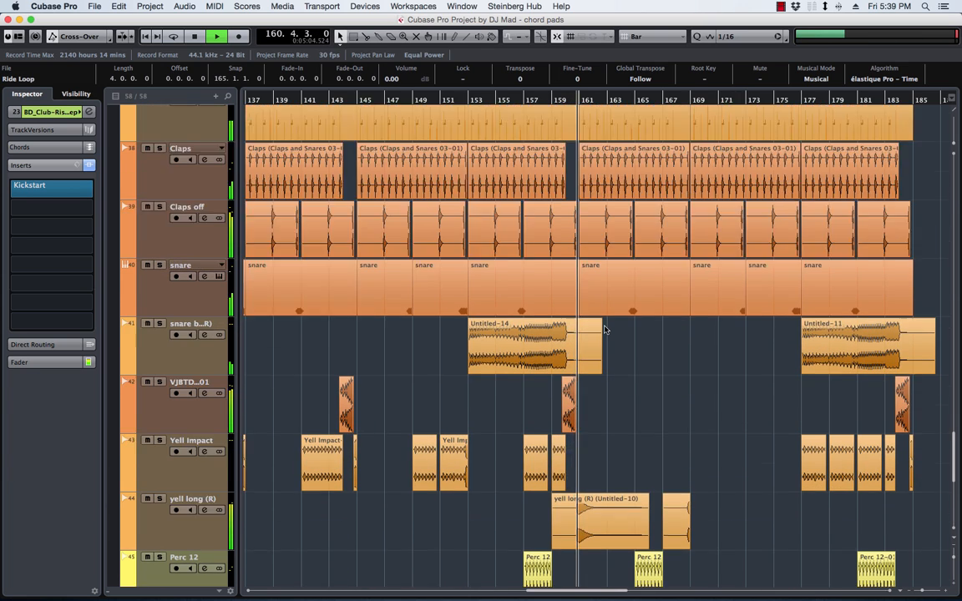
scroll(614, 189, "up", 5)
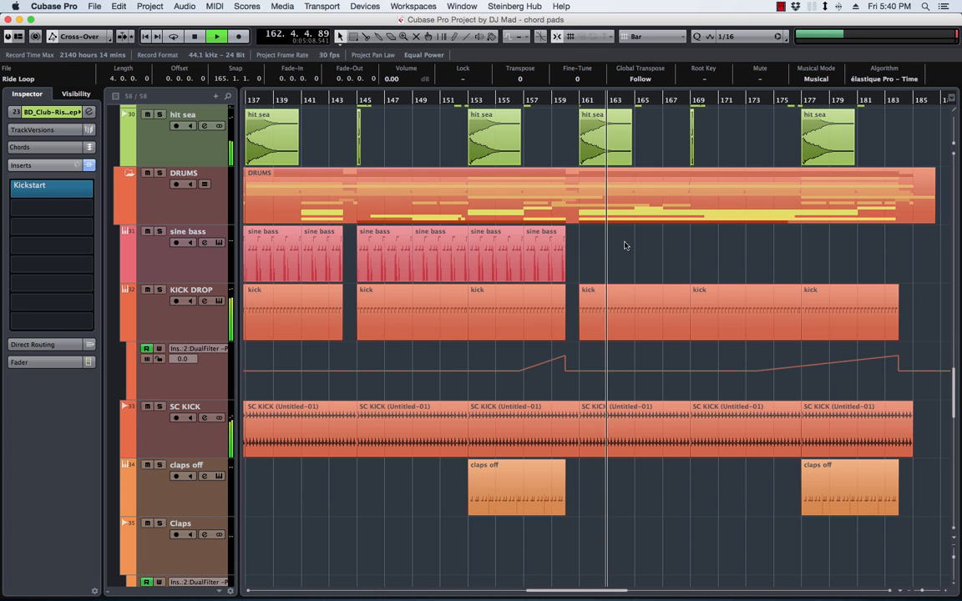
scroll(624, 245, "down", 10)
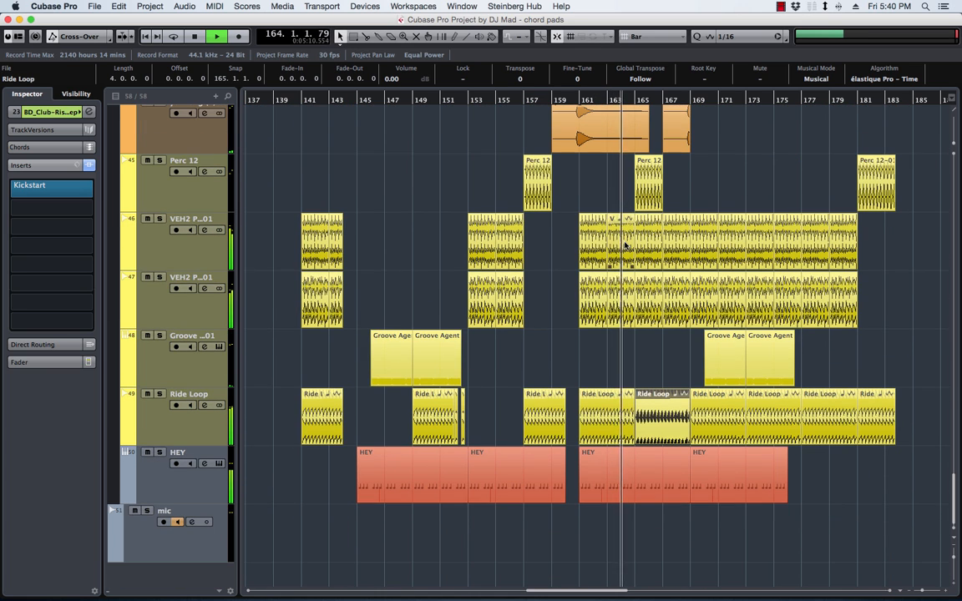
left_click_drag(566, 239, 675, 297)
key("Delete")
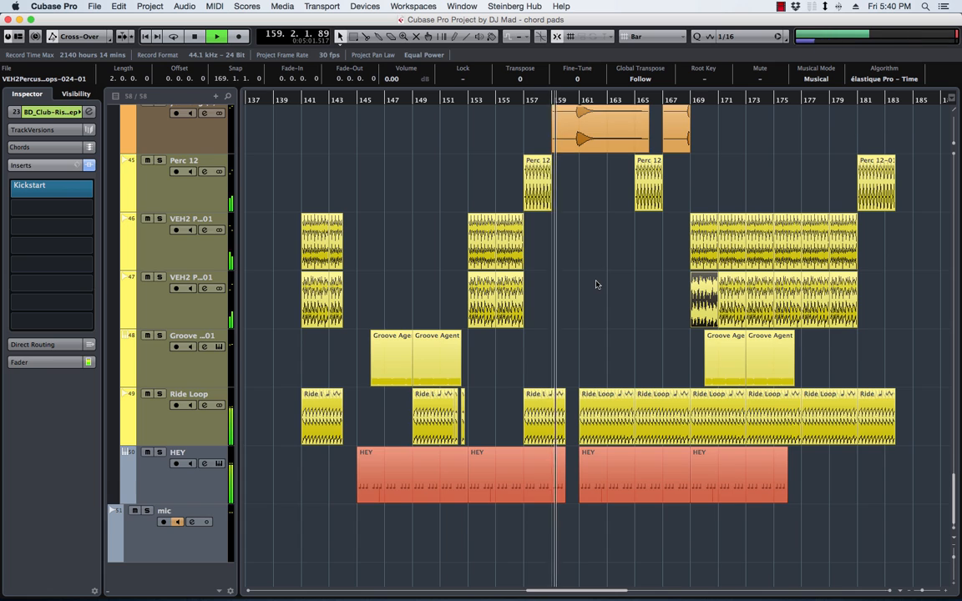
Step: Listen to the edited outro and review its drum and FX clips, restarting playback from about bar 159
scroll(598, 276, "up", 3)
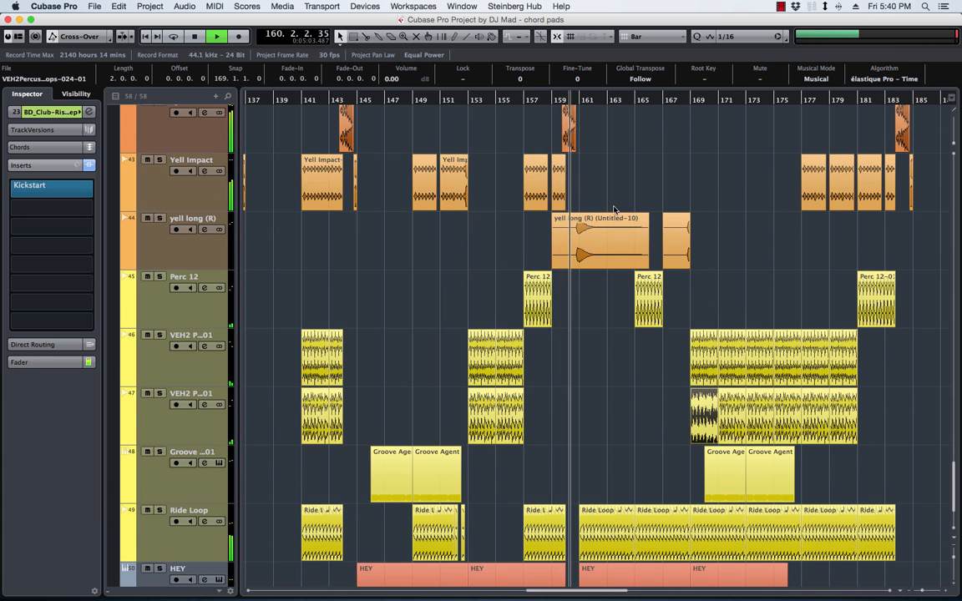
scroll(604, 201, "up", 2)
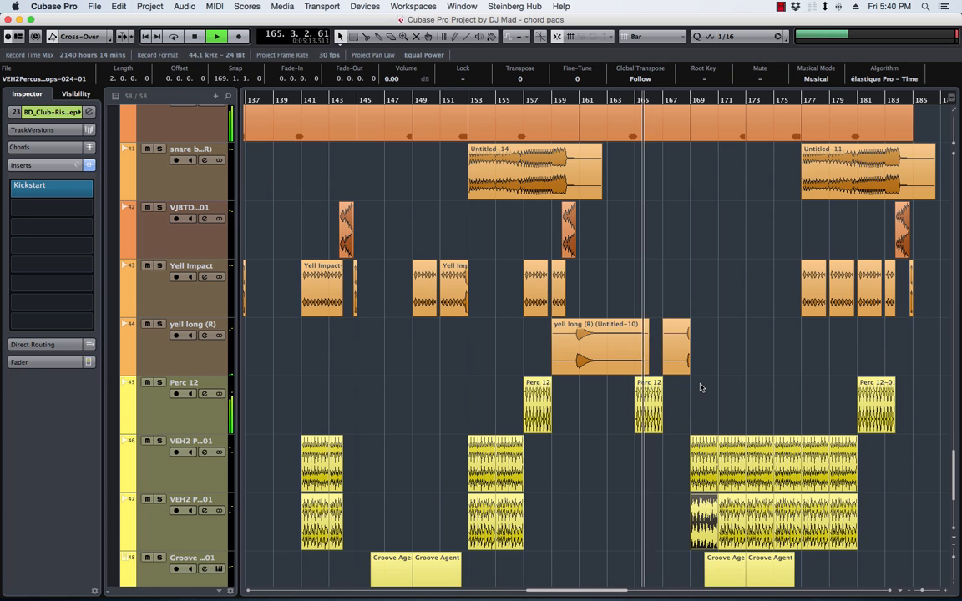
scroll(676, 297, "up", 4)
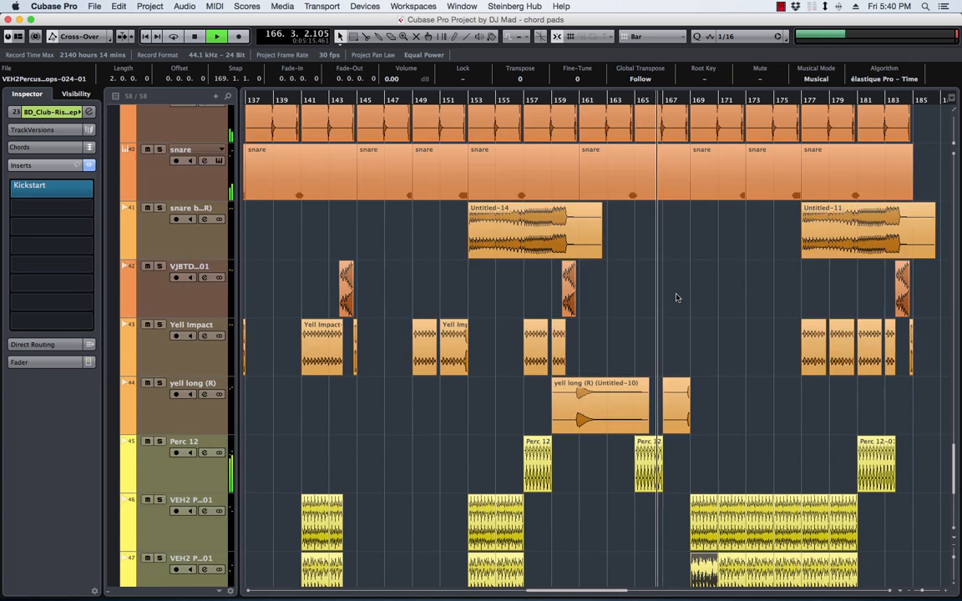
scroll(676, 297, "down", 8)
scroll(677, 297, "up", 20)
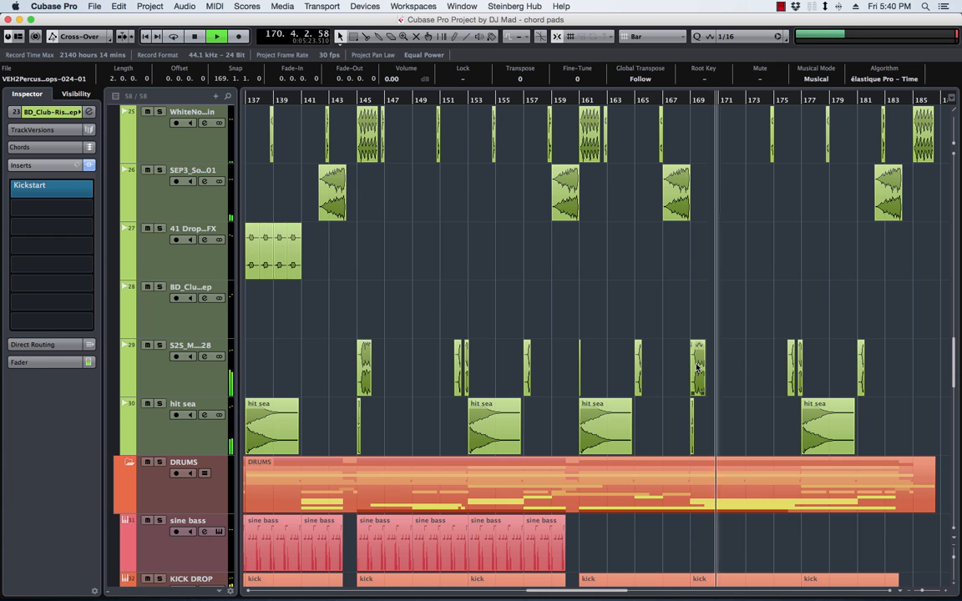
key("space")
key("space")
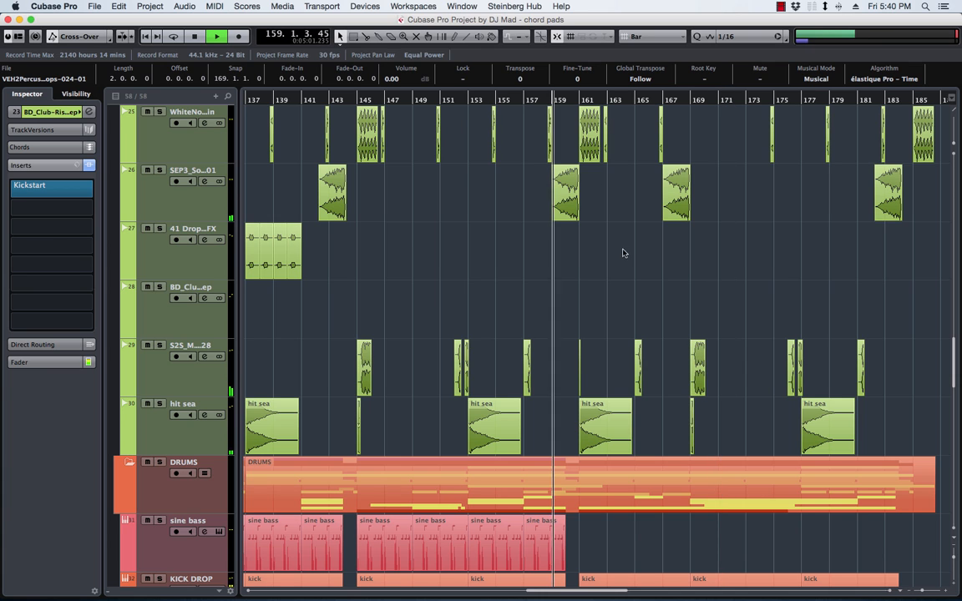
Step: Replace the sliver clip at bar 161 on the S2S track with a copy of the clip from bar 169
left_click_drag(559, 370, 582, 375)
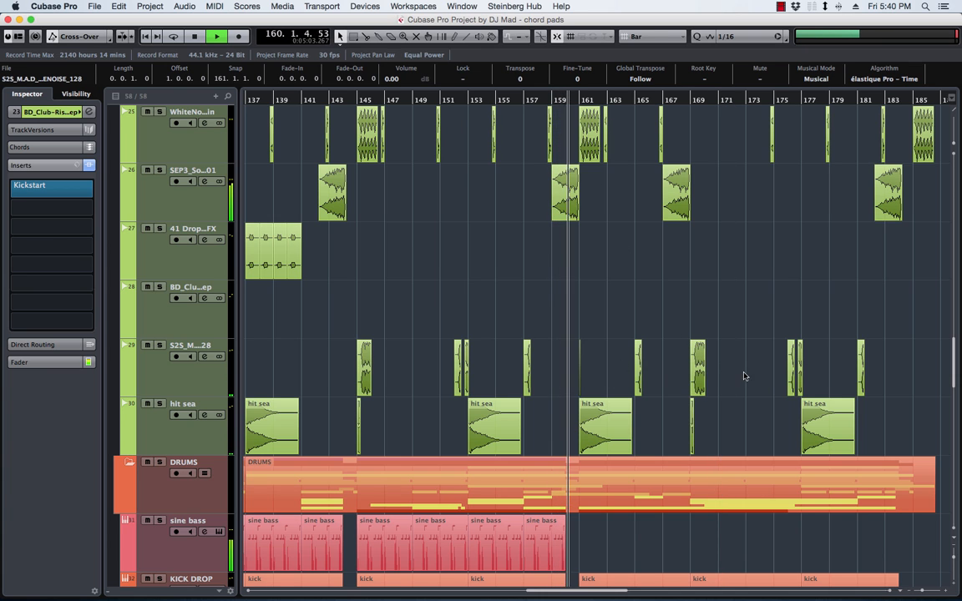
key("Delete")
left_click_drag(698, 363, 589, 367)
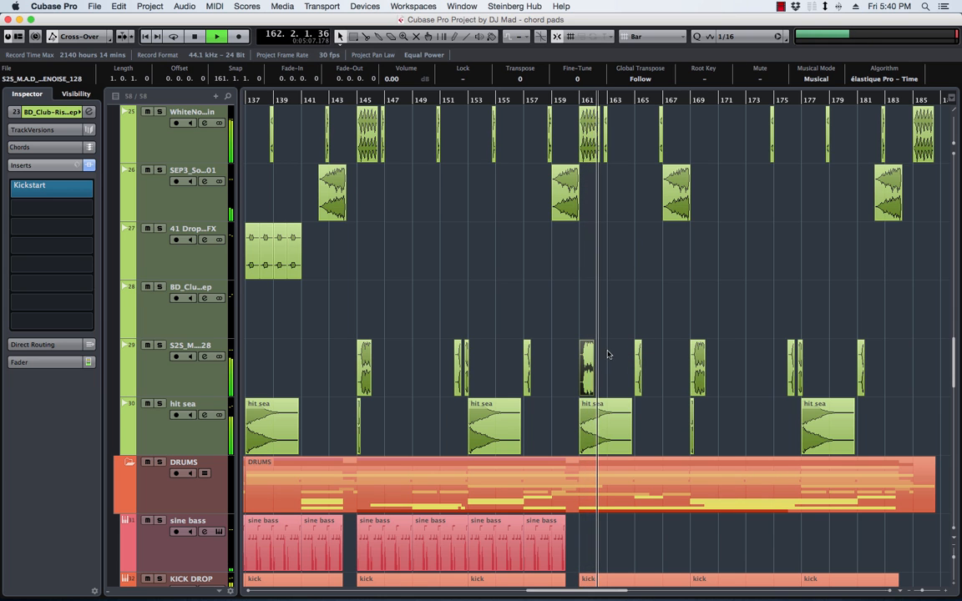
Step: Replay the outro from about bar 159 and trim the end of the yell long (R) clip back to bar 161
scroll(607, 354, "down", 8)
key("space")
key("space")
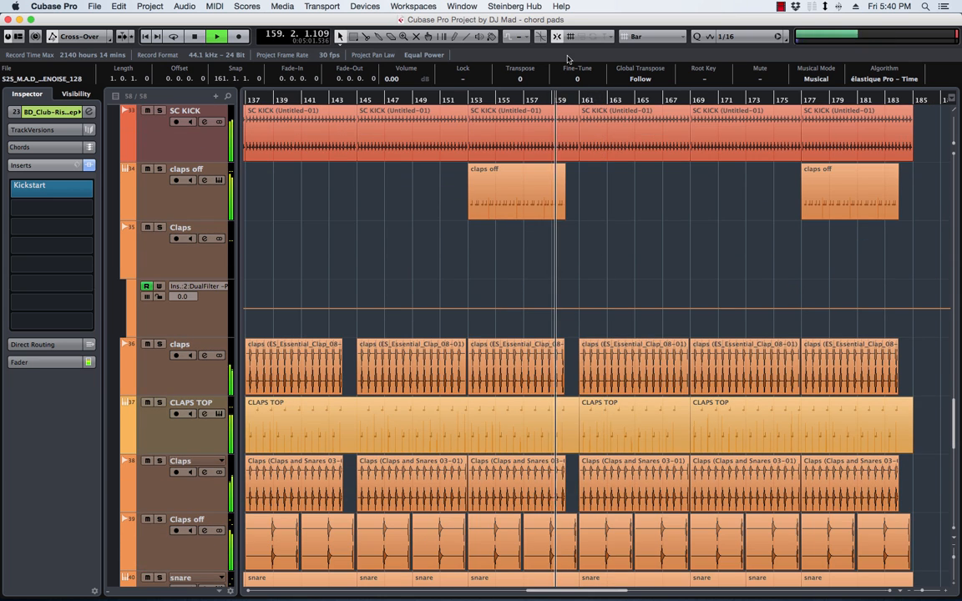
scroll(673, 344, "down", 5)
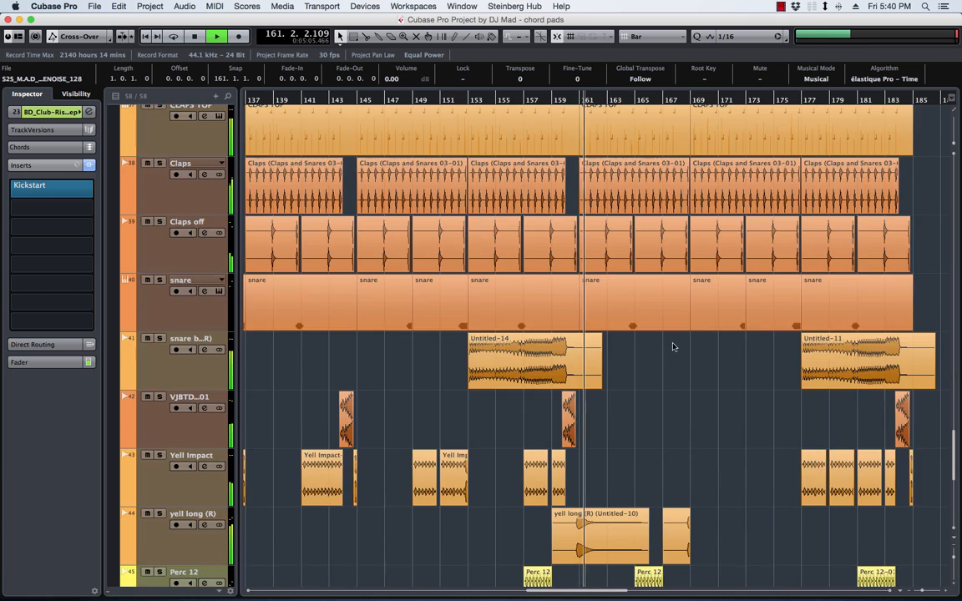
scroll(674, 347, "up", 2)
scroll(674, 347, "down", 3)
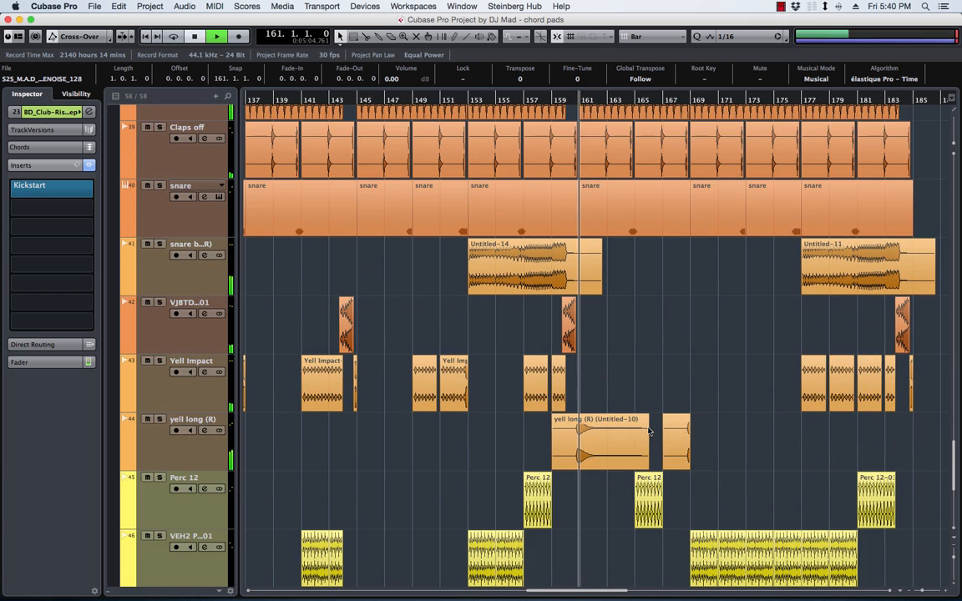
left_click_drag(646, 466, 576, 468)
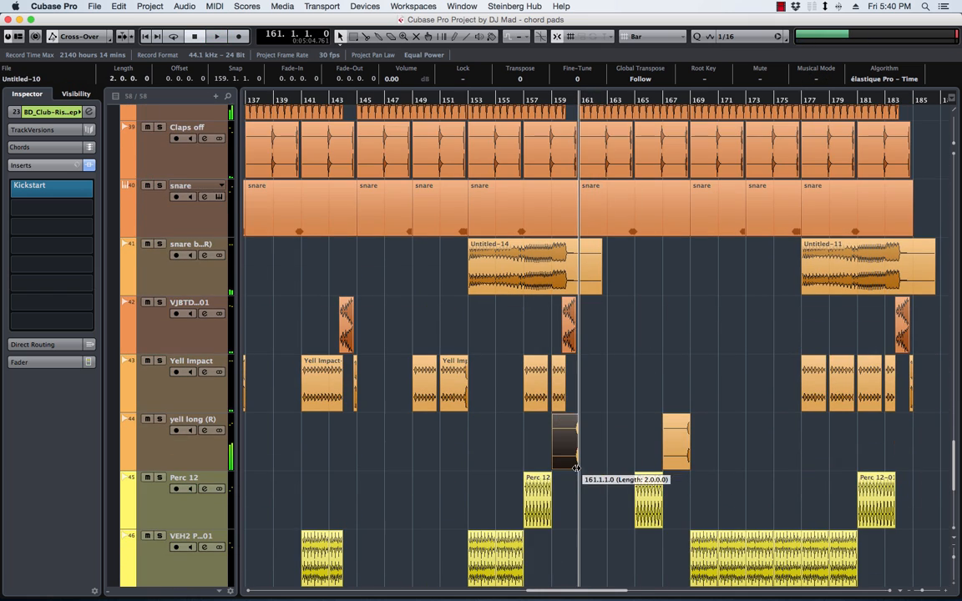
scroll(632, 443, "down", 3)
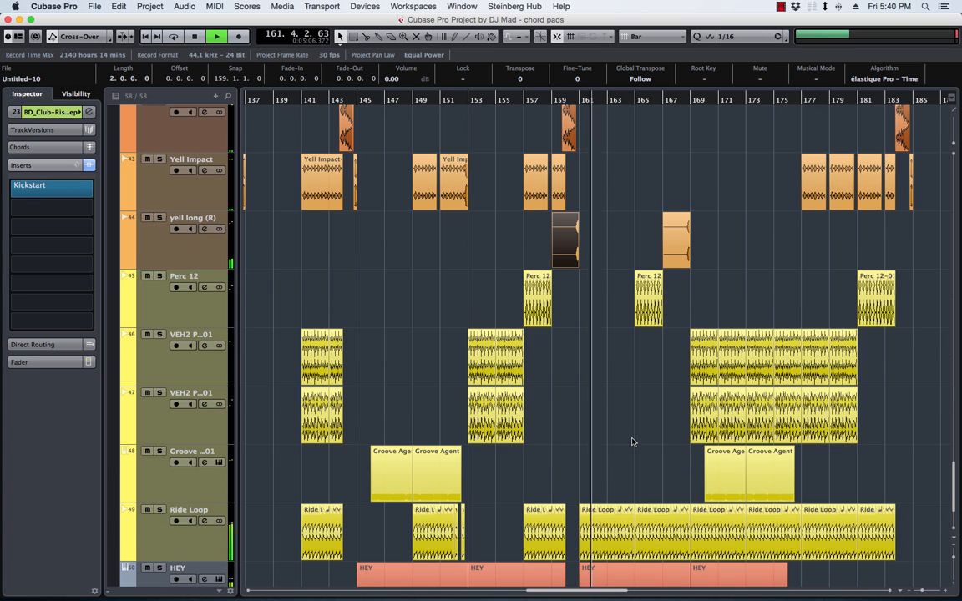
Step: Replace the long hit sea clip at bar 161 with a copy of the short hit sea clip from bar 145
scroll(607, 300, "up", 15)
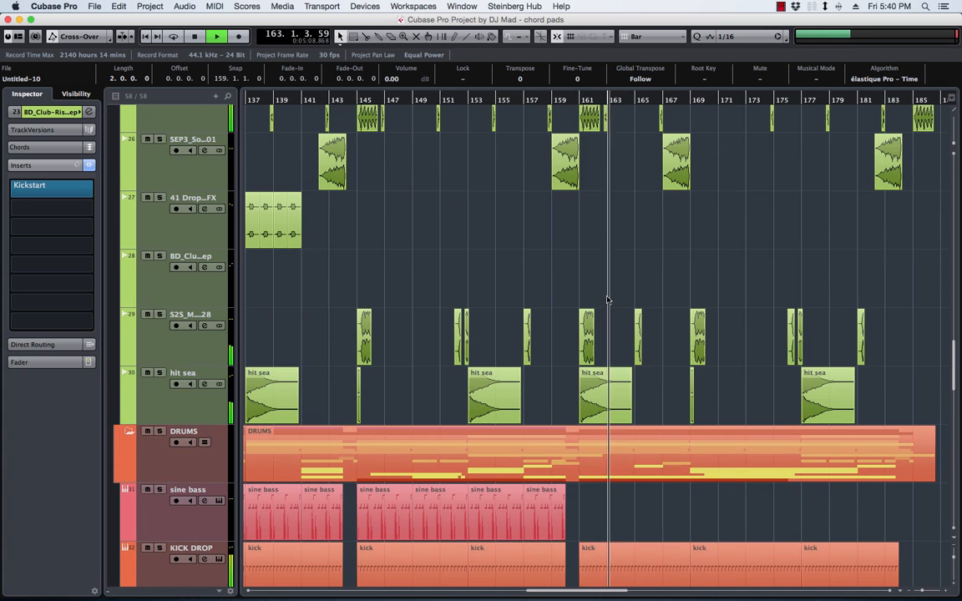
left_click(601, 404)
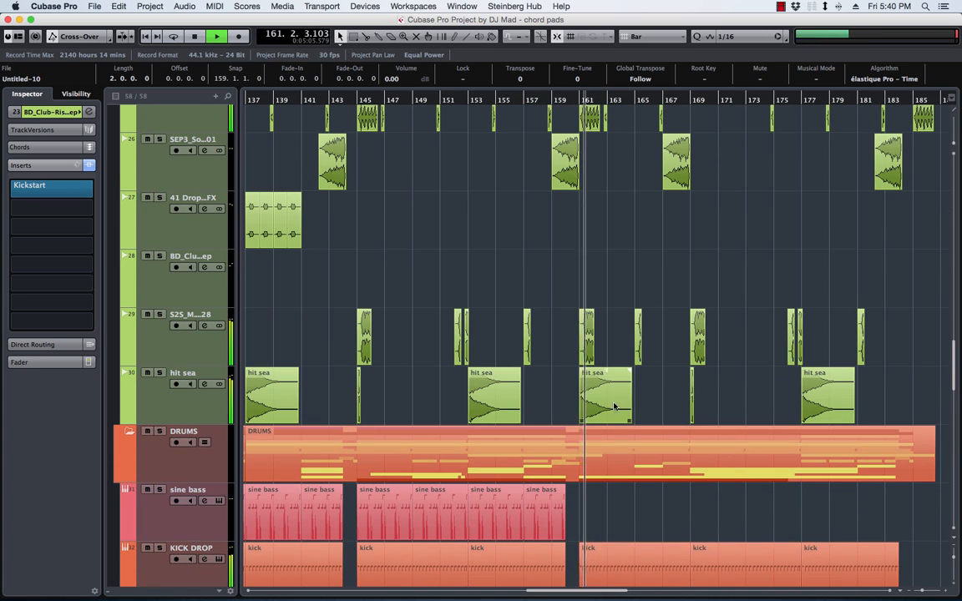
left_click_drag(631, 419, 586, 419)
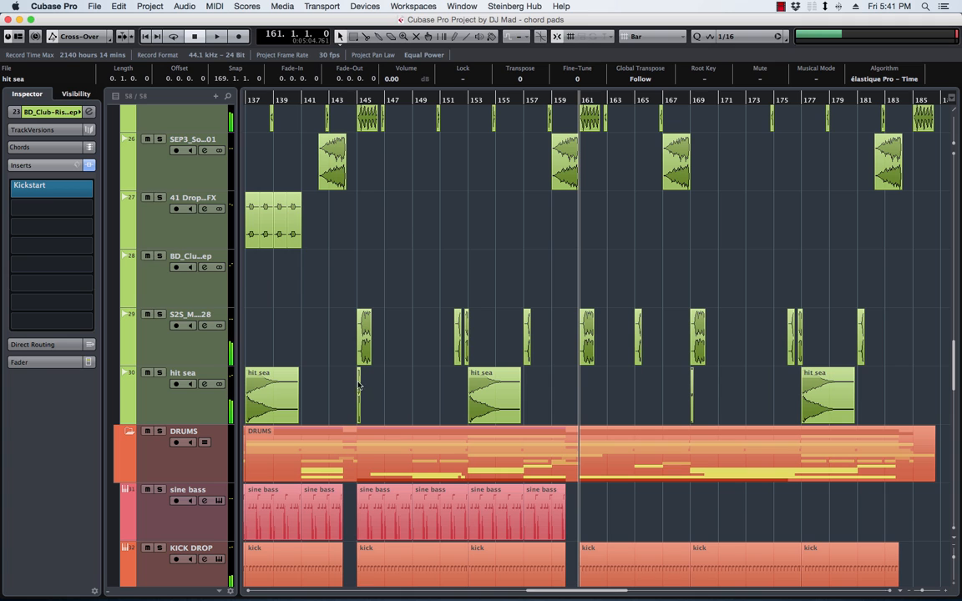
left_click_drag(403, 387, 579, 391)
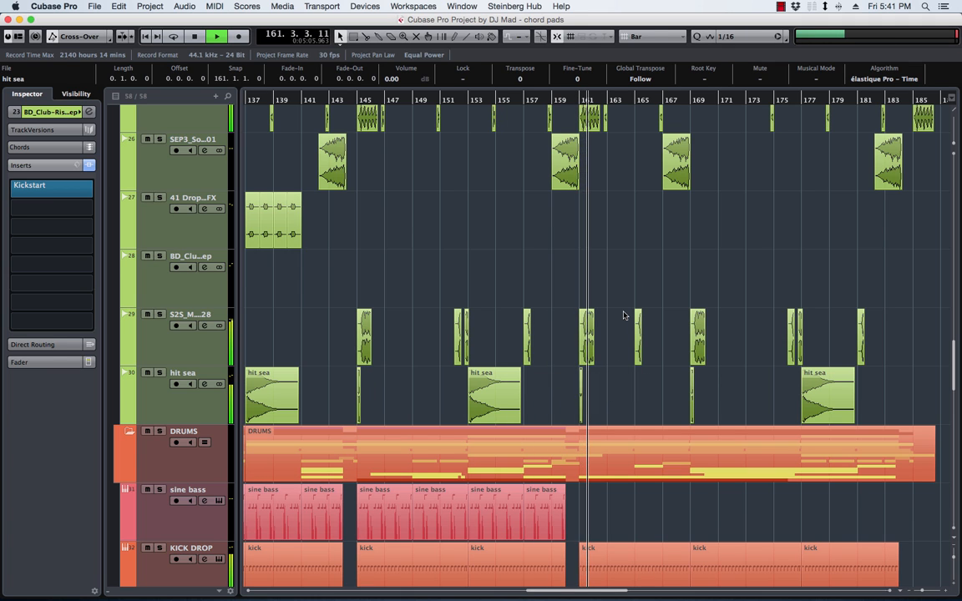
Step: Delete the SEP3_Sound_FX_12-01 clip that starts at bar 161
scroll(668, 335, "down", 2)
scroll(668, 335, "up", 8)
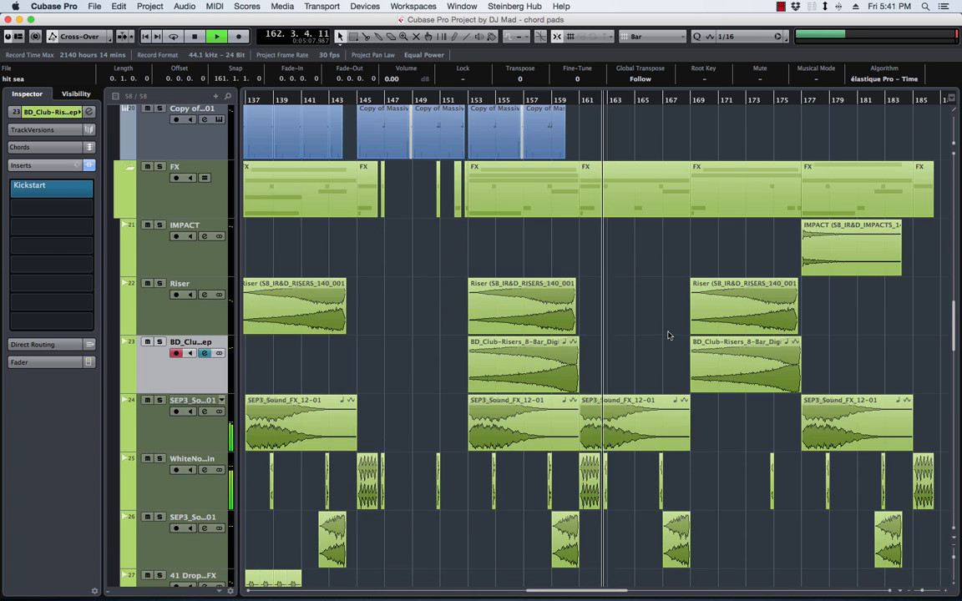
left_click(634, 417)
key("Delete")
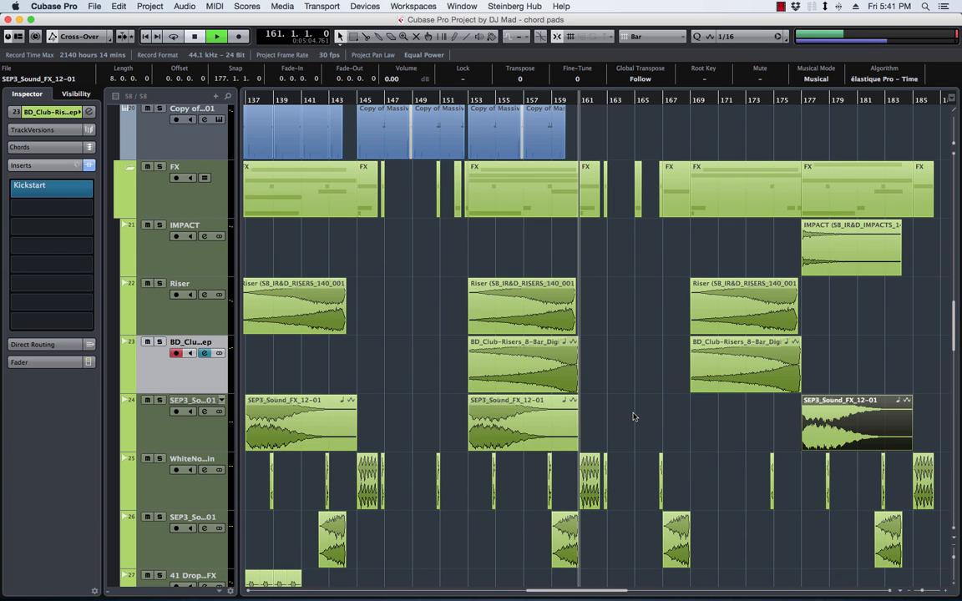
Step: Trim the start of the first outro Ride Loop clip from bar 161 to bar 163
scroll(645, 424, "down", 3)
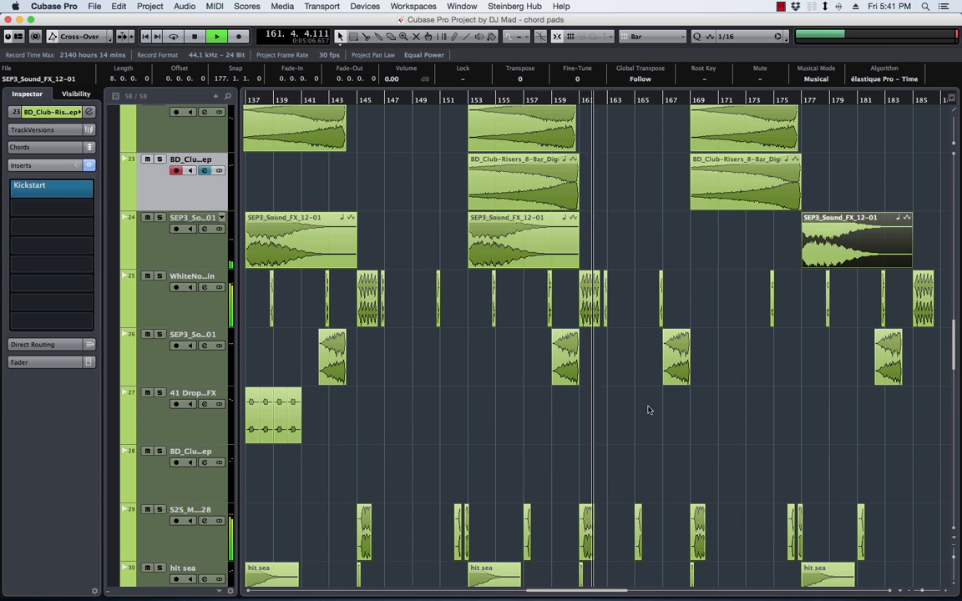
scroll(648, 409, "down", 15)
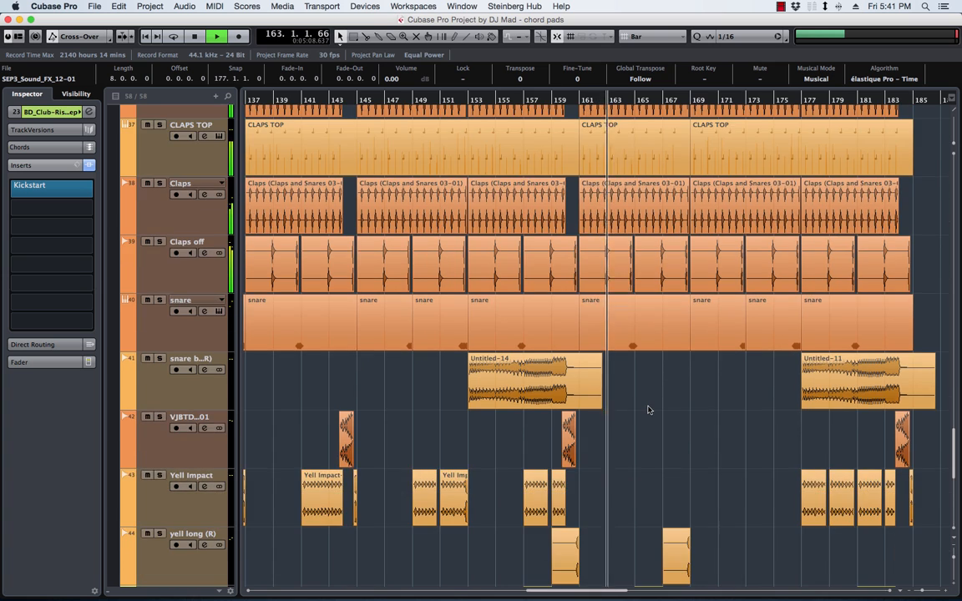
scroll(648, 409, "down", 7)
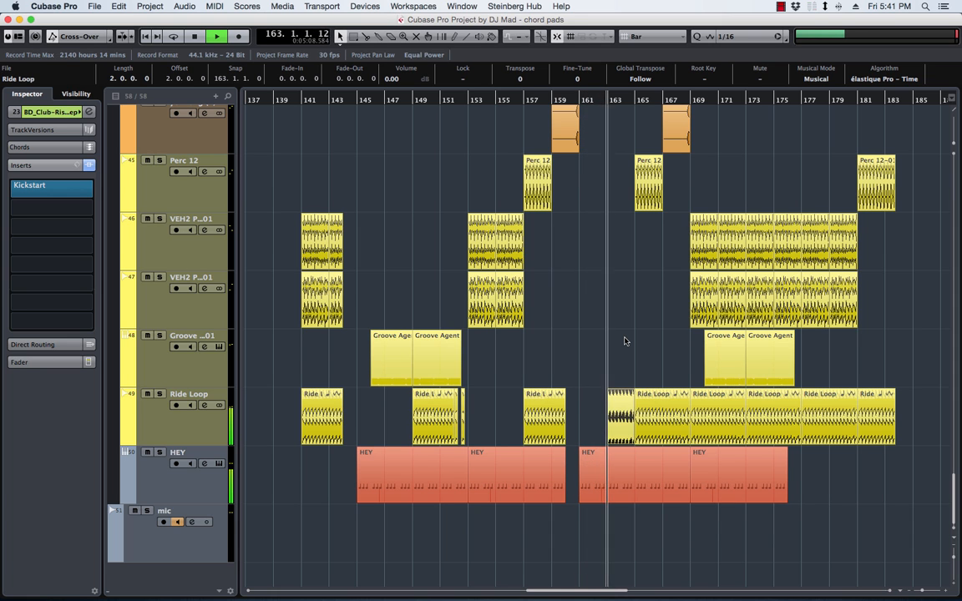
Step: Trim the start of the Ride Loop clip at bar 169 to bar 171 while listening to the outro
scroll(625, 334, "up", 8)
scroll(625, 313, "down", 8)
scroll(624, 312, "up", 11)
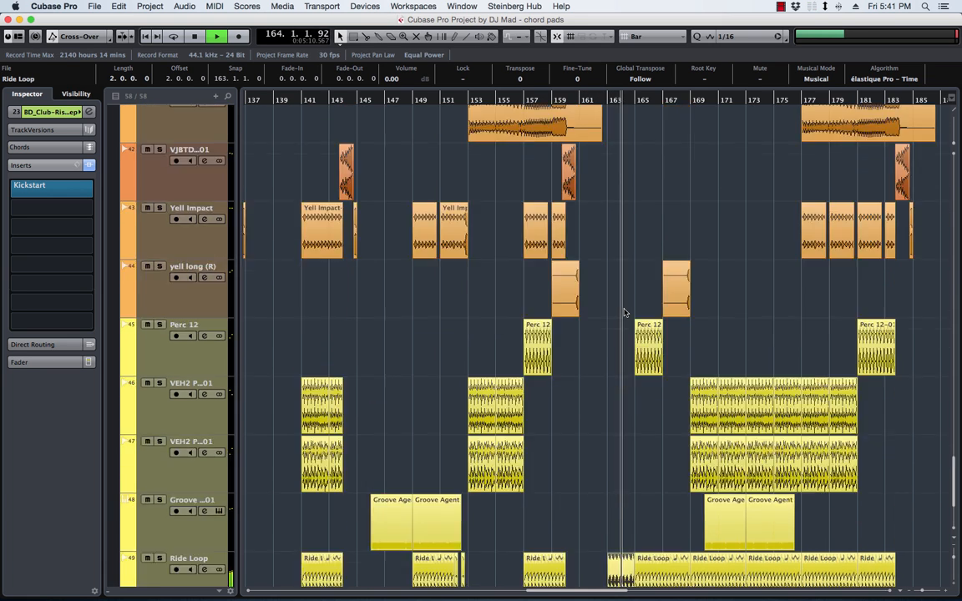
scroll(624, 312, "up", 8)
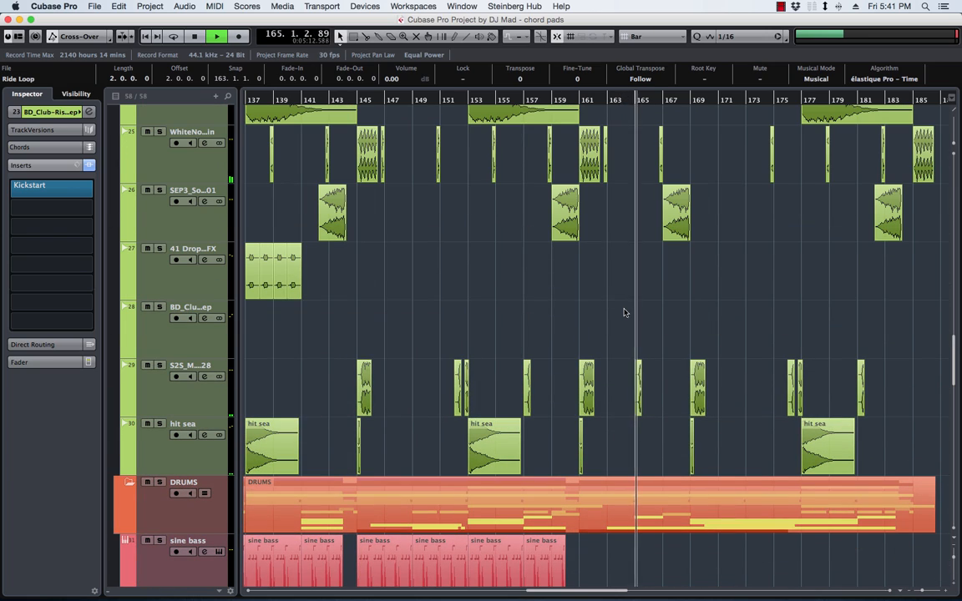
scroll(625, 312, "down", 18)
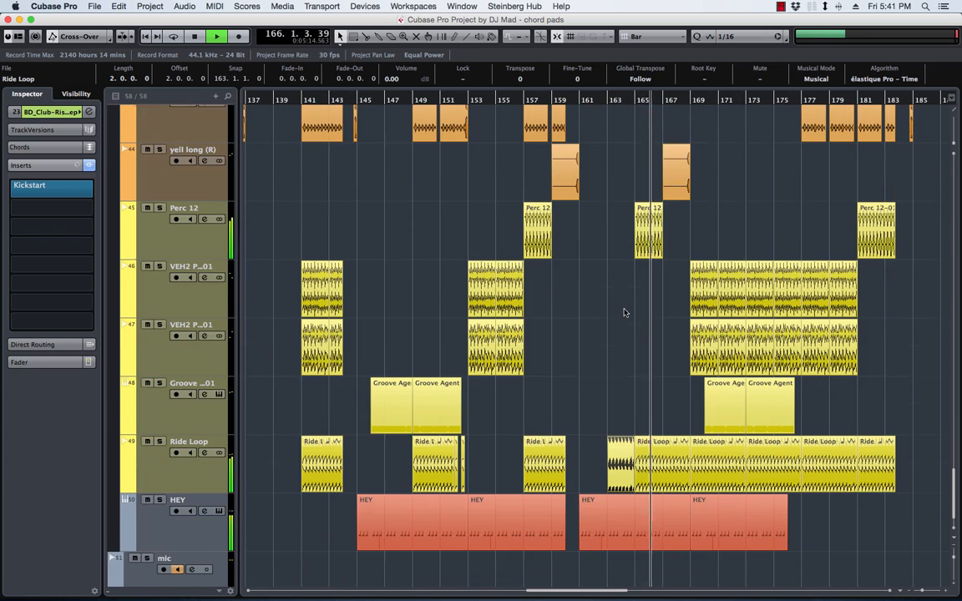
left_click_drag(607, 490, 720, 490)
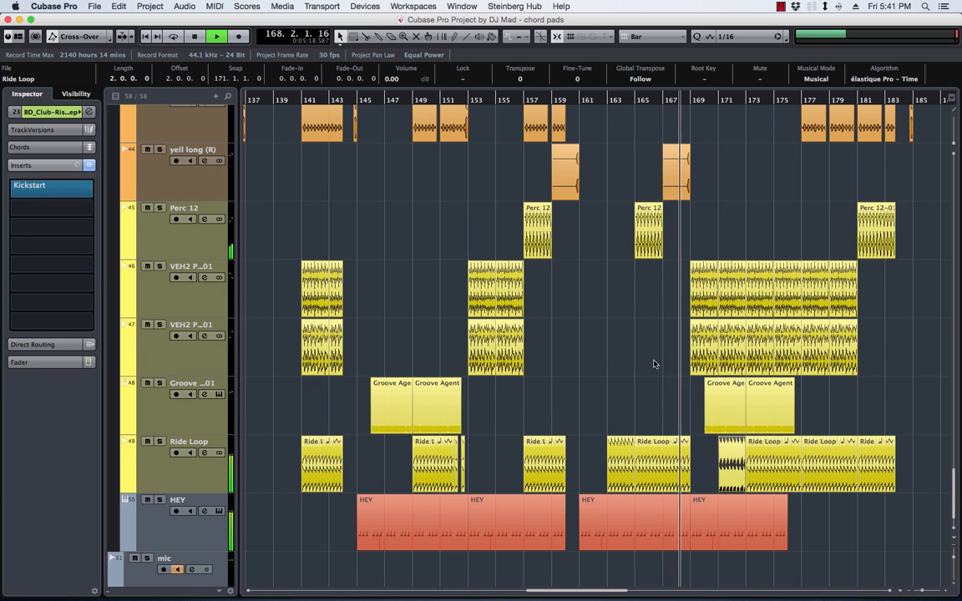
Step: Shorten the whole arrangement on the ALL folder track so that it ends at bar 177
scroll(654, 364, "up", 15)
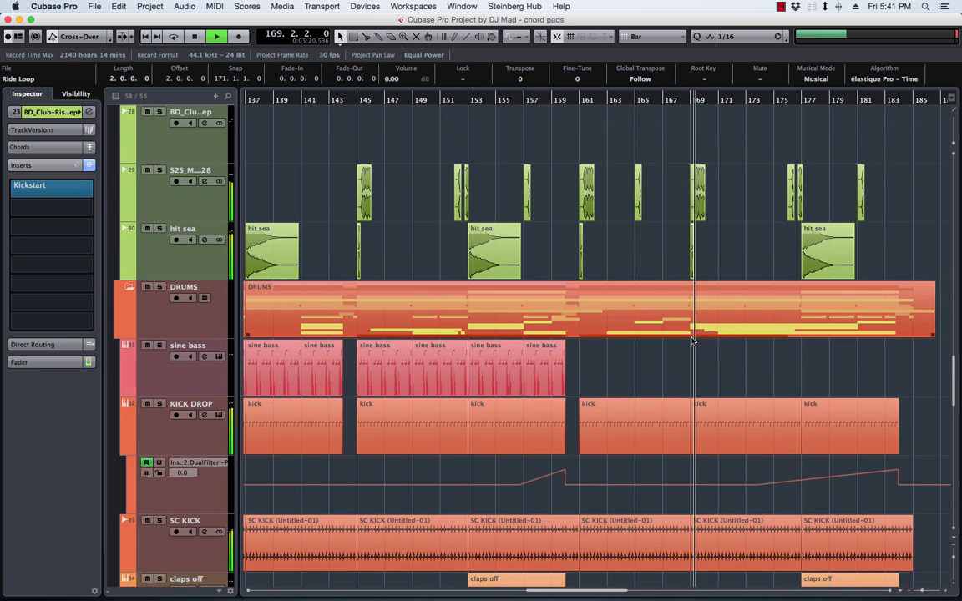
scroll(701, 334, "up", 2)
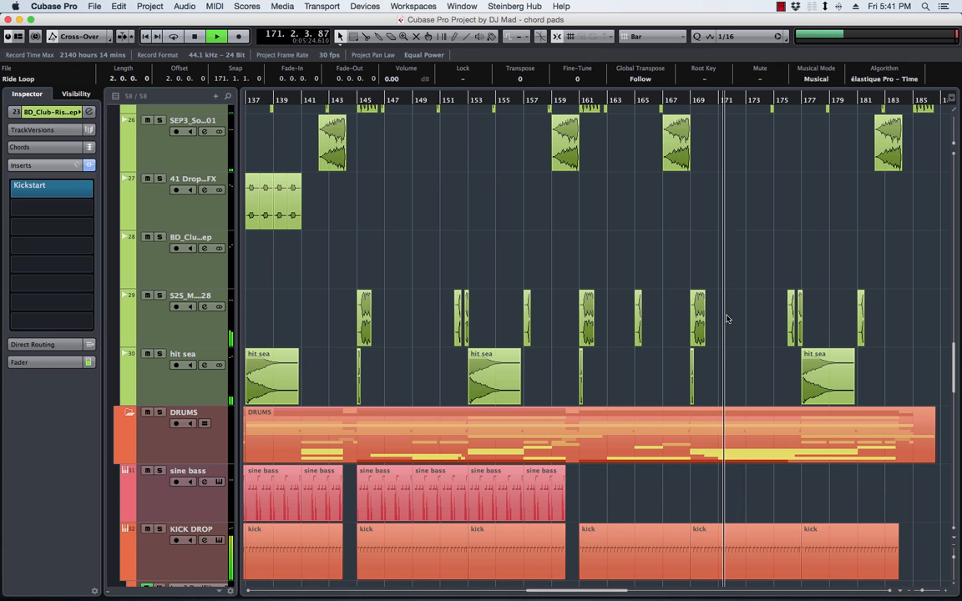
scroll(726, 319, "right", 5)
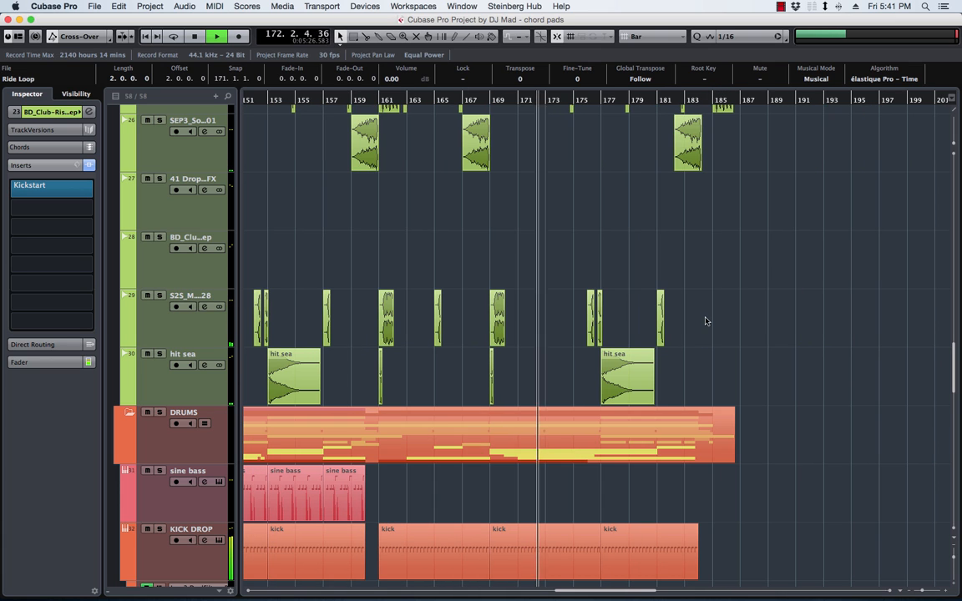
scroll(674, 311, "up", 10)
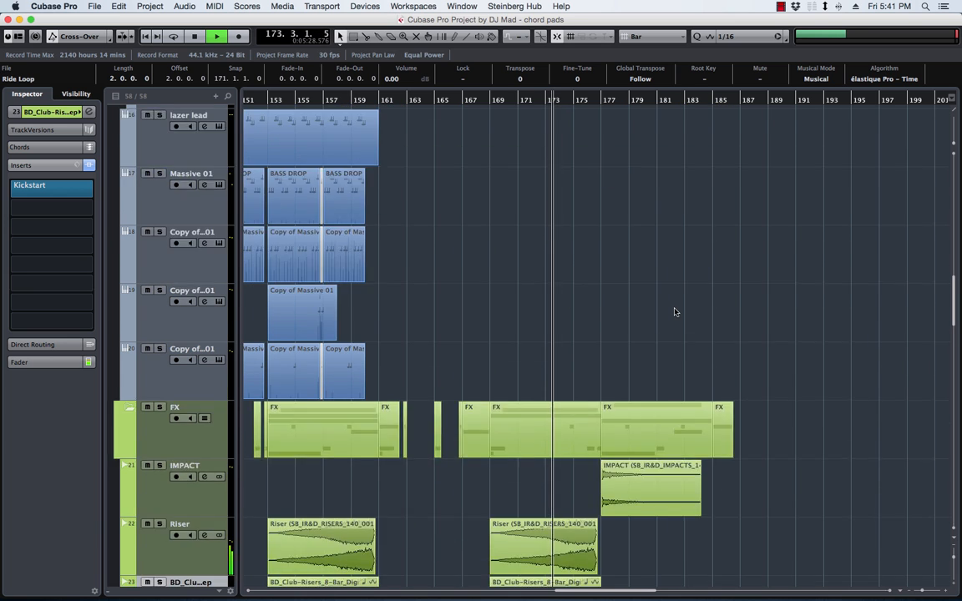
scroll(675, 312, "up", 3)
scroll(675, 311, "down", 8)
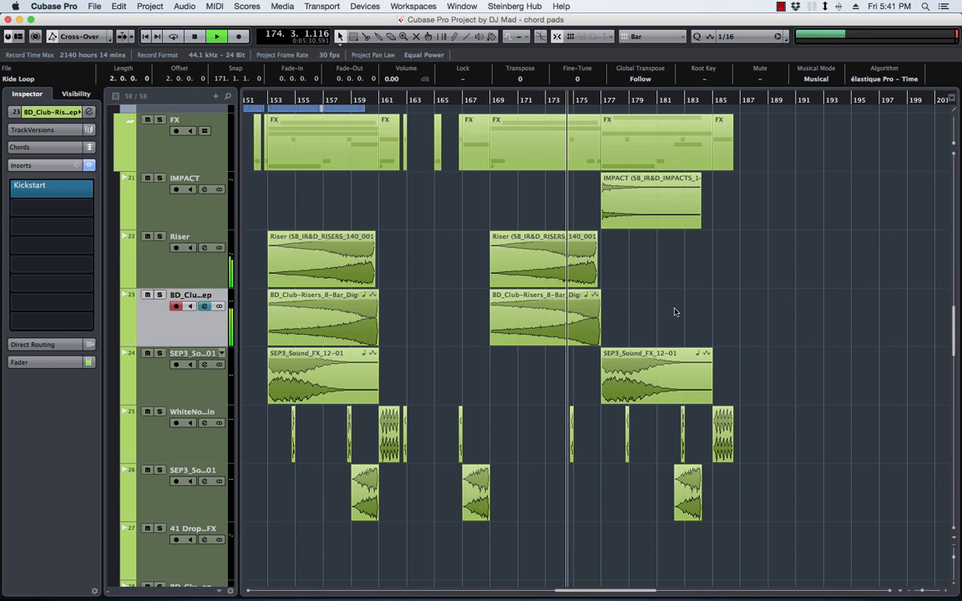
scroll(675, 312, "up", 20)
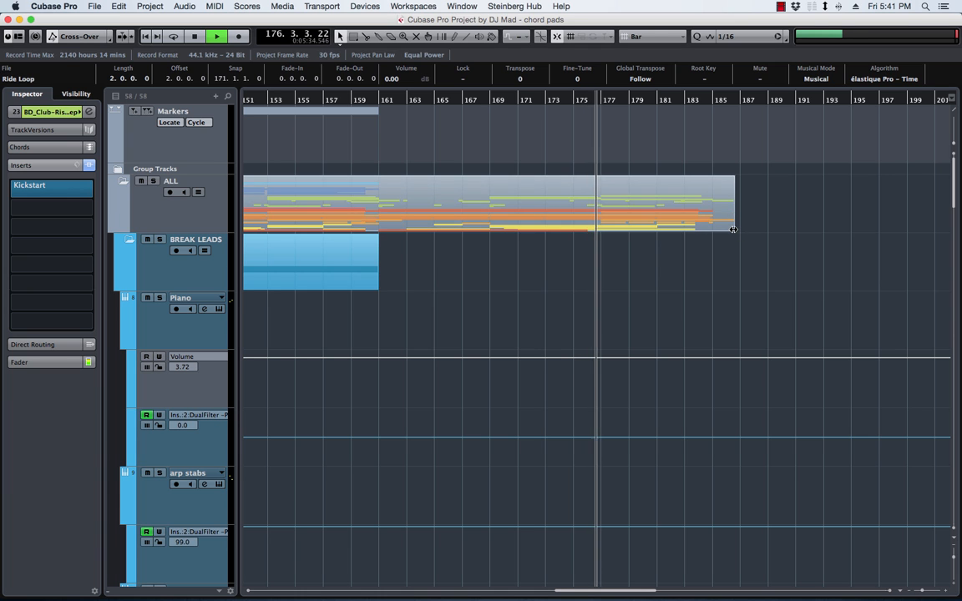
left_click_drag(733, 229, 600, 230)
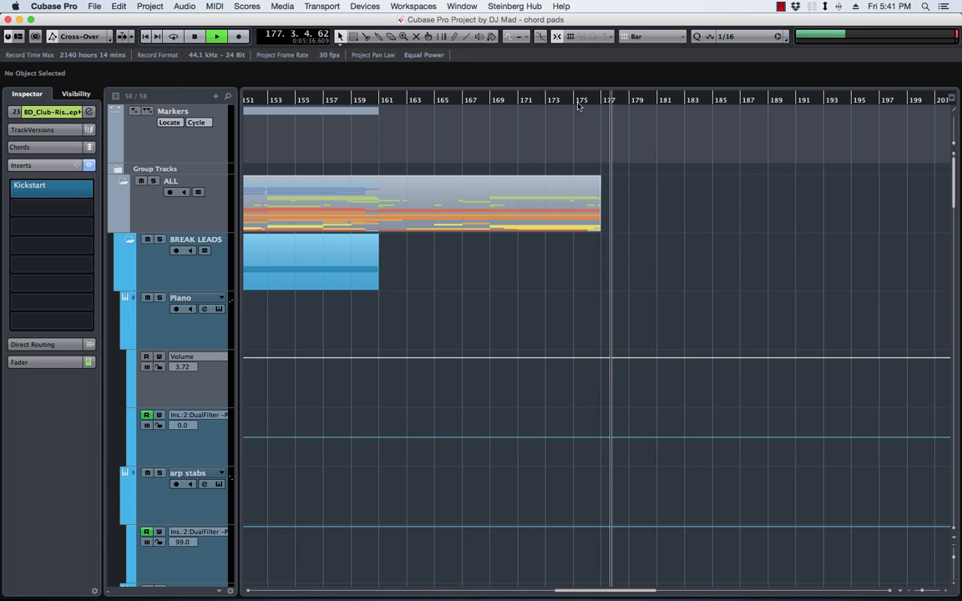
Step: Copy the yell long (R) clip from bar 167 to bar 175 and extend its end to bar 181
scroll(627, 298, "down", 20)
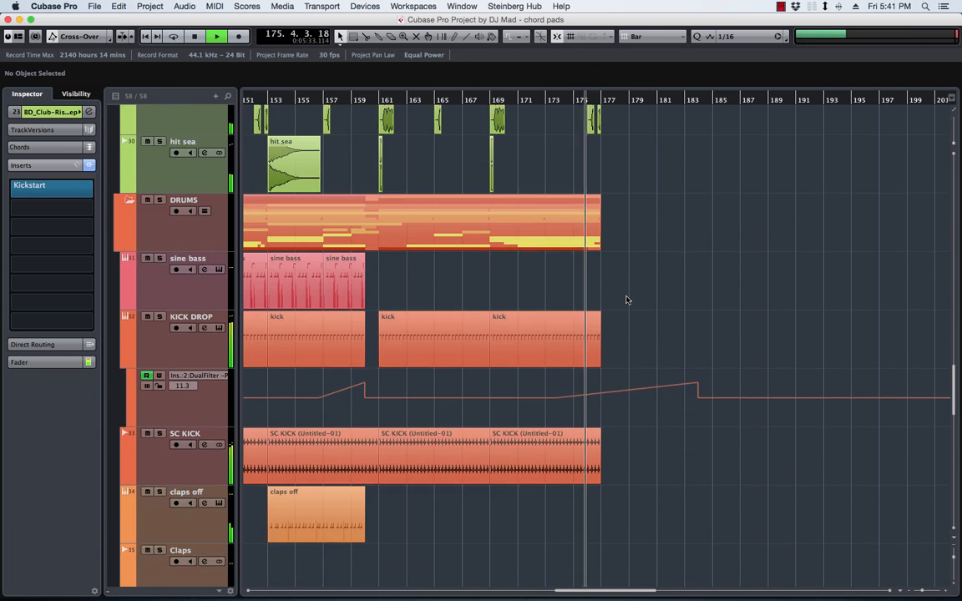
scroll(627, 299, "up", 3)
scroll(627, 299, "down", 8)
scroll(597, 300, "left", 3)
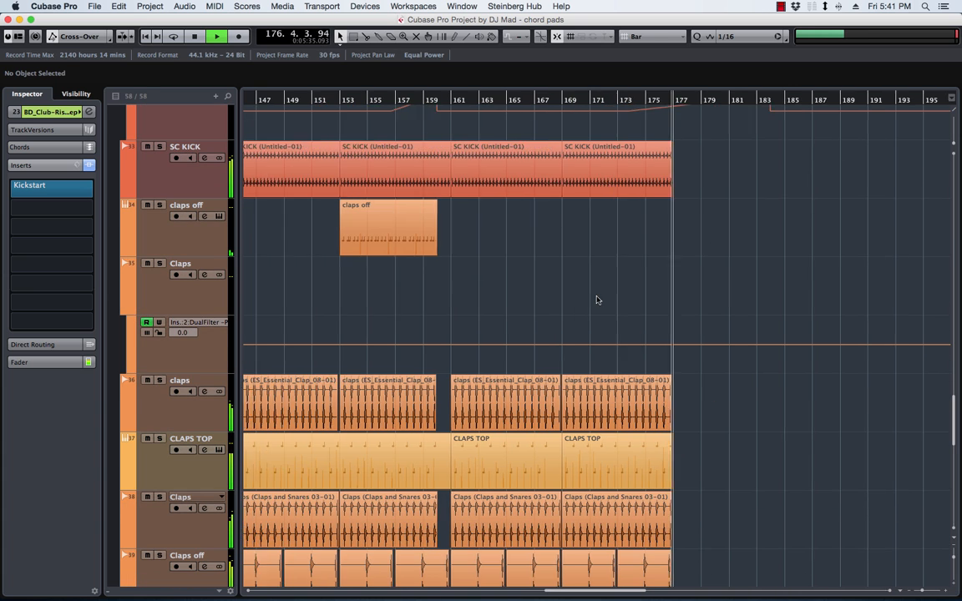
scroll(597, 300, "left", 3)
scroll(597, 299, "down", 6)
key("space")
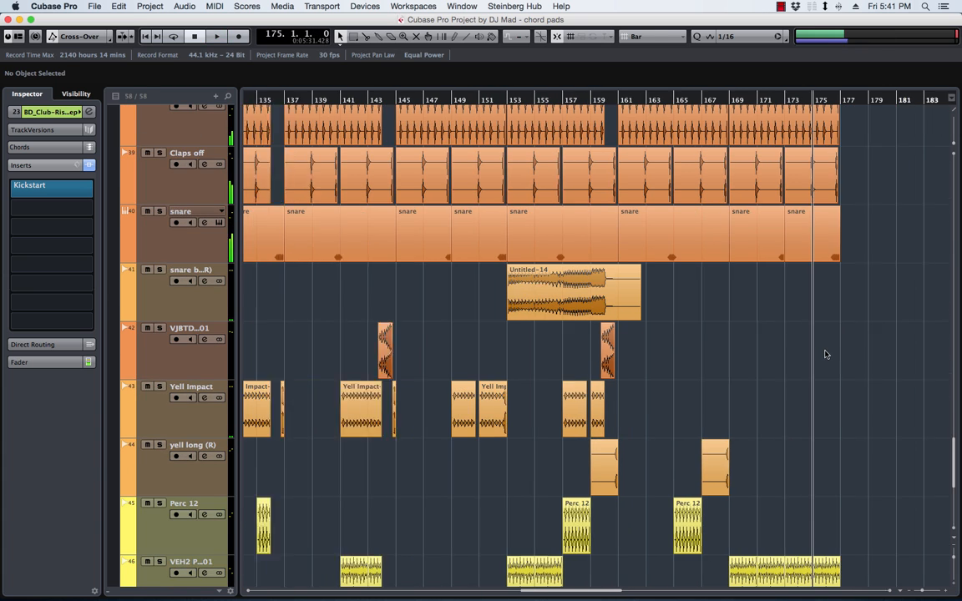
scroll(825, 354, "right", 1)
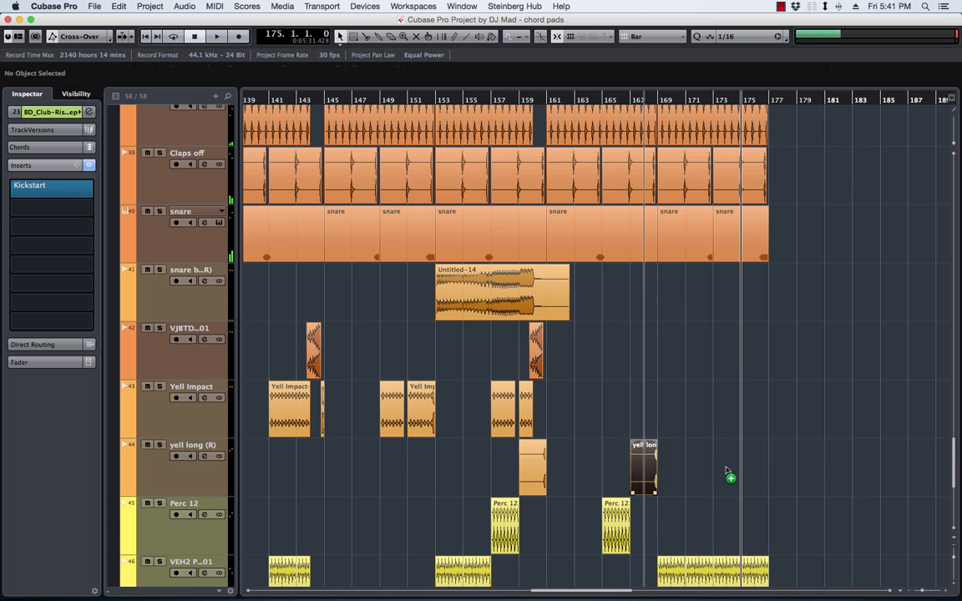
left_click_drag(726, 471, 825, 495)
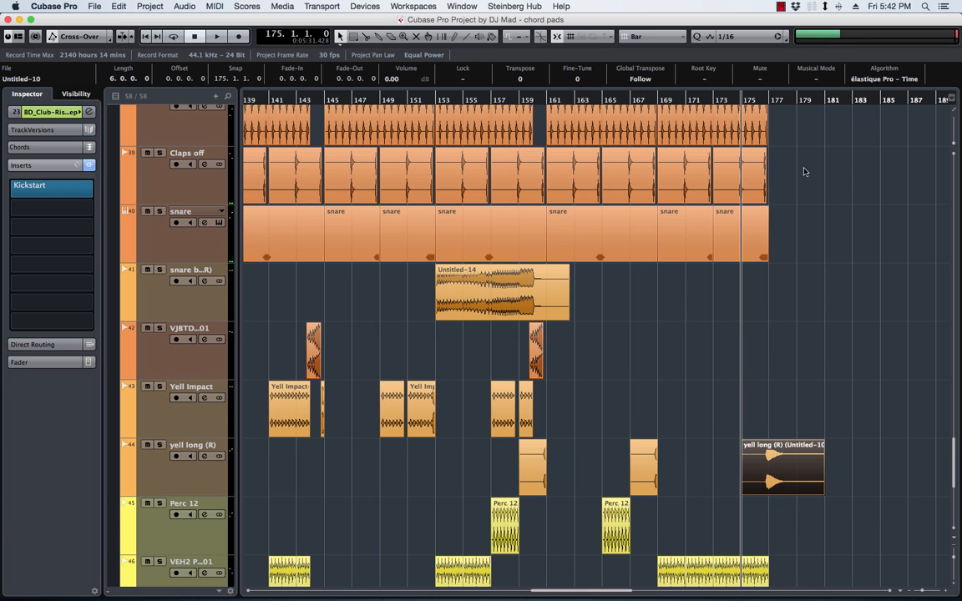
Step: Listen to the ending from bar 175, replay from about bar 152, and open the name of the snare build track
key("space")
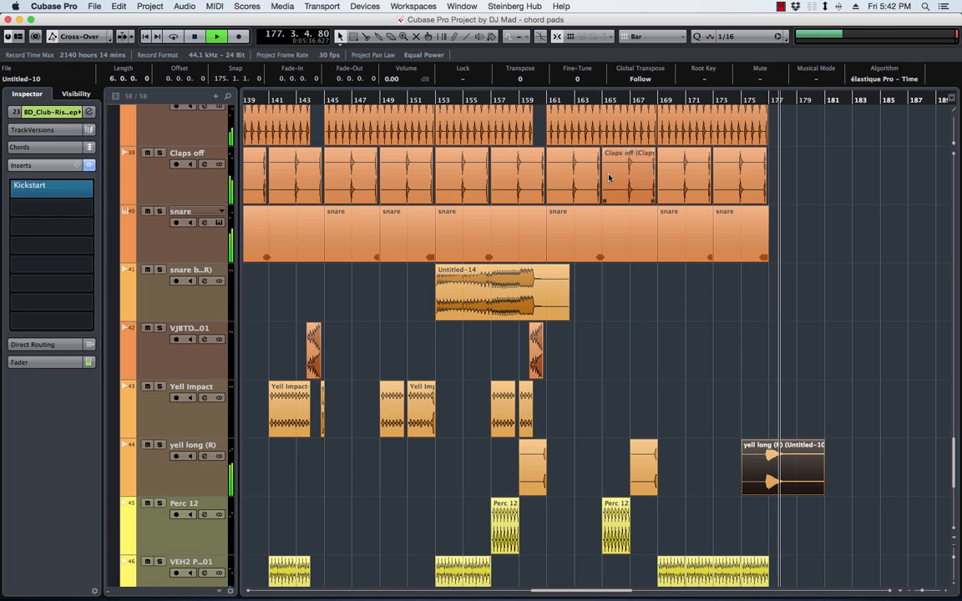
left_click(419, 100)
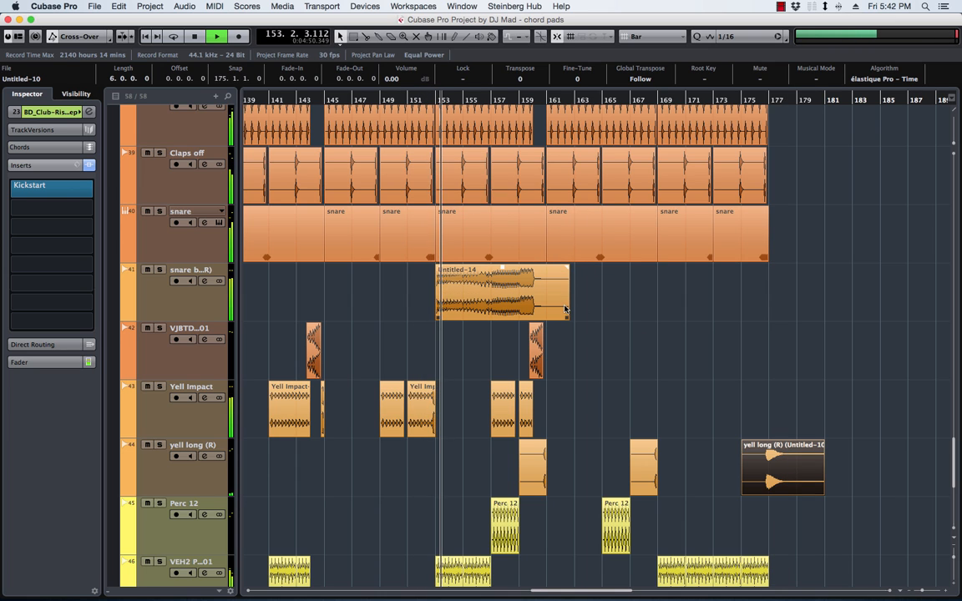
double_click(187, 271)
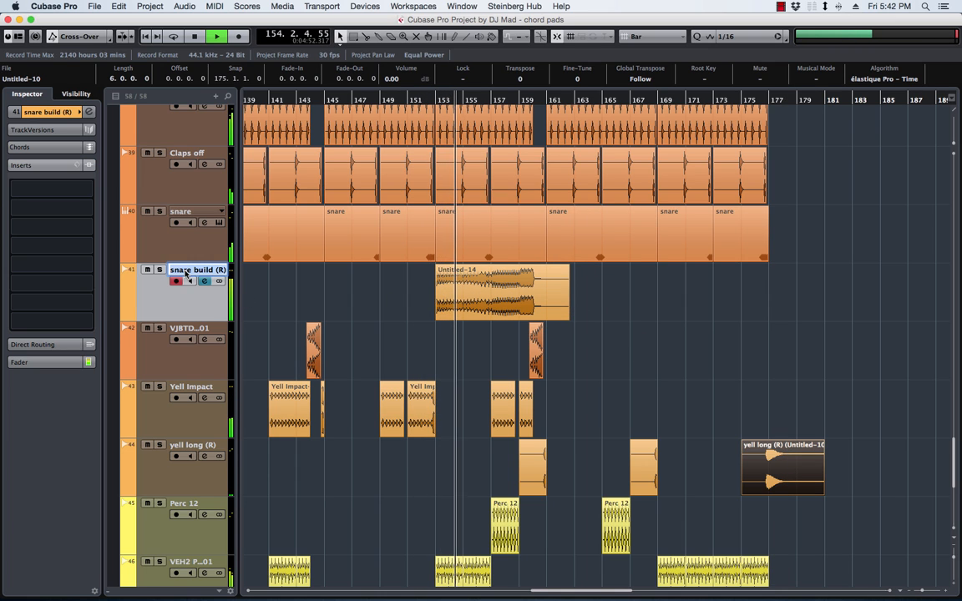
Step: Apply the track name snare build (R) to the audio clips on that track
key("alt+Return")
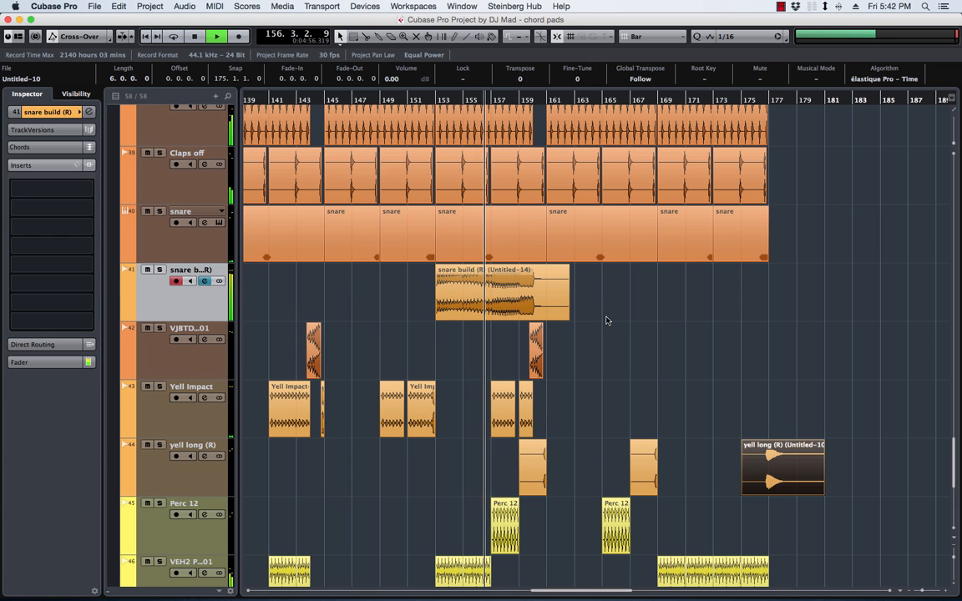
key("g")
key("g")
key("g")
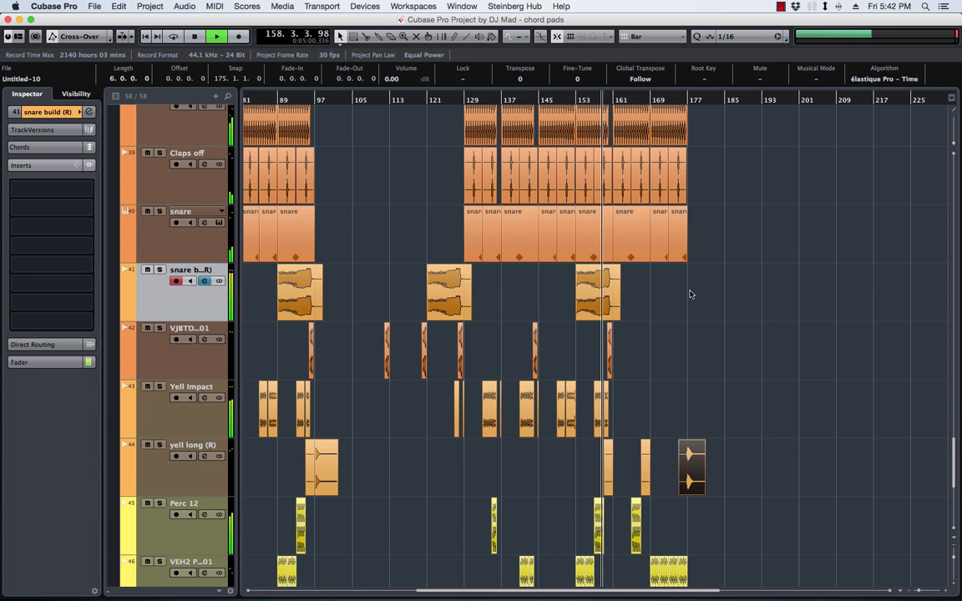
Step: Delete the DualFilter automation points of the KICK DROP track just beyond the end of the arrangement at bar 177
scroll(689, 294, "up", 10)
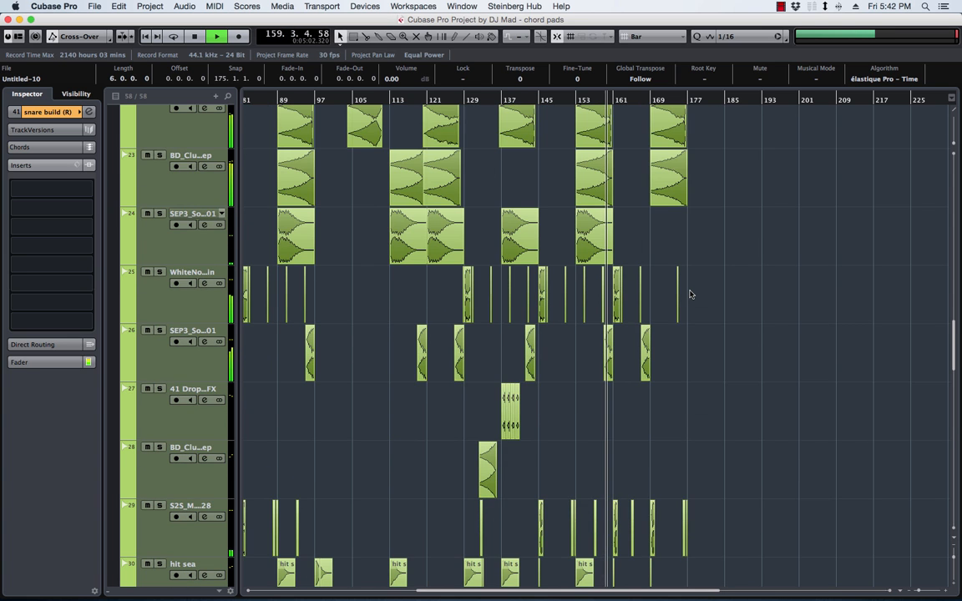
scroll(689, 294, "down", 10)
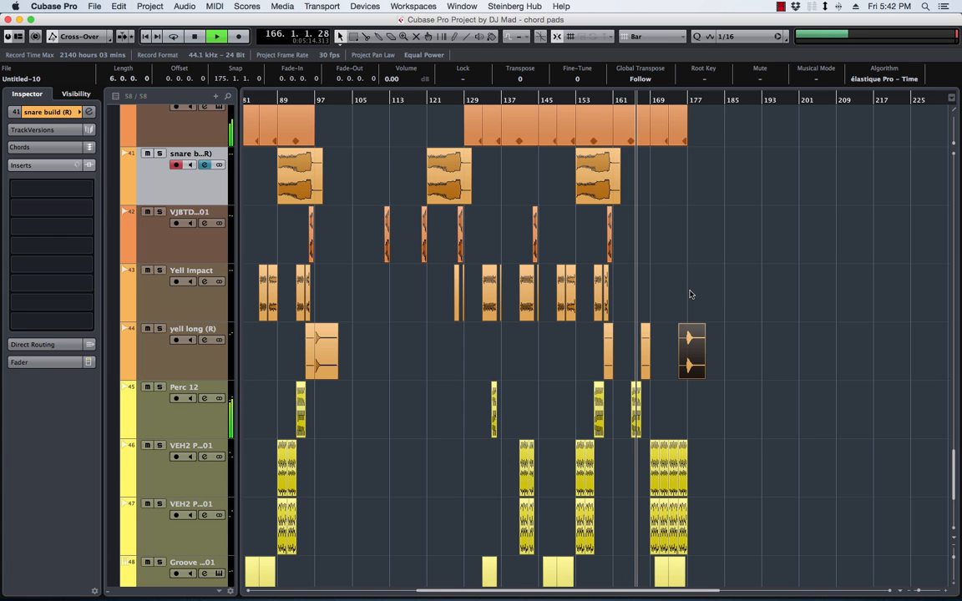
key("shift+g")
key("shift+g")
key("shift+g")
key("shift+g")
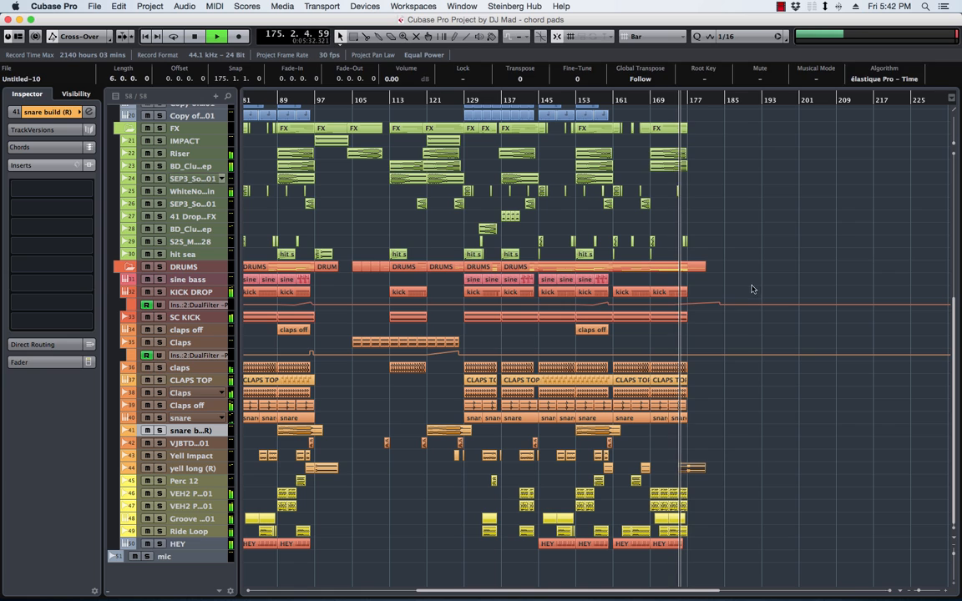
left_click_drag(751, 287, 699, 325)
key("Delete")
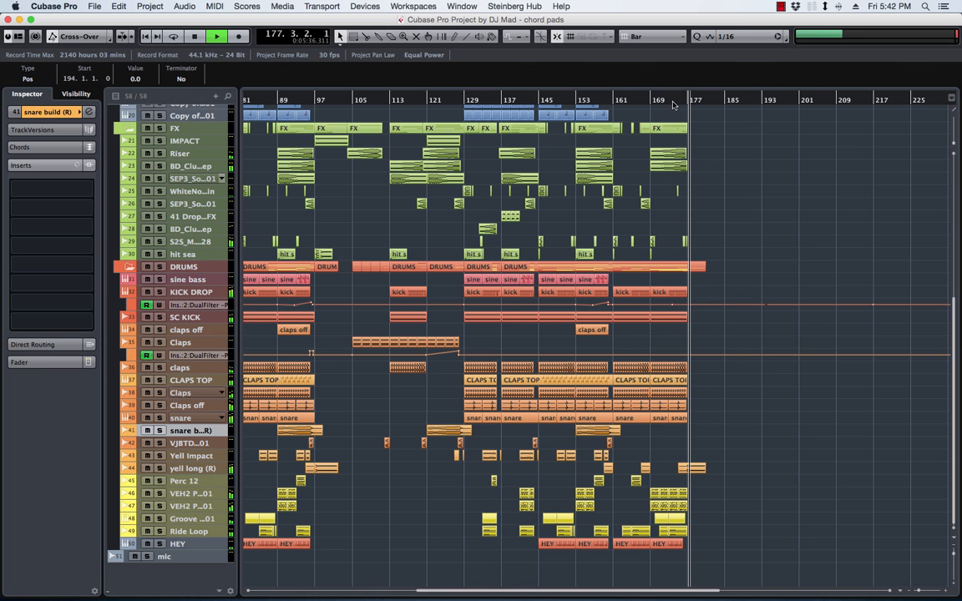
Step: Extend the end of the HEY clip at bar 169 to bar 177 and listen to the ending
left_click_drag(673, 103, 666, 245)
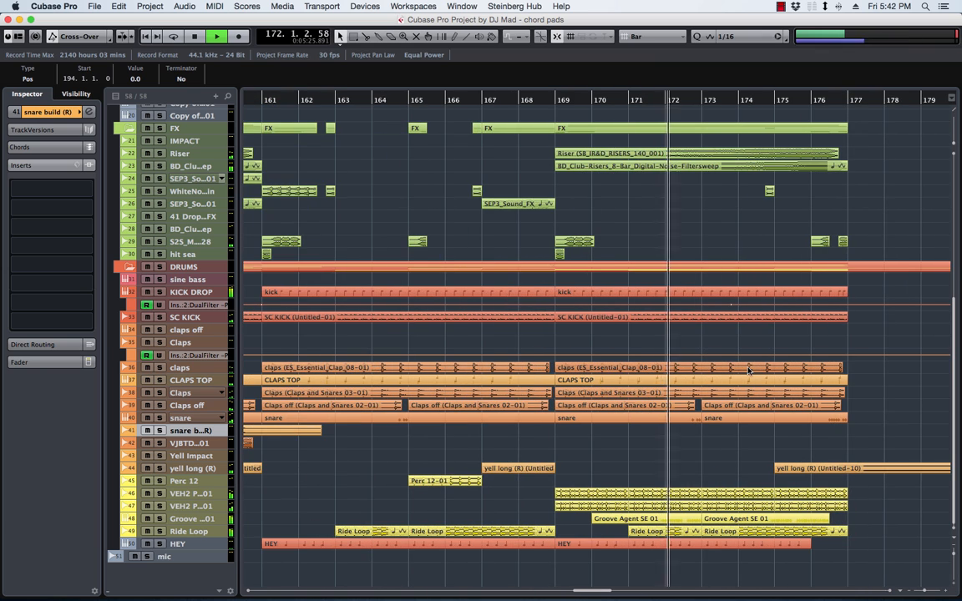
key("space")
left_click_drag(830, 546, 847, 546)
left_click(799, 100)
key("space")
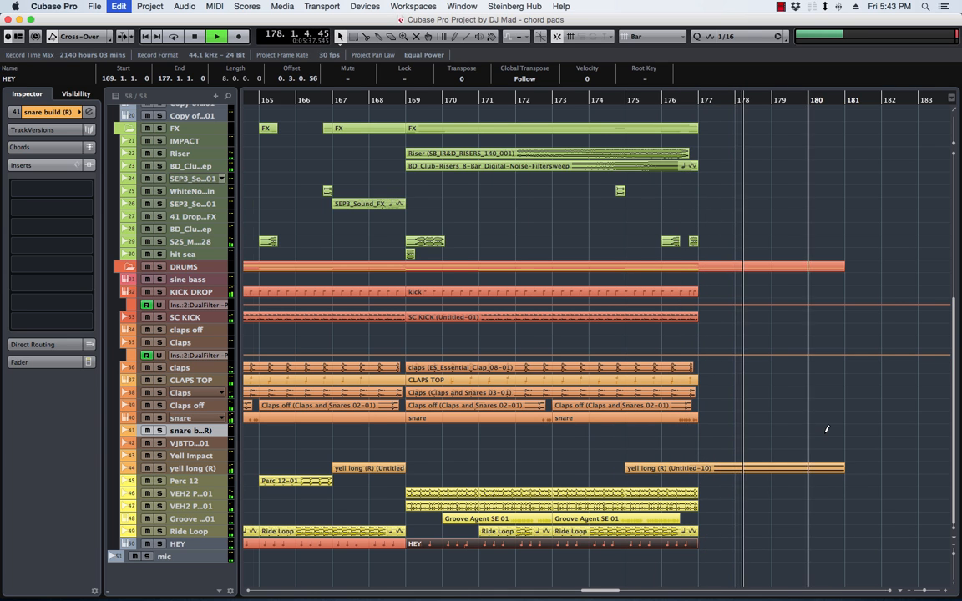
key("g")
key("g")
key("g")
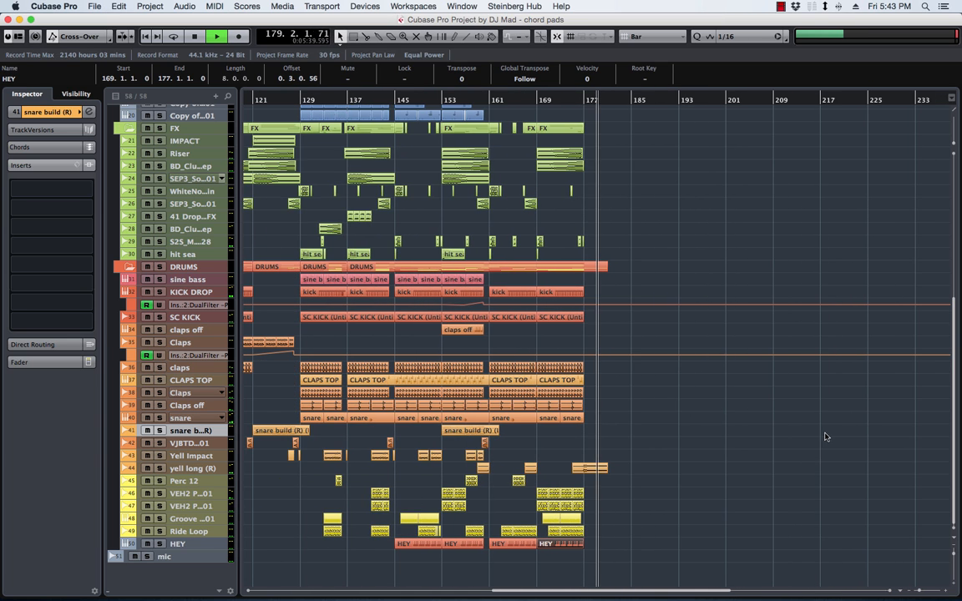
Step: Play the arrangement from bar 153 and check the mixer channels
left_click(441, 99)
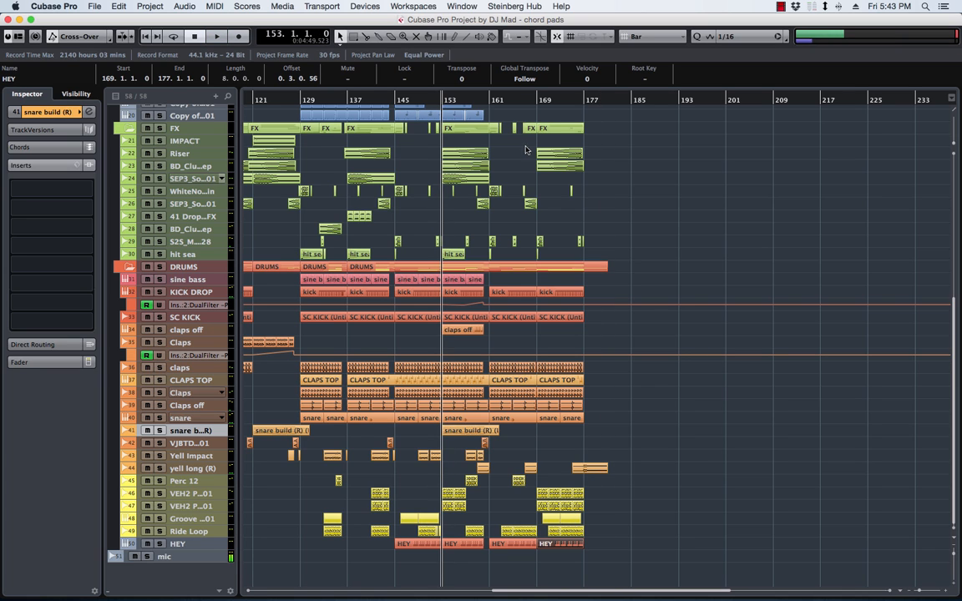
key("space")
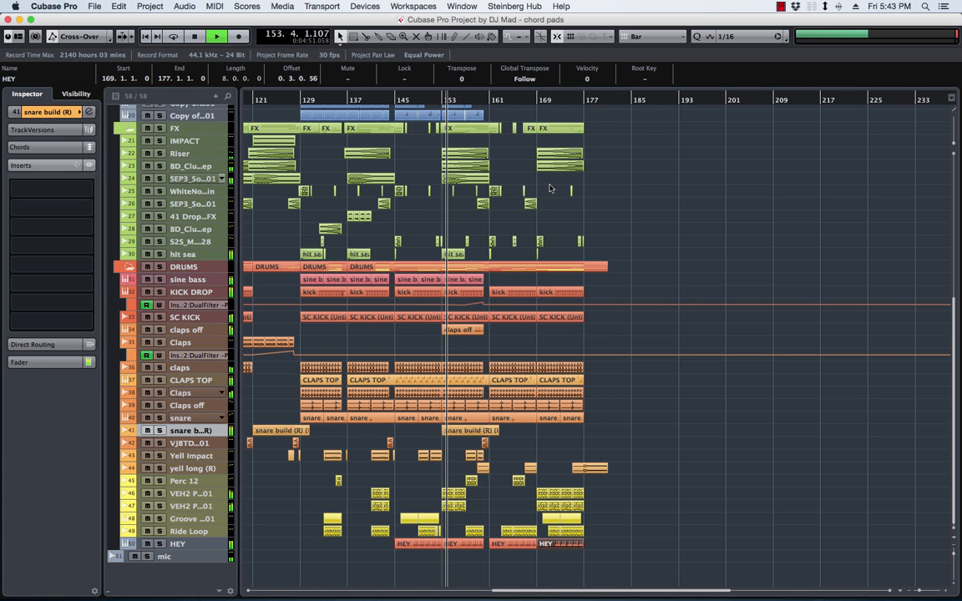
key("F3")
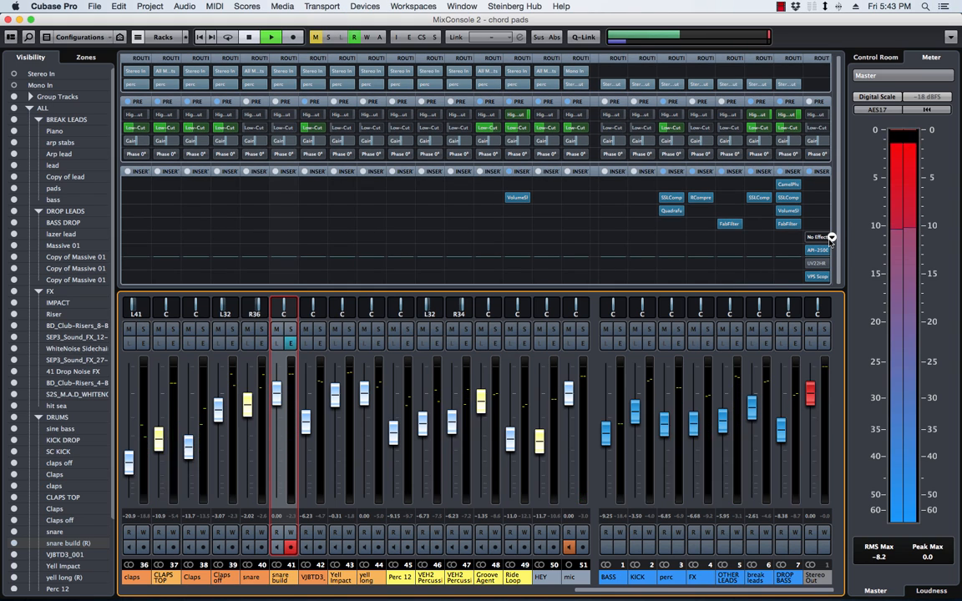
key("F3")
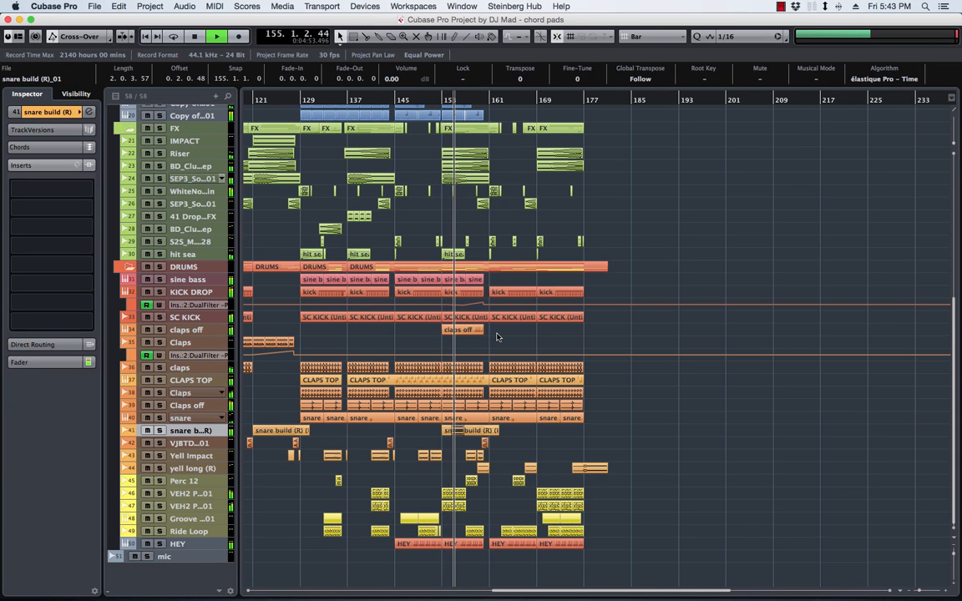
Step: Stop playback and remove the short overlapping clip at bar 155 on the snare build (R) track
key("space")
left_click(458, 430)
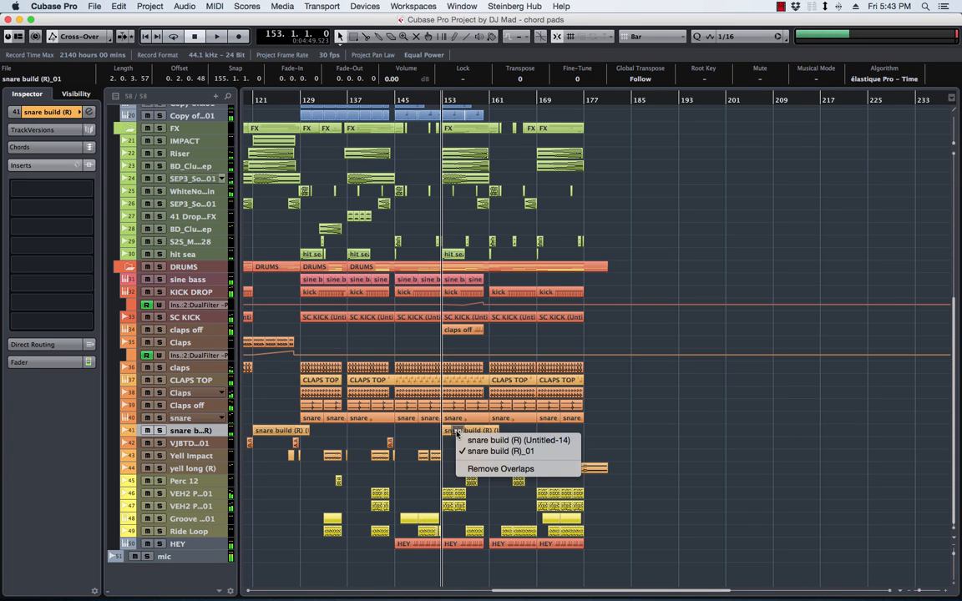
left_click(459, 441)
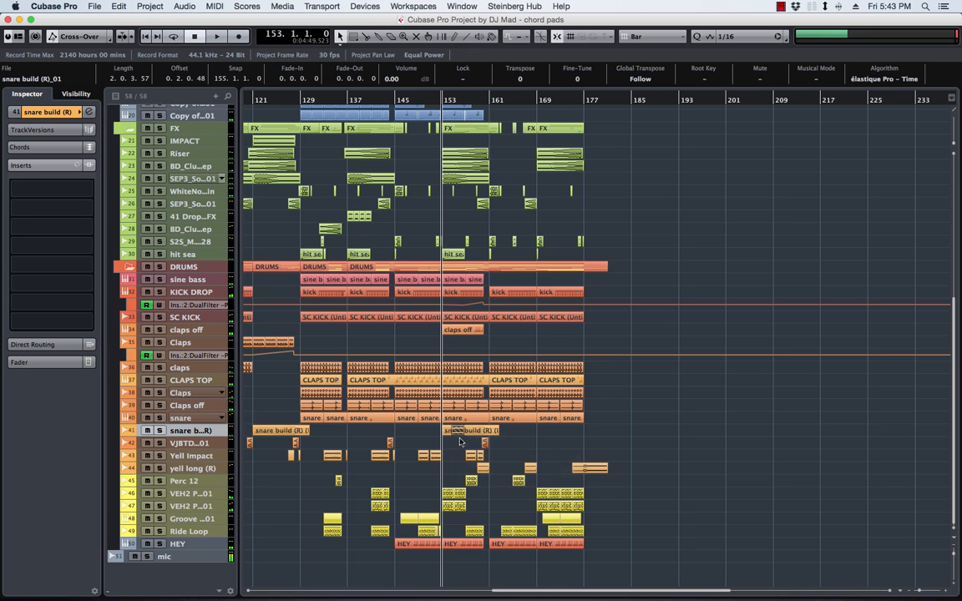
left_click(666, 391)
Step: Insert FabFilter Pro-Q 2 in the first insert slot of the Stereo Out channel during playback from bar 153
key("space")
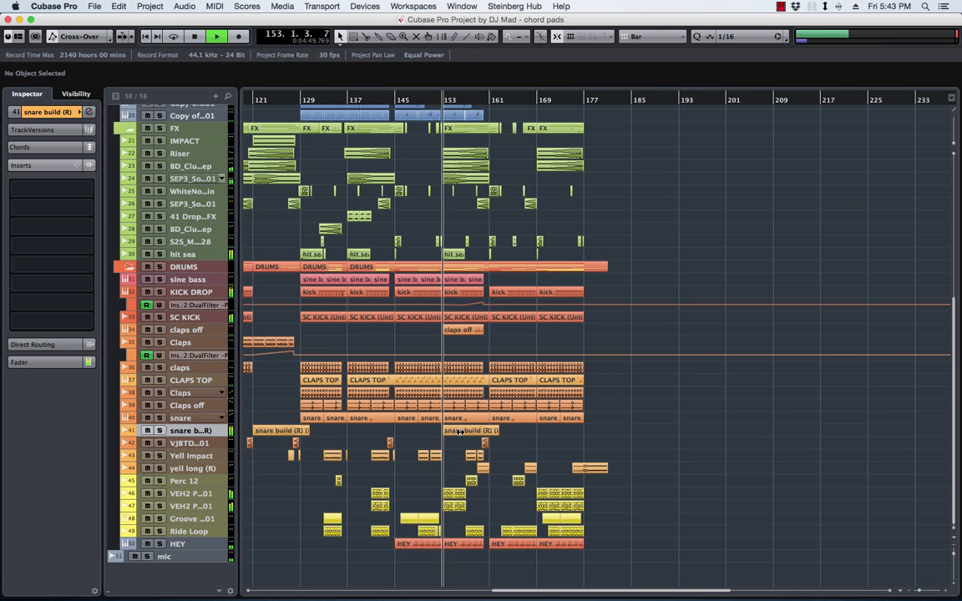
key("F3")
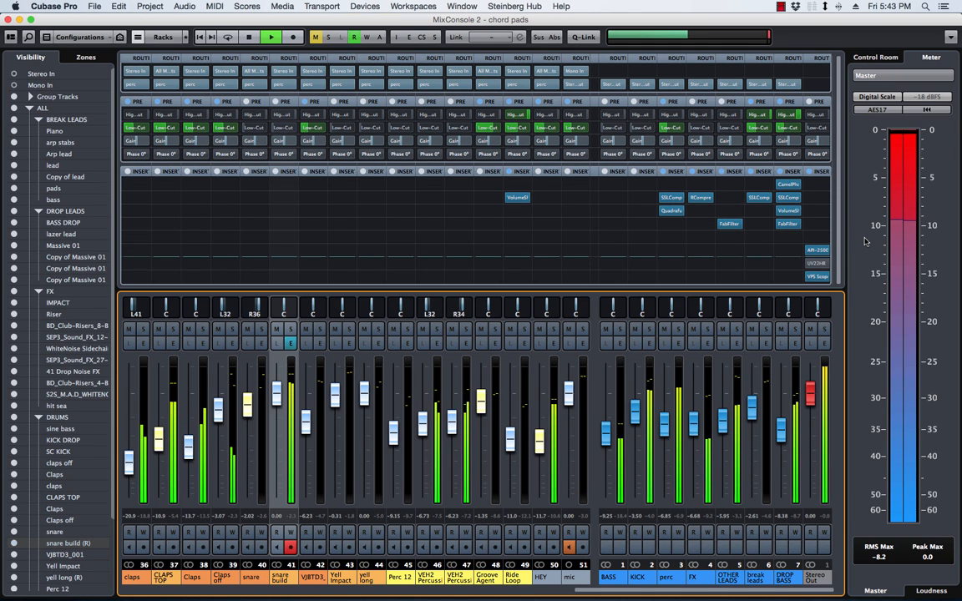
left_click(819, 185)
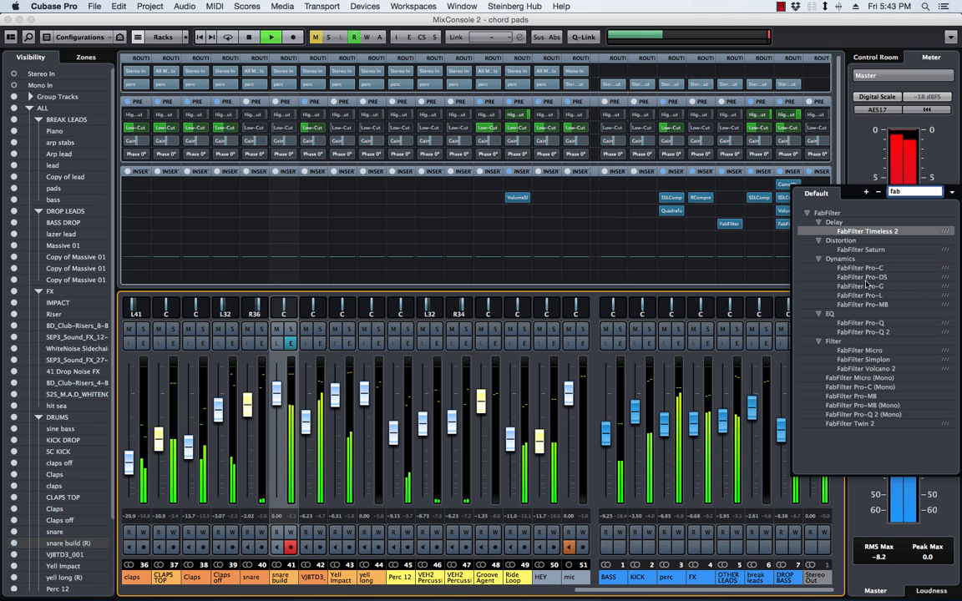
left_click(902, 333)
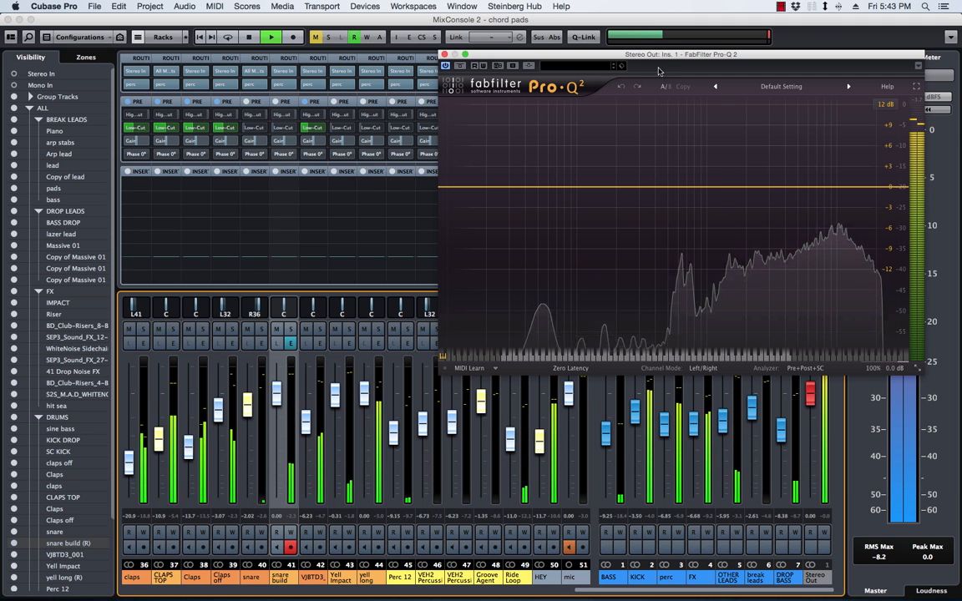
Step: Load the Cut Low Side preset from the V1 Stereo presets in the Pro-Q 2 on Stereo Out
left_click_drag(583, 48, 511, 42)
left_click(647, 73)
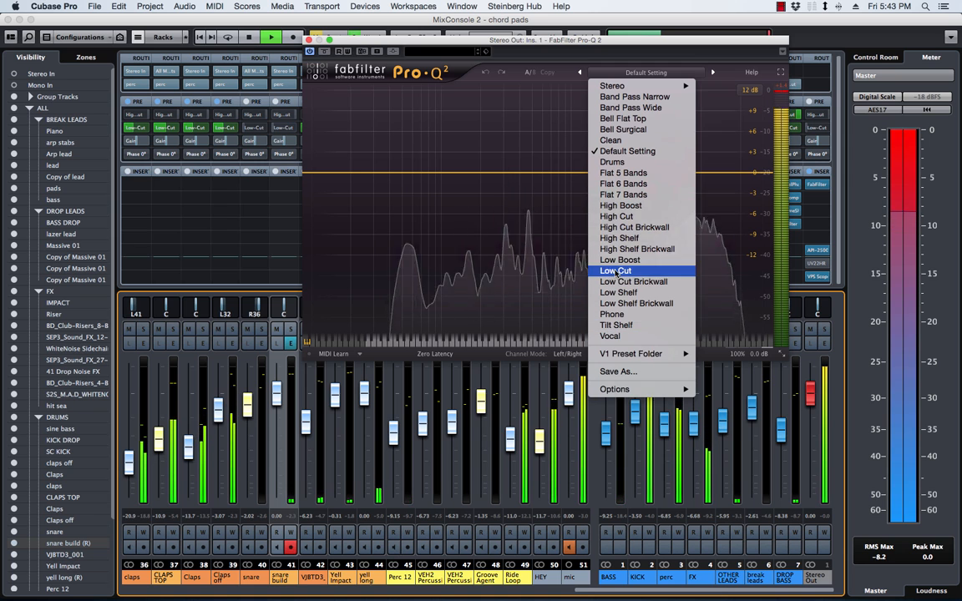
mouse_move(628, 357)
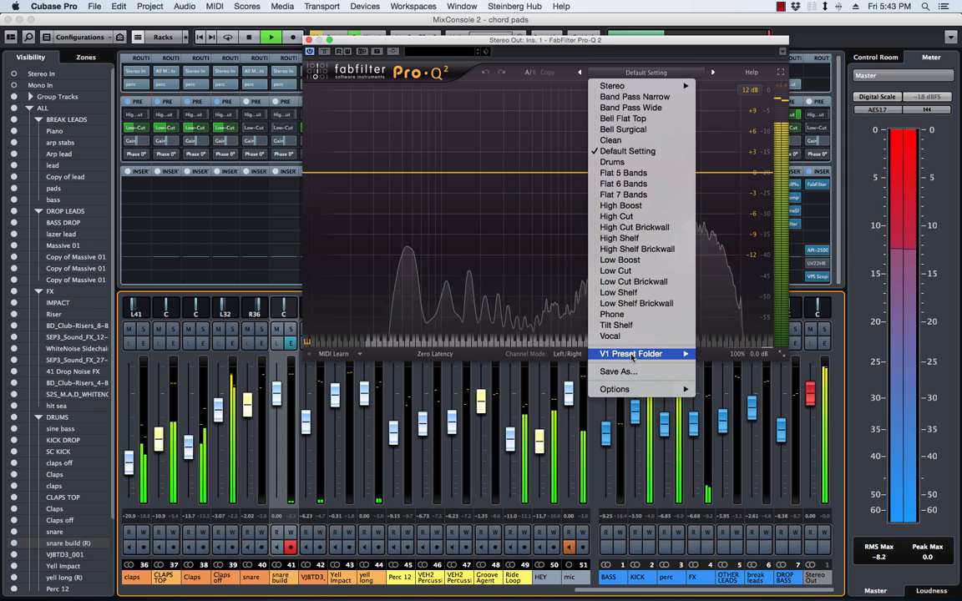
mouse_move(719, 359)
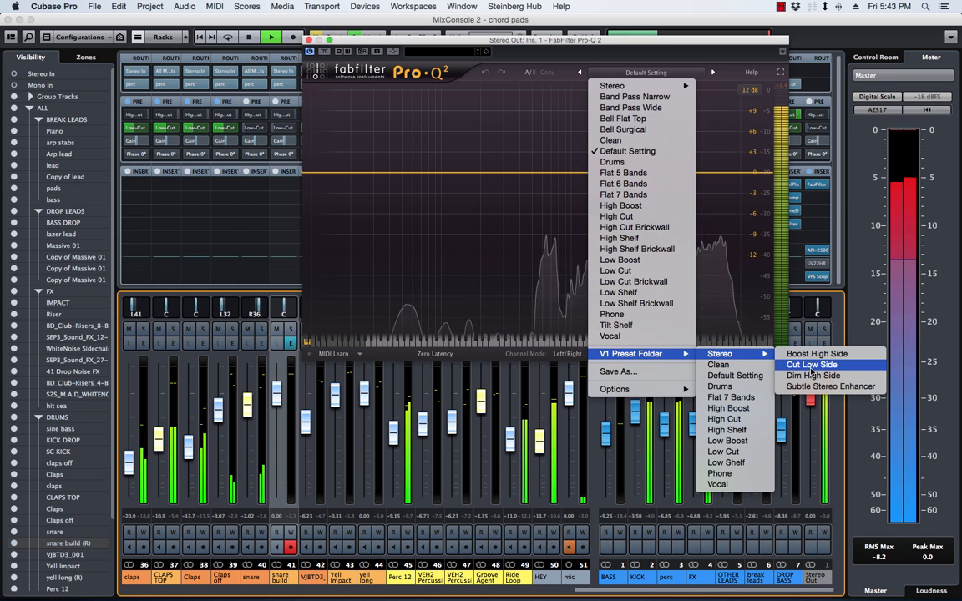
left_click(780, 366)
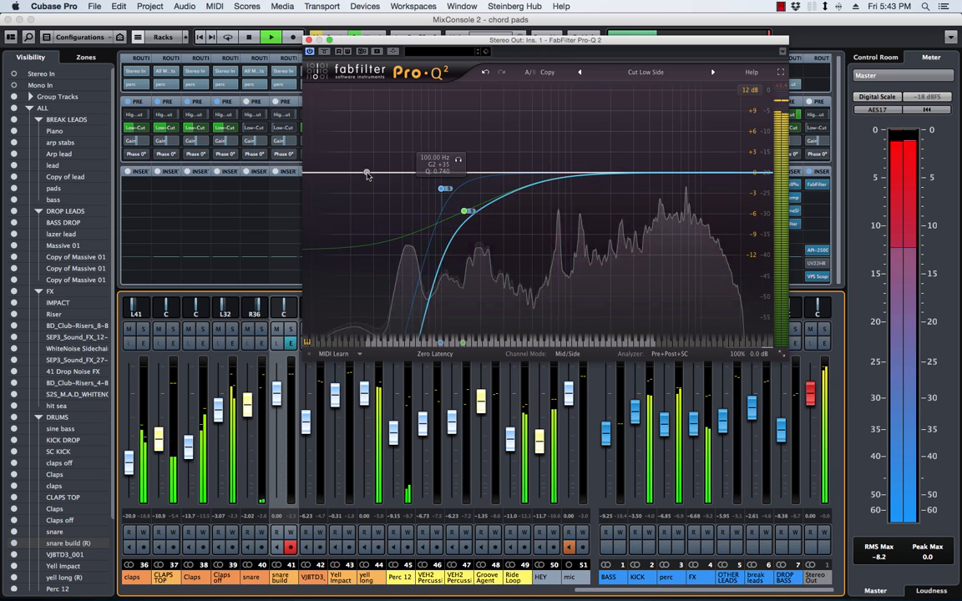
Step: Add a low cut band with a 48 dB/oct slope at 33 Hz to the master EQ, stop playback and return to the project
left_click(341, 172)
left_click(339, 314)
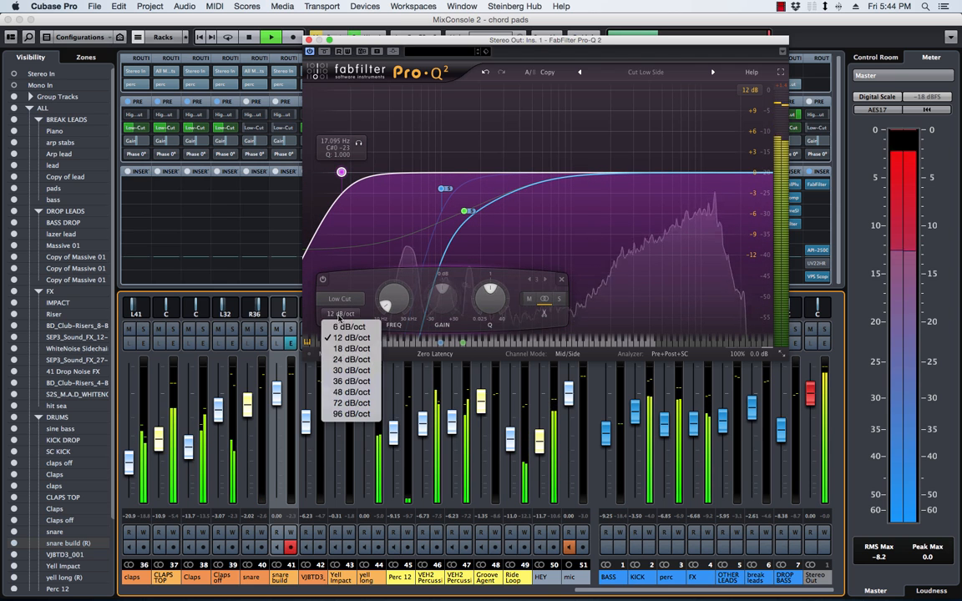
left_click(352, 392)
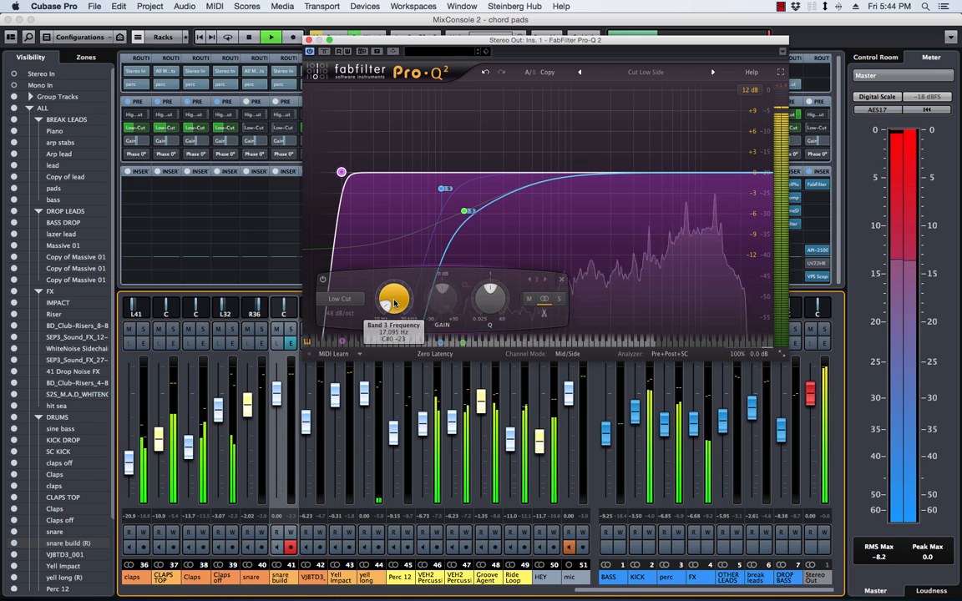
scroll(394, 303, "down", 3)
scroll(394, 303, "up", 6)
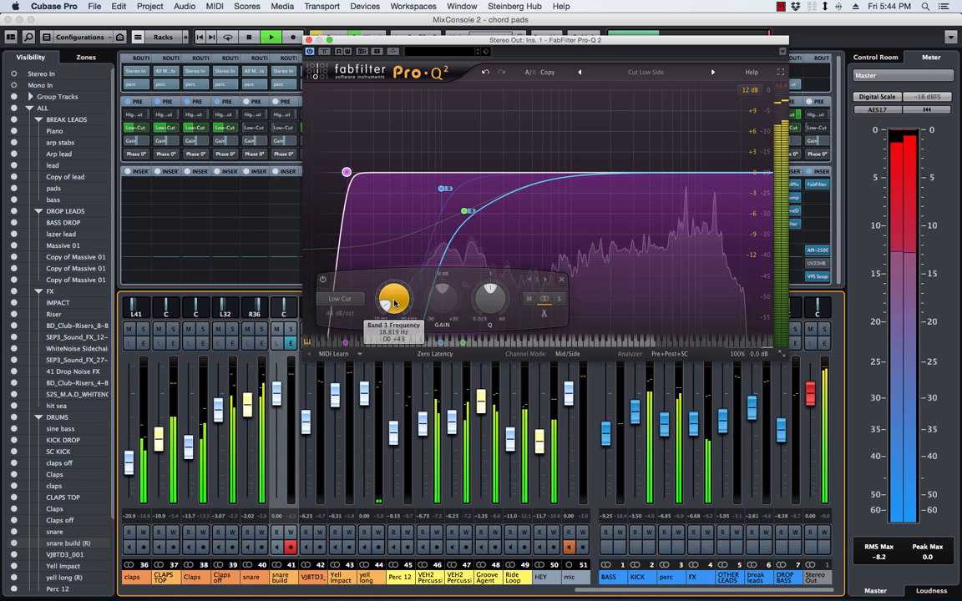
scroll(394, 303, "up", 4)
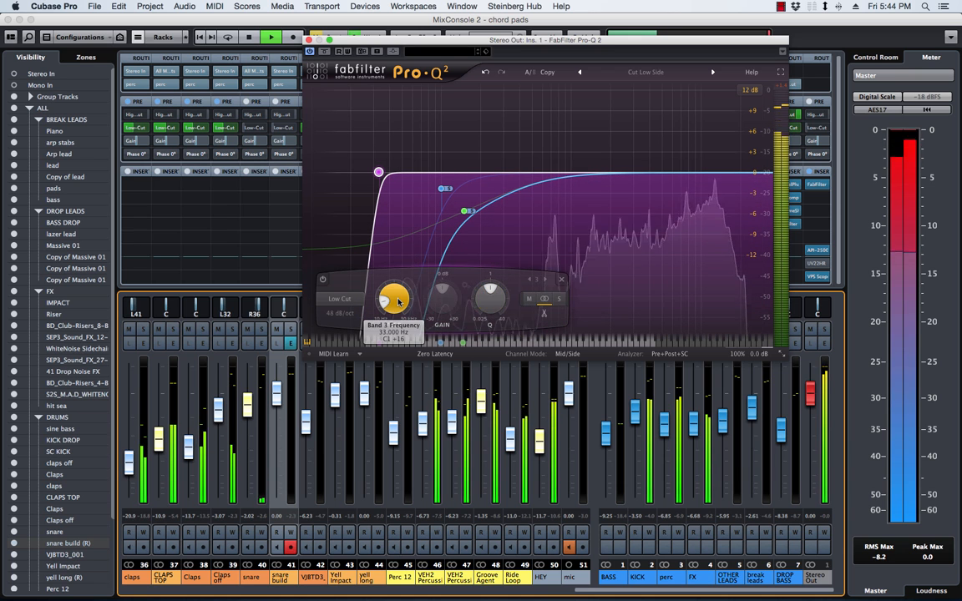
key("space")
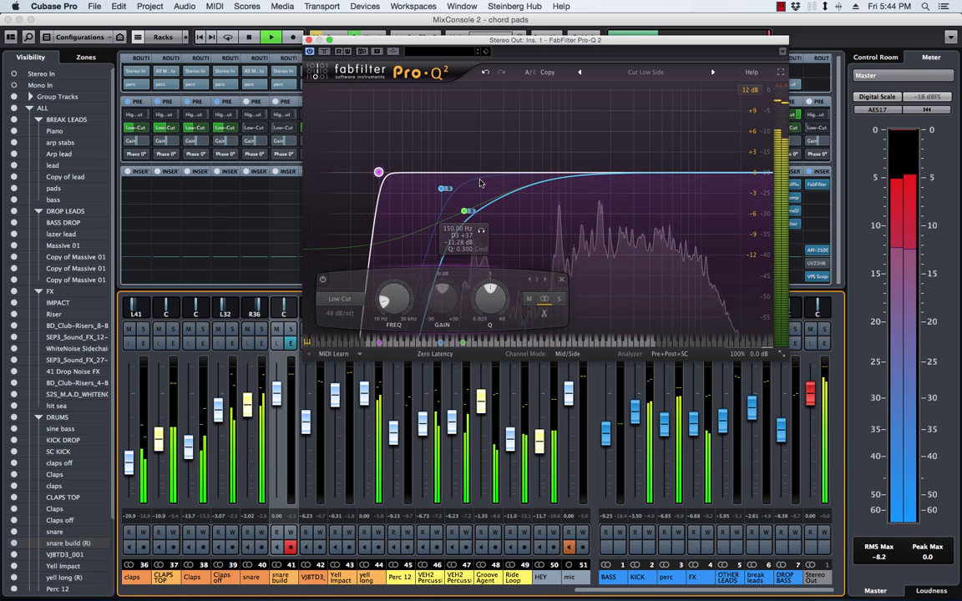
left_click_drag(418, 41, 961, 49)
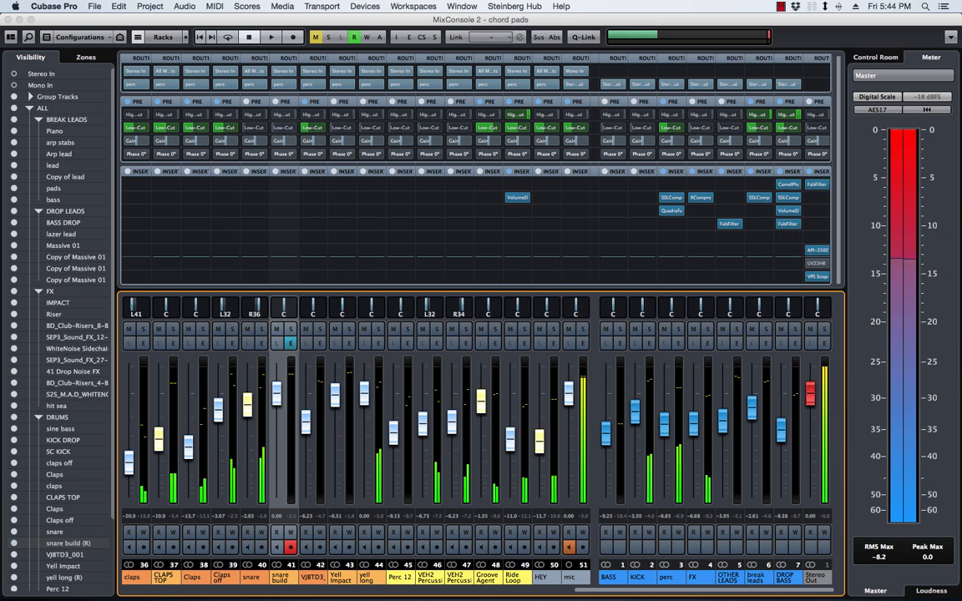
key("F3")
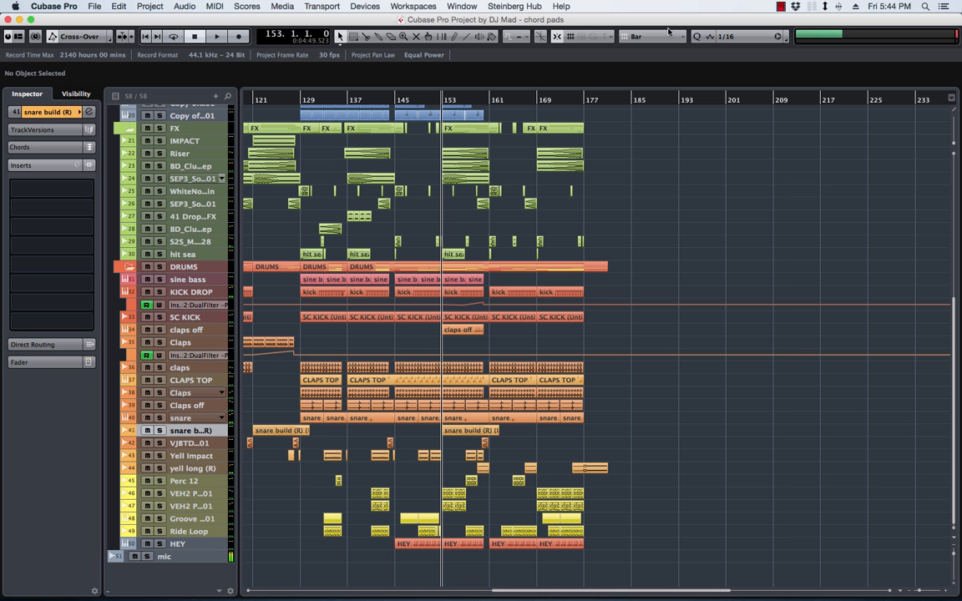
Step: Examine the MIDI notes of the lazer lead clip at bar 129 in the Key Editor, then close it
scroll(415, 179, "up", 5)
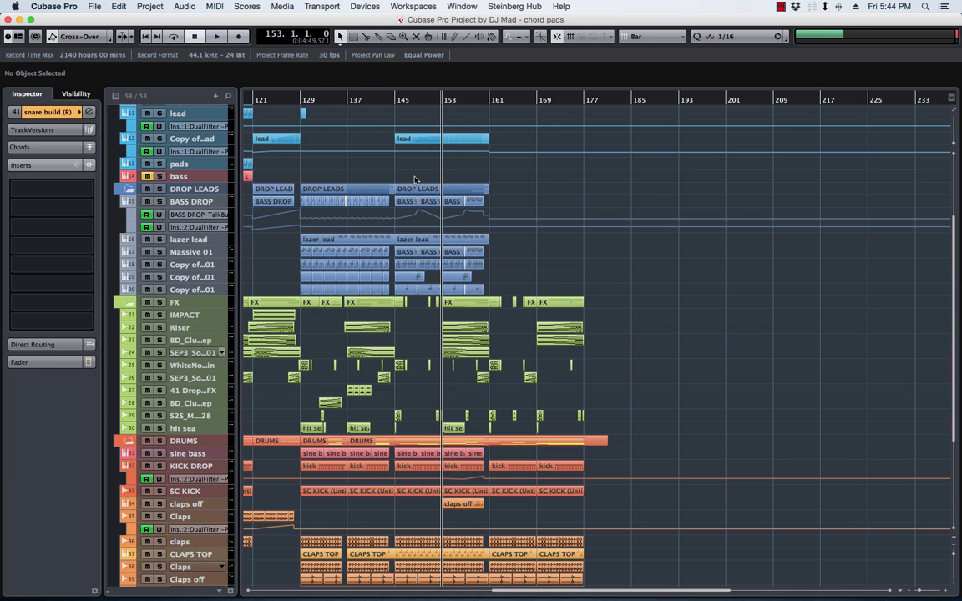
double_click(334, 242)
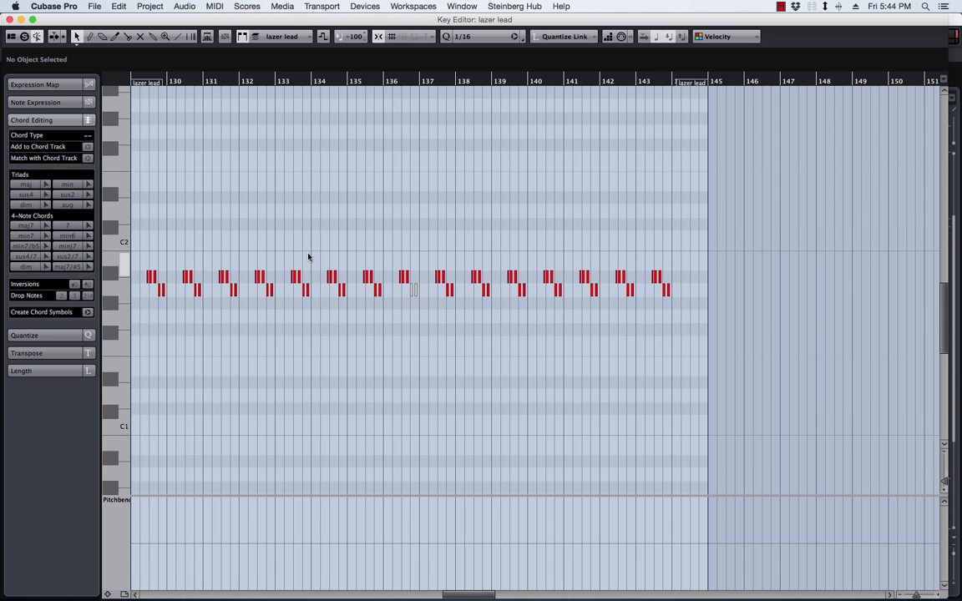
key("h")
key("h")
key("h")
key("h")
key("h")
key("h")
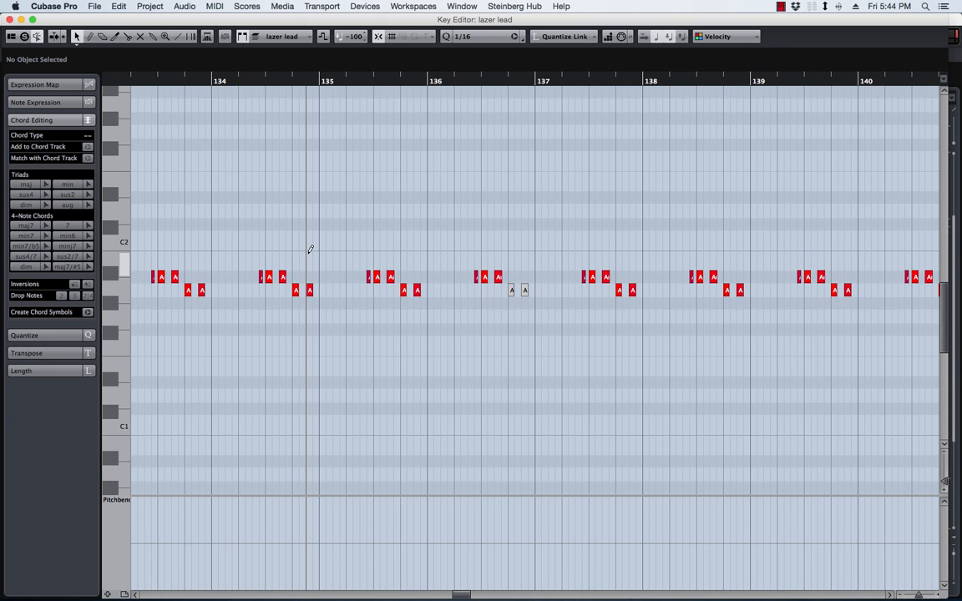
key("h")
key("h")
key("g")
key("g")
key("g")
key("g")
key("g")
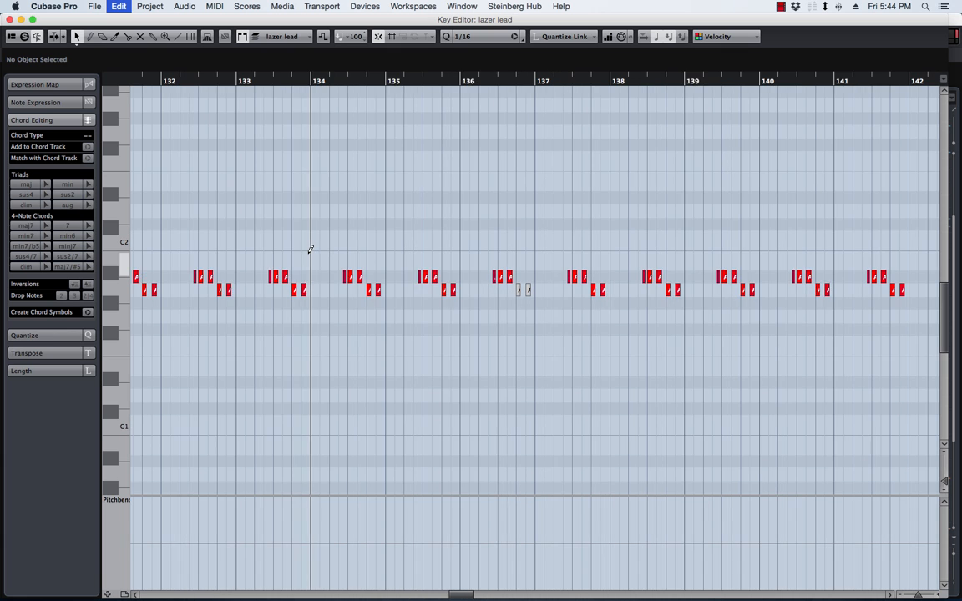
left_click(11, 19)
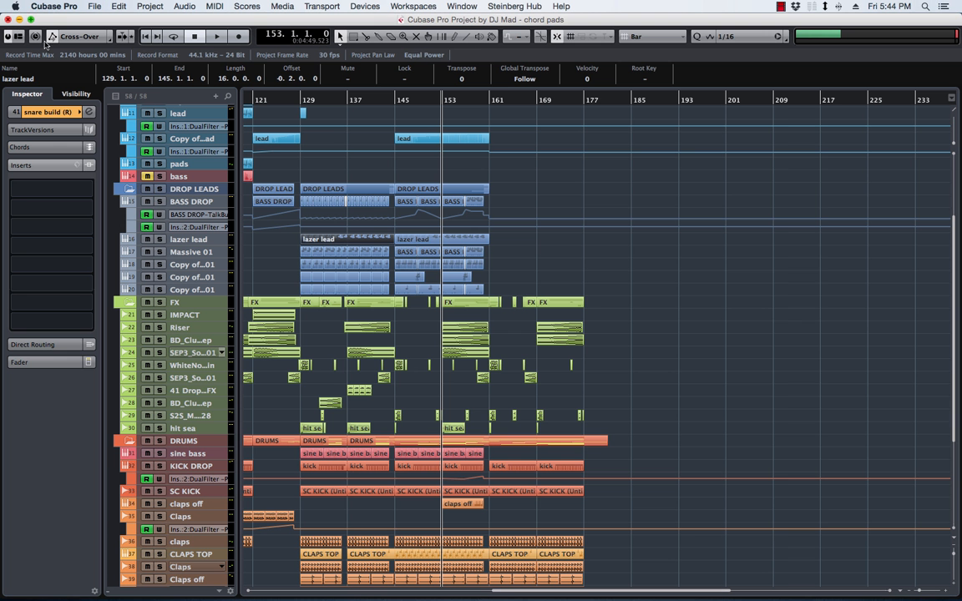
Step: Examine the MIDI notes of the Copy of Massive 01 clip at bar 129 in the Key Editor, then close it
left_click(307, 265)
double_click(307, 266)
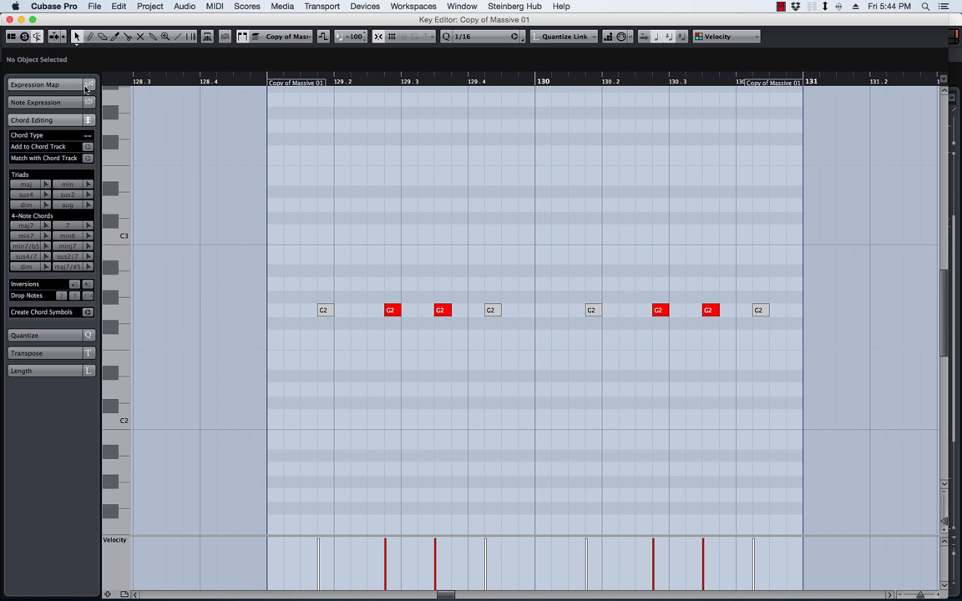
left_click(6, 19)
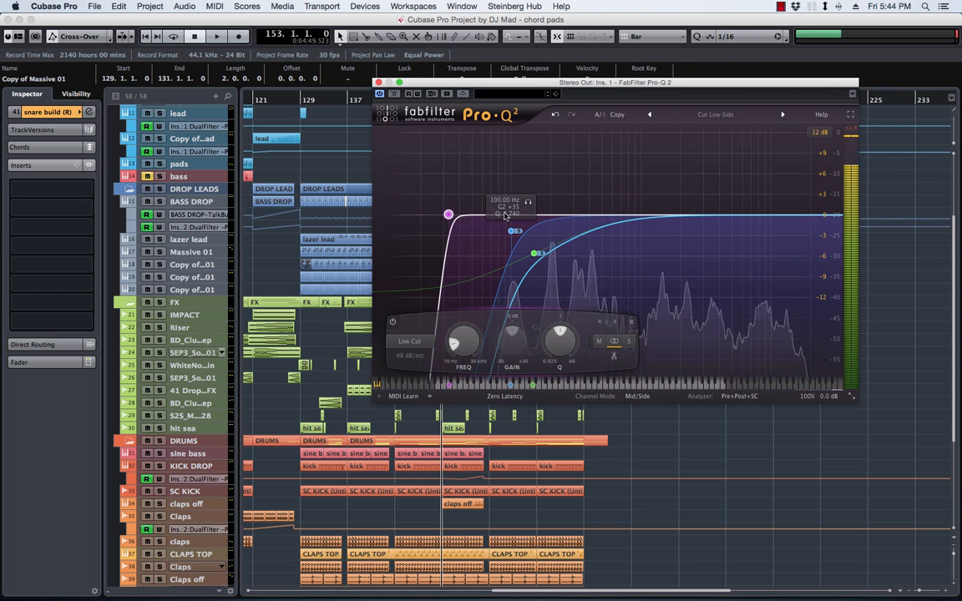
Step: Add a bell band to the master EQ and set its frequency to the note G2
double_click(507, 213)
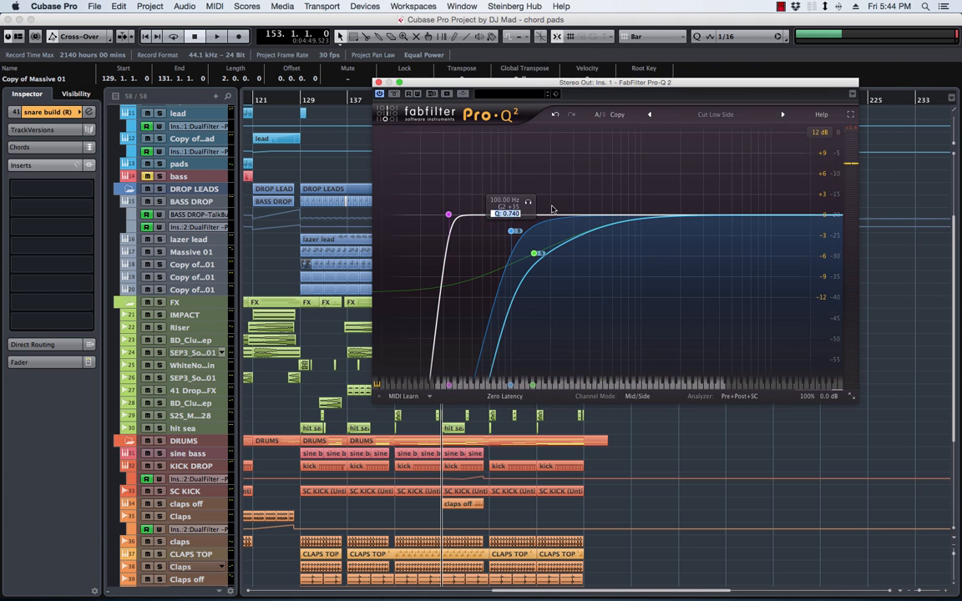
left_click_drag(541, 216, 510, 217)
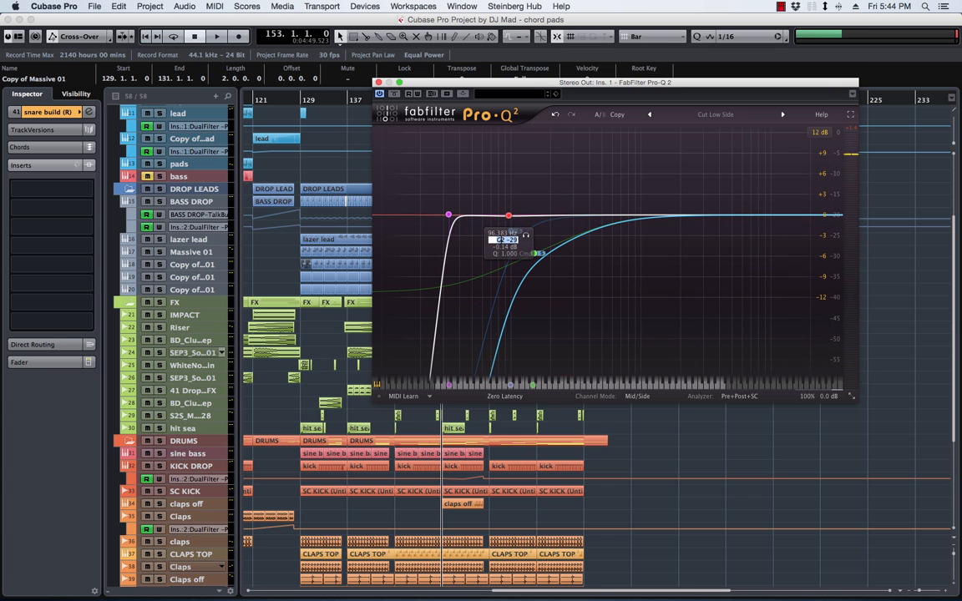
type("G2")
key("Return")
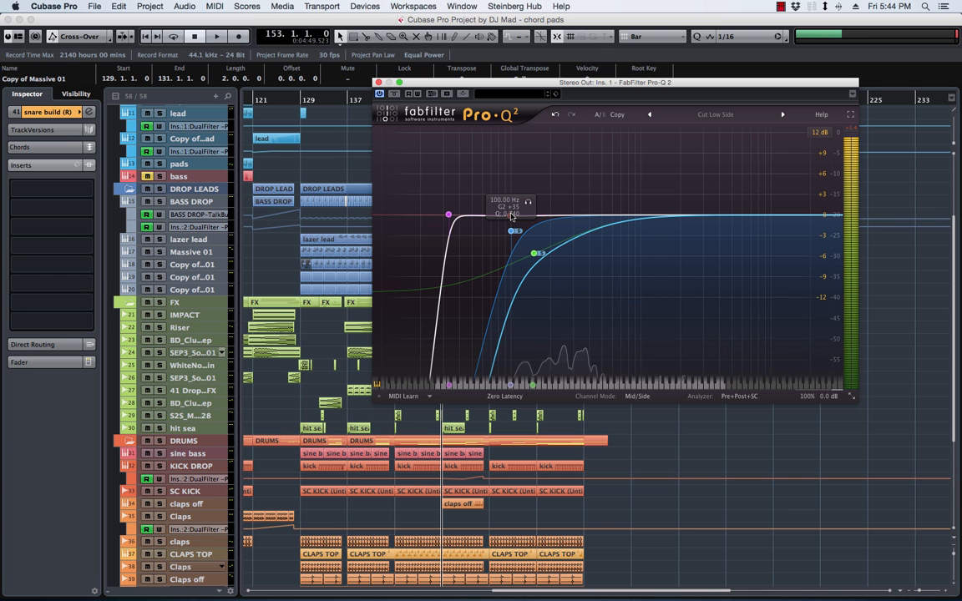
Step: Boost the G2 bell band to about +2.2 dB and narrow its Q to about 1.5 during playback
left_click(510, 215)
key("space")
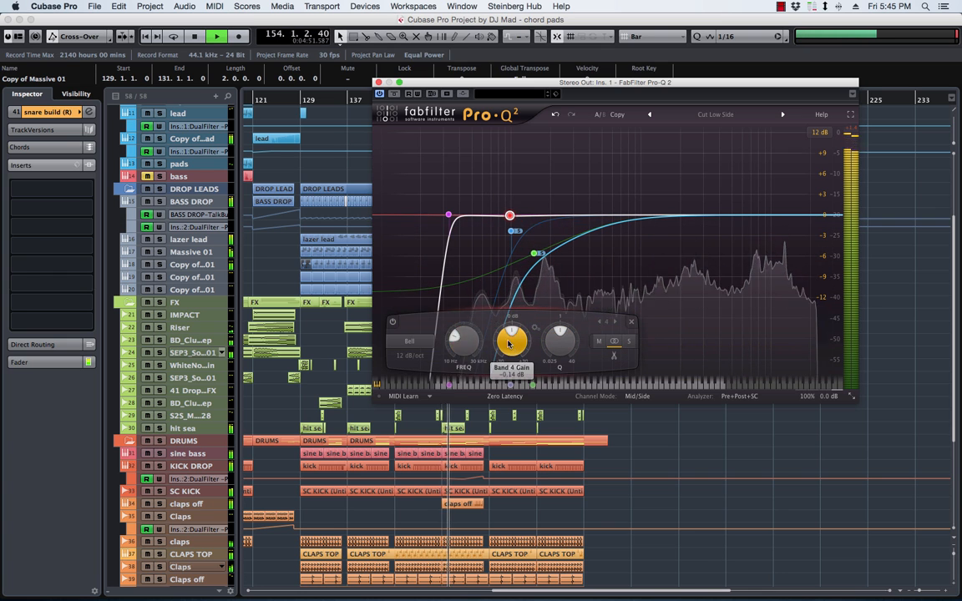
left_click_drag(509, 343, 510, 322)
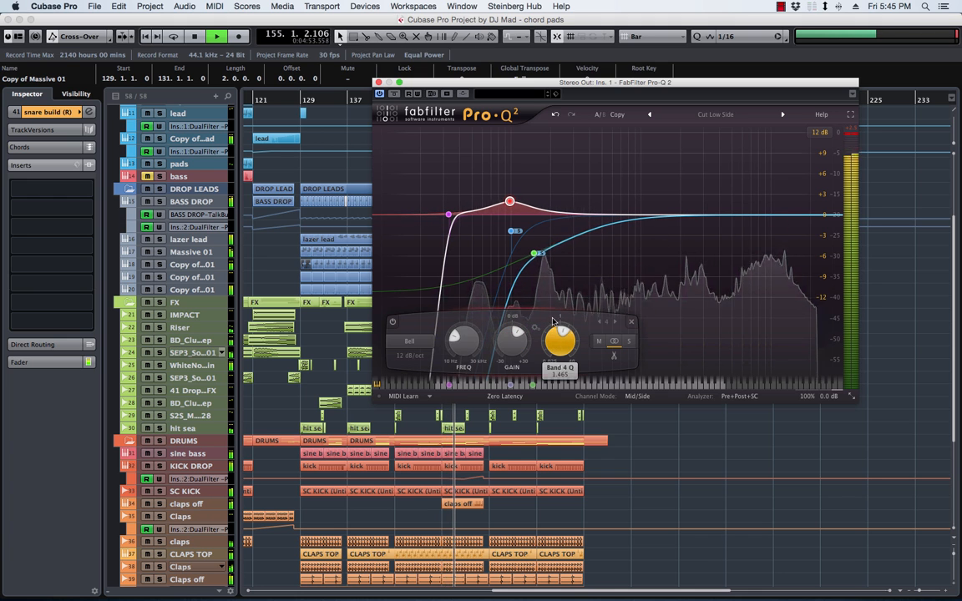
mouse_move(515, 345)
left_mouse_down()
mouse_move(517, 317)
mouse_move(513, 338)
left_mouse_up()
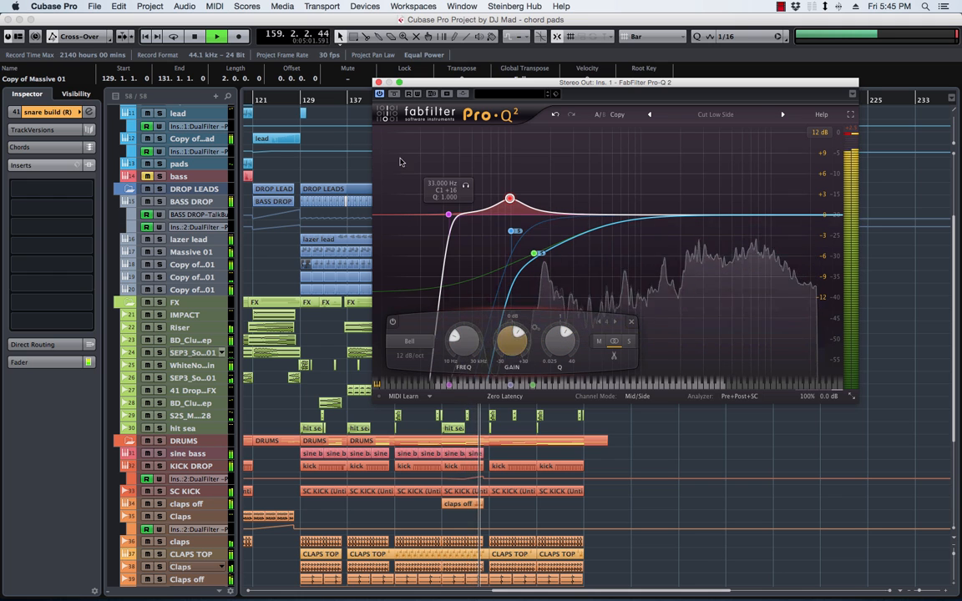
Step: Compare the G2 boost on and off from bar 129, set its gain to about +2.44 dB and replay
left_click(298, 100)
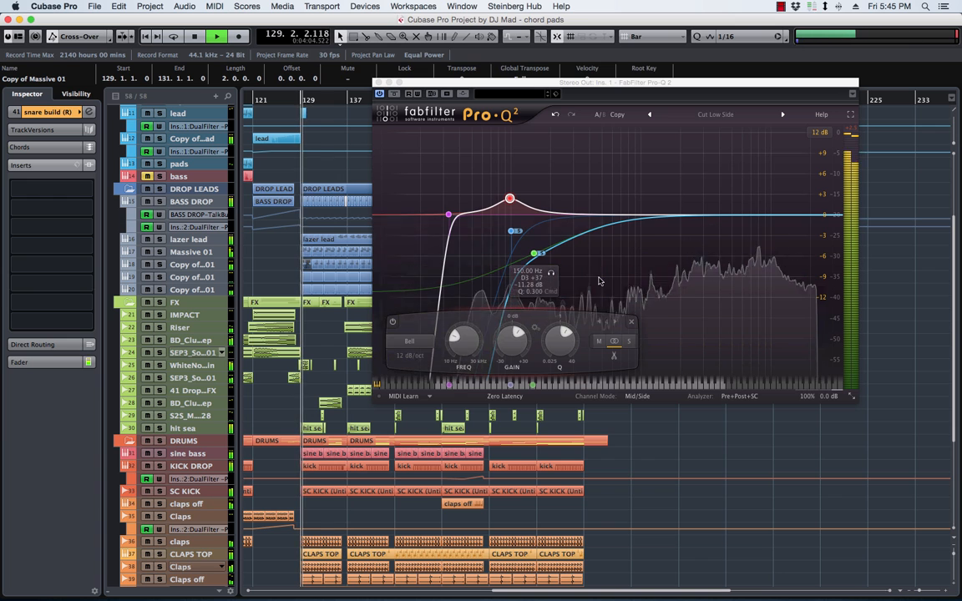
left_click(393, 322)
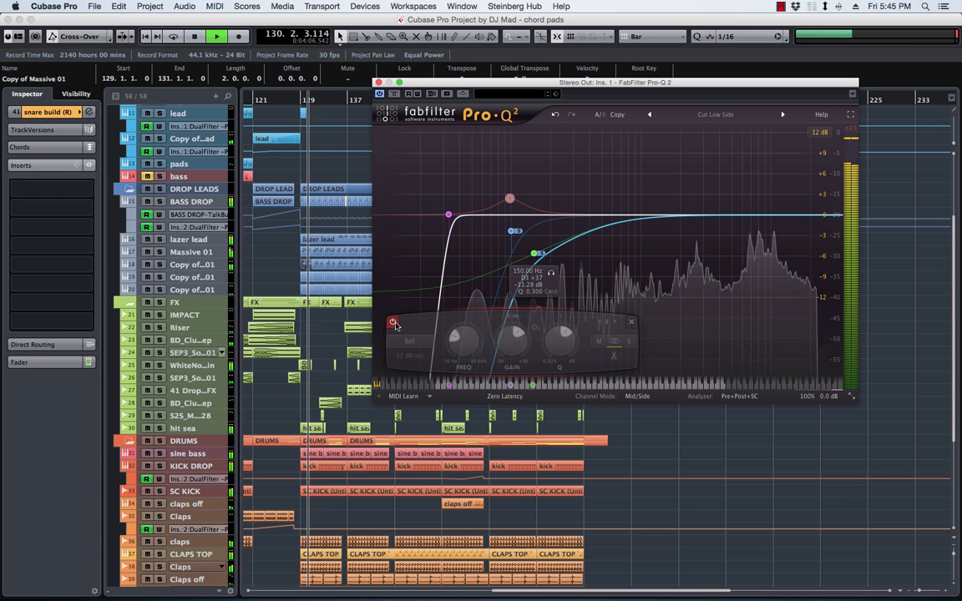
left_click(394, 323)
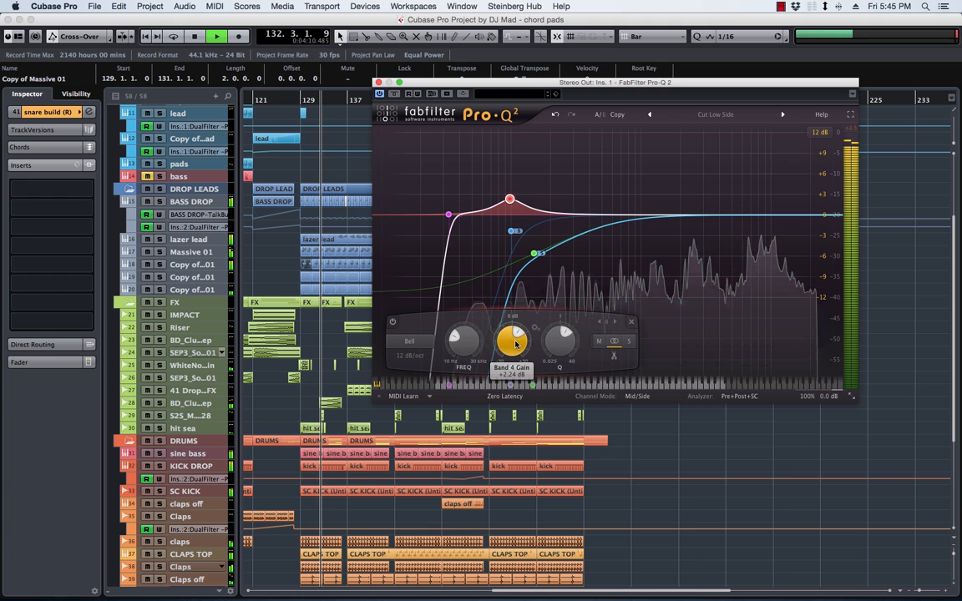
mouse_move(515, 335)
left_mouse_down()
mouse_move(516, 311)
mouse_move(512, 343)
left_mouse_up()
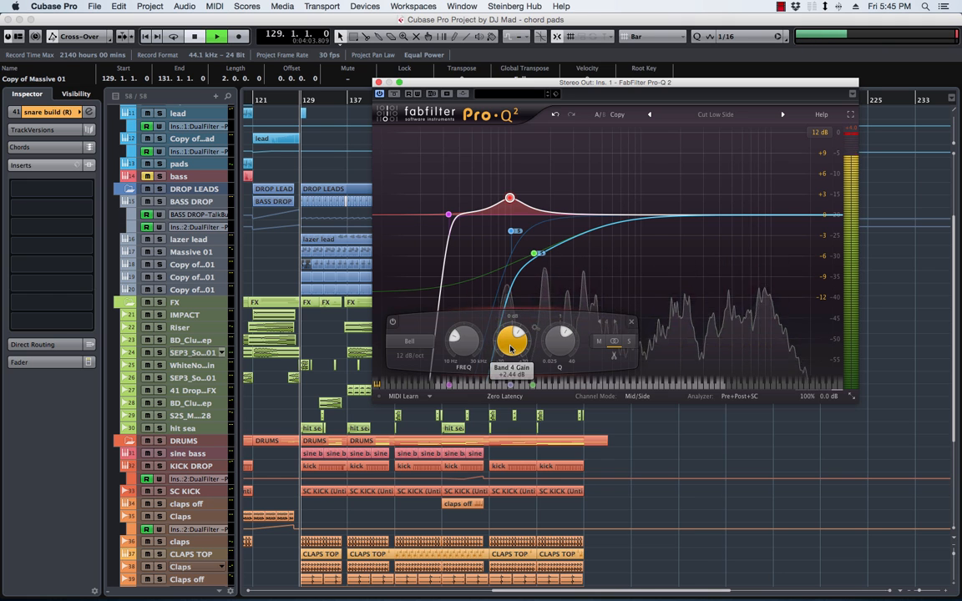
key("space")
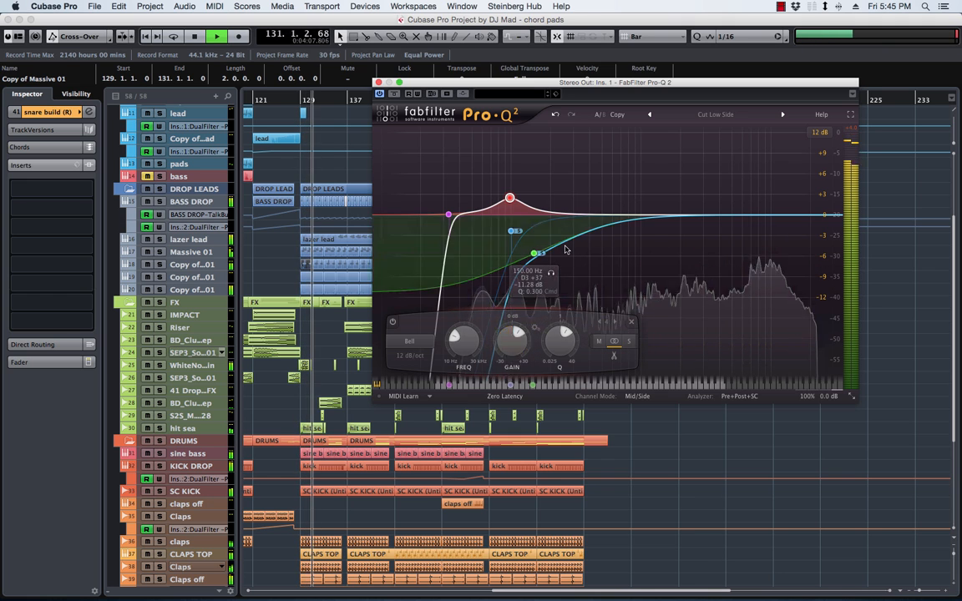
Step: Add a 200 Hz bell band at about -0.7 dB and another at about 406 Hz and +0.7 dB to the master EQ
left_click(581, 214)
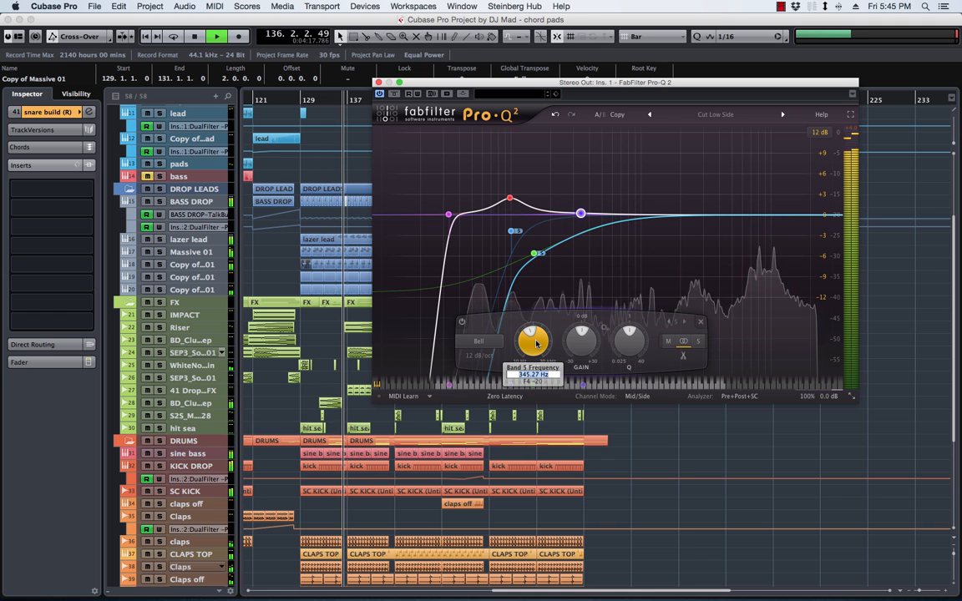
type("200")
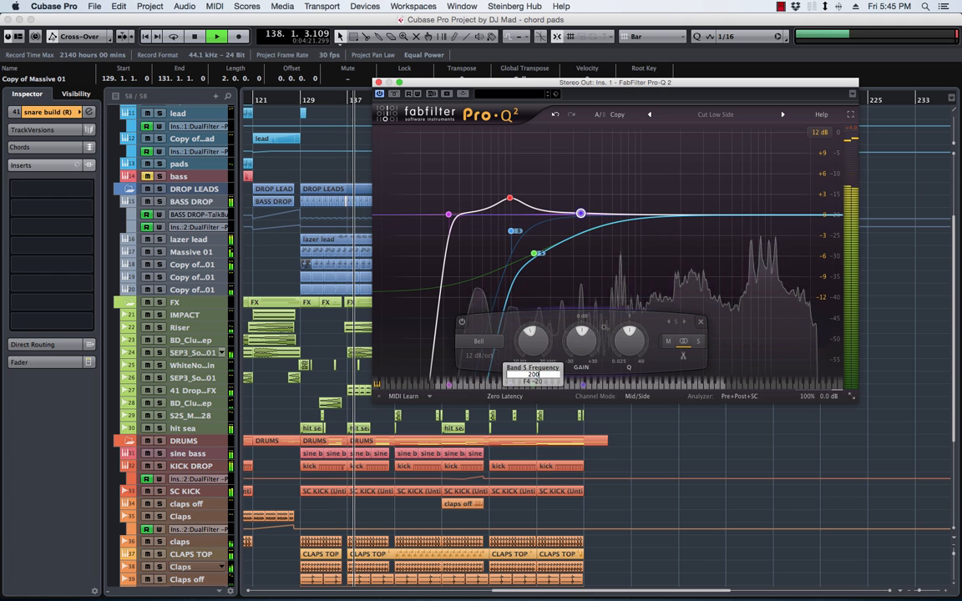
key("Return")
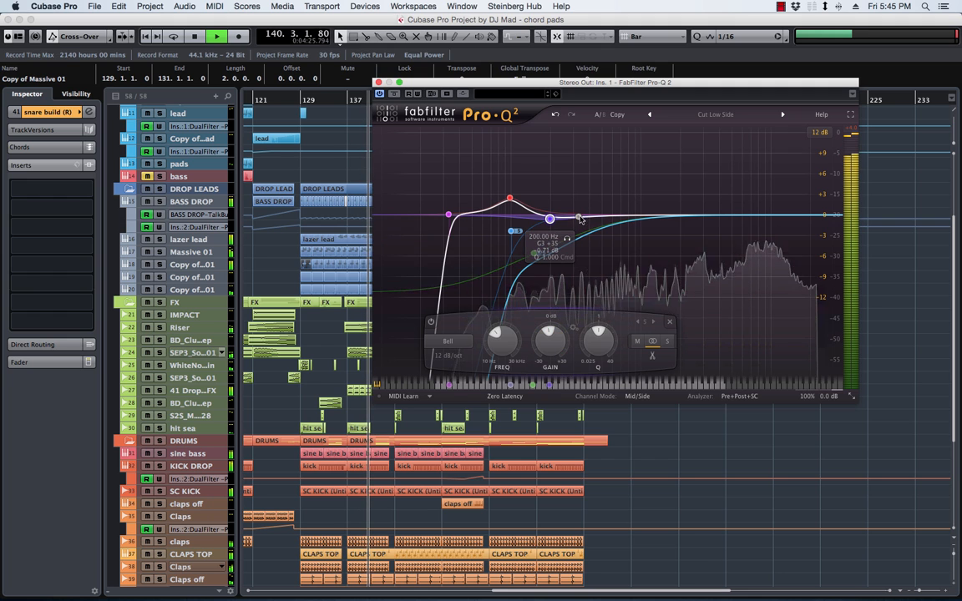
left_click_drag(589, 219, 590, 212)
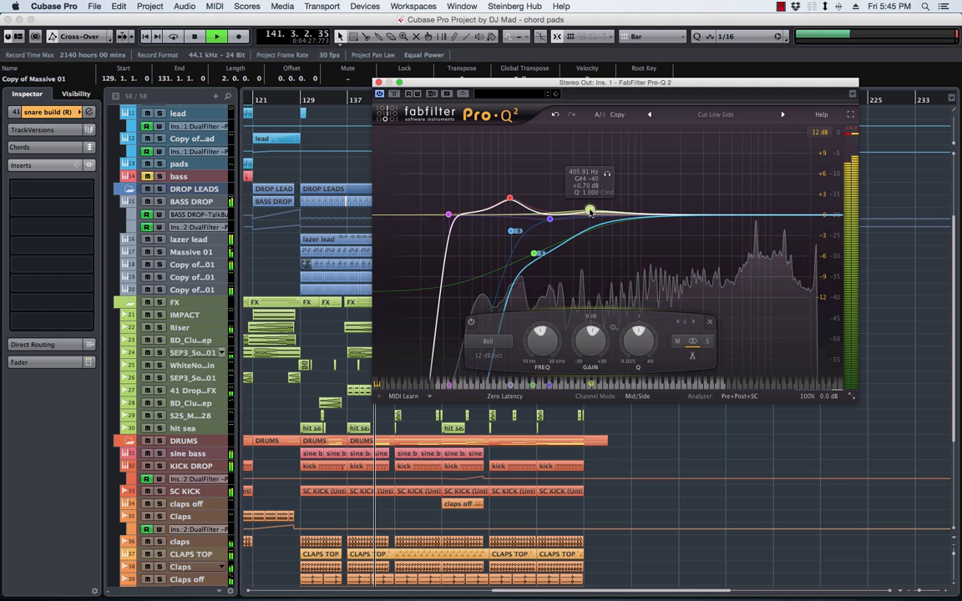
Step: Add a 1000 Hz bell cut of about -2.68 dB with Q about 1.965, compare it on and off, and stop playback
left_click(635, 215)
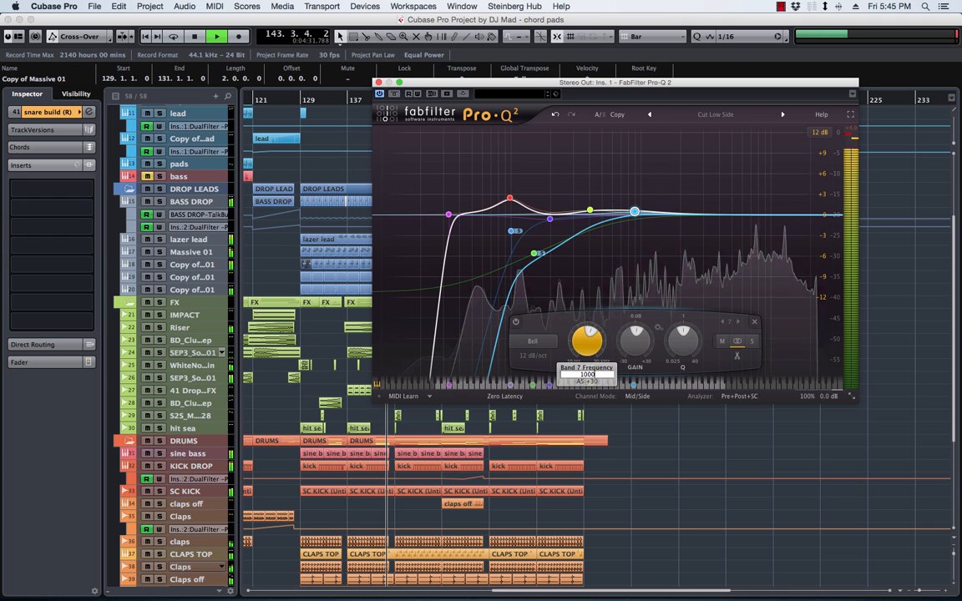
left_click_drag(635, 339, 636, 313)
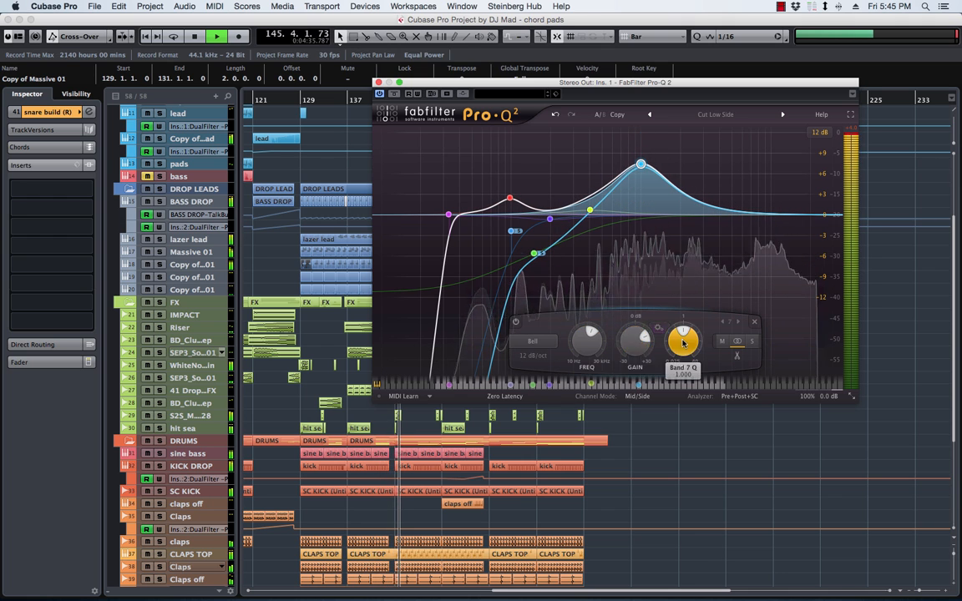
left_click_drag(683, 341, 642, 319)
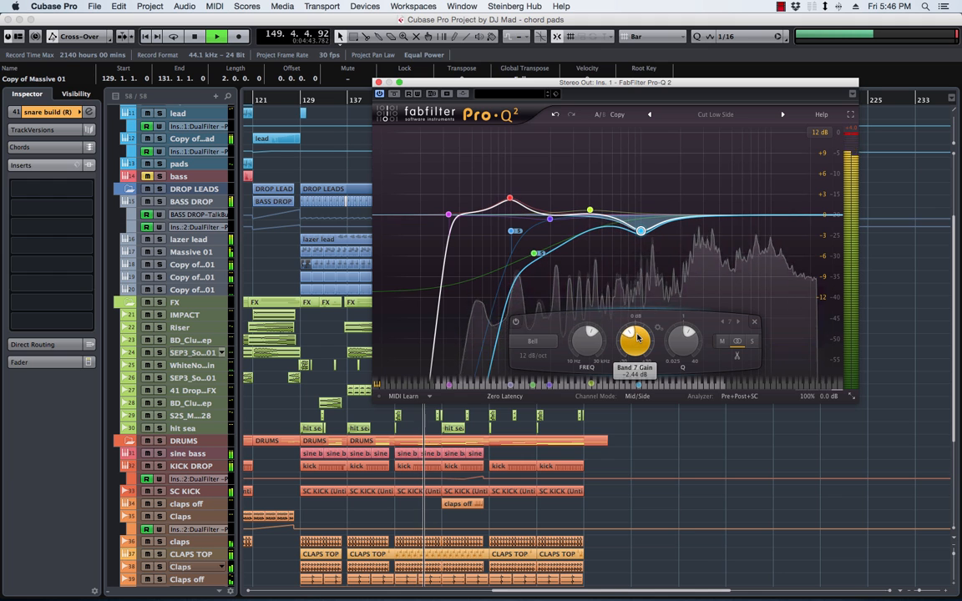
left_click(515, 323)
left_click(516, 324)
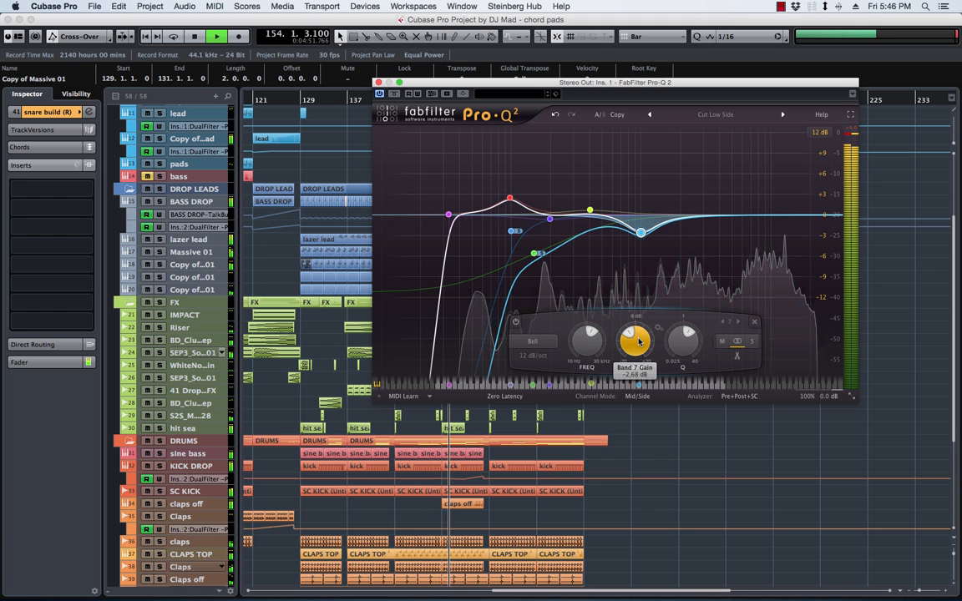
key("space")
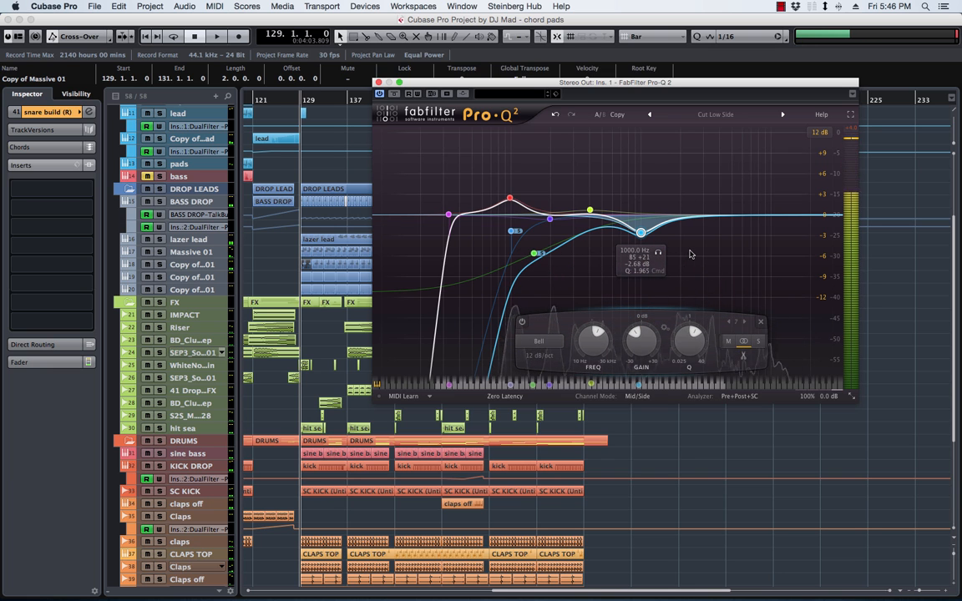
Step: Add a 4000 Hz bell band with Q about 2.56 and sweep its gain during playback, settling at about -0.6 dB
key("space")
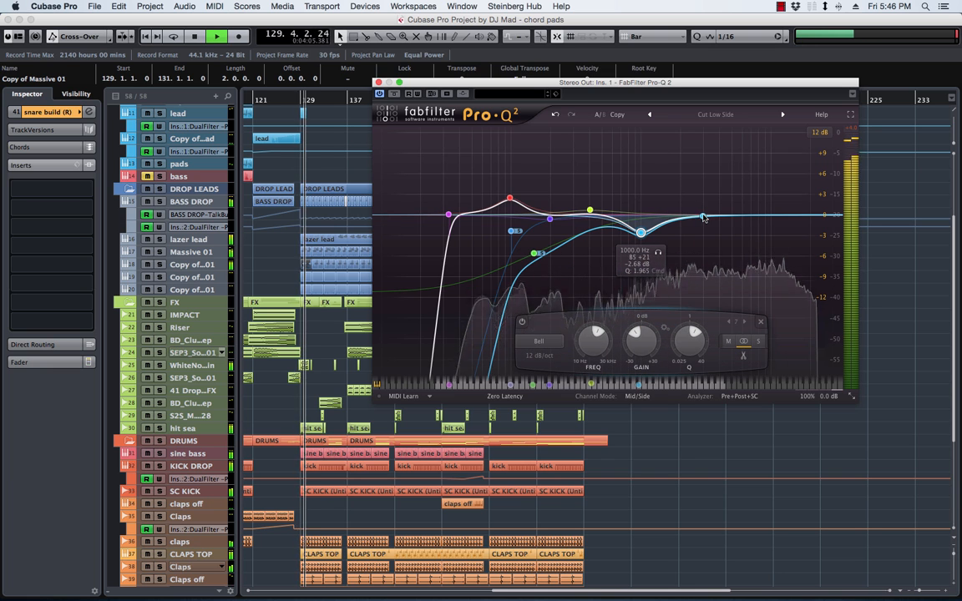
left_click(713, 217)
key("space")
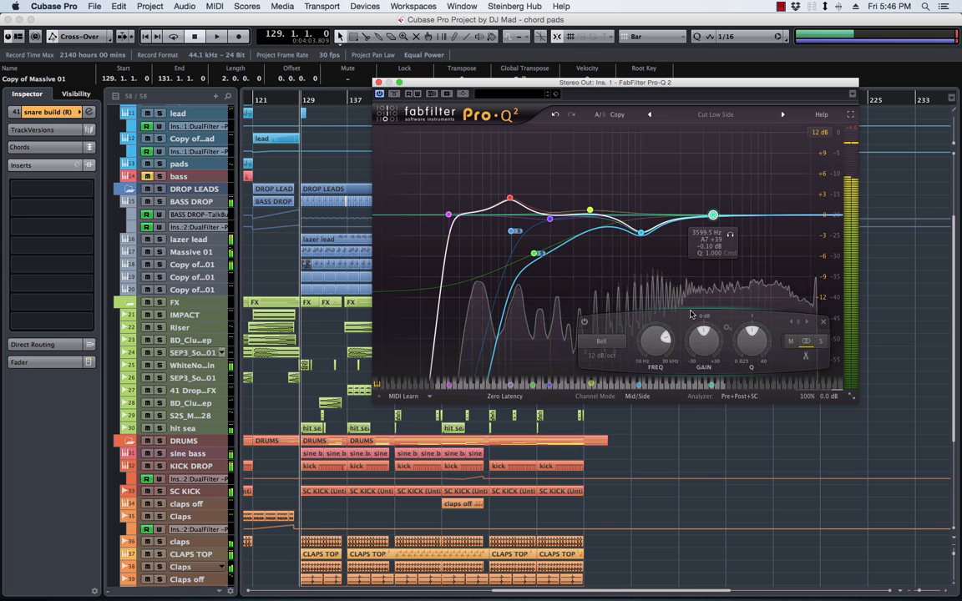
double_click(658, 346)
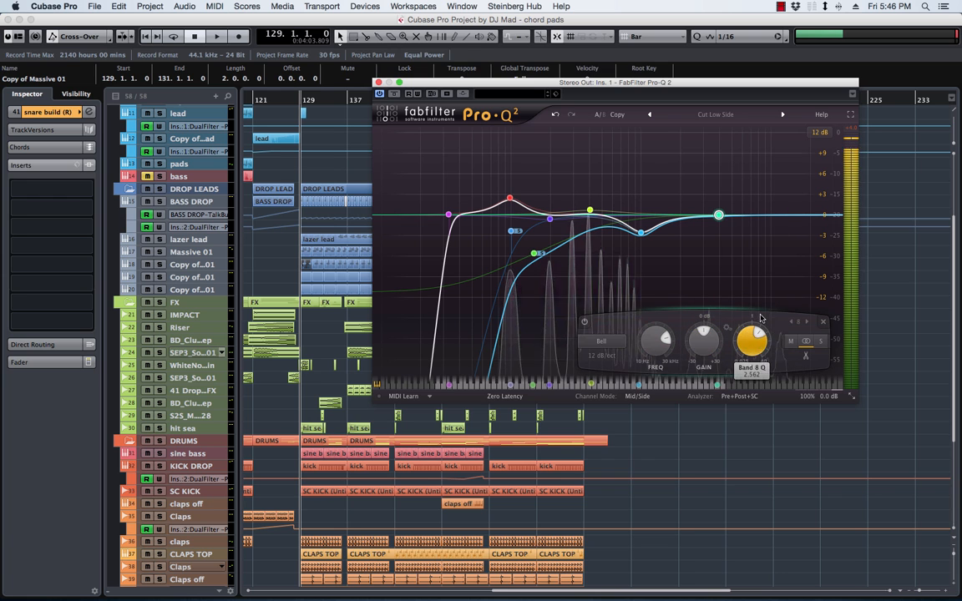
key("space")
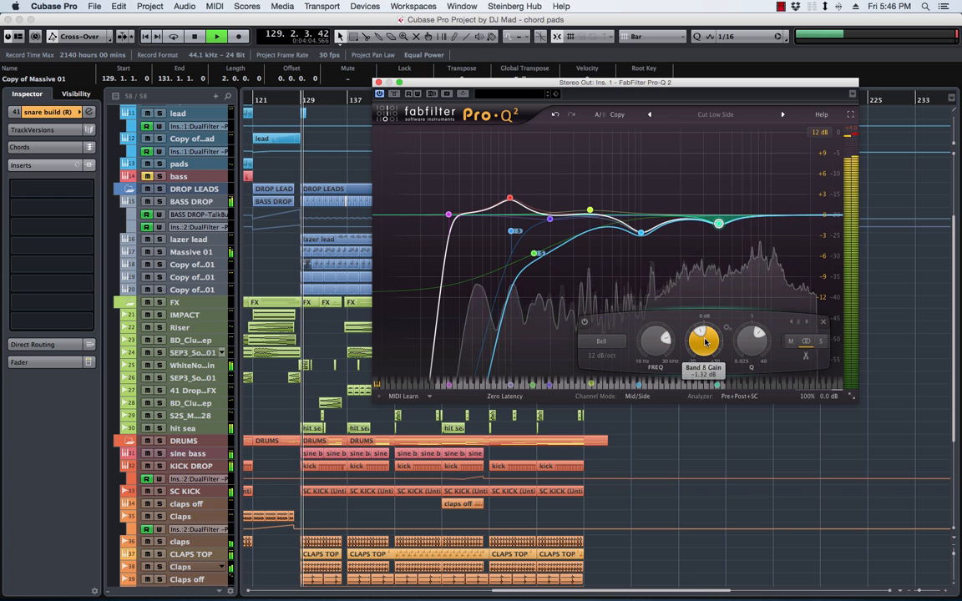
scroll(703, 342, "up", 4)
scroll(706, 342, "up", 1)
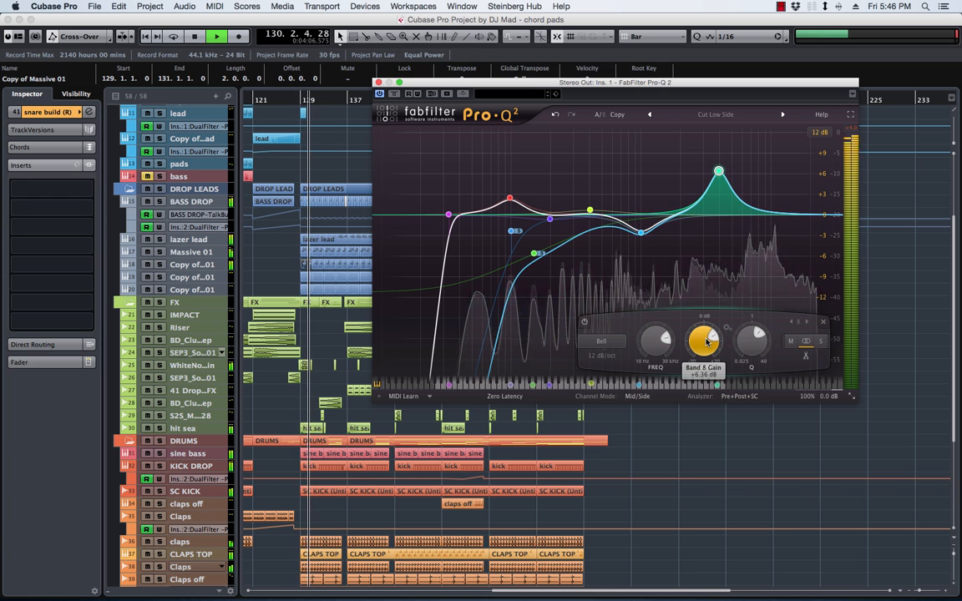
scroll(706, 341, "down", 6)
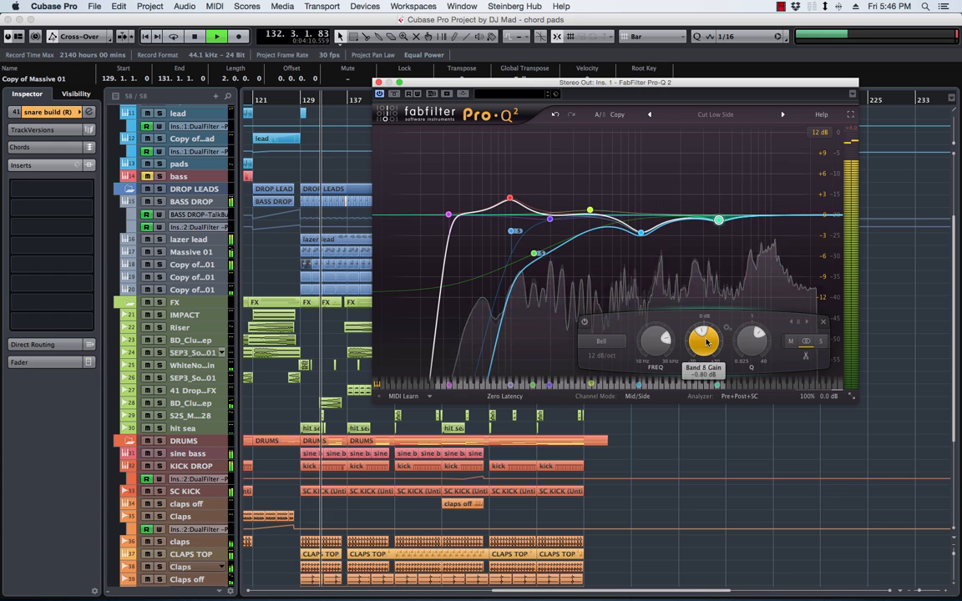
Step: Add bell boosts of about +1.1 dB near 2181 Hz and about +1.3 dB near 9398 Hz to the master EQ
left_click_drag(686, 220, 685, 206)
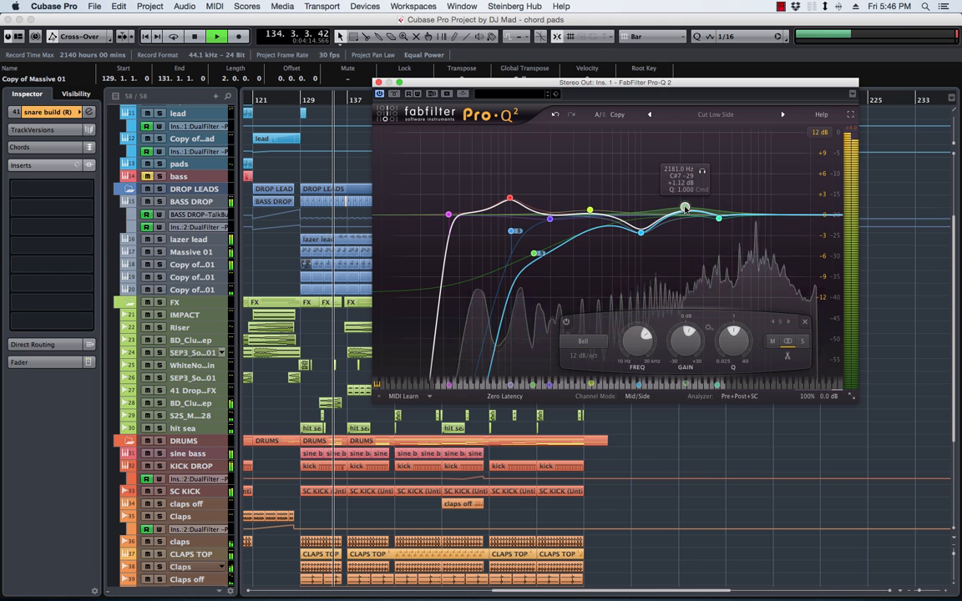
left_click(770, 215)
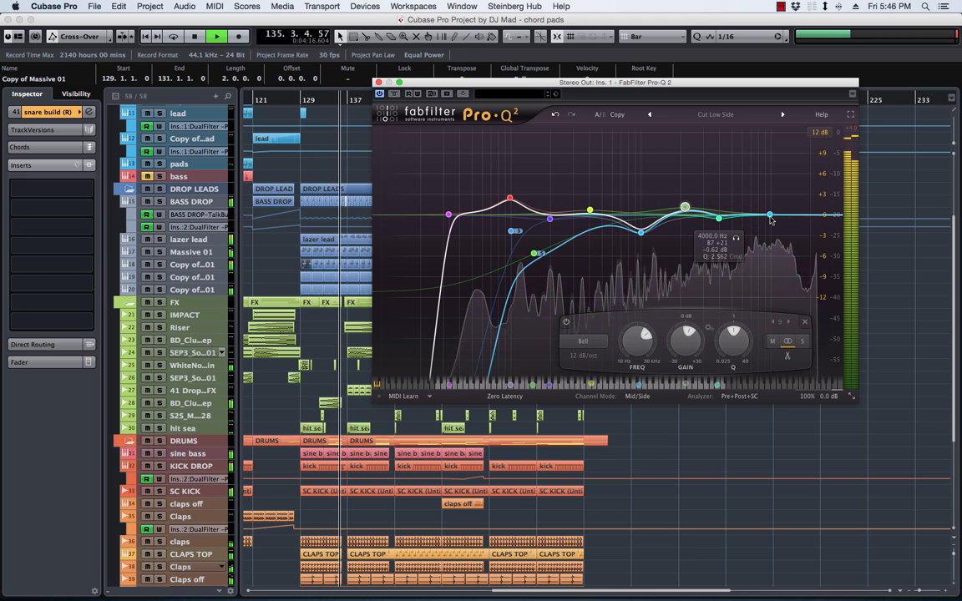
left_click_drag(767, 216, 767, 207)
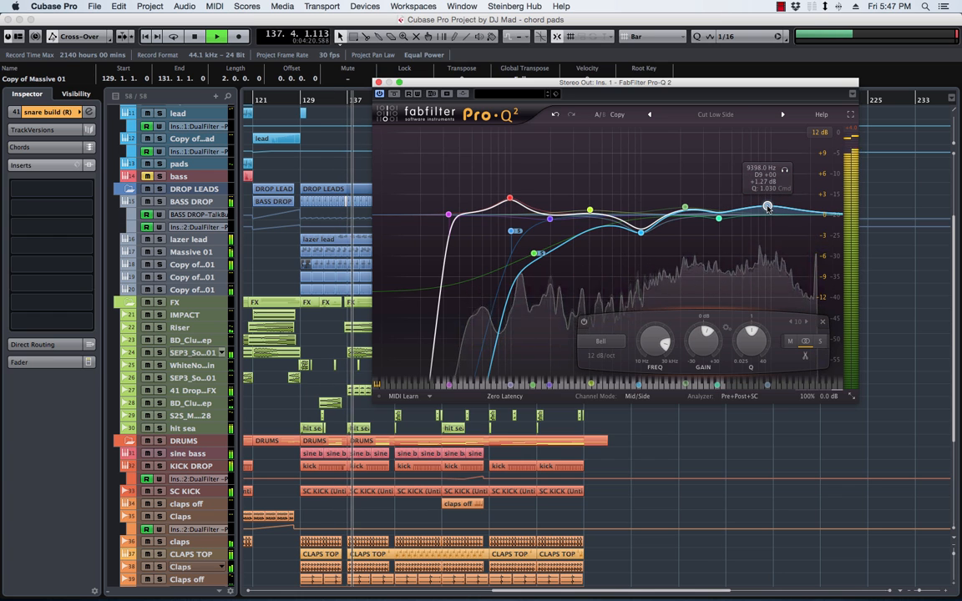
Step: Compare the mix with the master EQ bypassed and active, replaying from bar 129
left_click(394, 93)
left_click(395, 94)
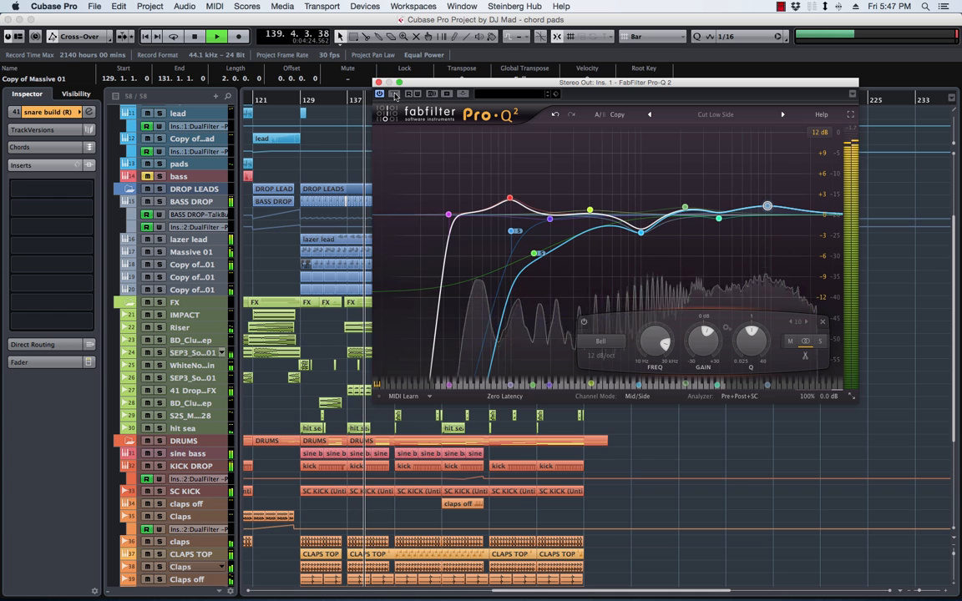
key("space")
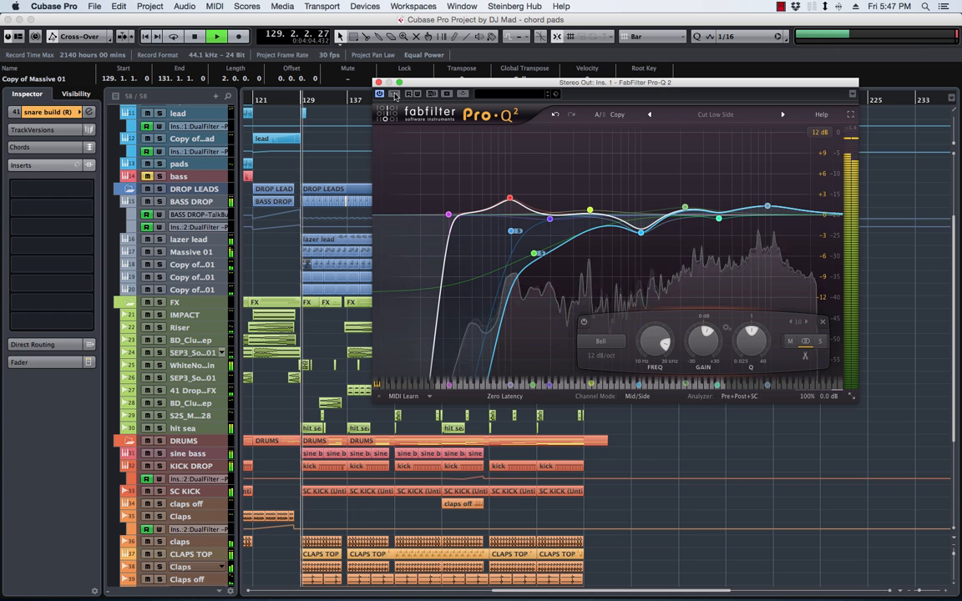
left_click(394, 94)
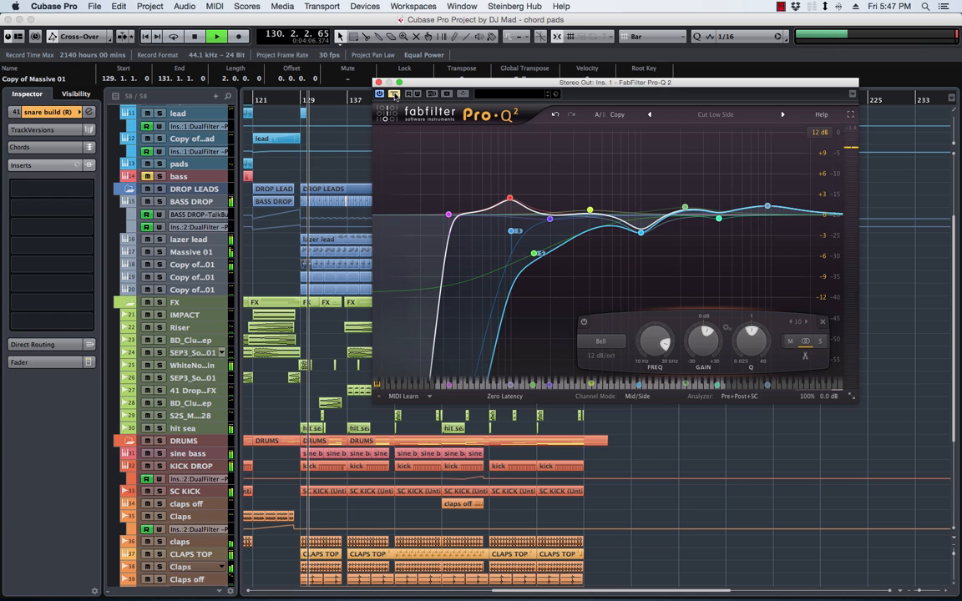
left_click(394, 94)
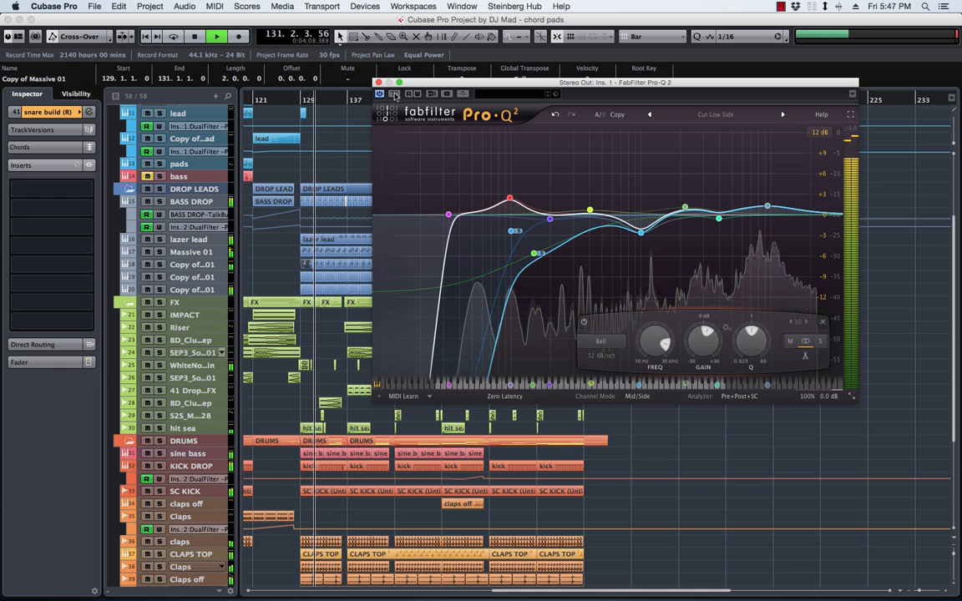
Step: Stop playback and add a low bell band to the master EQ, setting its frequency to note G1 (about 49 Hz)
key("space")
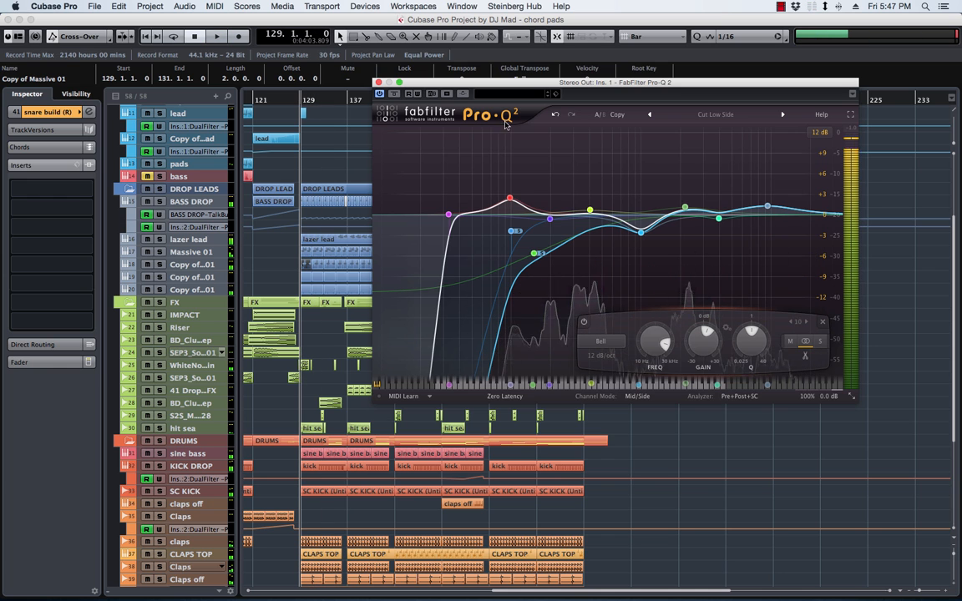
mouse_move(633, 236)
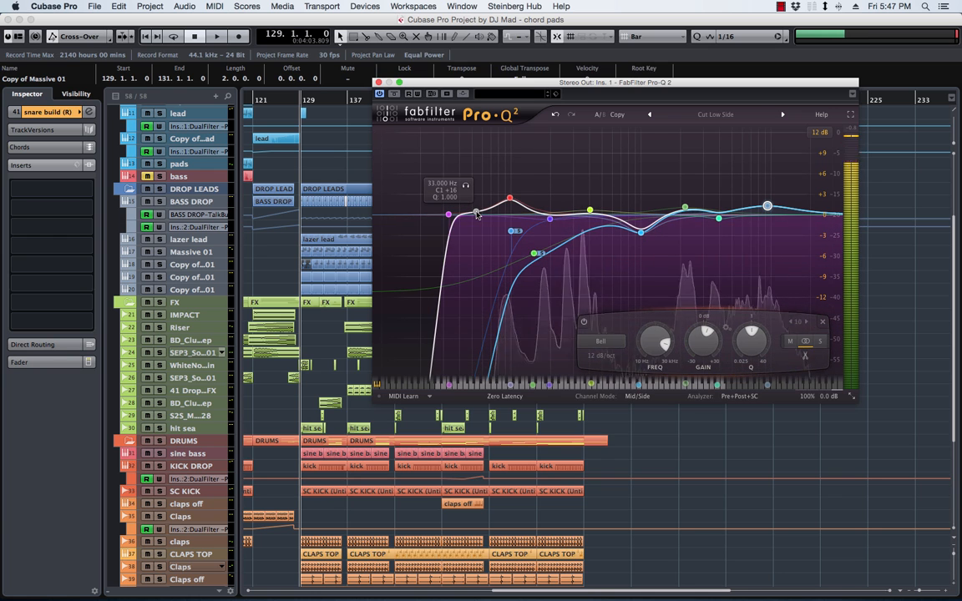
left_click(477, 214)
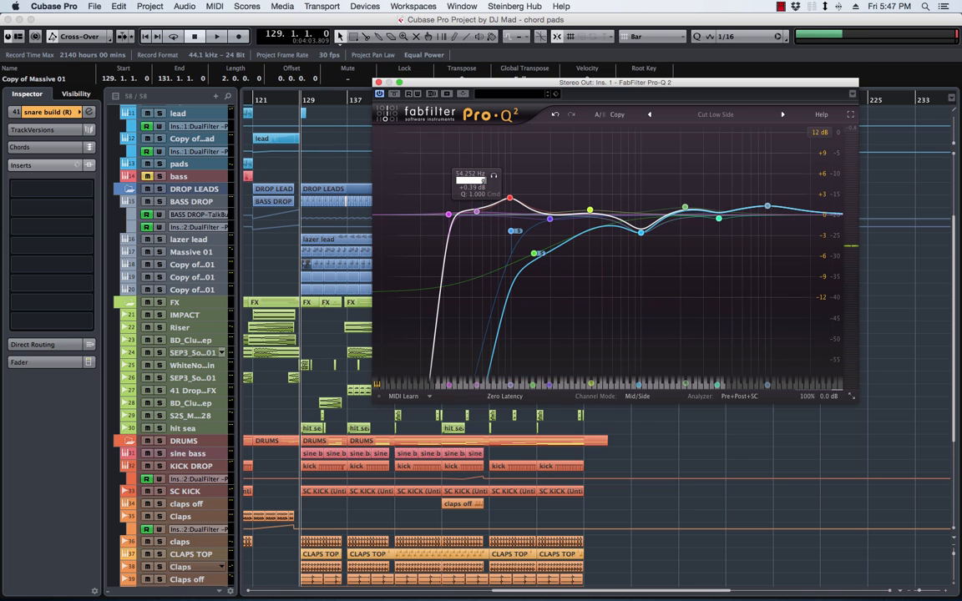
type("1")
key("Return")
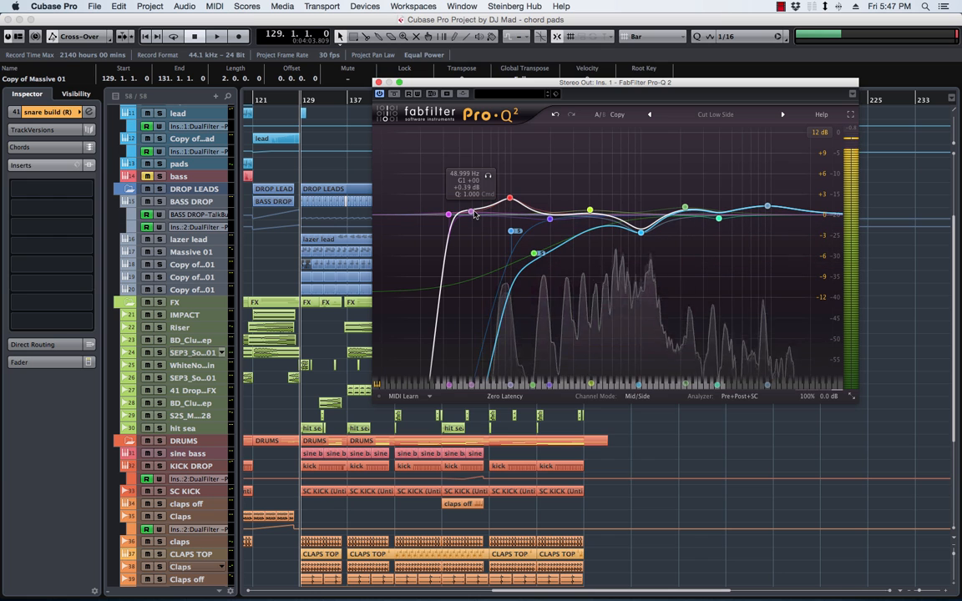
Step: Raise the G1 bell's gain to about +2.89 dB and its Q to about 2.4 during playback from bar 129
left_click(474, 214)
key("space")
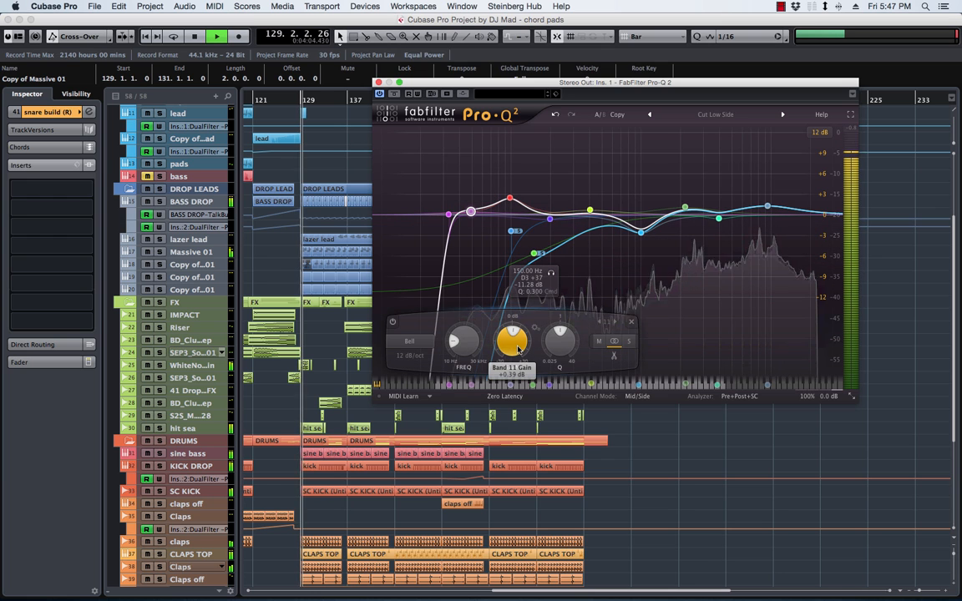
scroll(520, 350, "up", 5)
scroll(518, 350, "up", 5)
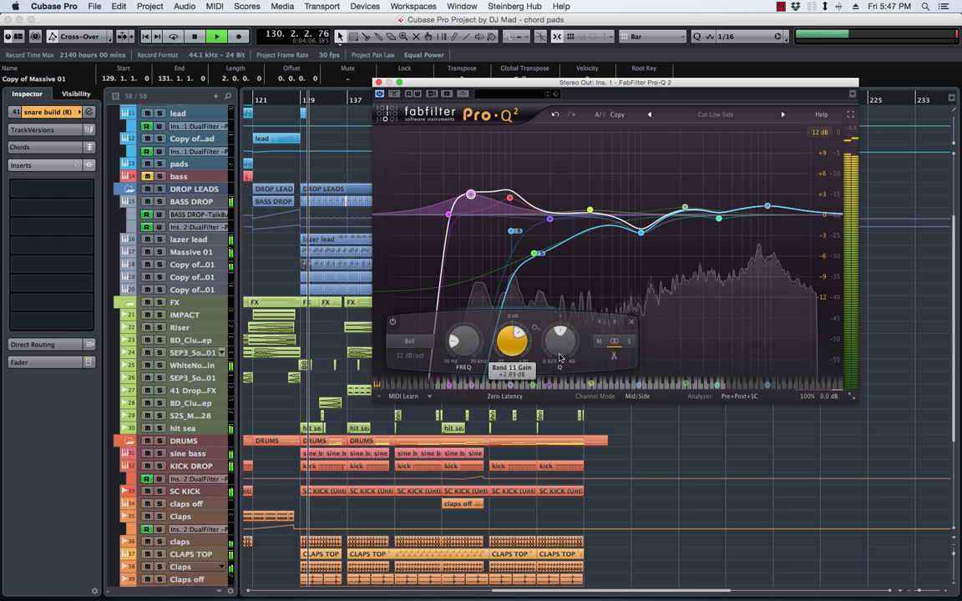
scroll(564, 346, "down", 5)
scroll(565, 345, "up", 6)
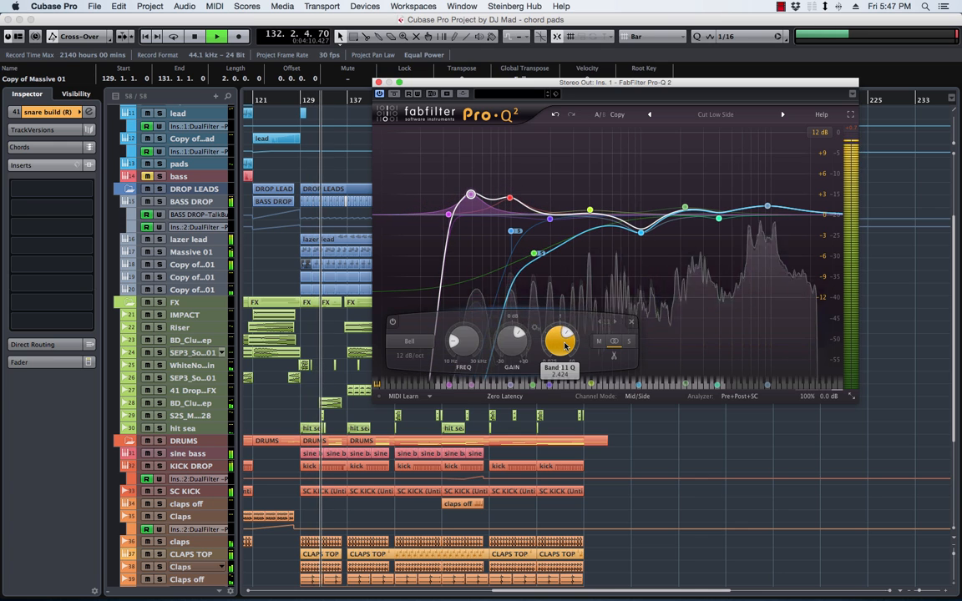
scroll(564, 346, "down", 6)
key("space")
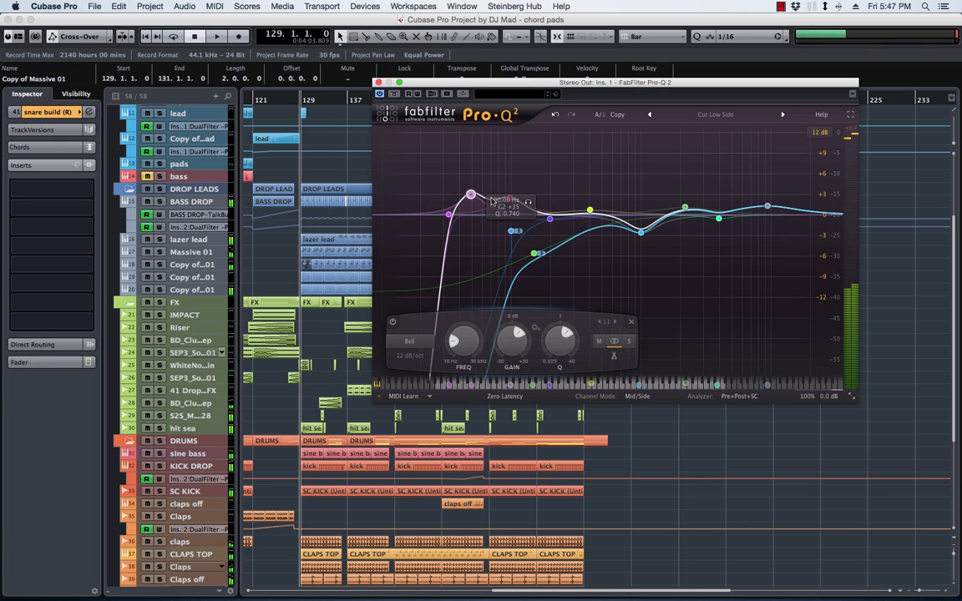
Step: Add a slight bell cut with Q about 7.58 just above the G1 boost, and audition the G1 band soloed during playback
left_click_drag(494, 201, 492, 223)
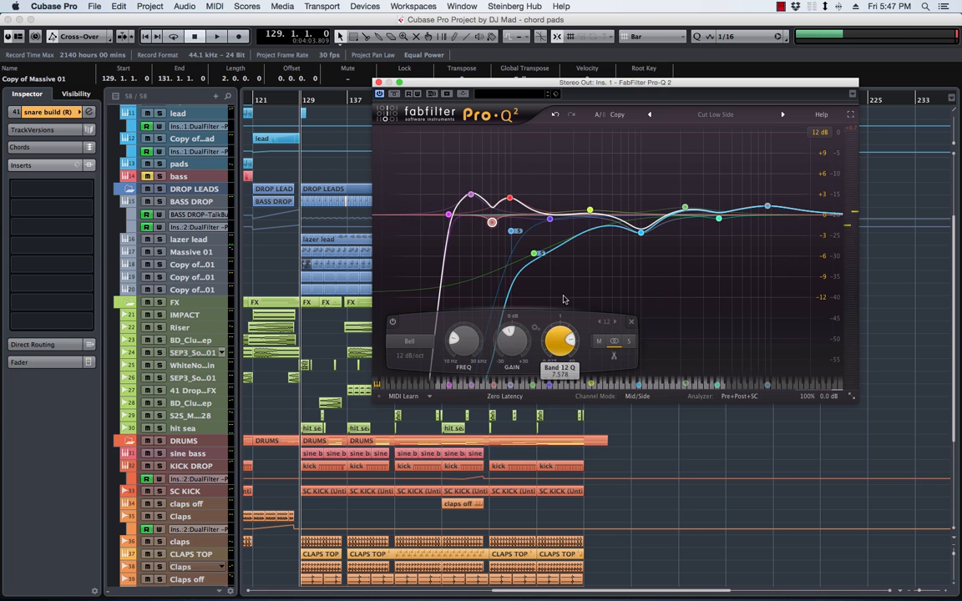
left_click(471, 195)
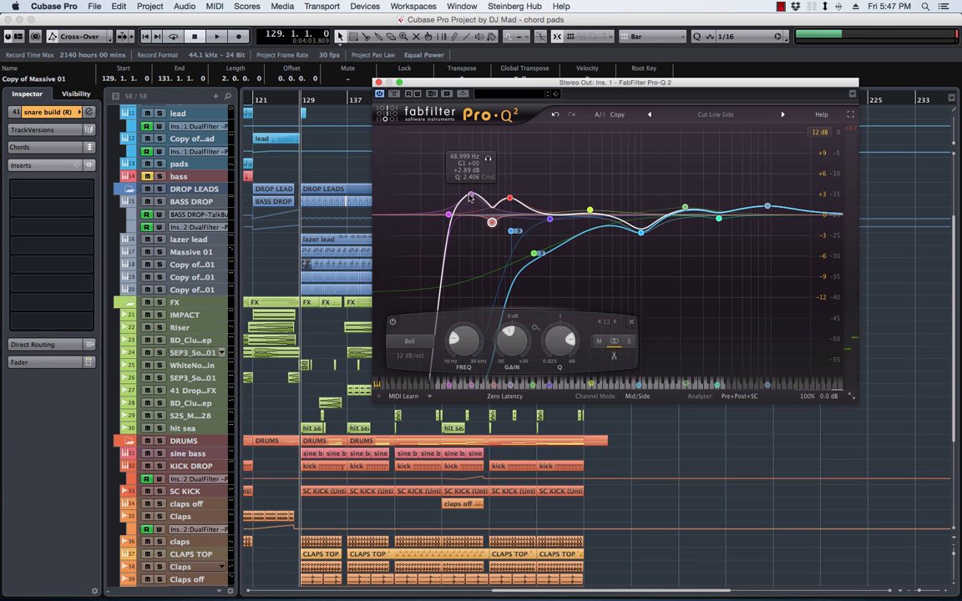
key("space")
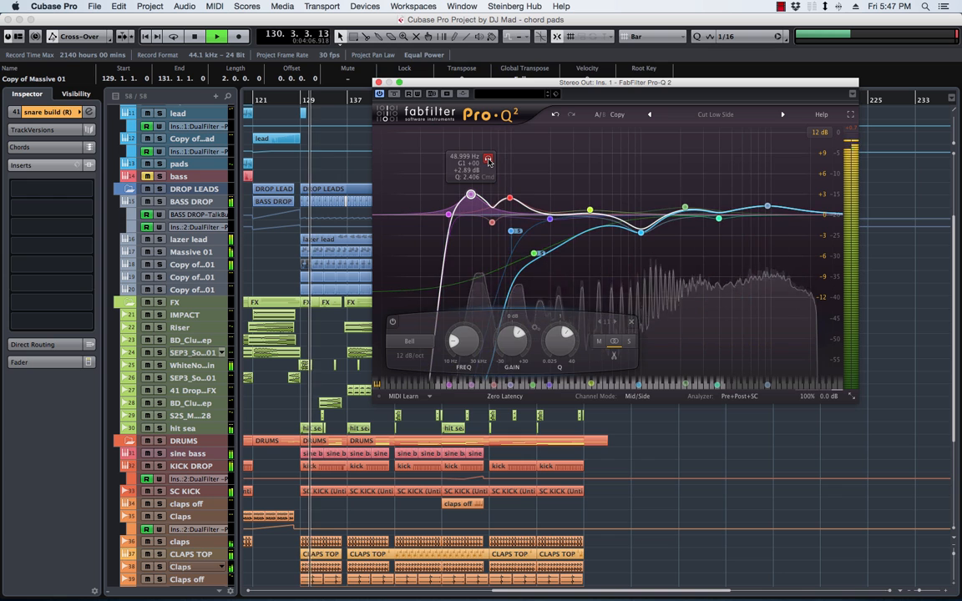
left_click(489, 160)
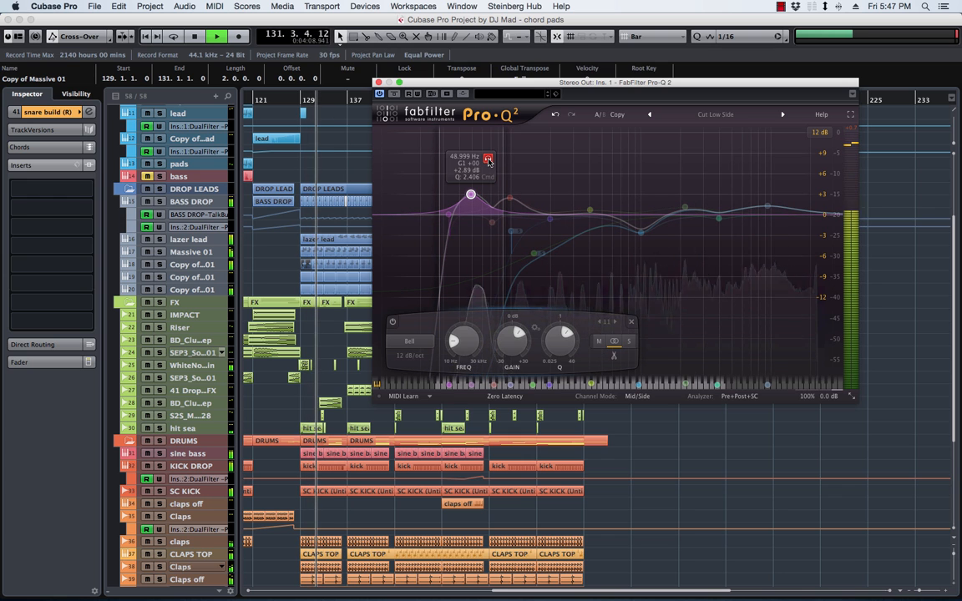
left_click(489, 160)
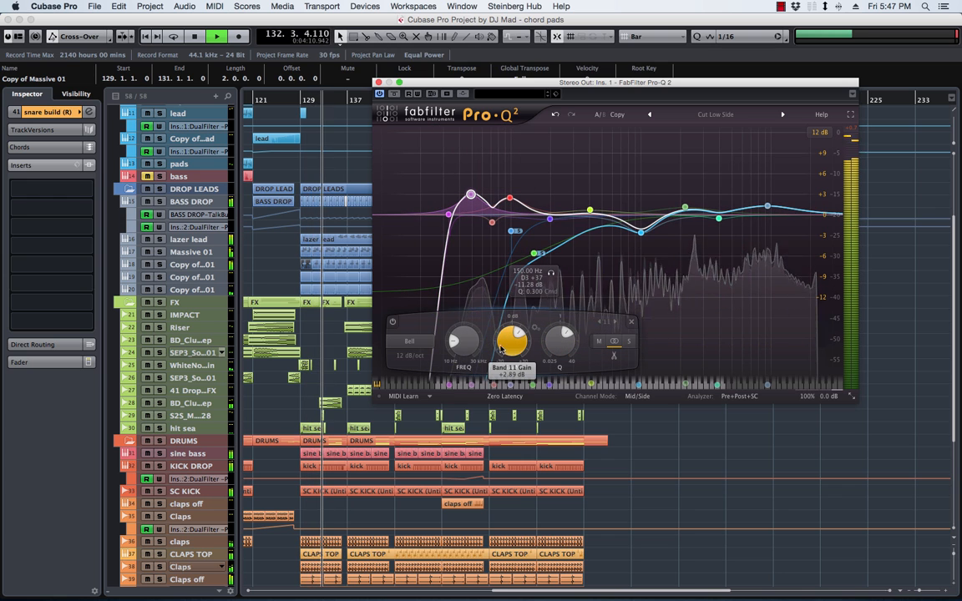
Step: Sweep the G1 bell's gain up and down during playback, settle at about +2.49 dB, and stop playback
scroll(515, 349, "up", 6)
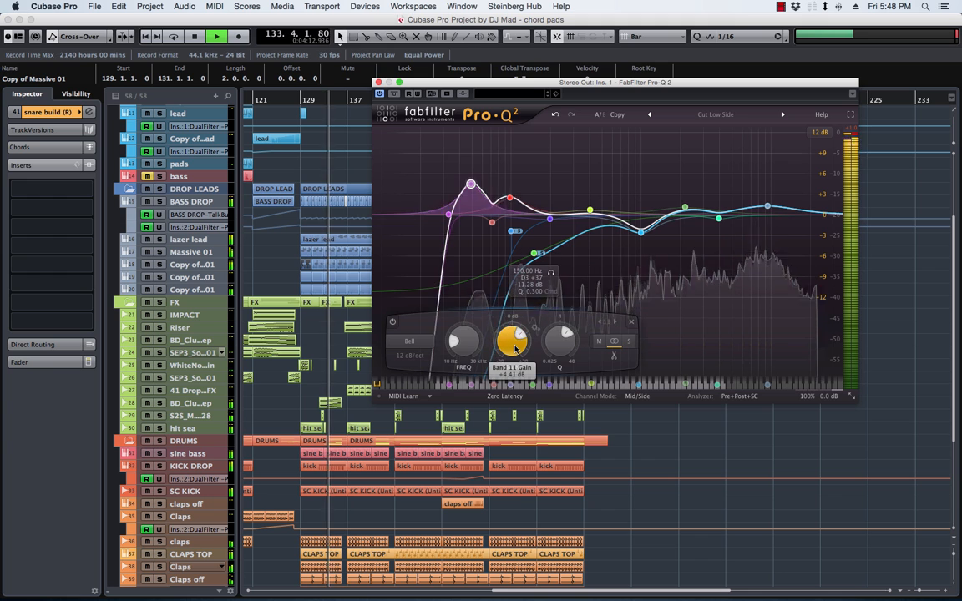
scroll(515, 350, "down", 2)
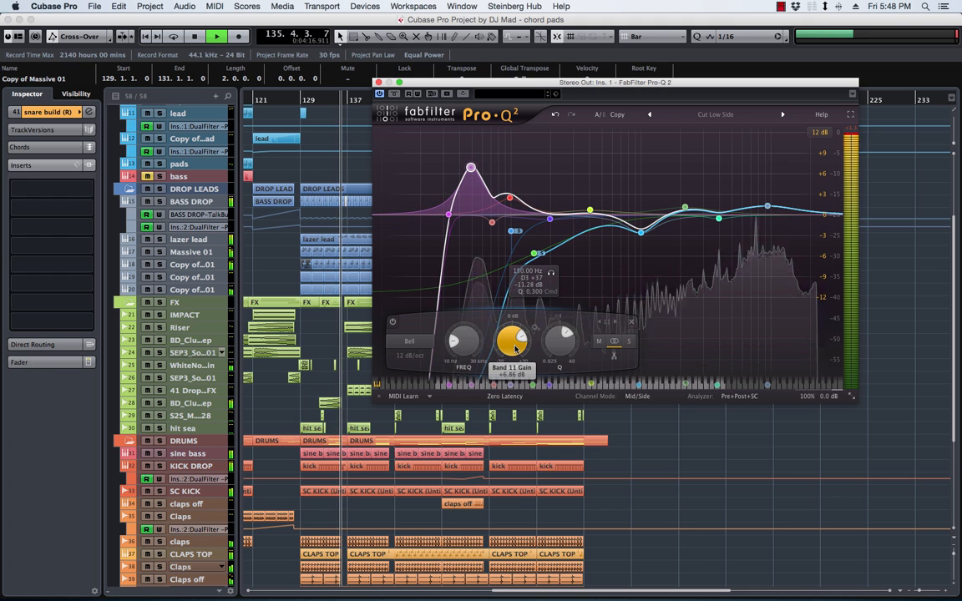
scroll(515, 349, "down", 2)
scroll(515, 349, "down", 1)
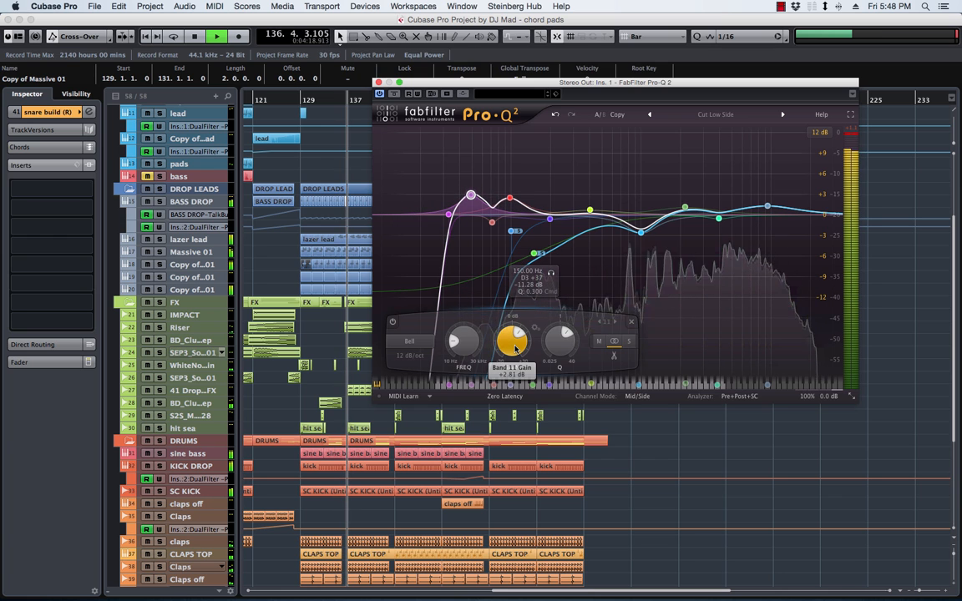
key("space")
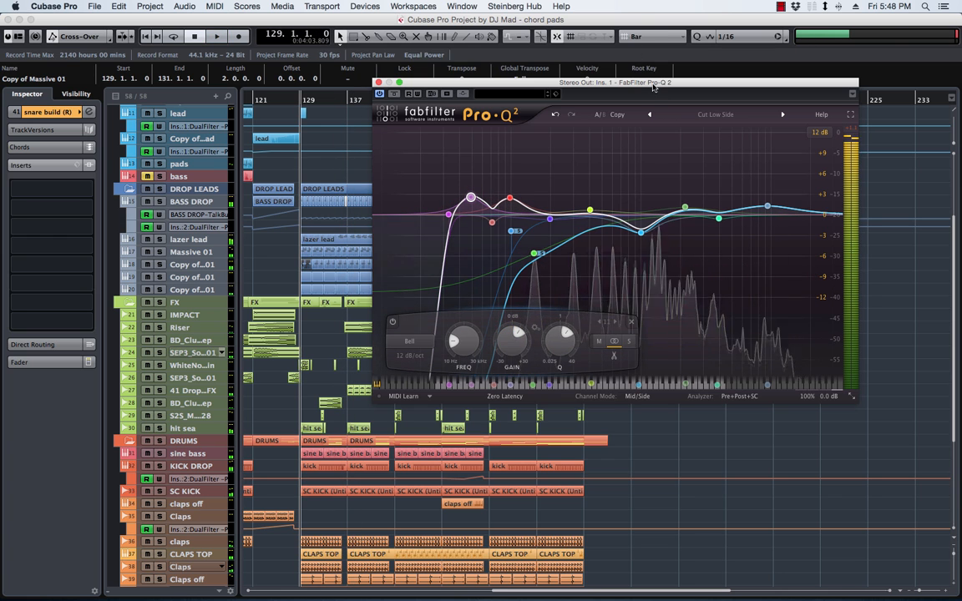
Step: Show the MixConsole with the EQ window moved aside, and move Stereo Out's API-2500 insert up one slot
key("F3")
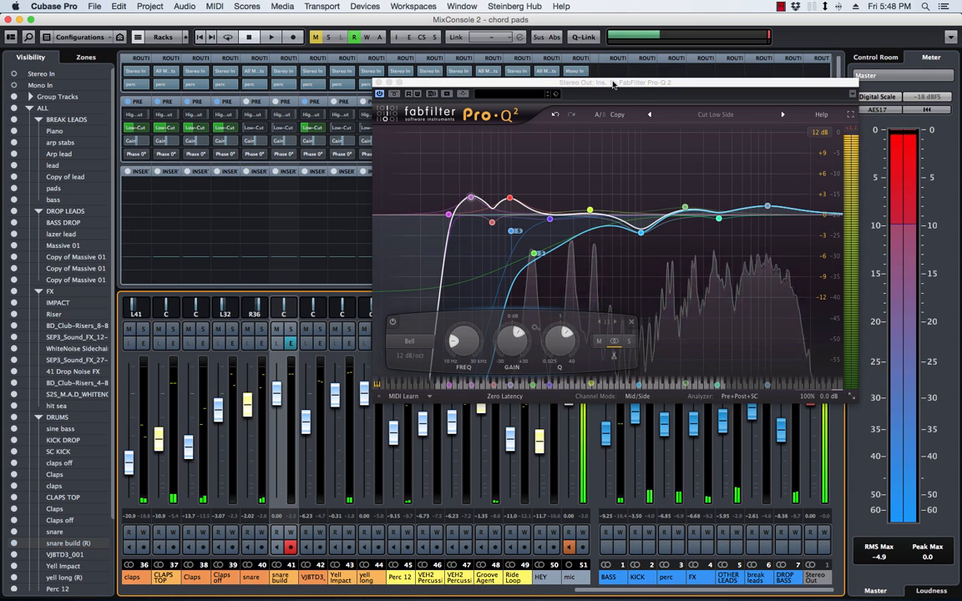
left_click_drag(653, 87, 379, 77)
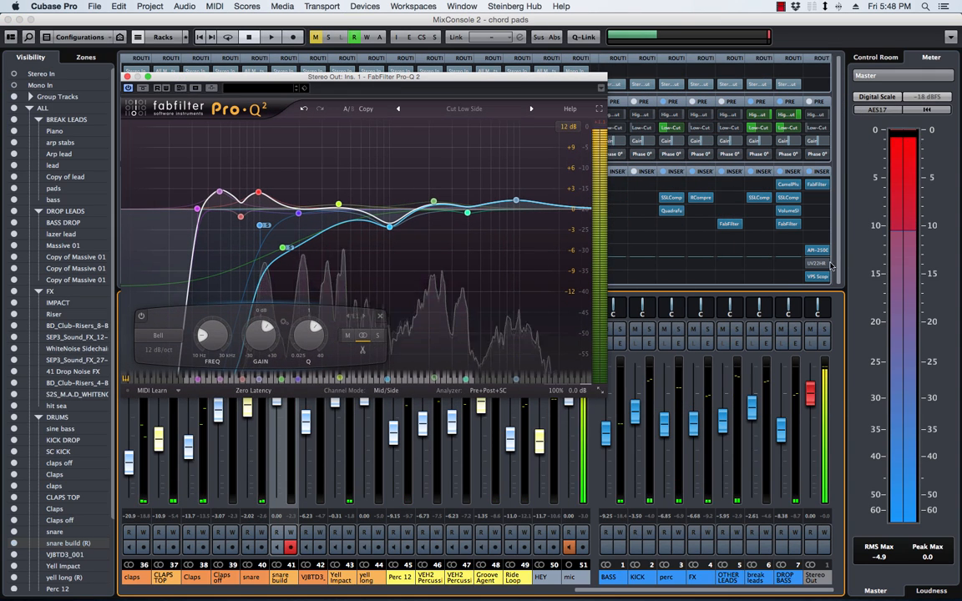
mouse_move(822, 264)
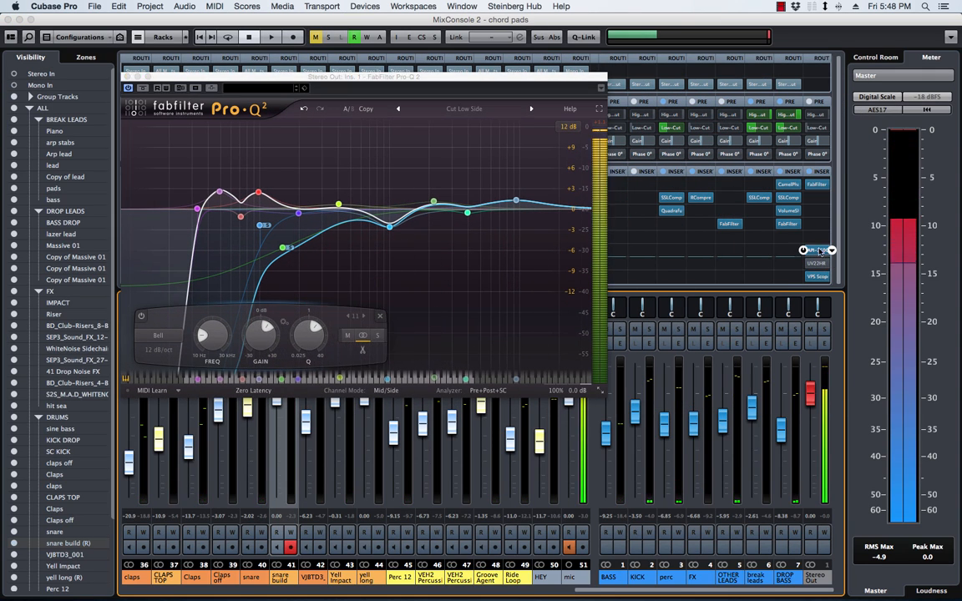
left_click_drag(820, 252, 820, 239)
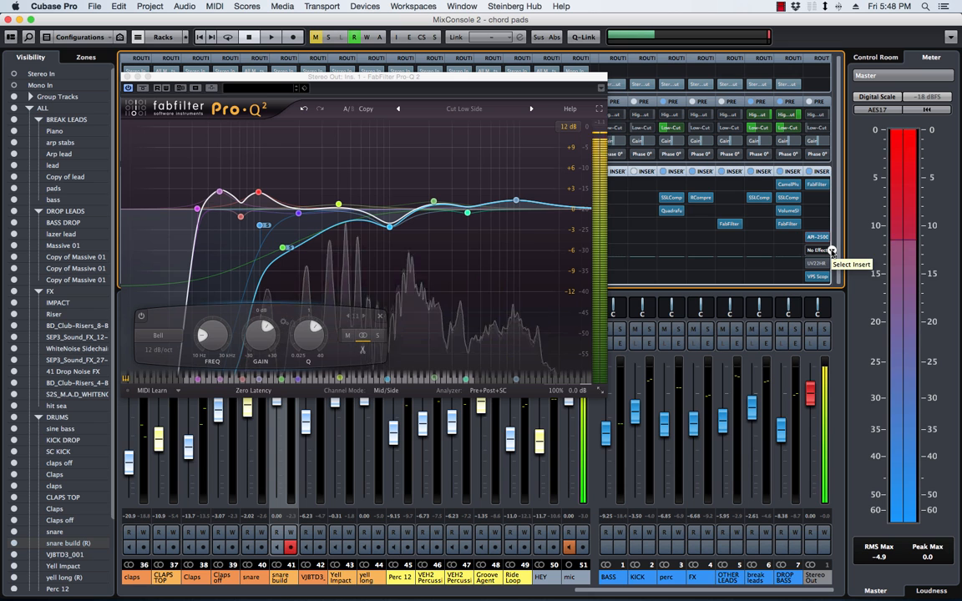
Step: Load Magic AB VST from the MAD plug-in collection into Stereo Out's sixth insert slot
left_click(832, 251)
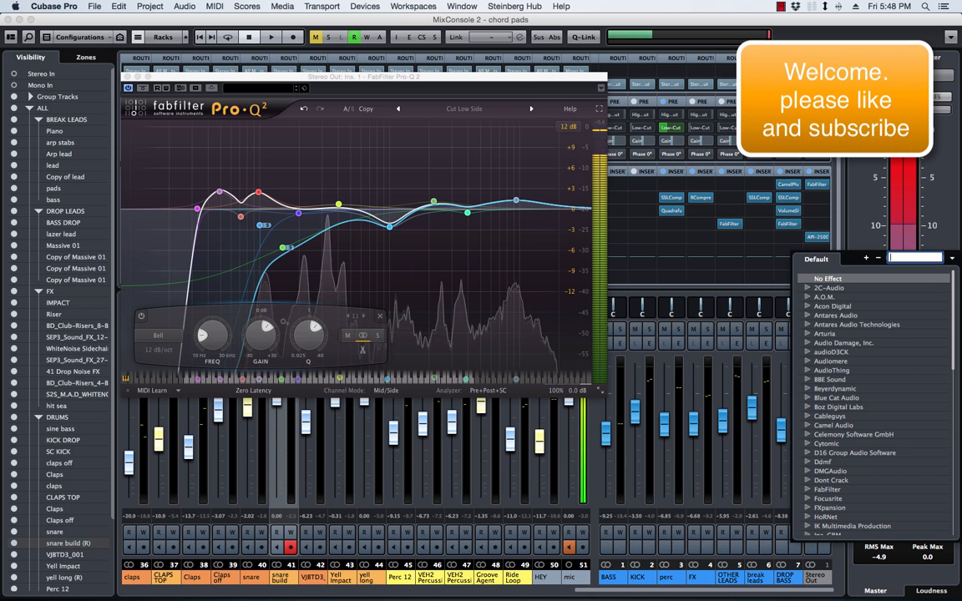
left_click(951, 258)
left_click(928, 279)
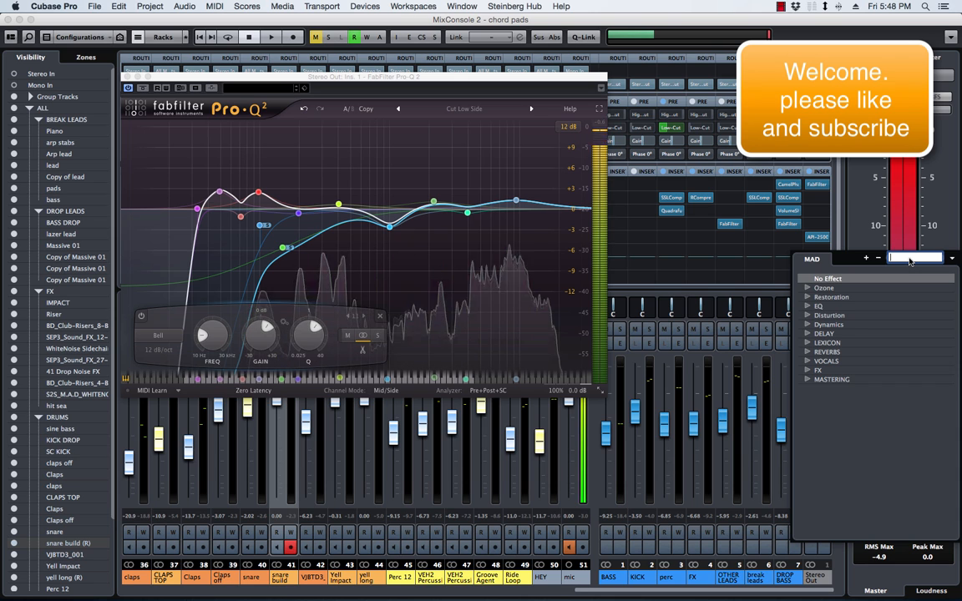
type("ma")
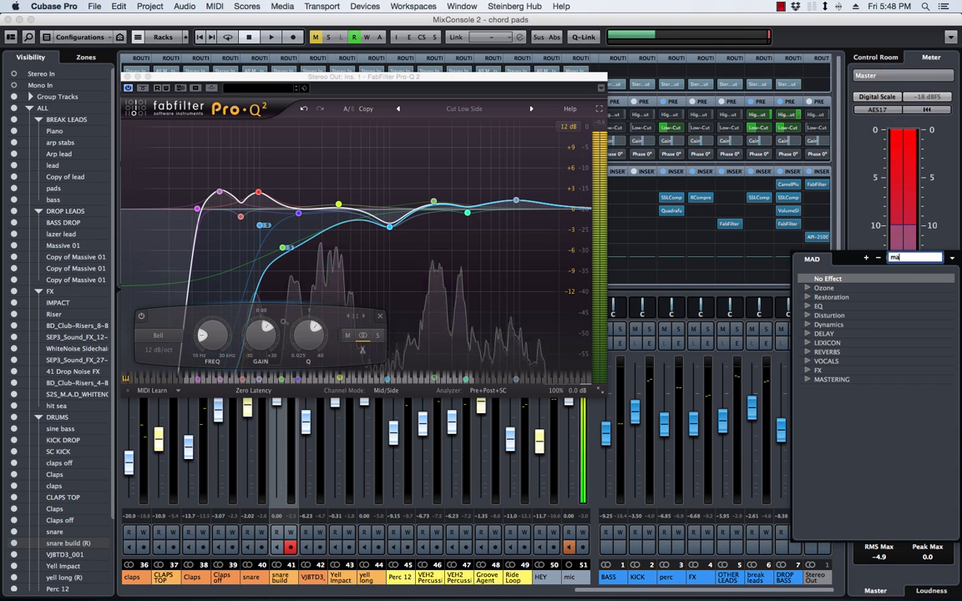
type("gic")
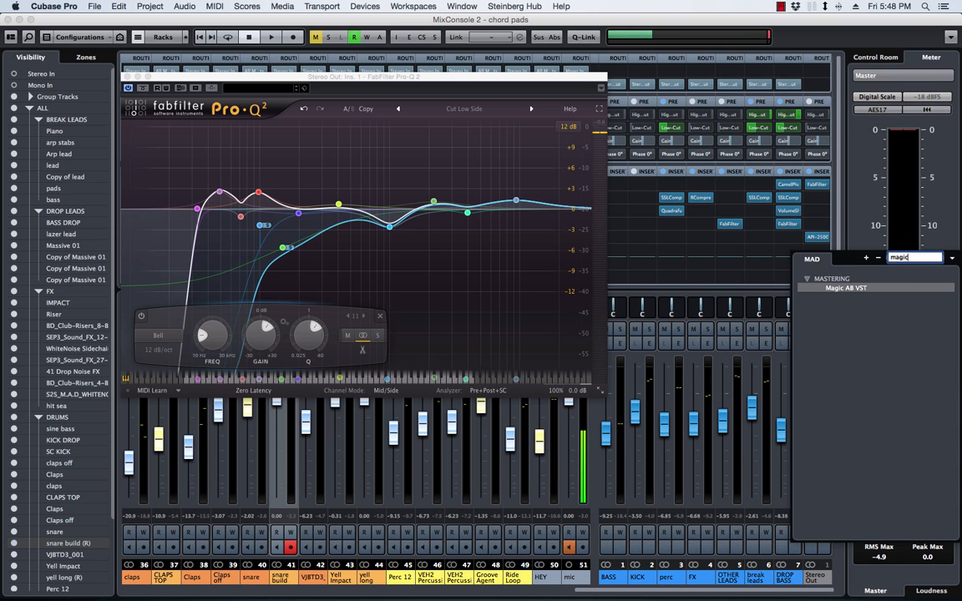
key("Return")
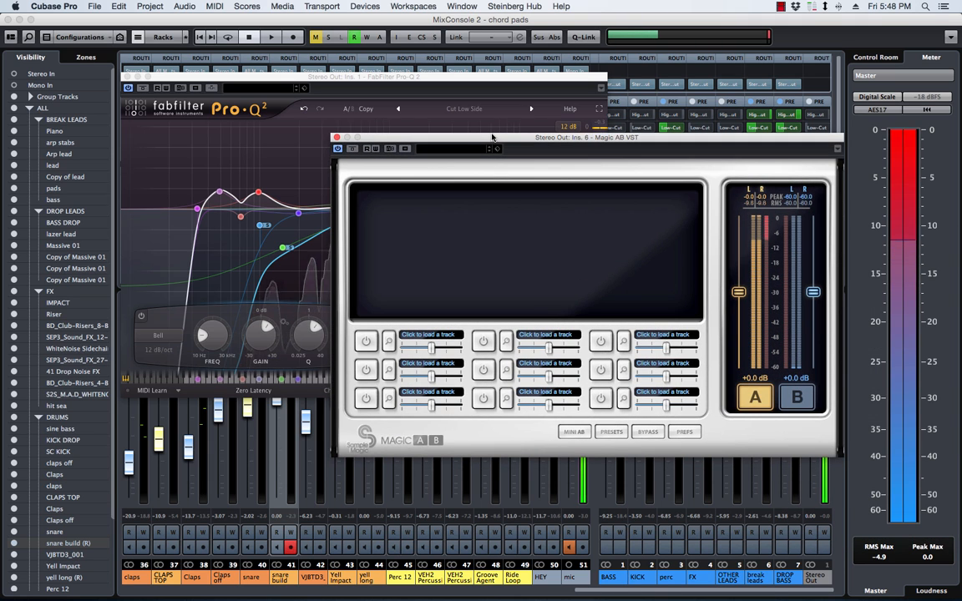
Step: Load a saved Magic AB preset of reference tracks including It's Tricky, and switch from the B reference to the A signal
left_click(614, 433)
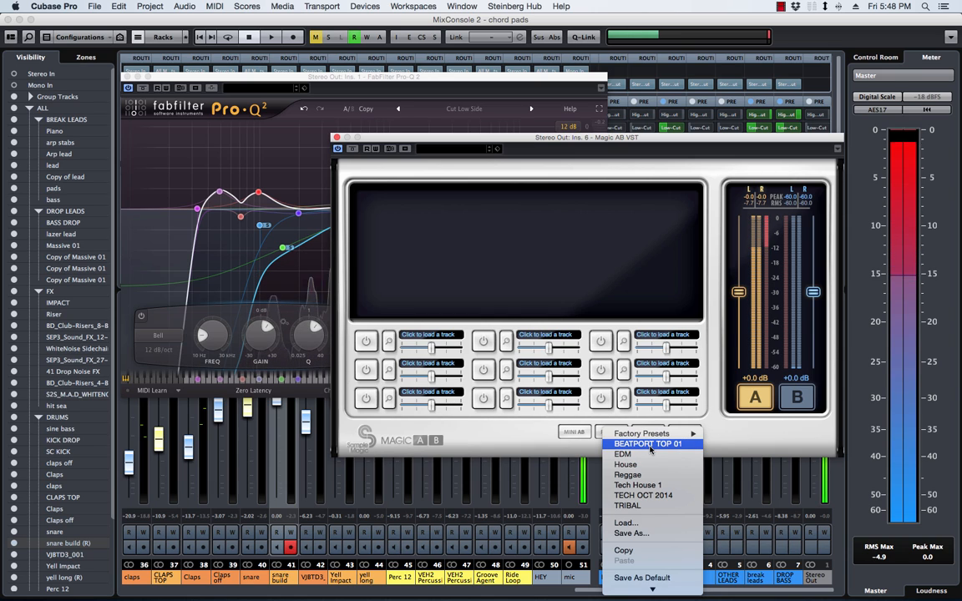
left_click(561, 439)
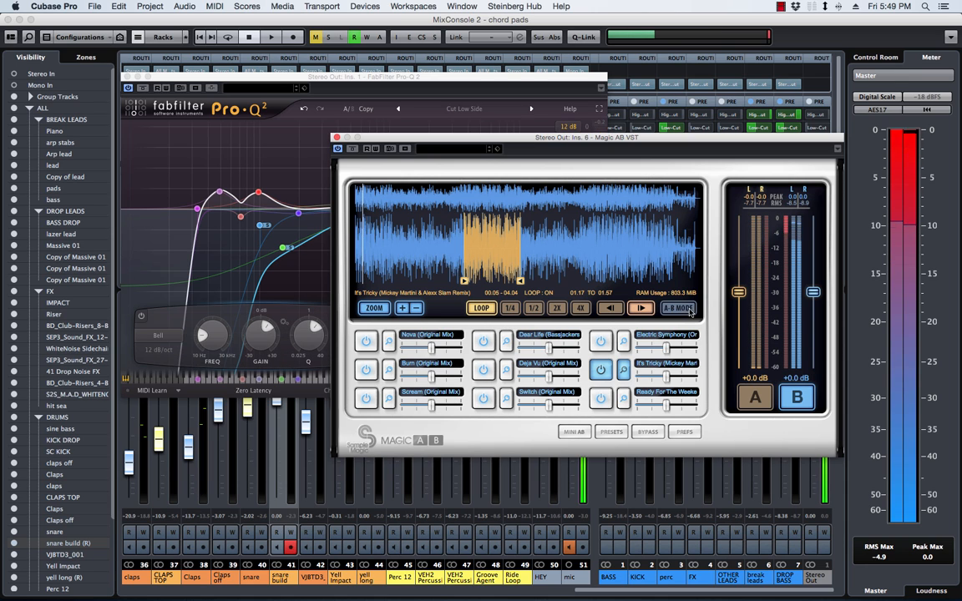
left_click(762, 400)
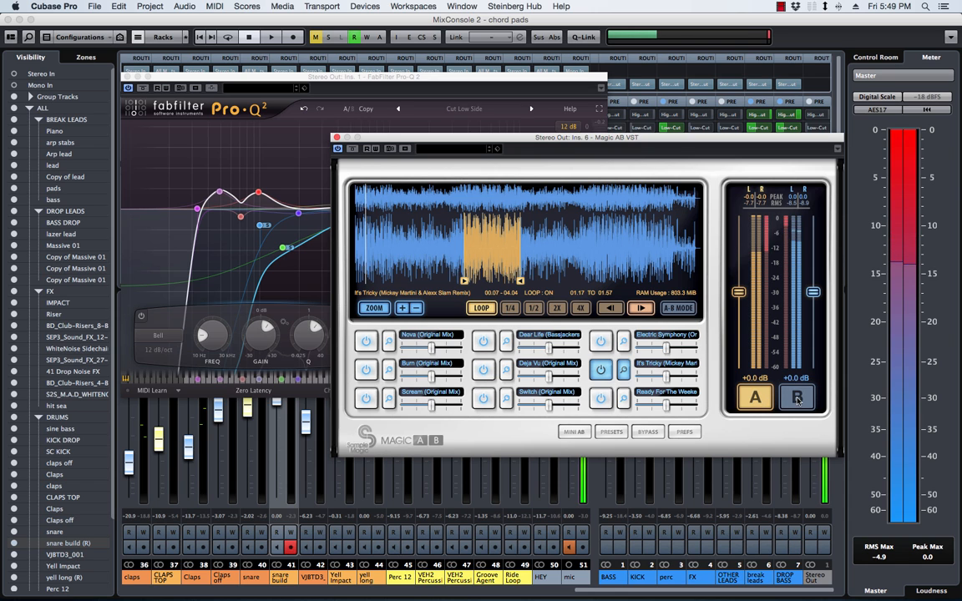
Step: Move the Magic AB window clear of the Stereo Out inserts and switch among the loaded reference tracks, including Switch (Original Mix)
left_click_drag(520, 139, 422, 93)
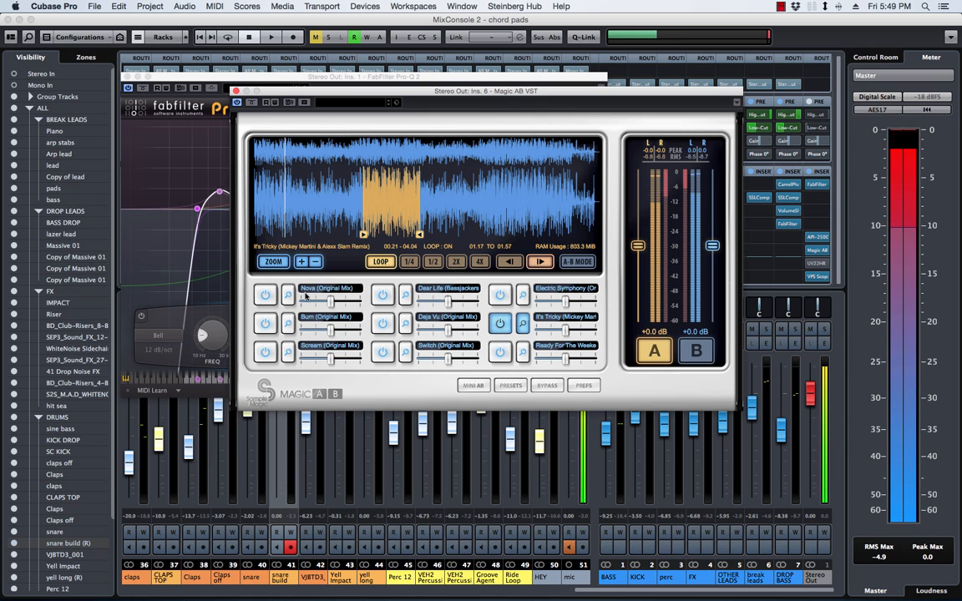
left_click(505, 296)
left_click(500, 324)
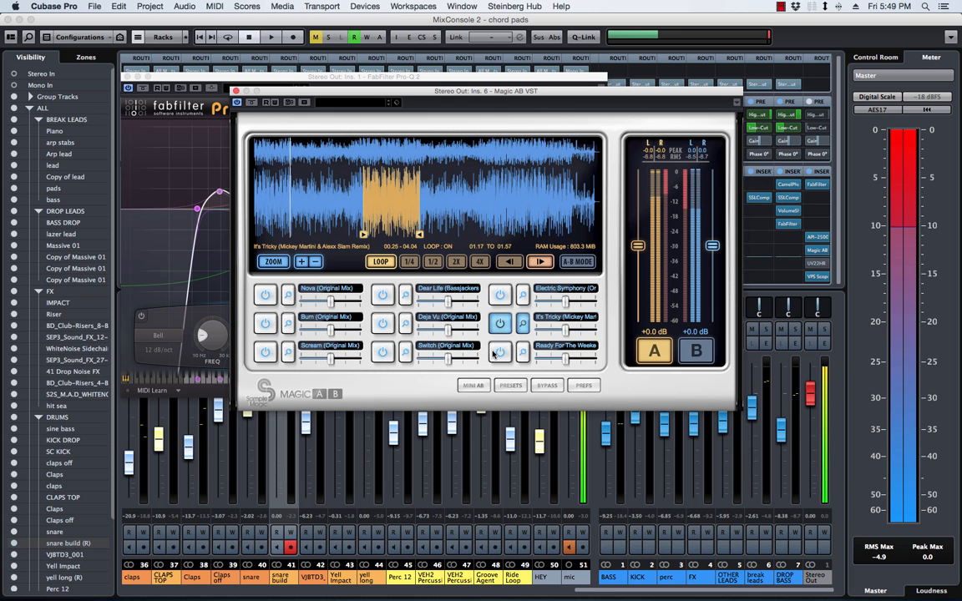
left_click(499, 353)
left_click(385, 353)
left_click(381, 324)
left_click(382, 294)
left_click(382, 324)
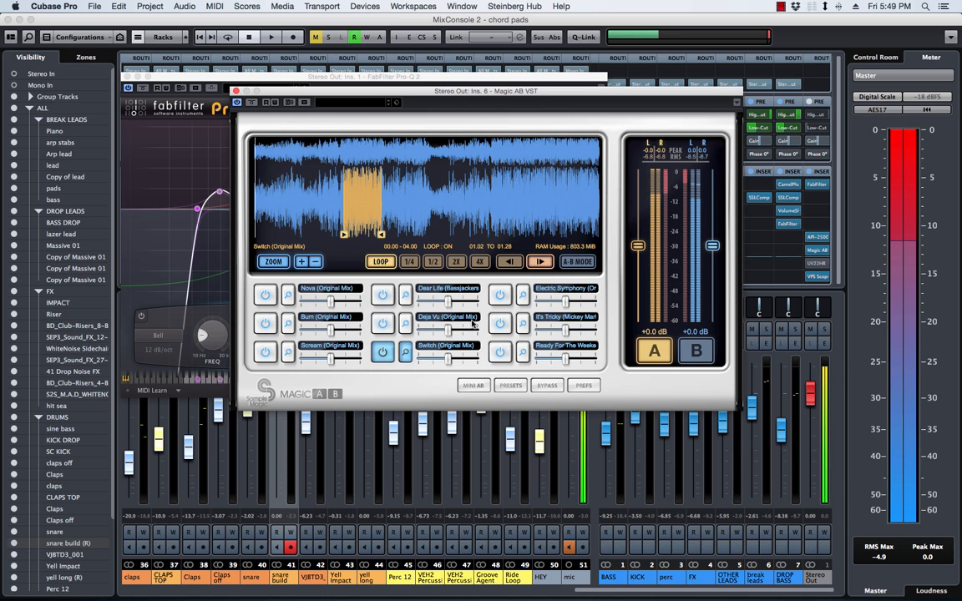
Step: Select It's Tricky as the reference track and compare it with the mix by switching to B and back to A
left_click(501, 324)
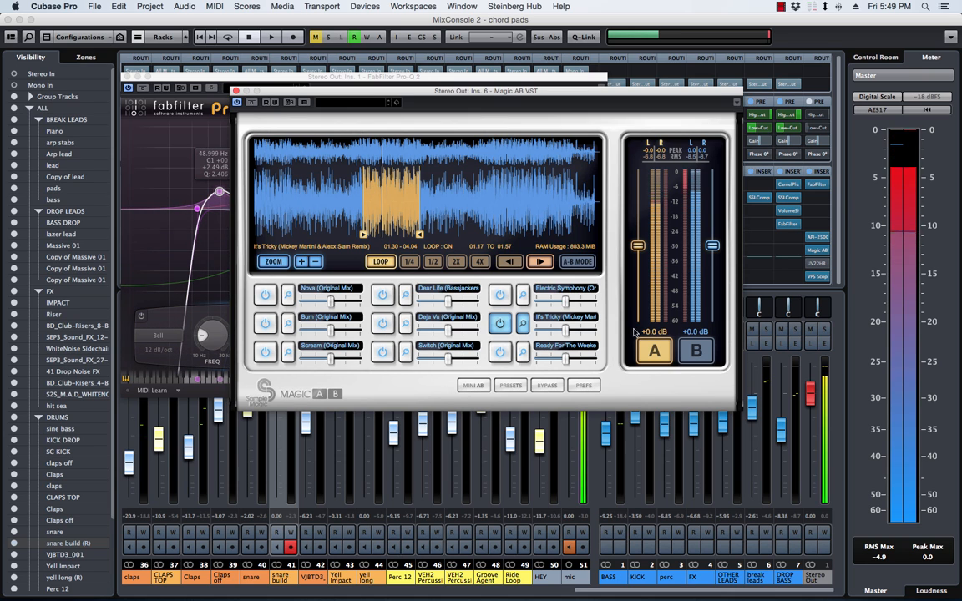
left_click(696, 351)
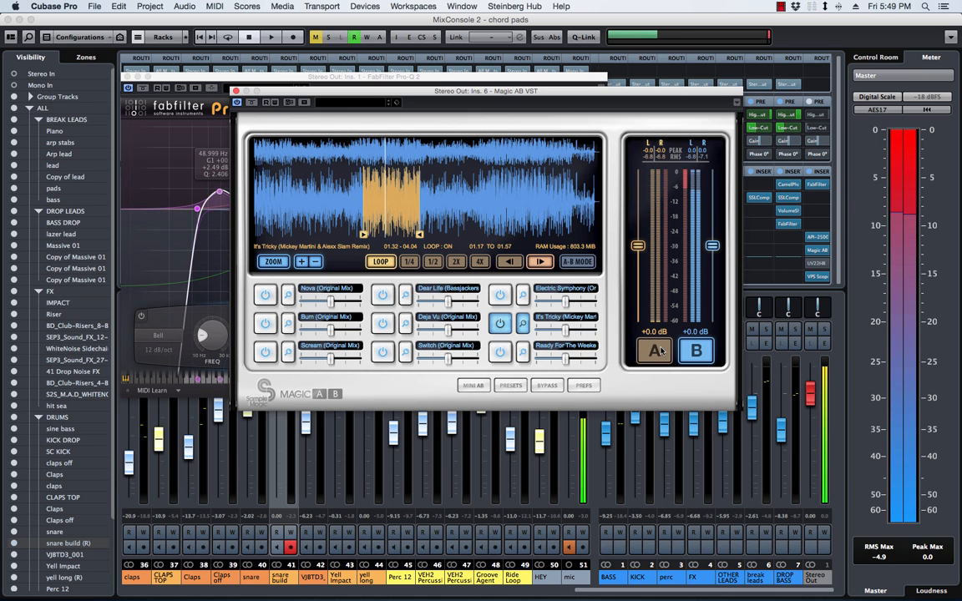
left_click(659, 351)
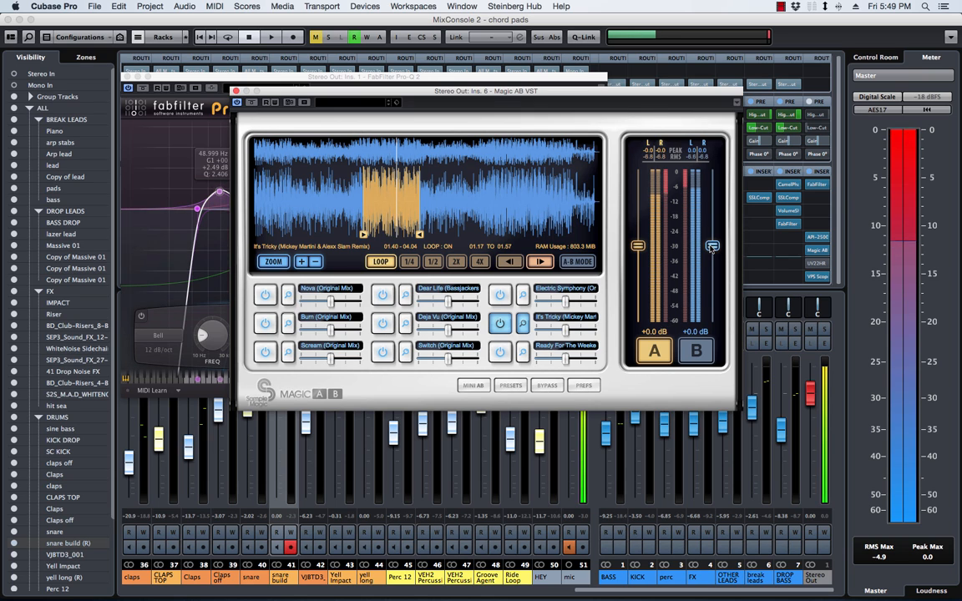
Step: Lower Magic AB's B reference level to -3.2 dB, compare it with the A signal during playback, and stop
left_click_drag(712, 248, 709, 262)
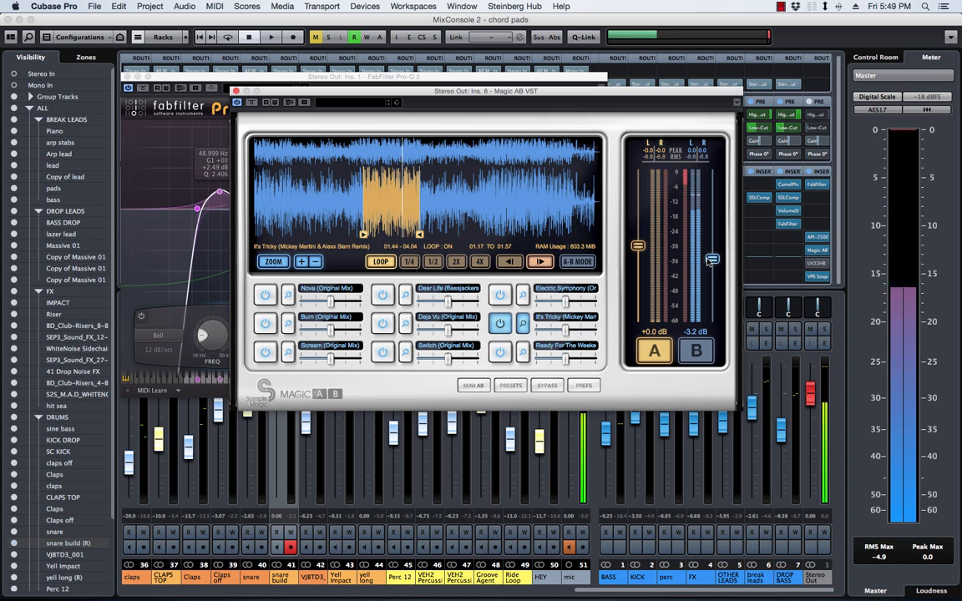
key("space")
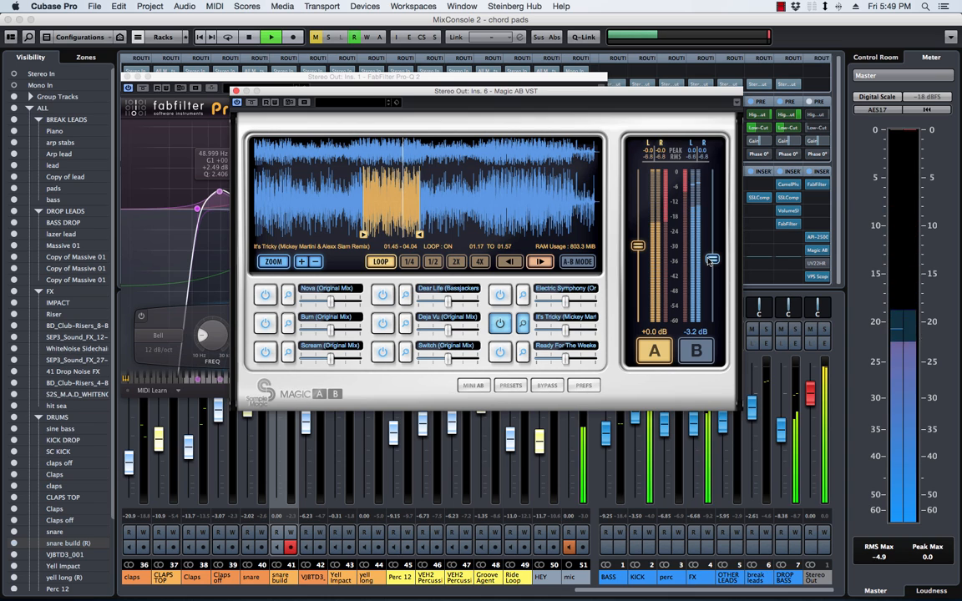
left_click(683, 354)
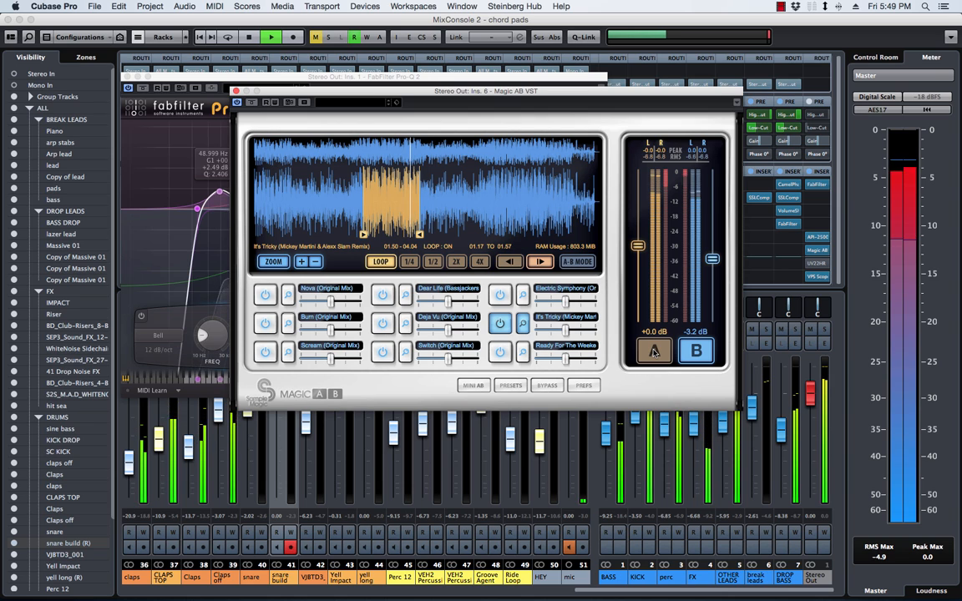
left_click(654, 351)
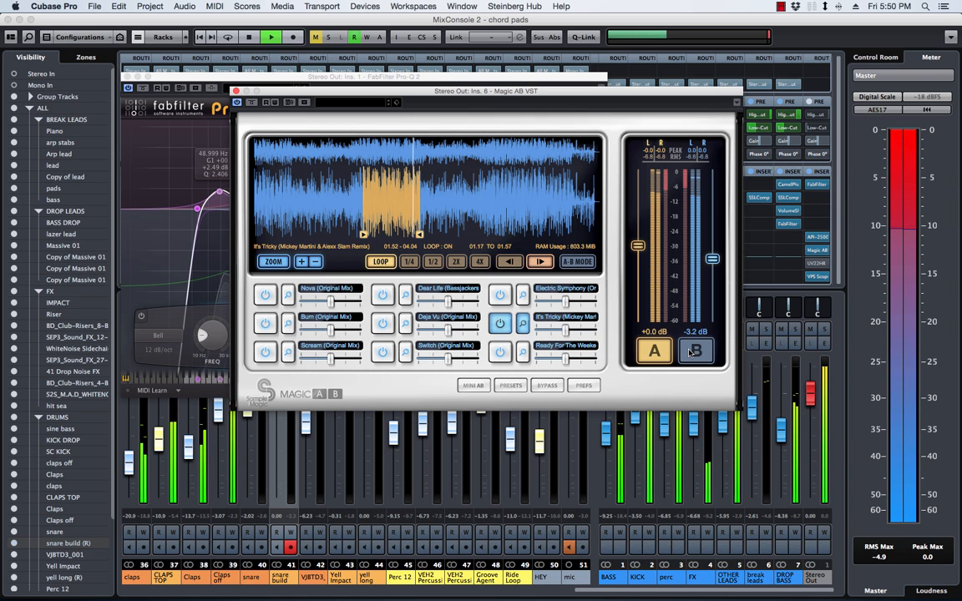
key("space")
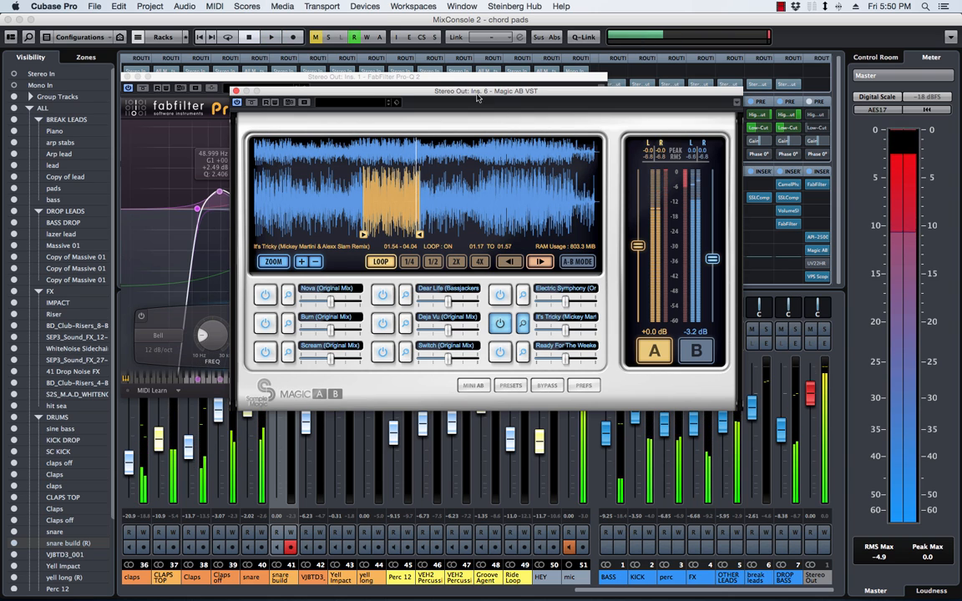
Step: Switch Magic AB to its mini view, reopen it from the Stereo Out inserts, and place it clear of the Pro-Q 2 window
left_click(473, 387)
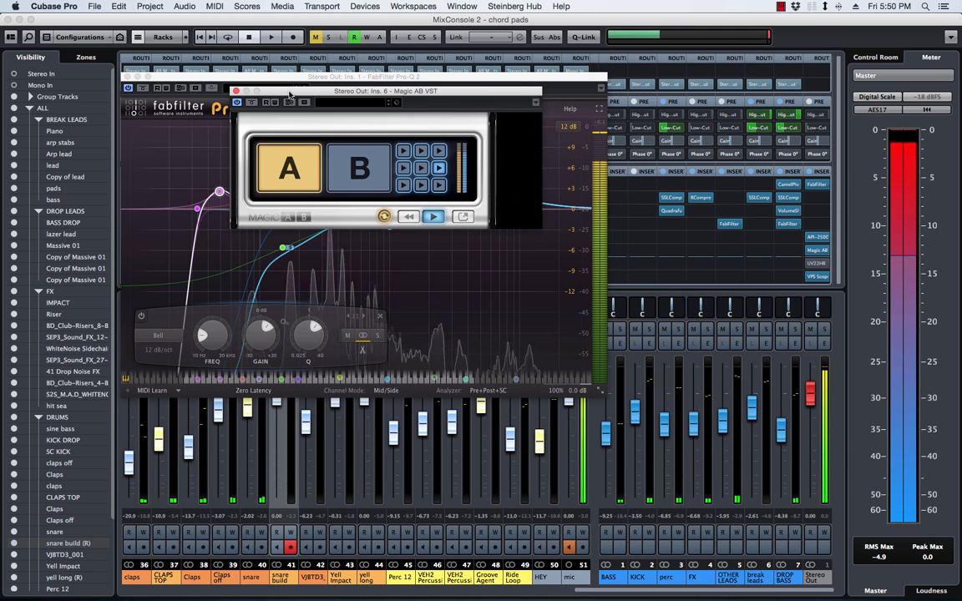
left_click(236, 91)
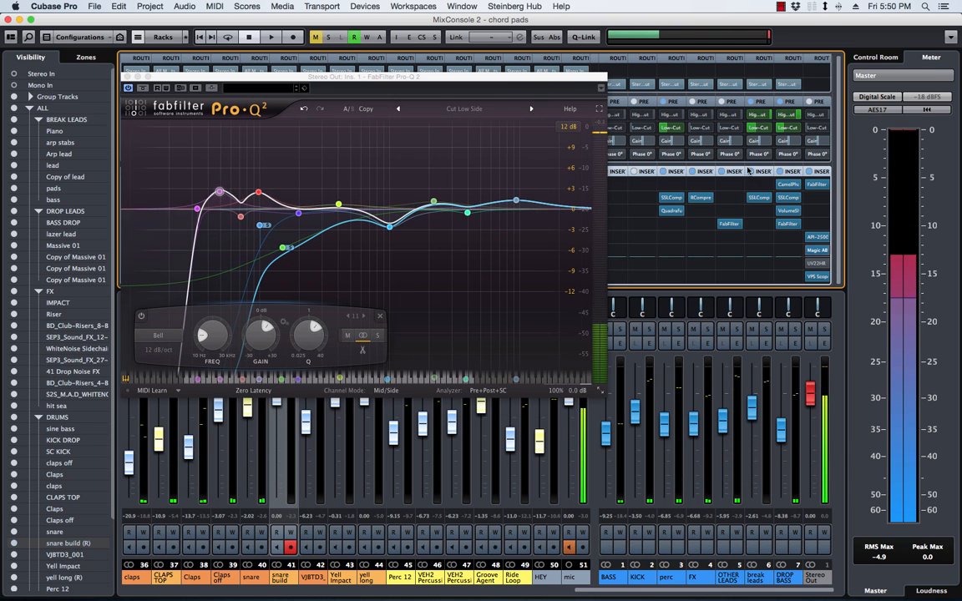
left_click(817, 250)
left_click_drag(401, 81, 303, 36)
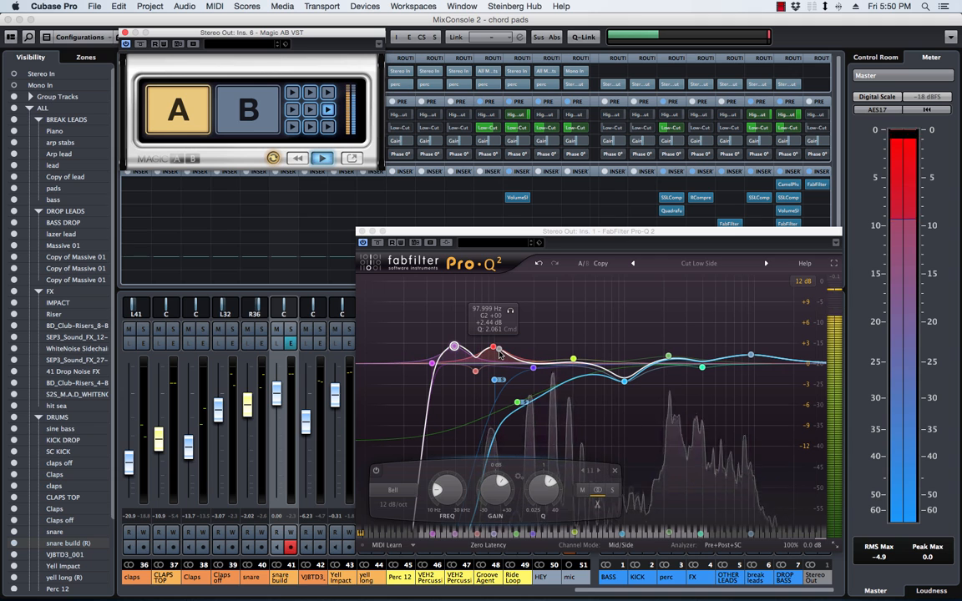
Step: Boost the 49 Hz and 98 Hz bands of the master EQ together to about 4 dB, comparing the mix against the reference
left_click(226, 116)
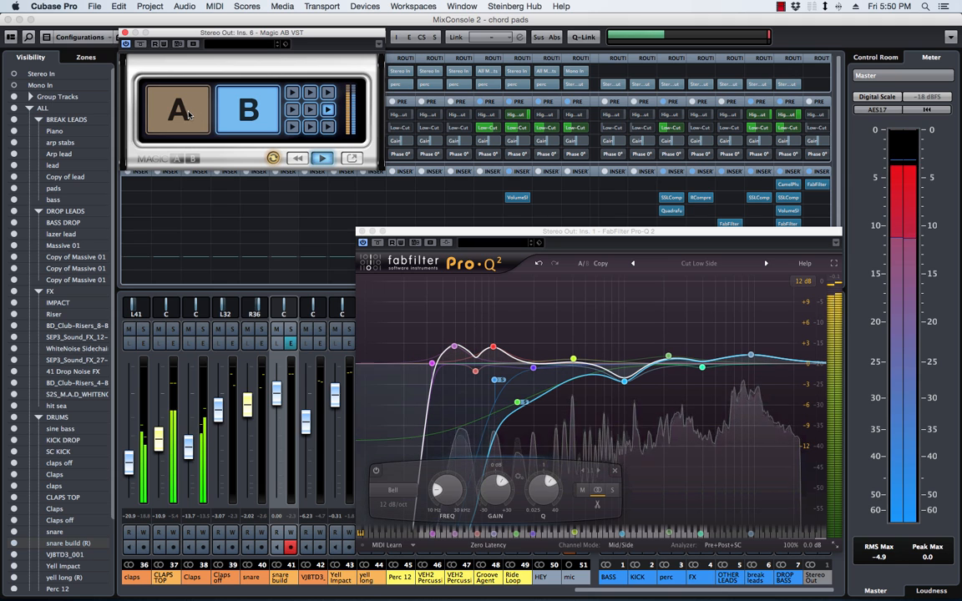
left_click(188, 114)
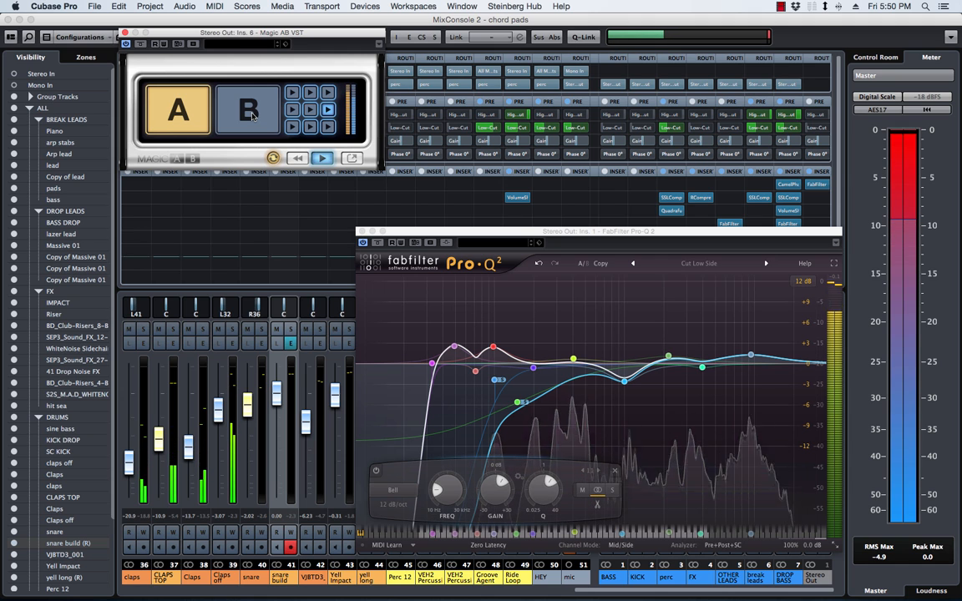
left_click(498, 349)
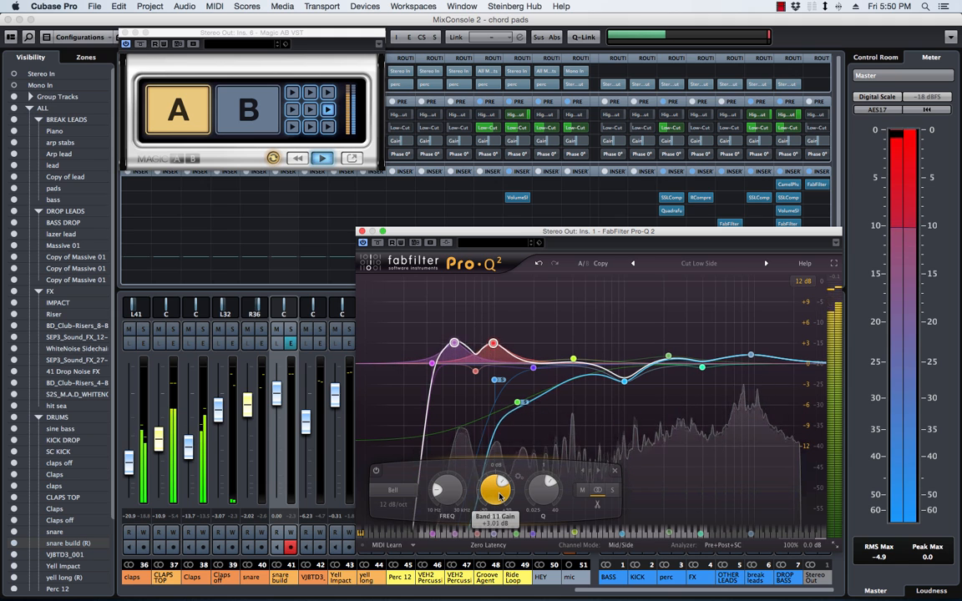
scroll(499, 495, "up", 5)
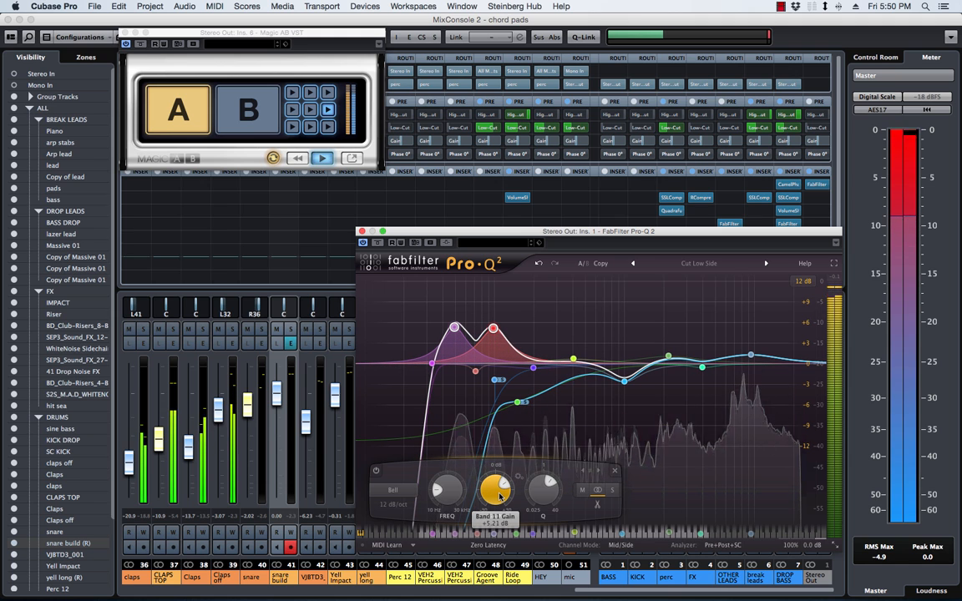
left_click(248, 113)
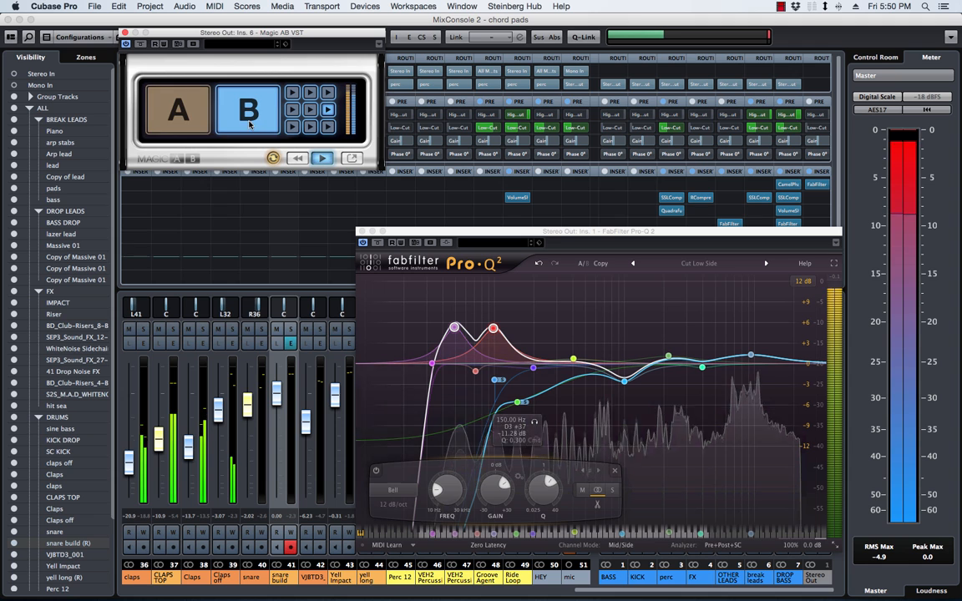
left_click(189, 117)
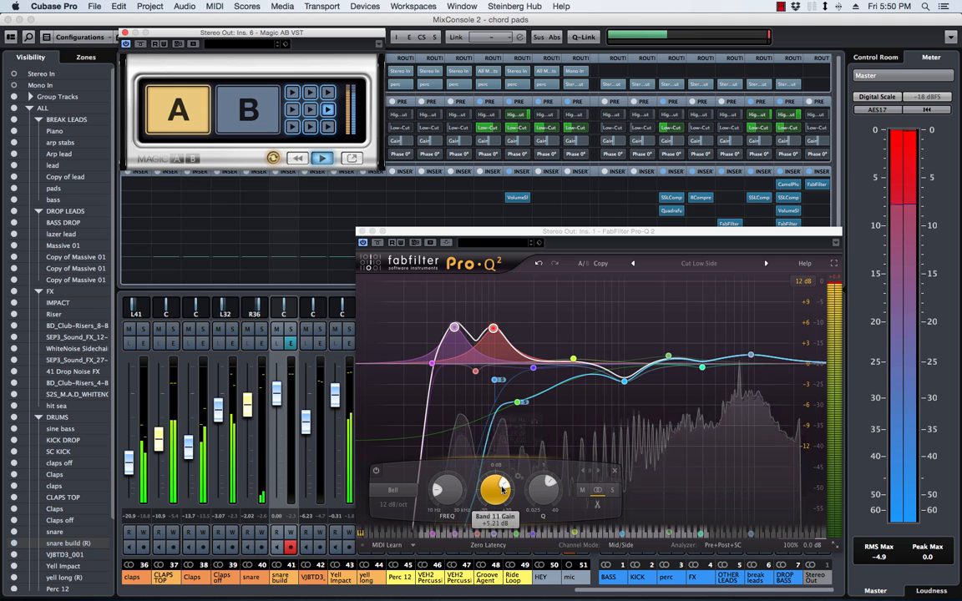
left_click_drag(502, 489, 502, 491)
left_click(512, 332)
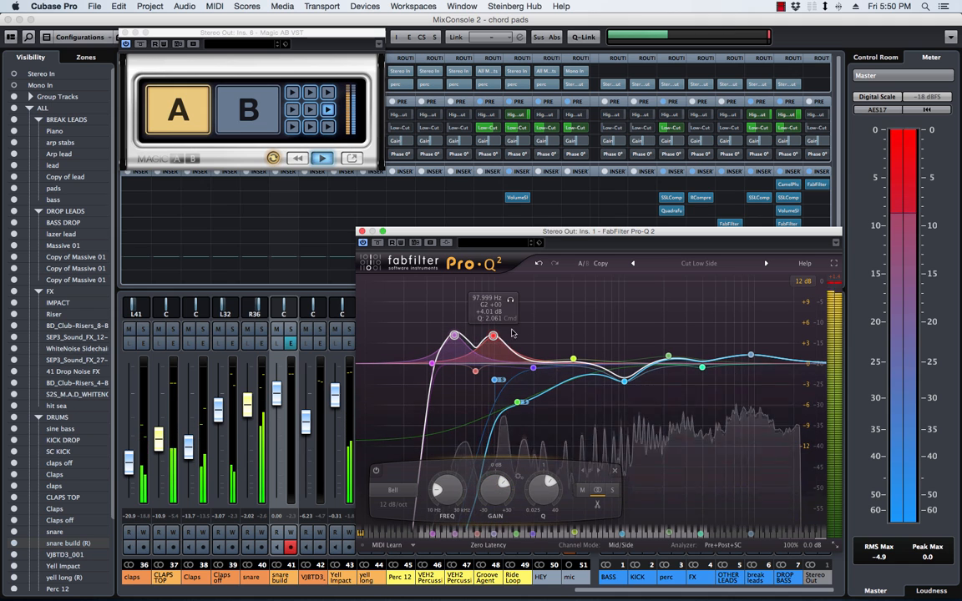
Step: Audition the 98 Hz band in solo and lower its gain to just under 3 dB
left_click(493, 337)
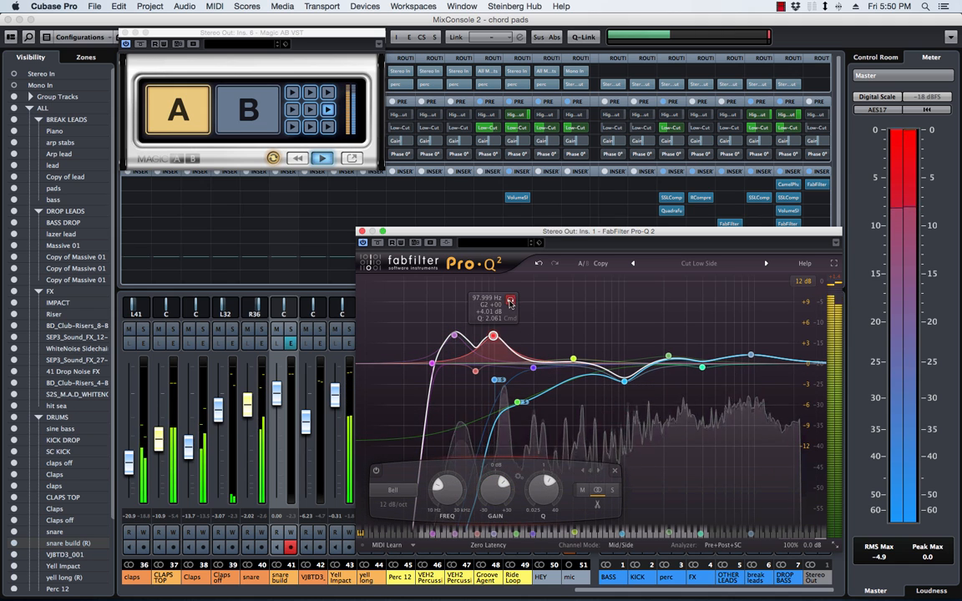
left_click(511, 302)
left_click(510, 301)
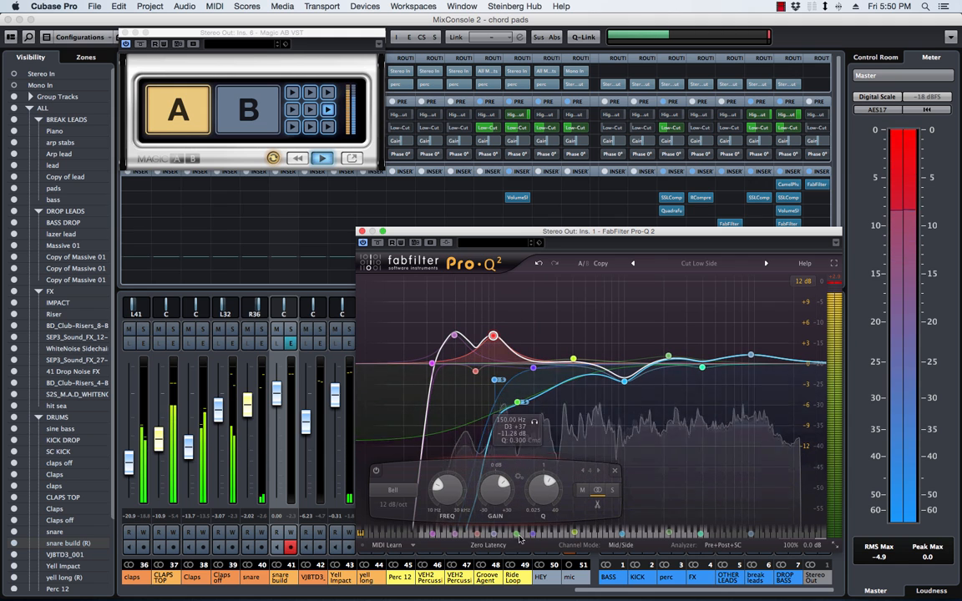
left_click_drag(499, 491, 499, 492)
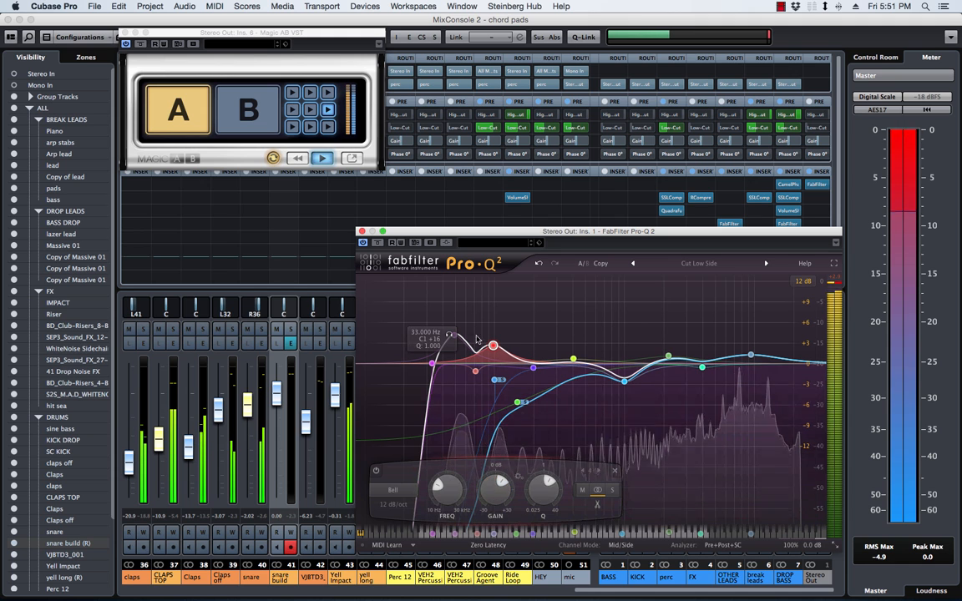
Step: Audition the 49 Hz band in solo and raise its gain to about 6 dB
left_click(471, 301)
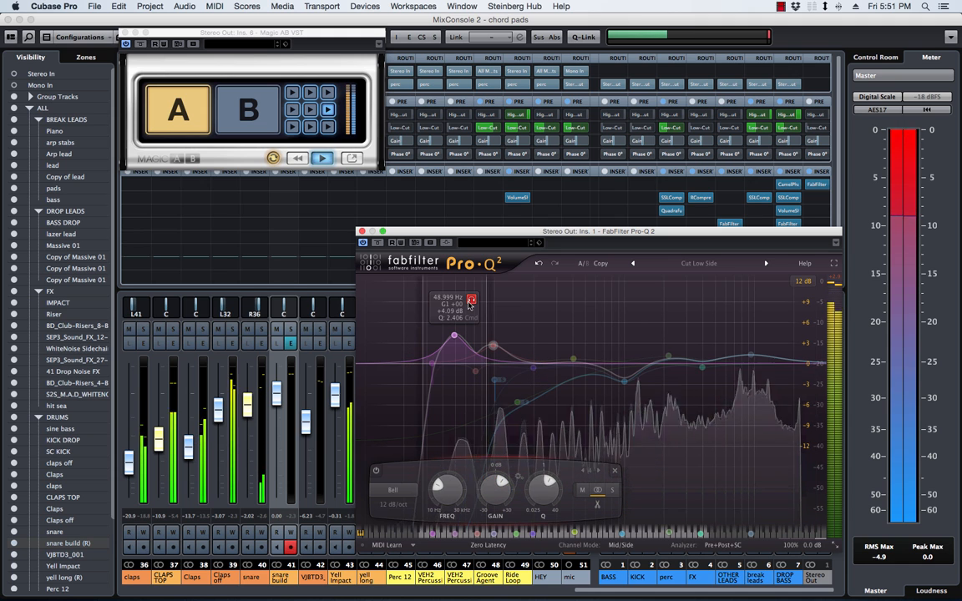
left_click(471, 301)
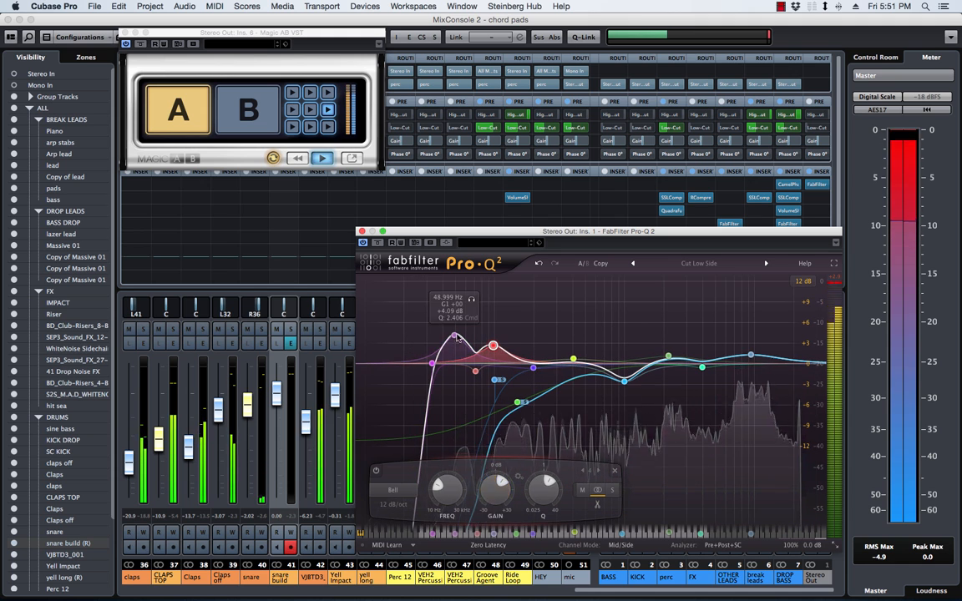
left_click_drag(495, 503, 495, 501)
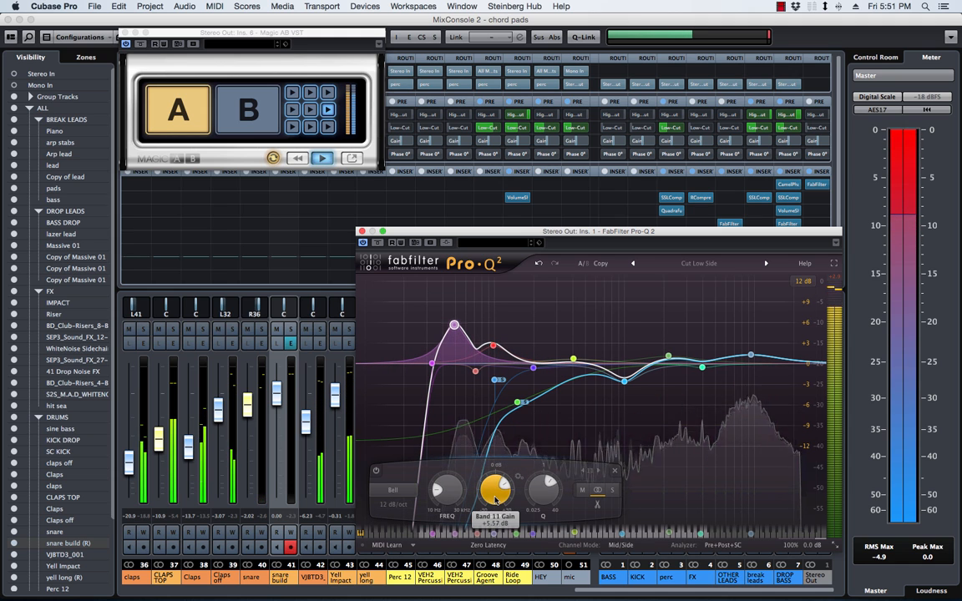
Step: Compare the low end of the mix with the reference by alternating between B and A several times
left_click(257, 117)
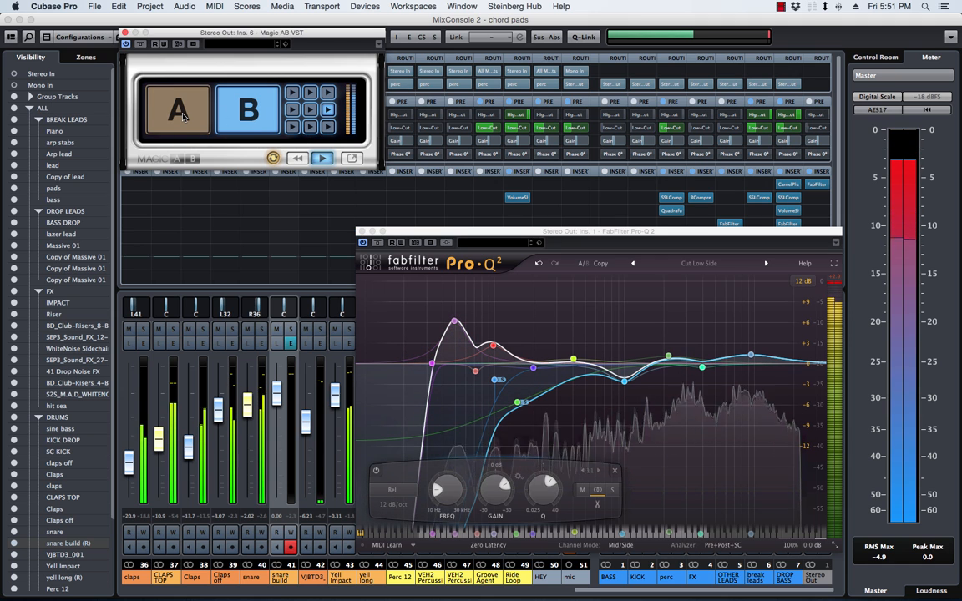
left_click(183, 117)
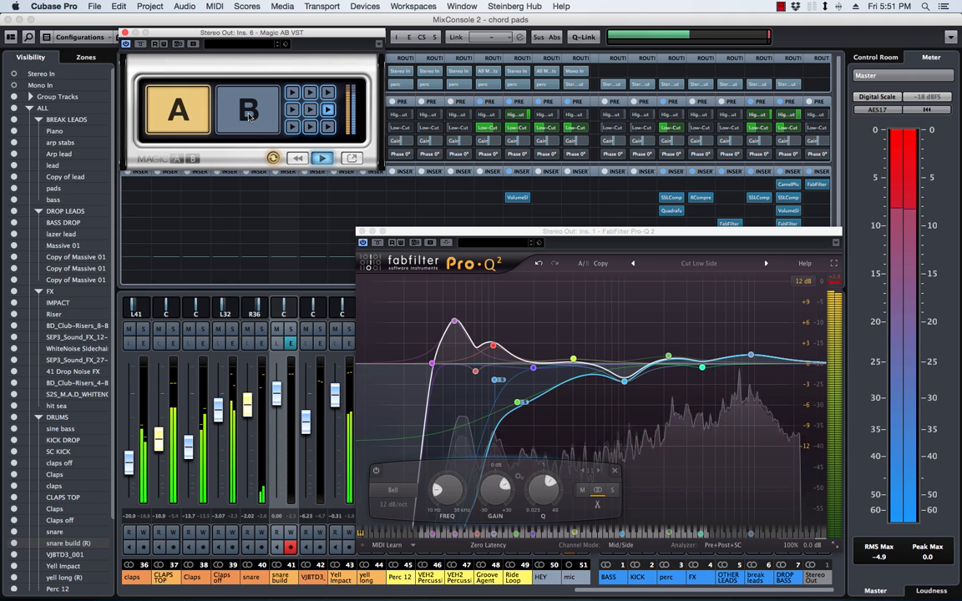
left_click(249, 116)
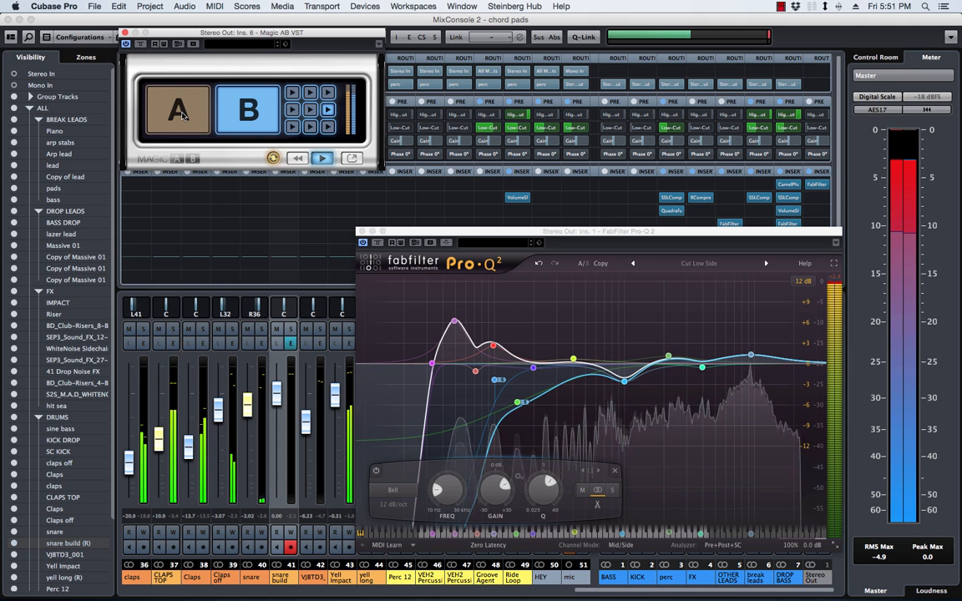
left_click(182, 117)
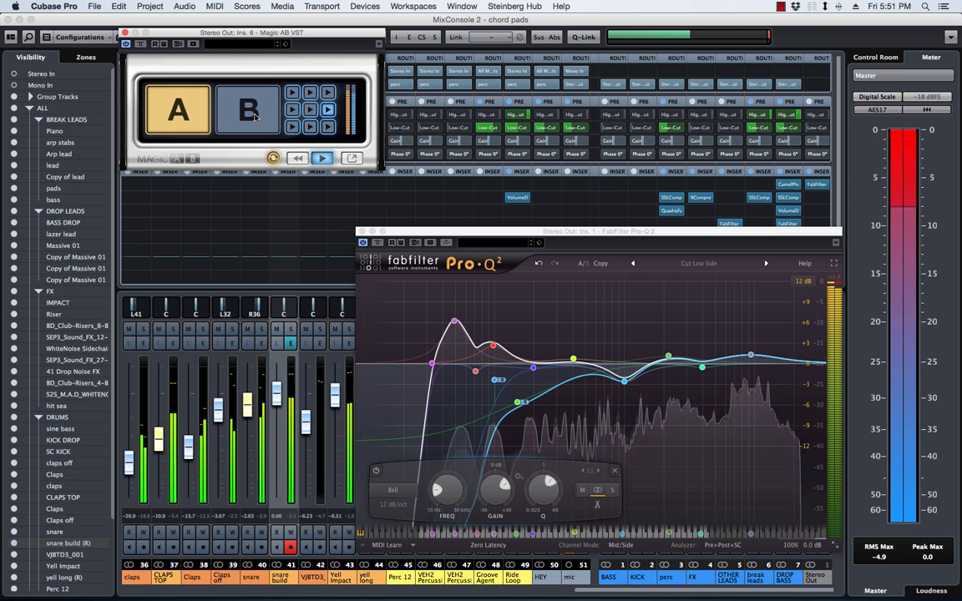
left_click(242, 117)
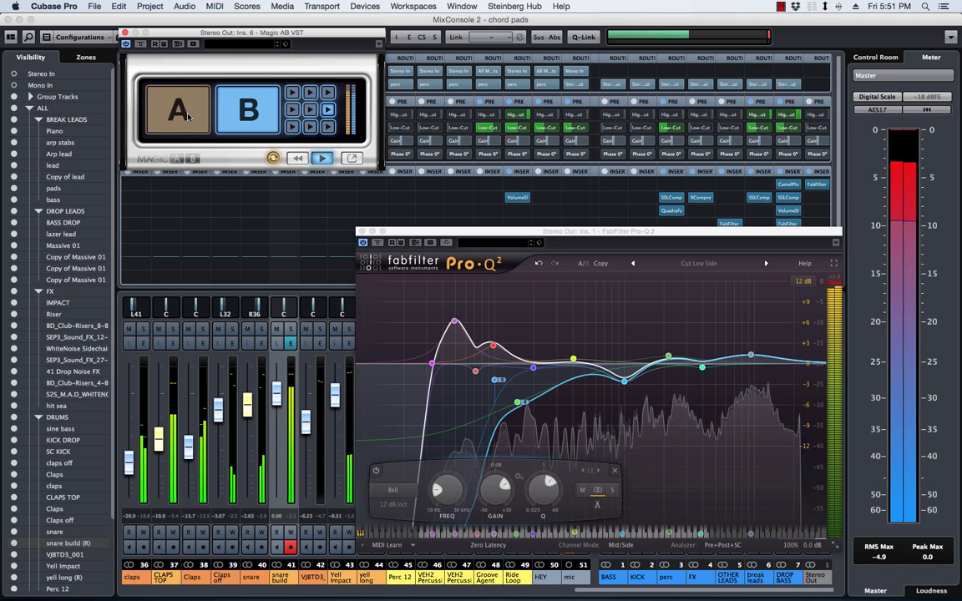
left_click(188, 117)
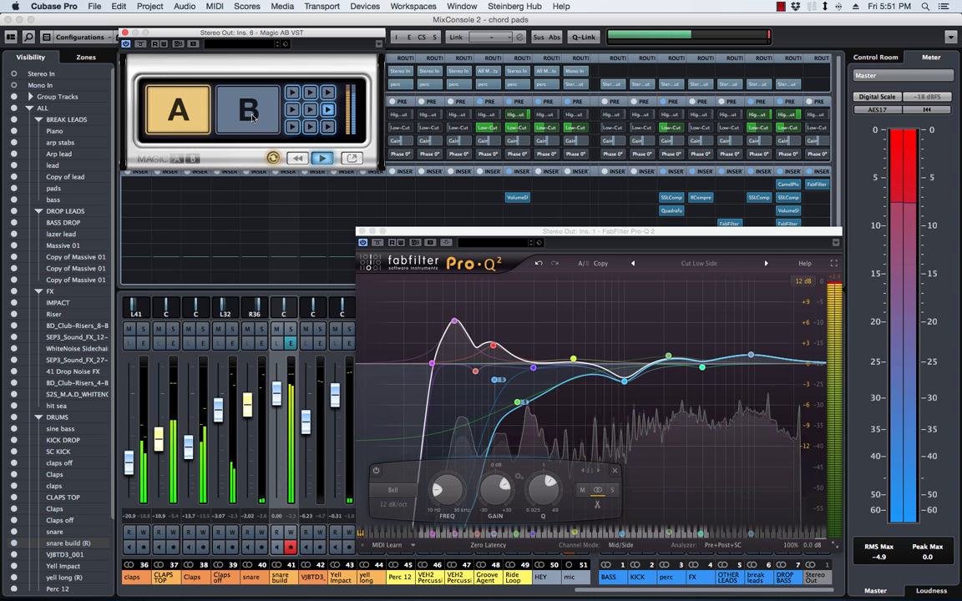
Step: Set the B reference level to -0.6 dB in Magic AB's full view and compare it again with the A signal
left_click(350, 158)
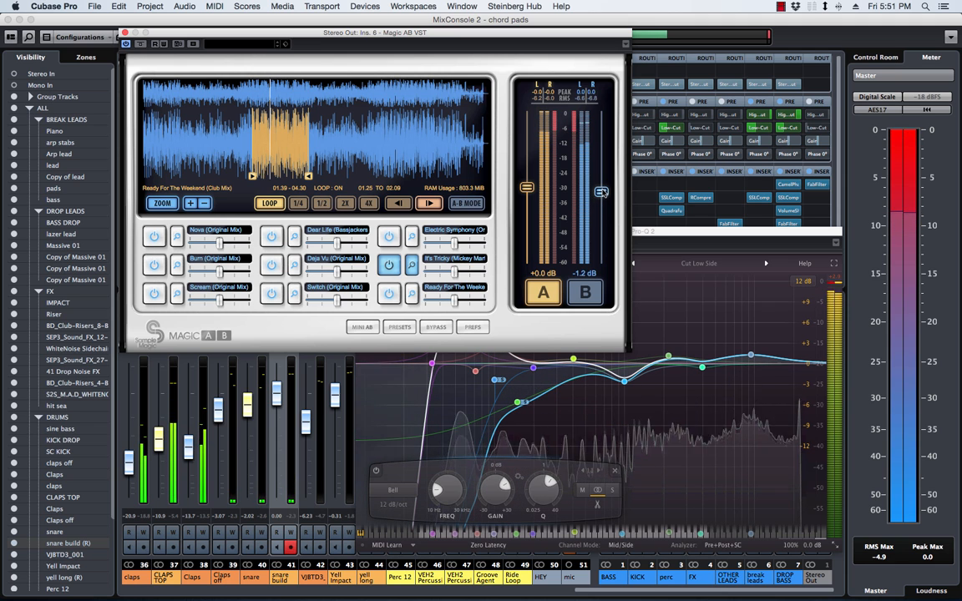
left_click_drag(601, 192, 601, 189)
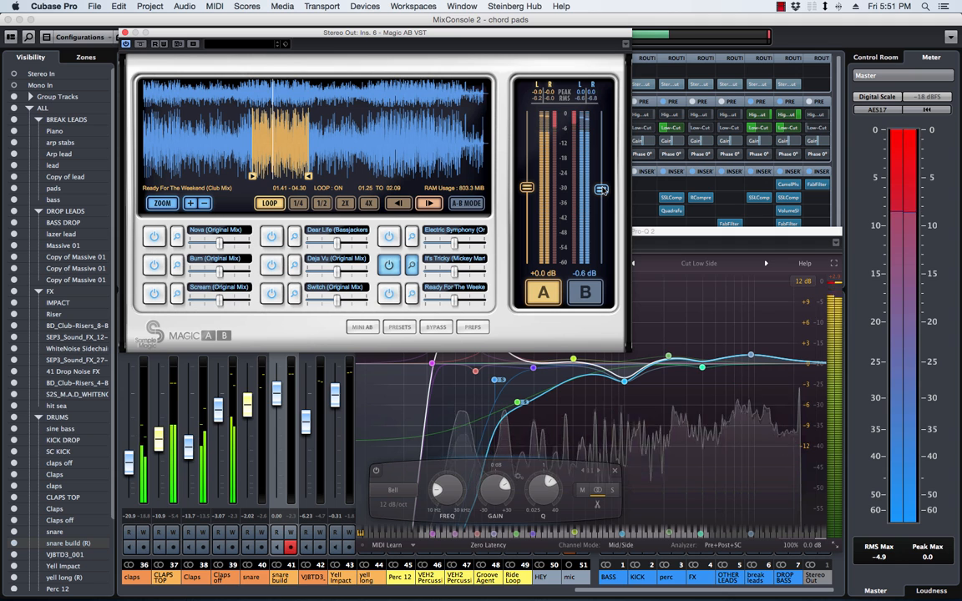
left_click(586, 294)
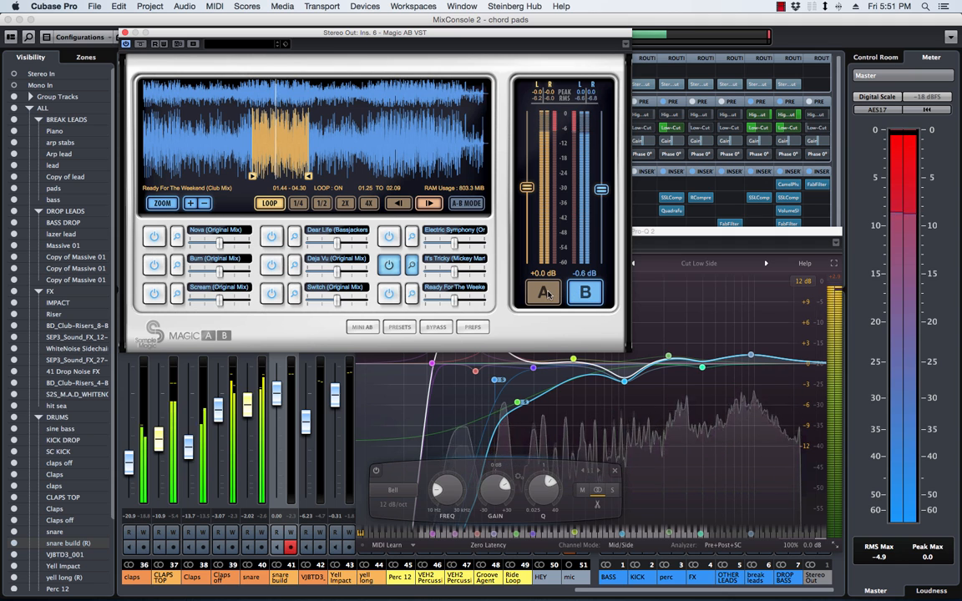
left_click(547, 294)
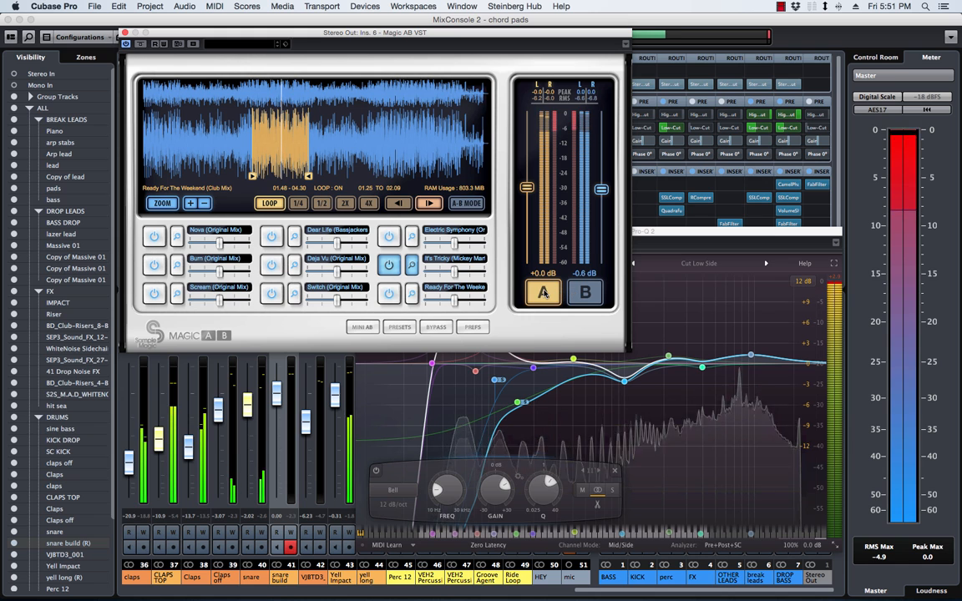
left_click(587, 293)
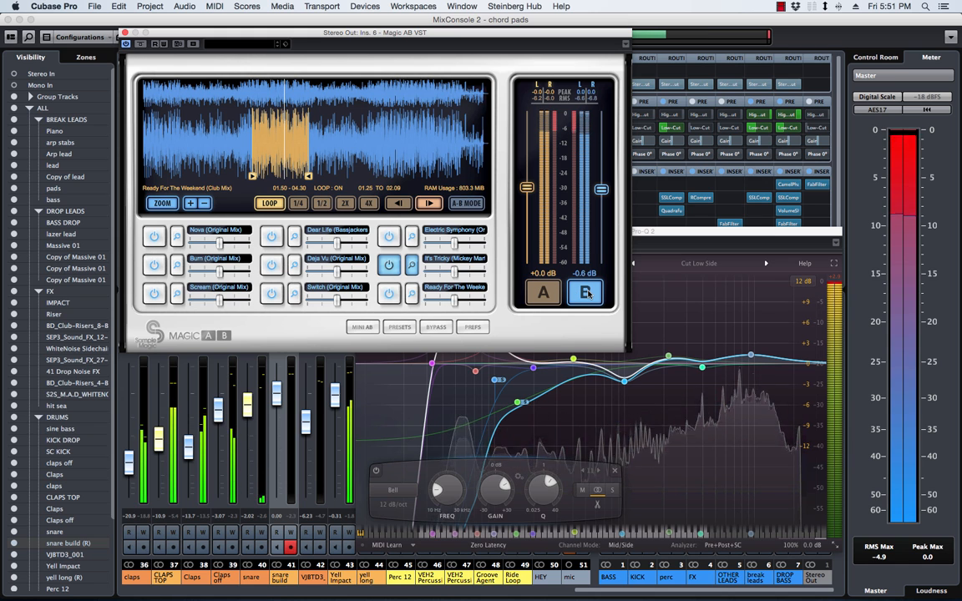
left_click(546, 294)
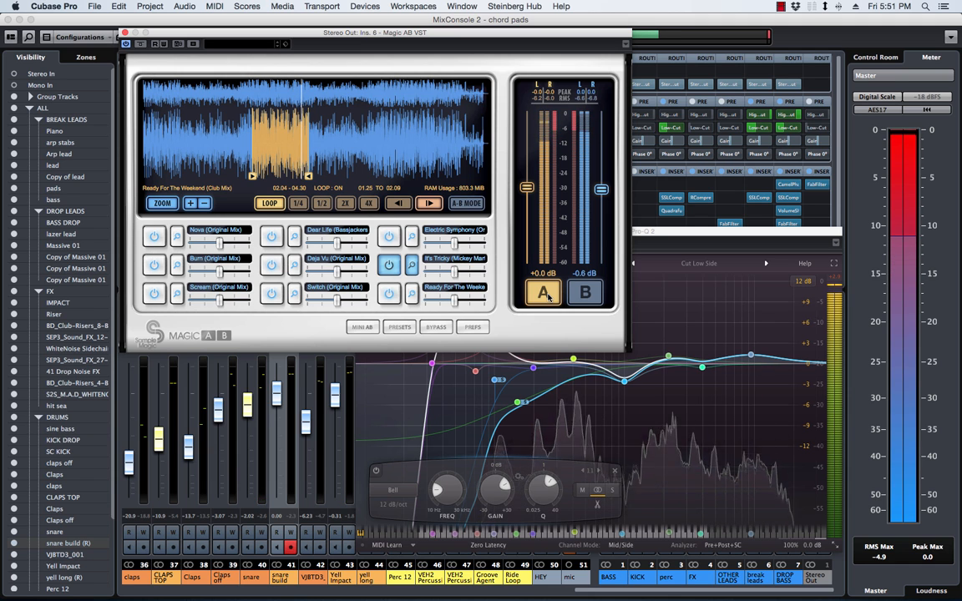
Step: Move the Pro-Q 2 window lower so it uncovers Magic AB's level faders and the Stereo Out inserts
left_click_drag(662, 233, 641, 245)
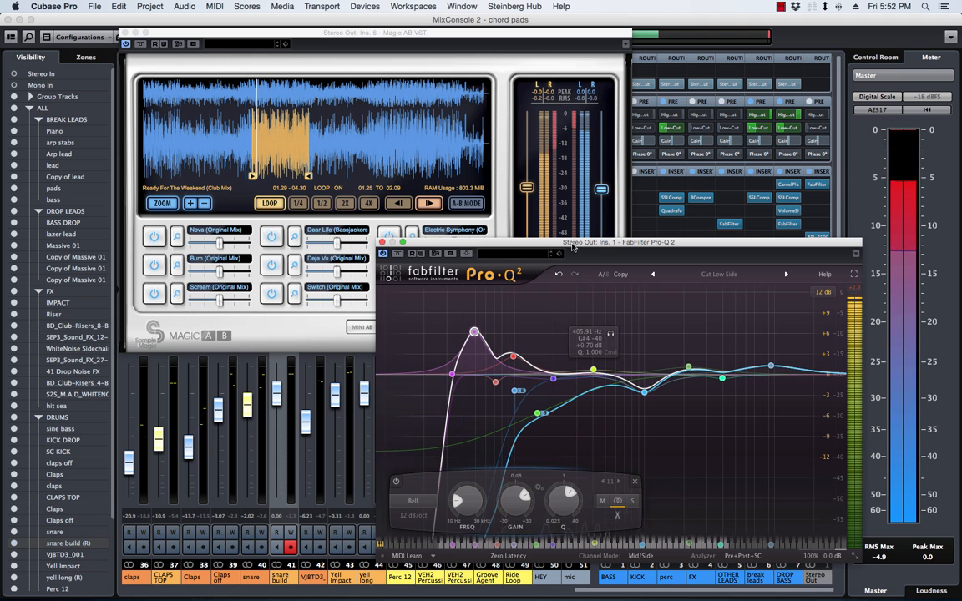
left_click_drag(815, 251, 798, 312)
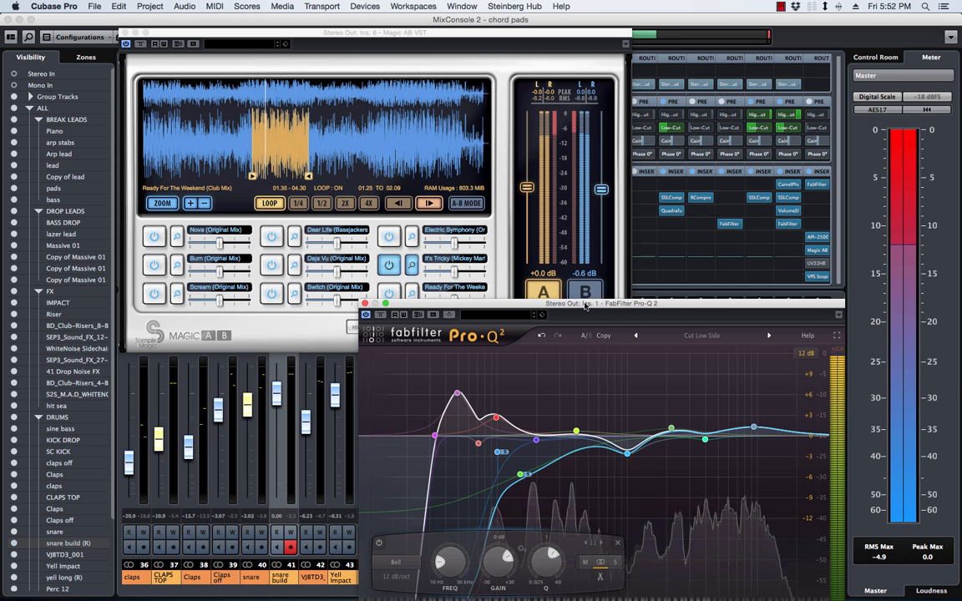
Step: Rearrange the Pro-Q 2 and Magic AB windows so Magic AB's A and B buttons and the EQ curve are both uncovered
left_click_drag(585, 306, 587, 278)
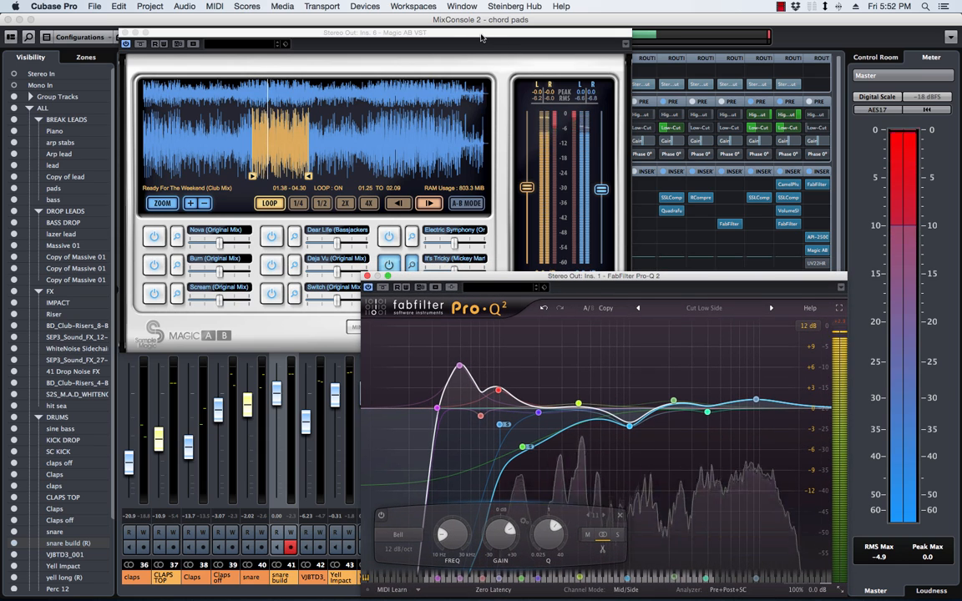
left_click_drag(481, 37, 399, 25)
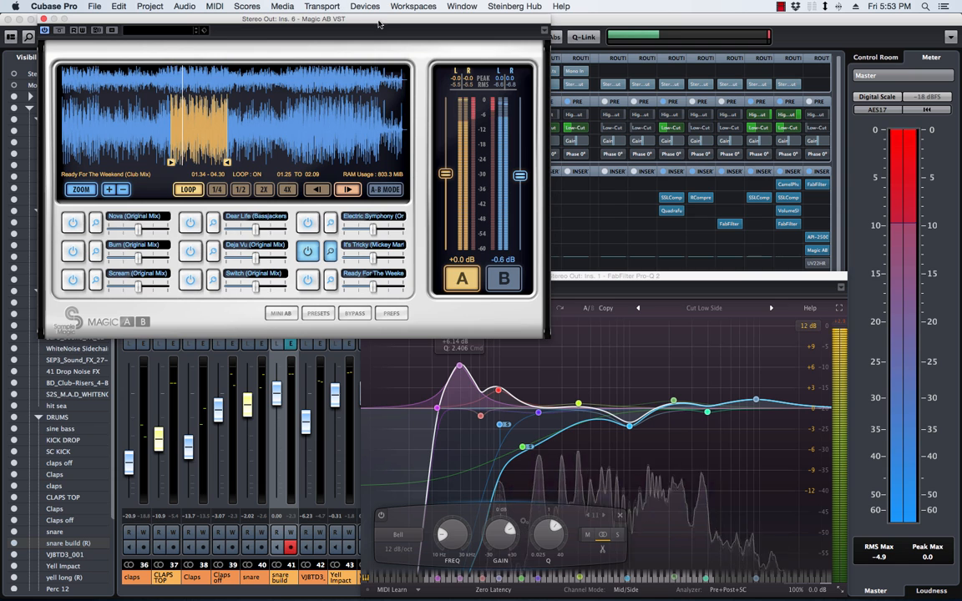
left_click_drag(370, 21, 439, 5)
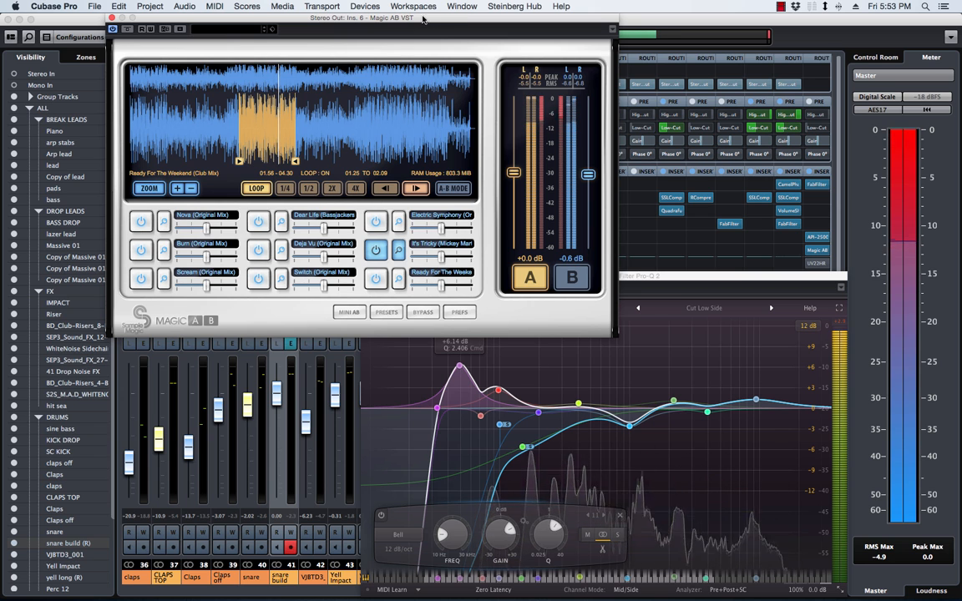
Step: Compare the mix with the reference by alternating between B and A, and select the 98 Hz band in Pro-Q 2
left_click(573, 279)
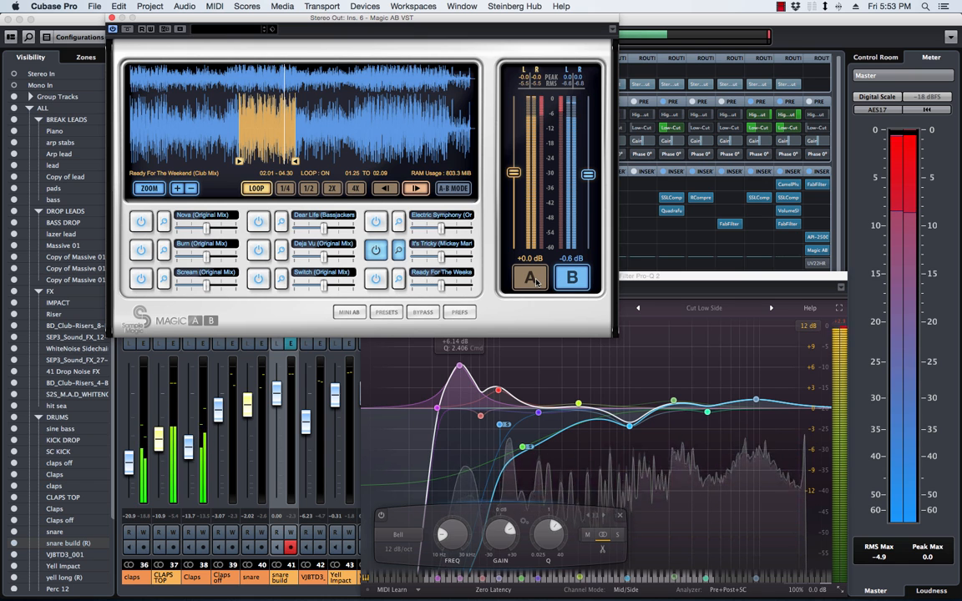
left_click(534, 281)
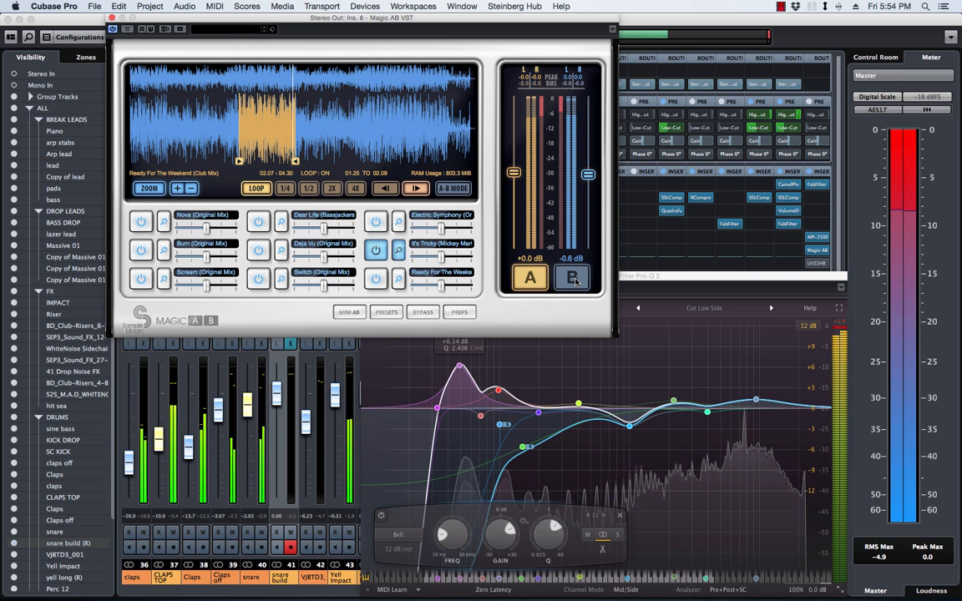
left_click(574, 281)
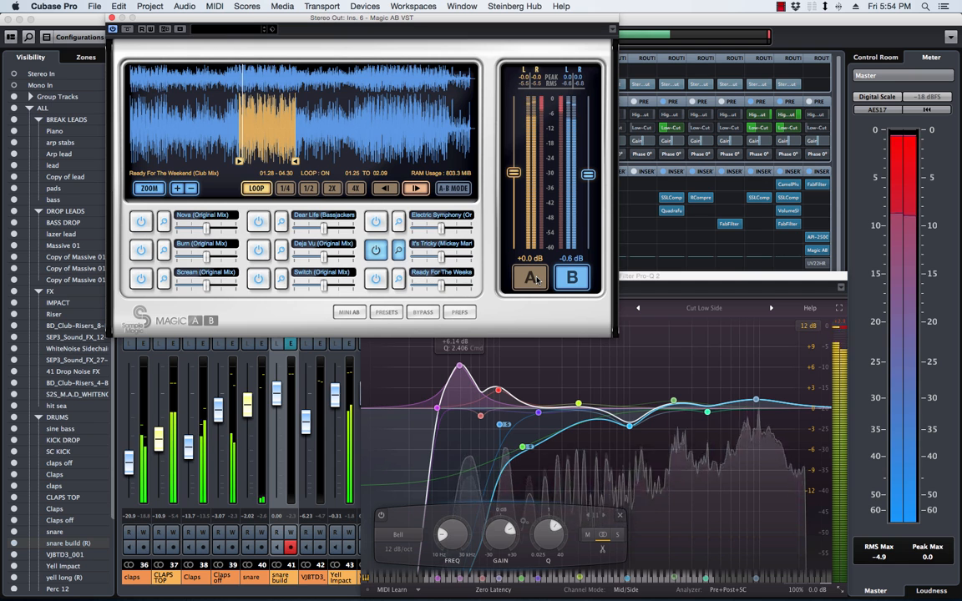
left_click(539, 282)
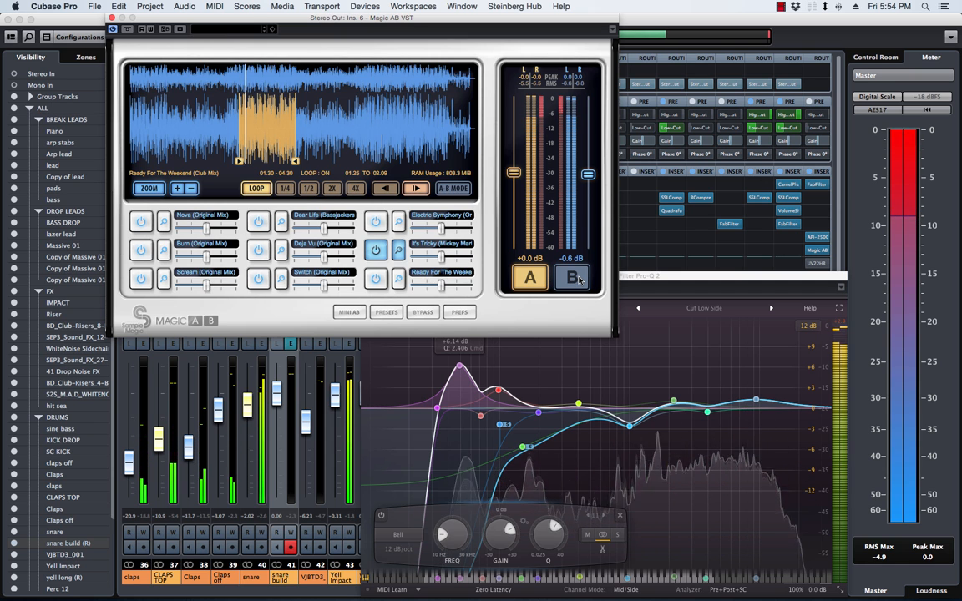
left_click(579, 280)
left_click(634, 278)
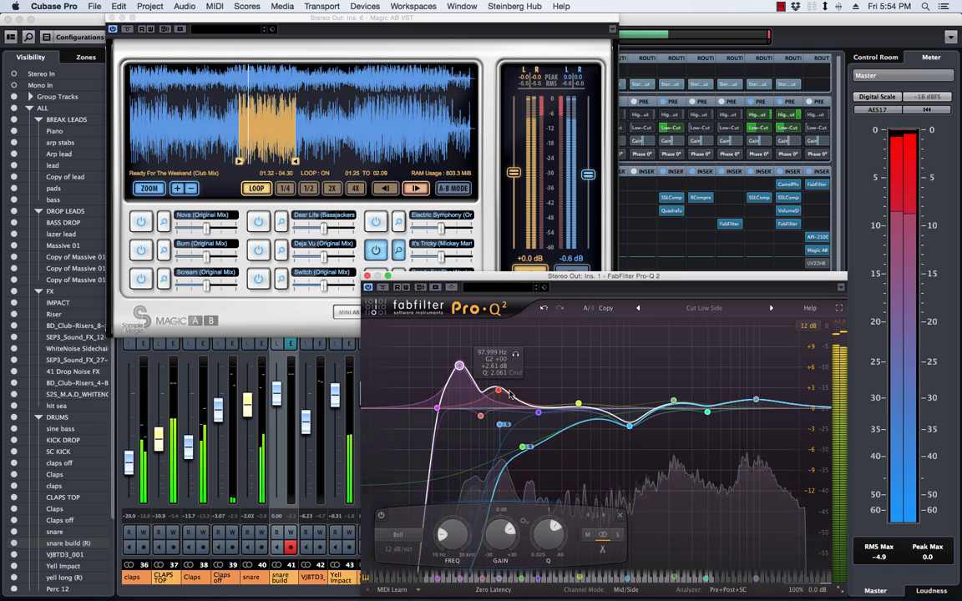
left_click(498, 392)
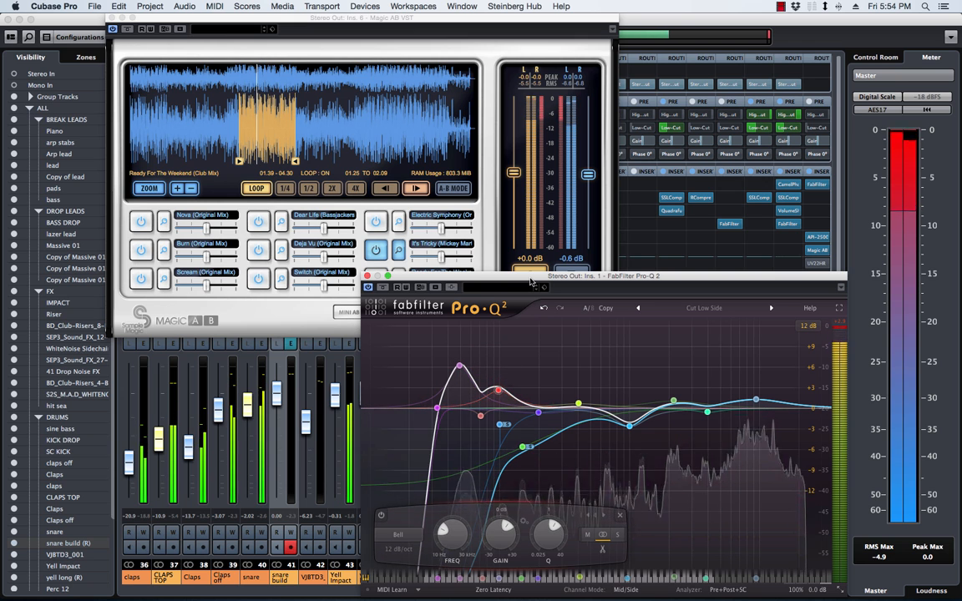
Step: Return to the project window, close Magic AB, and listen to the second drop from bar 129
key("F3")
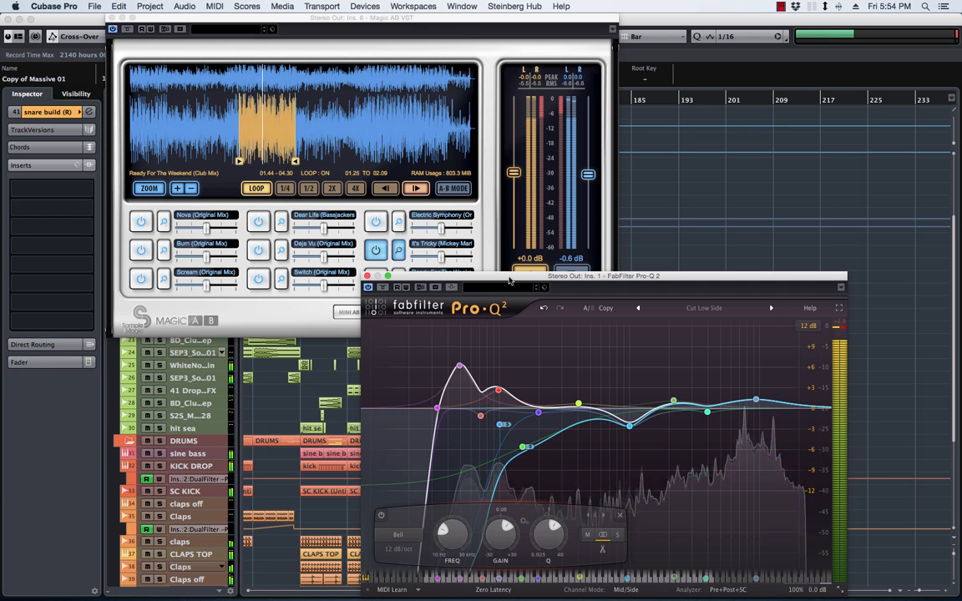
left_click(112, 18)
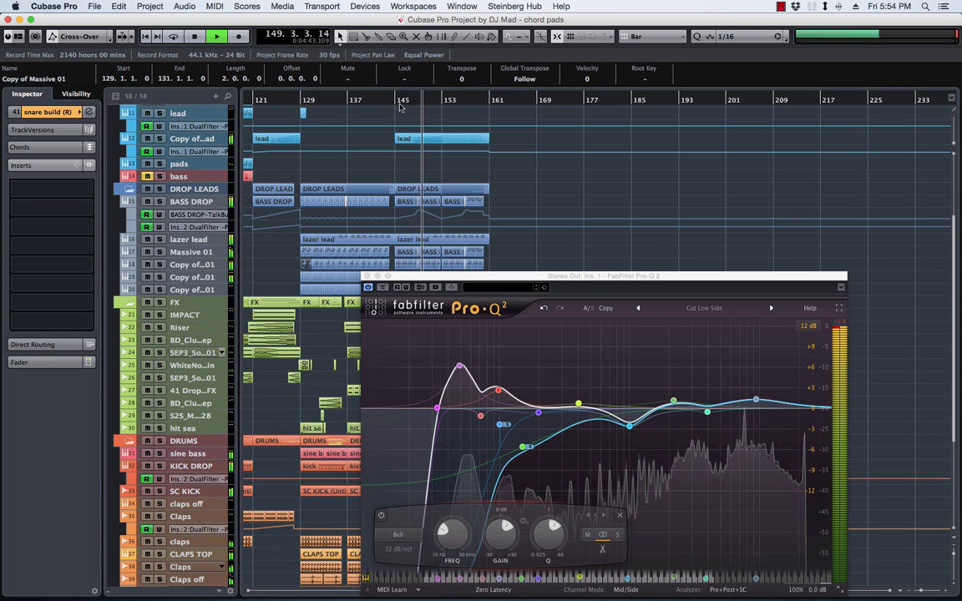
key("space")
key("space")
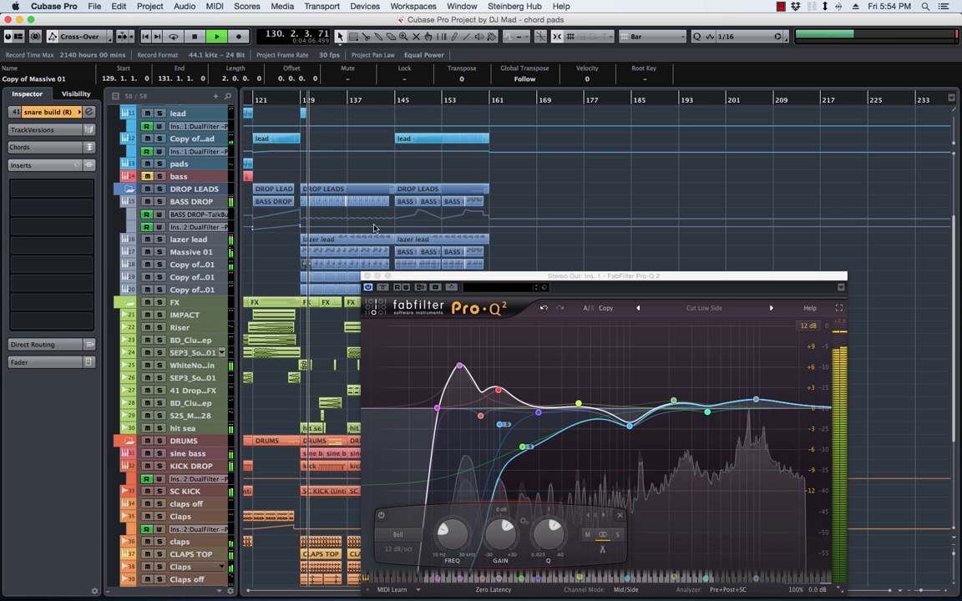
left_click(160, 203)
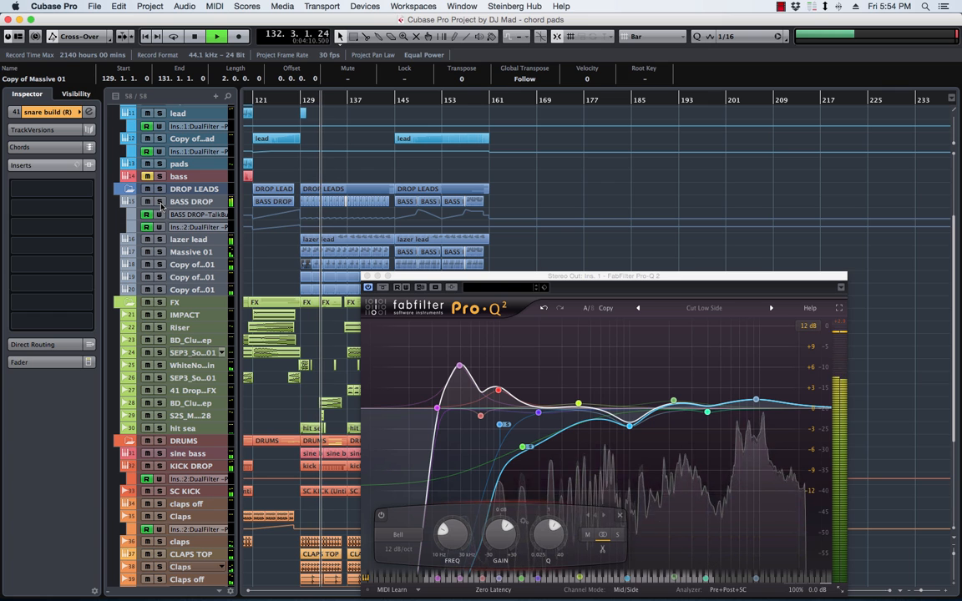
key("space")
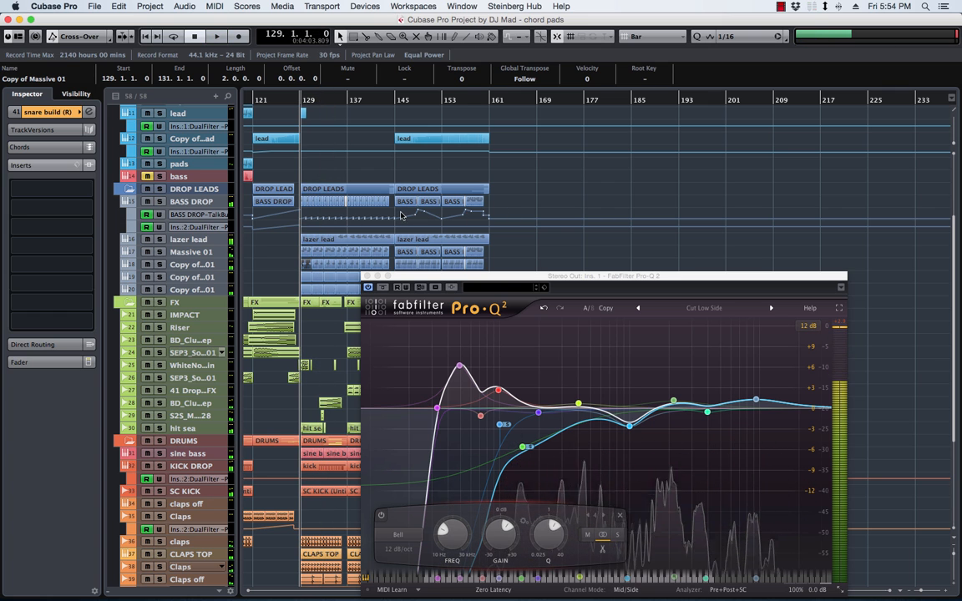
Step: Delete the TalkBuzz automation points on the BASS DROP track between bars 130 and 161
left_click_drag(304, 216, 511, 225)
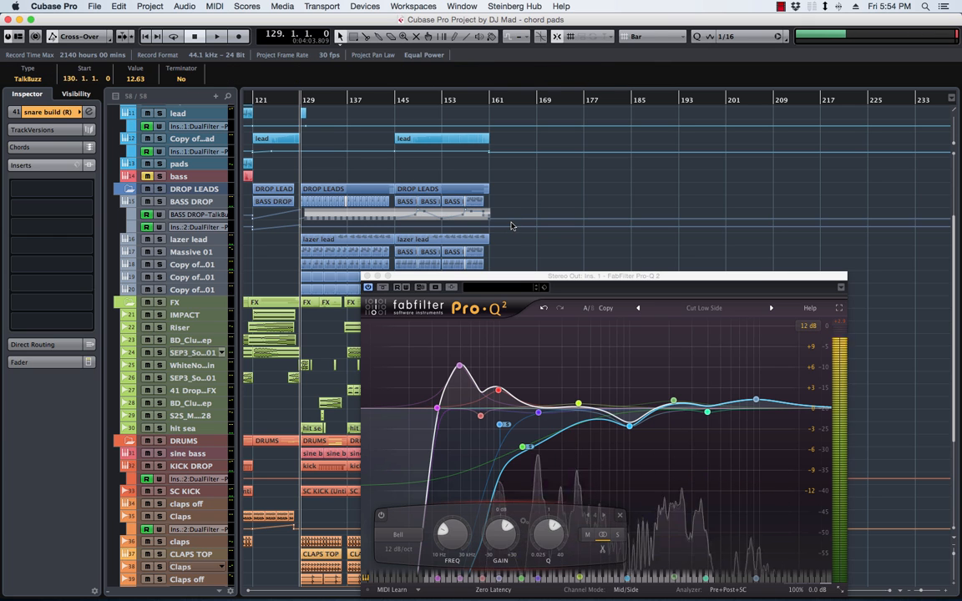
key("Delete")
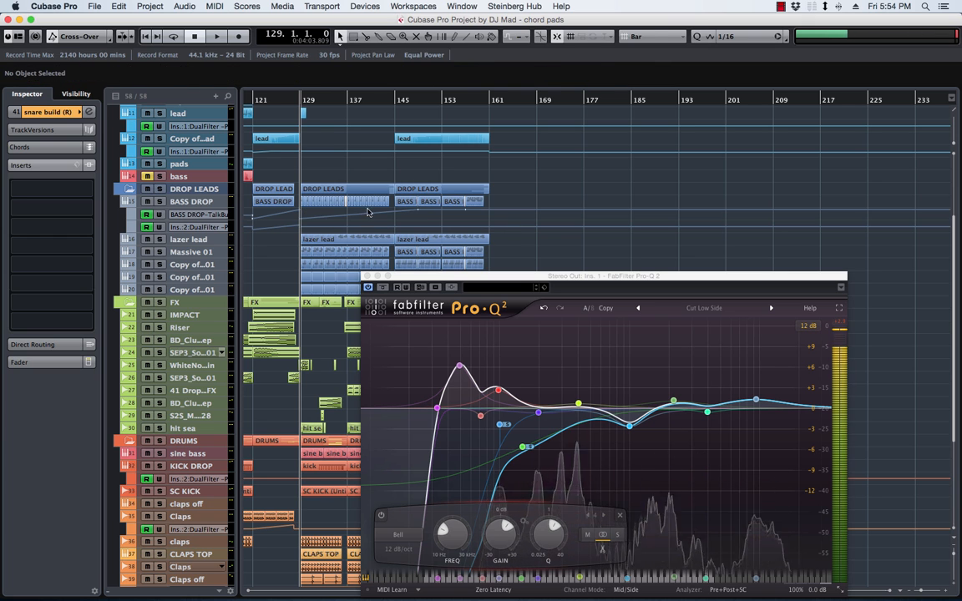
left_click_drag(412, 219, 488, 211)
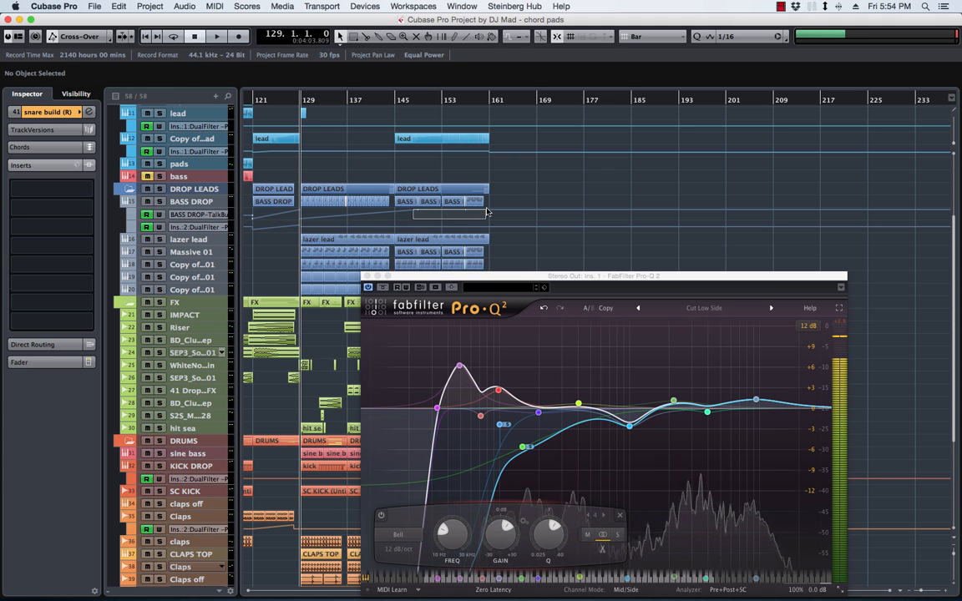
Step: During playback from bar 145, draw a TalkBuzz ramp on BASS DROP from 0 at bar 153 to 100 near bar 161, ending near bar 163
key("space")
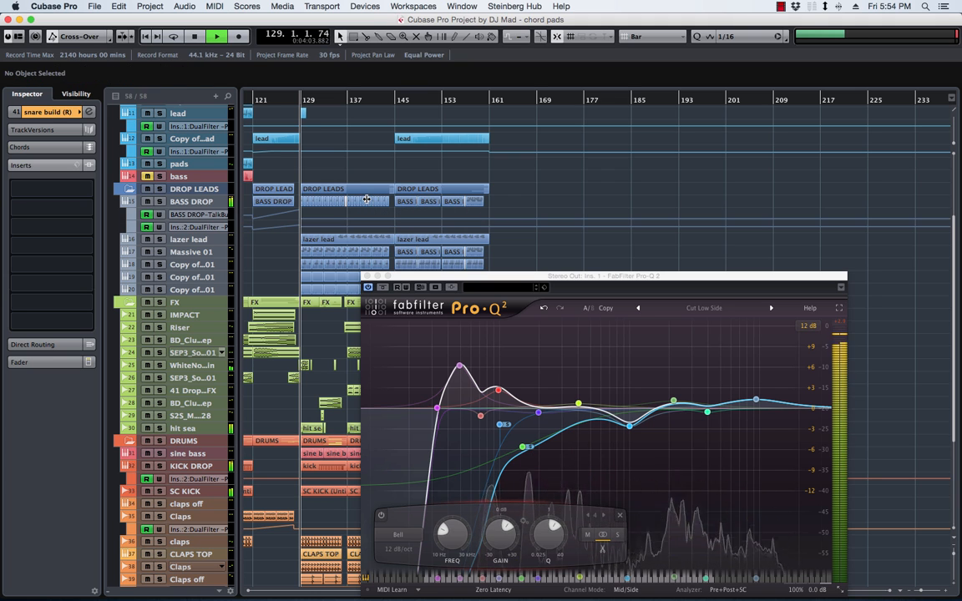
left_click(398, 102)
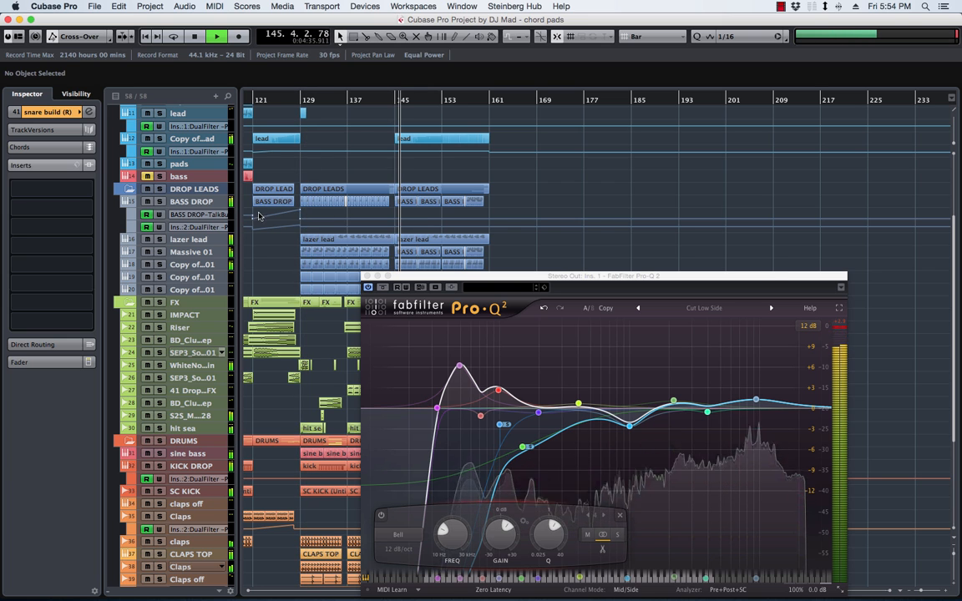
mouse_move(300, 219)
left_mouse_down()
mouse_move(305, 200)
mouse_move(301, 218)
left_mouse_up()
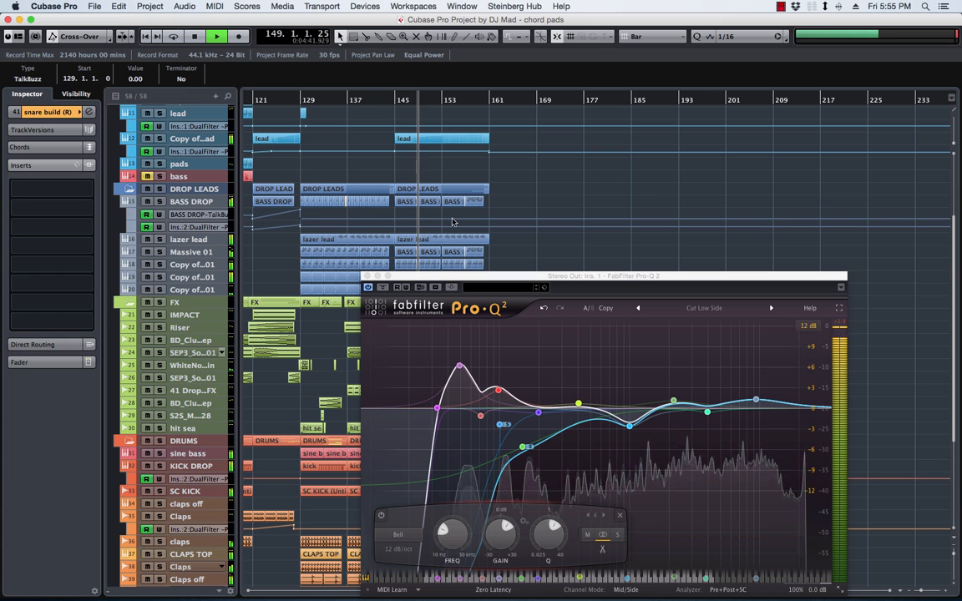
left_click(441, 219)
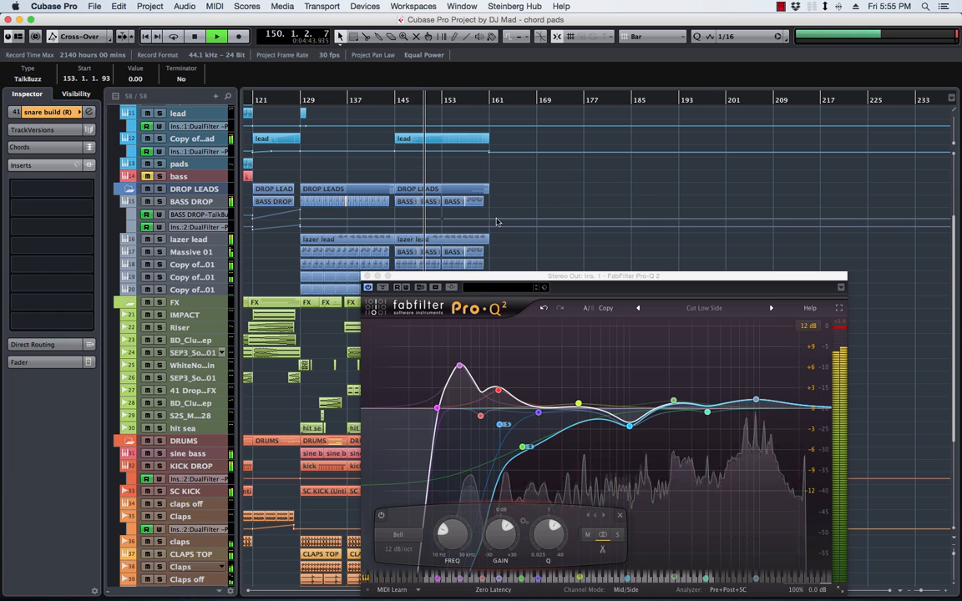
left_click(503, 220)
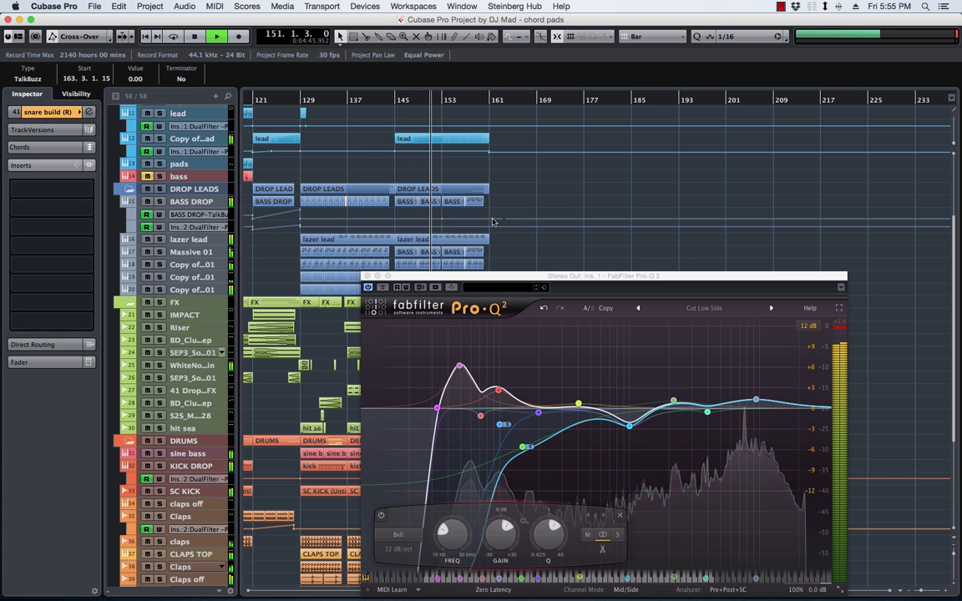
left_click_drag(491, 219, 491, 209)
Step: Delete the first drop's TalkBuzz automation points on BASS DROP between bars 81 and 97
scroll(414, 215, "left", 3)
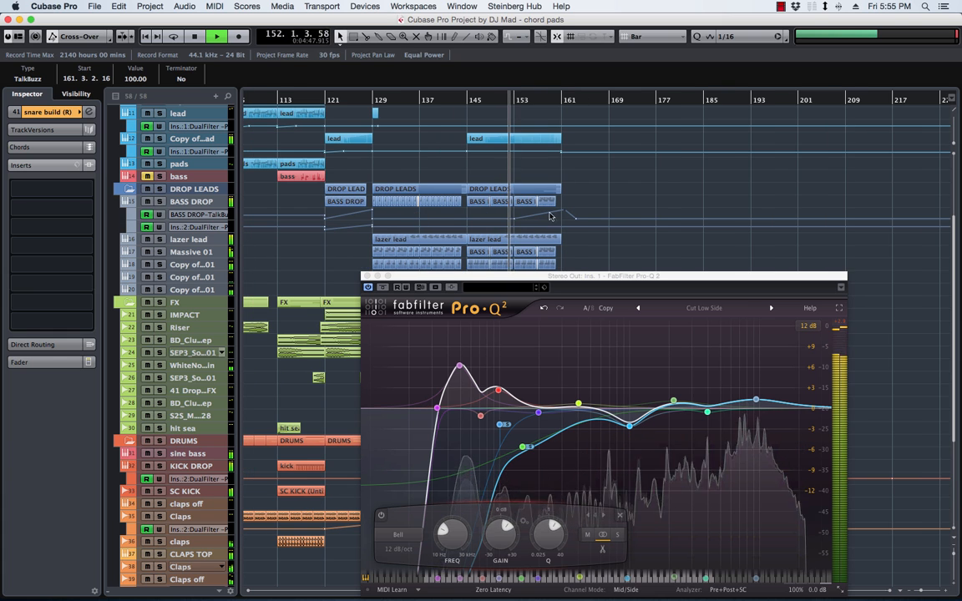
scroll(540, 215, "left", 5)
scroll(526, 219, "left", 10)
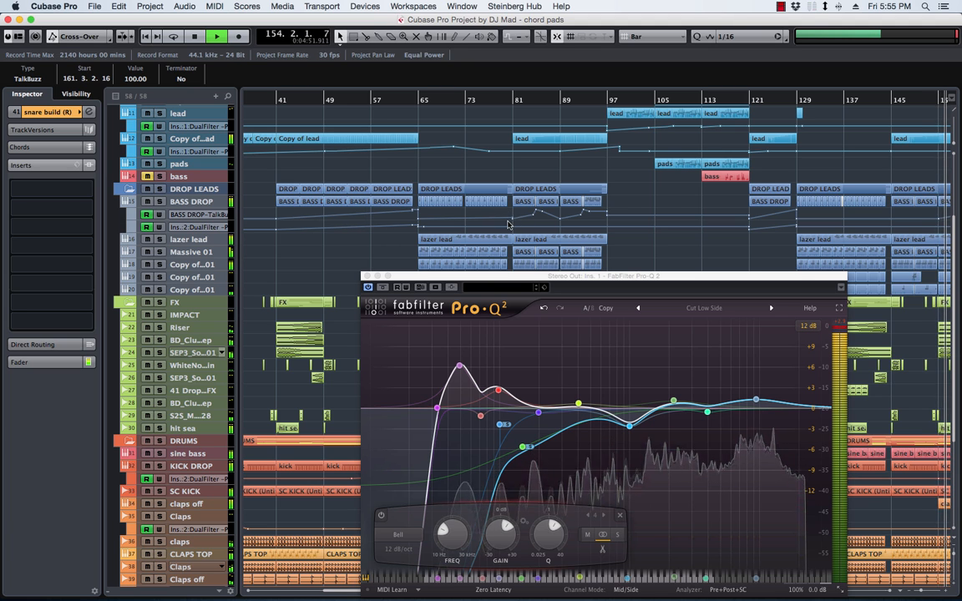
left_click_drag(508, 221, 630, 211)
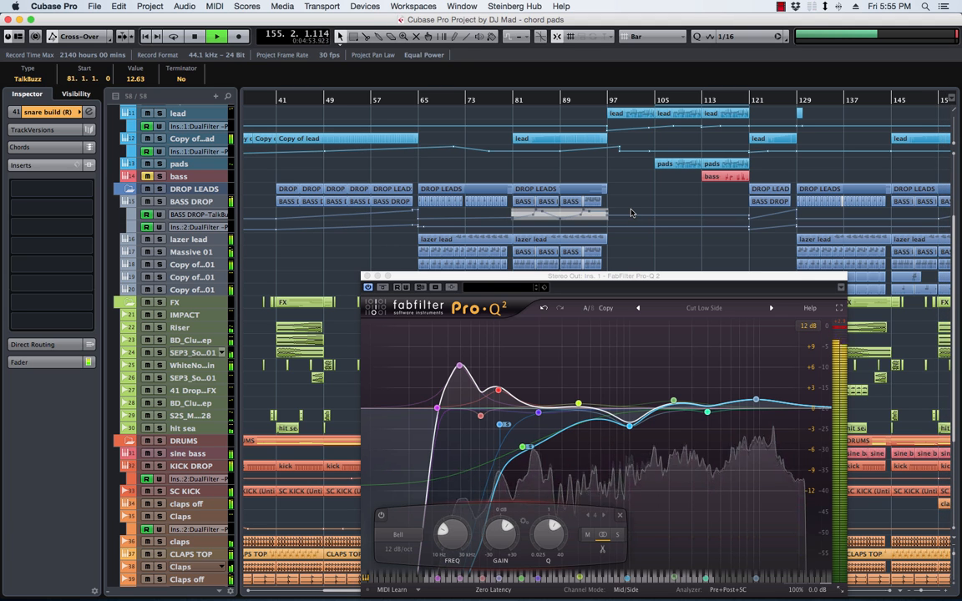
key("Delete")
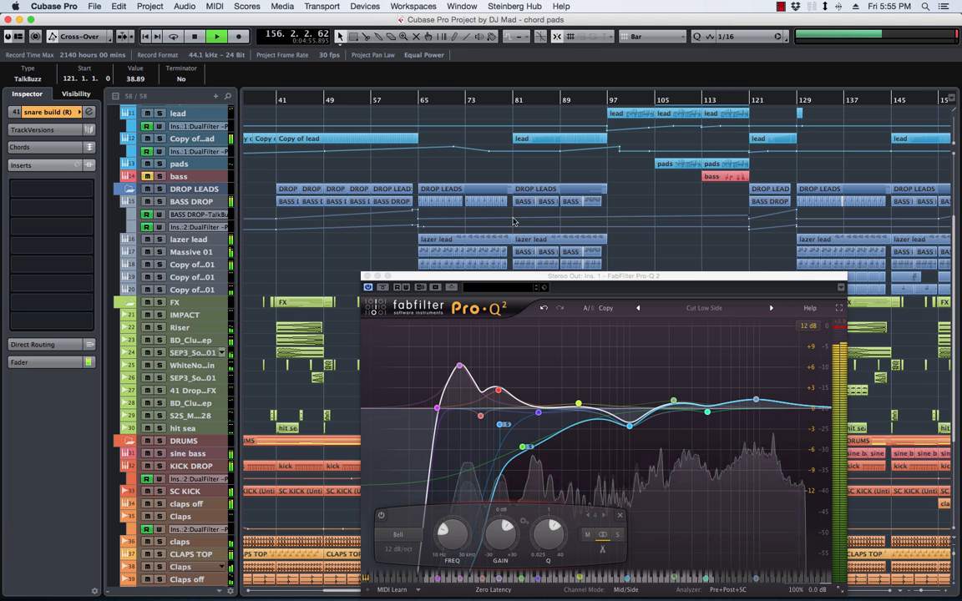
Step: Redraw the first drop's TalkBuzz ramp to peak at 100 just before bar 97 and fall back near bar 101, and stop playback
left_click_drag(514, 222, 513, 226)
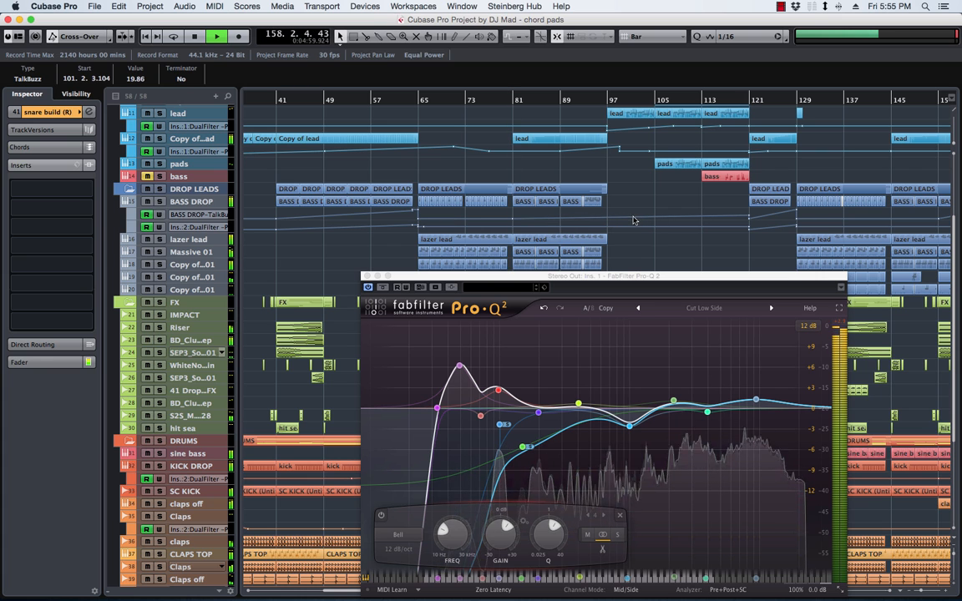
left_click_drag(633, 221, 607, 207)
scroll(662, 215, "right", 5)
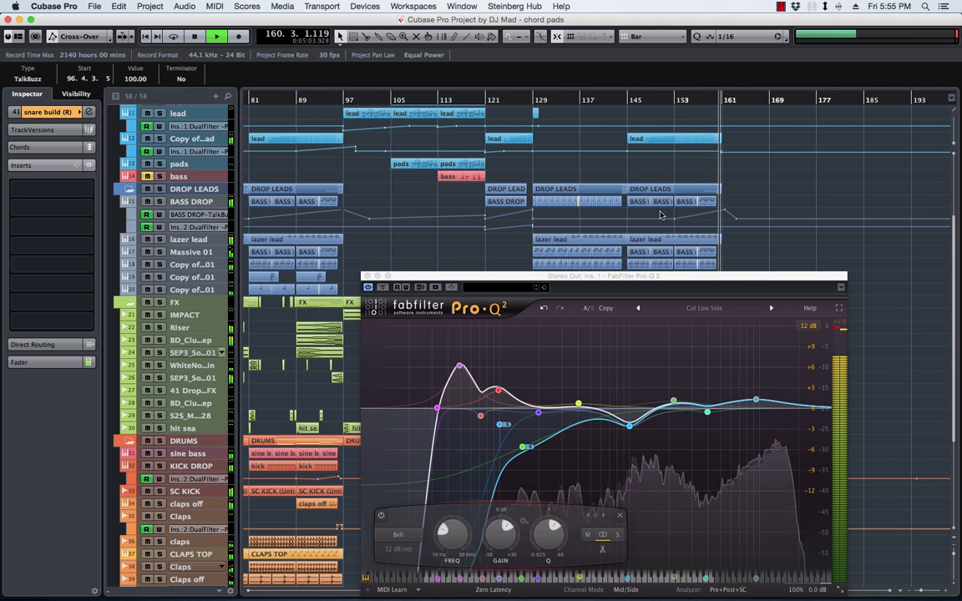
key("space")
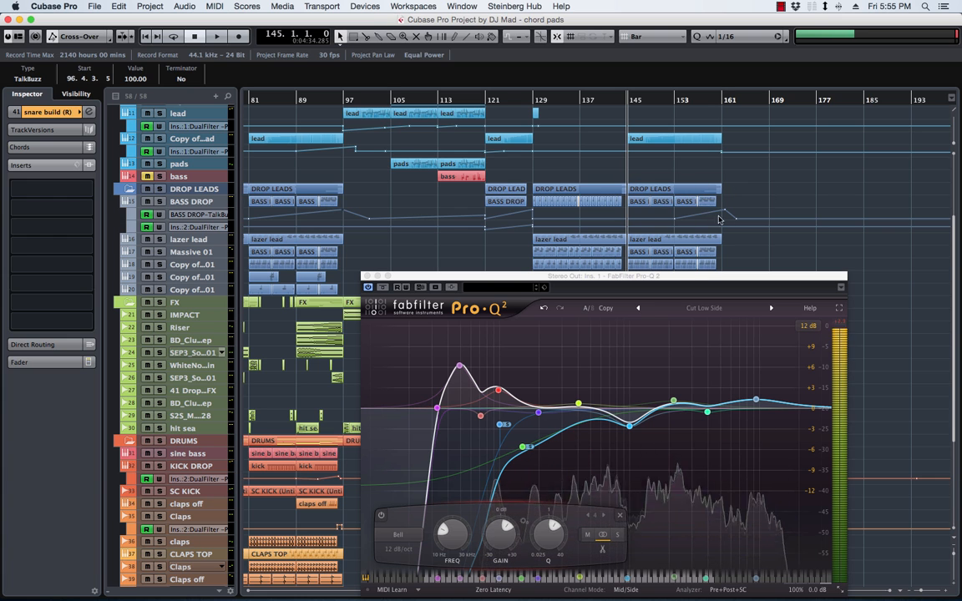
scroll(707, 217, "right", 2)
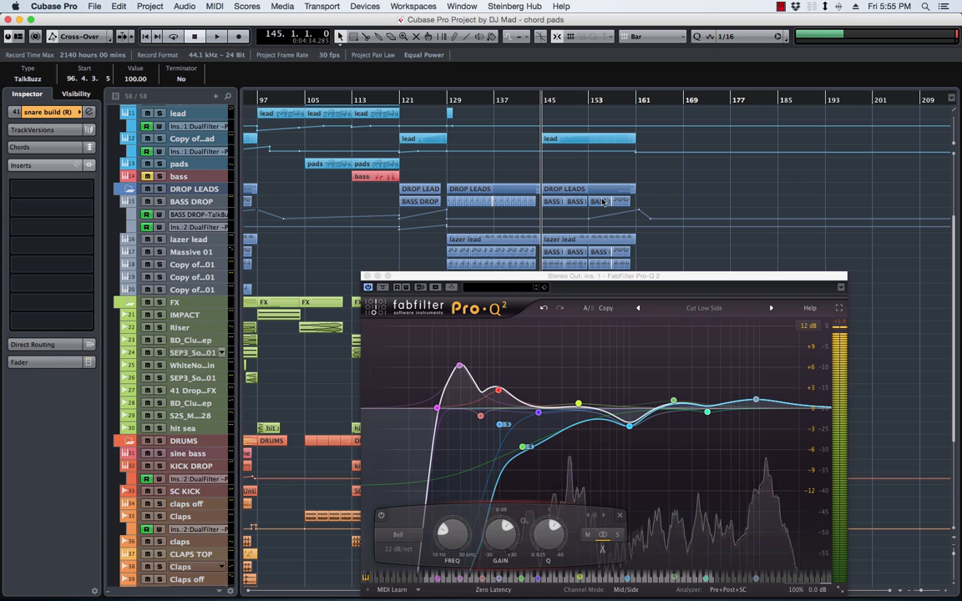
Step: Set the playback position to bar 129, reopen Magic AB, and arrange it with Pro-Q 2 and the Vengeance spectrum analyser so all three are visible
double_click(447, 102)
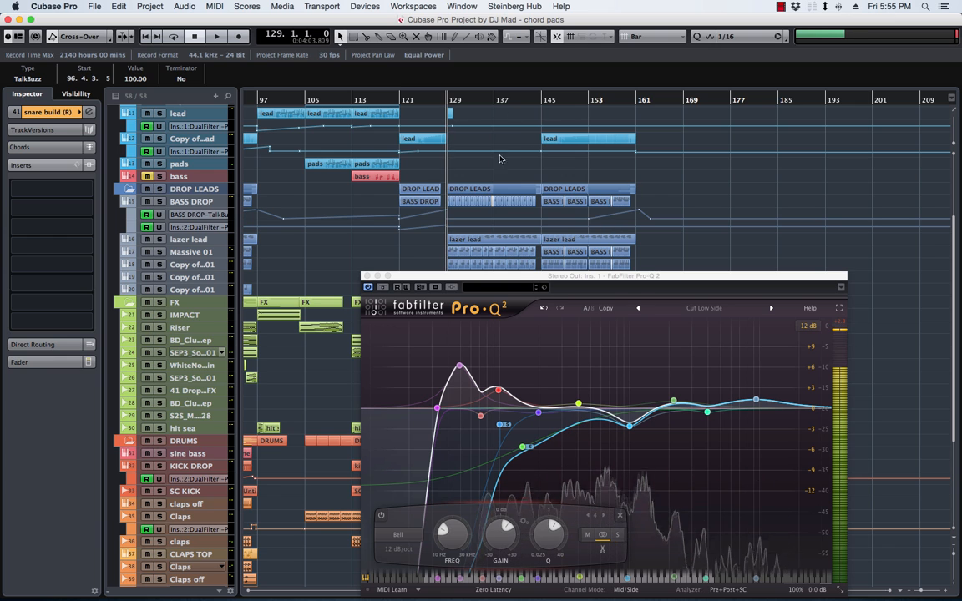
left_click_drag(540, 277, 409, 167)
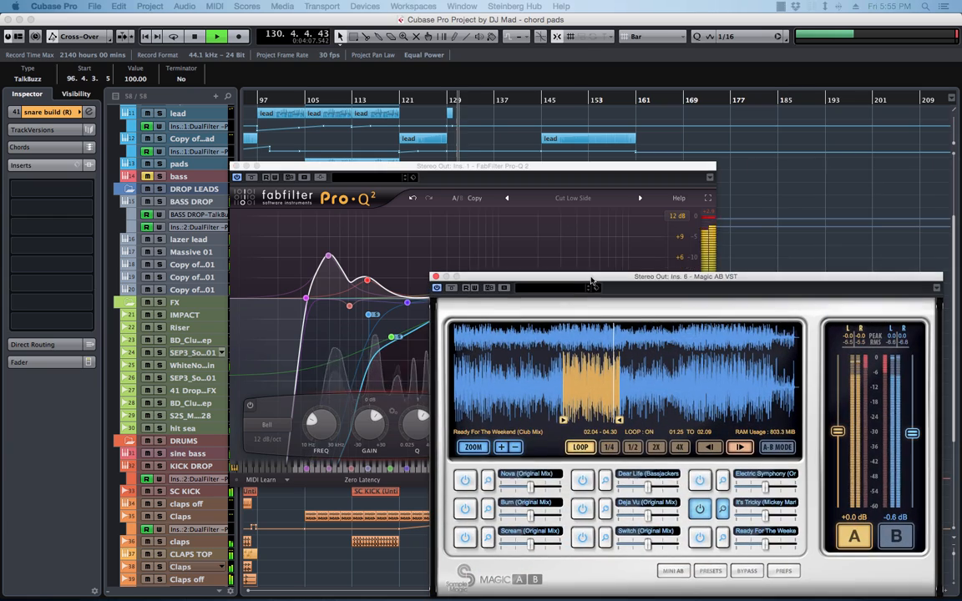
left_click_drag(588, 168, 486, 111)
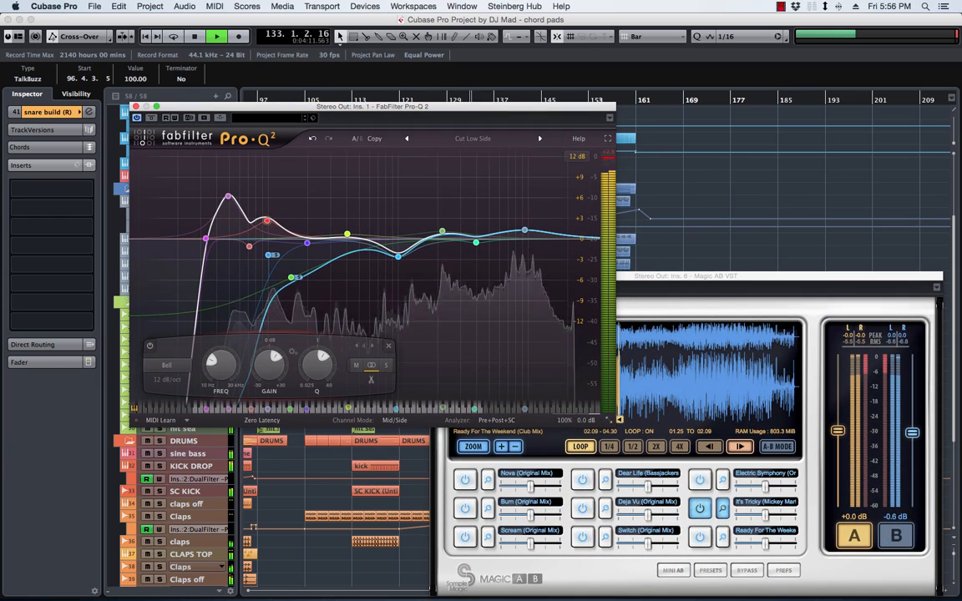
left_click_drag(664, 257, 446, 214)
left_click_drag(754, 280, 737, 85)
left_click_drag(371, 222, 363, 278)
left_click_drag(538, 86, 513, 22)
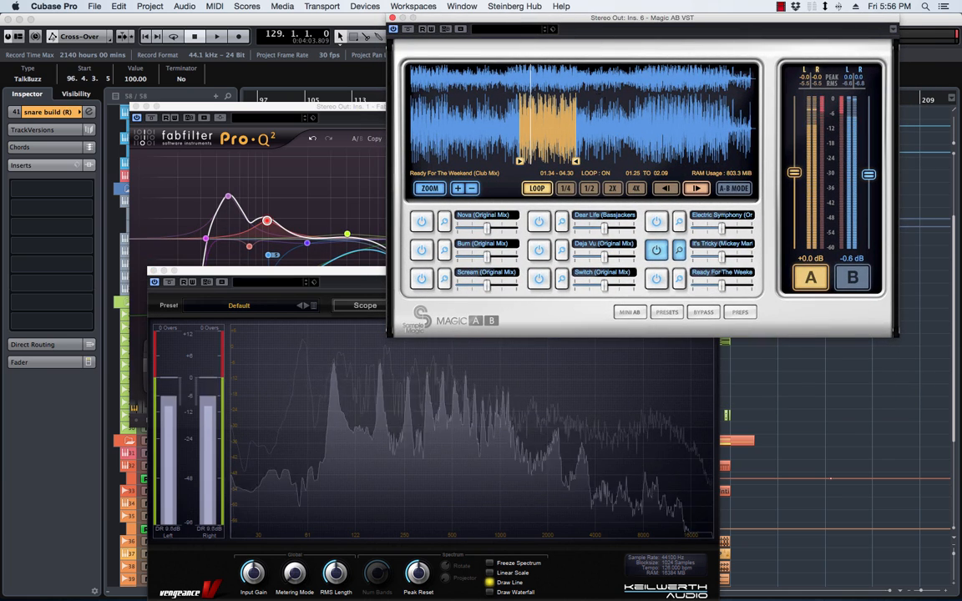
Step: Play from bar 129 and compare the mix with the Magic AB reference track, checking the low end on the spectrum analyser
key("space")
left_click(852, 280)
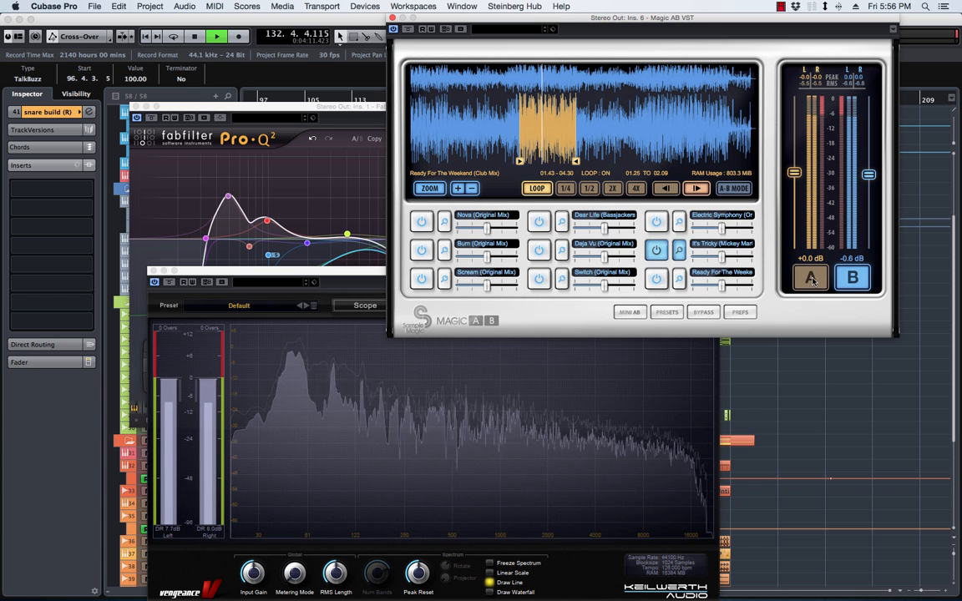
left_click(811, 279)
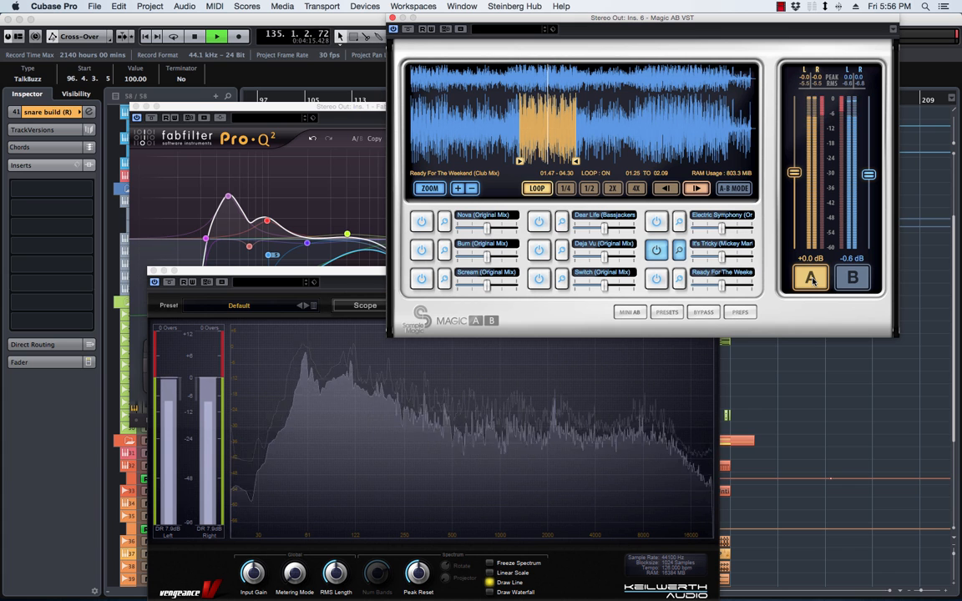
key("space")
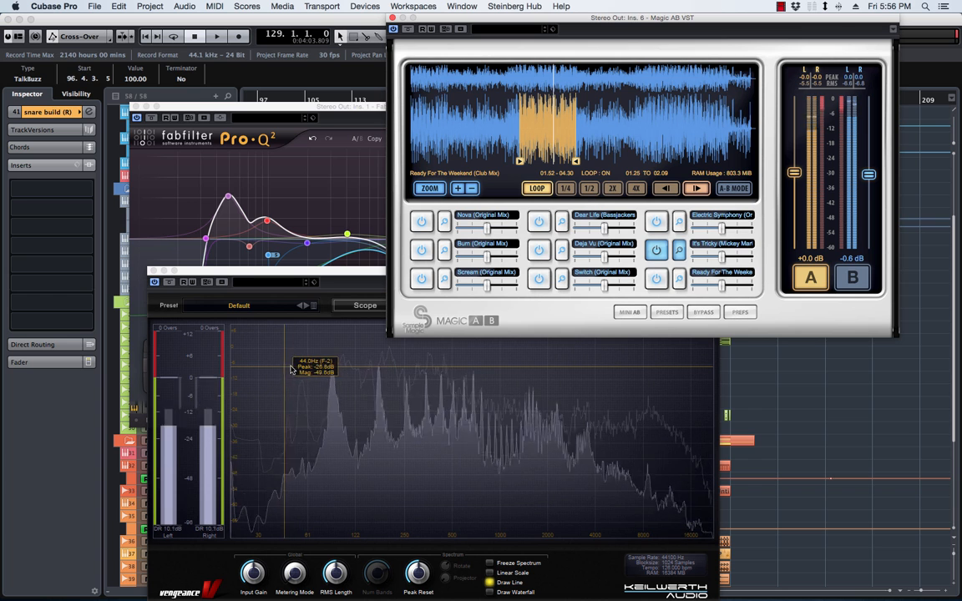
key("space")
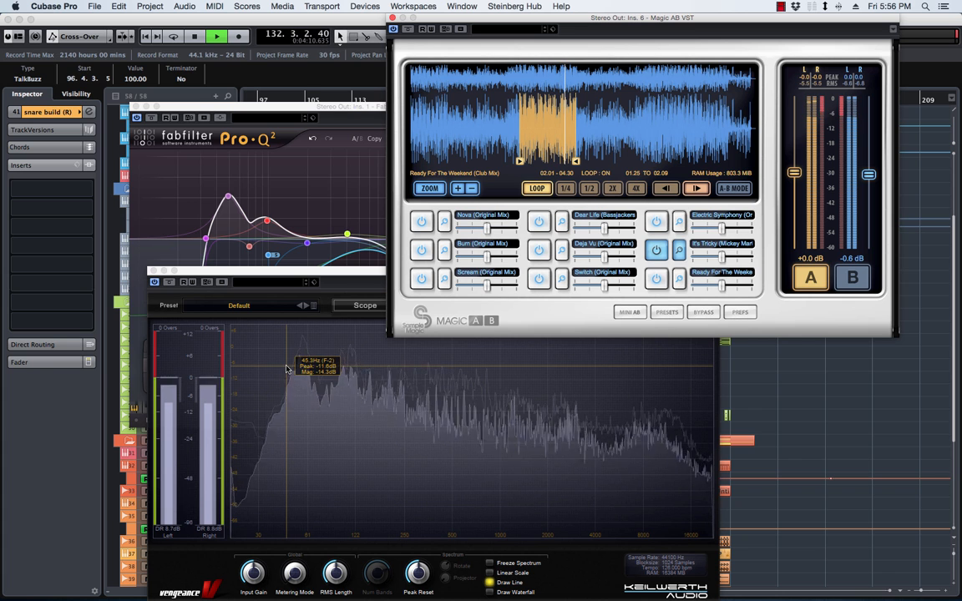
left_click(855, 281)
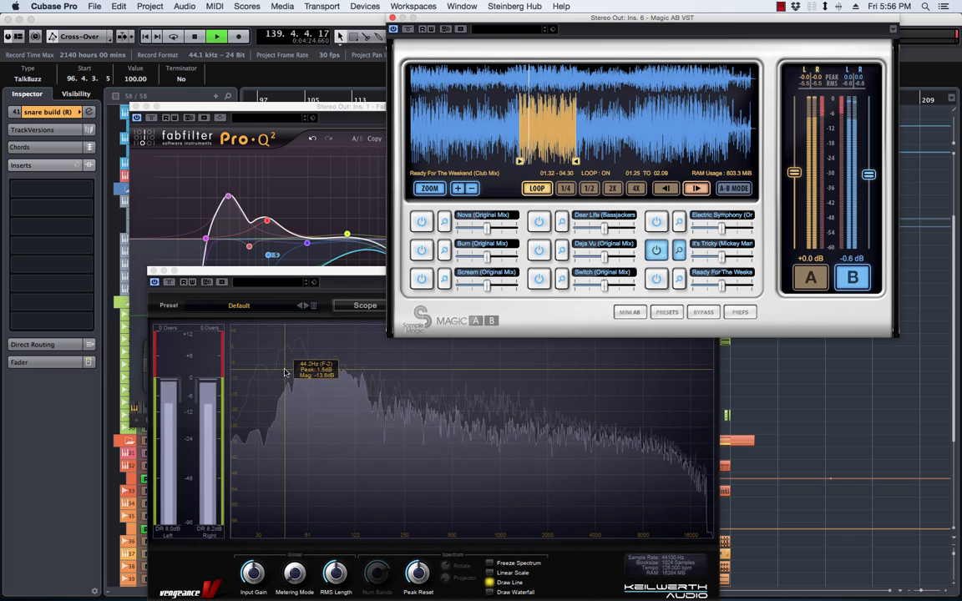
left_click(810, 278)
key("space")
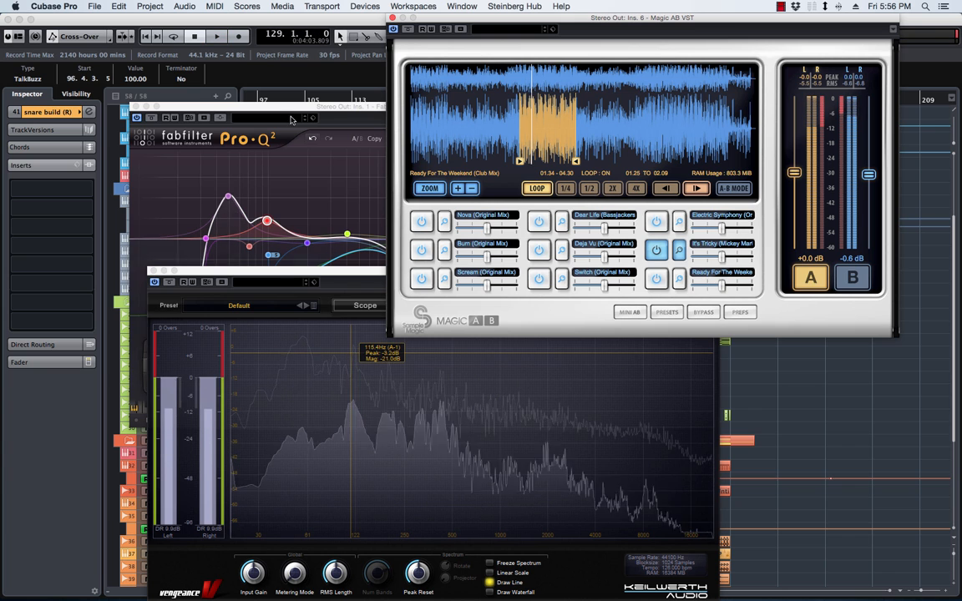
Step: Retune the 49 Hz bell band in Pro-Q 2 to about 47.8 Hz and raise its gain to +7.34 dB during playback
left_click(291, 119)
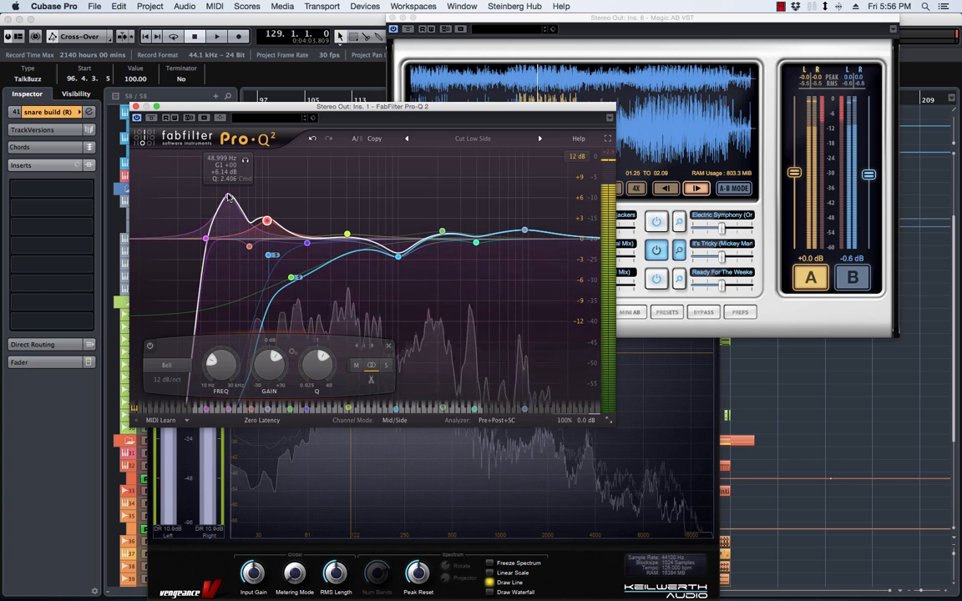
left_click(227, 198)
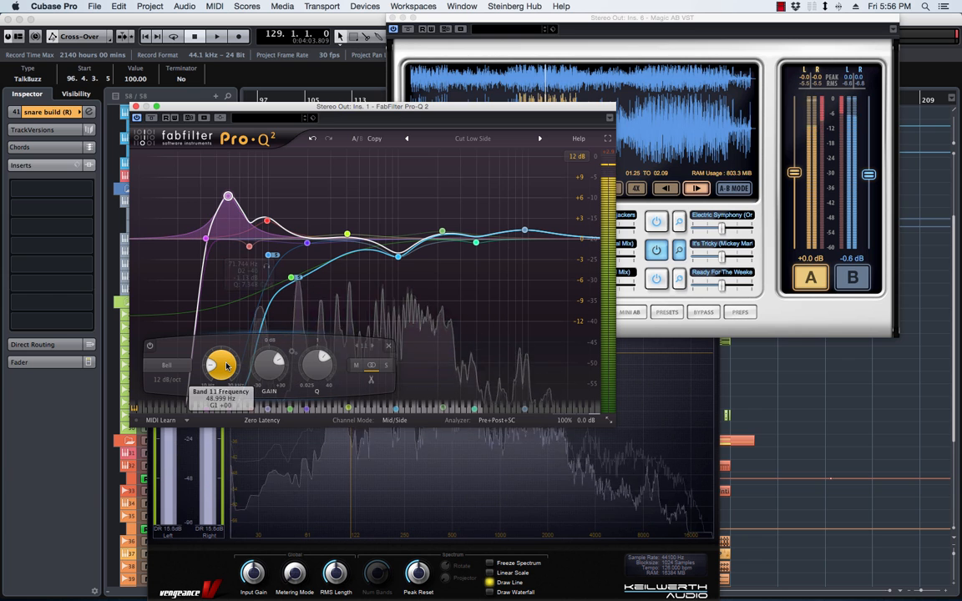
scroll(225, 366, "down", 3)
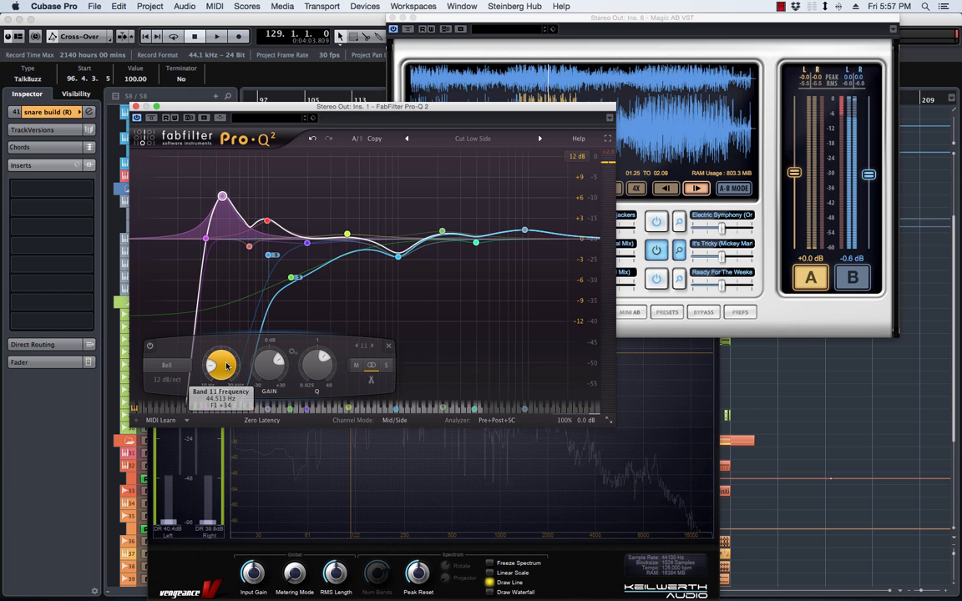
scroll(226, 365, "up", 3)
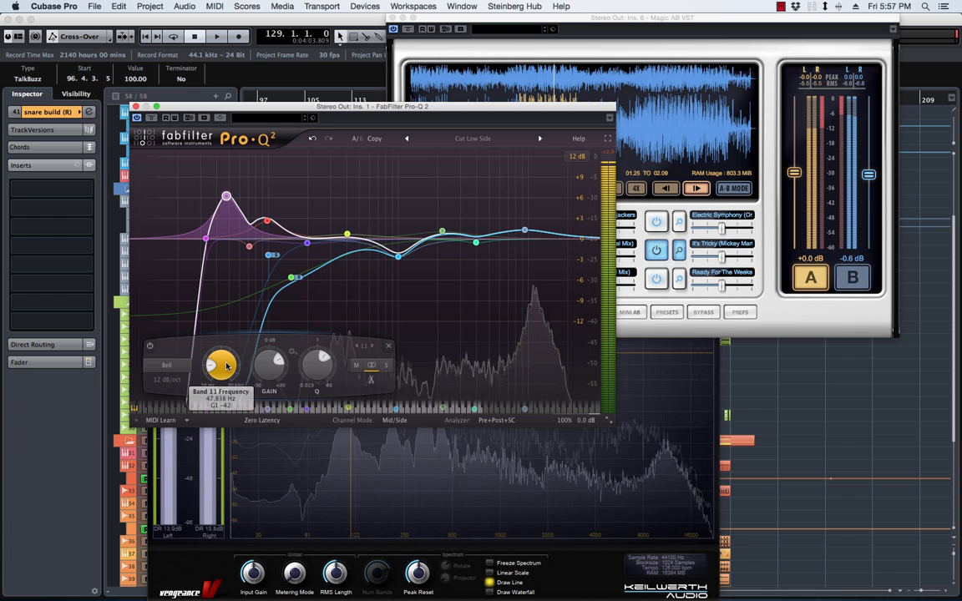
key("space")
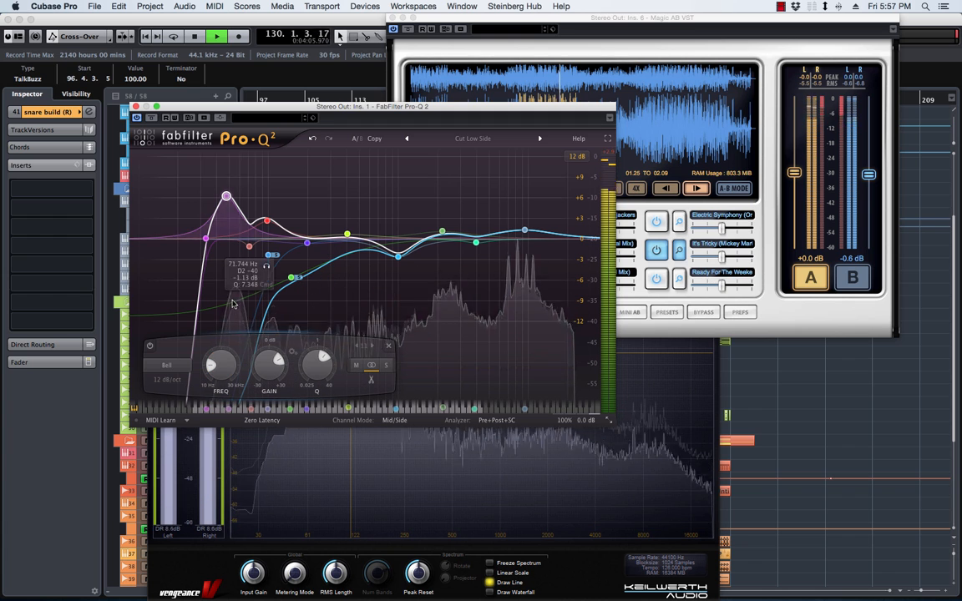
scroll(278, 365, "up", 5)
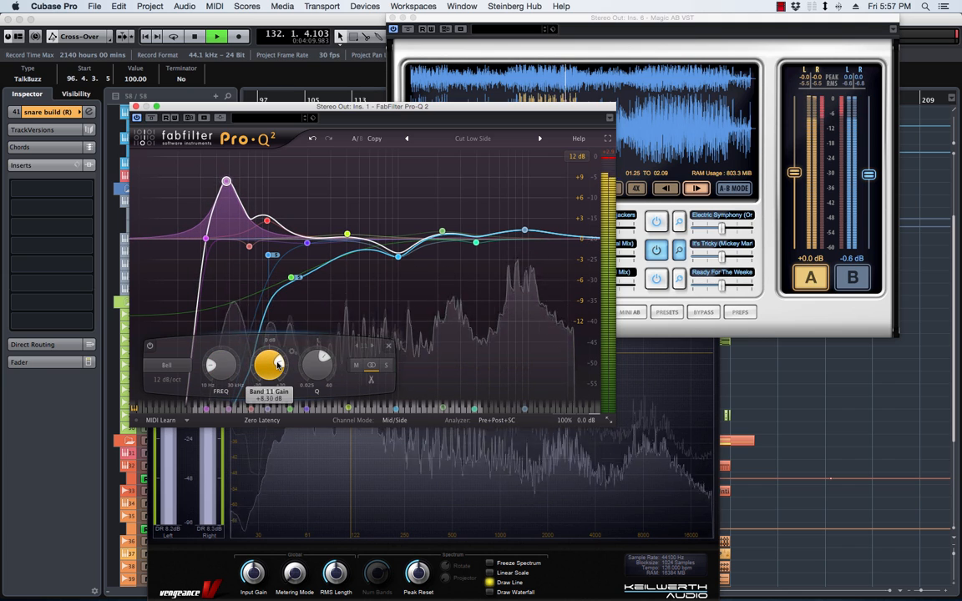
scroll(278, 365, "down", 2)
scroll(278, 365, "down", 1)
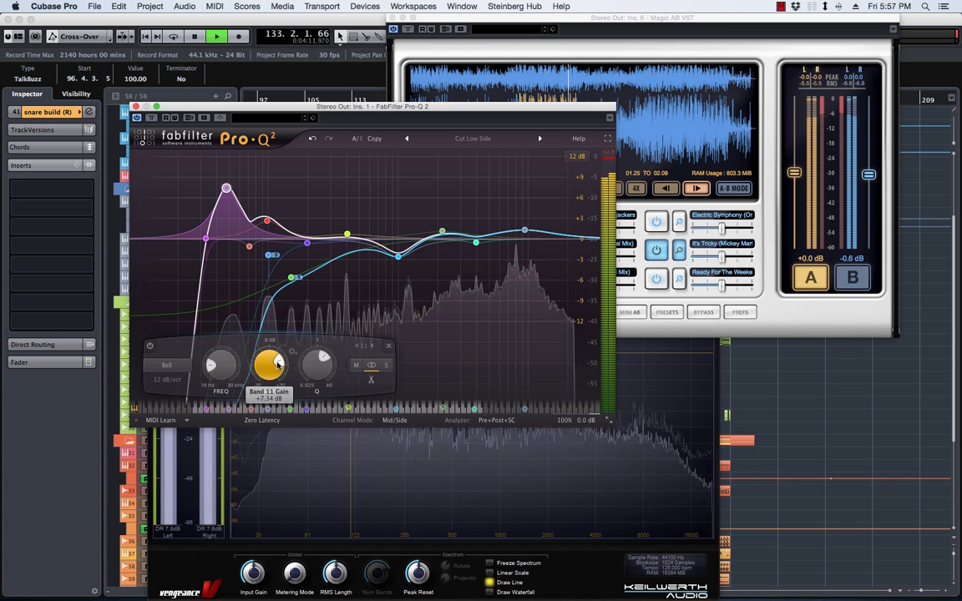
Step: After a brief comparison with the reference, nudge the sub bell band's frequency lower and reduce its gain to slightly above +6 dB
left_click(849, 280)
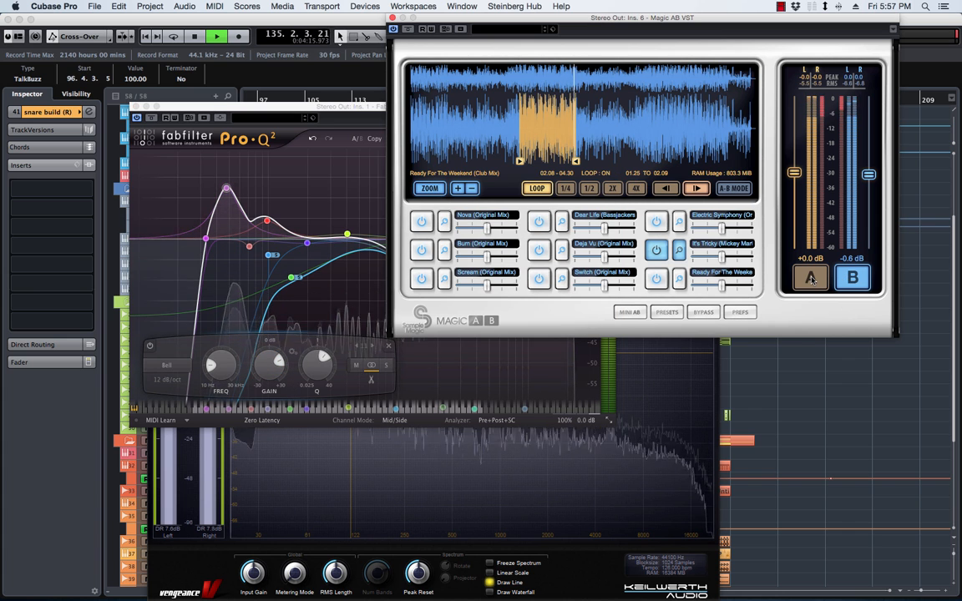
left_click(809, 279)
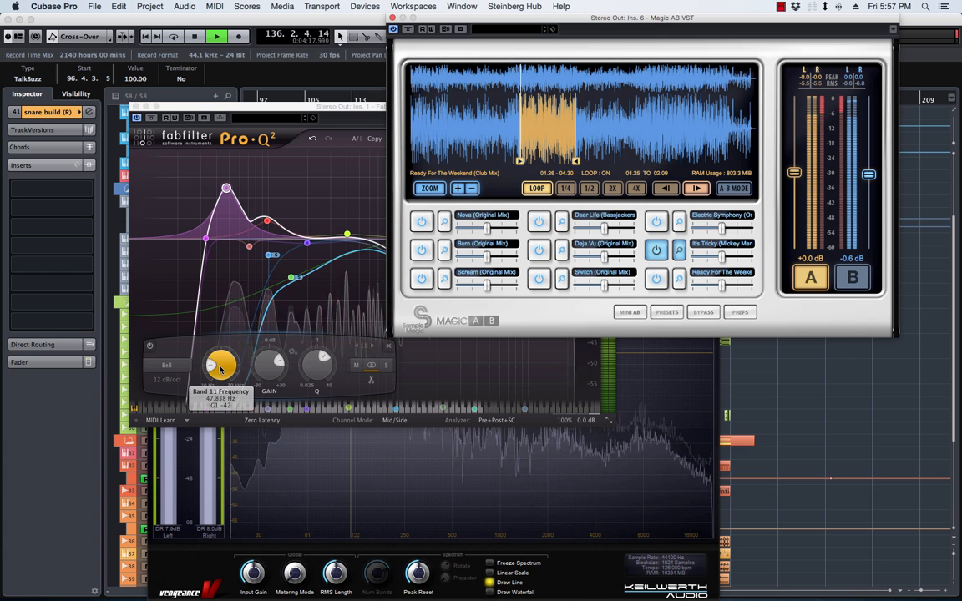
scroll(220, 369, "down", 1)
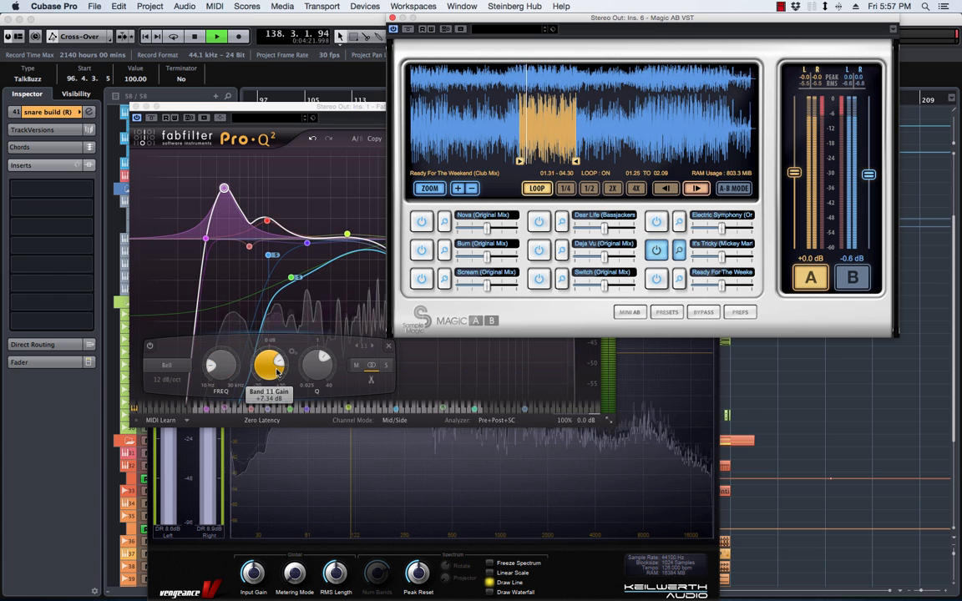
scroll(278, 372, "down", 3)
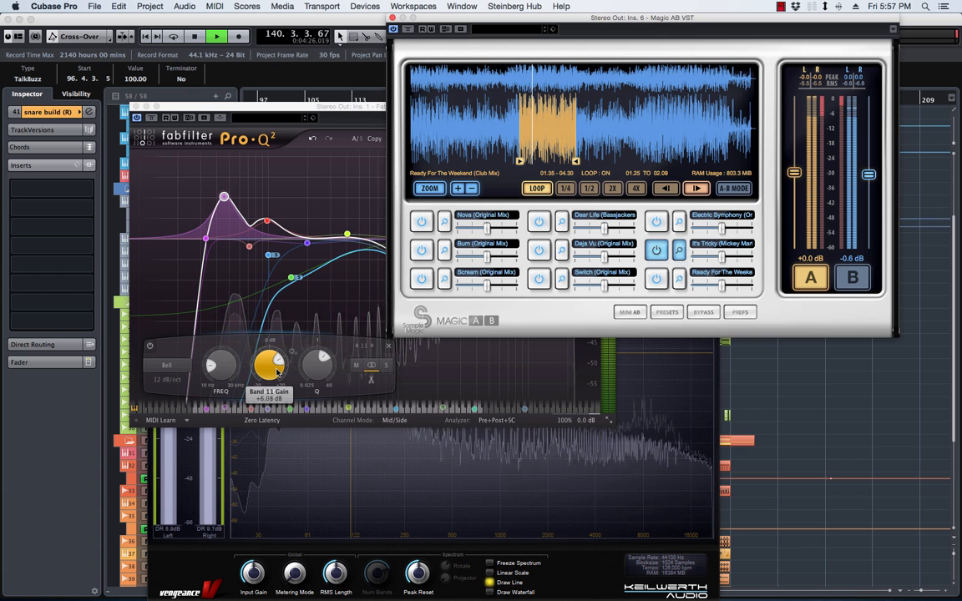
scroll(278, 372, "up", 2)
scroll(278, 373, "down", 1)
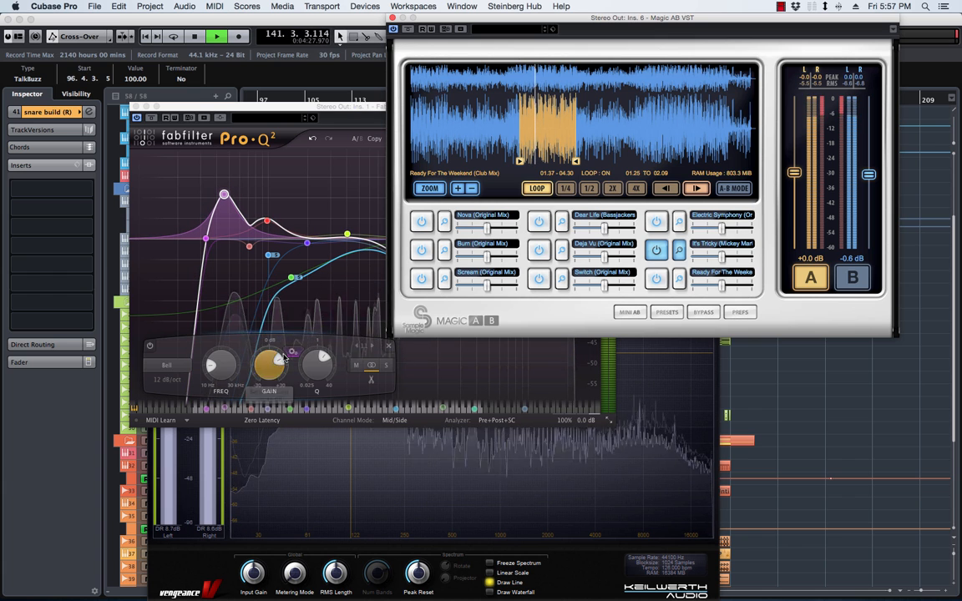
Step: Set the Pro-Q 2 low cut band's frequency to 30 Hz
left_click(206, 239)
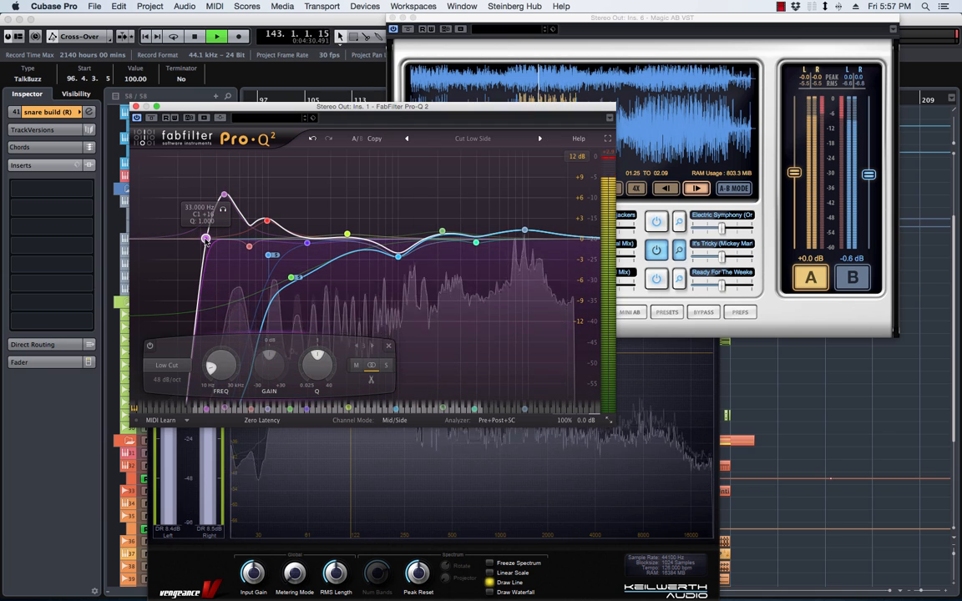
double_click(219, 375)
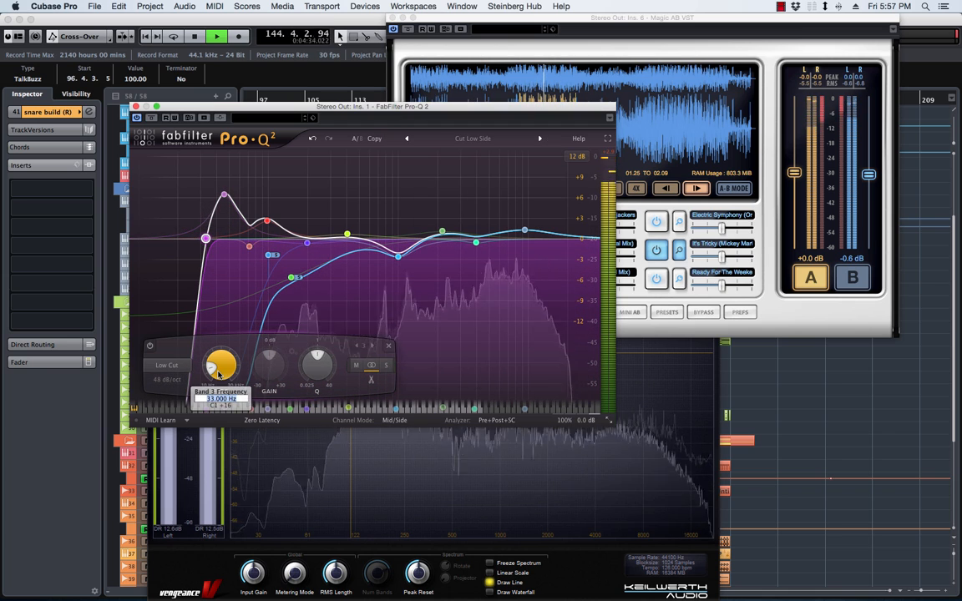
type("30")
key("Return")
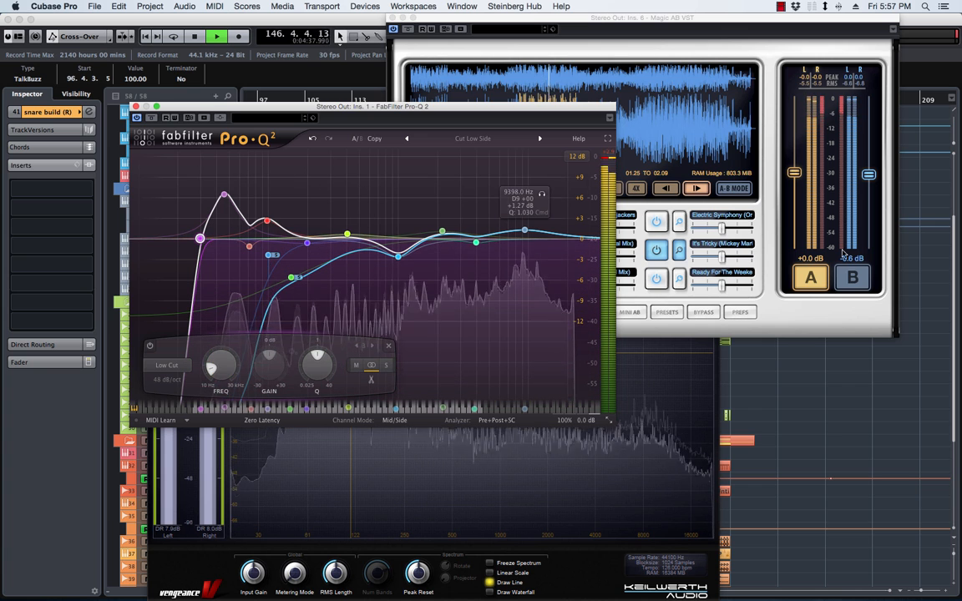
Step: Compare the adjusted mix with the reference track in Magic AB, returning to the mix and stopping playback
left_click(833, 283)
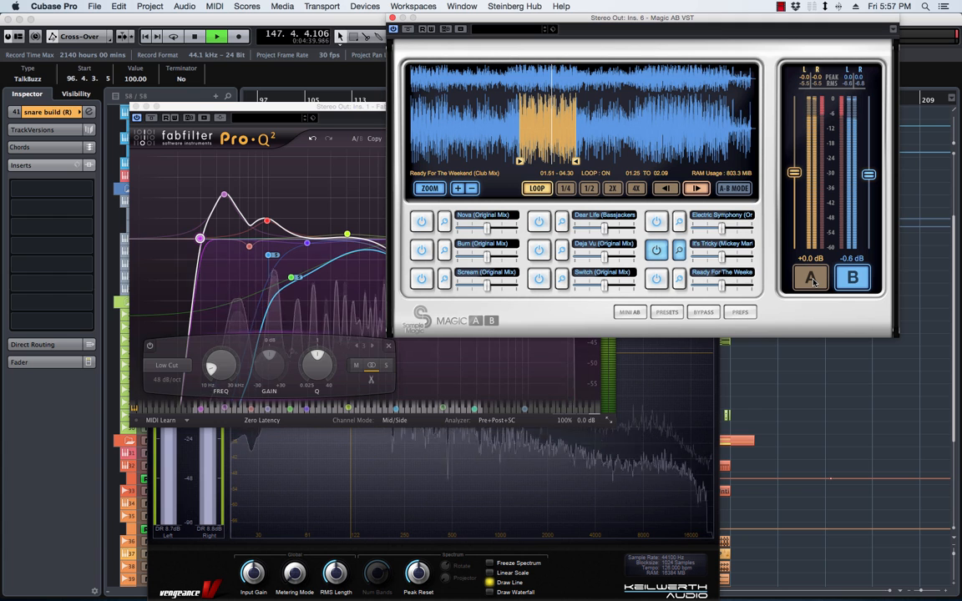
left_click(812, 280)
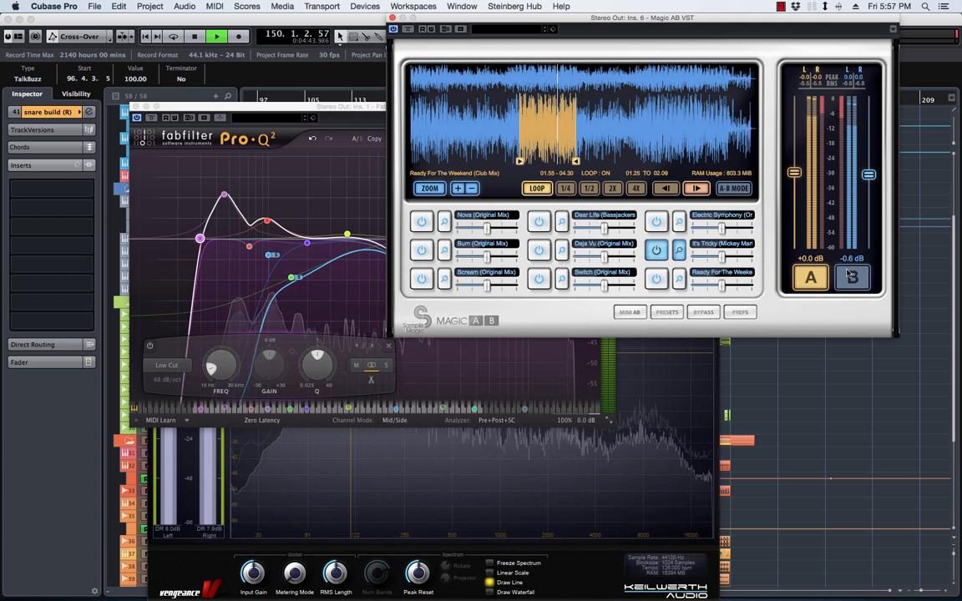
key("space")
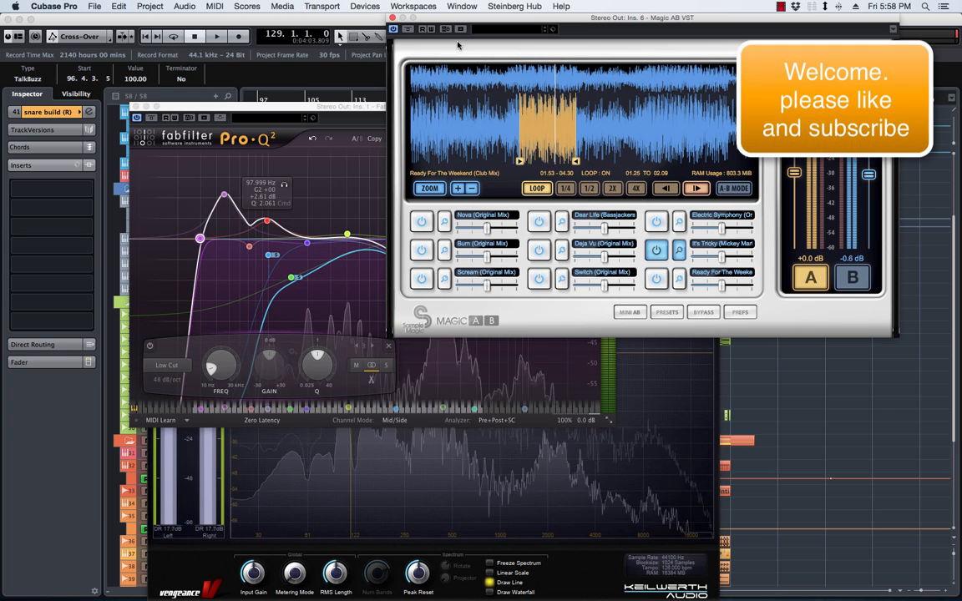
Step: Reposition the Magic AB and Pro-Q 2 windows slightly farther apart
left_click_drag(465, 18, 498, 35)
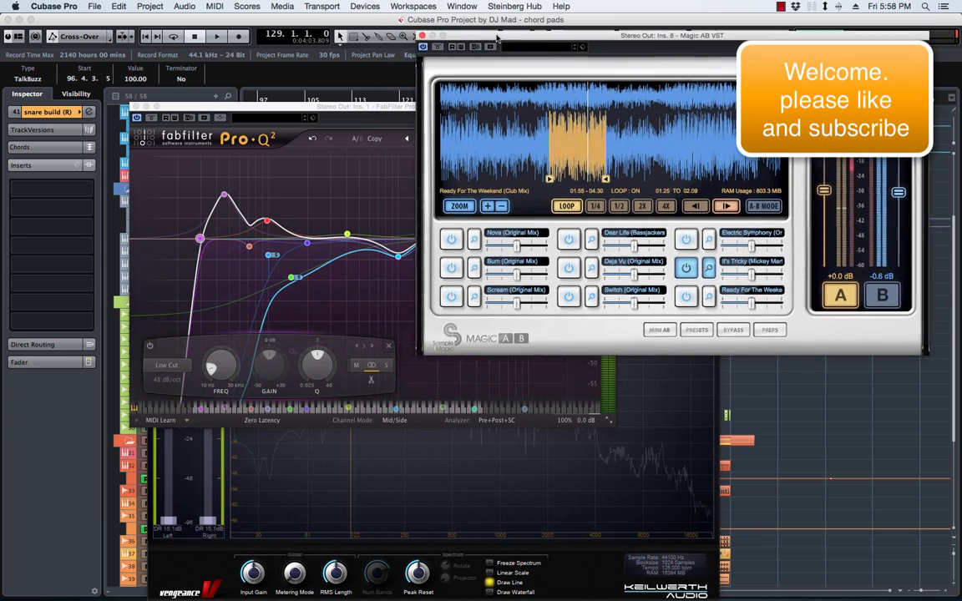
double_click(267, 221)
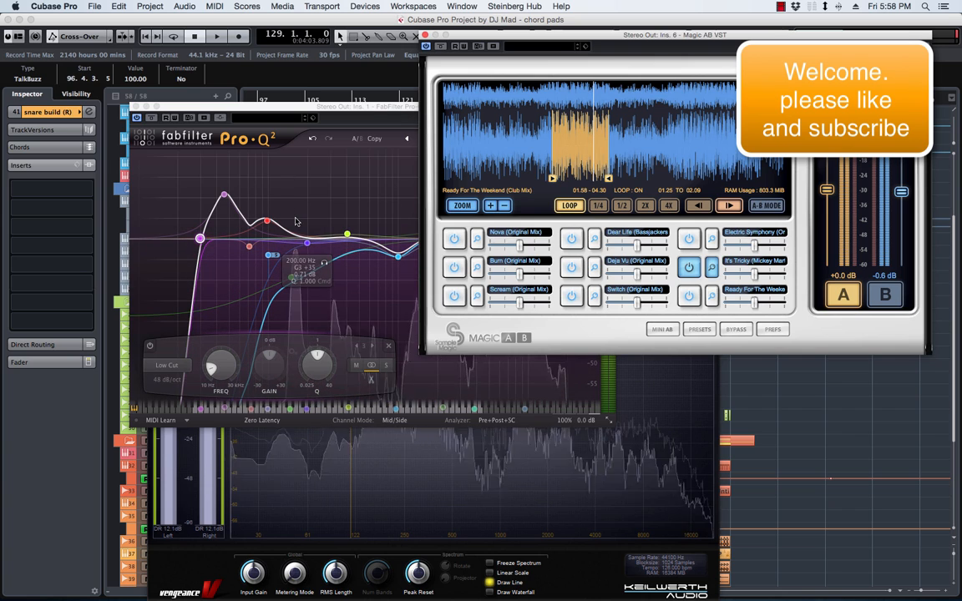
left_click_drag(344, 109, 322, 109)
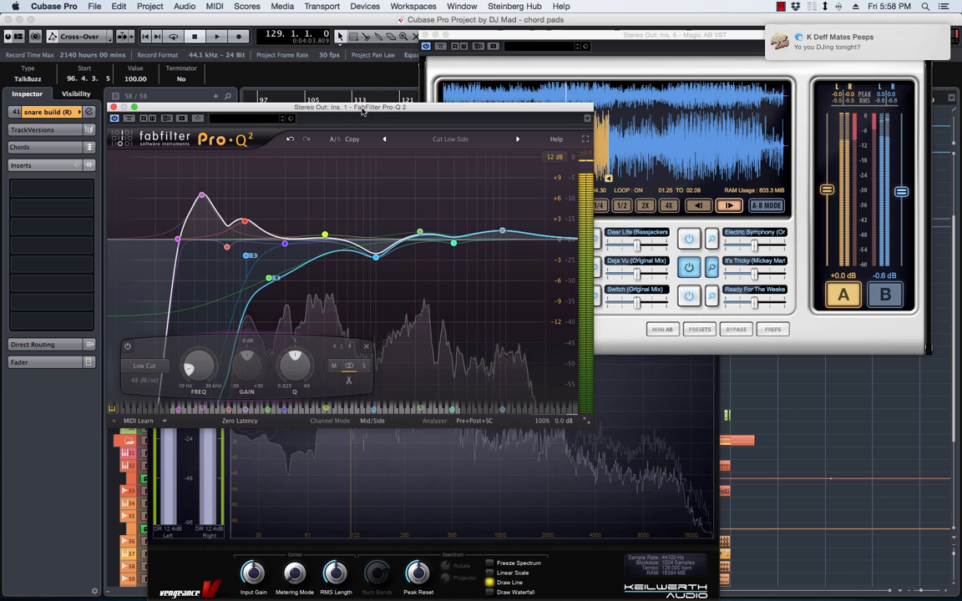
Step: Replay the mix from bar 129, bring Magic AB forward, and switch to the reference track to compare them
key("space")
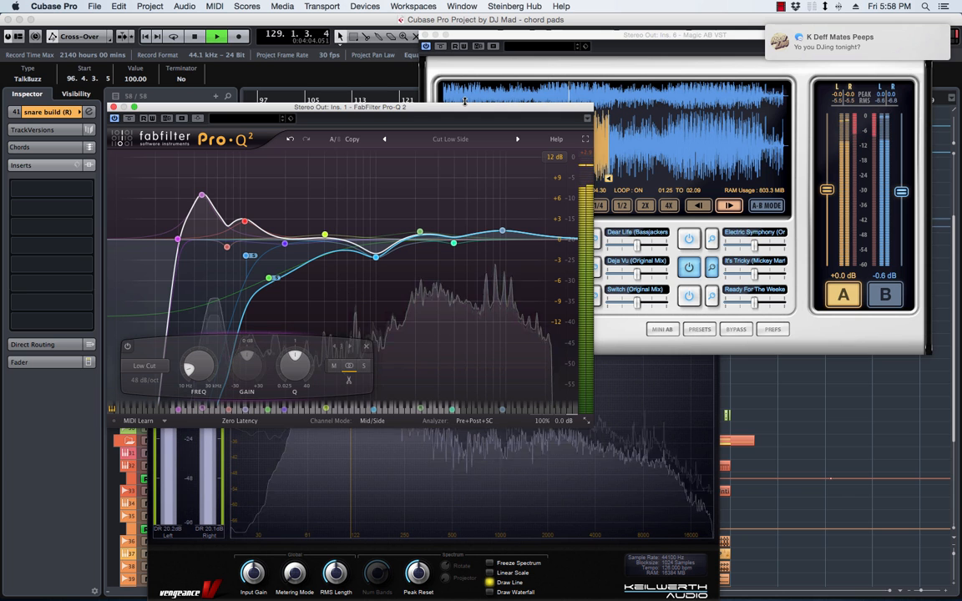
key("space")
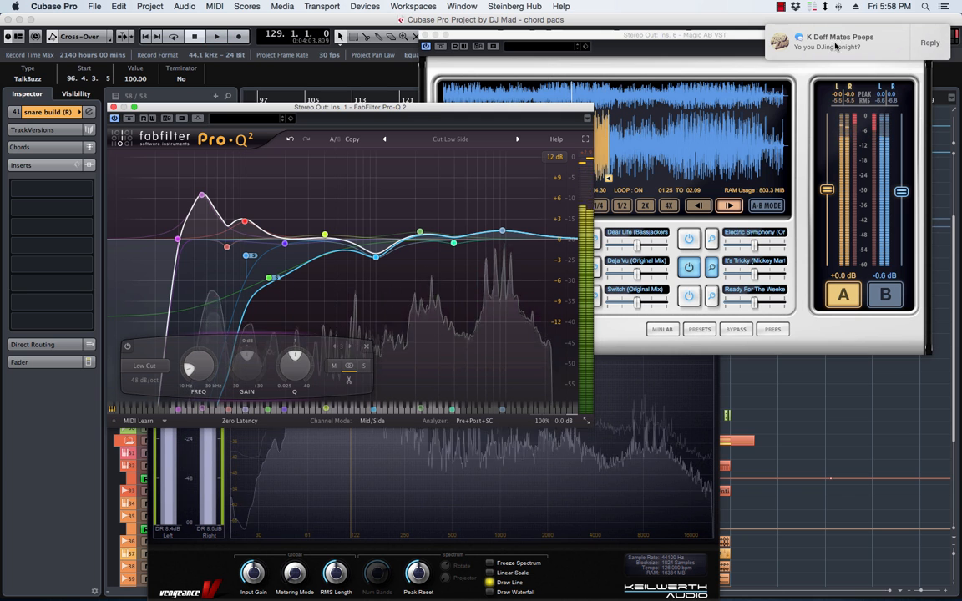
mouse_move(817, 47)
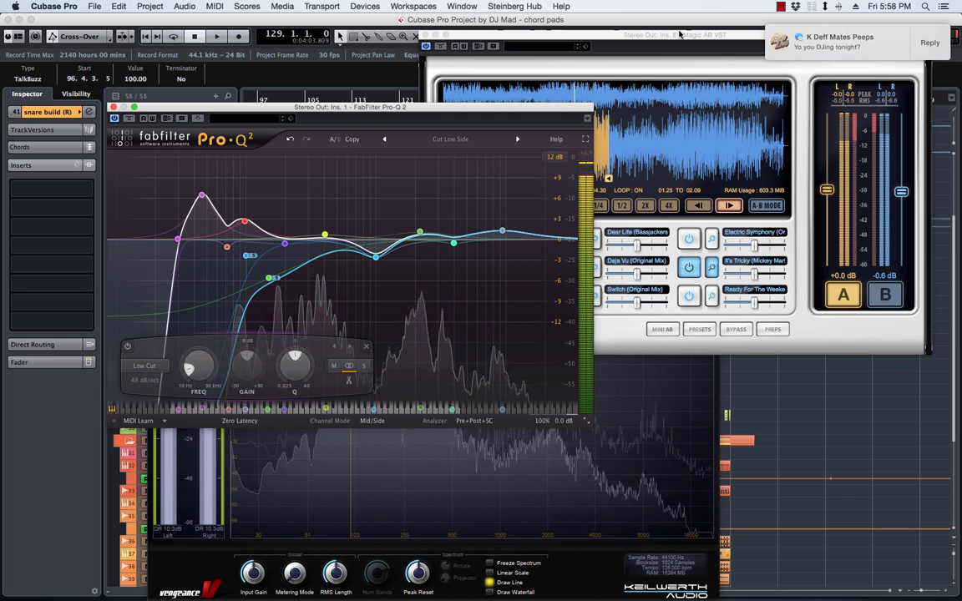
key("space")
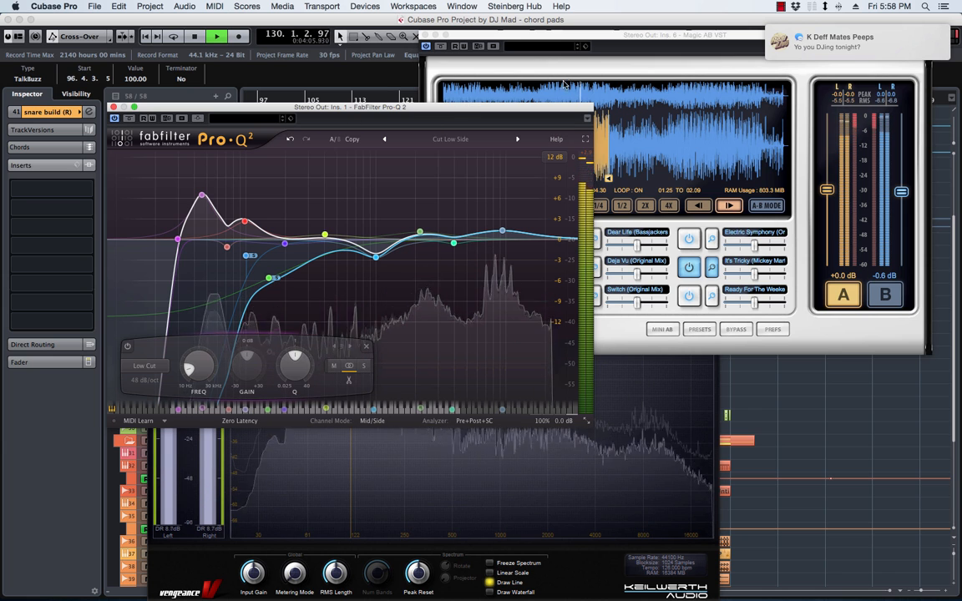
left_click(676, 36)
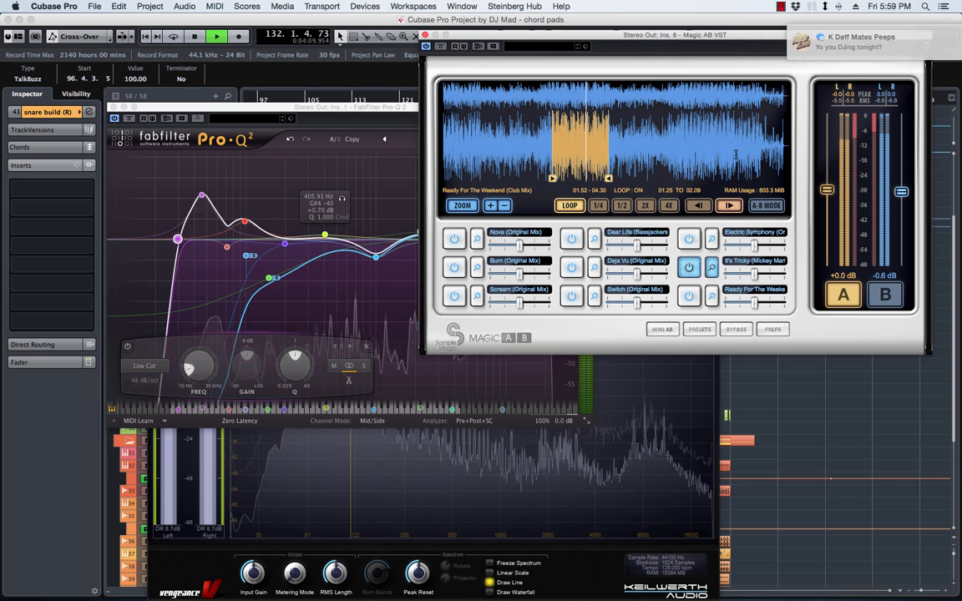
left_click(835, 297)
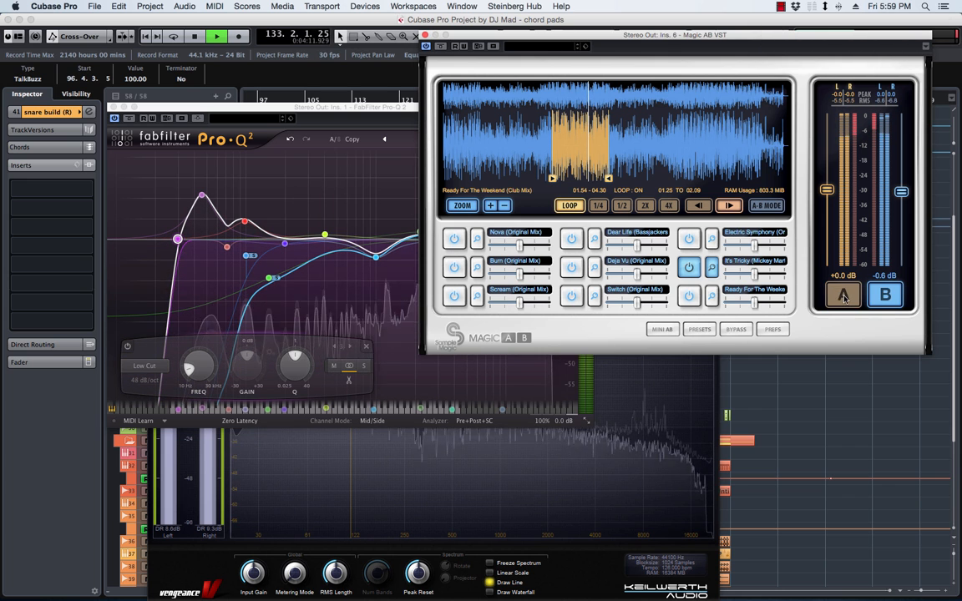
Step: Switch Magic AB to channel A to hear the mix, dismiss its window and stop playback
left_click(843, 297)
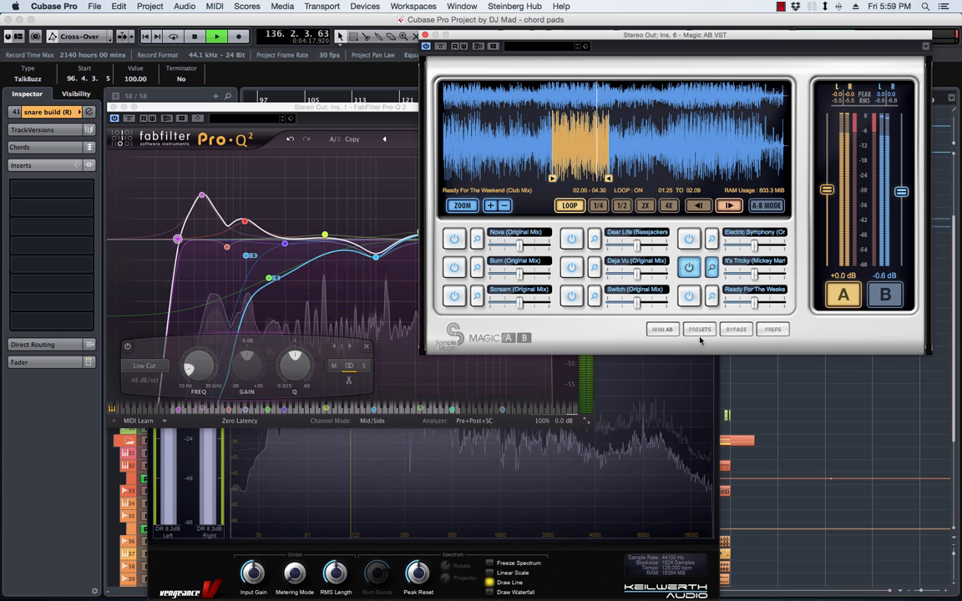
double_click(599, 34)
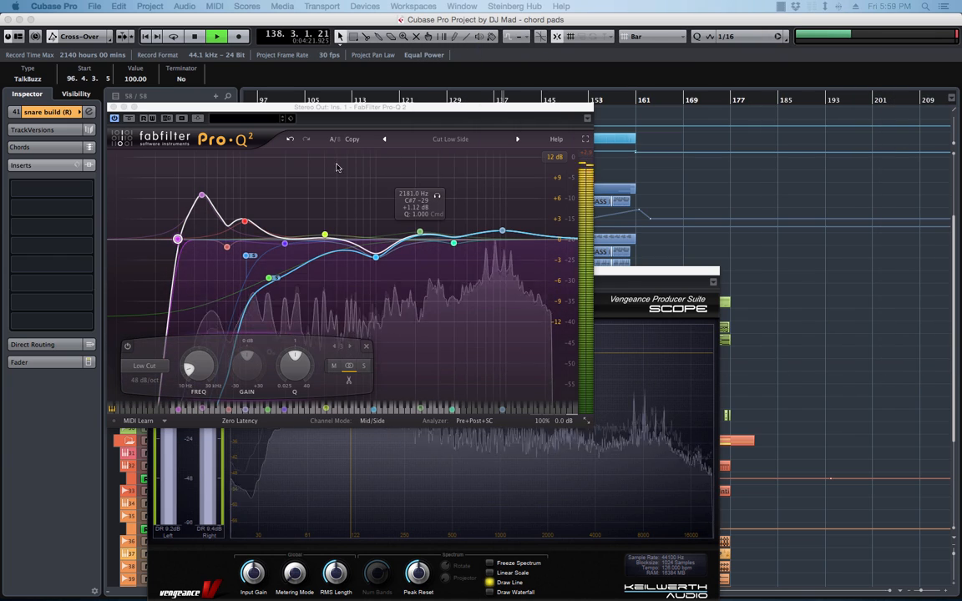
key("space")
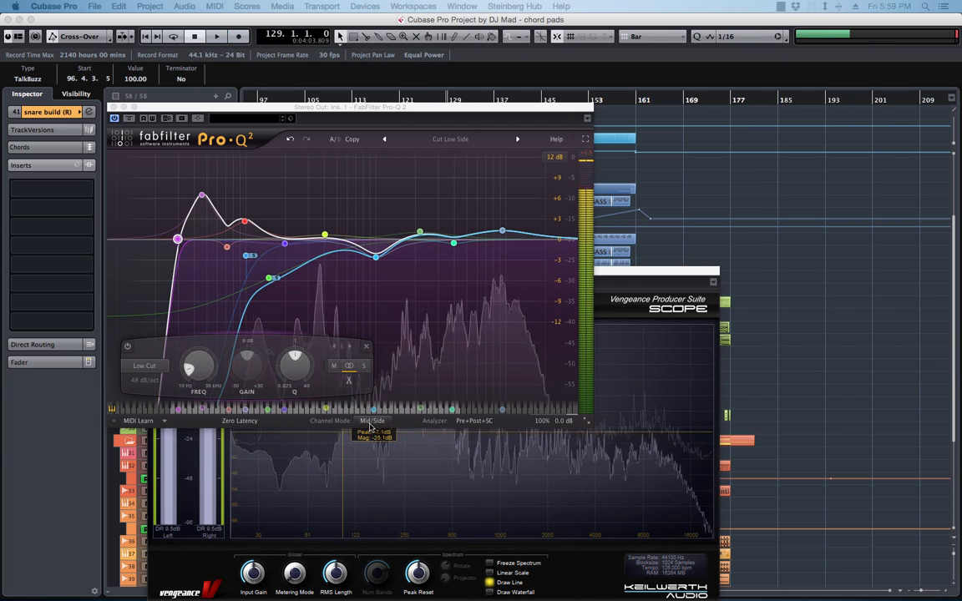
Step: Try the Linear Phase processing mode in Pro-Q 2 and switch back to Zero Latency
left_click(372, 420)
left_click(275, 427)
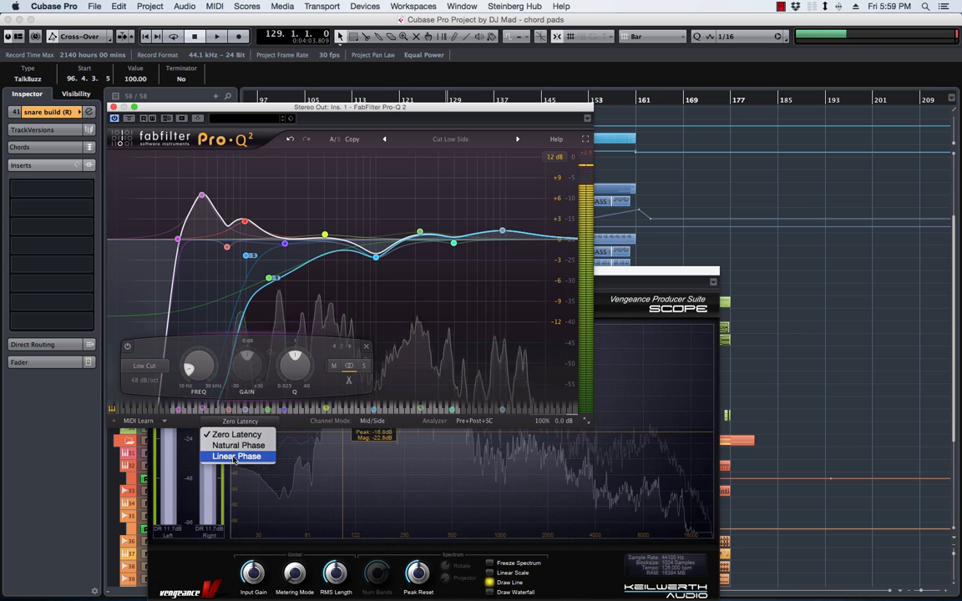
left_click(236, 457)
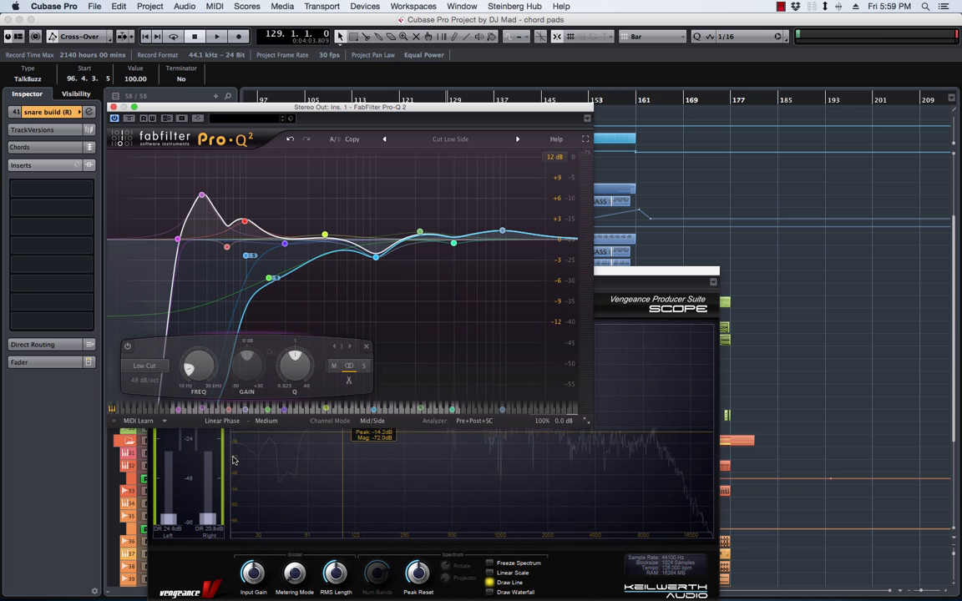
left_click(222, 421)
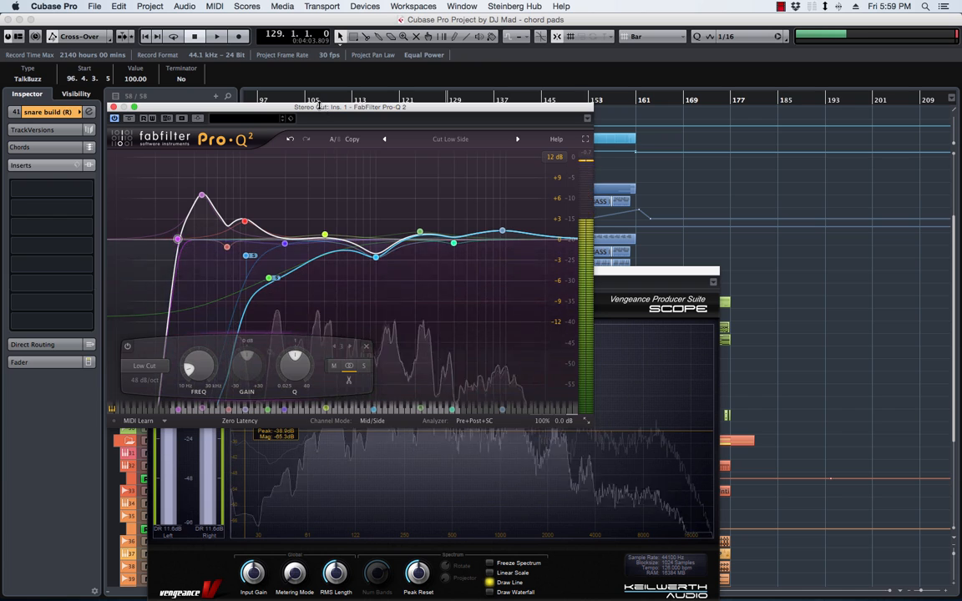
Step: Close the Pro-Q 2 window, switch VPS Scope to its Scope view and move it clear of the arrangement
left_click(113, 107)
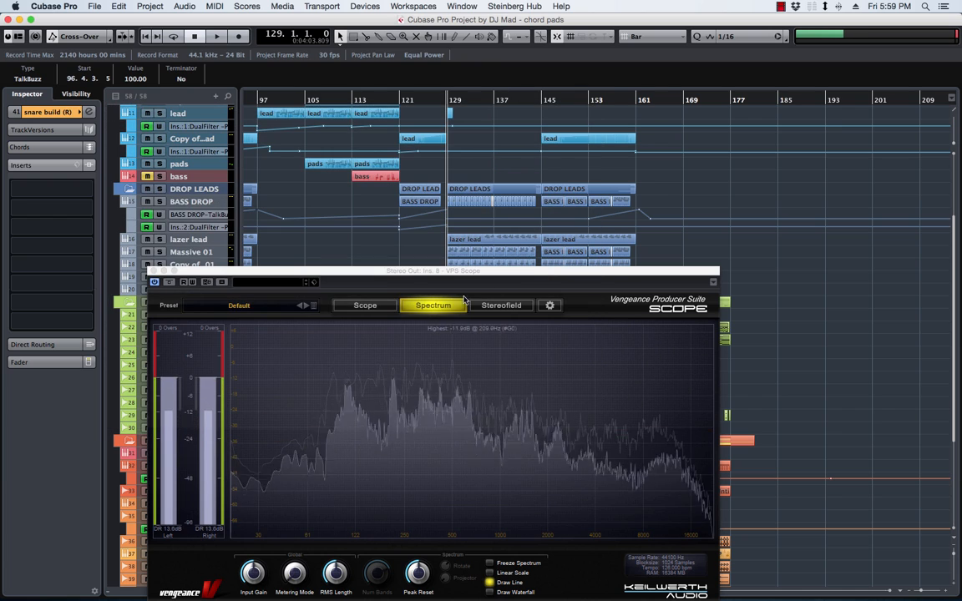
left_click_drag(387, 272, 424, 197)
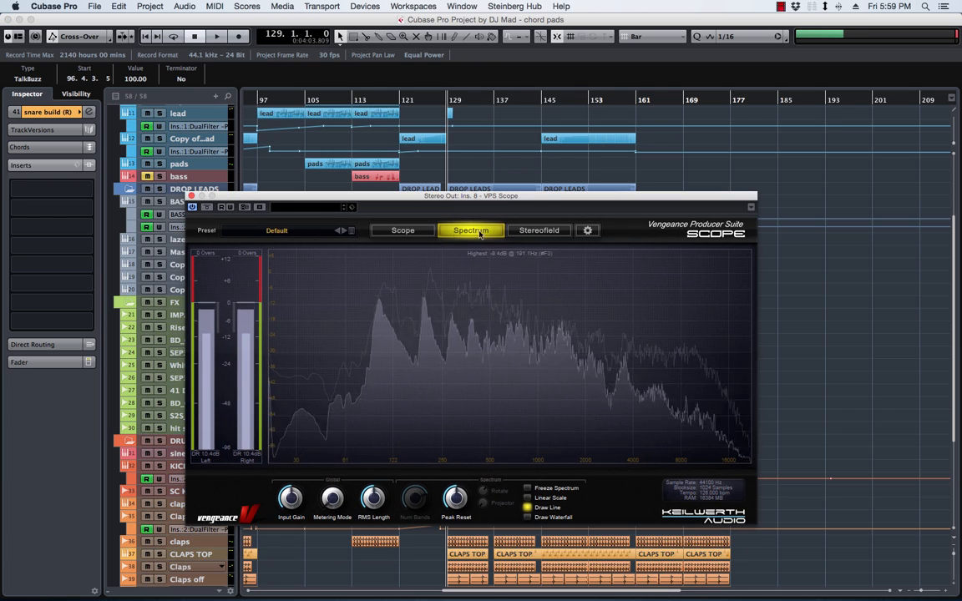
left_click(403, 231)
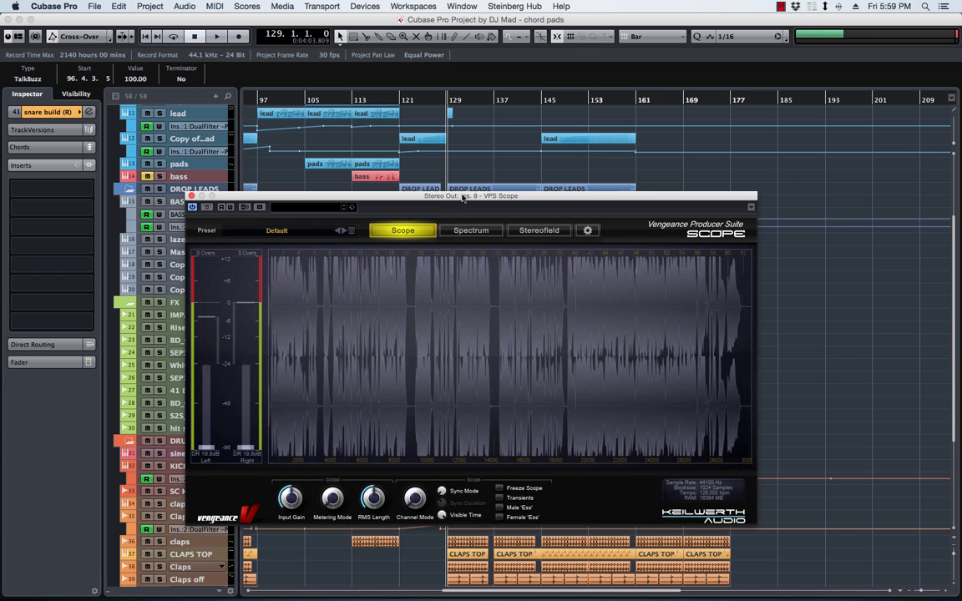
left_click_drag(462, 197, 961, 208)
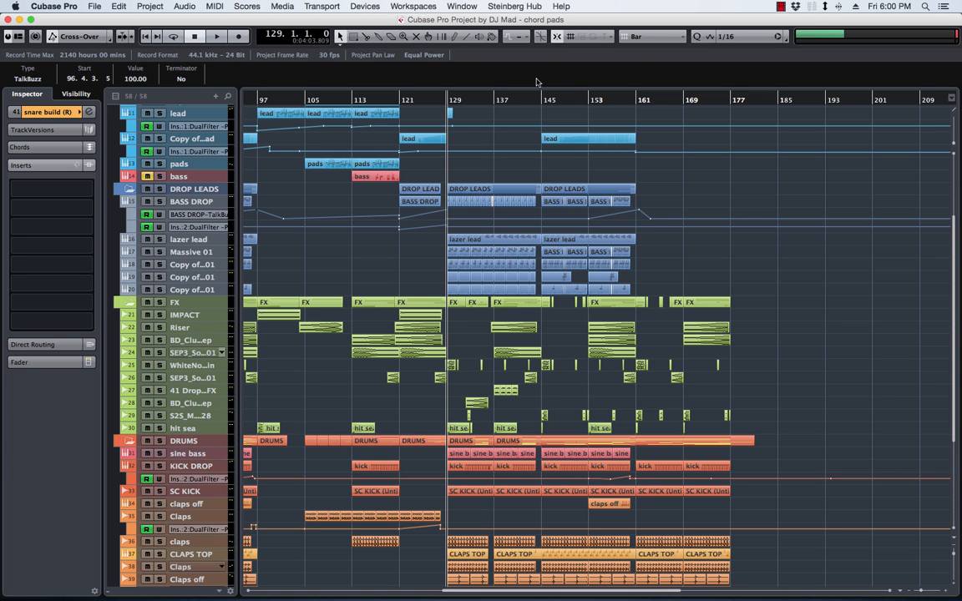
Step: Play the project from bar 33 and bring the VPS Scope window back over the arrangement
scroll(446, 157, "left", 10)
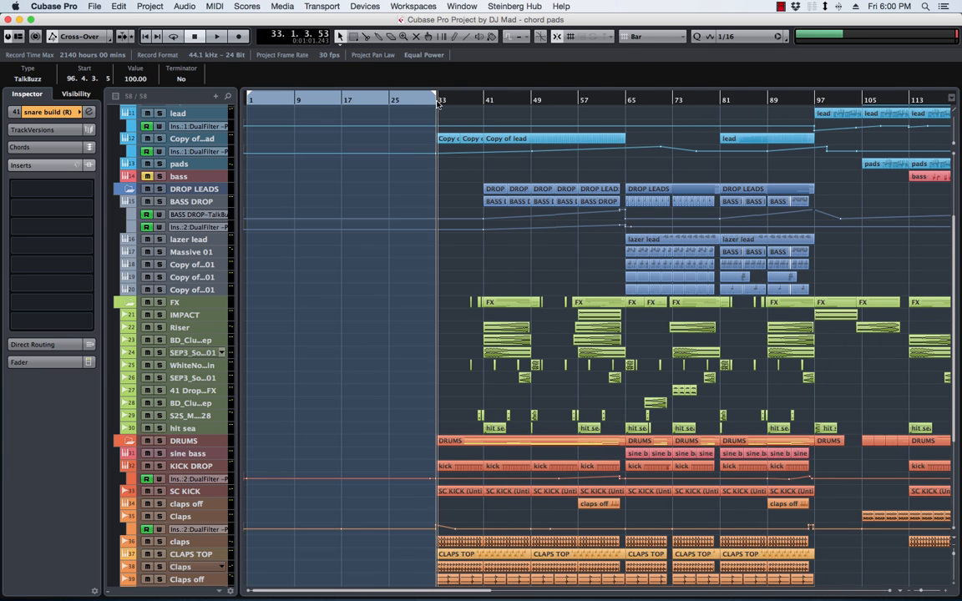
key("space")
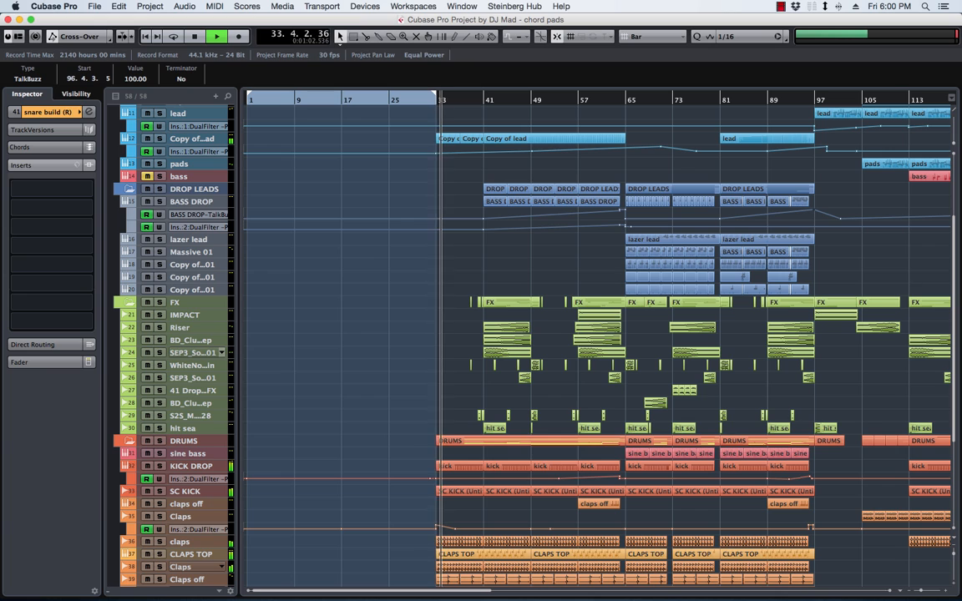
left_click_drag(2, 238, 530, 234)
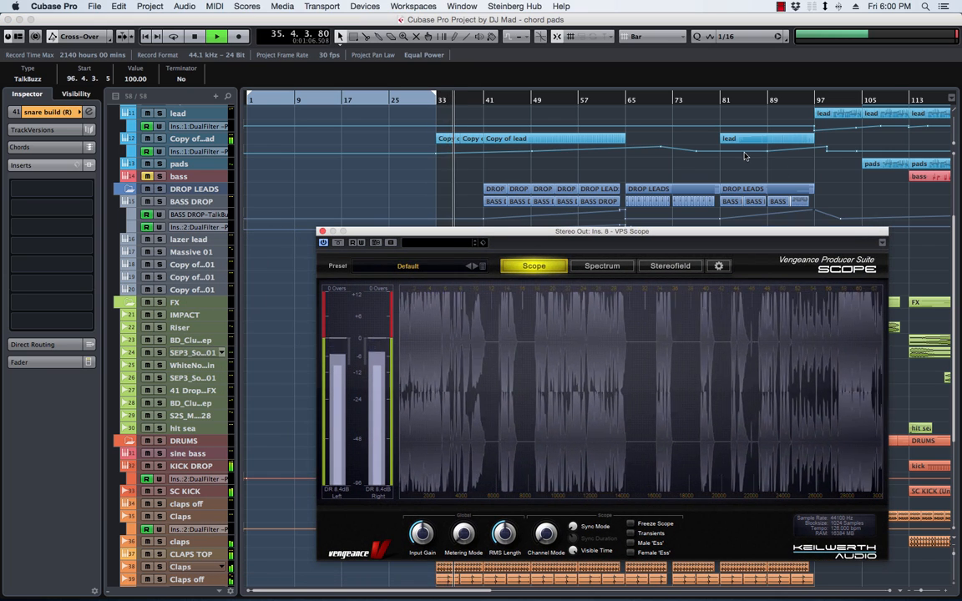
Step: Open the MixConsole and reposition the VPS Scope window so the Stereo Out inserts and channel faders are uncovered
key("F3")
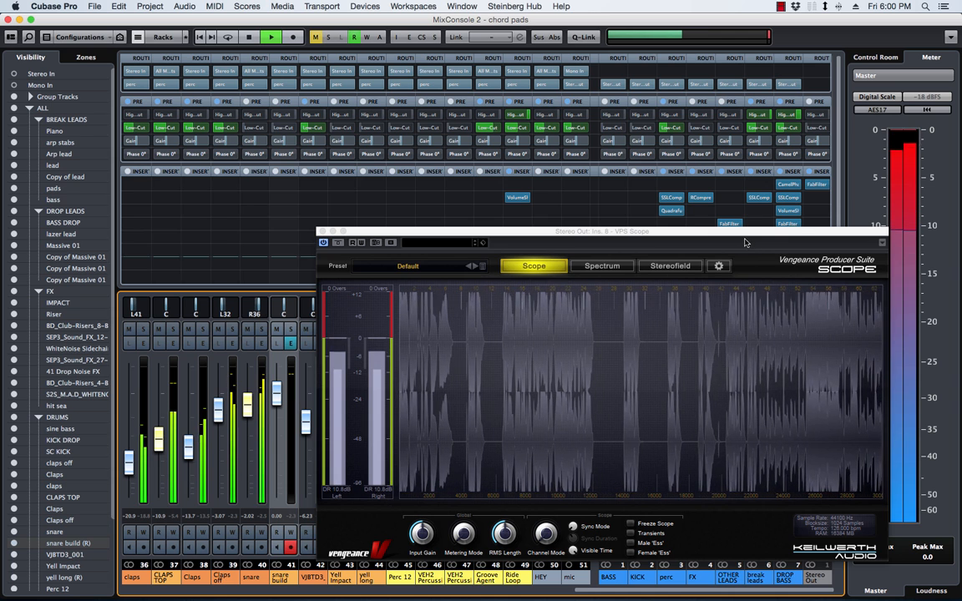
left_click_drag(785, 235, 589, 172)
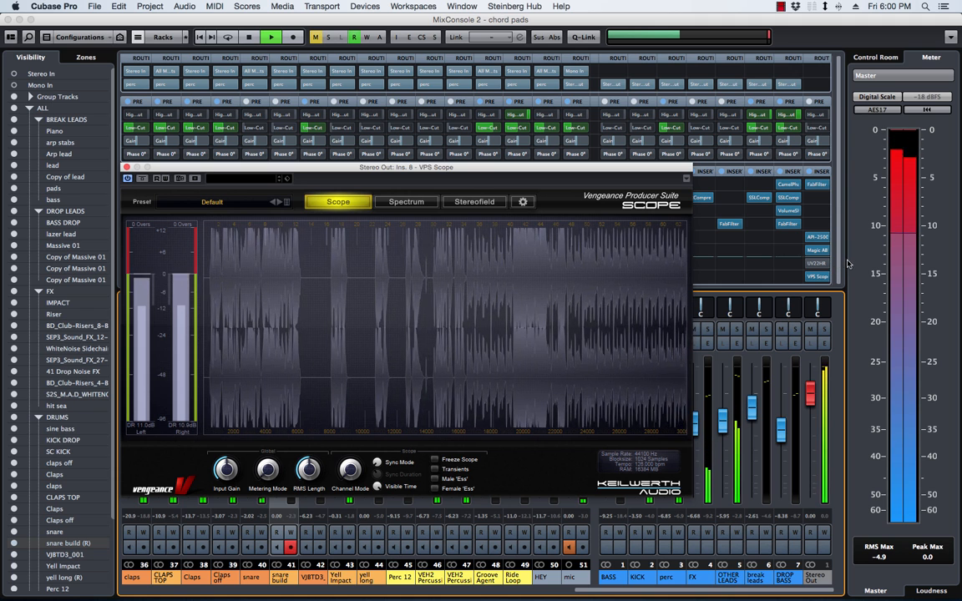
left_click(804, 238)
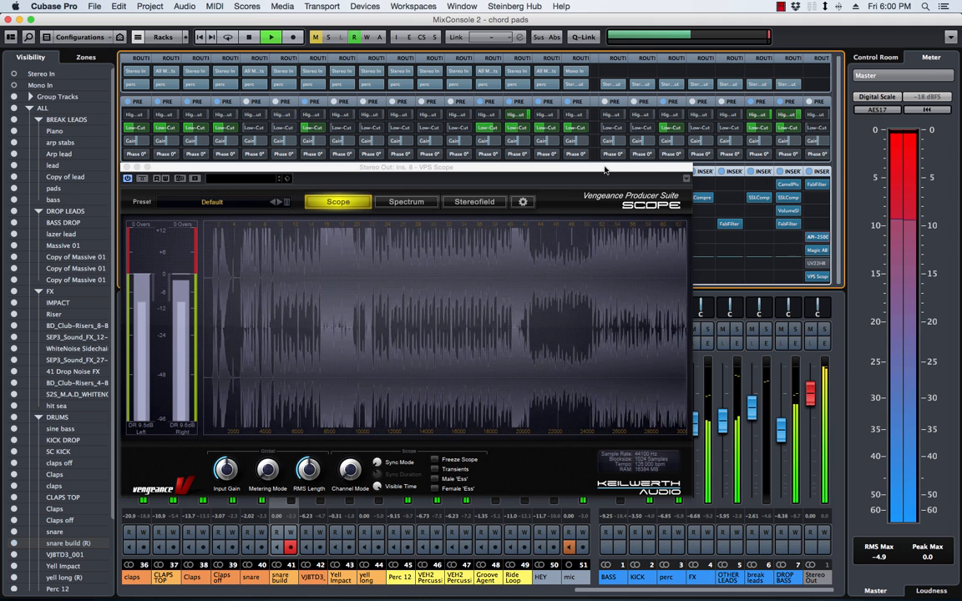
left_click_drag(604, 170, 631, 84)
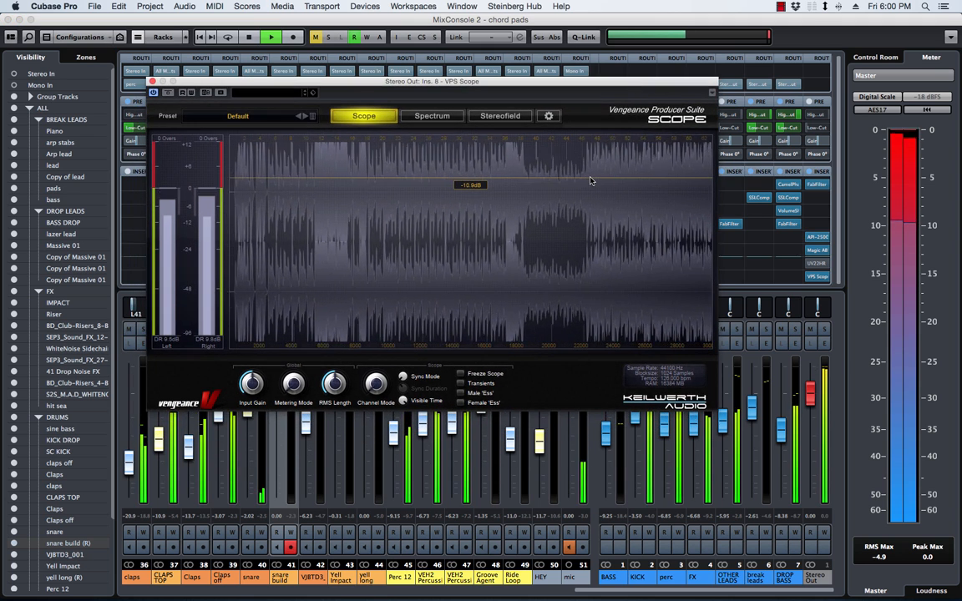
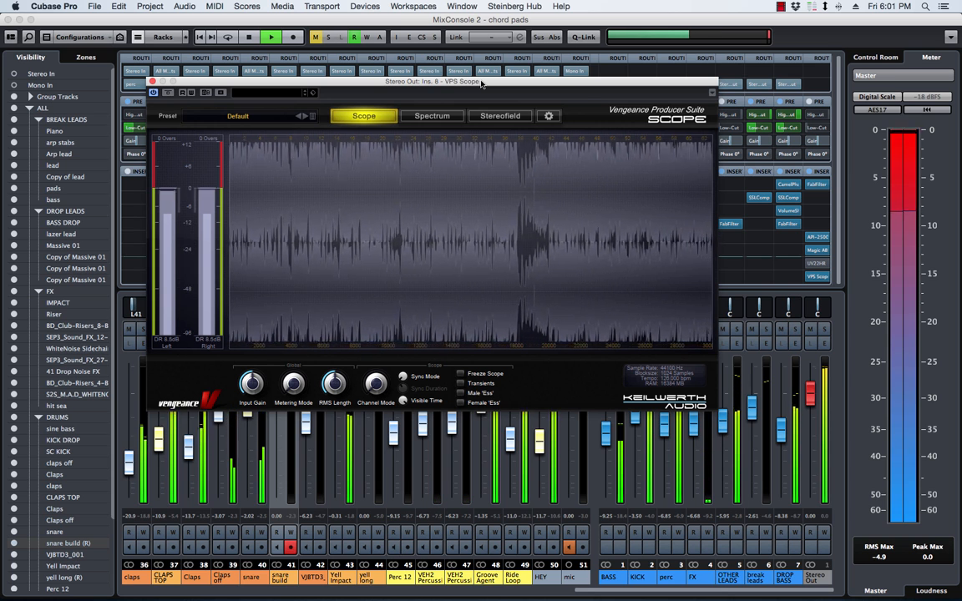
Step: Return to the project window, stop playback at bar 107 and shift the VPS Scope window aside
left_click(866, 485)
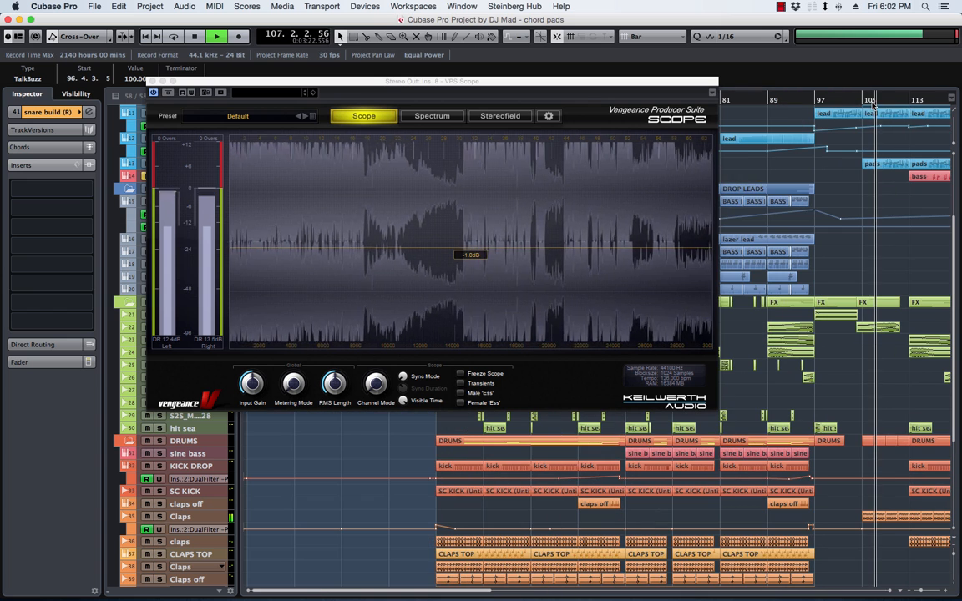
key("space")
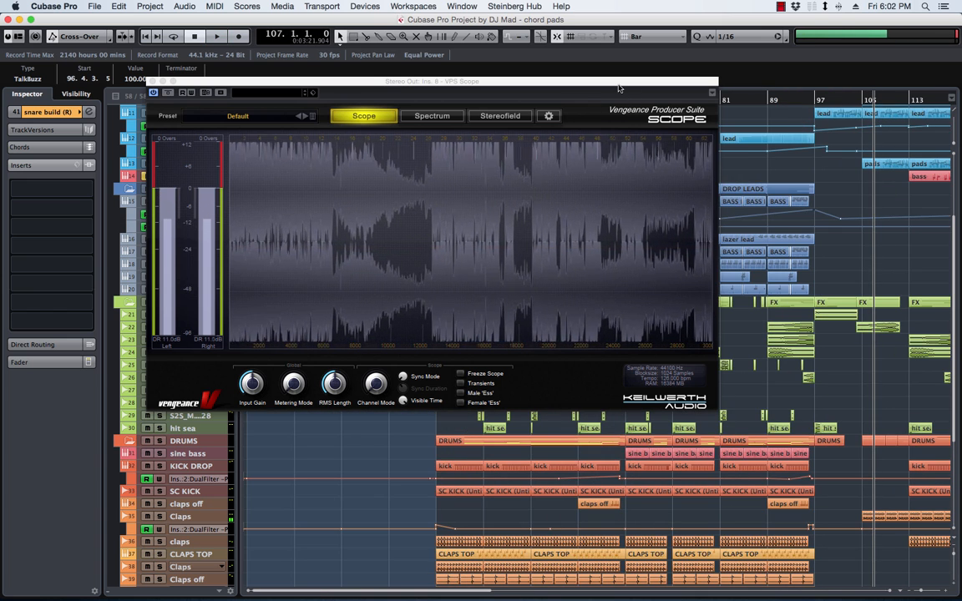
left_click_drag(618, 84, 580, 86)
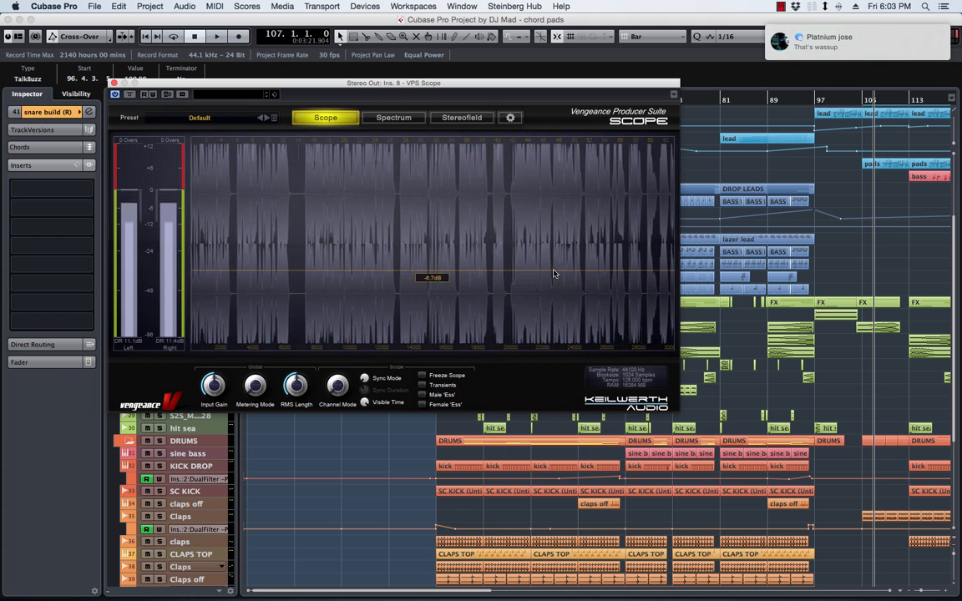
Step: Resume playback from bar 107 and shorten the Visible Time in VPS Scope to about 5000
mouse_move(881, 61)
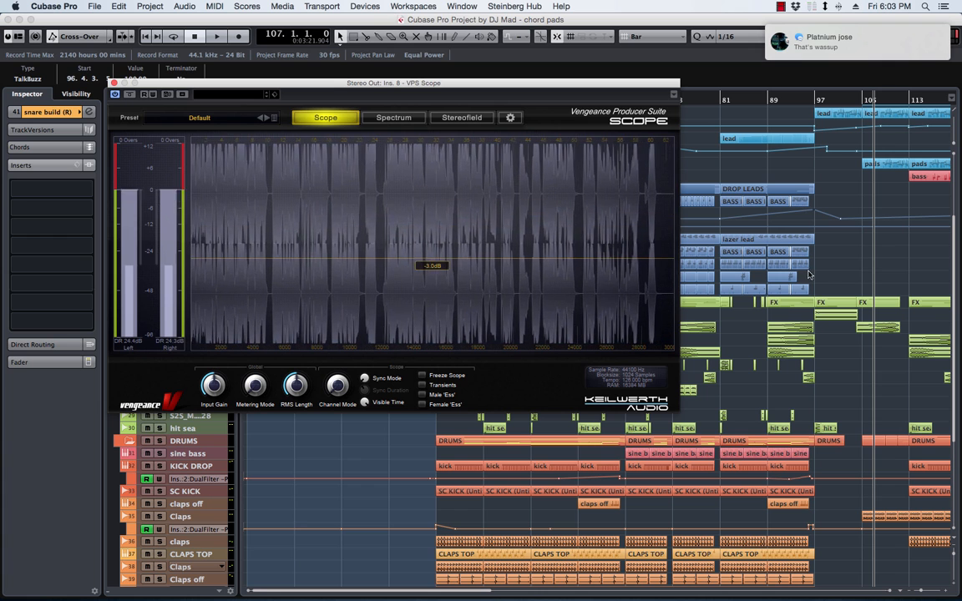
scroll(806, 234, "right", 3)
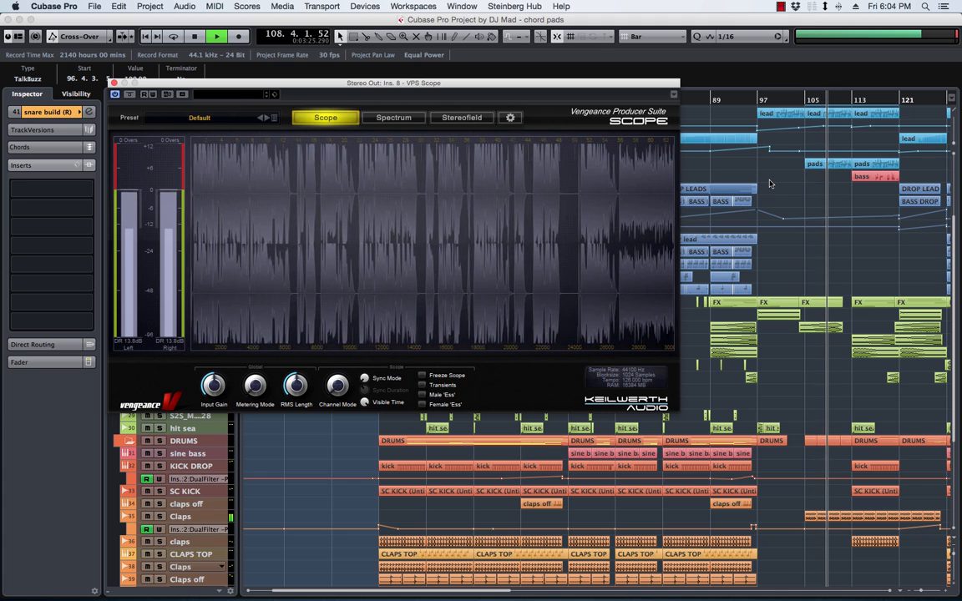
mouse_move(378, 403)
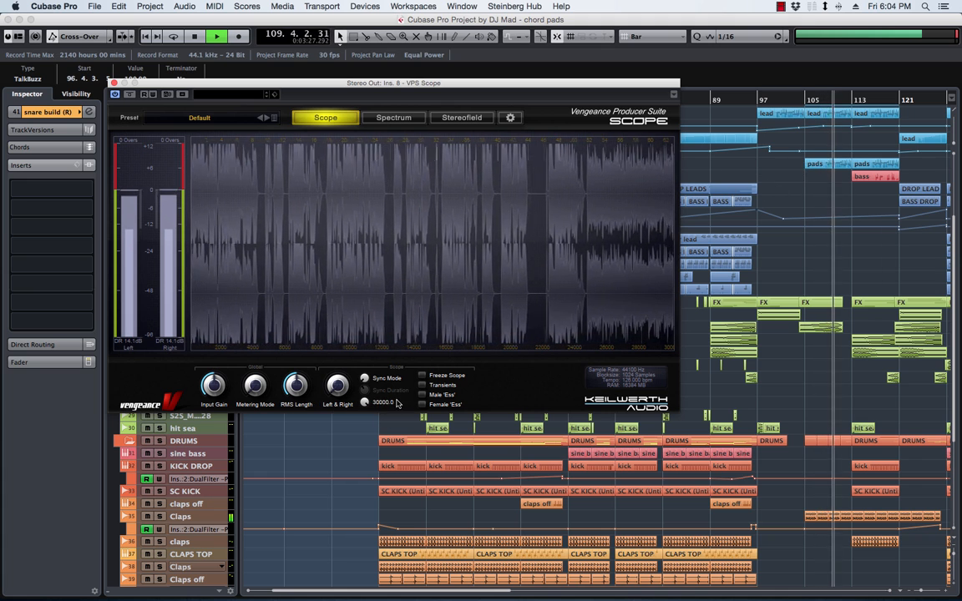
left_click_drag(364, 402, 360, 498)
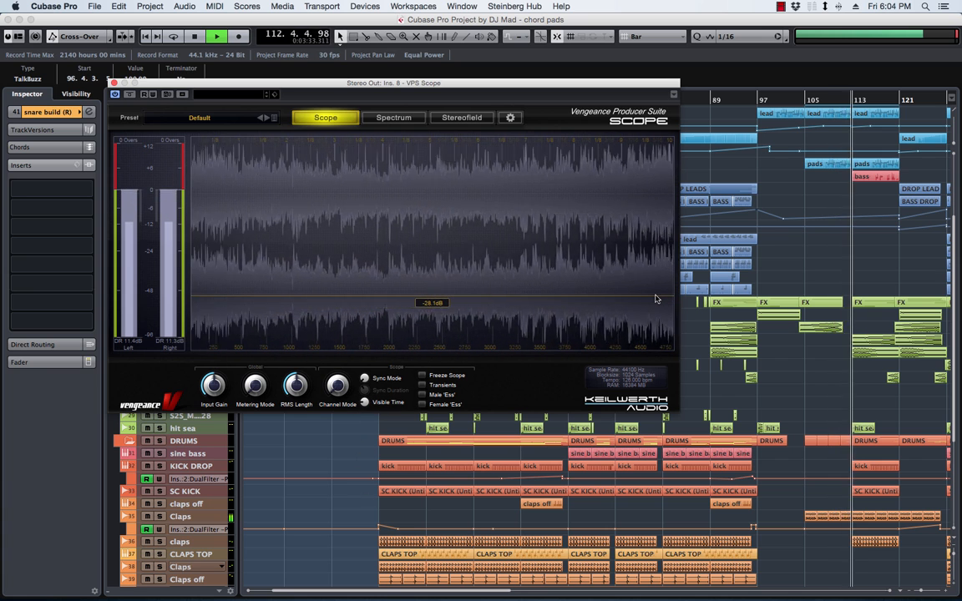
scroll(843, 226, "right", 5)
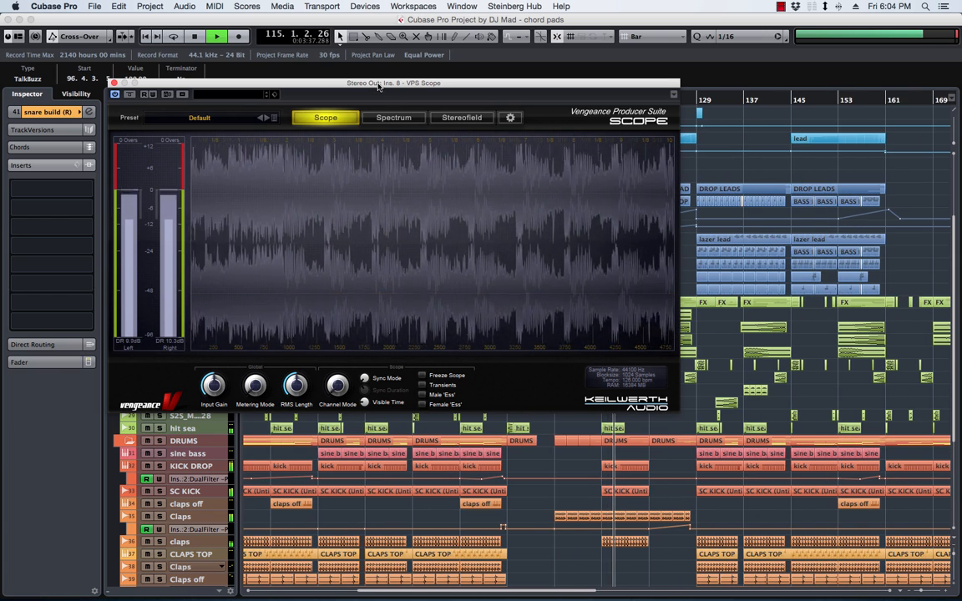
left_click(780, 6)
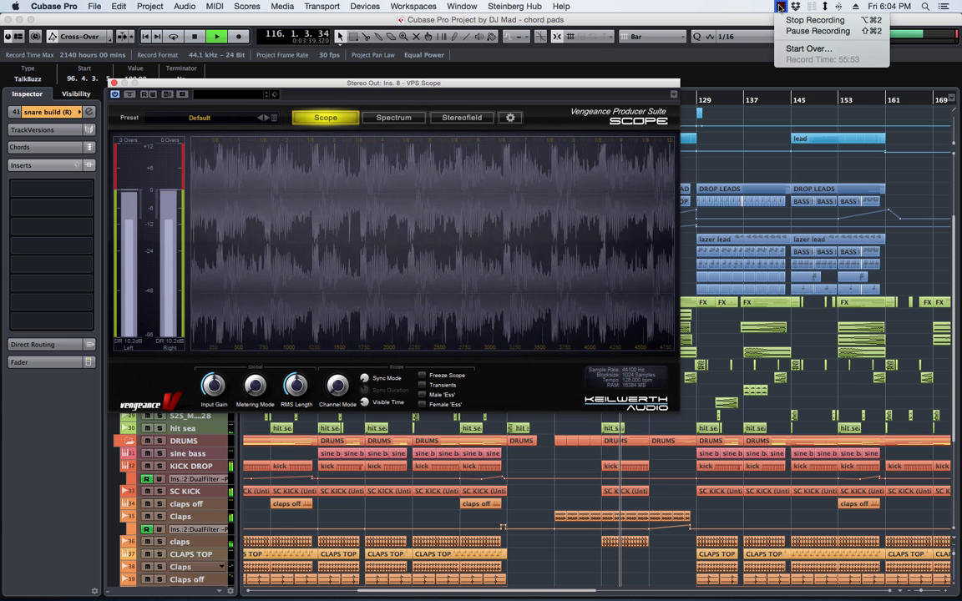
left_click(780, 7)
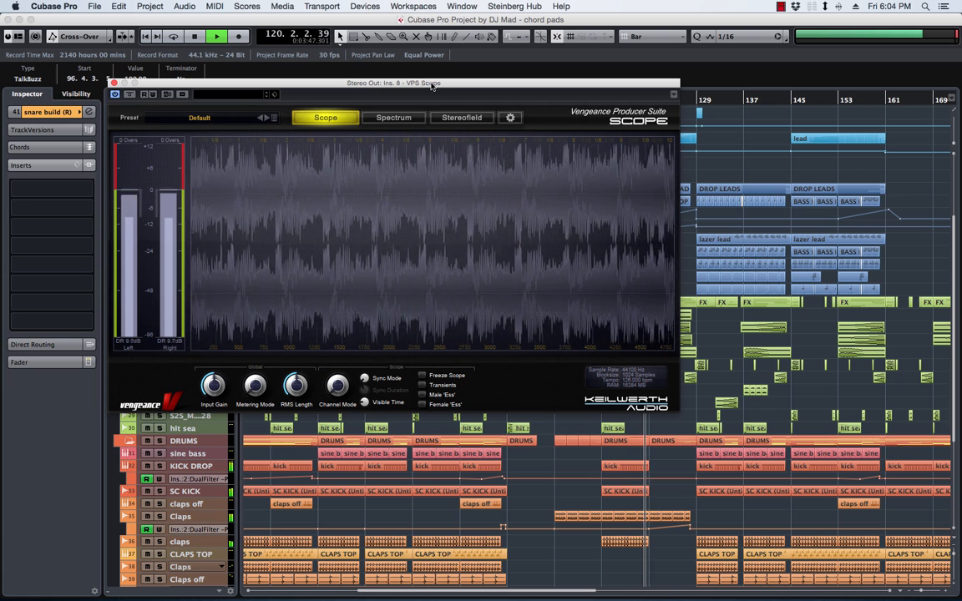
Step: Show the Spectrum and Stereofield views in VPS Scope, replay the second drop from bar 128 and stop playback
left_click_drag(431, 86, 395, 100)
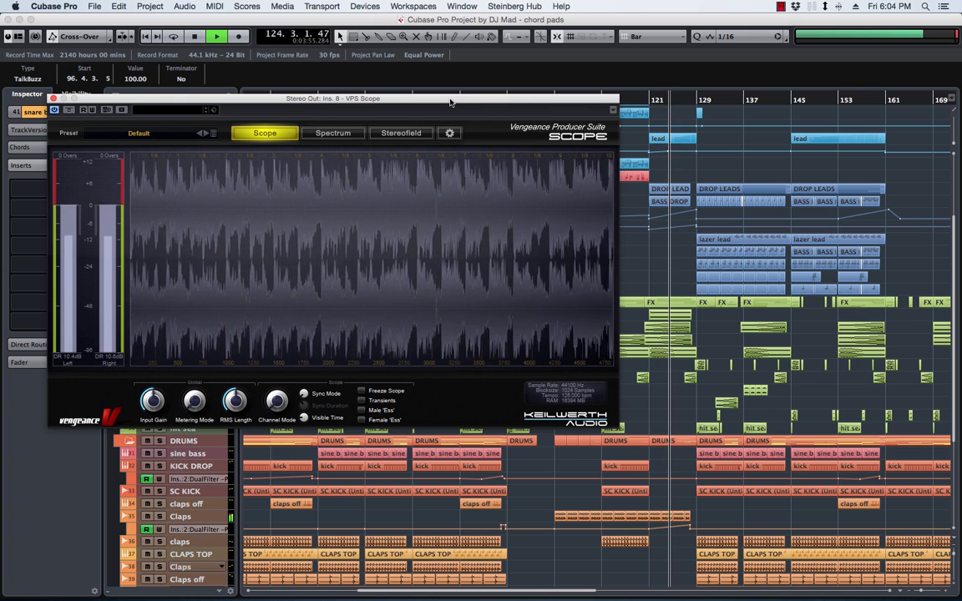
left_click(333, 133)
left_click(400, 133)
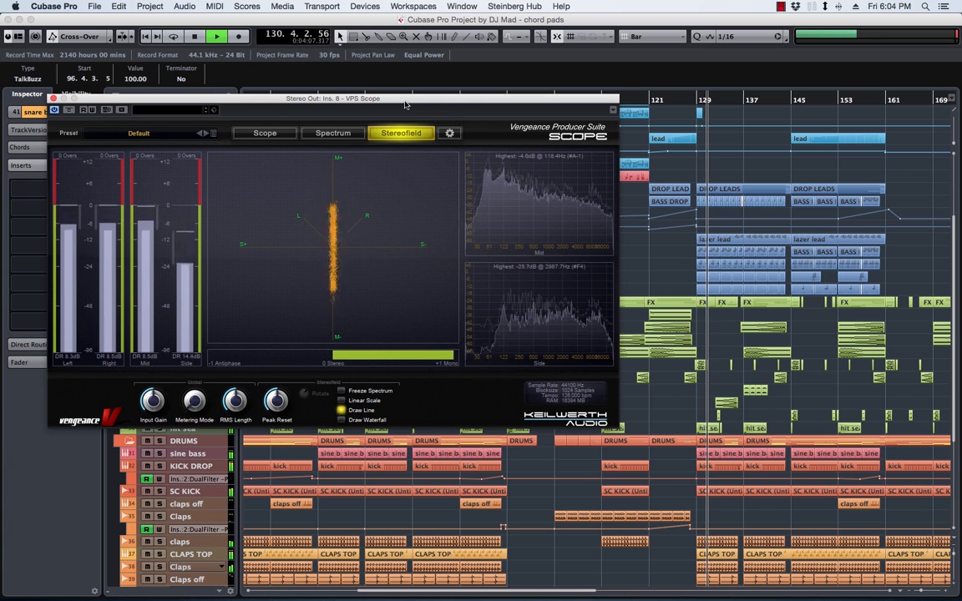
left_click(690, 101)
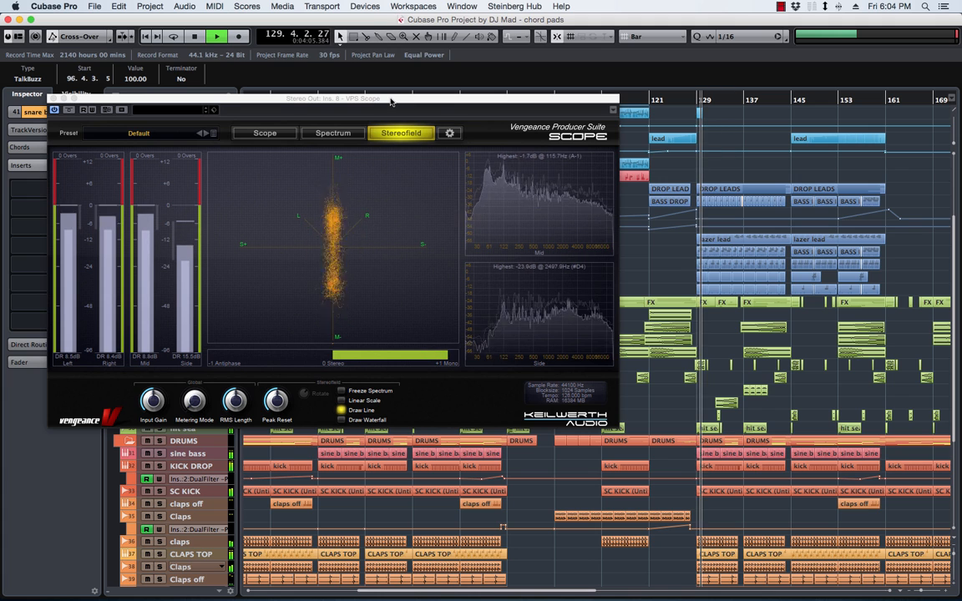
key("space")
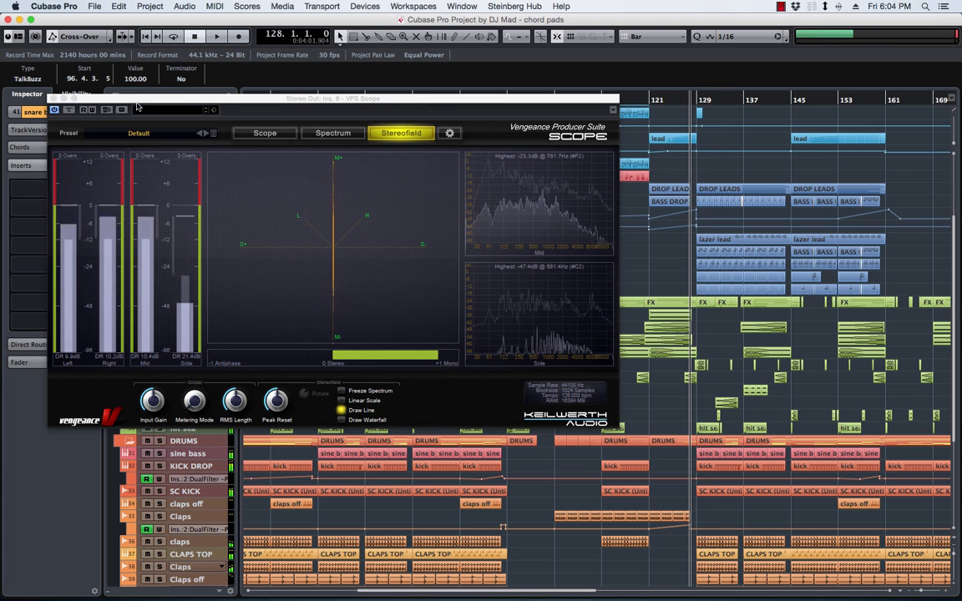
Step: Close the VPS Scope window and play the transition into the break from bar 96
left_click(53, 99)
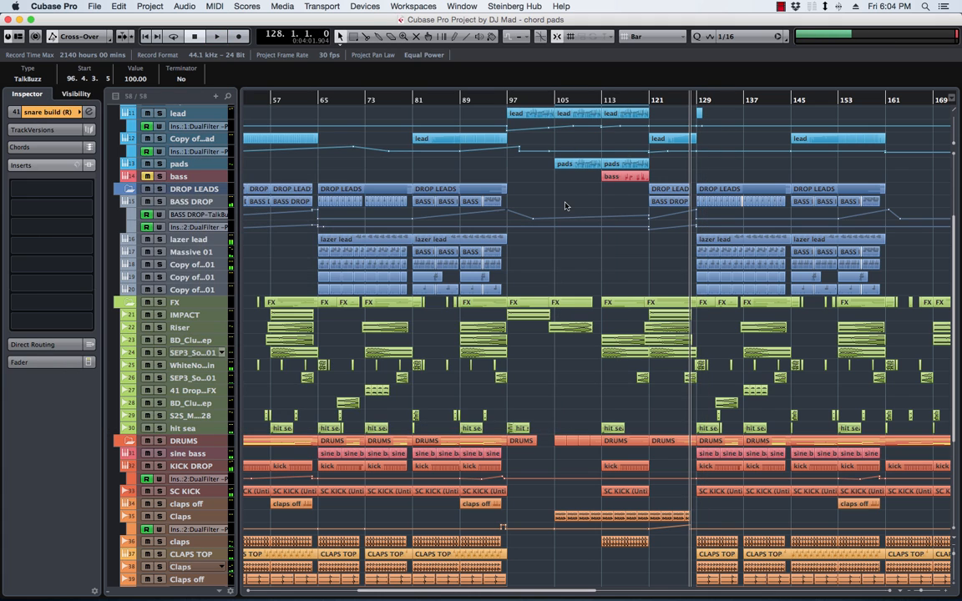
key("h")
key("h")
key("h")
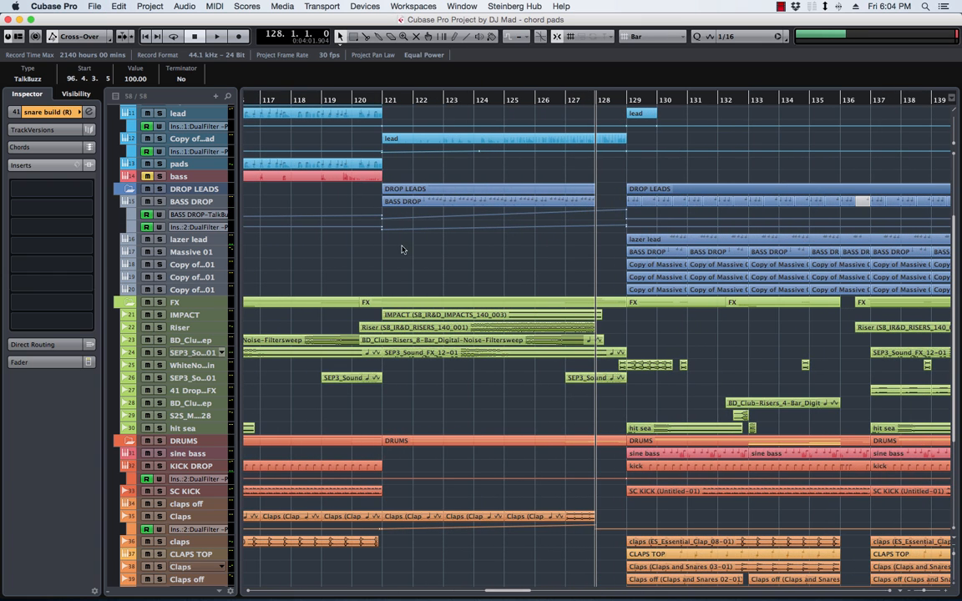
scroll(404, 253, "left", 3)
scroll(420, 256, "left", 10)
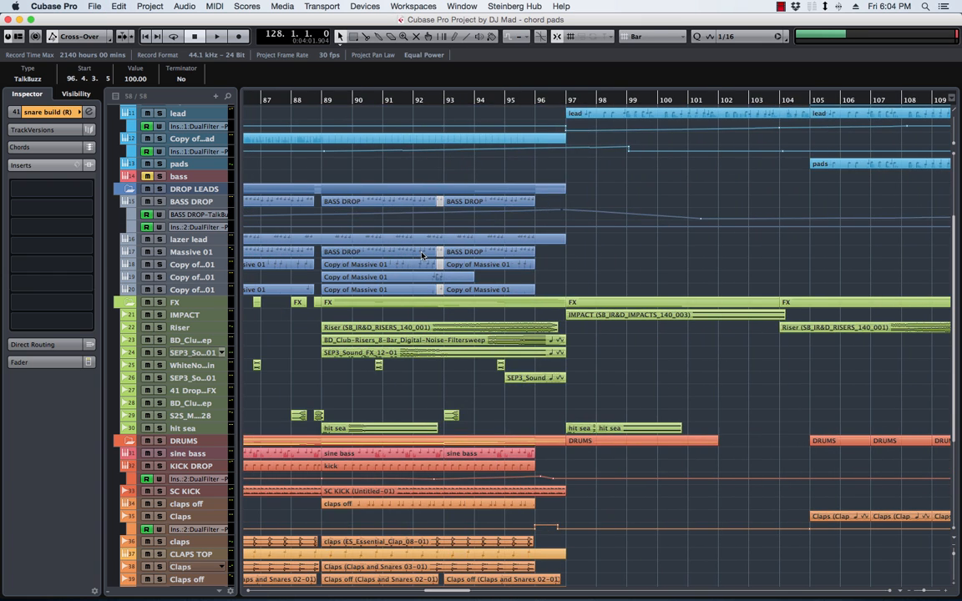
left_click(551, 104)
key("space")
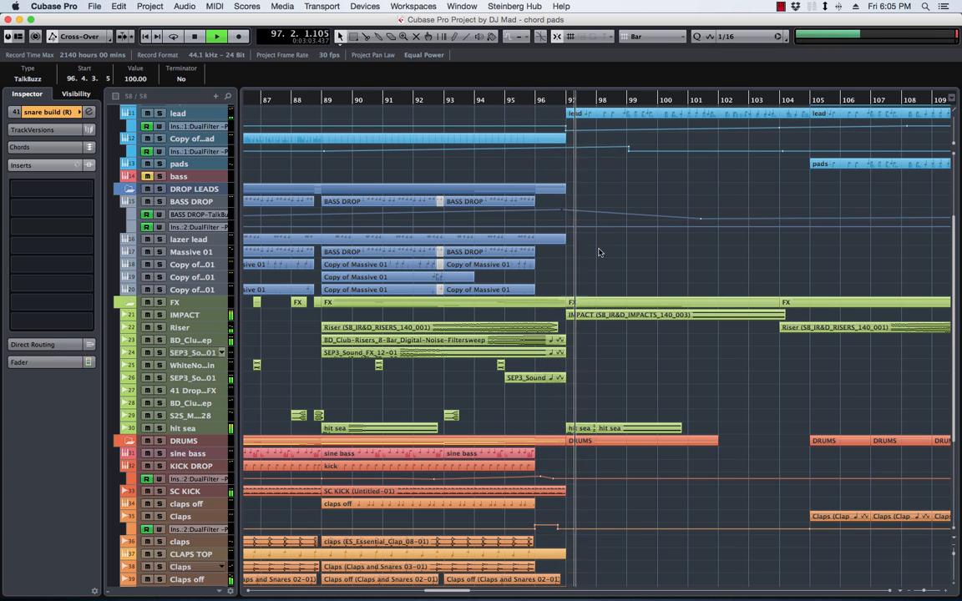
key("space")
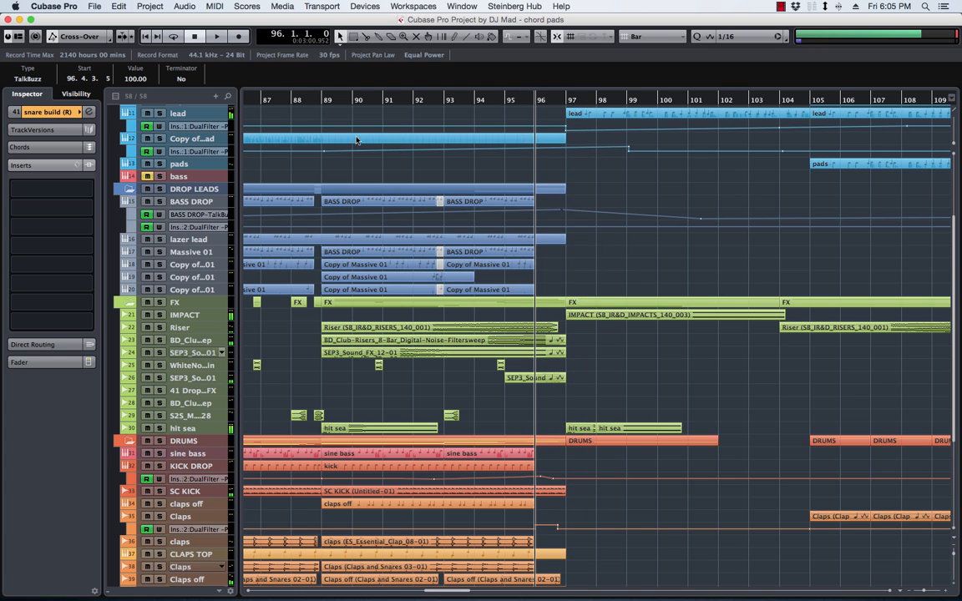
Step: Select the lead track, replay the start of the break around bar 96 and briefly toggle the track's solo
left_click(181, 113)
key("space")
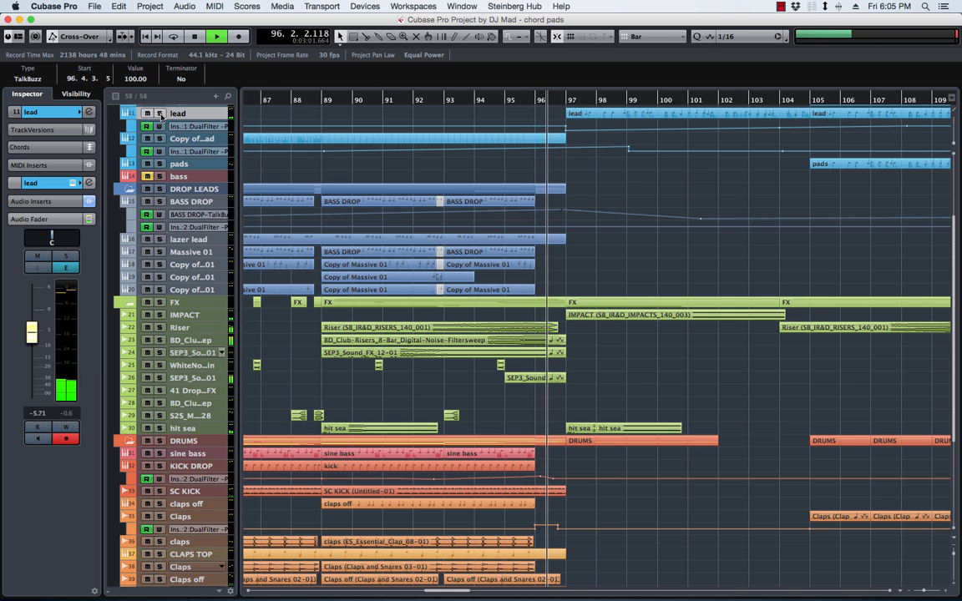
key("space")
key("space")
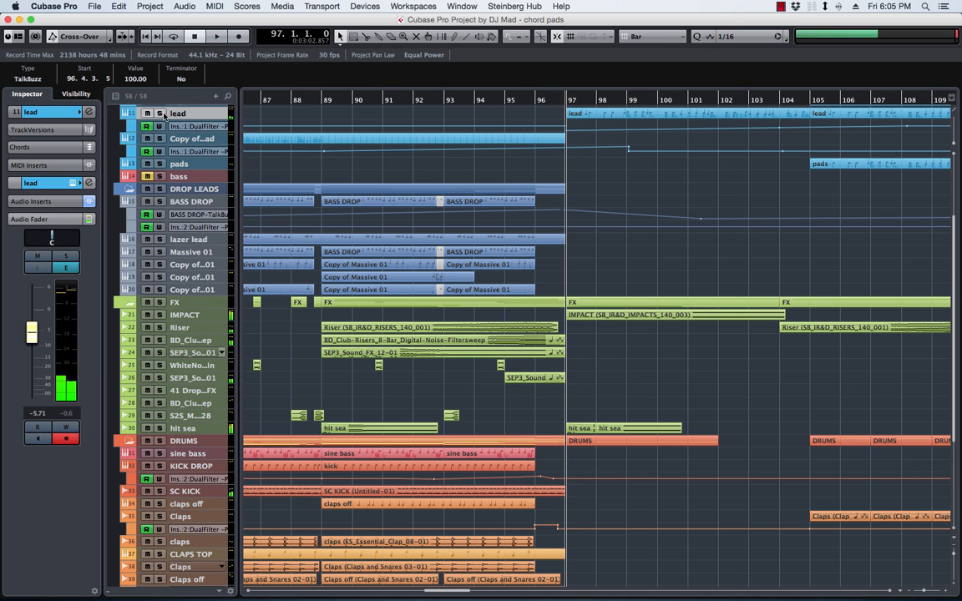
left_click(159, 113)
left_click(161, 113)
key("space")
scroll(567, 198, "up", 5)
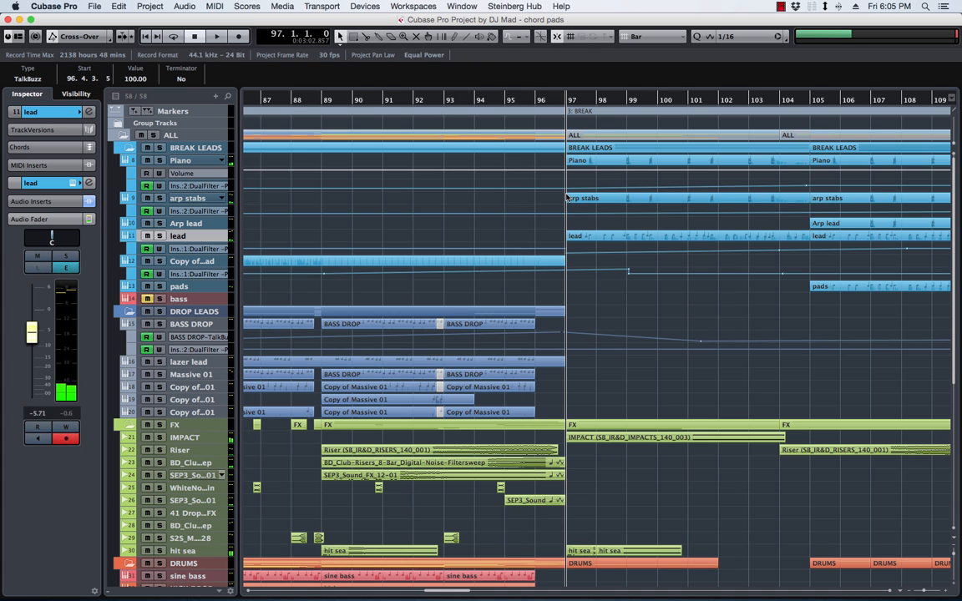
Step: Solo the Piano track, audition its entry at the break, stop playback and turn the solo off
left_click(162, 161)
key("space")
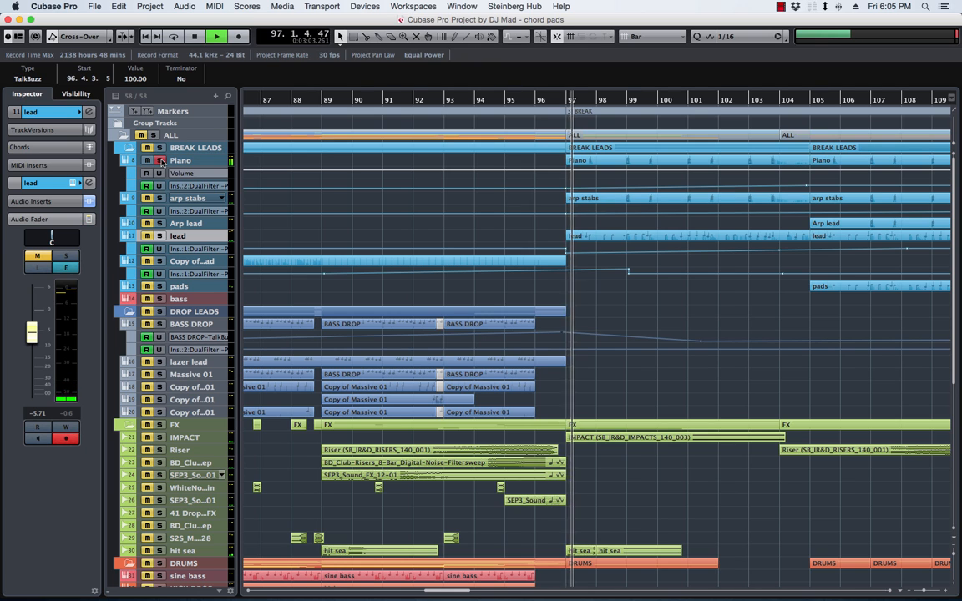
left_click(162, 161)
key("space")
Step: Render the Piano track in place as audio and enlarge the resulting Piano (R) track
left_click(187, 162)
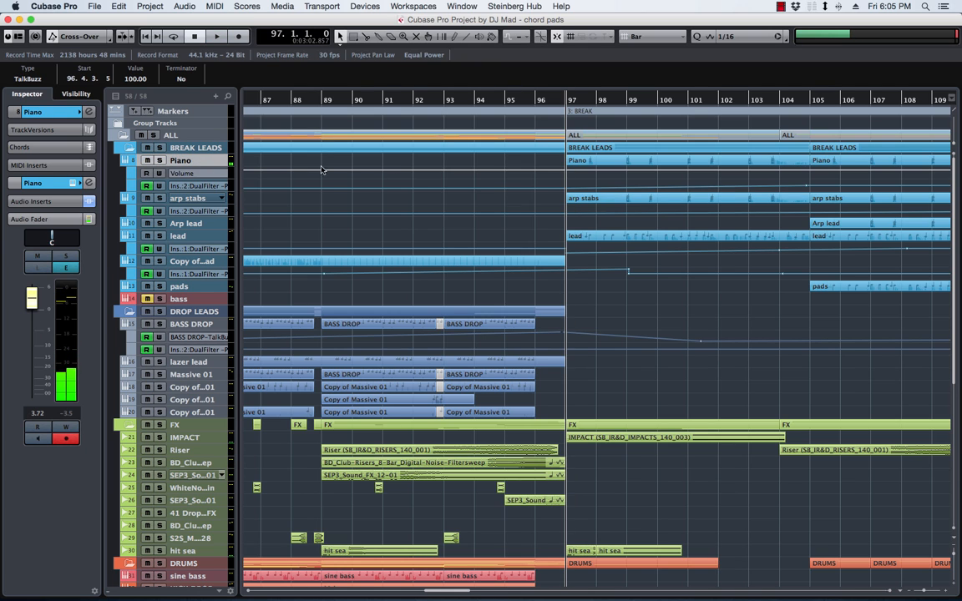
left_click(660, 323)
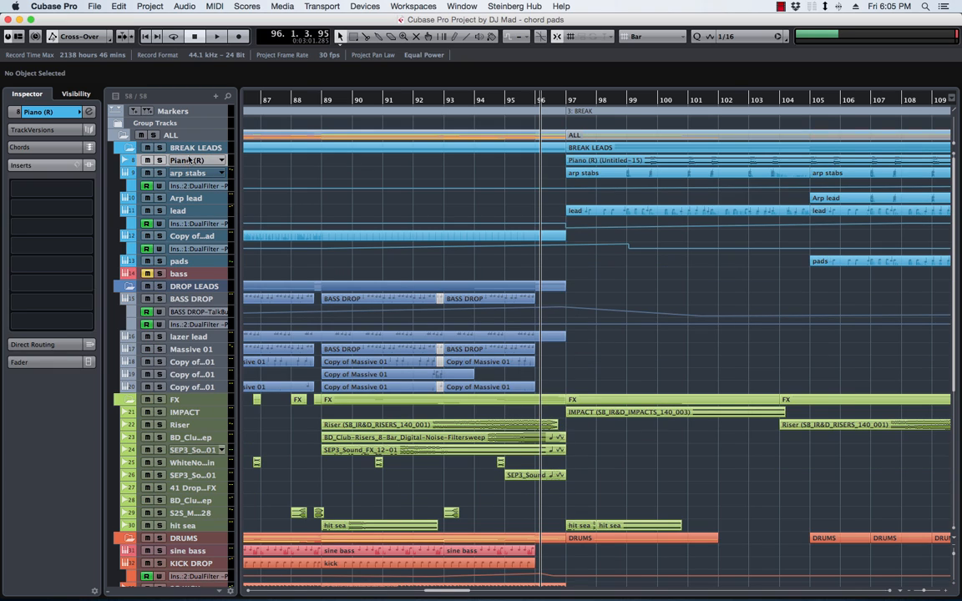
key("z")
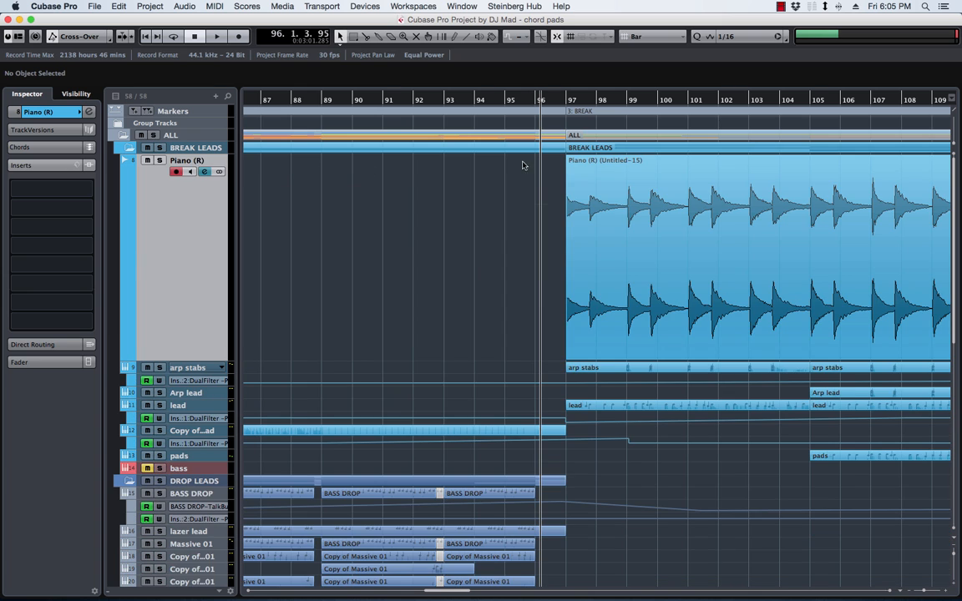
key("g")
key("g")
key("g")
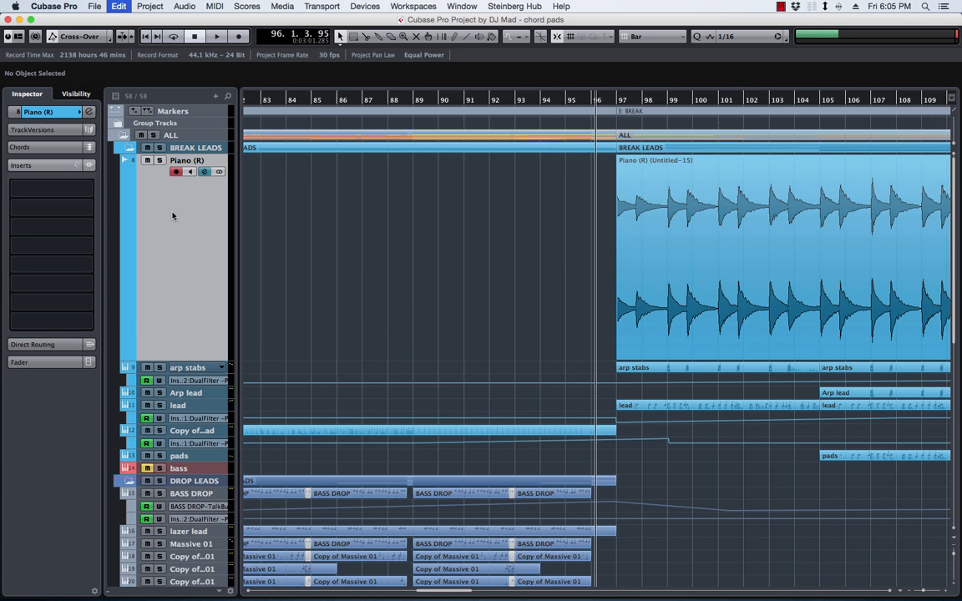
scroll(460, 194, "left", 5)
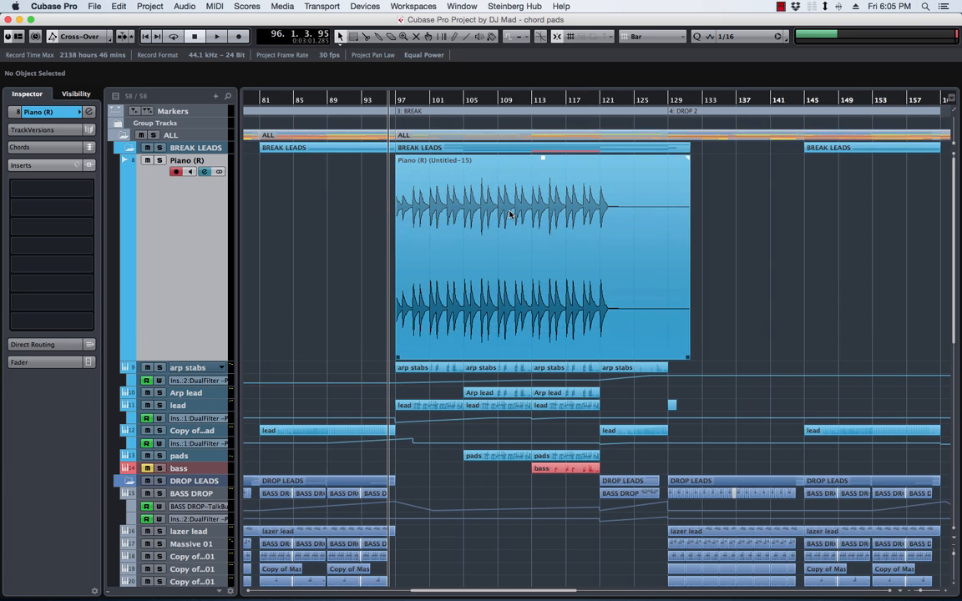
Step: Duplicate the Piano (R) track and shorten the copied event to one bar from bar 97
right_click(191, 219)
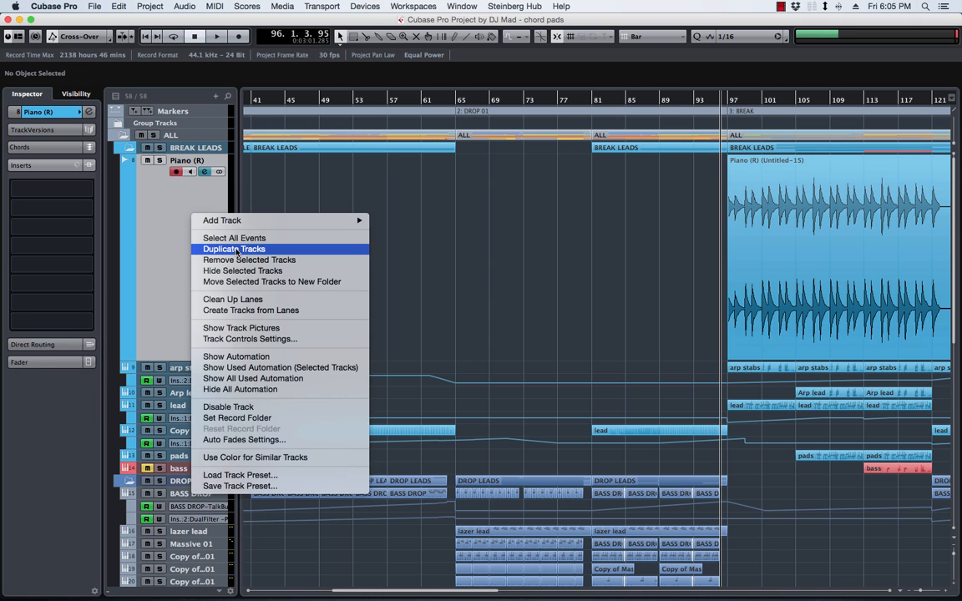
left_click(234, 249)
scroll(739, 311, "right", 8)
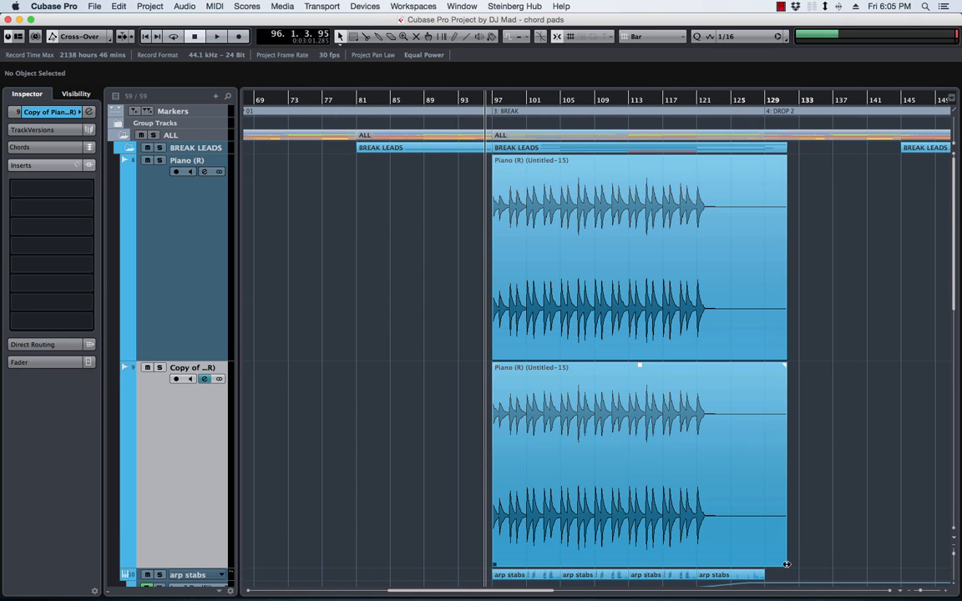
left_click_drag(777, 566, 499, 567)
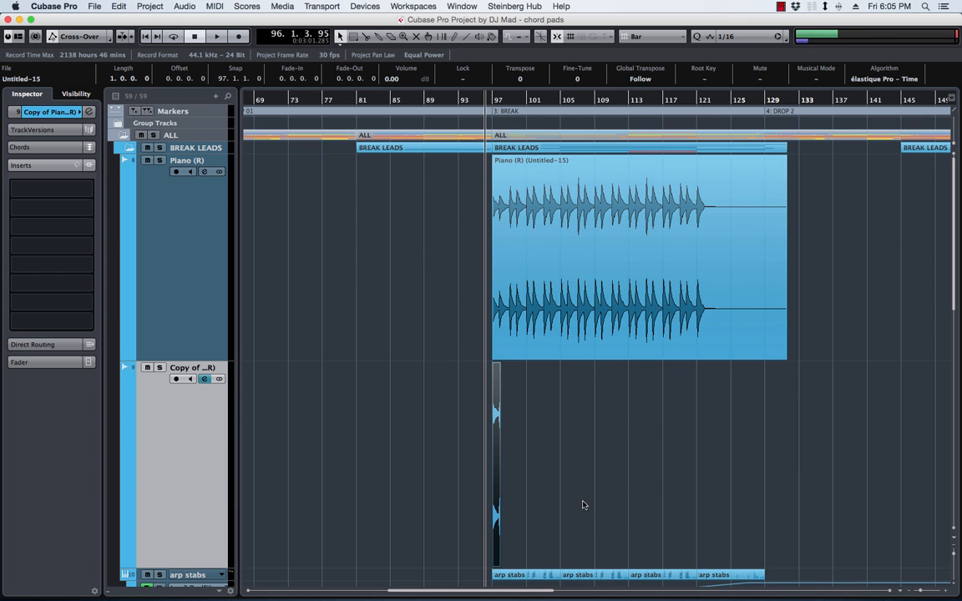
Step: Trim the copied event to its first chord, about 0.2.3.38 long, and add a fade-out of about 0.0.3.112
key("h")
key("h")
key("h")
key("h")
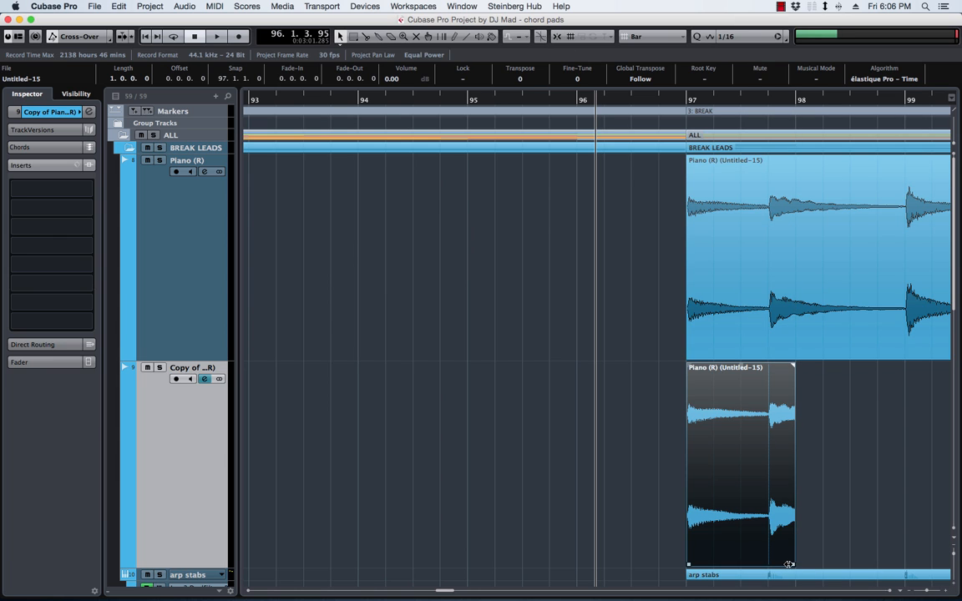
left_click_drag(789, 565, 763, 564)
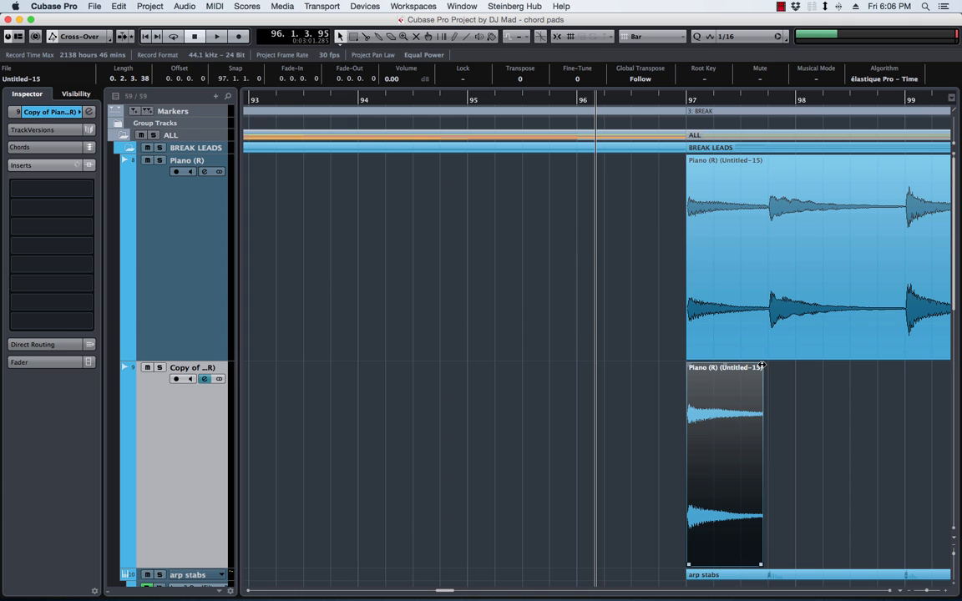
left_click_drag(762, 365, 738, 368)
Step: Solo the duplicated piano track for playback, turn the solo off and stop
left_click(159, 368)
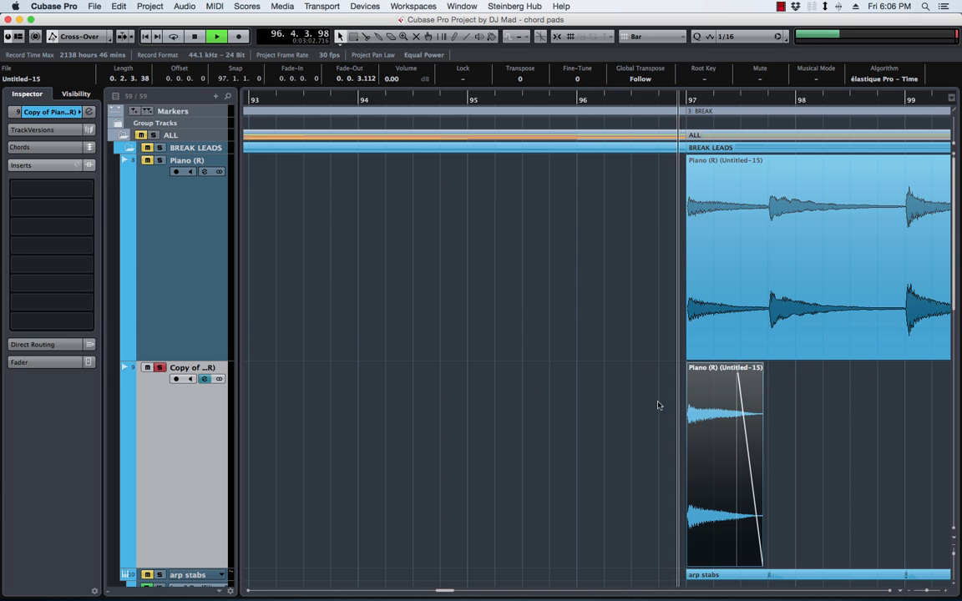
left_click(160, 367)
key("space")
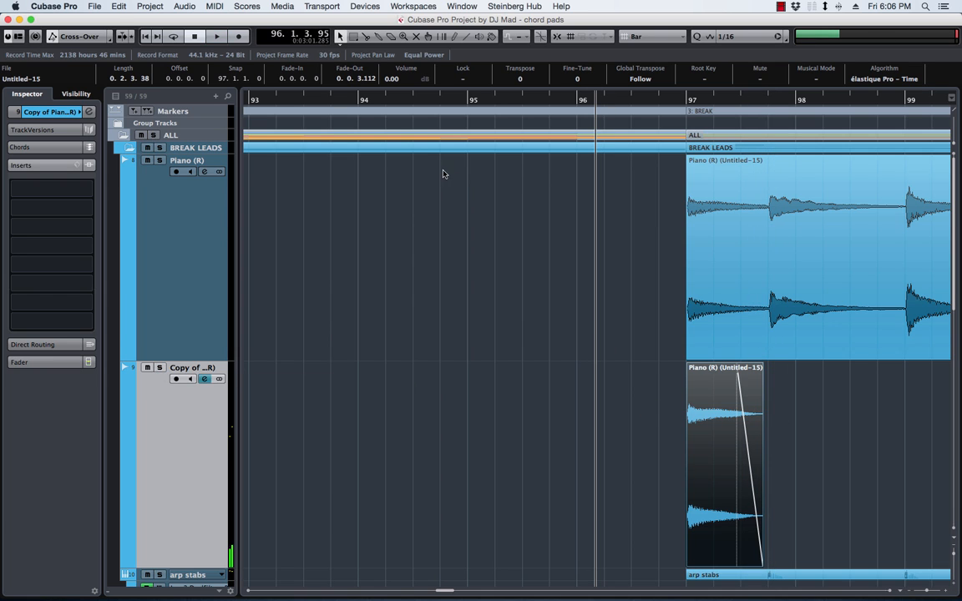
Step: Run the GHOST macro on the faded piano chord to bounce and reverse it
left_click(119, 7)
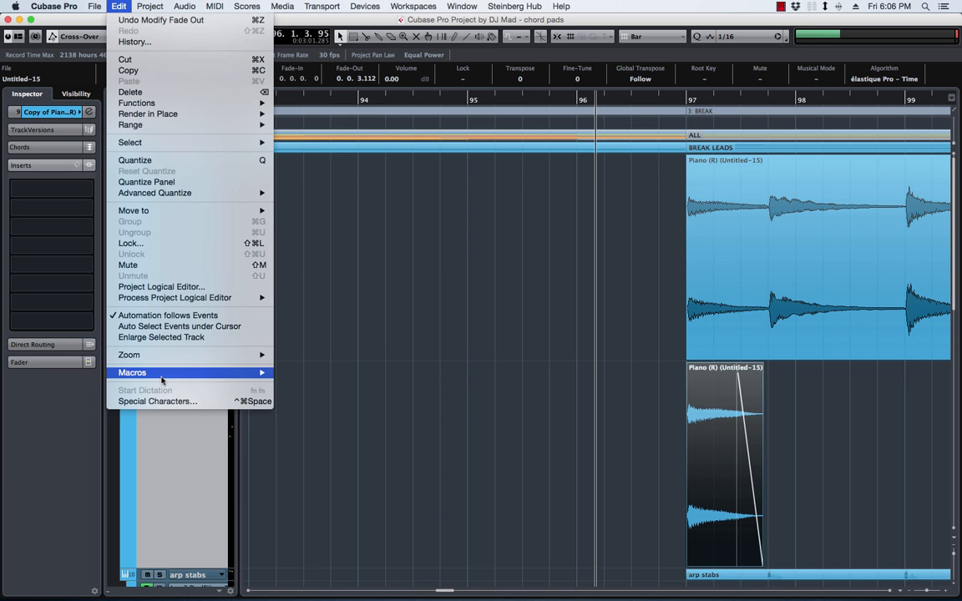
mouse_move(162, 381)
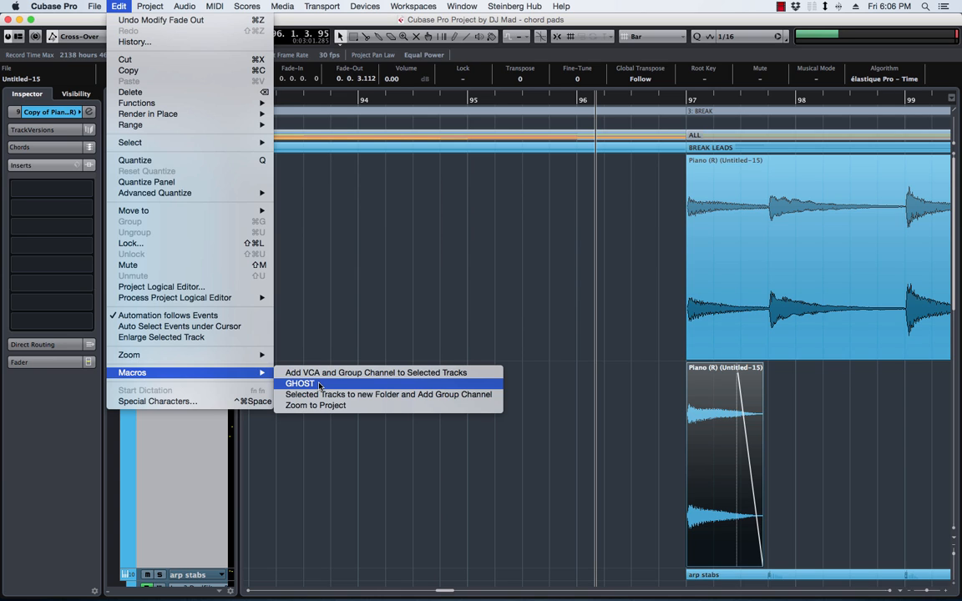
left_click(637, 408)
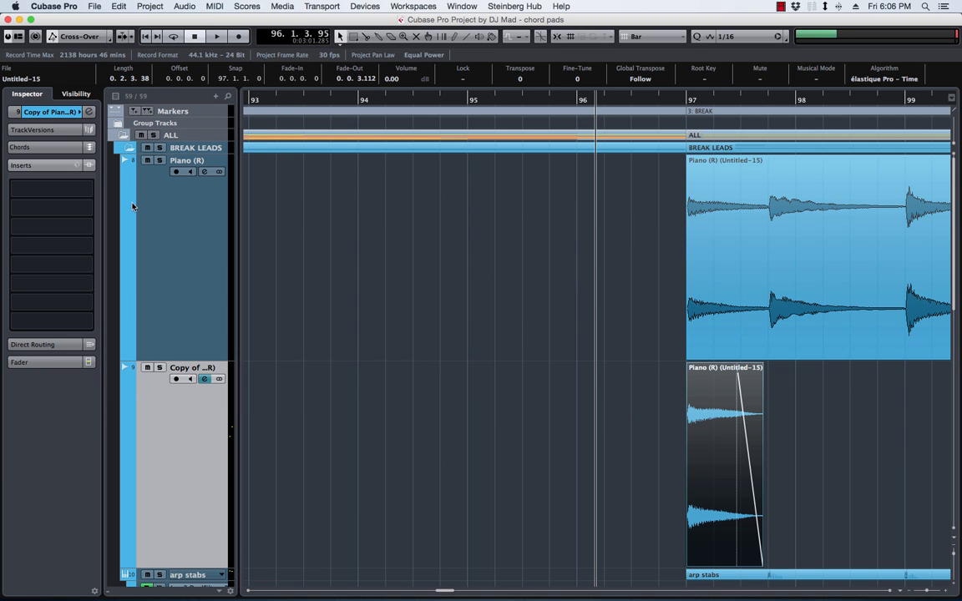
left_click(150, 6)
mouse_move(117, 7)
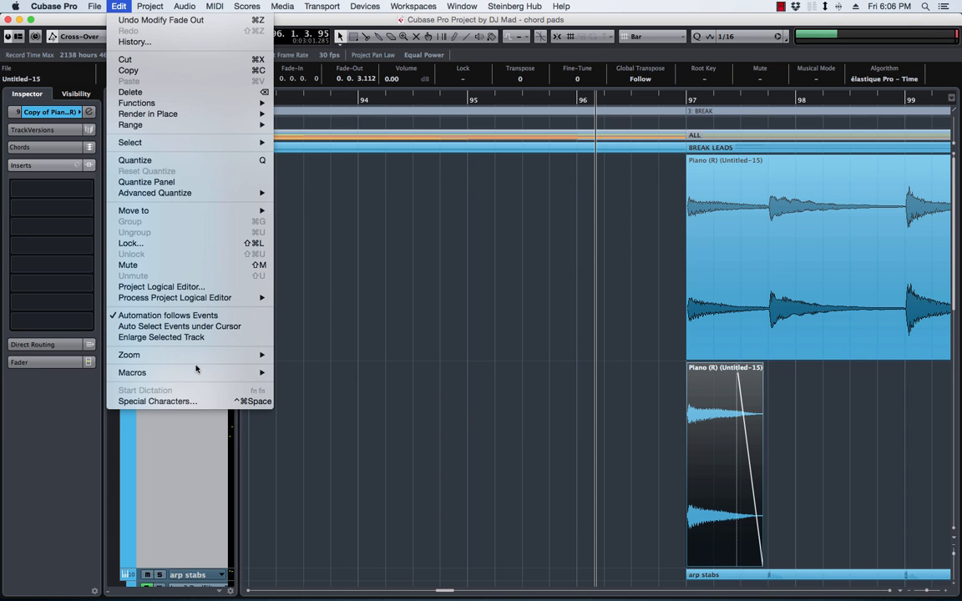
mouse_move(222, 372)
left_click(300, 389)
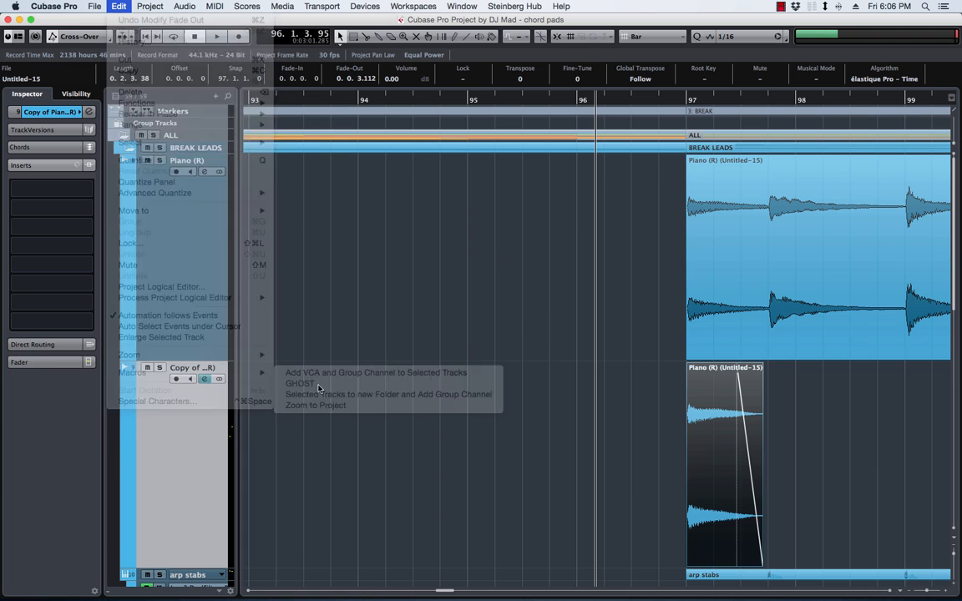
left_click(542, 214)
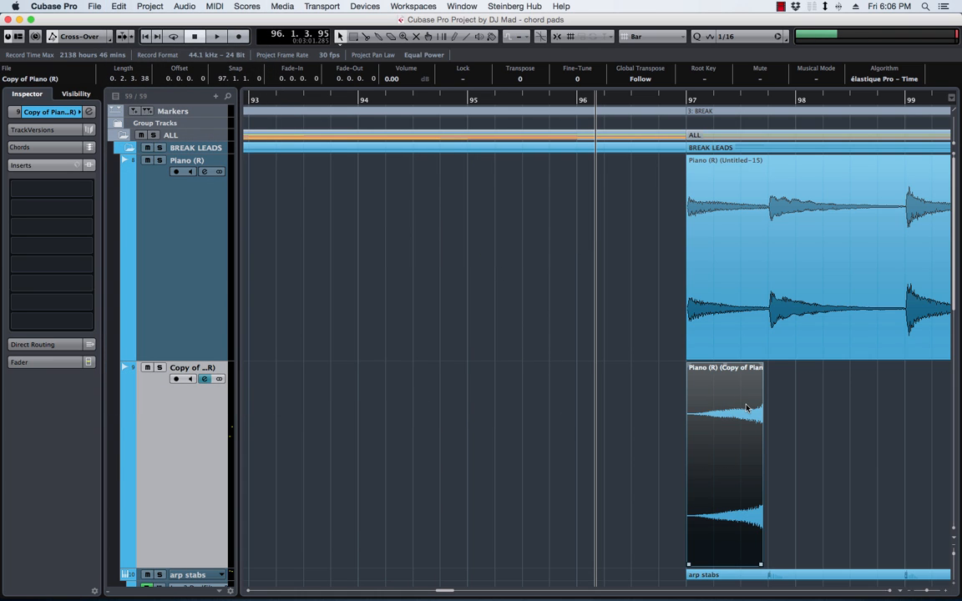
Step: Move the reversed piano chord to start at about 96.2.2.33, leading into bar 97, and audition it soloed
left_click_drag(706, 409, 672, 411)
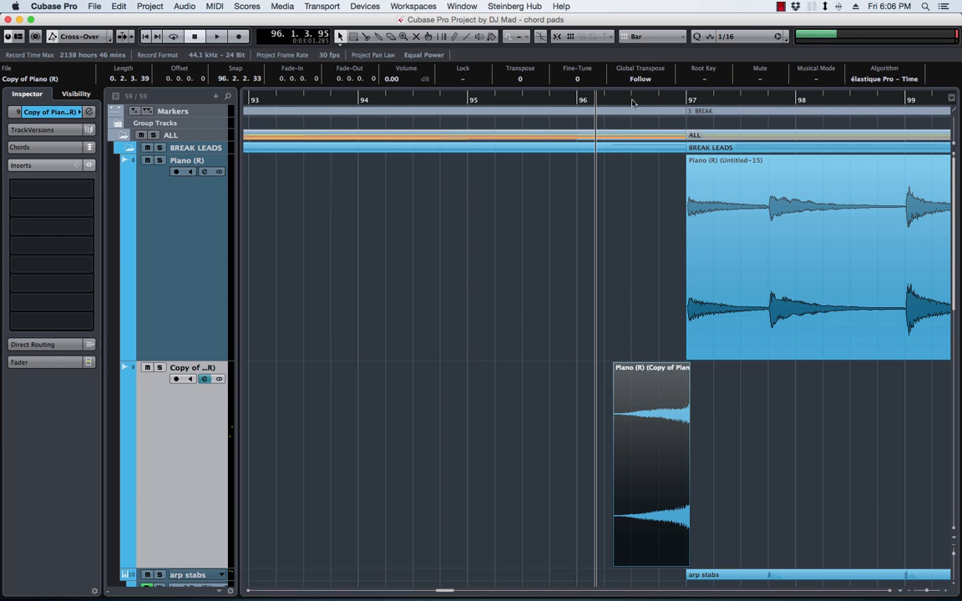
key("s")
key("space")
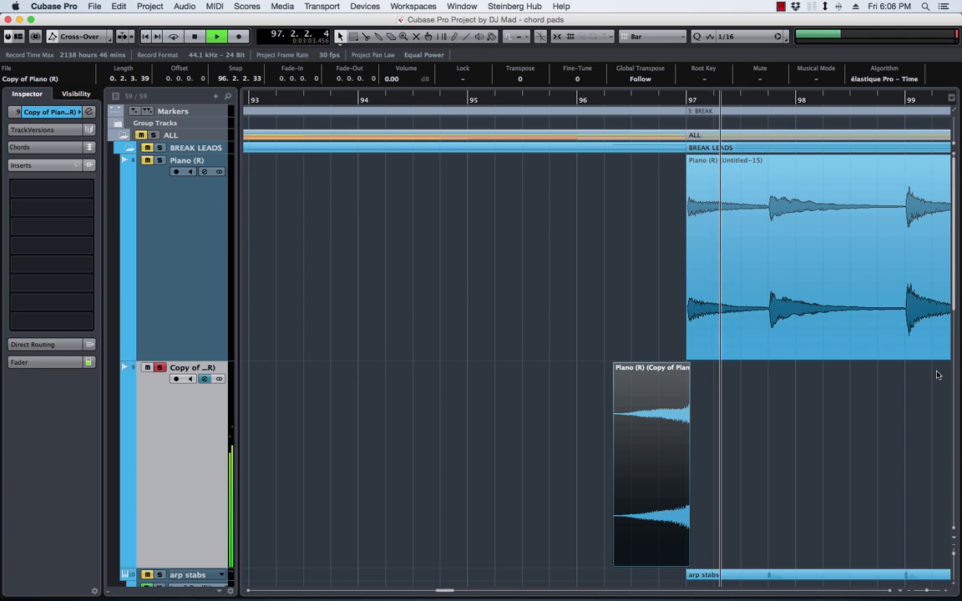
key("space")
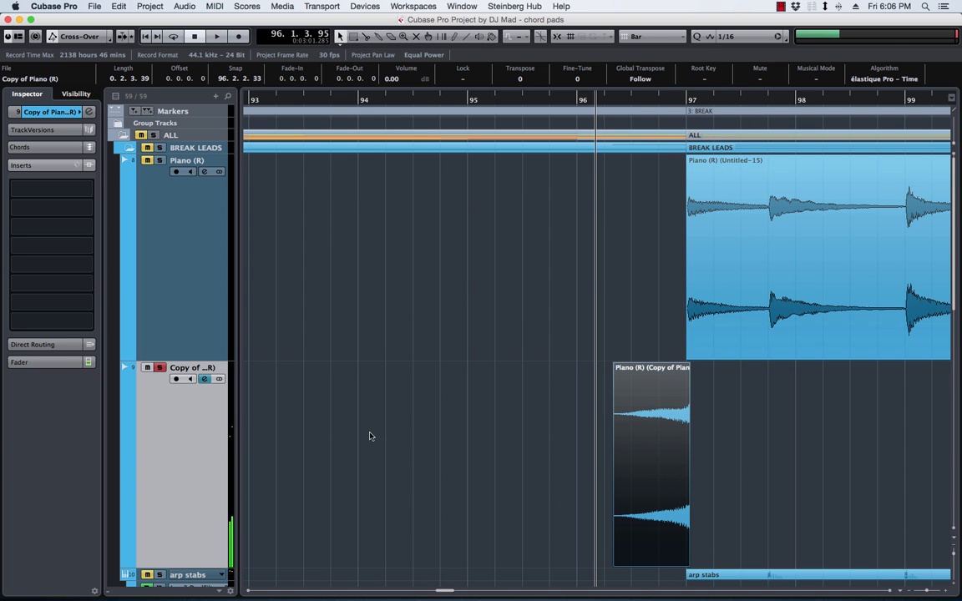
key("s")
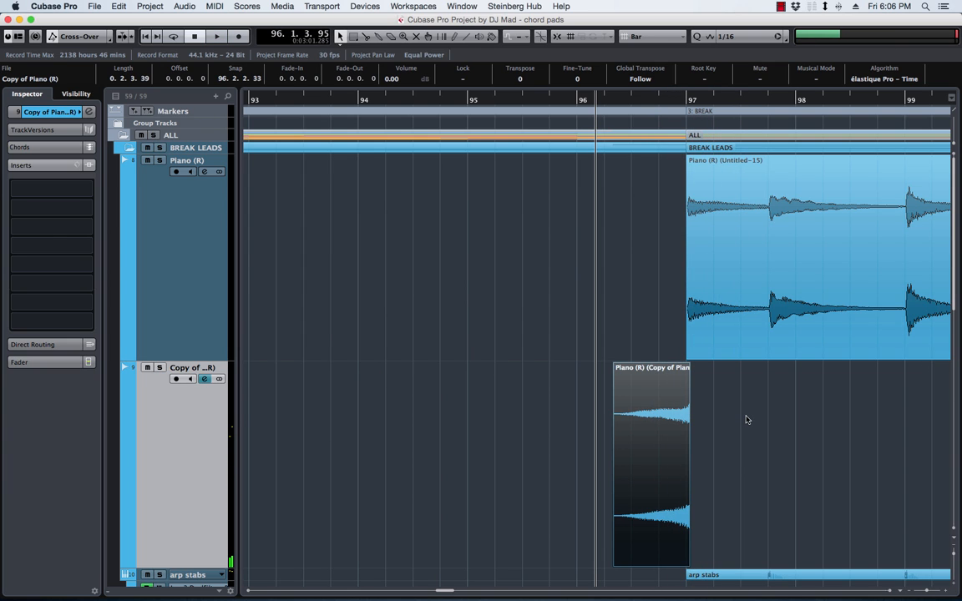
Step: Undo the move of the reversed chord and the GHOST macro processing
key("super+z")
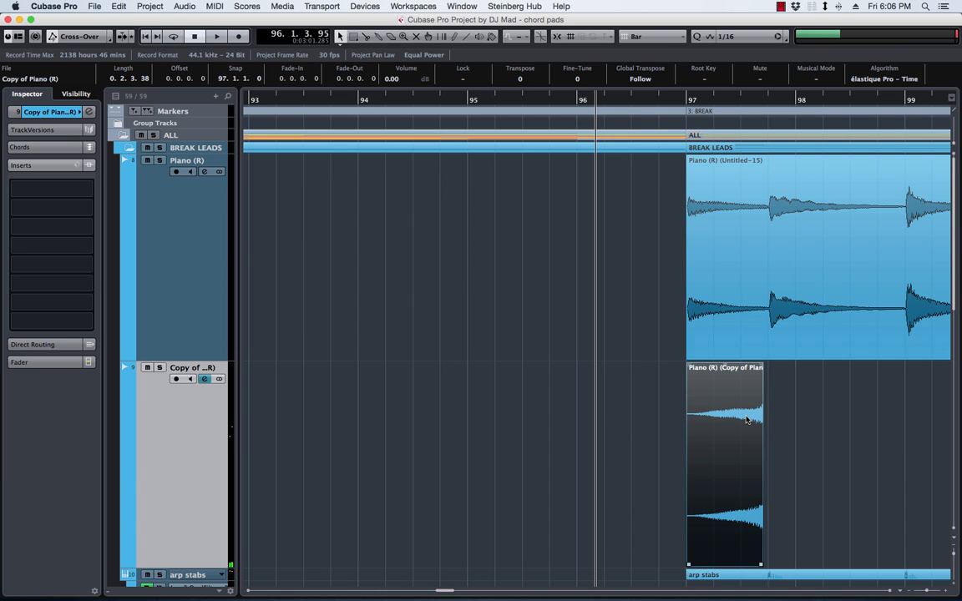
key("super+z")
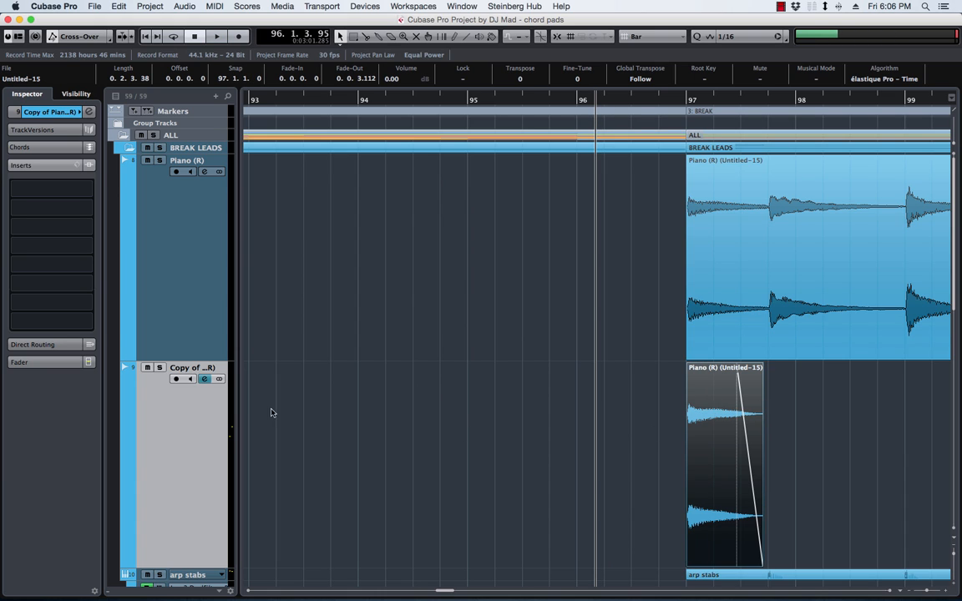
key("super+z")
Step: Bounce the faded piano chord with its fade rendered and load the RoomWorks reverb as an offline process on it
left_click(549, 215)
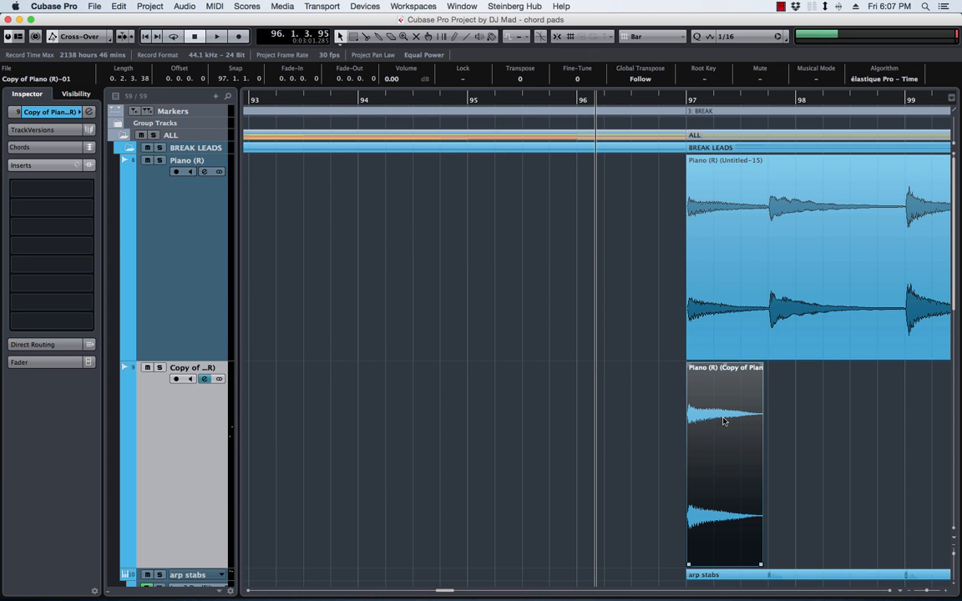
right_click(726, 421)
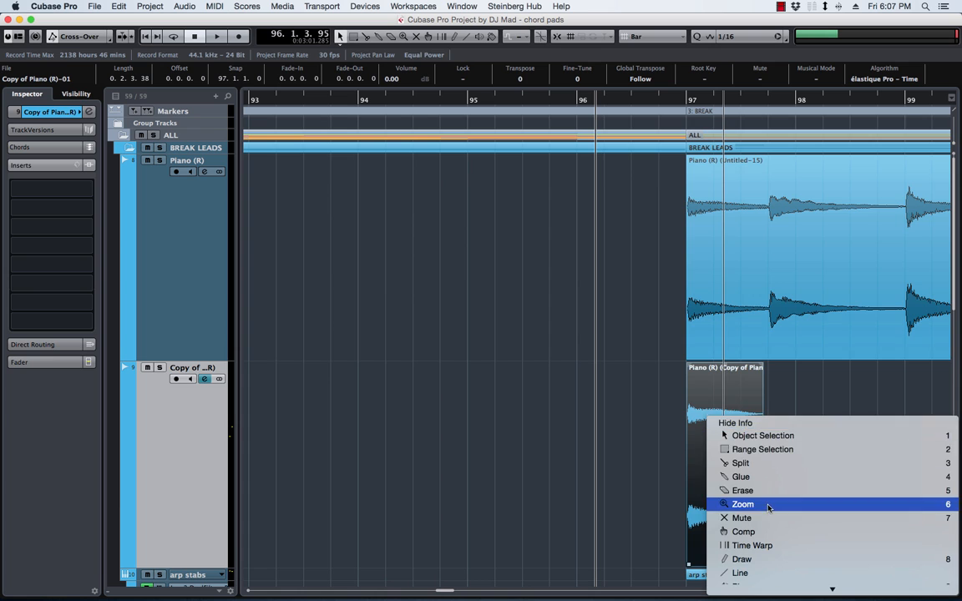
mouse_move(769, 507)
mouse_move(730, 495)
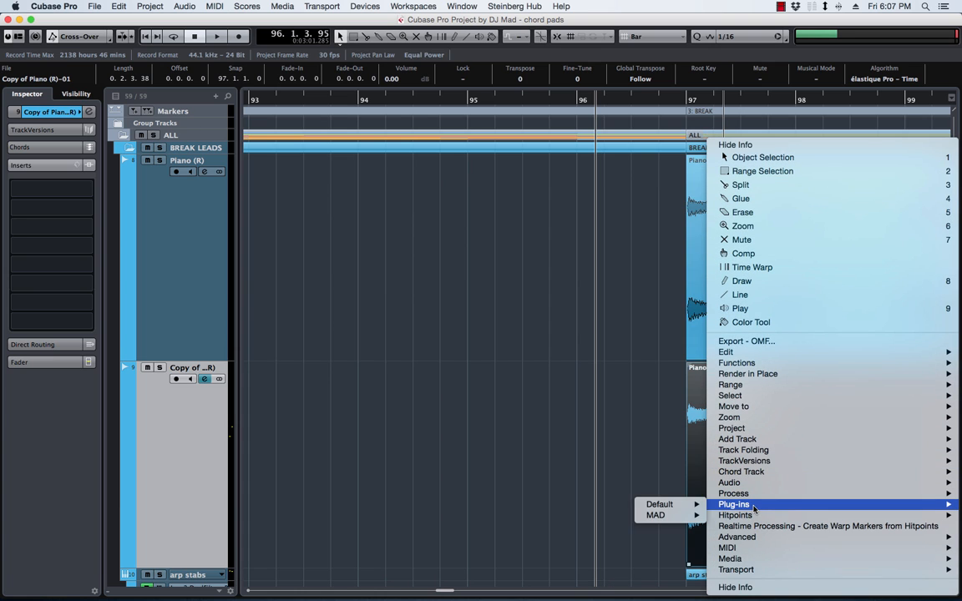
mouse_move(664, 515)
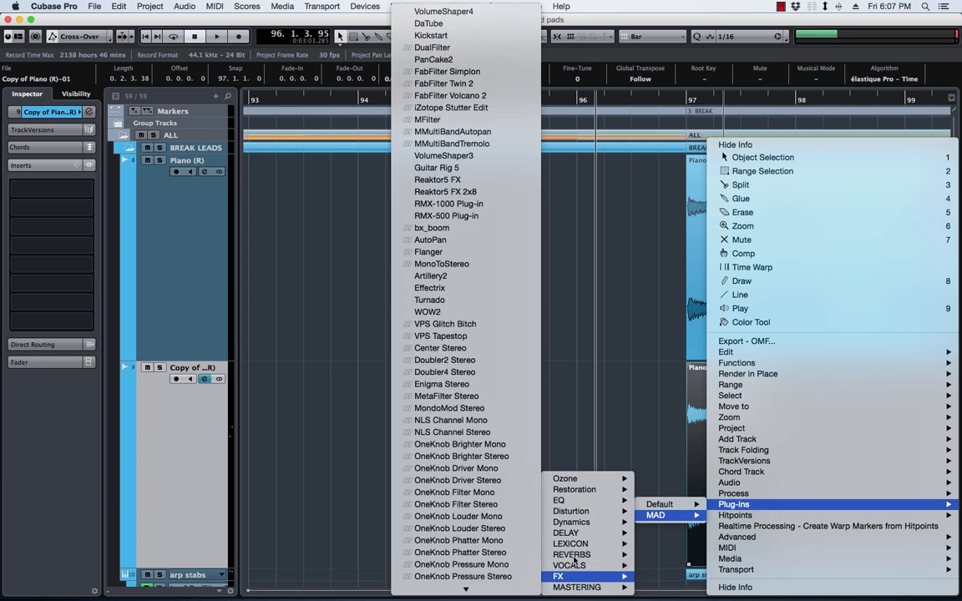
mouse_move(577, 555)
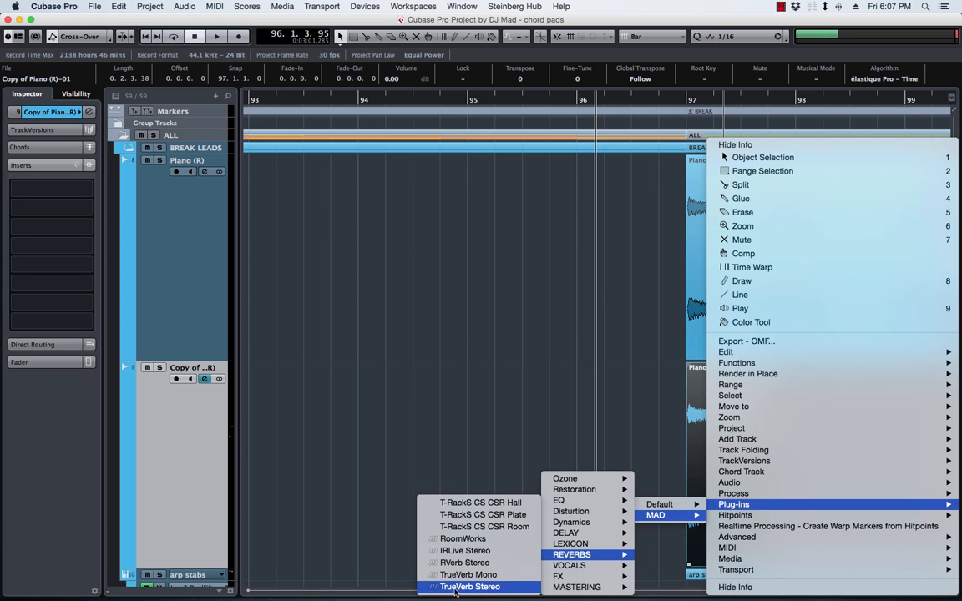
left_click(468, 541)
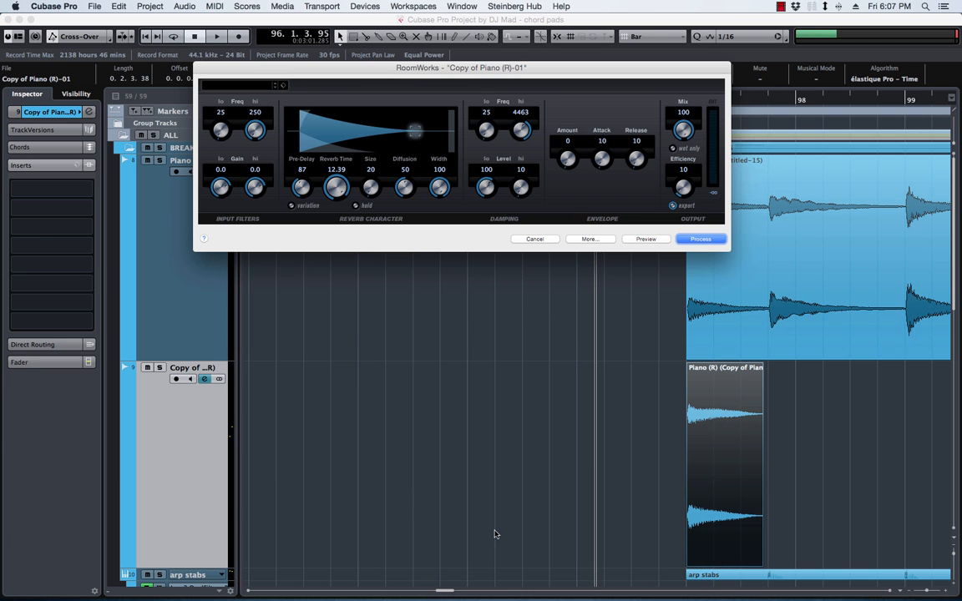
Step: Preview RoomWorks, set the reverb time to 10.85, adjust the high damping frequency and process the chord with its tail
left_click(652, 240)
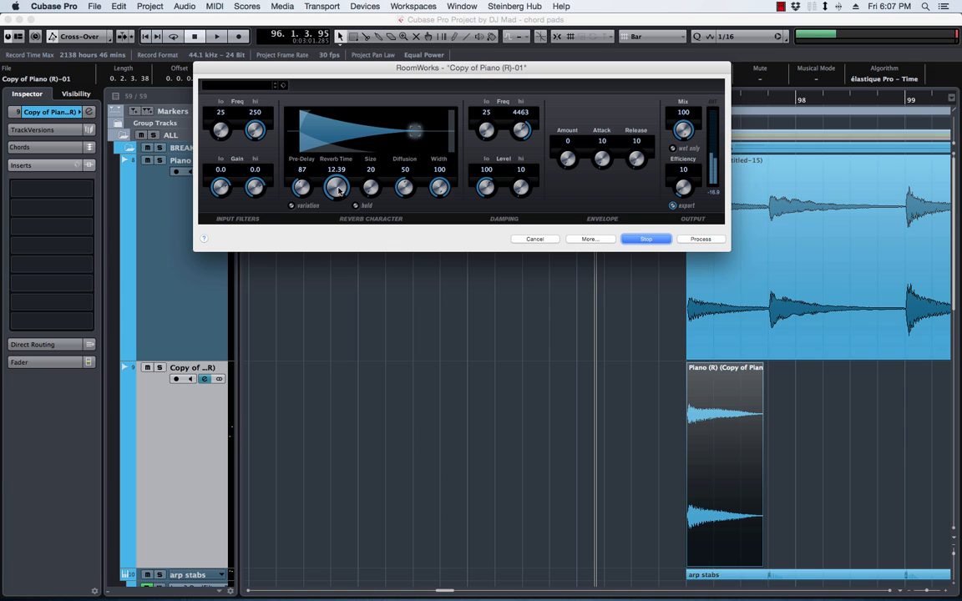
left_click_drag(339, 188, 338, 197)
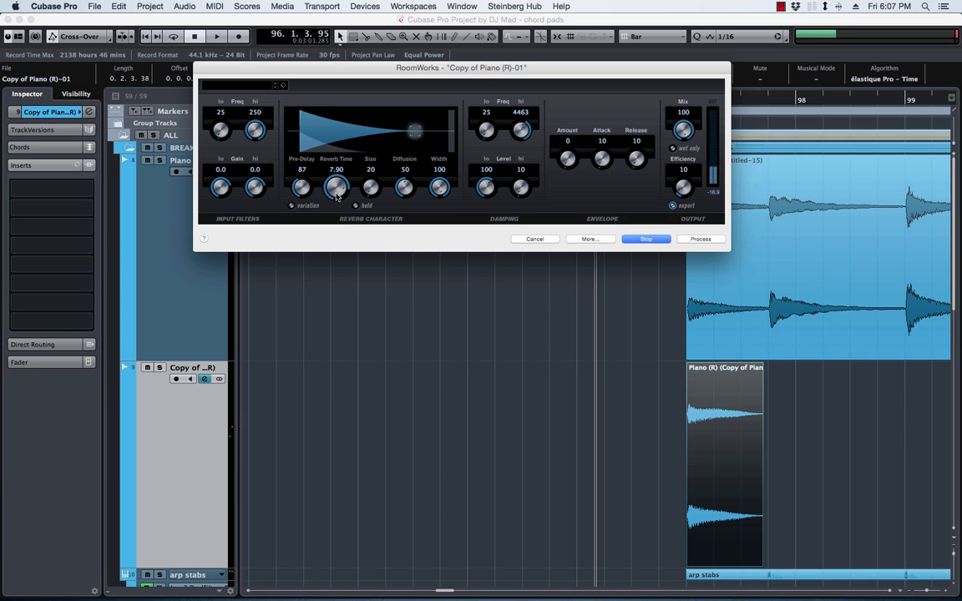
left_click(577, 240)
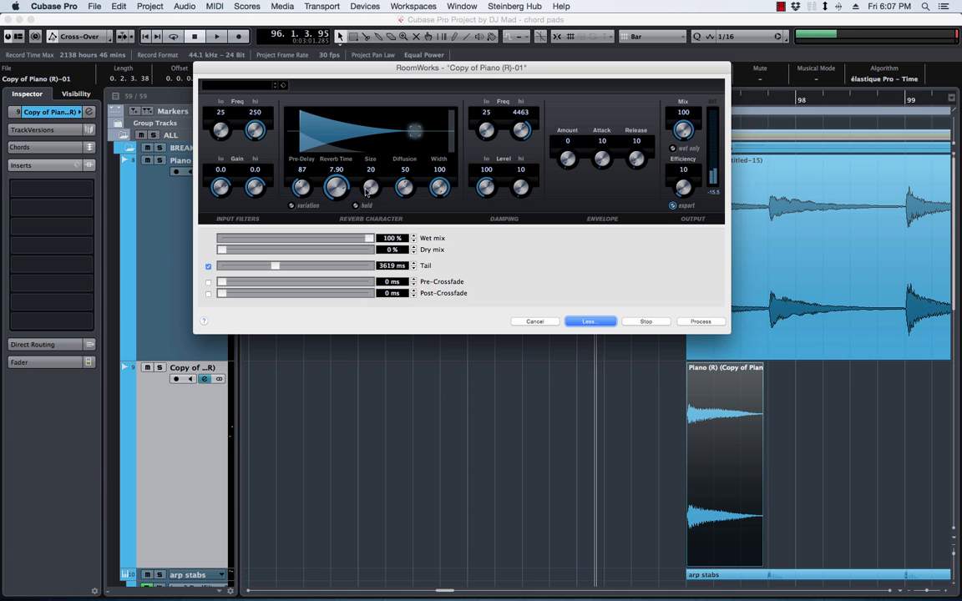
left_click_drag(342, 190, 340, 181)
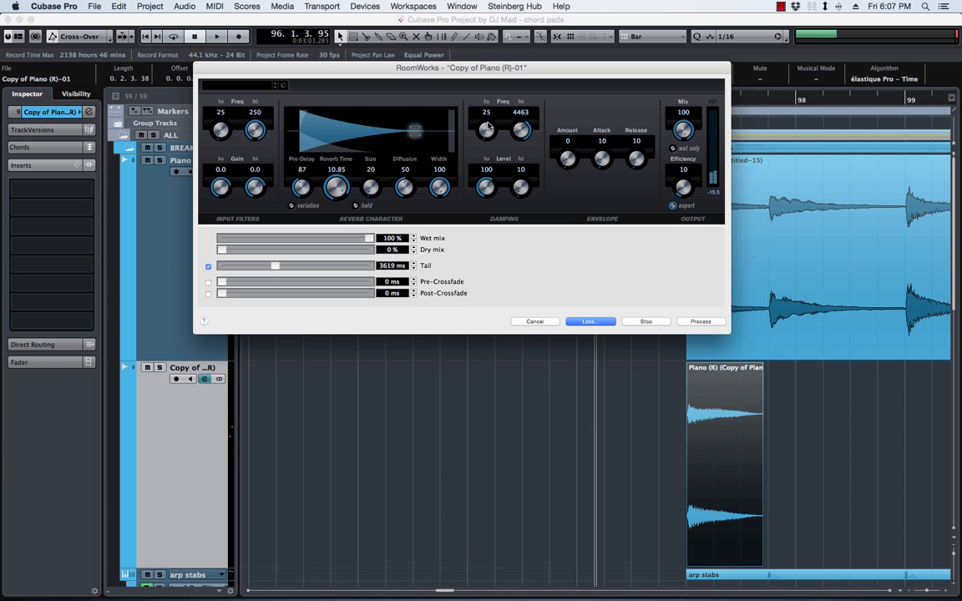
left_click_drag(523, 136, 526, 109)
left_click(701, 322)
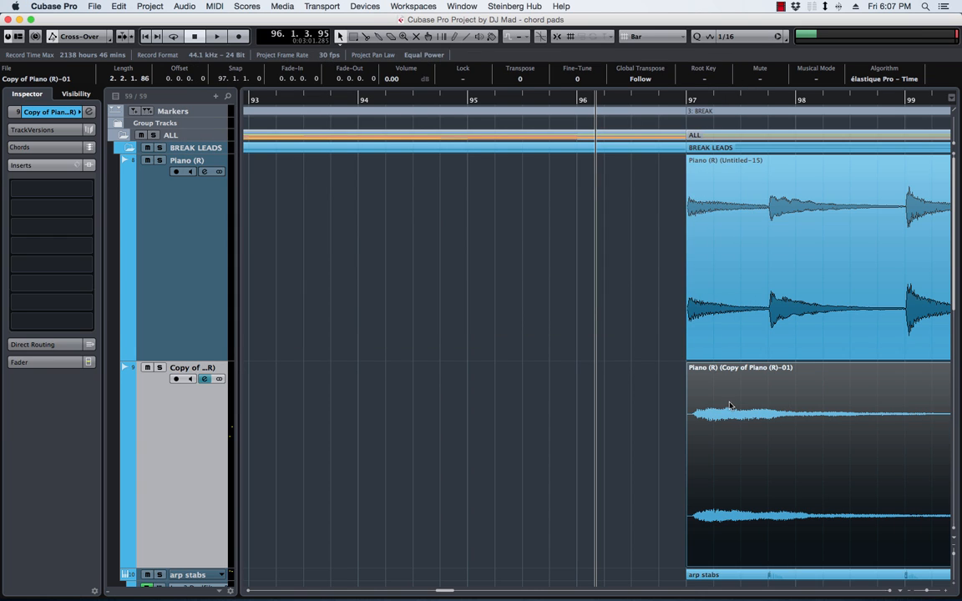
Step: Reverse the reverb-processed piano chord
left_click(183, 6)
mouse_move(251, 21)
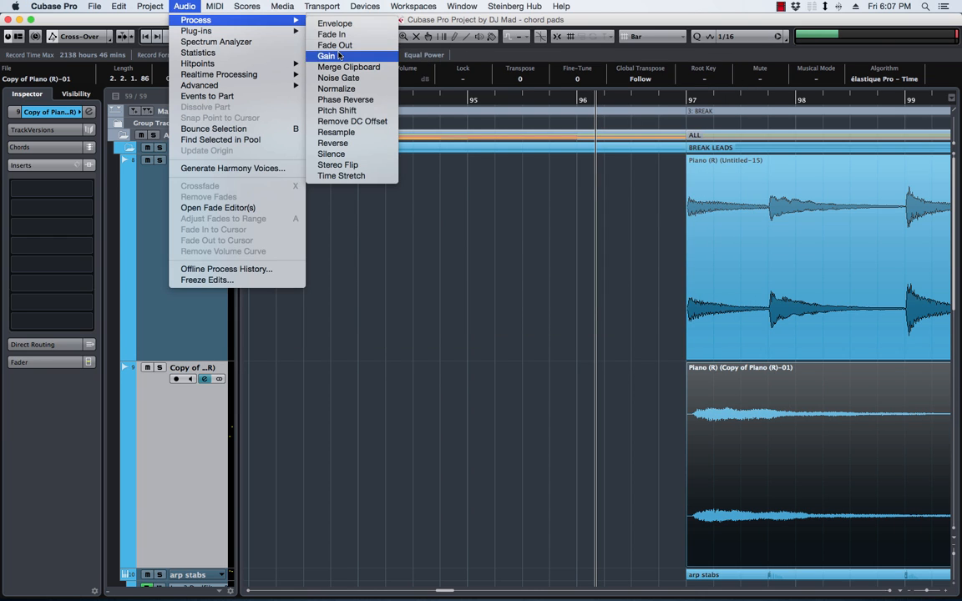
left_click(332, 143)
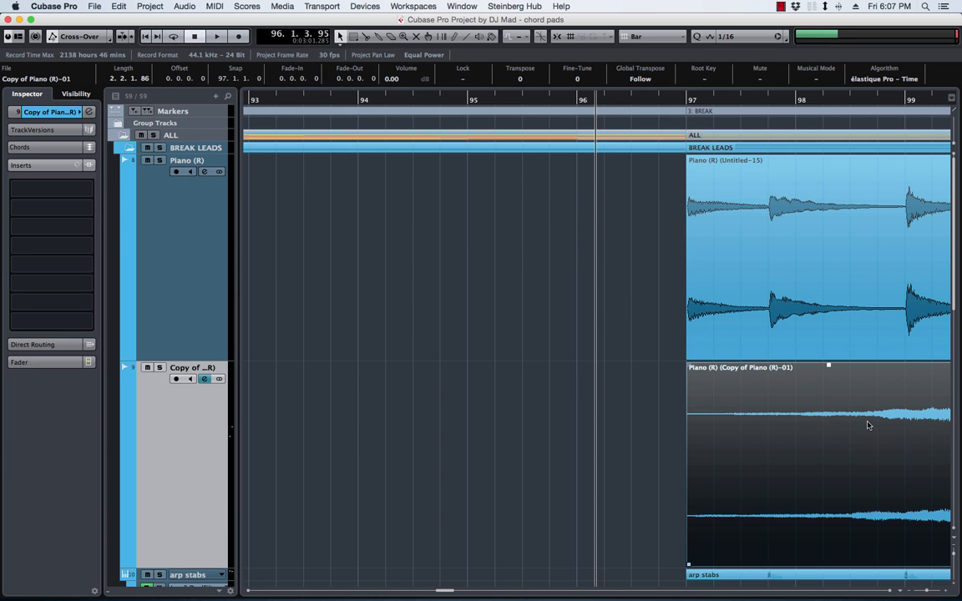
Step: Move the reversed chord to start at about 94.3.1.13, leading into bar 97, and audition it in the mix
left_click_drag(868, 425, 650, 422)
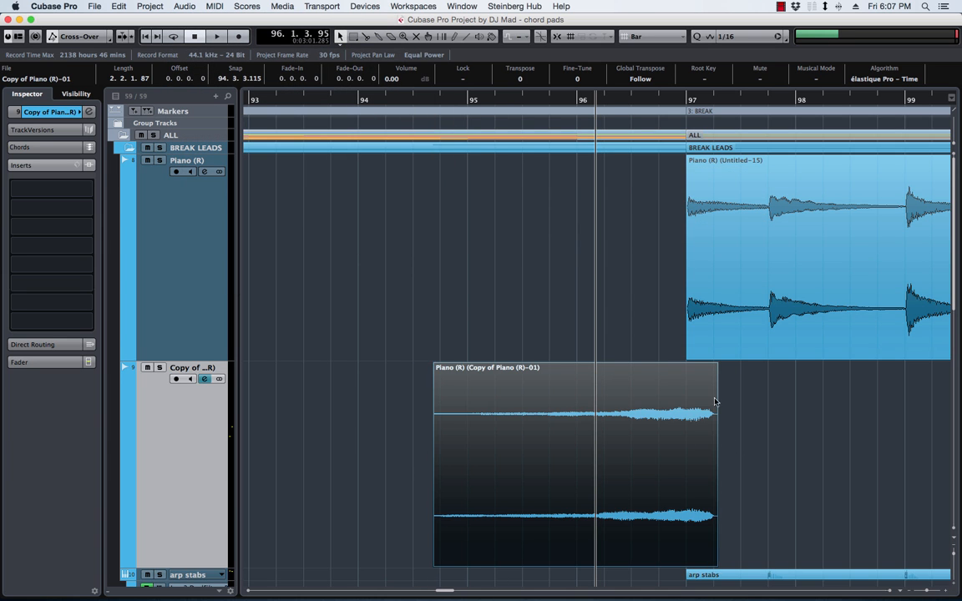
key("space")
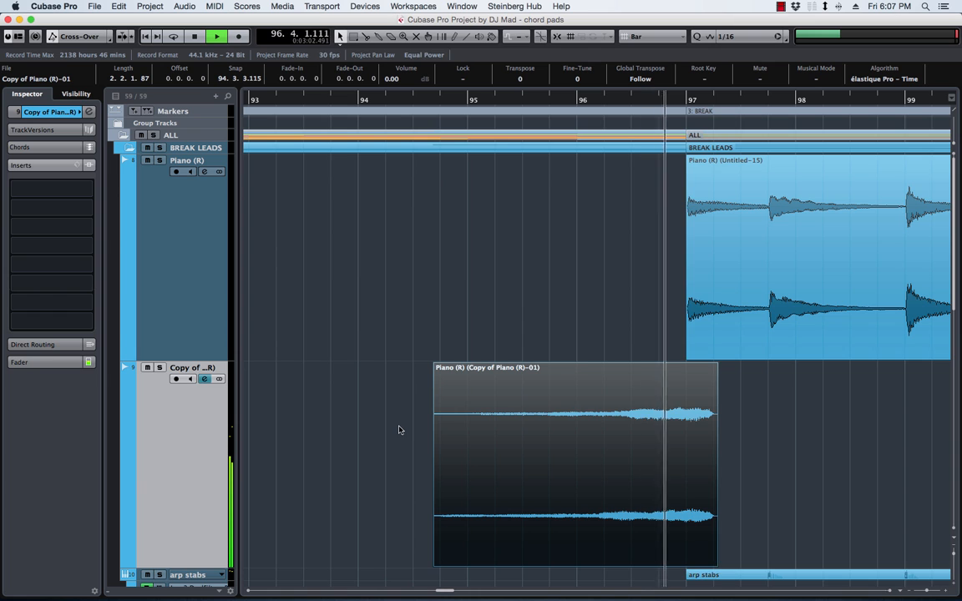
key("space")
left_click_drag(693, 407, 675, 409)
key("space")
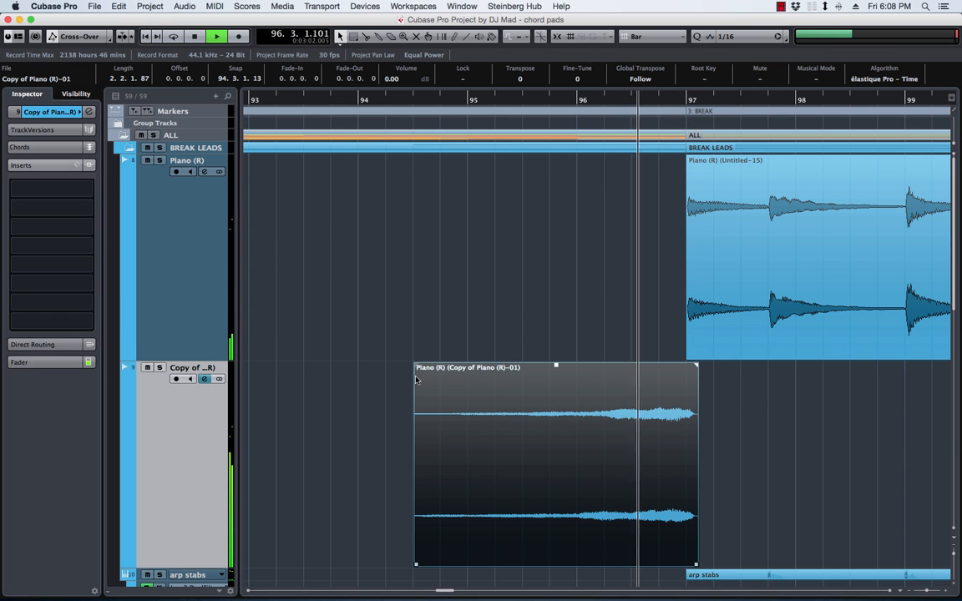
Step: Give the reversed chord a fade-in of about 1.0.1.42 and raise its event volume to 2.64 dB during playback
left_click_drag(415, 367, 559, 365)
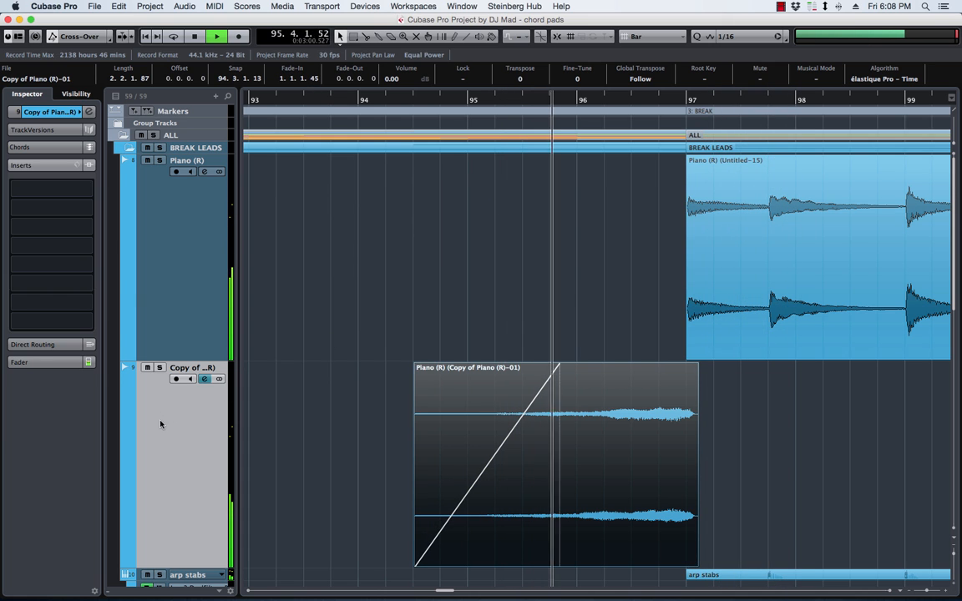
left_click(52, 361)
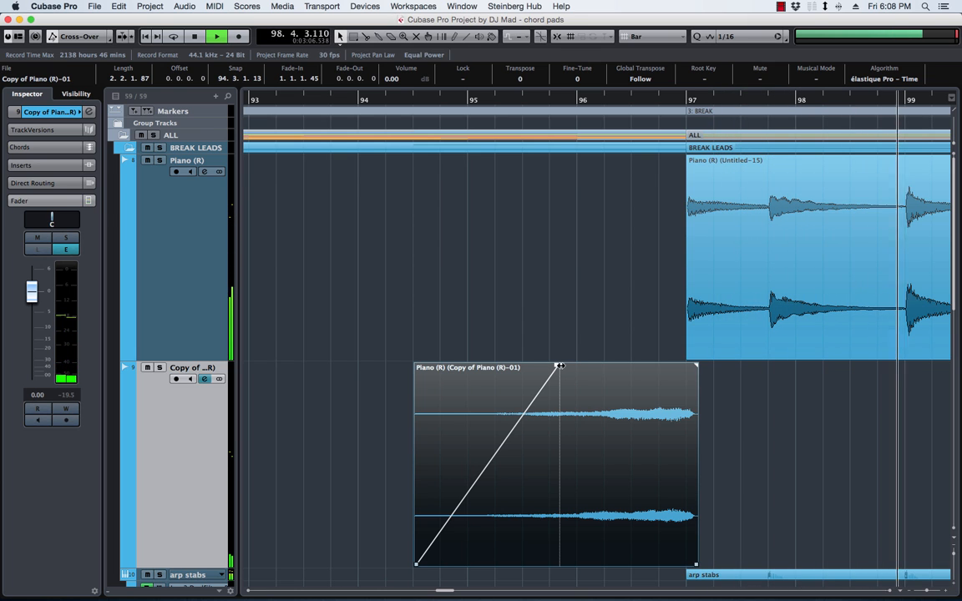
left_click_drag(561, 367, 556, 298)
key("space")
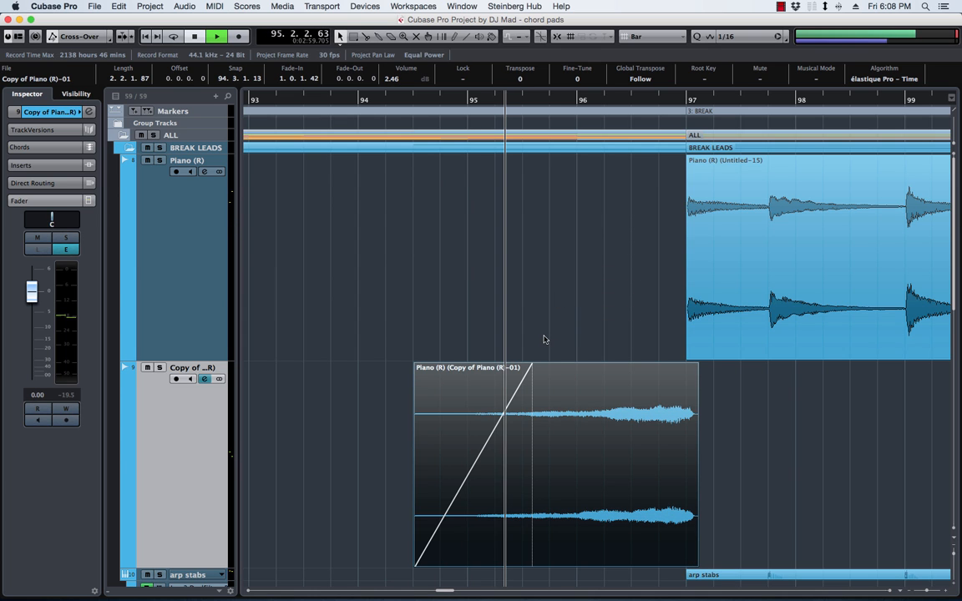
key("space")
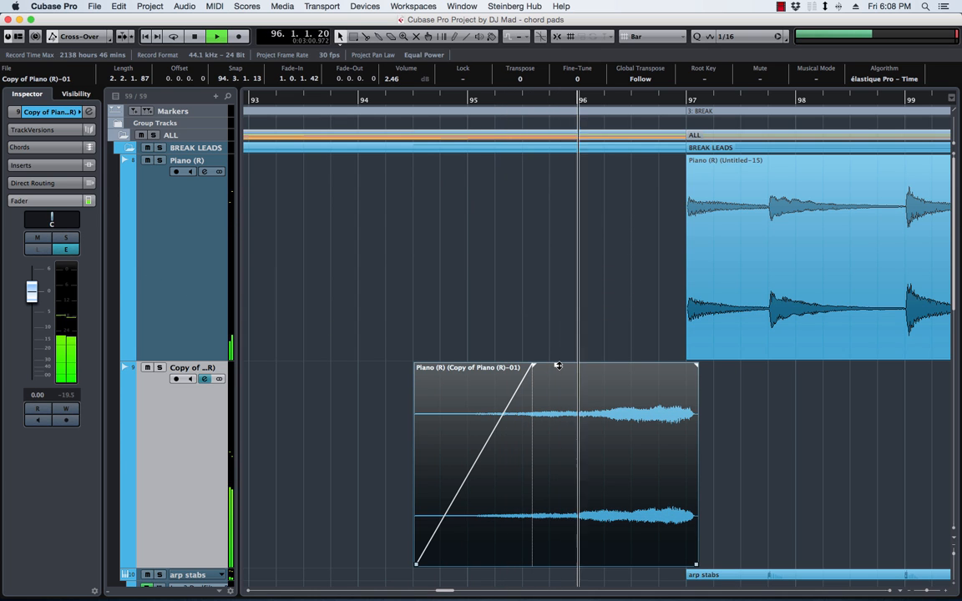
left_click_drag(557, 365, 556, 363)
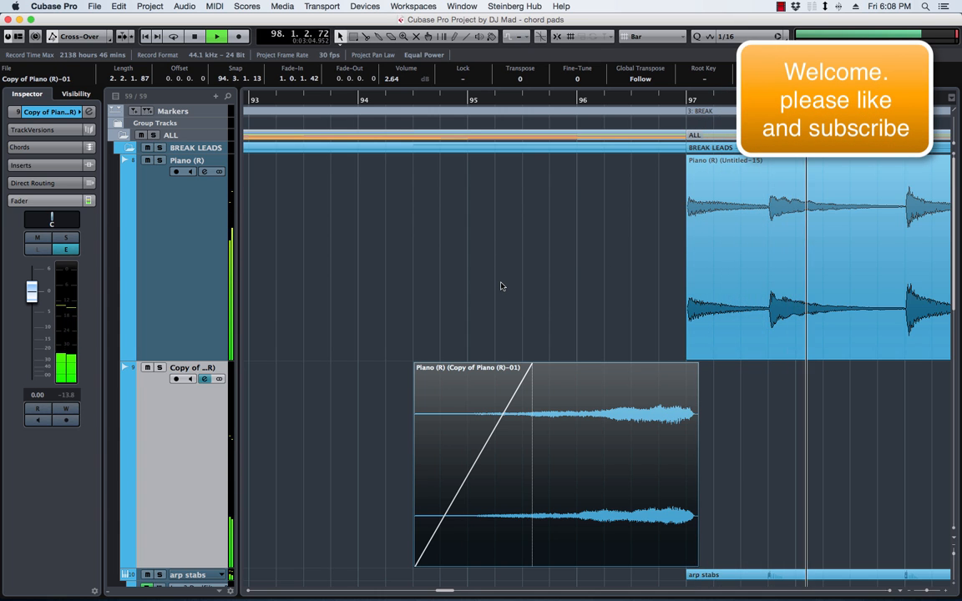
key("g")
key("g")
key("g")
key("g")
key("g")
key("space")
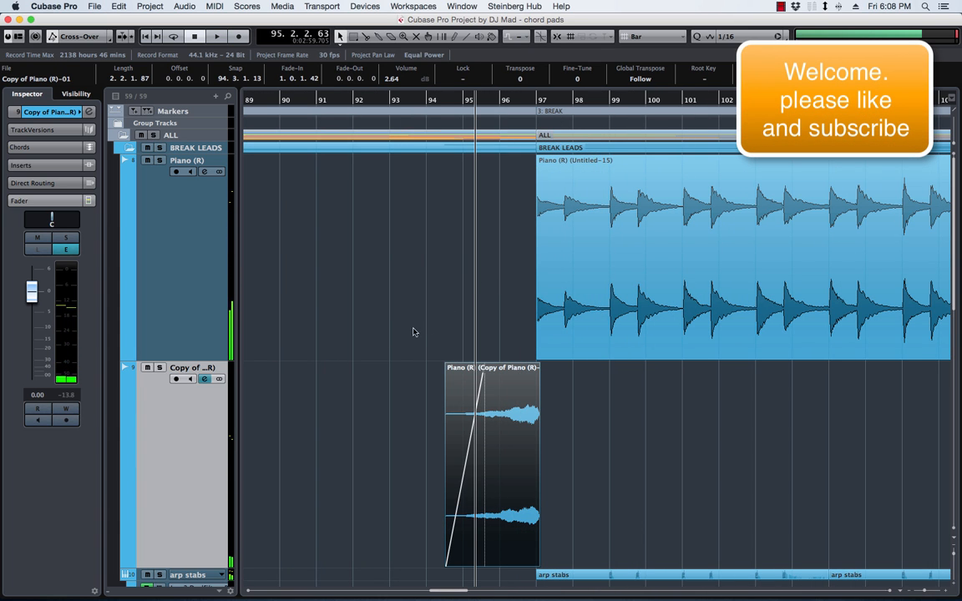
Step: Rename the duplicated piano track as "Piano Ghost"
double_click(178, 368)
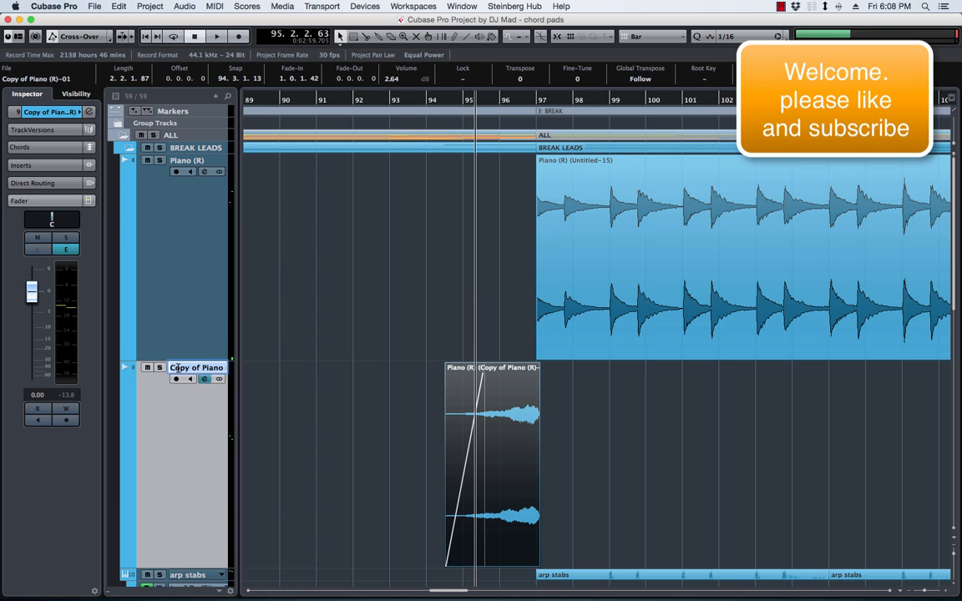
type("Piano")
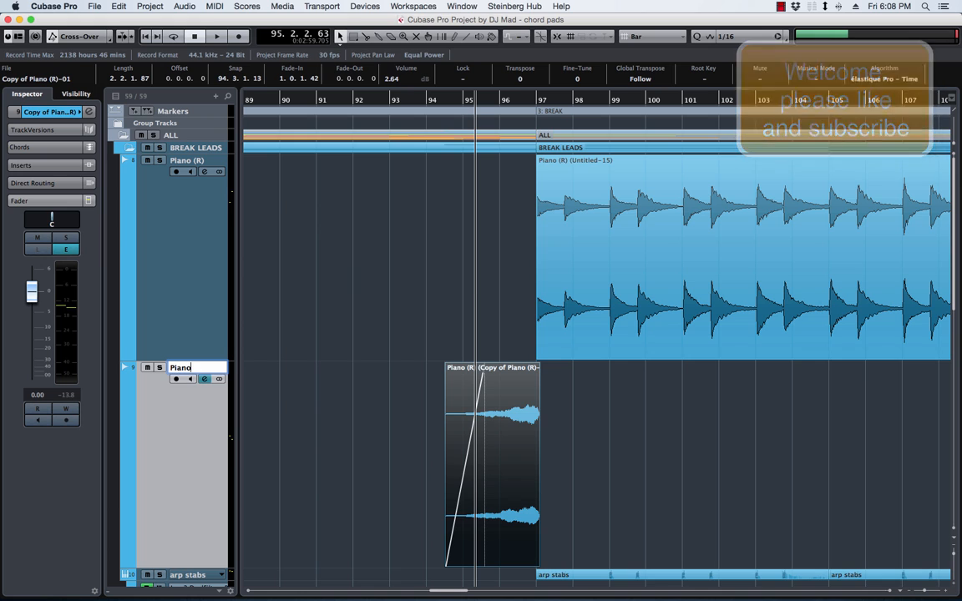
type(" Ghos")
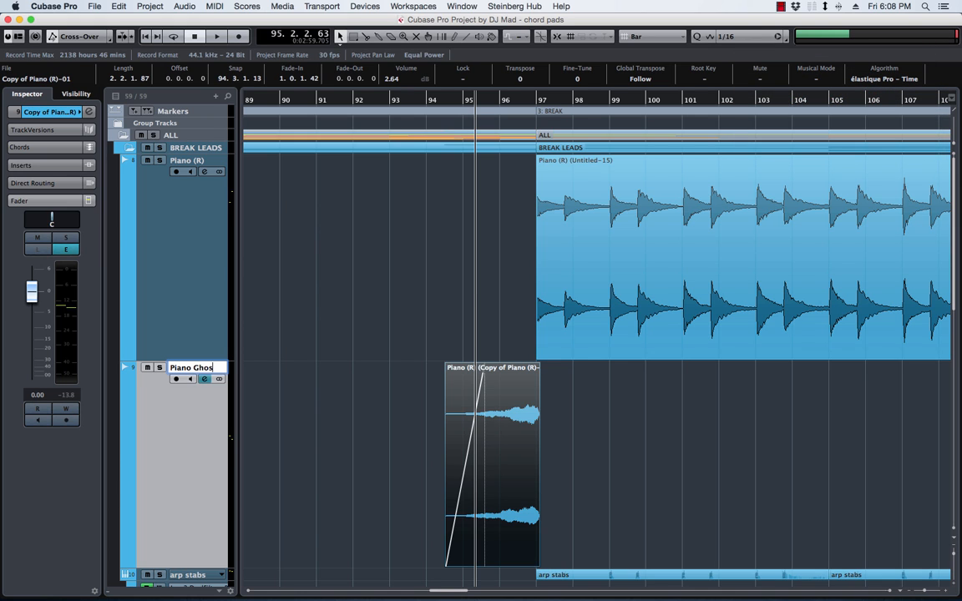
type("t")
key("Return")
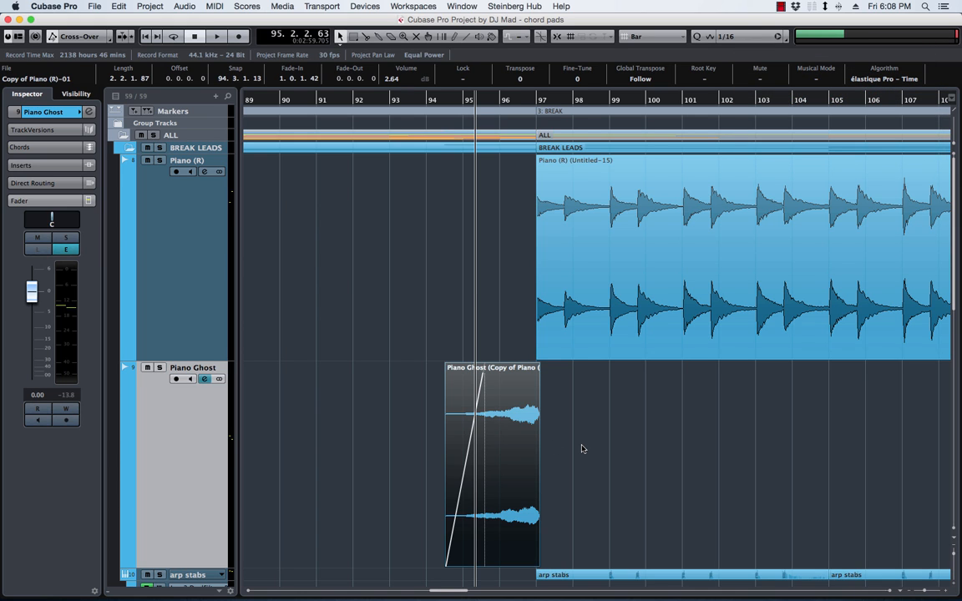
Step: Play the break from about 104.3.3.26 to hear the arrangement going into bar 105
key("z")
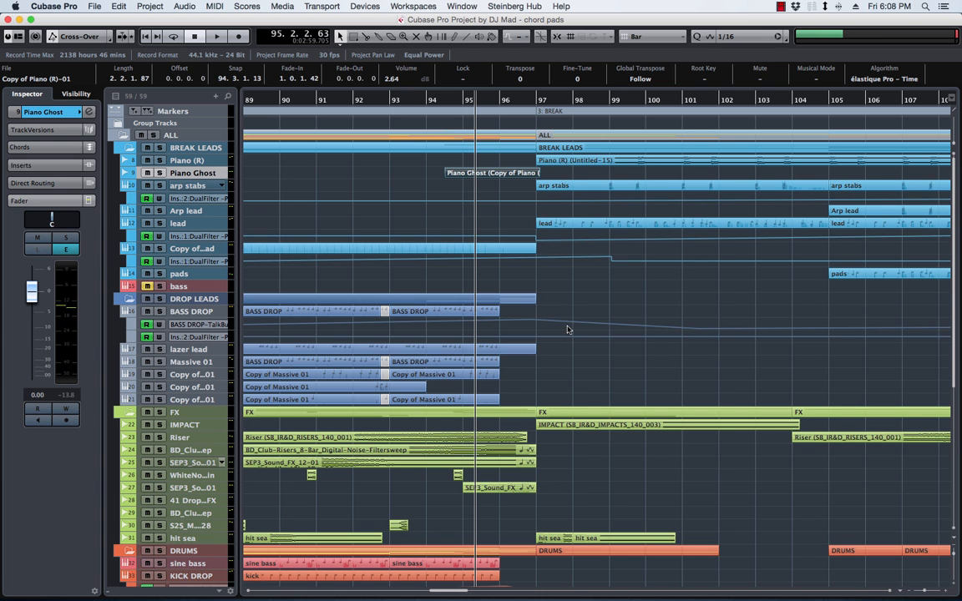
scroll(570, 165, "right", 3)
scroll(571, 166, "left", 5)
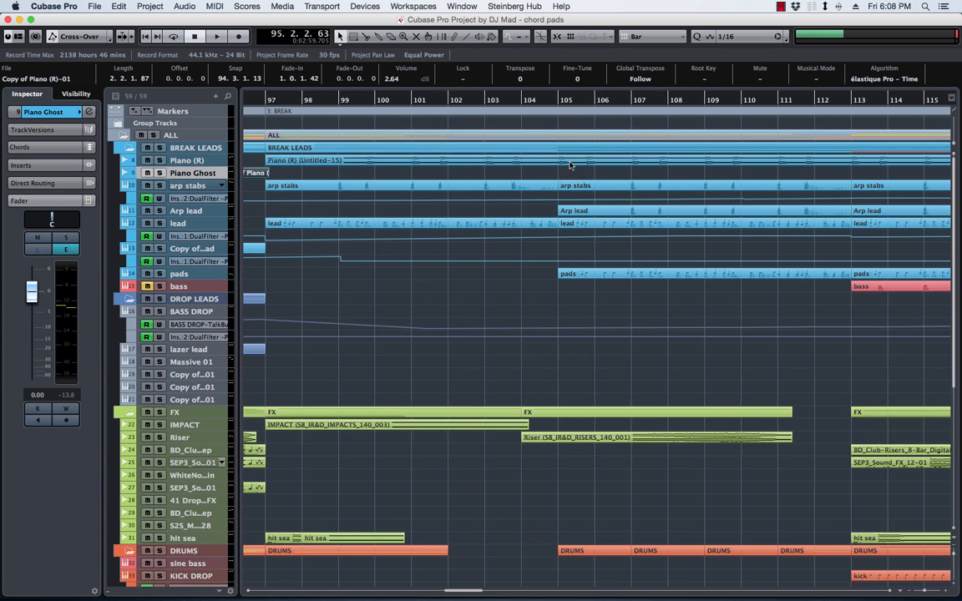
left_click(822, 100)
key("space")
scroll(729, 183, "right", 6)
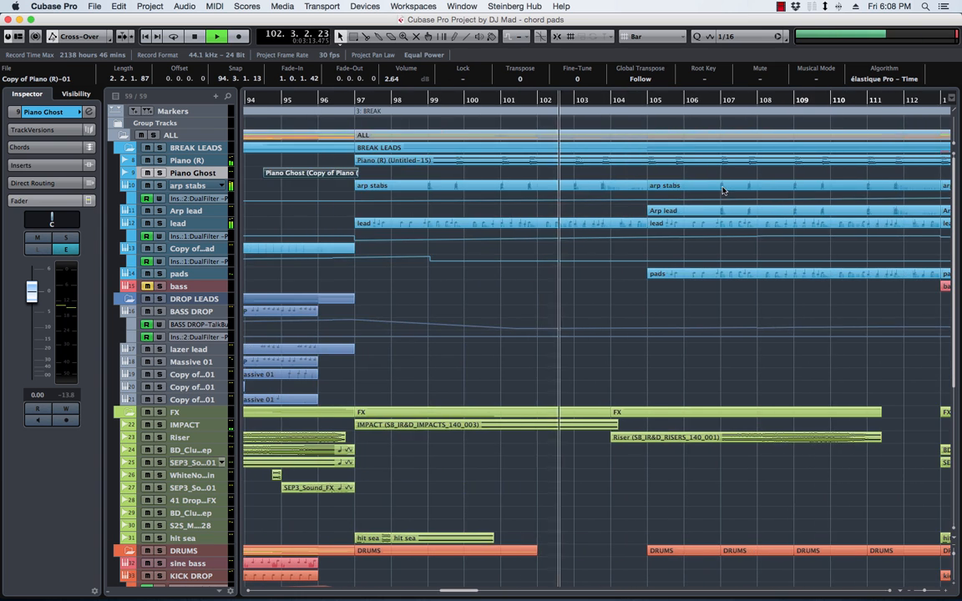
left_click(634, 102)
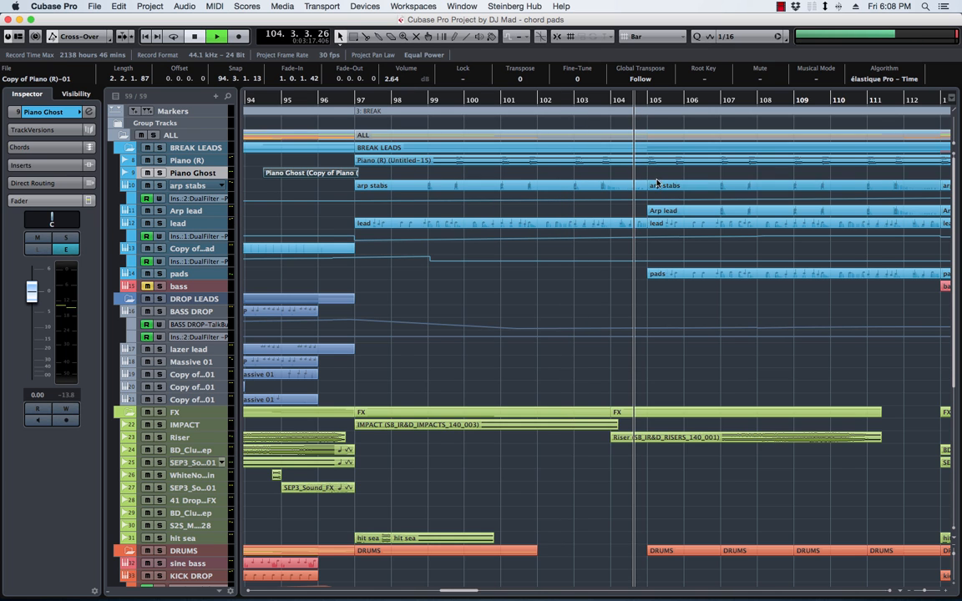
scroll(668, 176, "right", 7)
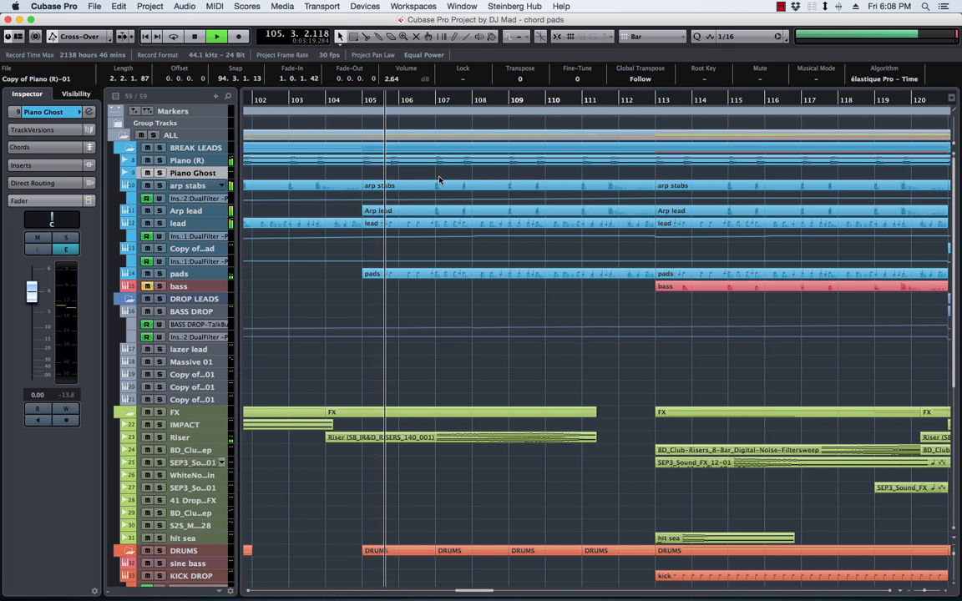
scroll(395, 158, "left", 7)
key("space")
Step: Audition the Arp lead track soloed, turn its solo off, stop playback and deselect all events
left_click(206, 211)
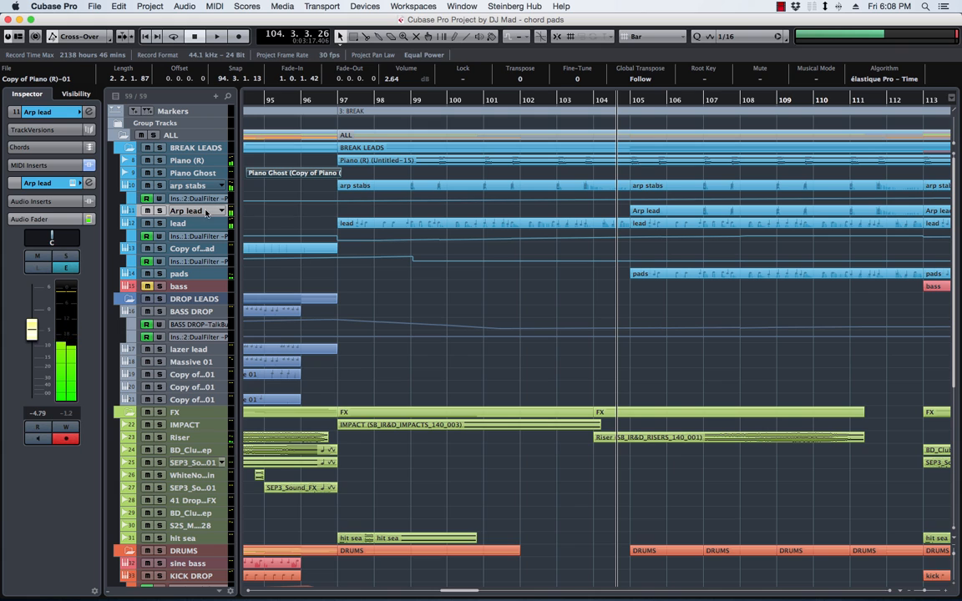
left_click(161, 211)
key("space")
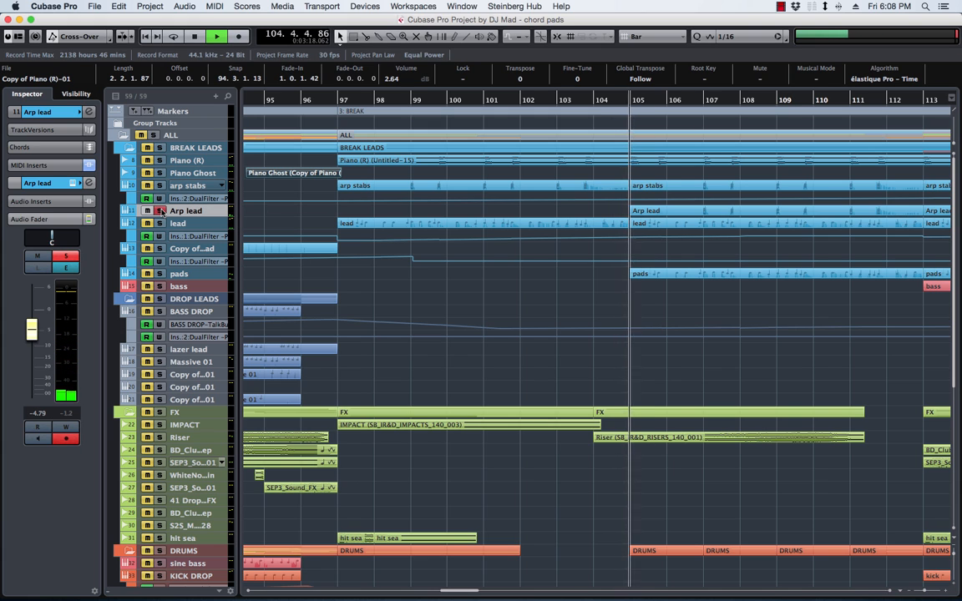
left_click(161, 211)
key("space")
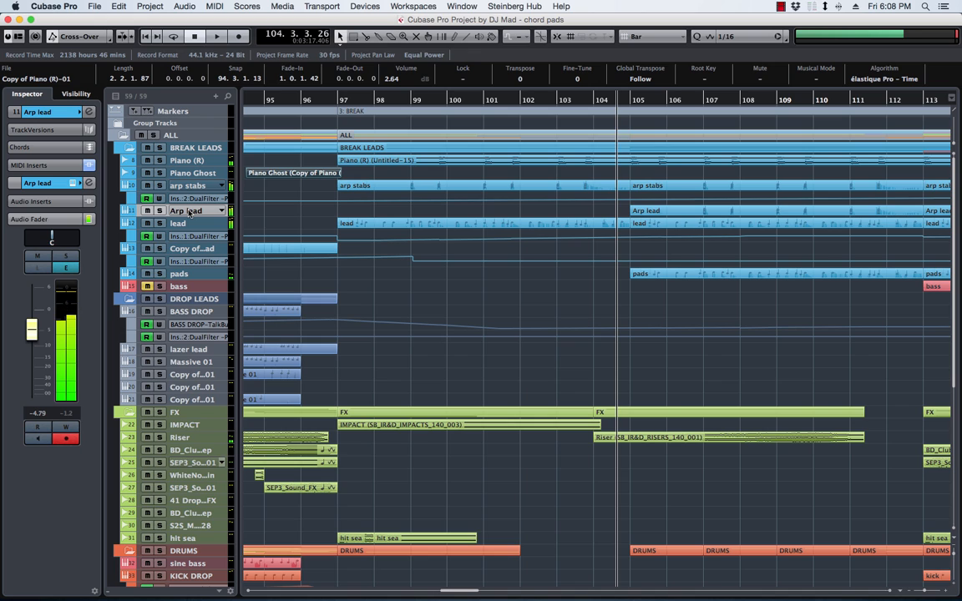
left_click(378, 213)
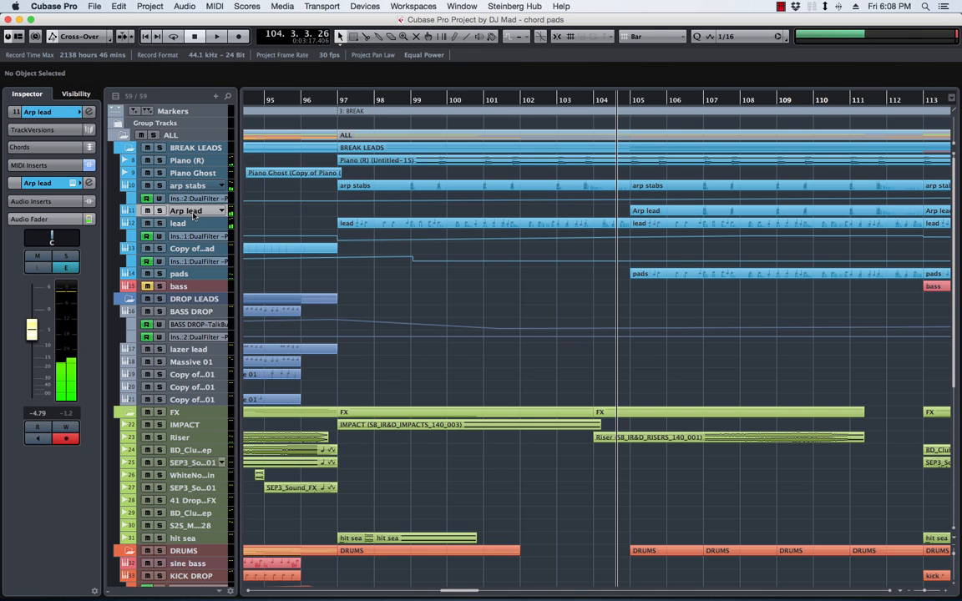
Step: Render the Arp lead track to audio in place and reapply the track name "Arp lead (R)" to its rendered event
key("alt+r")
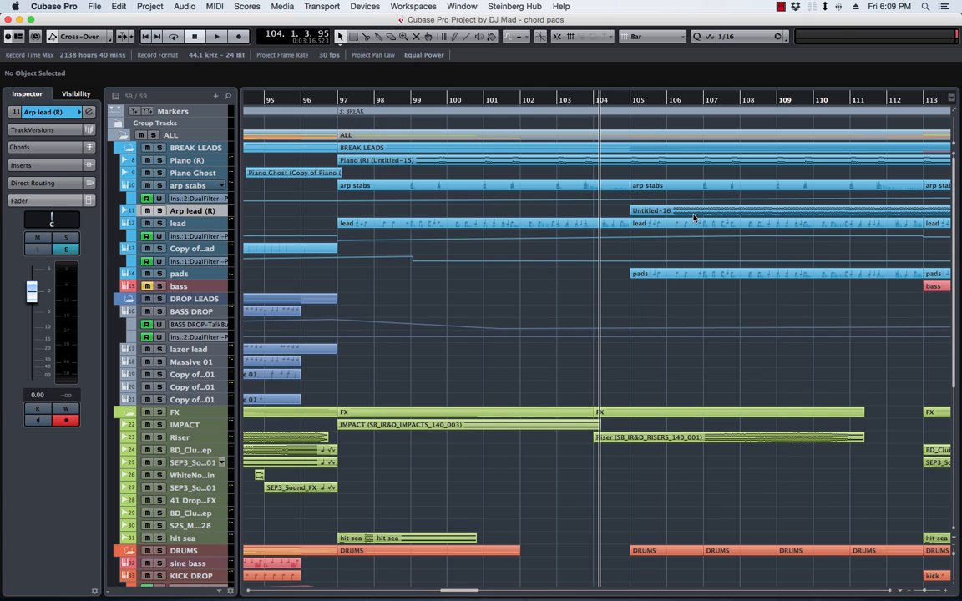
double_click(189, 211)
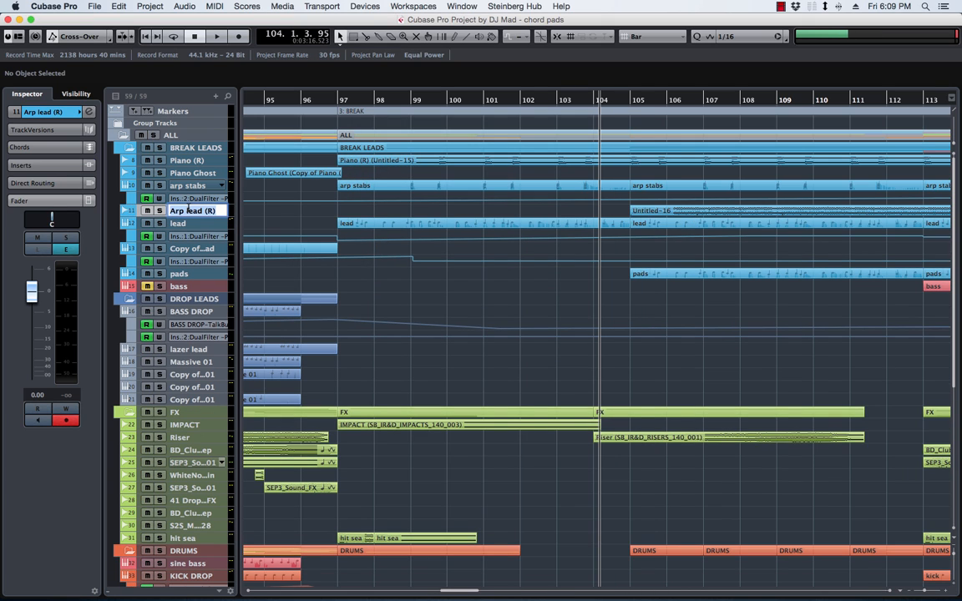
key("Return")
Step: Duplicate the rendered Arp lead (R) audio track with its height enlarged
right_click(194, 212)
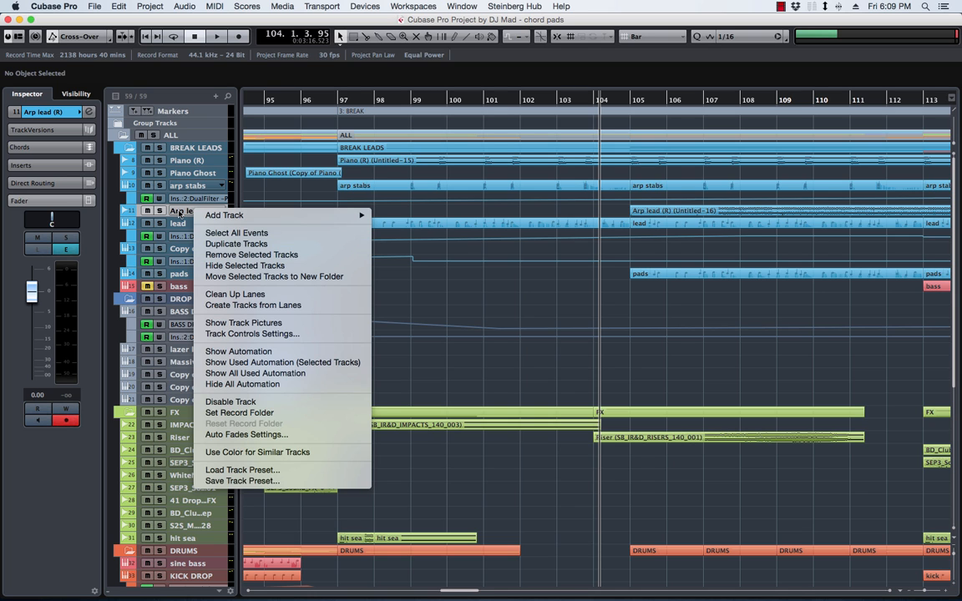
left_click(179, 214)
right_click(185, 257)
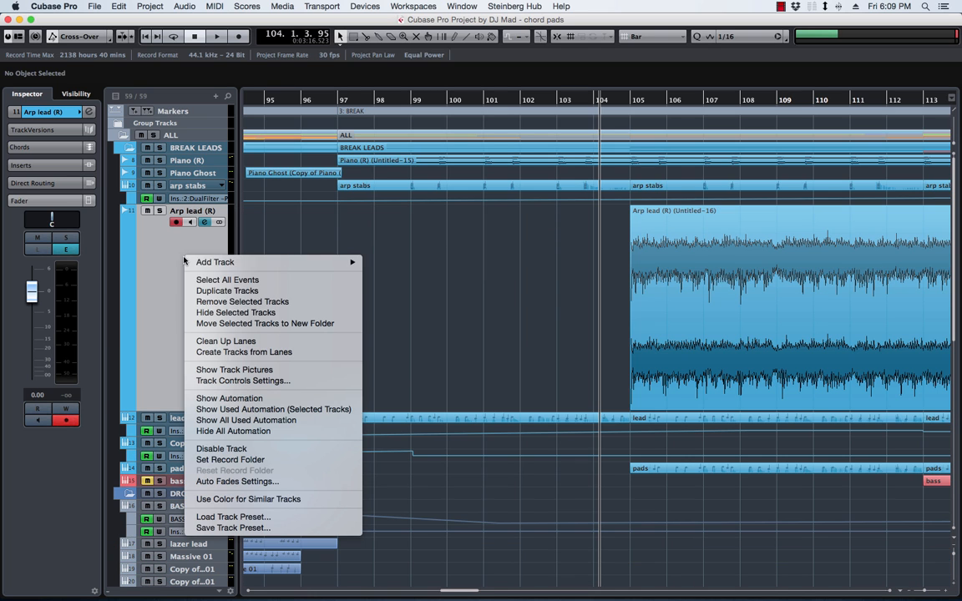
left_click(246, 294)
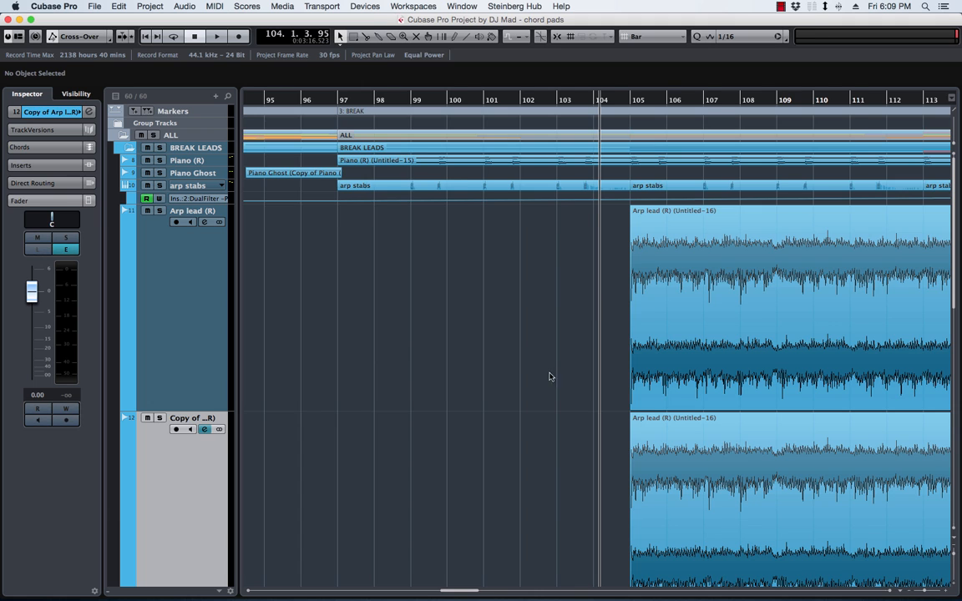
Step: Split the duplicated Arp lead event before bar 106 and delete everything after the short opening section
scroll(550, 376, "right", 5)
left_click(527, 468)
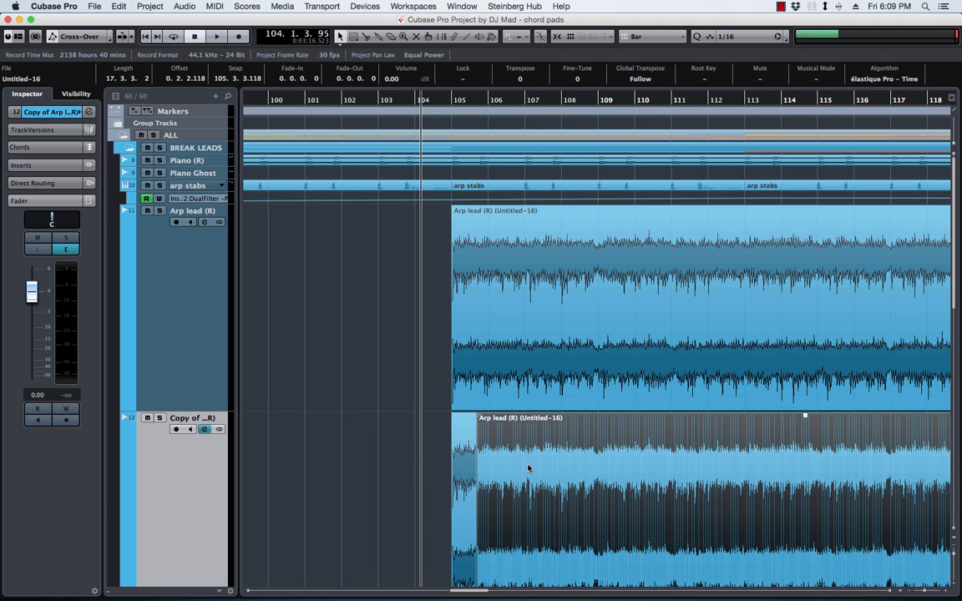
key("Delete")
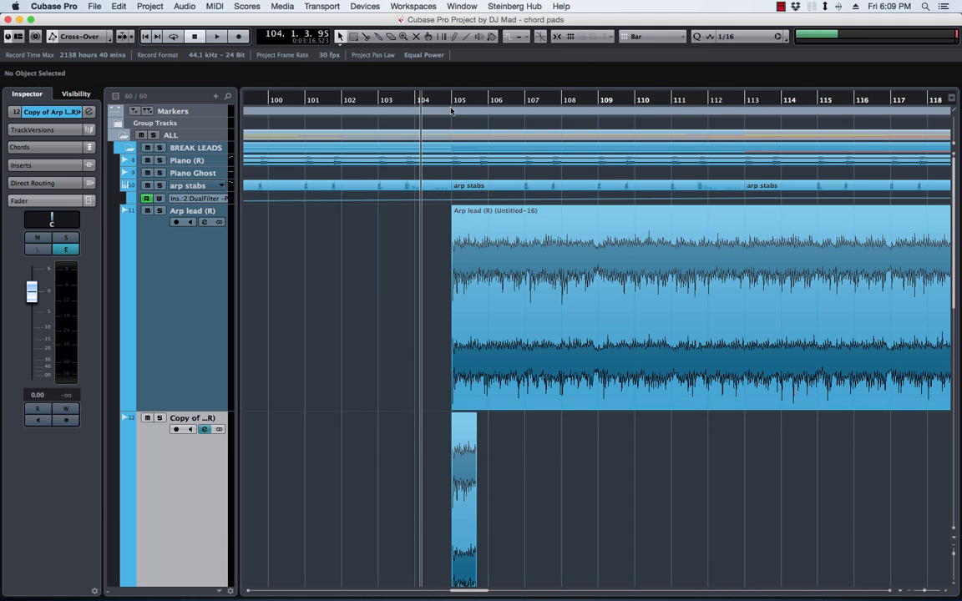
Step: Split the remaining copy just before its second note, at about 105.1.1.111, and delete the rest to isolate the first note
left_click_drag(453, 100, 458, 188)
key("h")
key("h")
key("h")
key("h")
key("h")
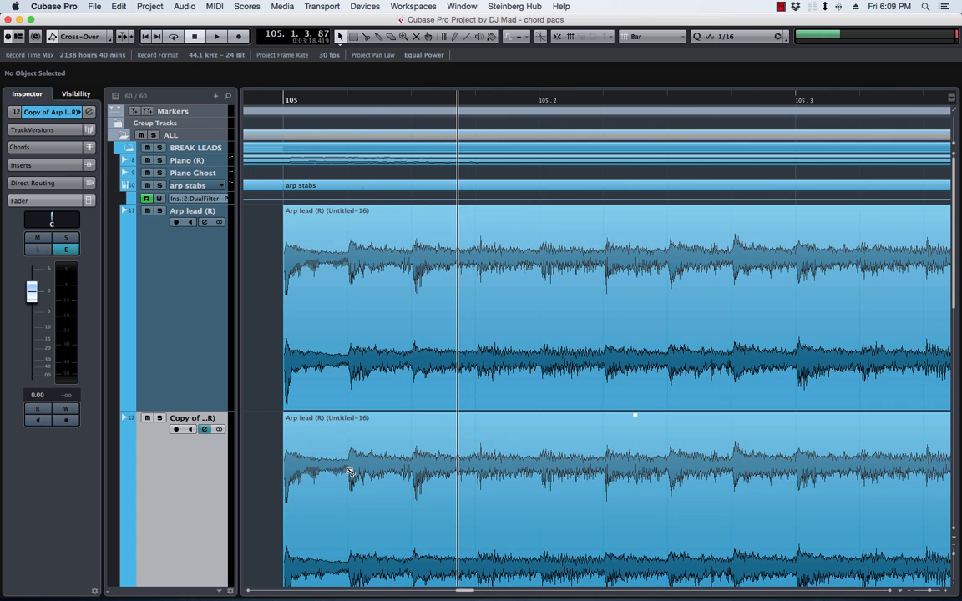
left_click(343, 472, "alt")
left_click(370, 471)
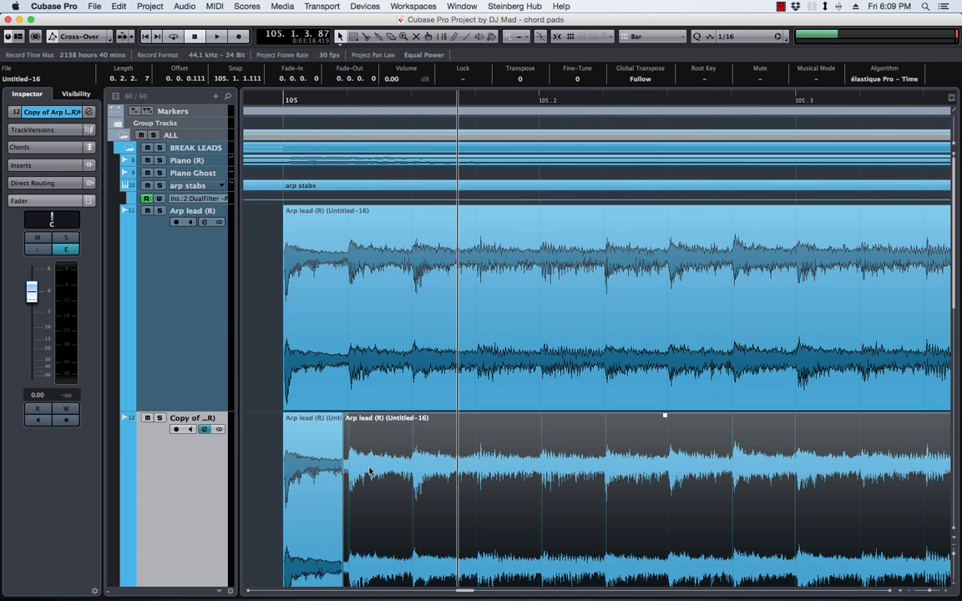
key("Delete")
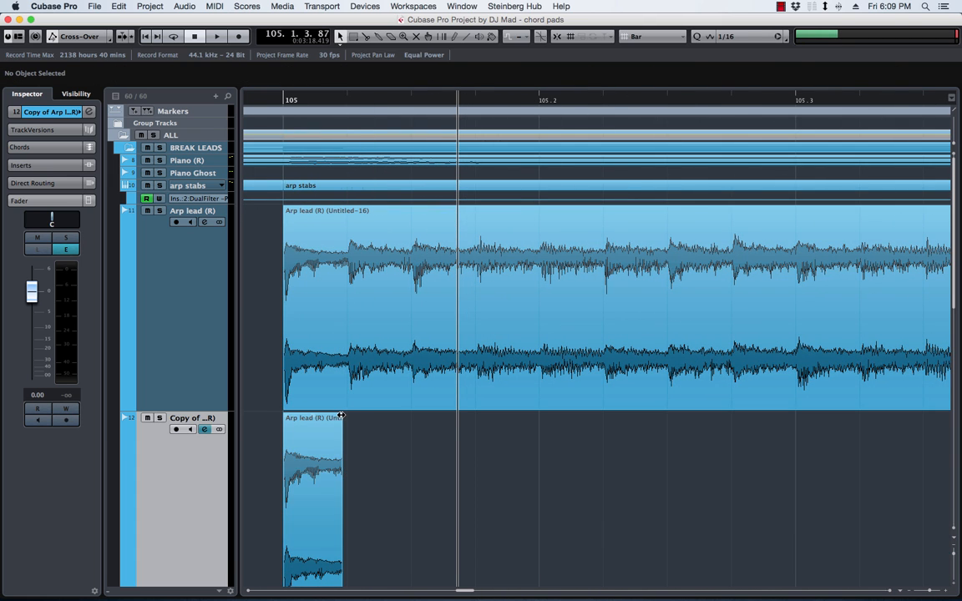
Step: Add a fade-out of about 0.0.0.35 to the isolated note and bounce it, replacing the event
left_click_drag(343, 418, 325, 420)
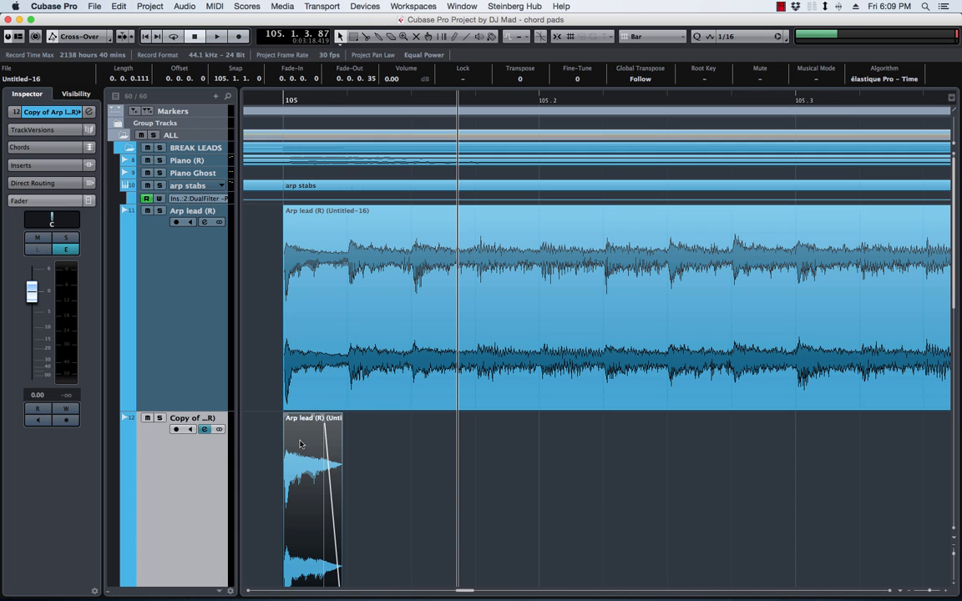
key("b")
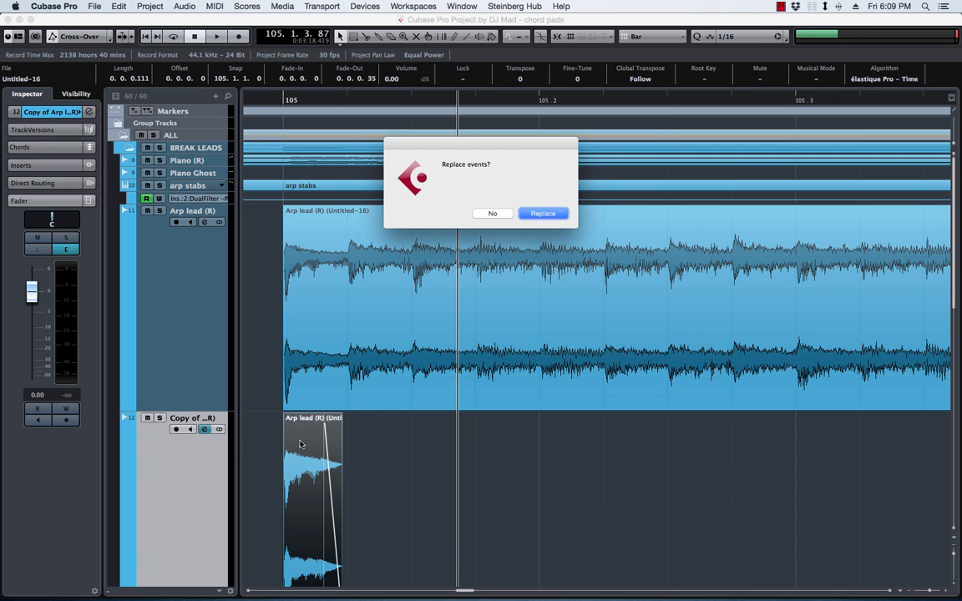
key("Return")
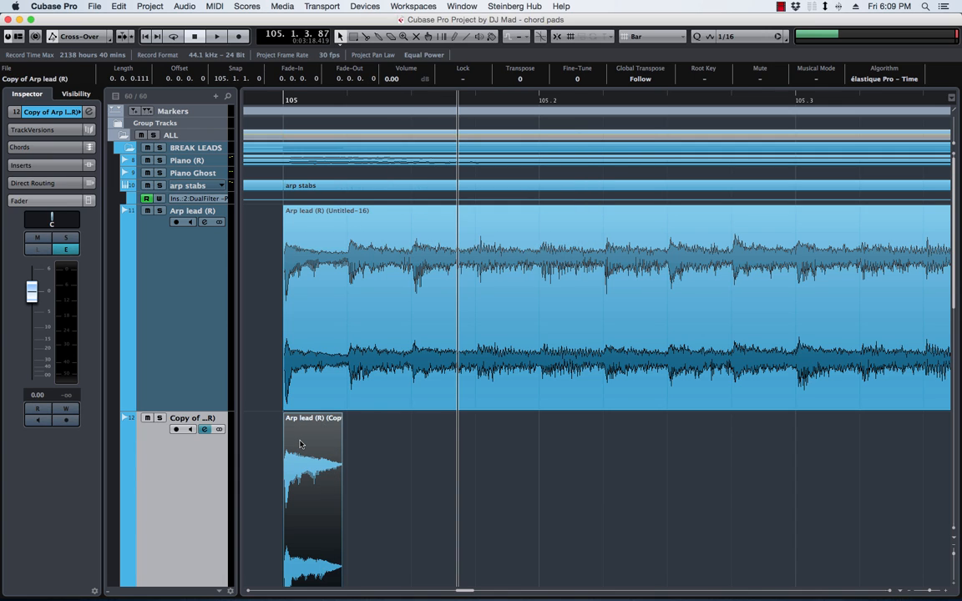
Step: Process the bounced arp note with the RoomWorks reverb at 100% wet mix and a 3619 ms tail
right_click(313, 444)
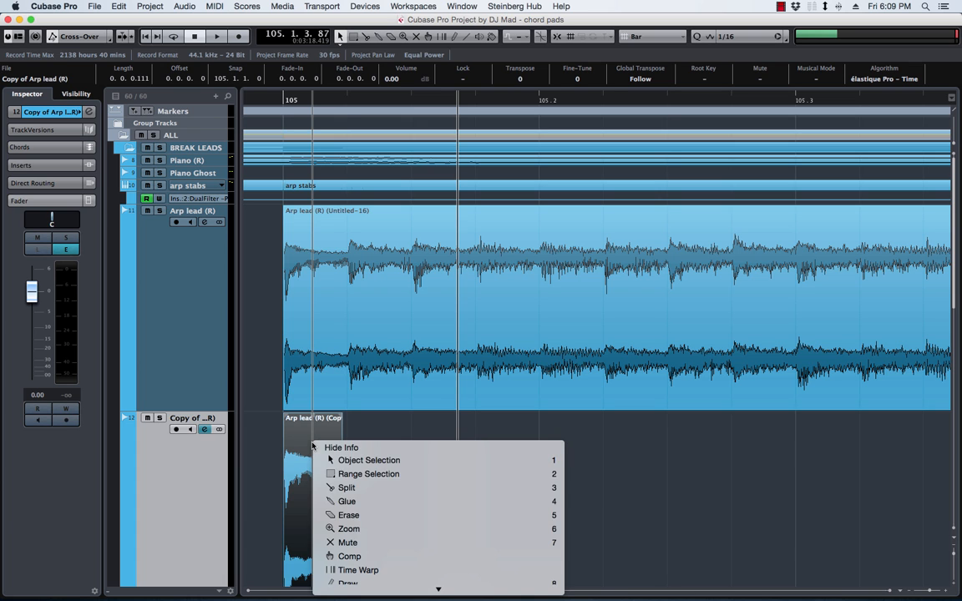
mouse_move(535, 504)
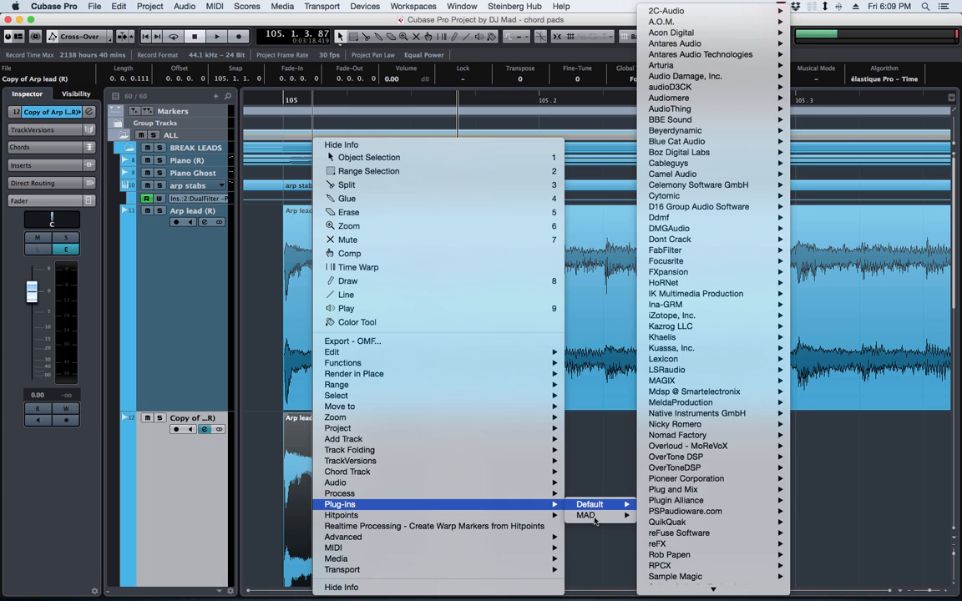
mouse_move(595, 517)
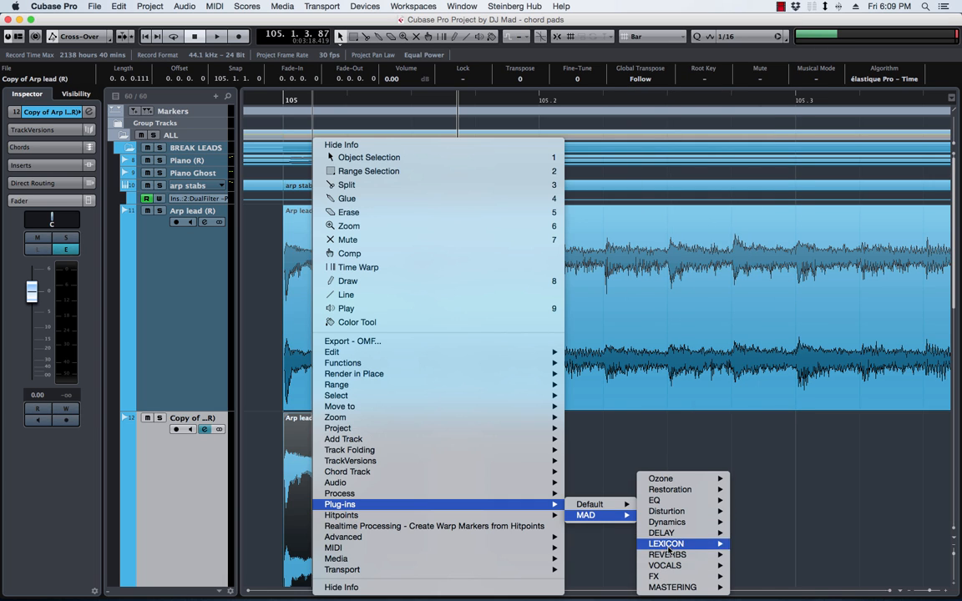
mouse_move(672, 554)
left_click(777, 540)
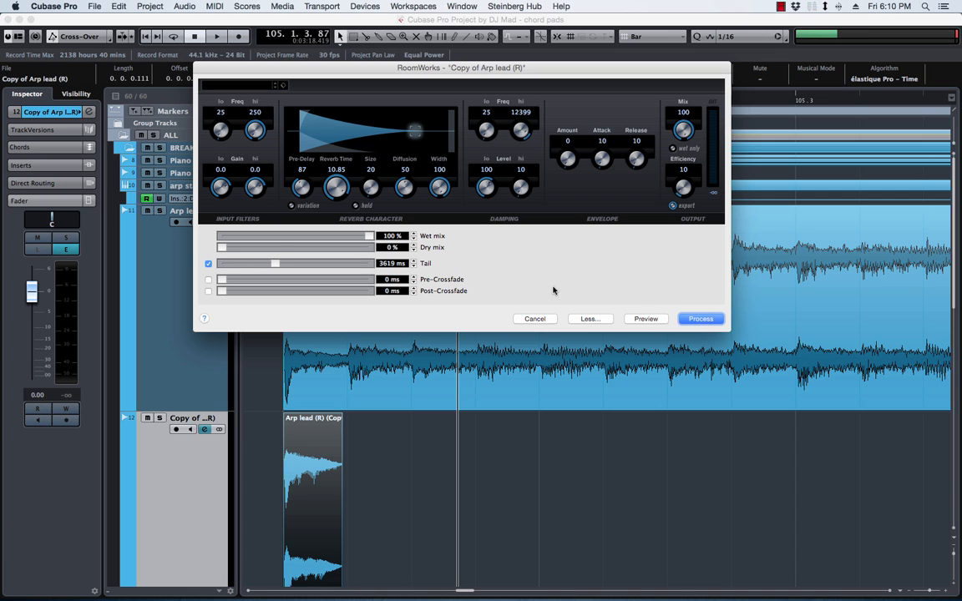
left_click(700, 320)
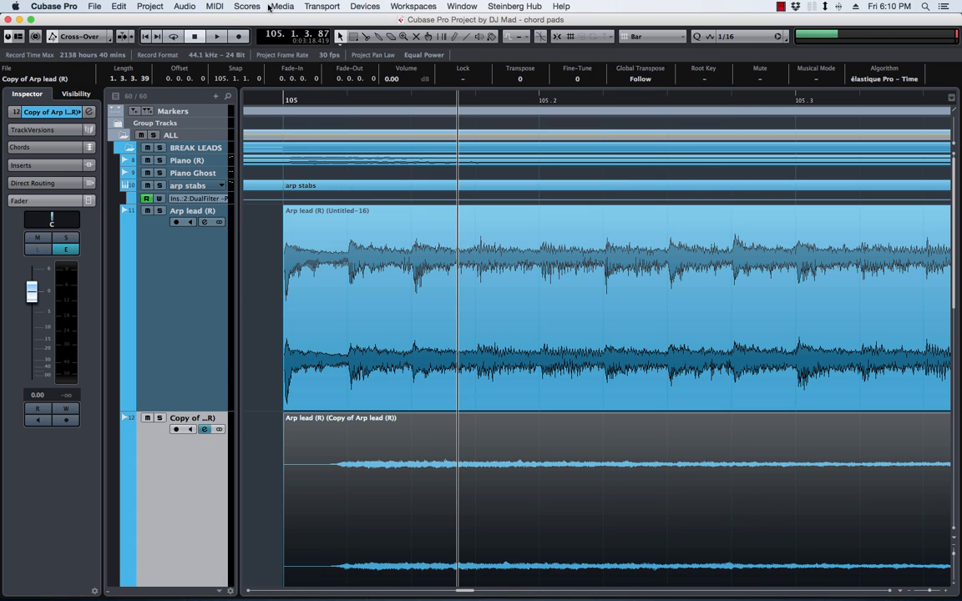
Step: Reverse the reverberated arp event
left_click(184, 6)
mouse_move(207, 29)
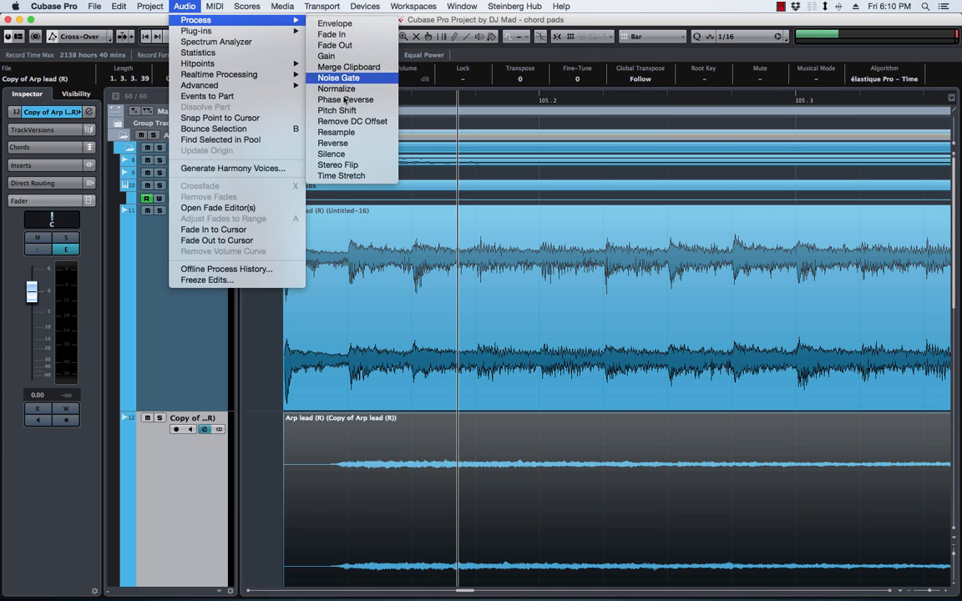
left_click(334, 143)
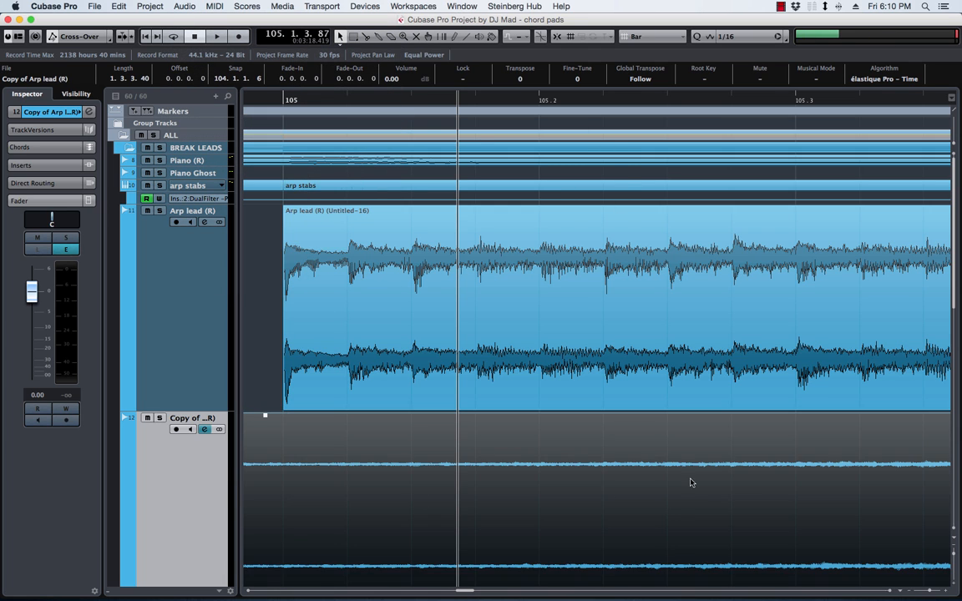
Step: Raise the reversed arp event's volume to 4.44 dB and move it to 103.1.3.5 so its swell ends at bar 105
key("g")
key("g")
key("g")
key("g")
key("g")
key("g")
key("g")
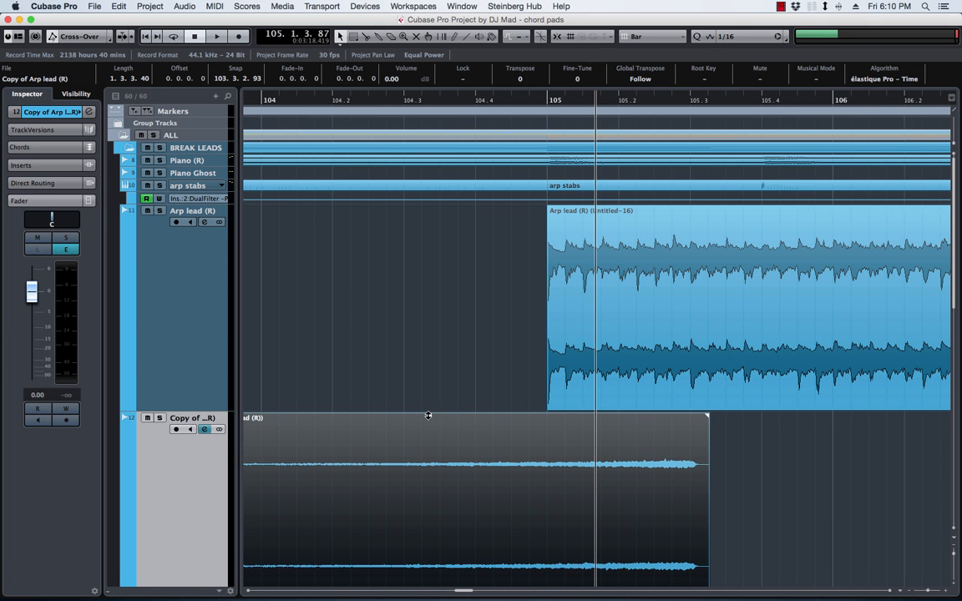
left_click_drag(429, 415, 429, 267)
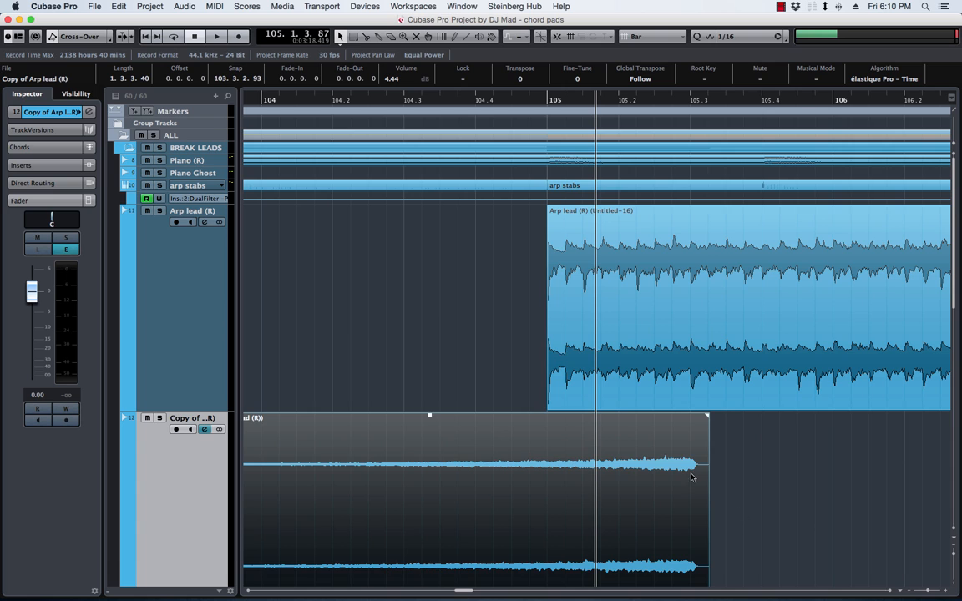
left_click_drag(691, 476, 571, 472)
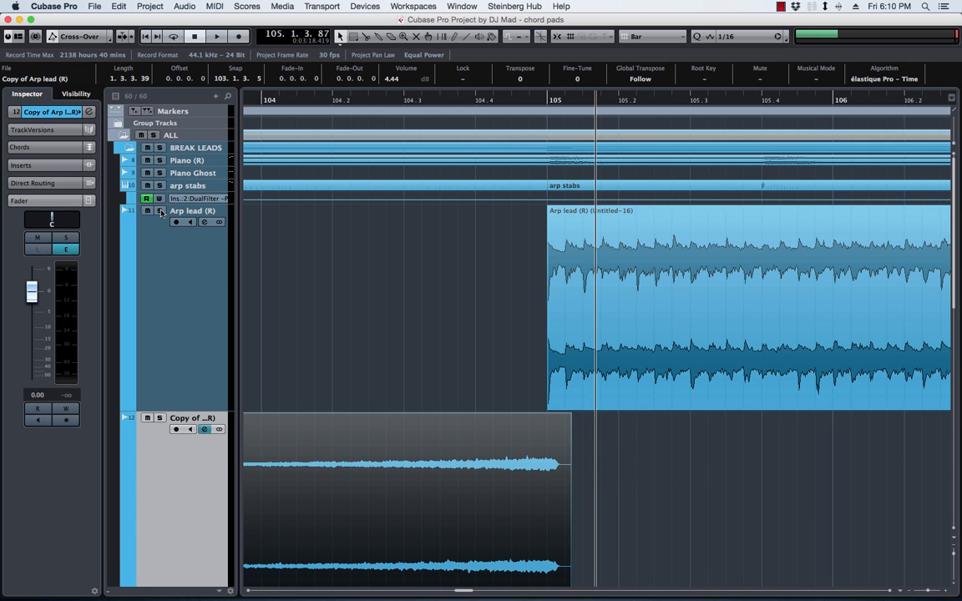
Step: Play the reversed swell into bar 105 with the duplicated Arp lead track soloed, then stop playback
key("space")
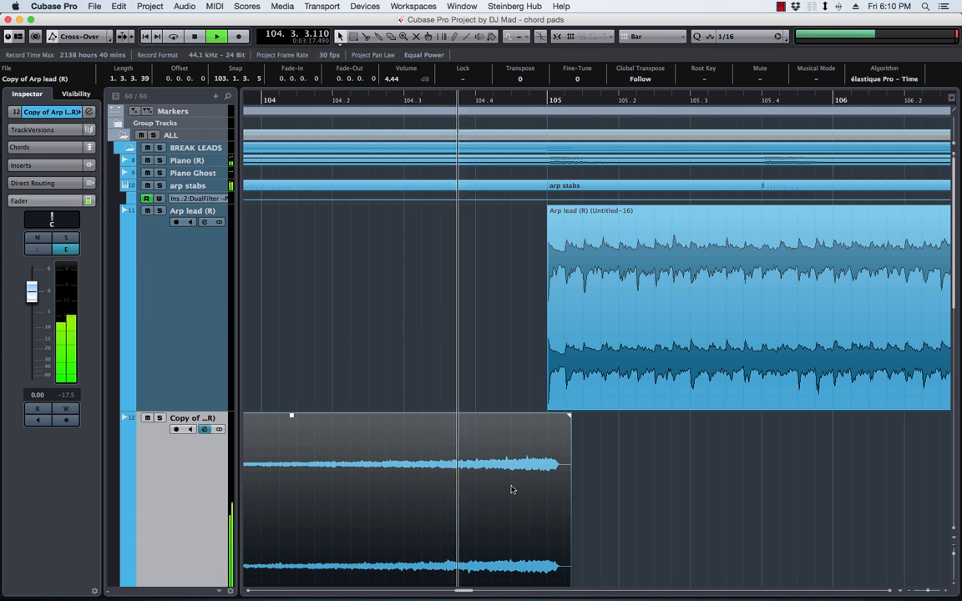
left_click(158, 419)
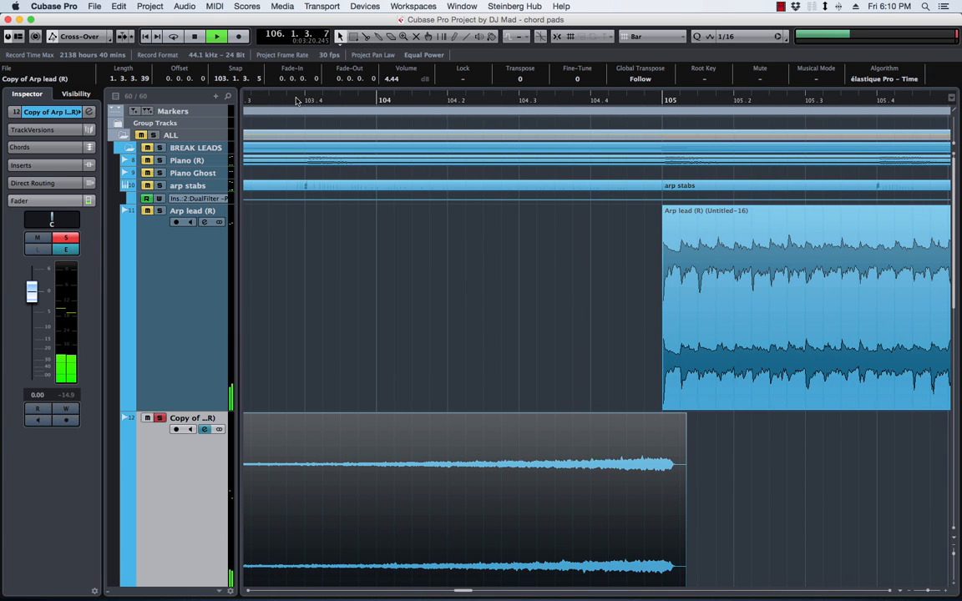
key("space")
scroll(435, 423, "left", 5)
scroll(433, 423, "right", 2)
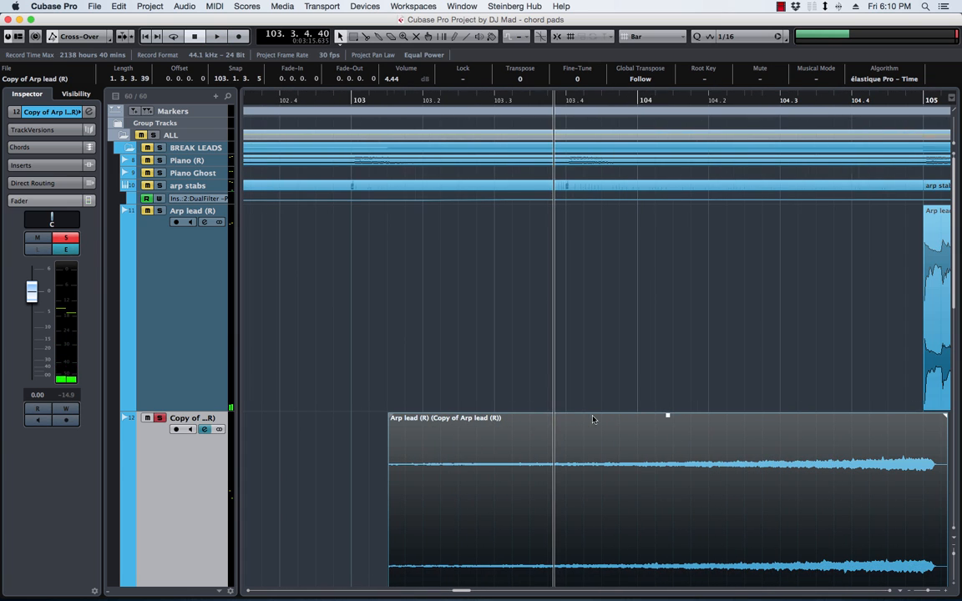
Step: Raise the reversed arp event's volume to 6.53 dB and give it a fade-in of about 1.0.1.51 while auditioning
key("space")
left_click_drag(672, 418, 662, 326)
left_click_drag(389, 415, 698, 415)
key("space")
key("space")
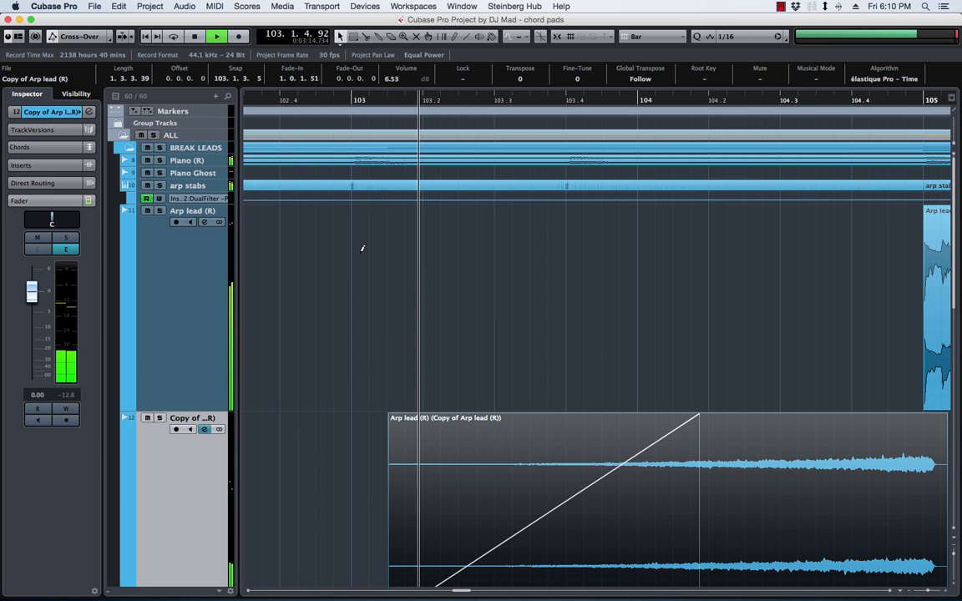
Step: Listen to the arp swell unsoloed in the full mix through bar 105, stop, and shrink the enlarged tracks
key("g")
key("g")
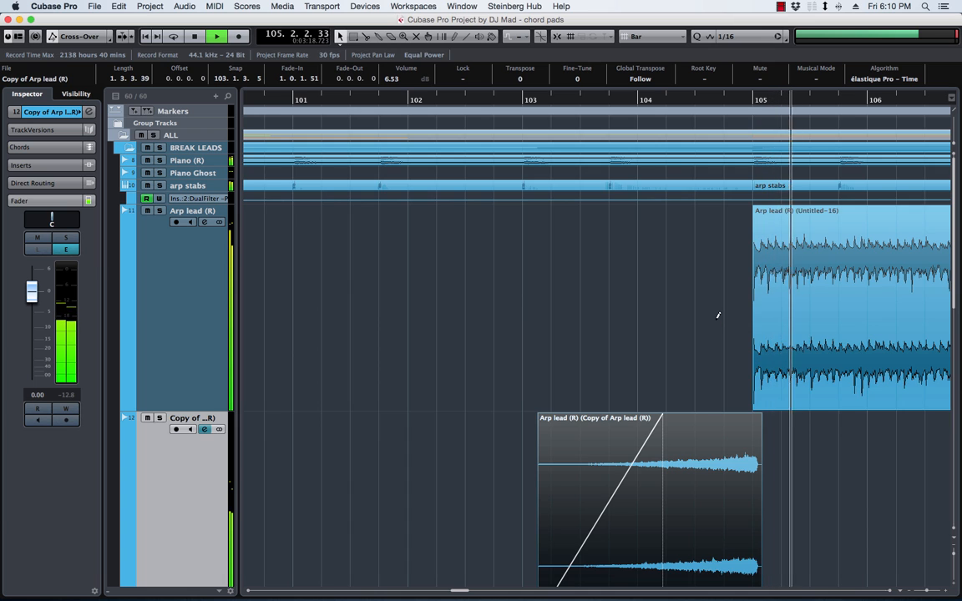
key("g")
key("g")
key("space")
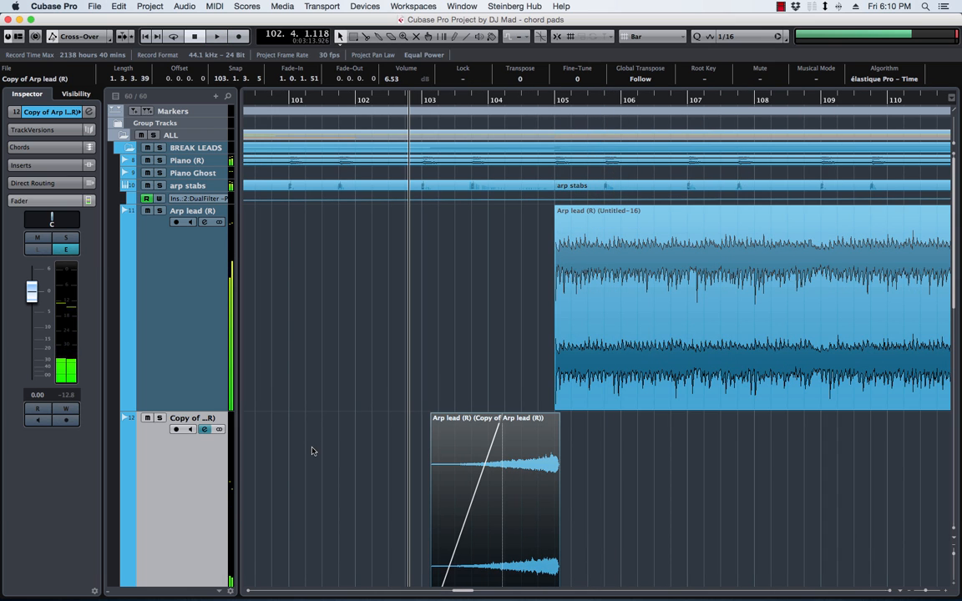
key("shift+g")
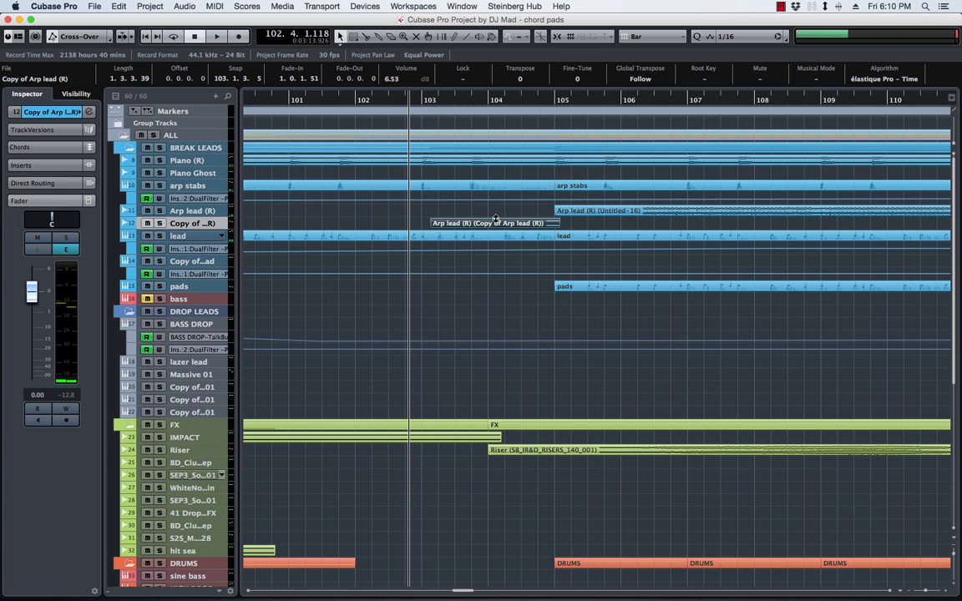
Step: Spot-check the rest of the break by playing from about 106.3, the end of bar 112 and just before bar 121
scroll(496, 220, "right", 3)
key("space")
left_click(583, 101)
key("space")
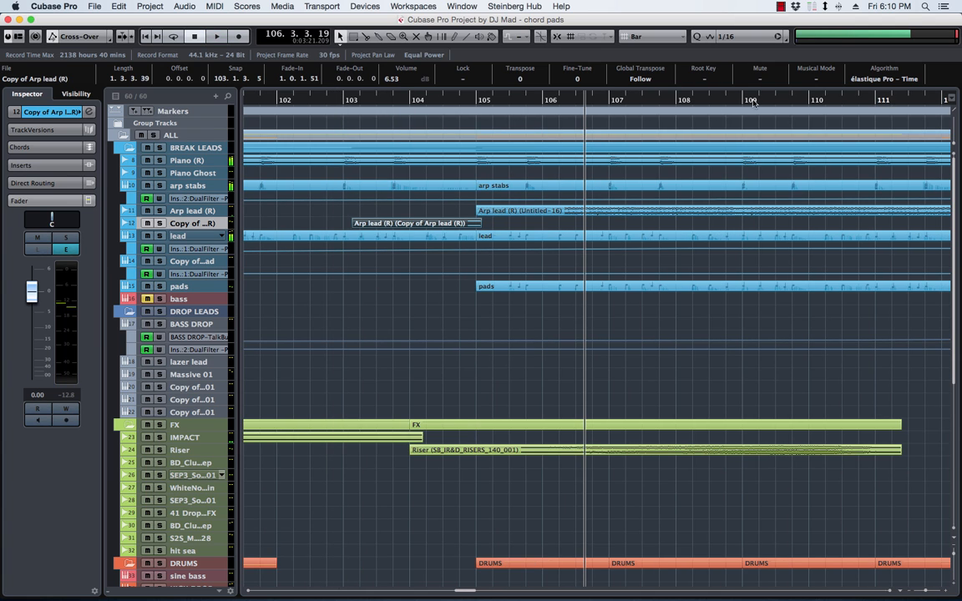
scroll(719, 155, "right", 8)
left_click(739, 100)
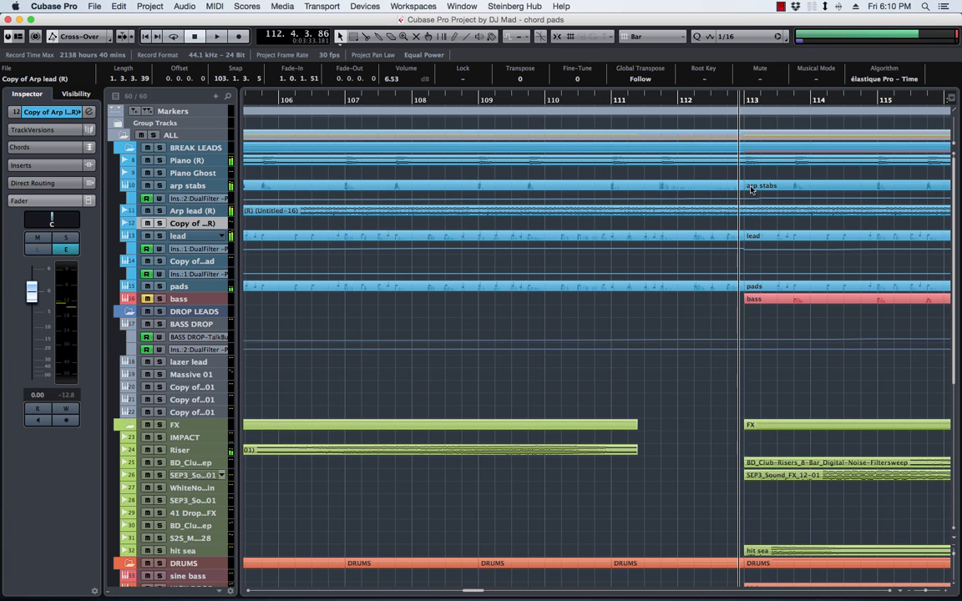
key("space")
scroll(700, 134, "right", 15)
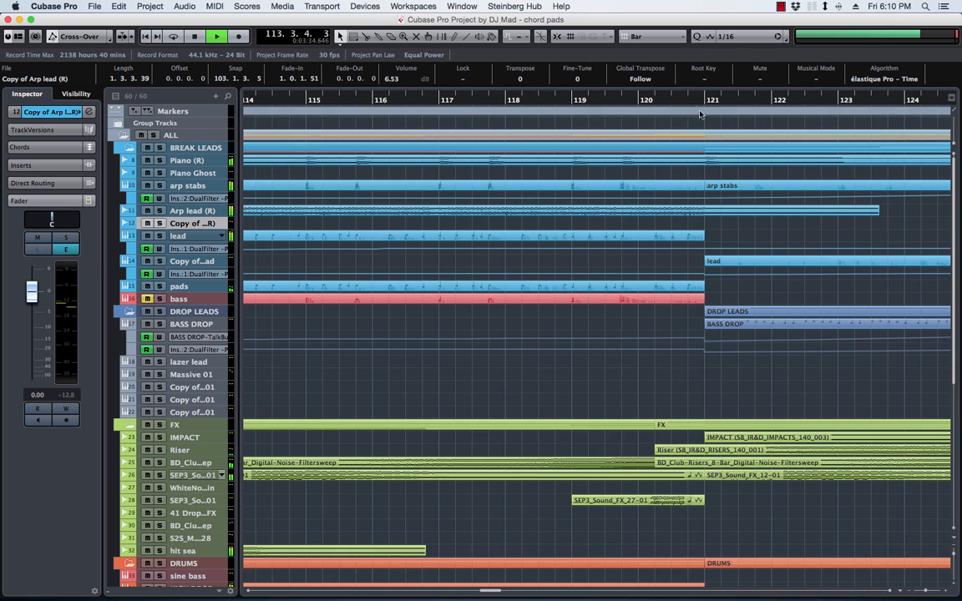
left_click(697, 101)
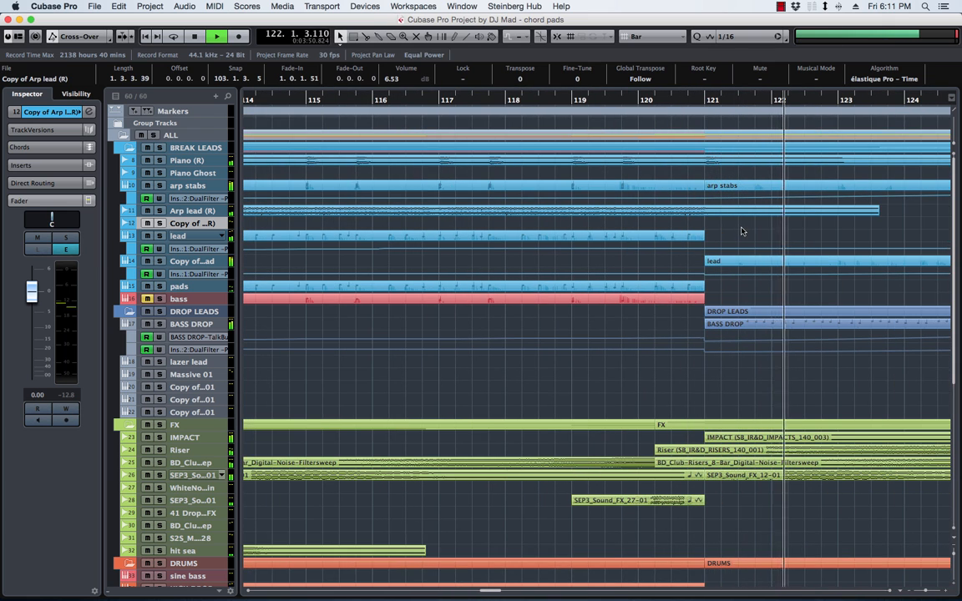
key("g")
key("g")
key("g")
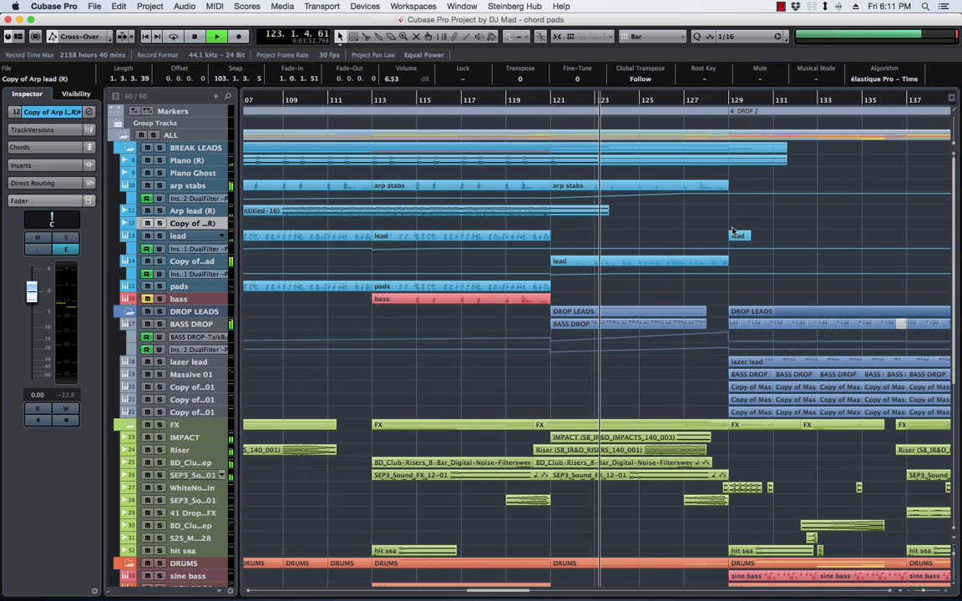
Step: Play the transition into Drop 2 from about 128.3, then stop playback
left_click(718, 100)
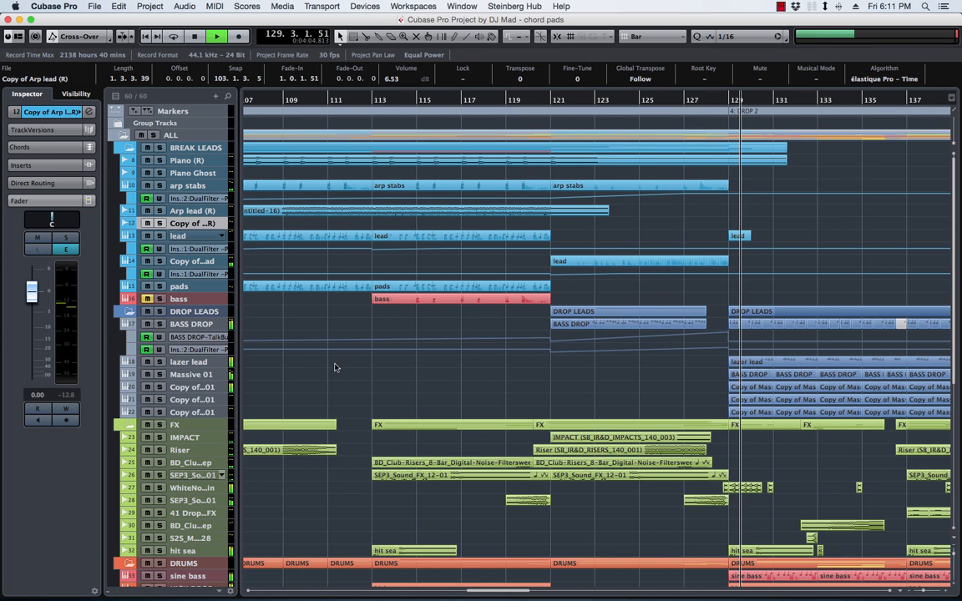
key("space")
Step: Render the lazer lead track in place and apply the rendered track's name, lazer lead (R), to its events
left_click(359, 366)
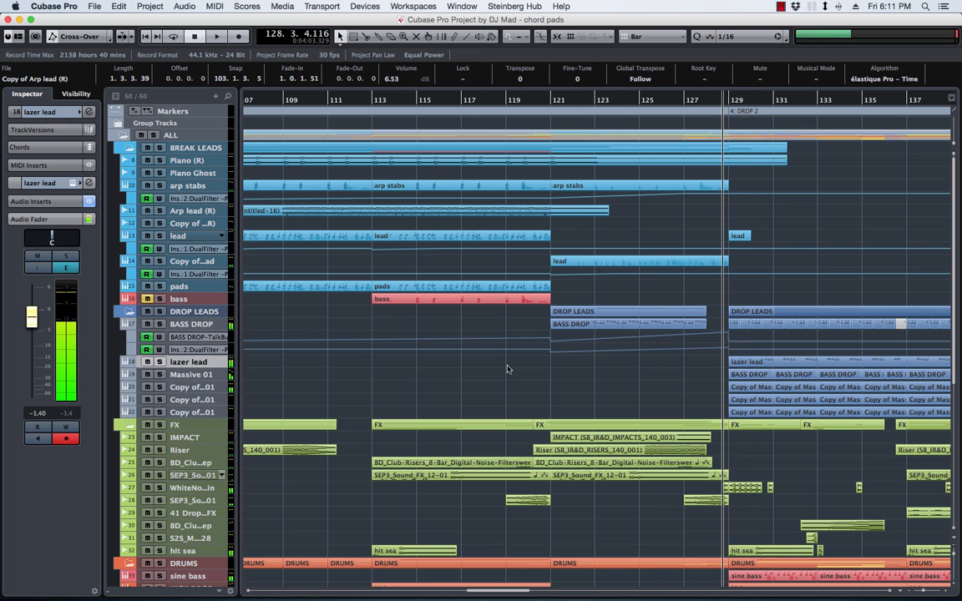
left_click(336, 364)
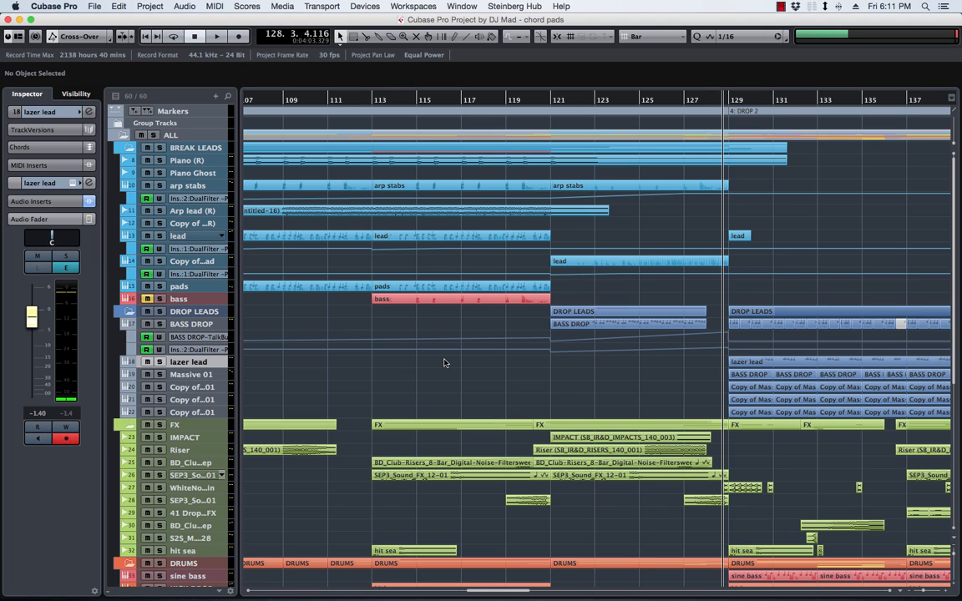
key("alt+r")
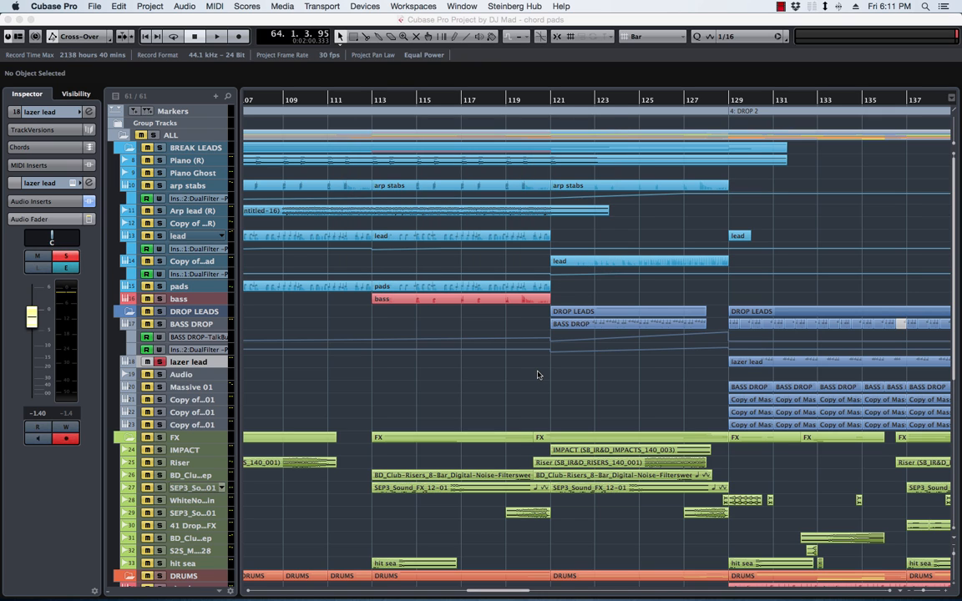
double_click(179, 362)
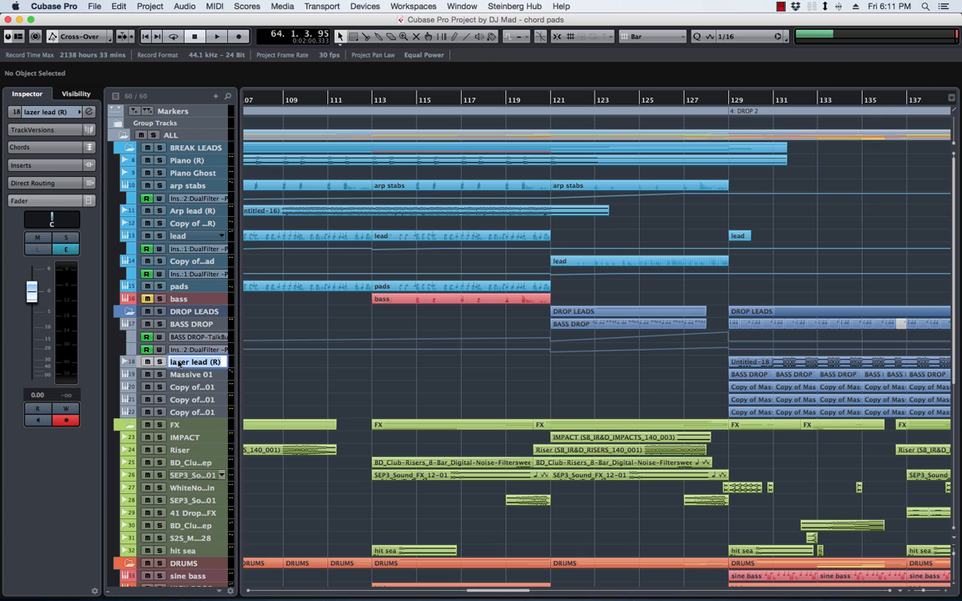
key("Return")
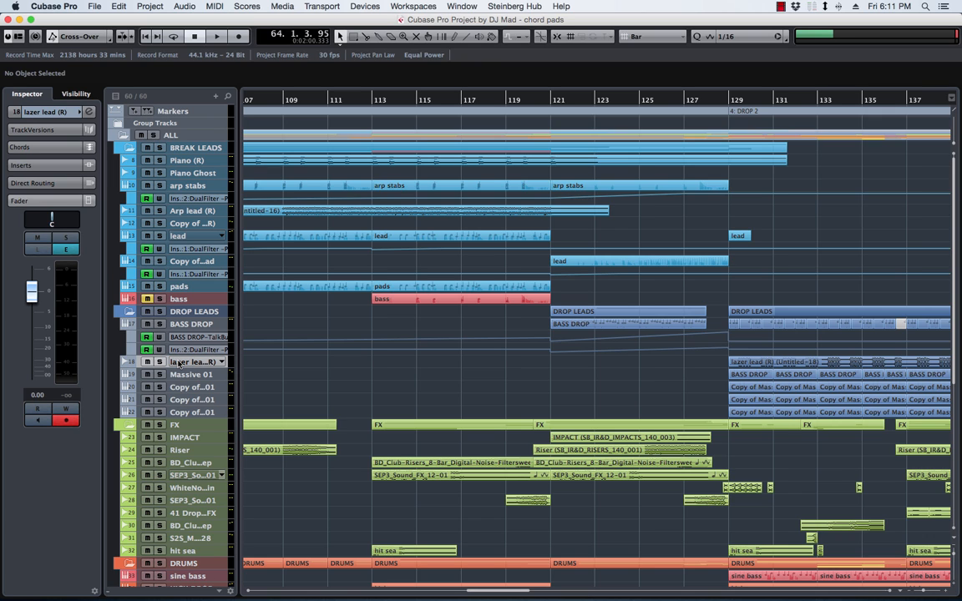
Step: Enlarge the rendered lazer lead track and duplicate it with its events
left_click(179, 363)
right_click(197, 413)
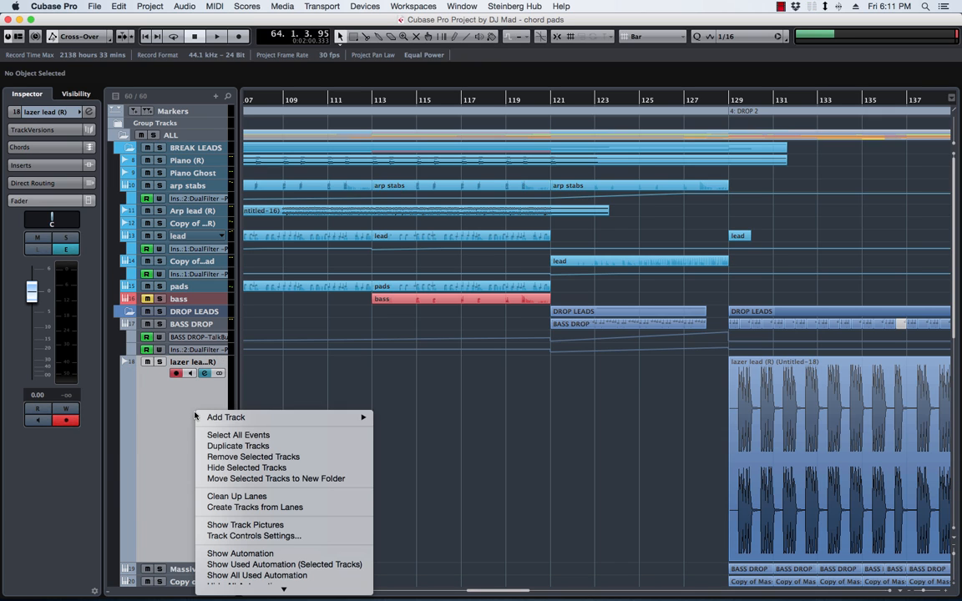
left_click(238, 447)
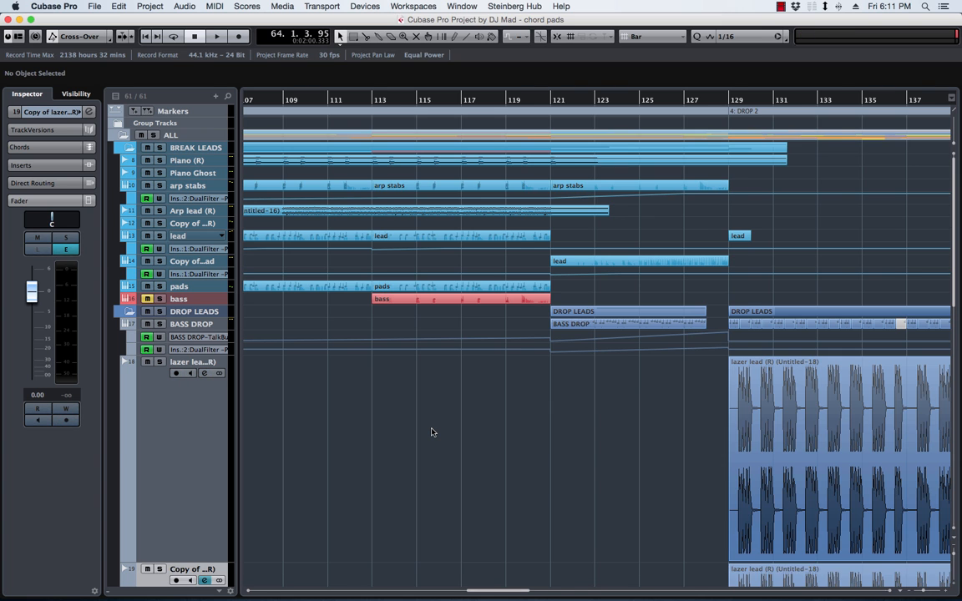
Step: Delete the Drop 01 event from the duplicated lazer lead track, keeping only the Drop 2 event
key("g")
key("g")
key("g")
key("g")
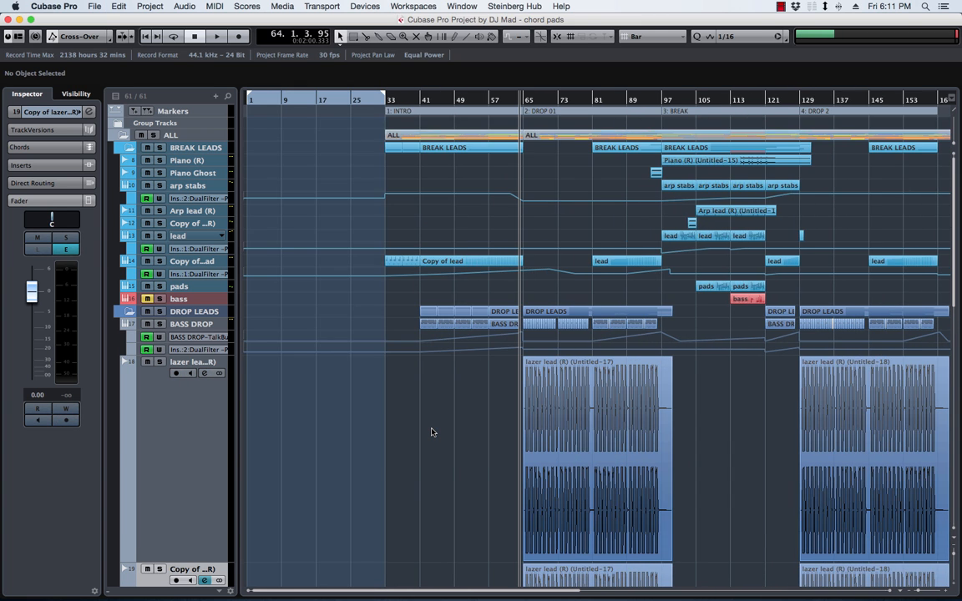
scroll(432, 429, "down", 5)
left_click_drag(704, 414, 390, 453)
key("Delete")
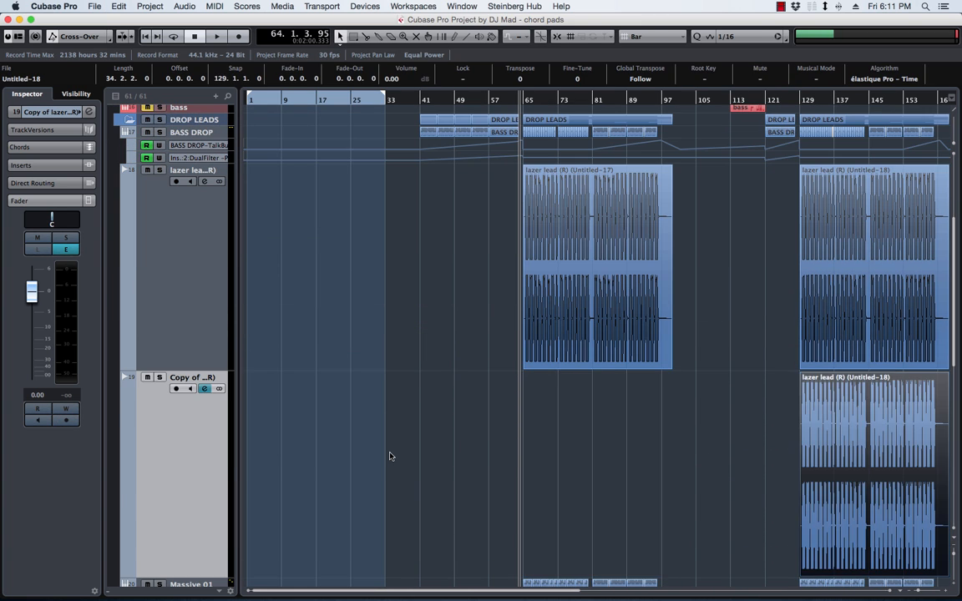
Step: Split the duplicated Drop 2 event around its first note at about 129.2.3 and delete the audio on both sides
key("h")
key("h")
key("h")
key("h")
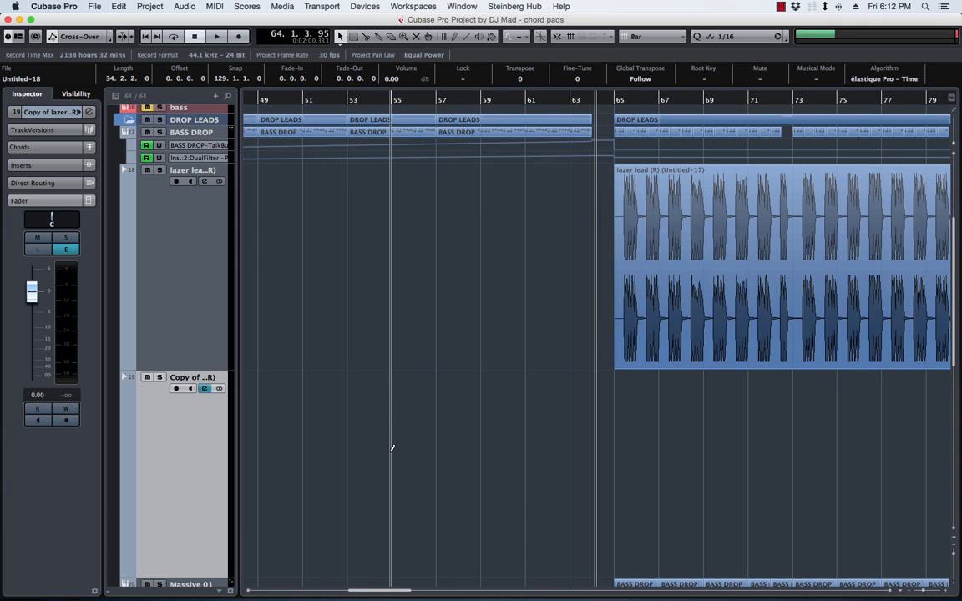
scroll(631, 443, "right", 15)
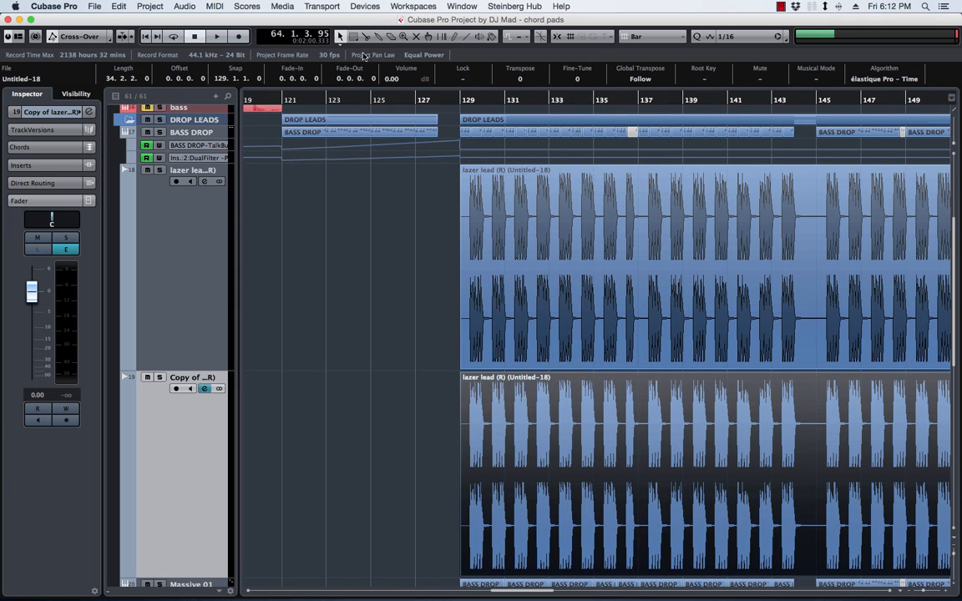
left_click_drag(462, 100, 458, 232)
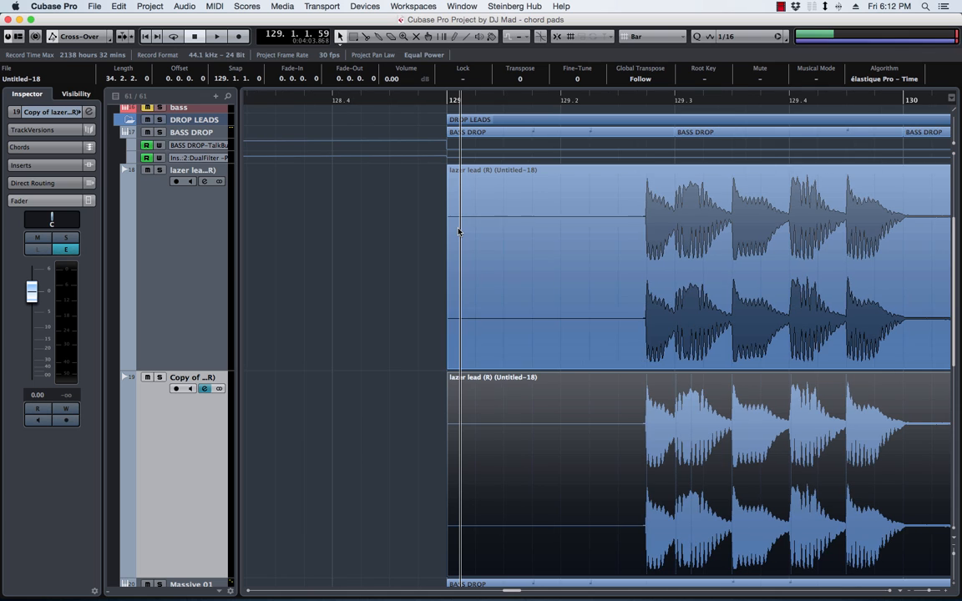
left_click(643, 429, "alt")
left_click(674, 425, "alt")
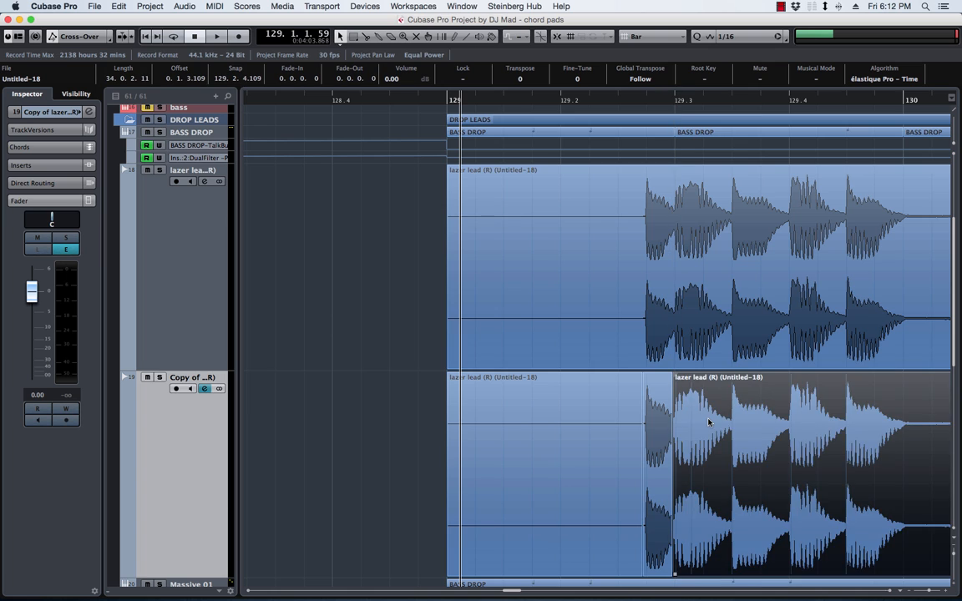
key("Delete")
left_click(590, 429)
key("Delete")
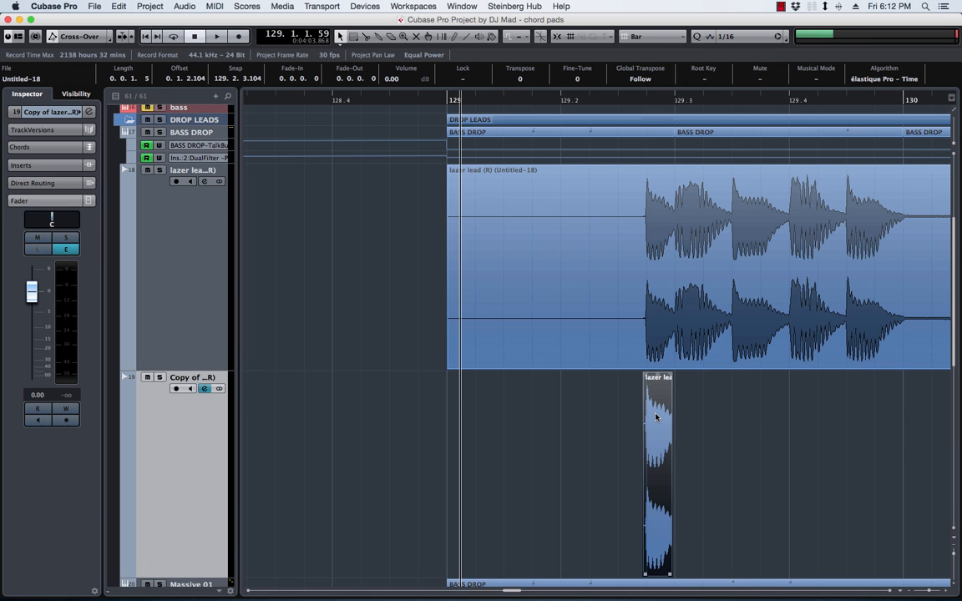
Step: Bounce the isolated lazer note, give it a fade-out of 0.0.0.68 and bounce it again, replacing the event each time
left_click_drag(657, 416, 710, 341)
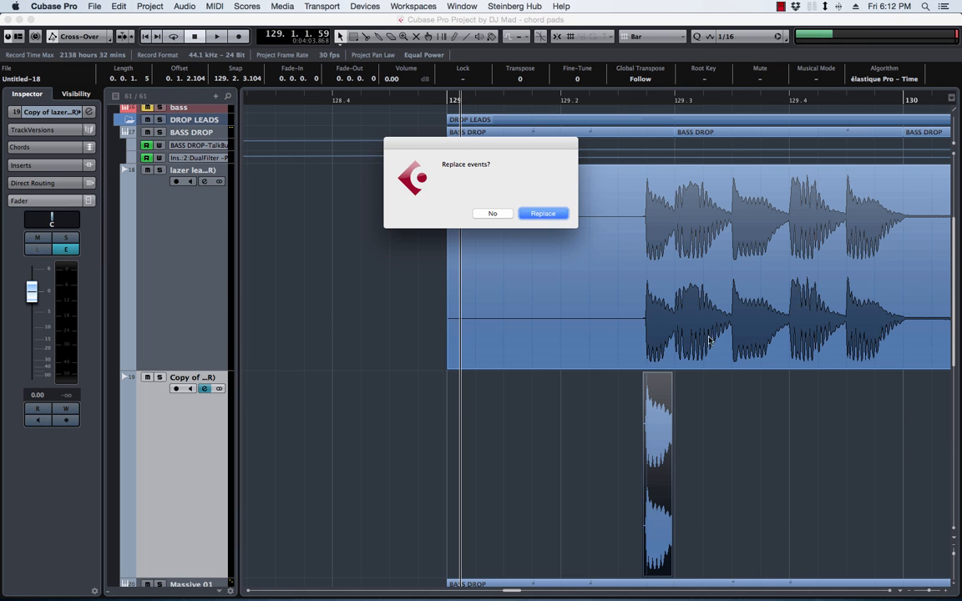
left_click(550, 215)
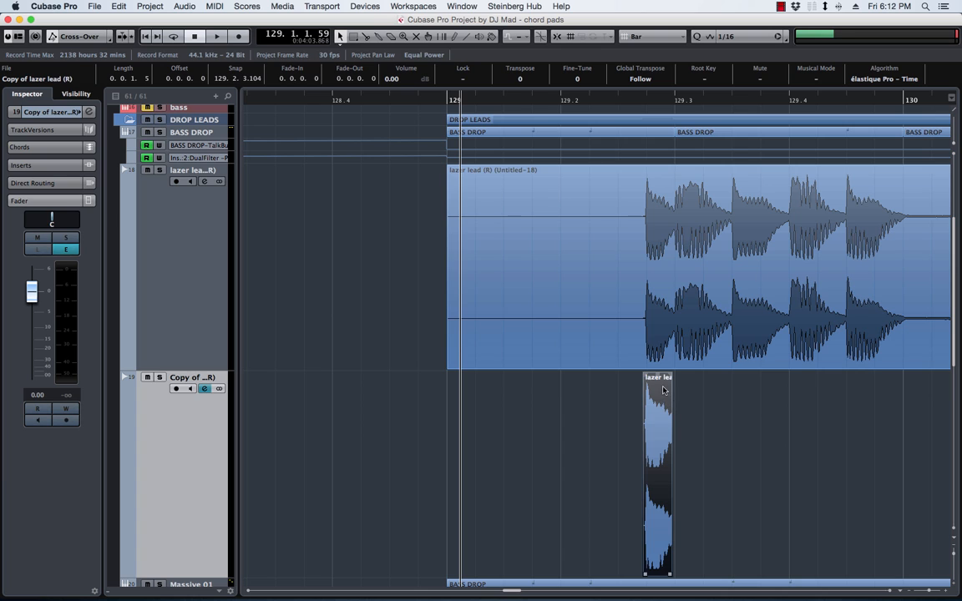
left_click_drag(670, 373, 659, 378)
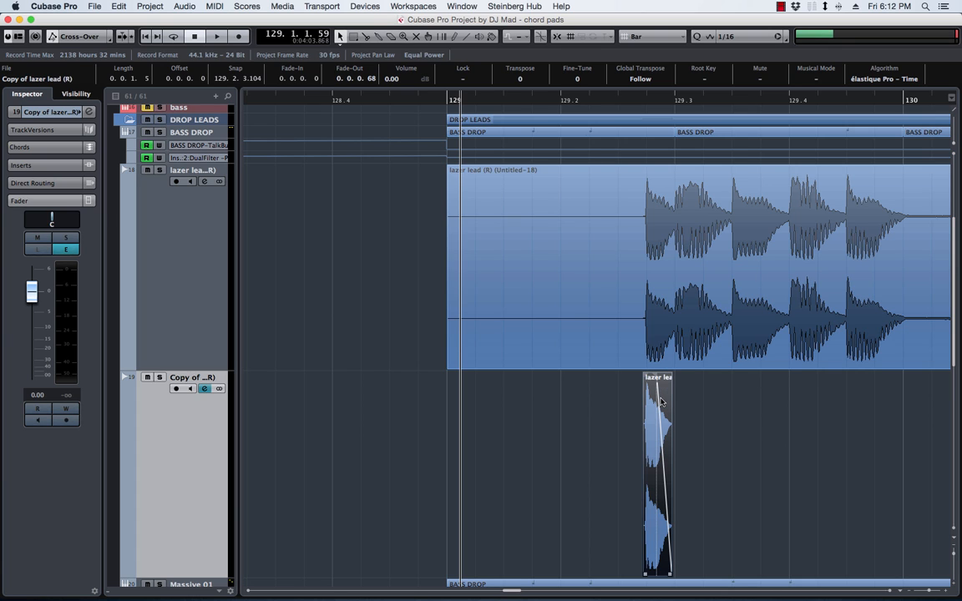
key("b")
key("Return")
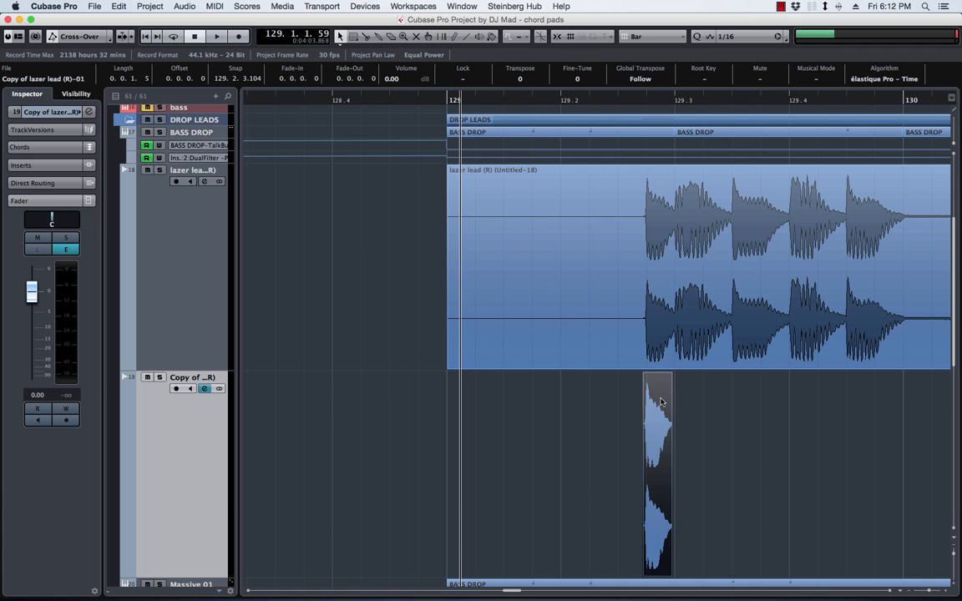
Step: Process the bounced lazer note with the RoomWorks reverb at 100% wet and a 3619 ms tail
right_click(665, 404)
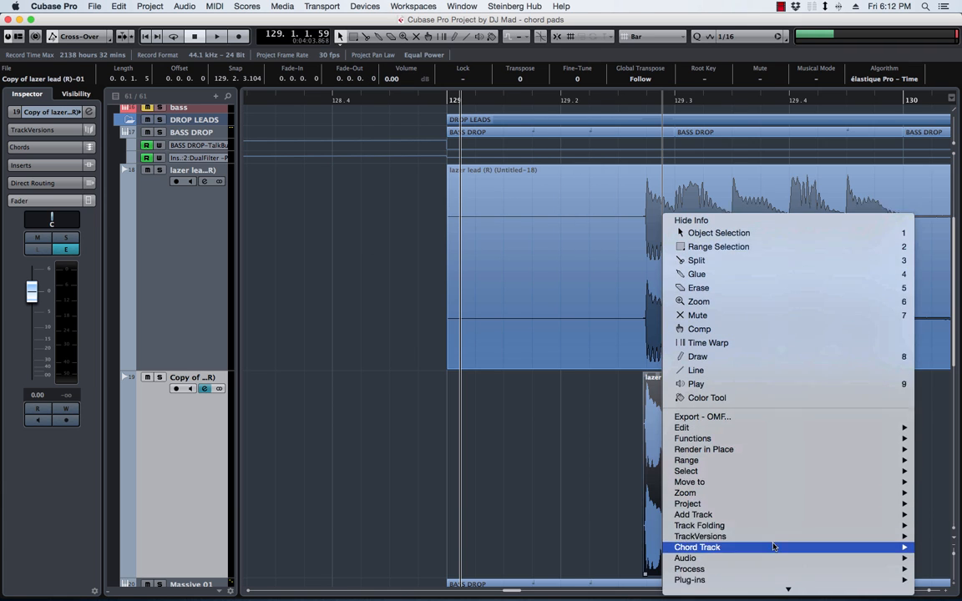
mouse_move(773, 547)
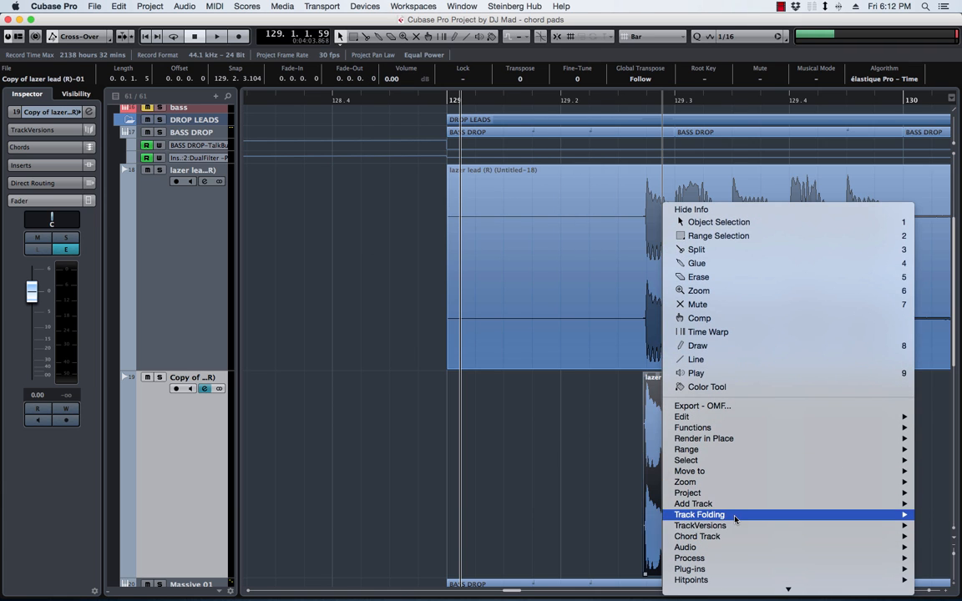
mouse_move(708, 571)
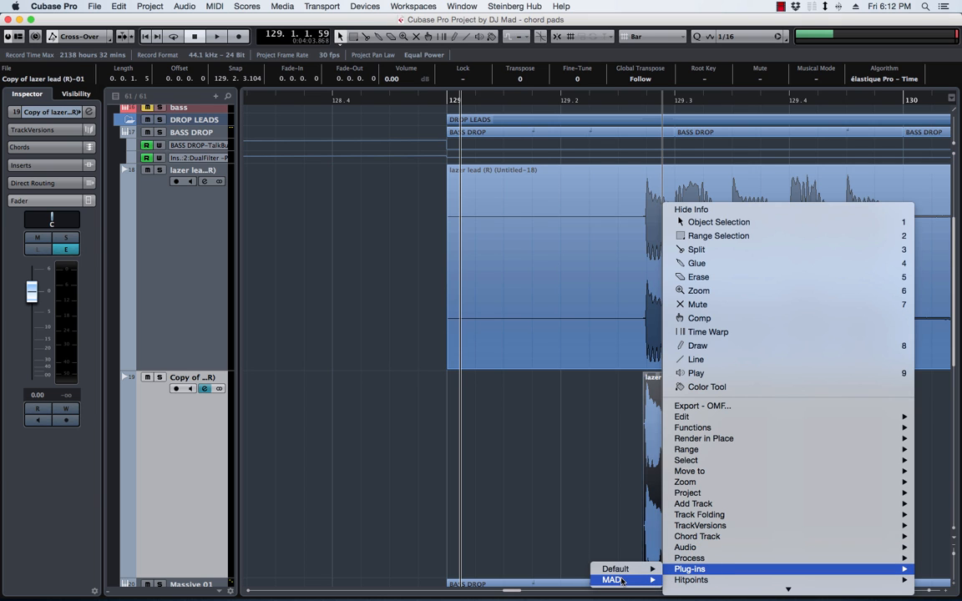
mouse_move(612, 580)
mouse_move(529, 556)
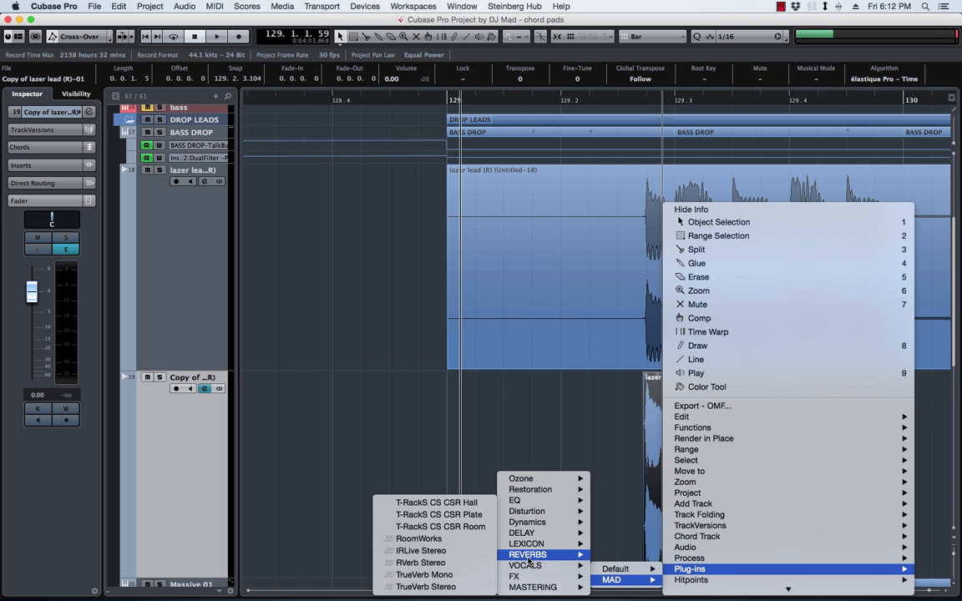
left_click(420, 538)
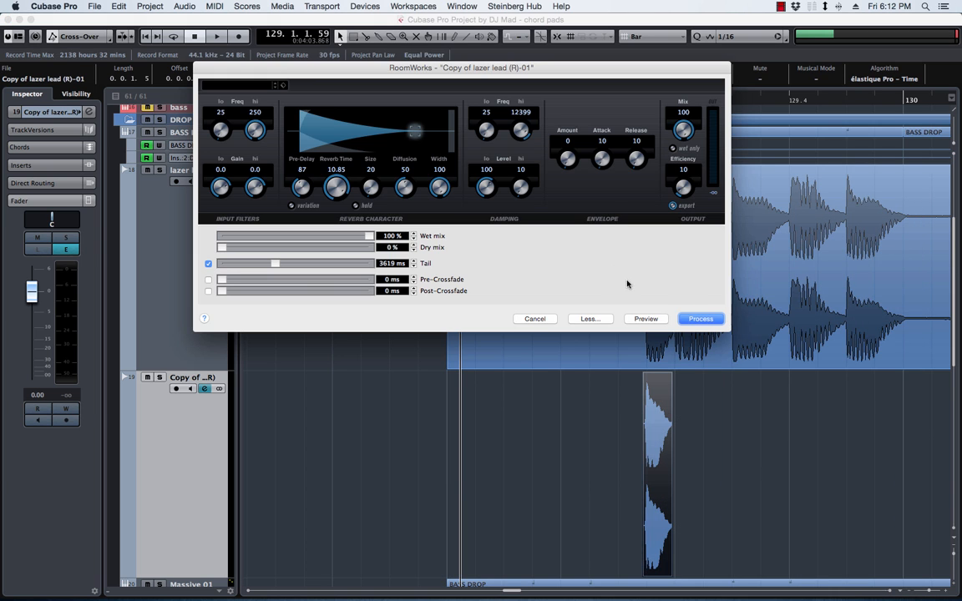
left_click(701, 318)
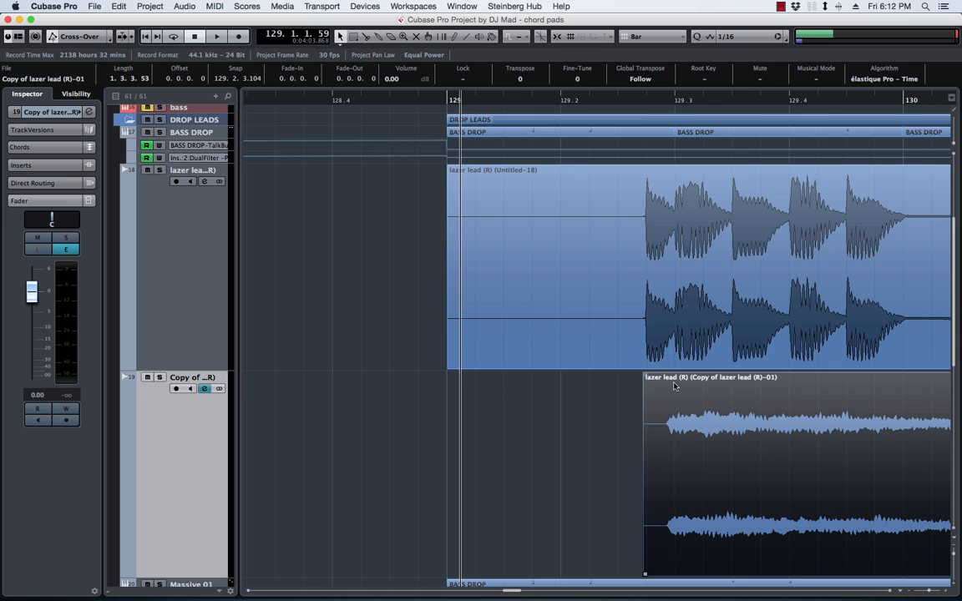
Step: Reverse the reverberated lazer event and move it earlier so it ends at about 129.3
left_click(285, 7)
mouse_move(148, 8)
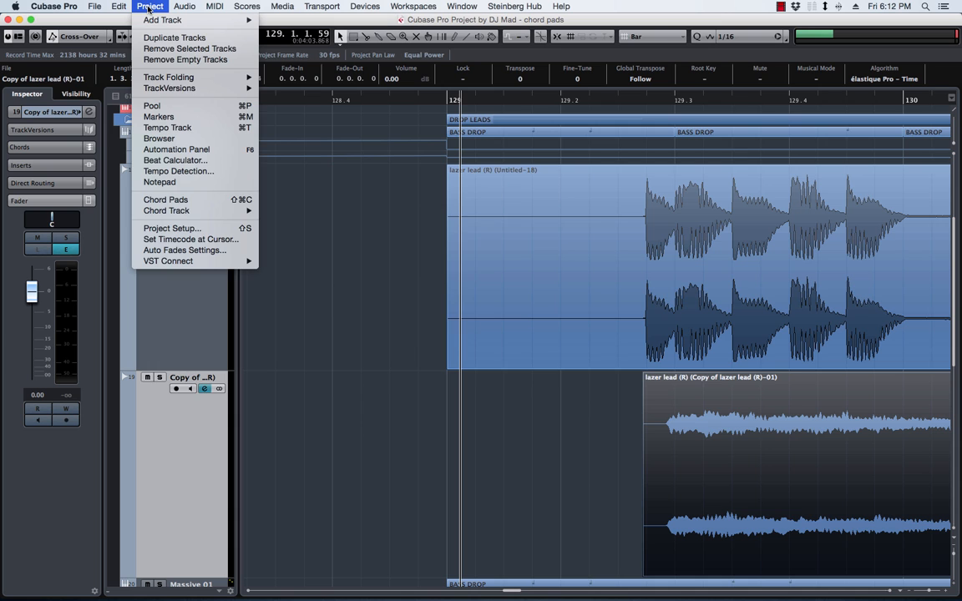
mouse_move(183, 7)
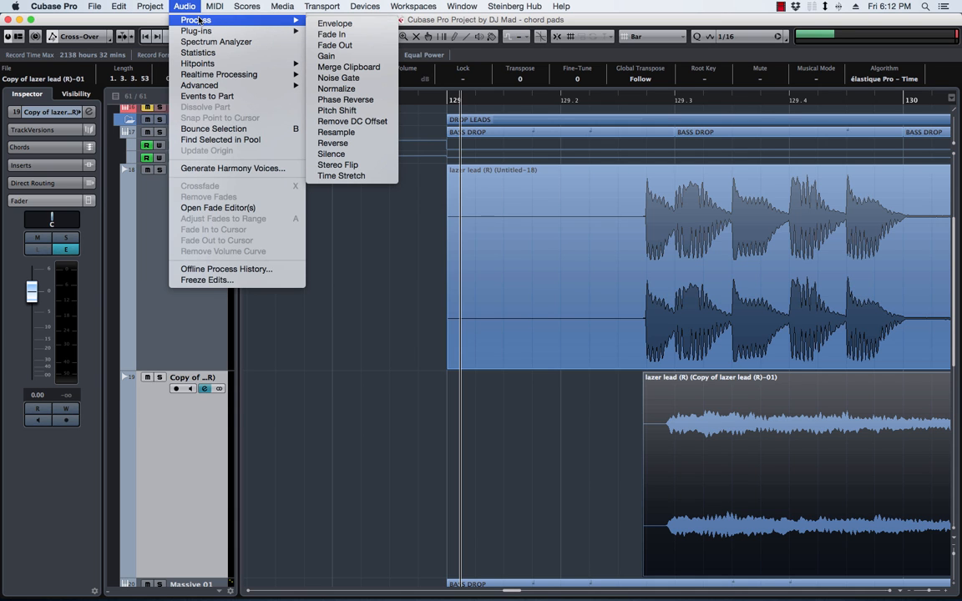
left_click(330, 144)
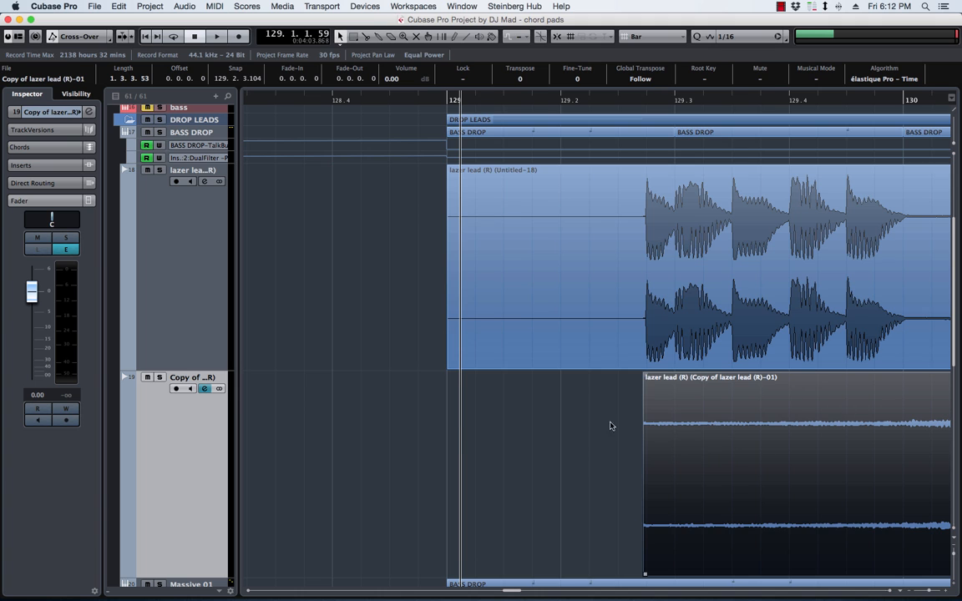
left_click_drag(891, 442, 618, 443)
Step: Listen to the reversed lazer swell in the full mix from the start of bar 129, then stop playback
left_click(390, 137)
key("space")
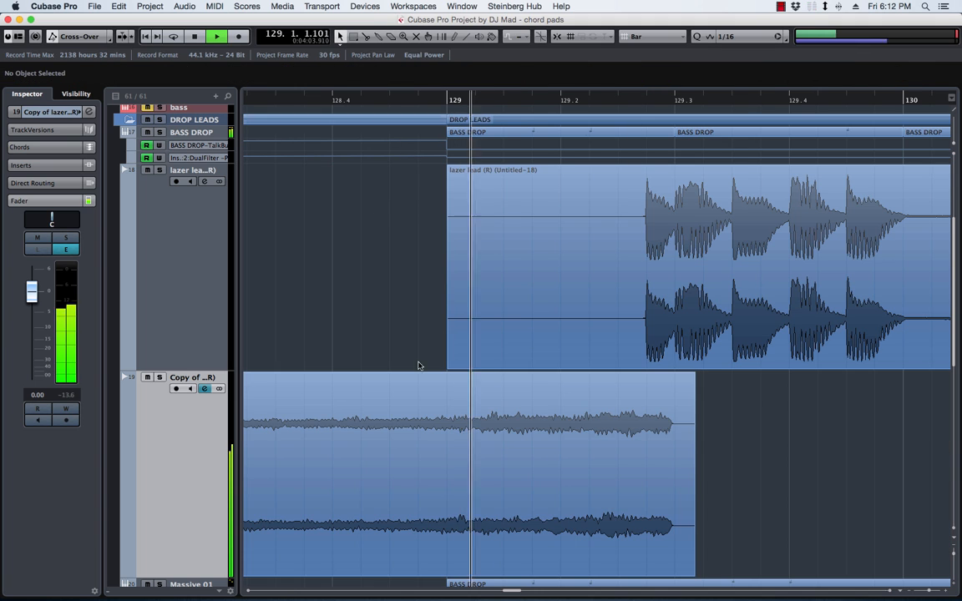
key("g")
key("g")
key("g")
key("g")
key("g")
key("g")
key("g")
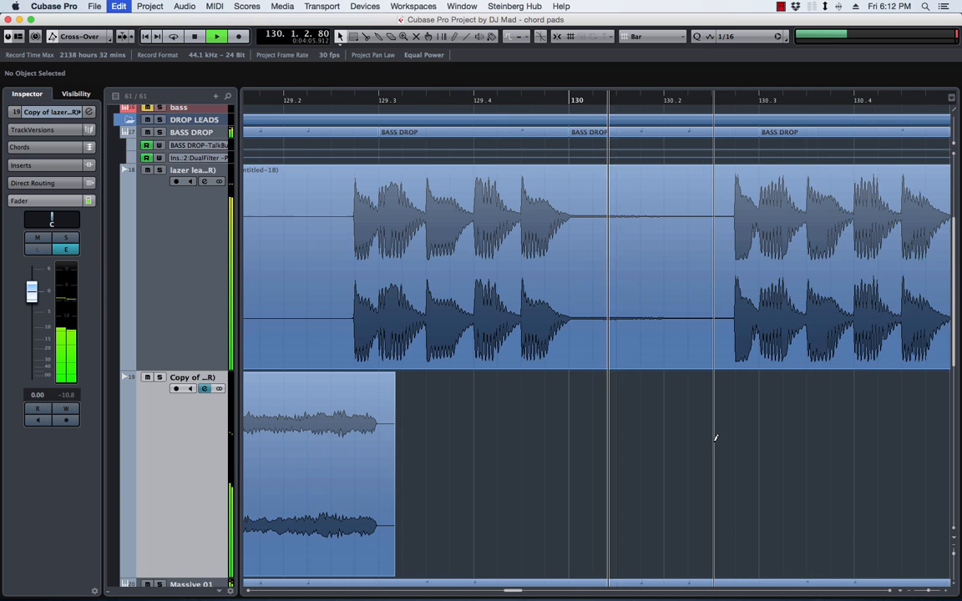
key("g")
key("g")
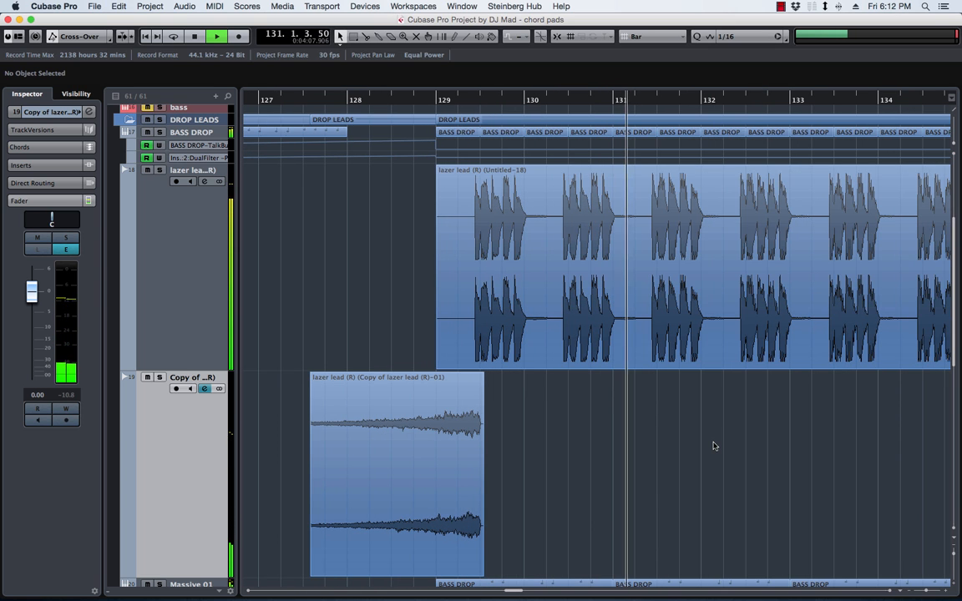
key("space")
Step: Solo the duplicated lazer lead track and play its reversed swell from bar 129, then stop
left_click(161, 377)
key("space")
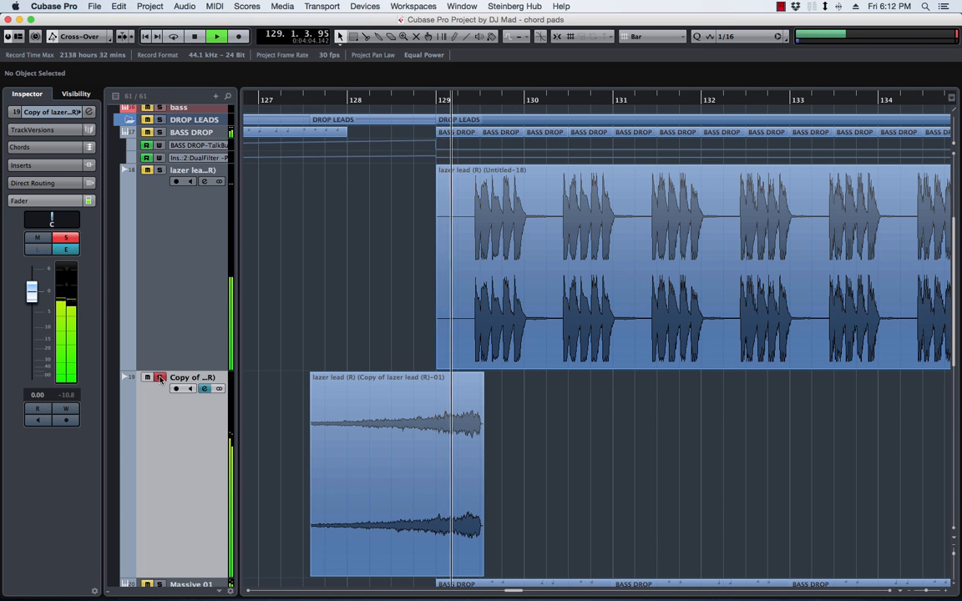
key("space")
Step: Audition the swell with the original lazer lead also soloed from bar 129, then unsolo the original and stop
left_click(159, 171)
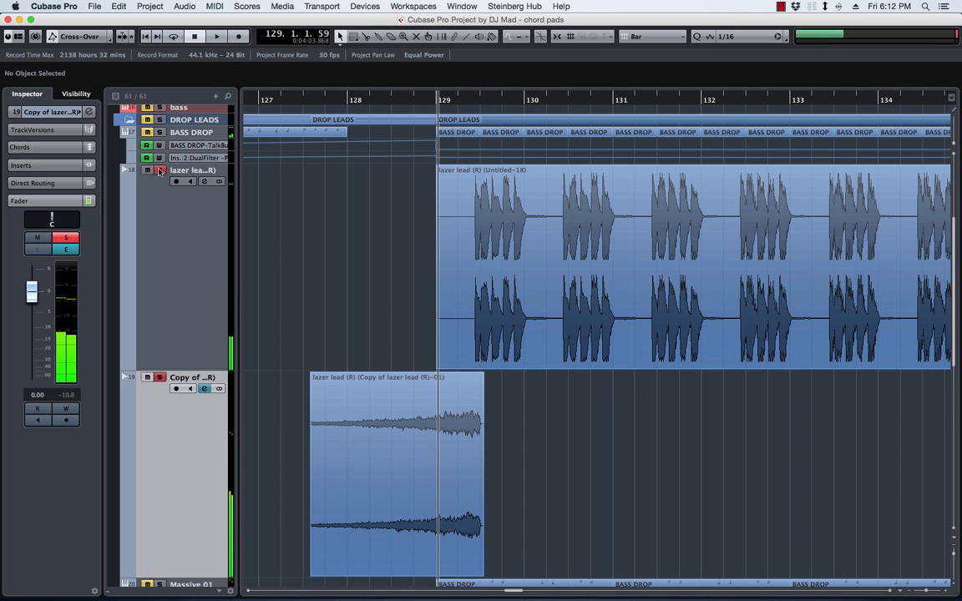
key("space")
left_click(160, 172)
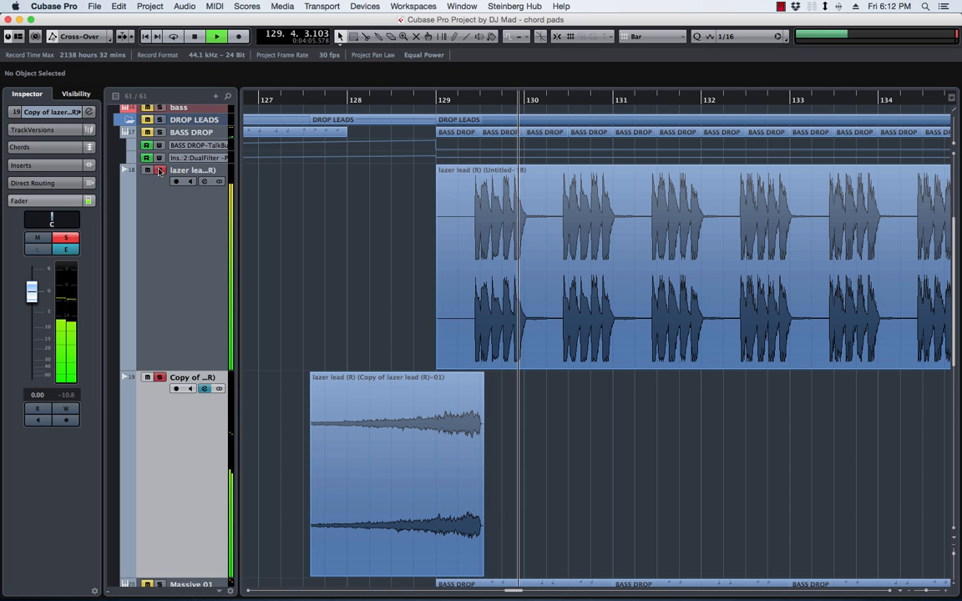
key("space")
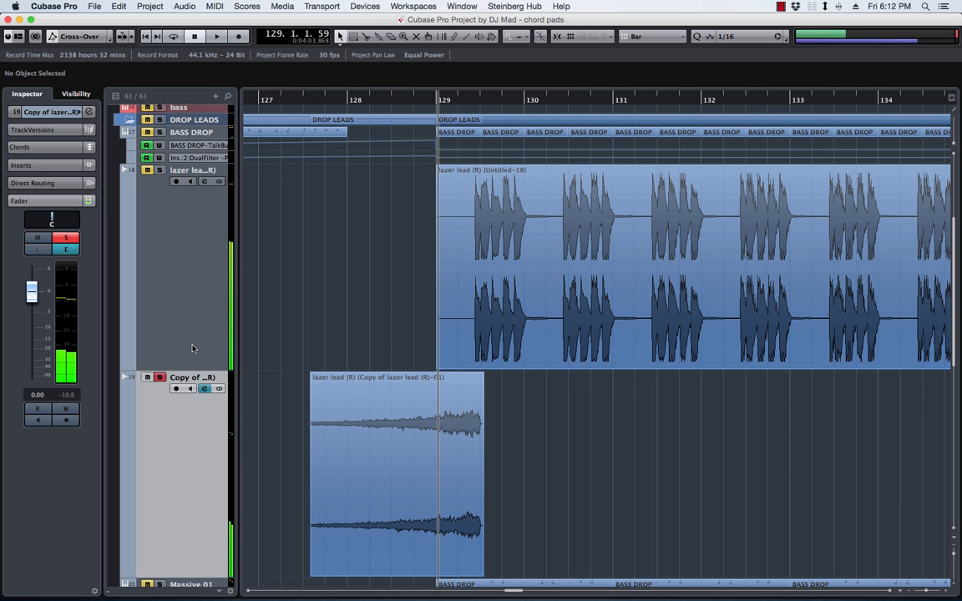
Step: Unsolo the duplicated lazer lead track, play its swell in the full mix around bar 129, then stop
left_click(161, 378)
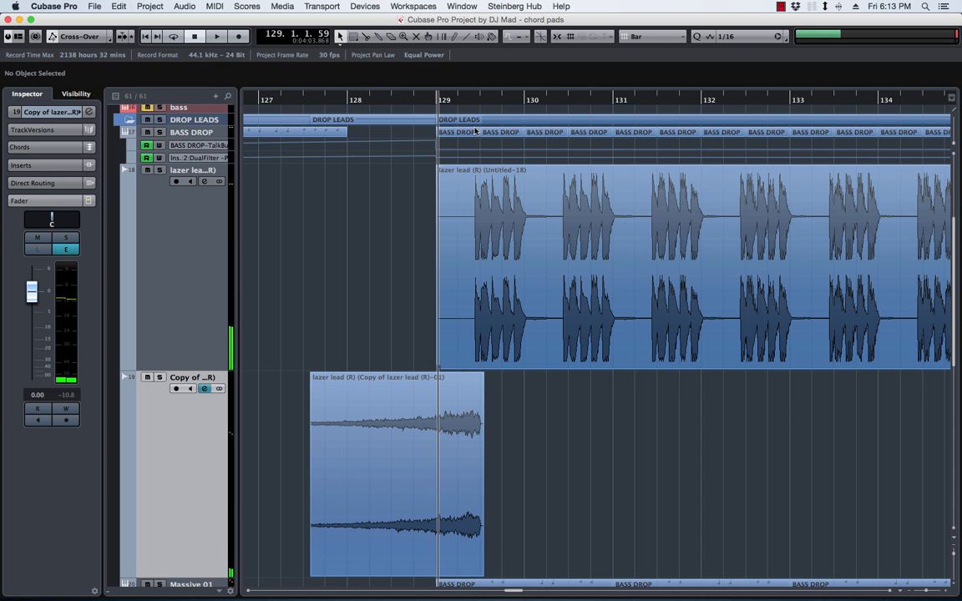
key("space")
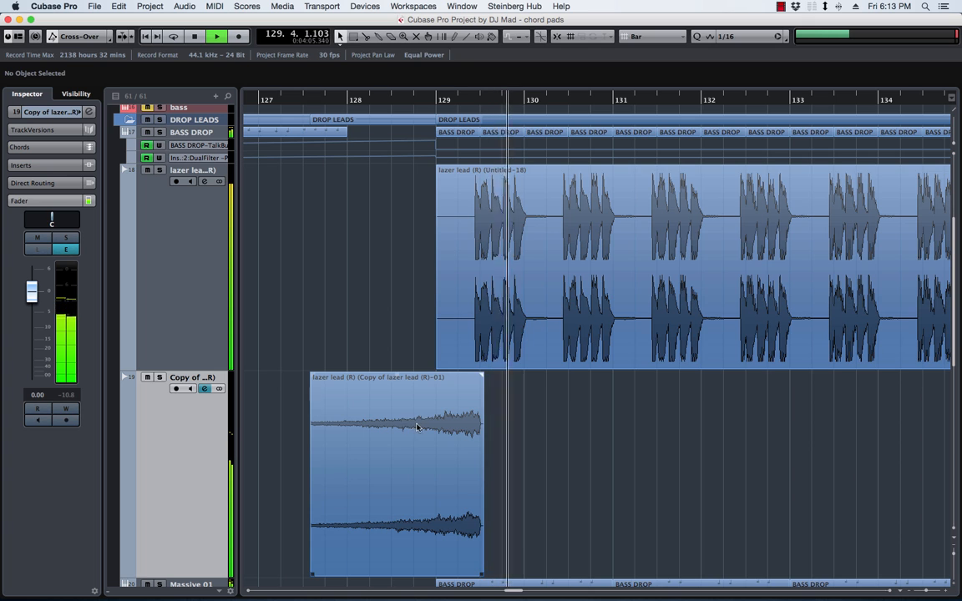
key("space")
Step: Remove the duplicated lazer lead track from the project
right_click(193, 428)
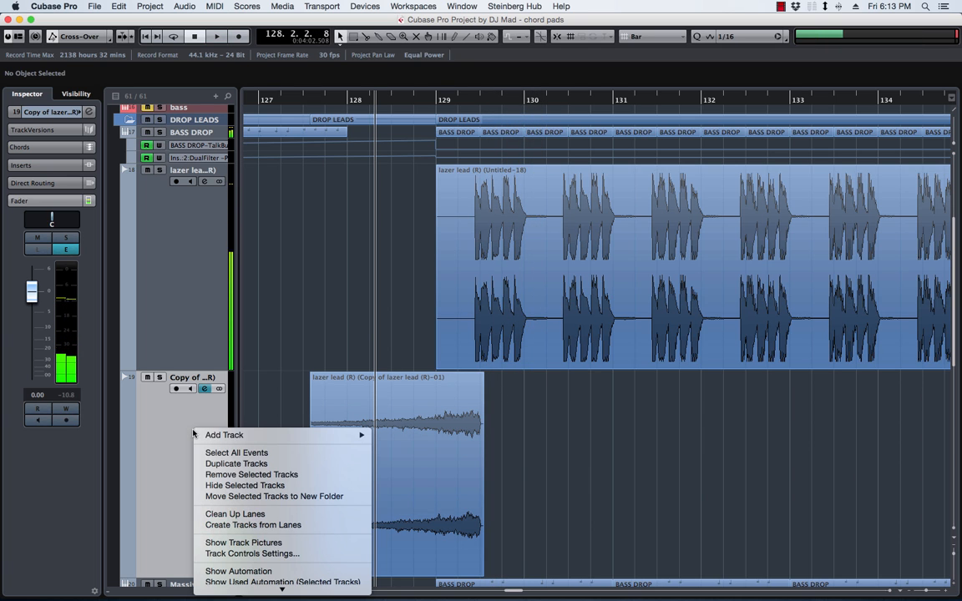
left_click(256, 474)
key("g")
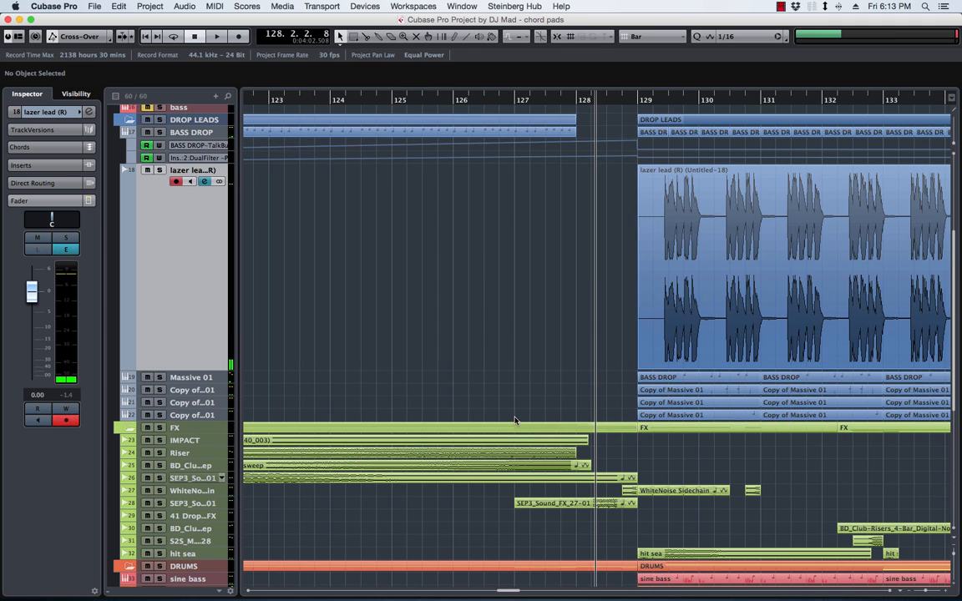
Step: Enlarge the BASS DROP track and listen to it from around bar 121, briefly toggling its solo, then stop playback
scroll(505, 214, "up", 4)
left_click(166, 241)
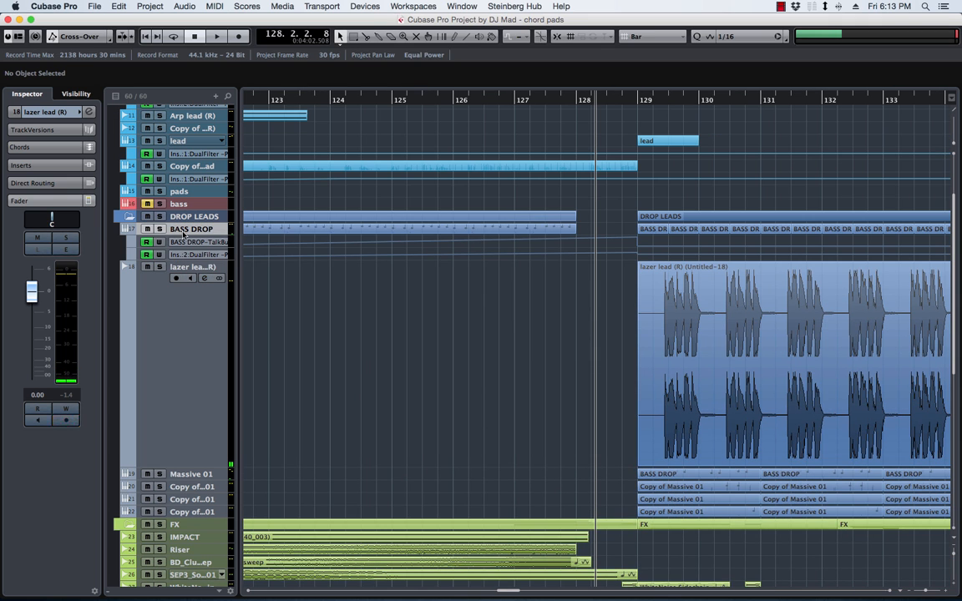
key("z")
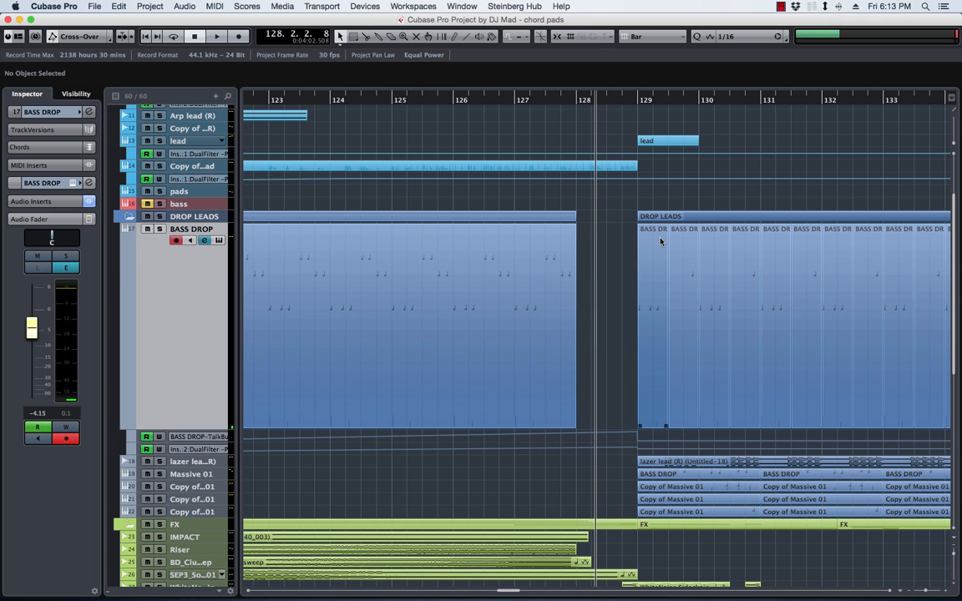
scroll(530, 267, "left", 8)
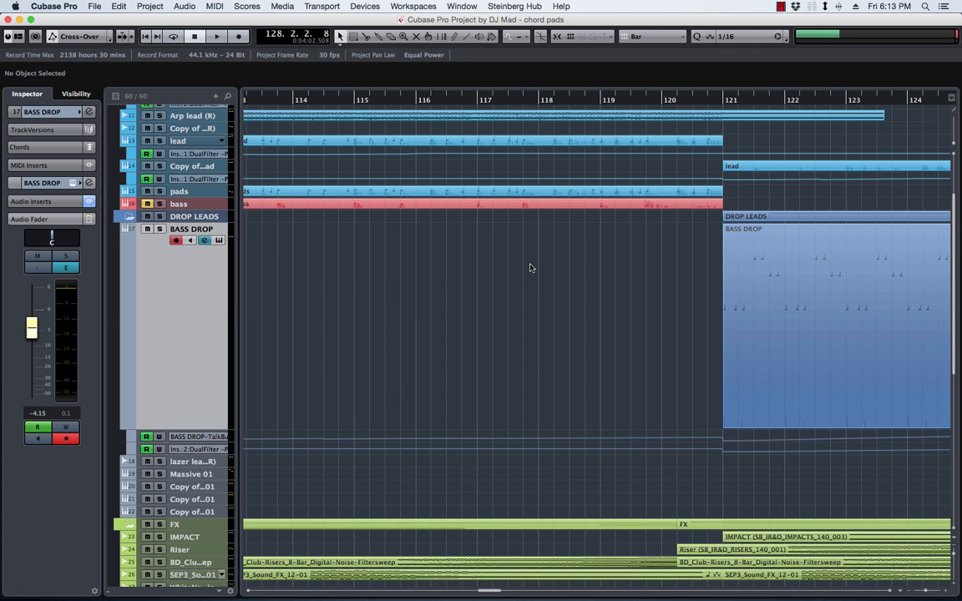
left_click(722, 93)
key("space")
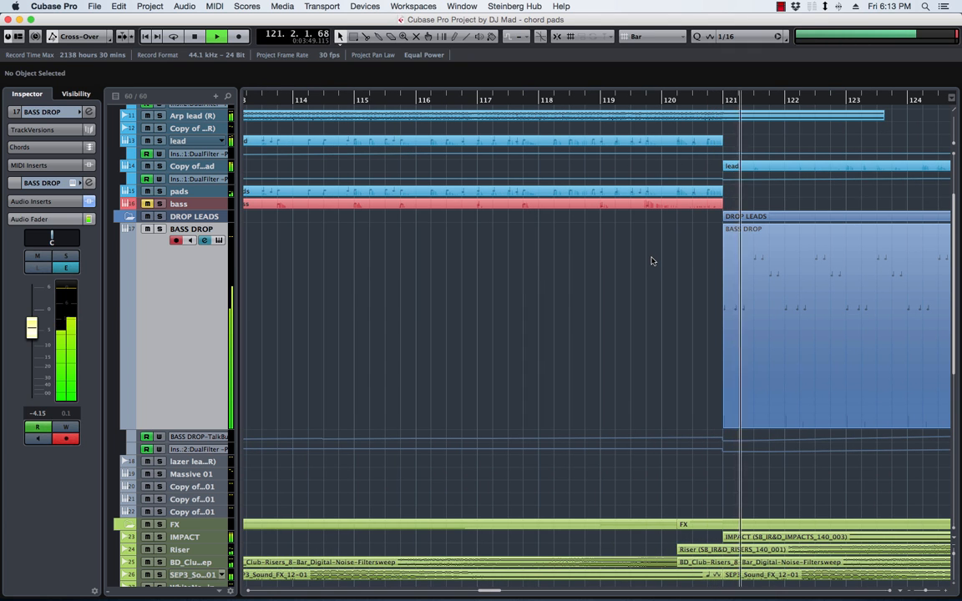
scroll(650, 259, "right", 8)
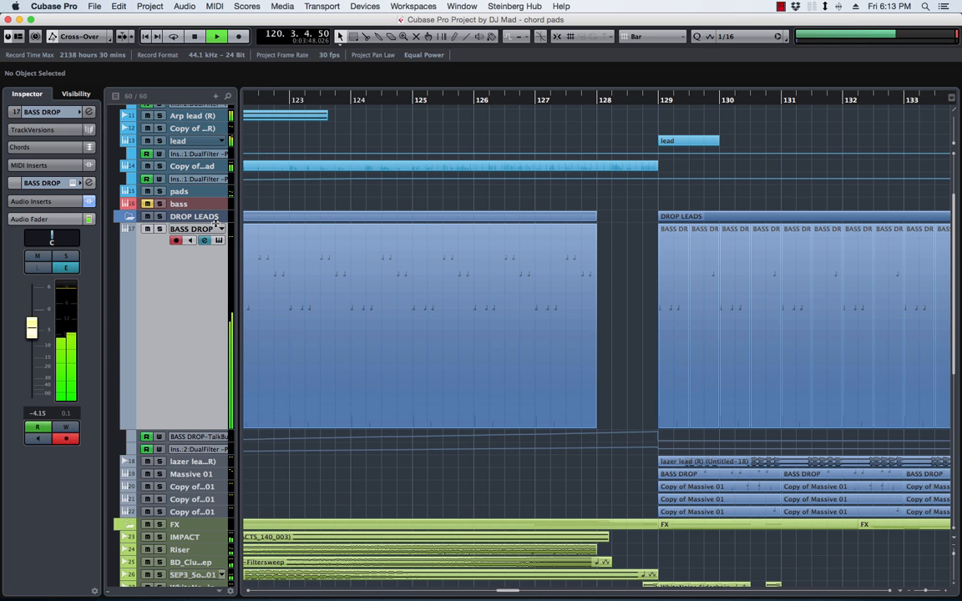
left_click(160, 228)
left_click(159, 229)
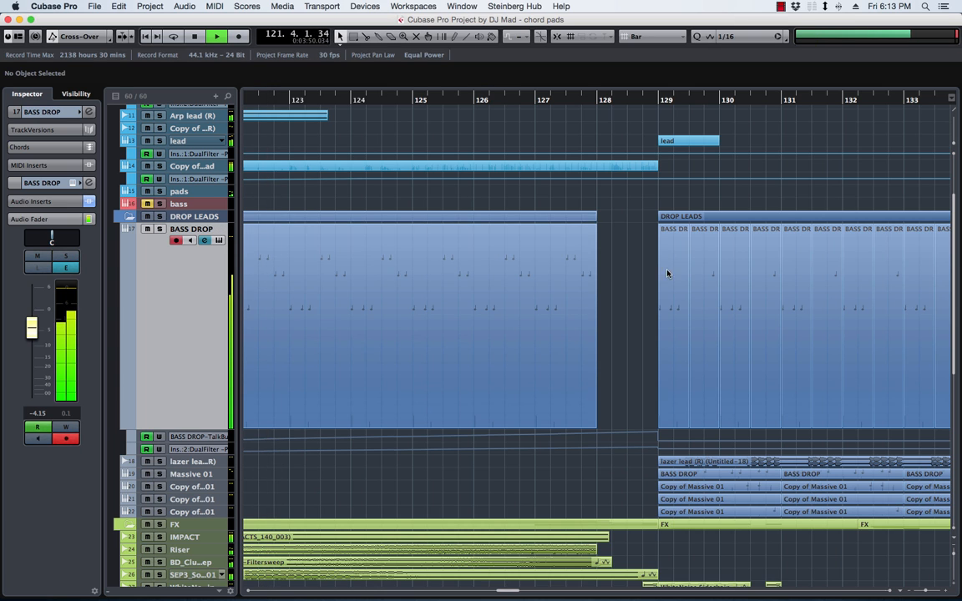
key("space")
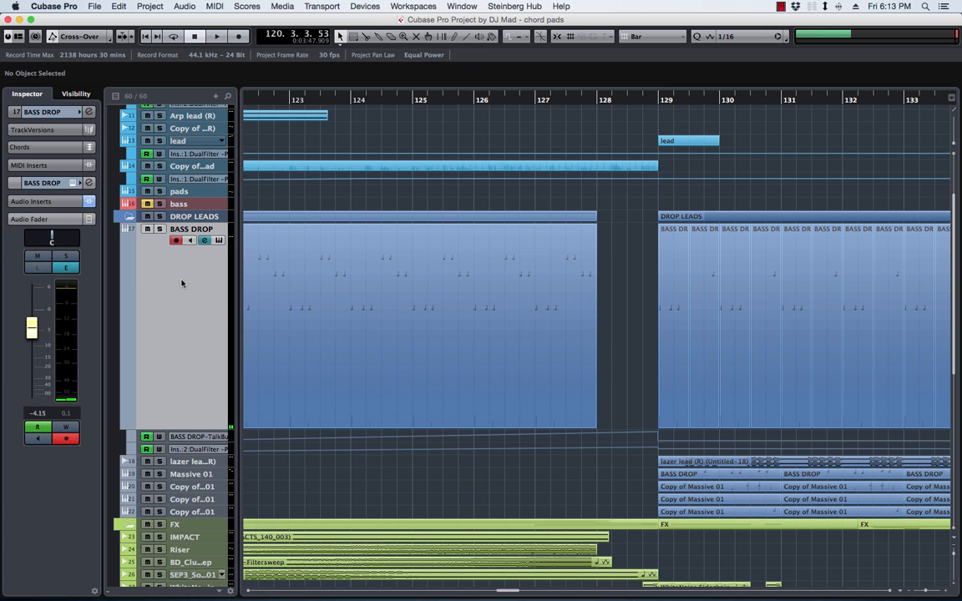
Step: Render the BASS DROP track in place to audio and duplicate the rendered track
key("alt+r")
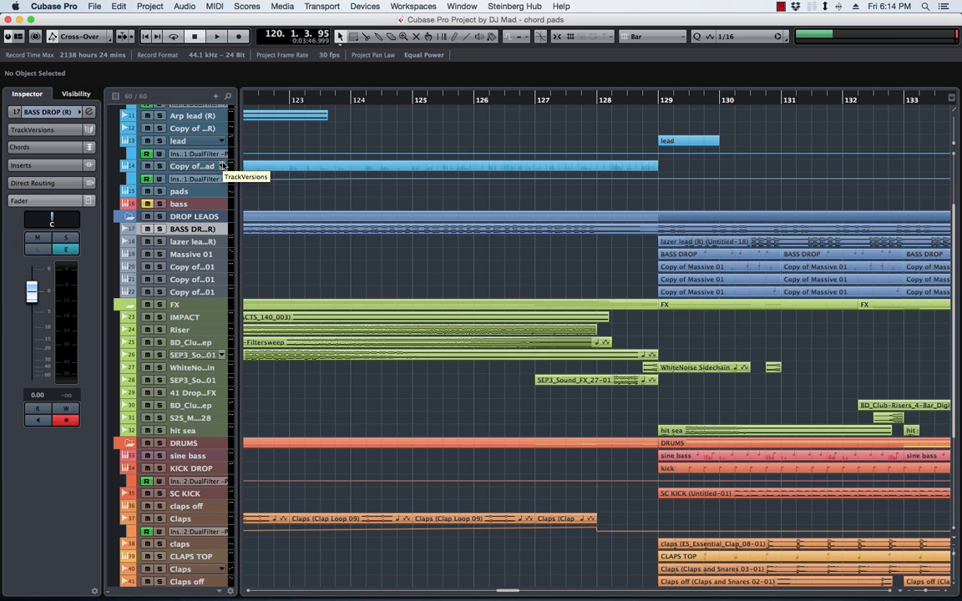
key("z")
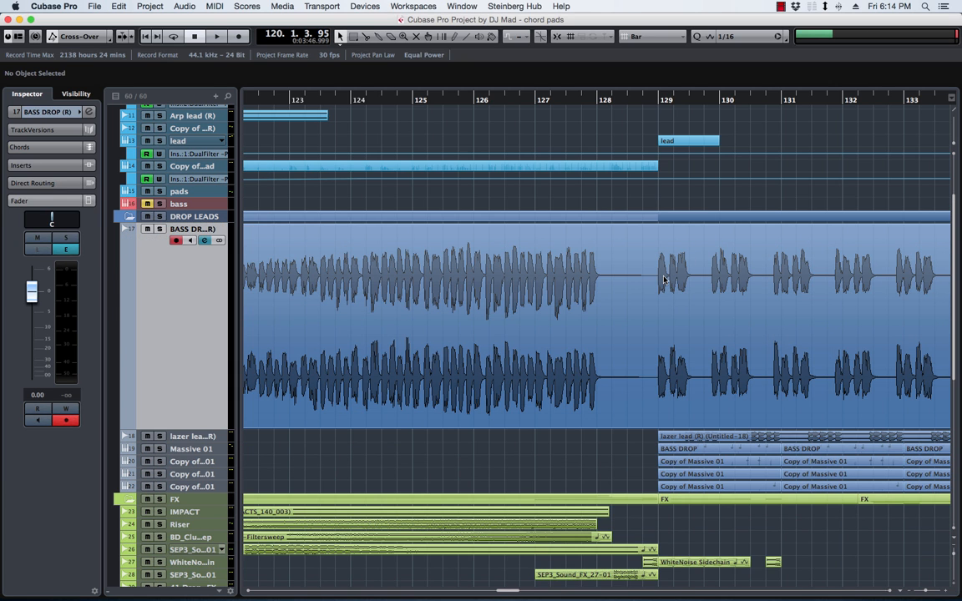
right_click(181, 268)
left_click(250, 299)
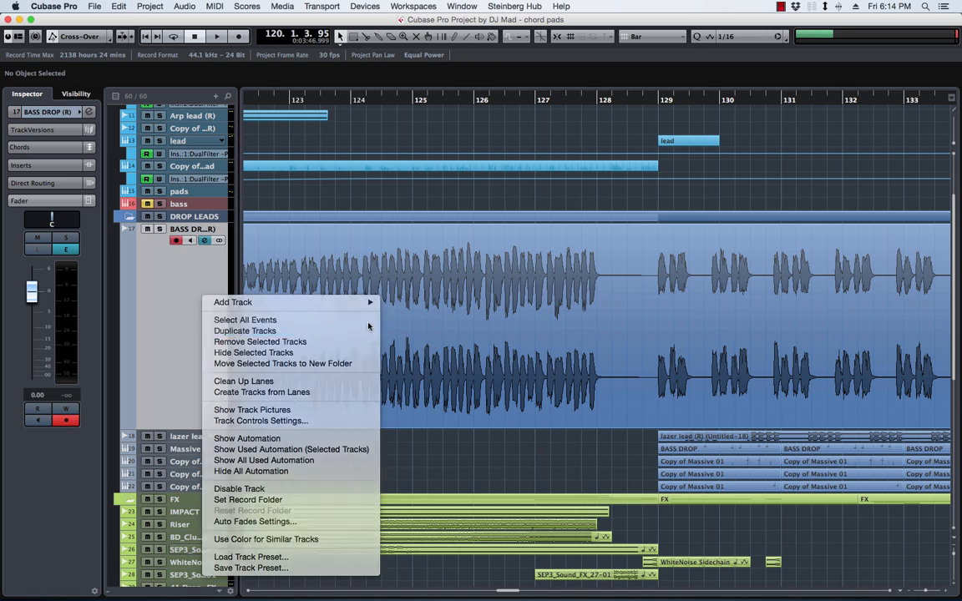
Step: Delete the first audio event, starting at bar 41, from the duplicated BASS DROP track
key("g")
key("g")
key("g")
key("g")
key("g")
key("g")
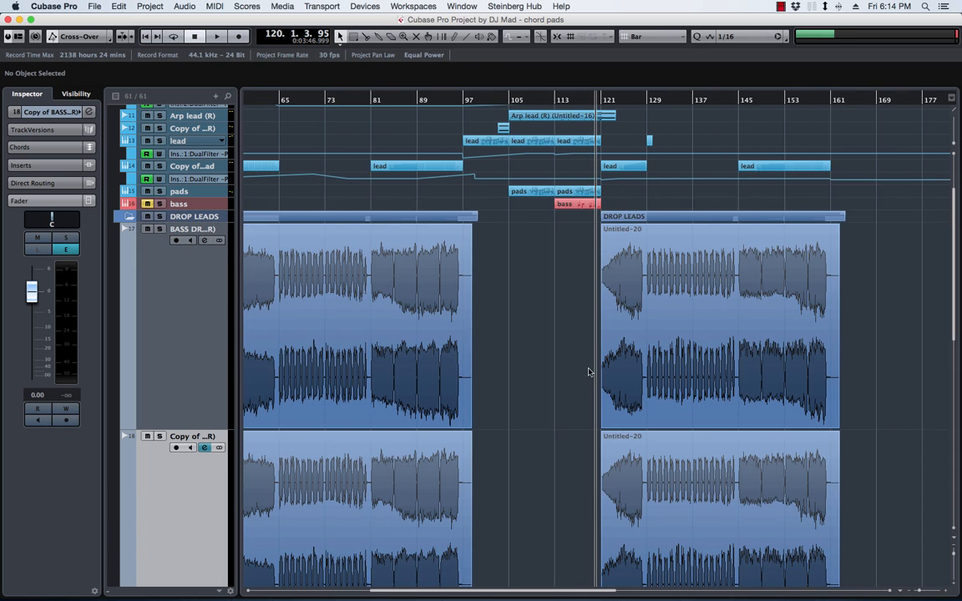
scroll(555, 421, "down", 10)
scroll(555, 421, "left", 5)
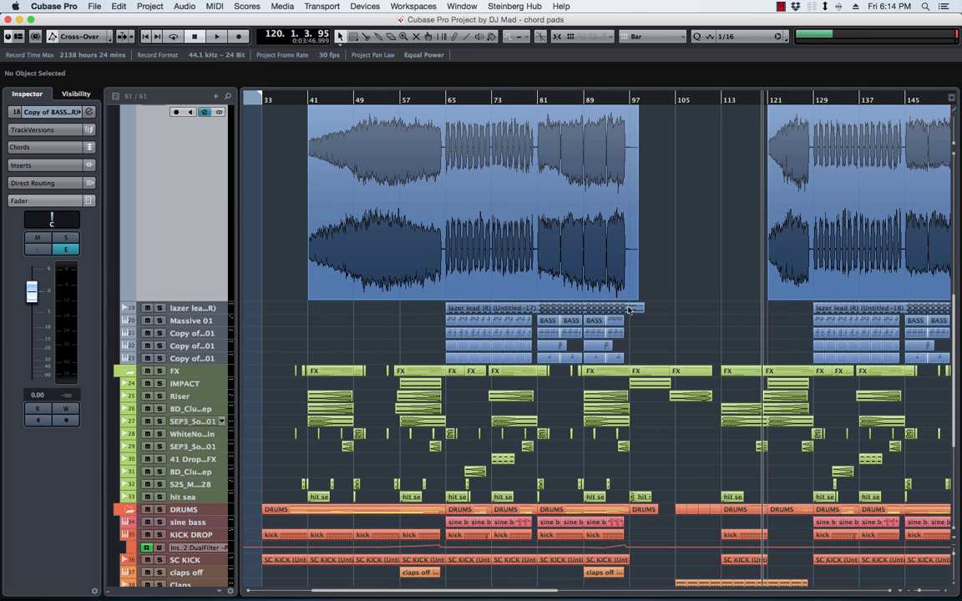
key("Delete")
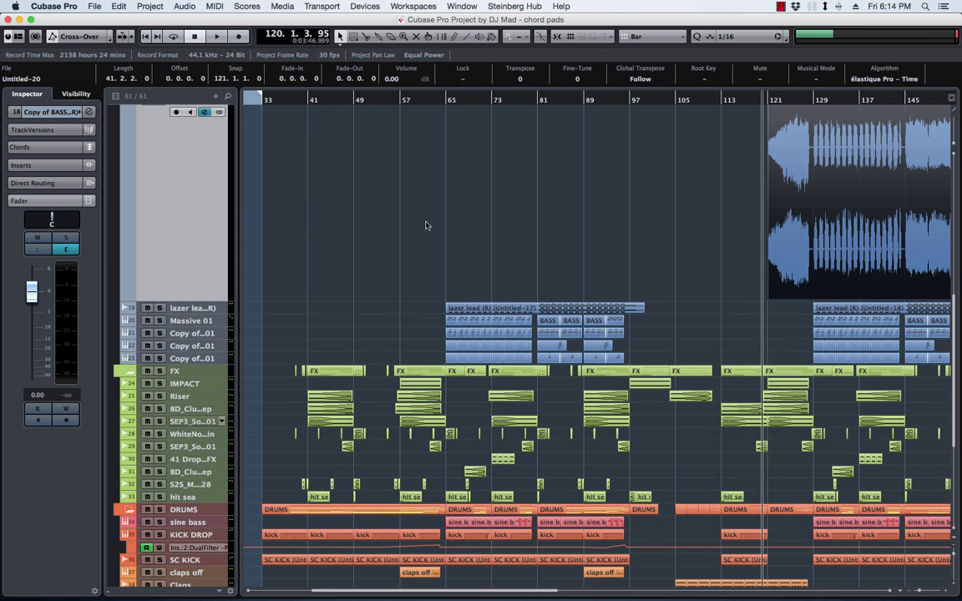
Step: Split the remaining audio event on the duplicated BASS DROP track at bar 129
scroll(623, 146, "right", 5)
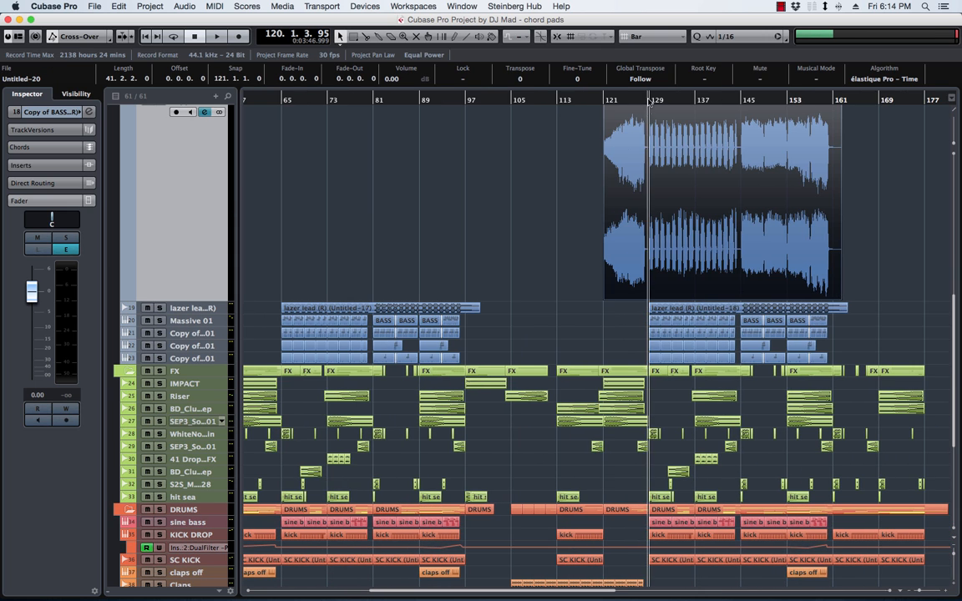
left_click_drag(648, 105, 643, 208)
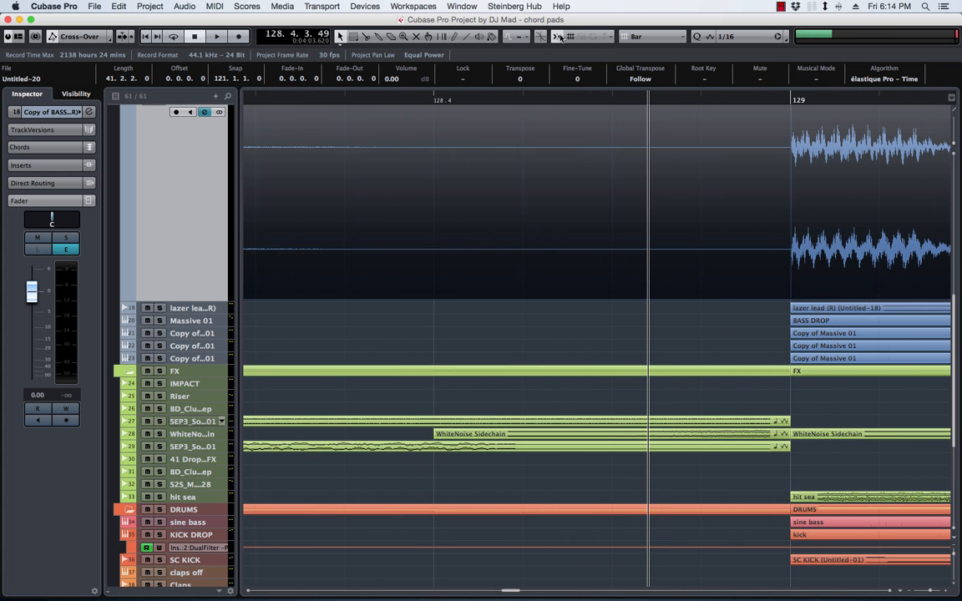
left_click(712, 153)
scroll(773, 164, "right", 2)
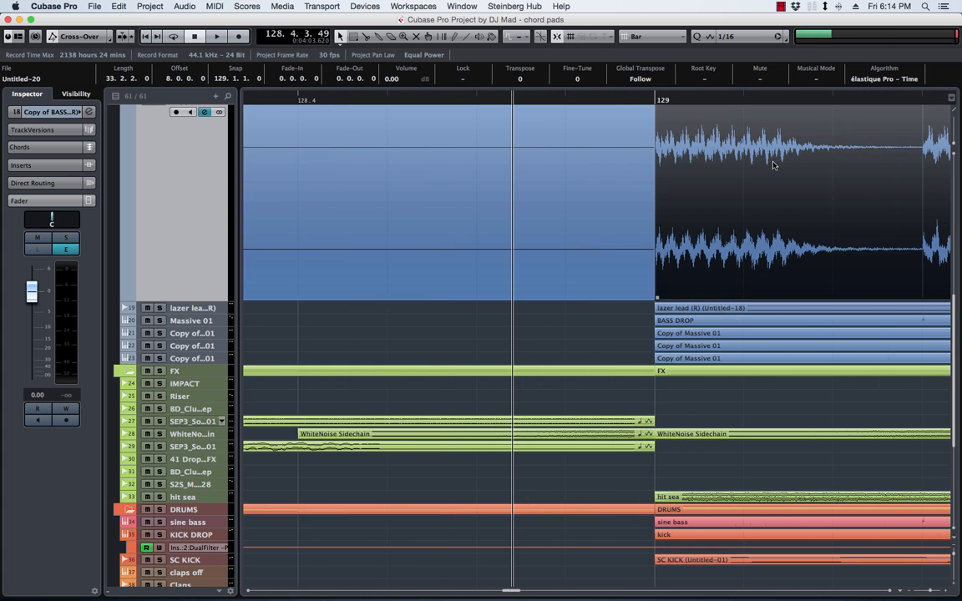
Step: With snap off, split the event right after the first bass note of bar 129 and delete everything behind it
left_click(511, 36)
left_click(556, 37)
left_click(556, 38)
left_click(813, 160, "alt")
key("Delete")
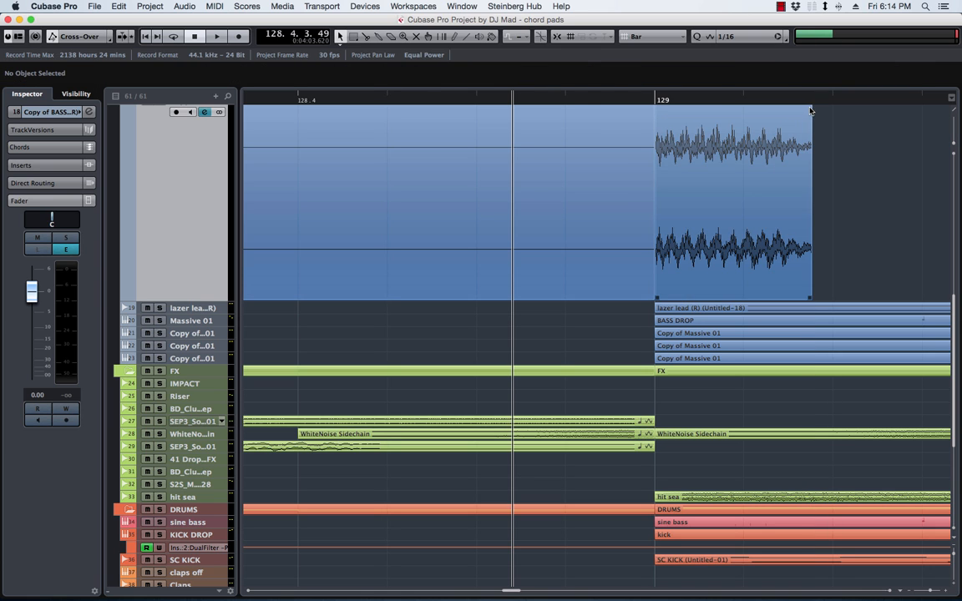
Step: Fade out the end of the isolated bass note and bounce it with replacement, clearing the audio before bar 129
scroll(828, 124, "up", 3)
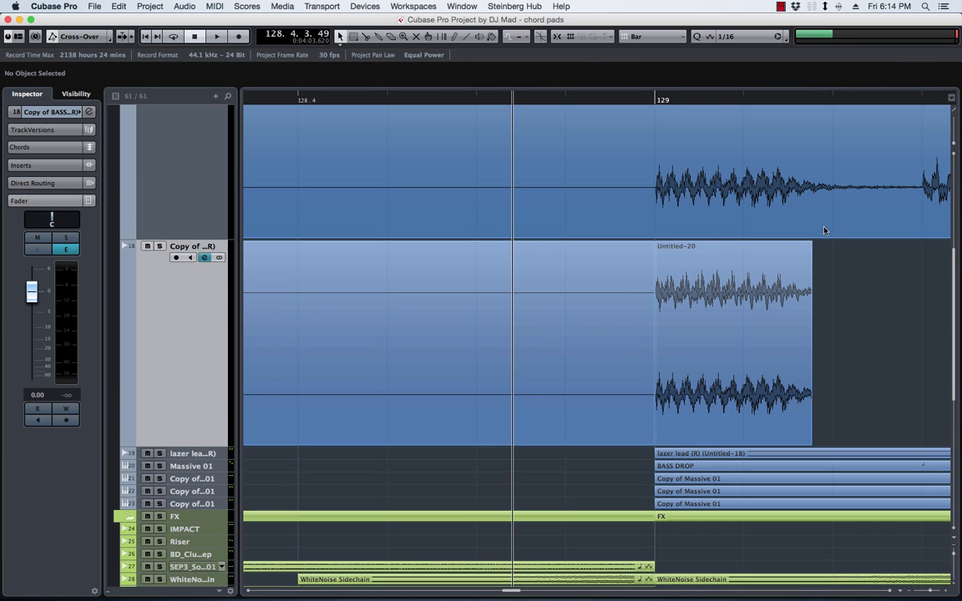
left_click_drag(811, 243, 755, 244)
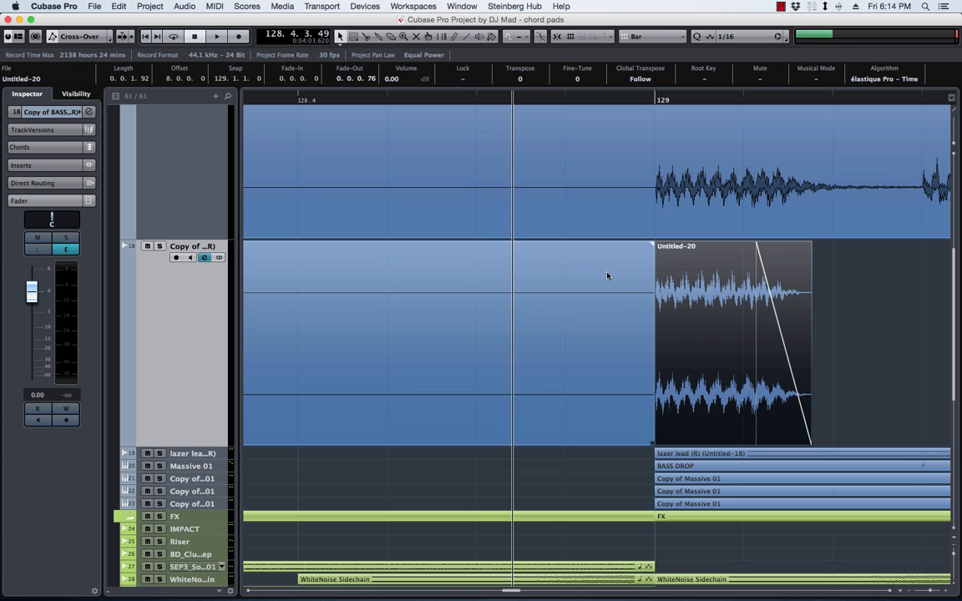
key("b")
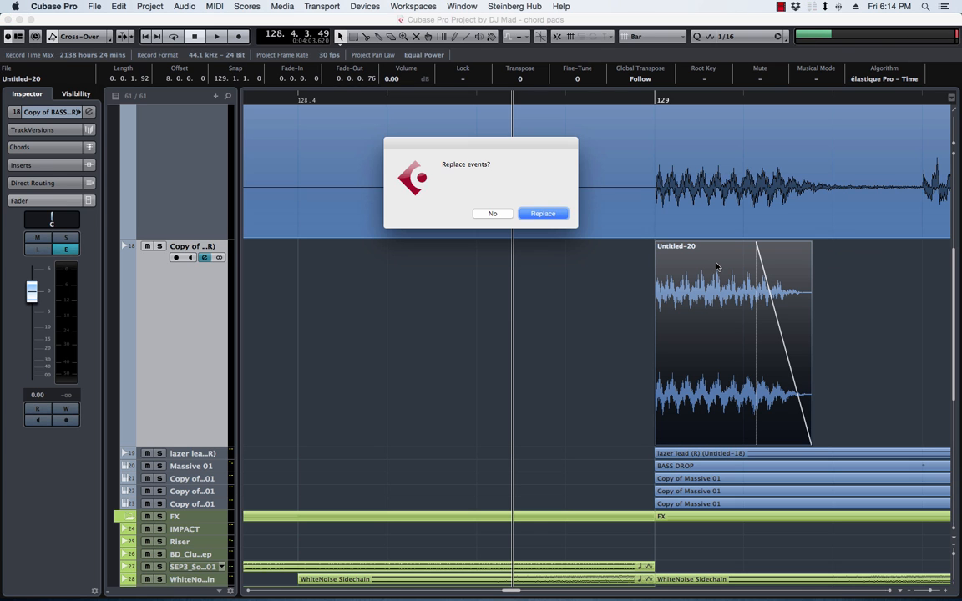
key("Return")
Step: Process the bounced bass note with the RoomWorks reverb plug-in, adding a long reverb tail
right_click(716, 267)
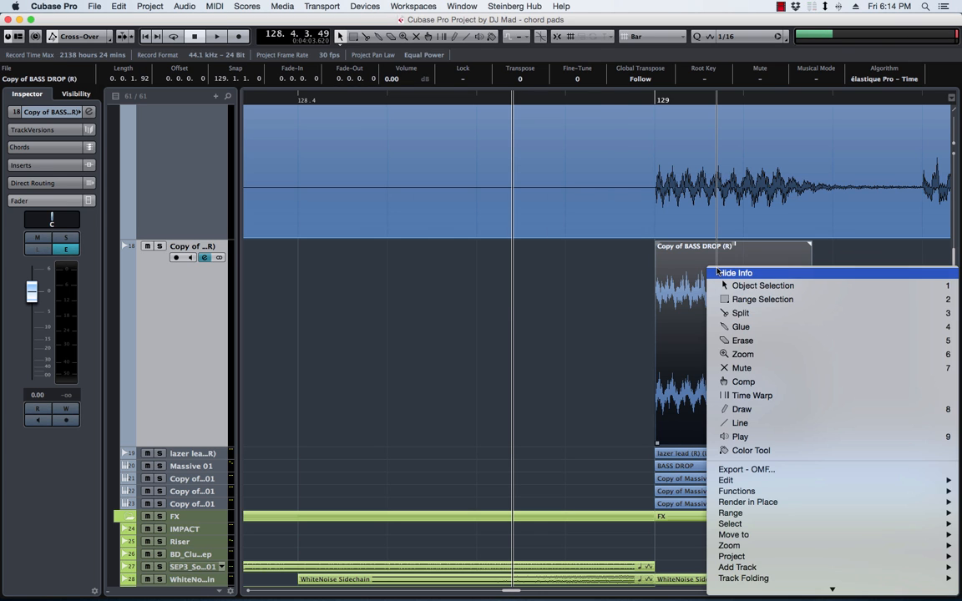
mouse_move(756, 535)
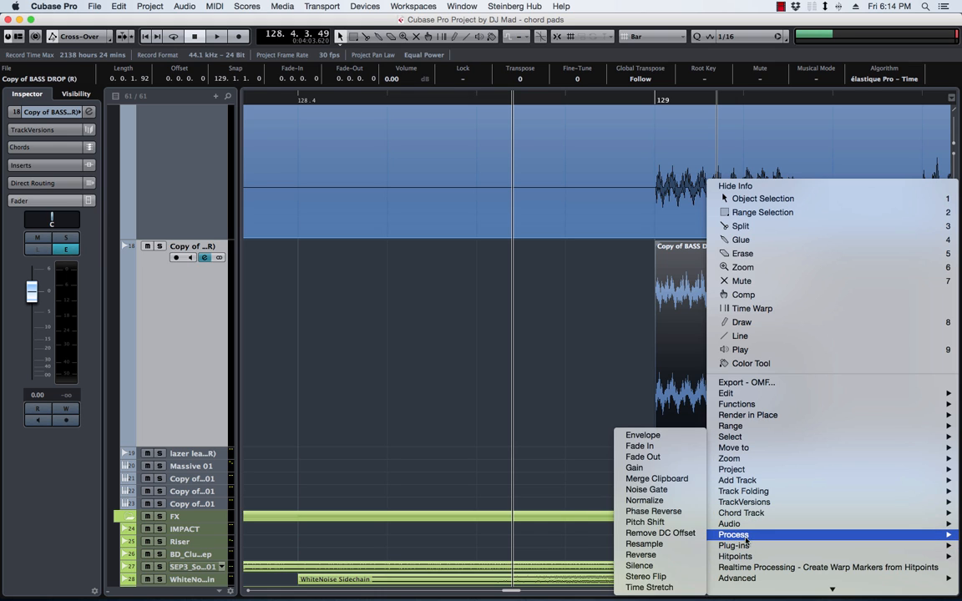
mouse_move(664, 558)
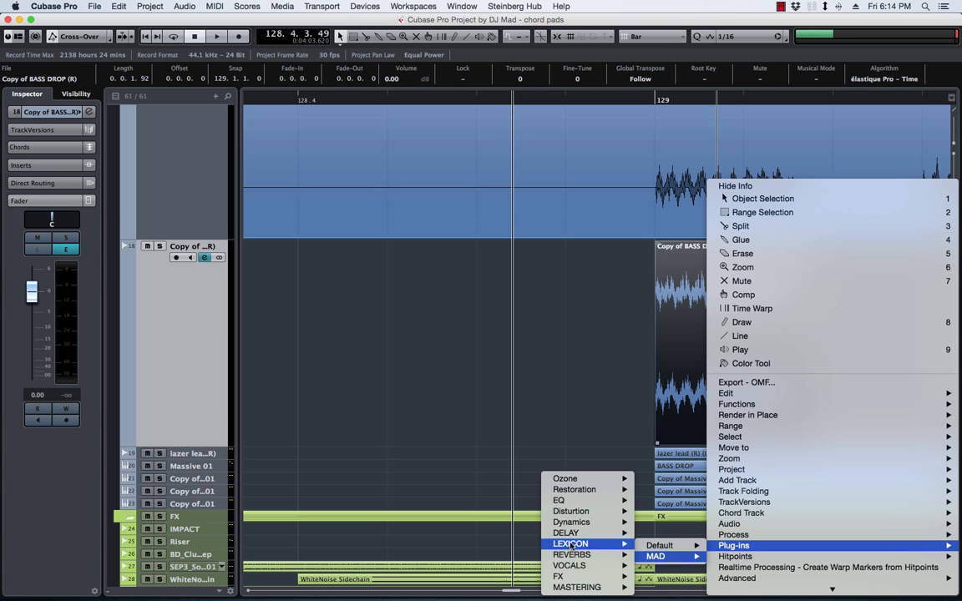
mouse_move(570, 555)
left_click(464, 539)
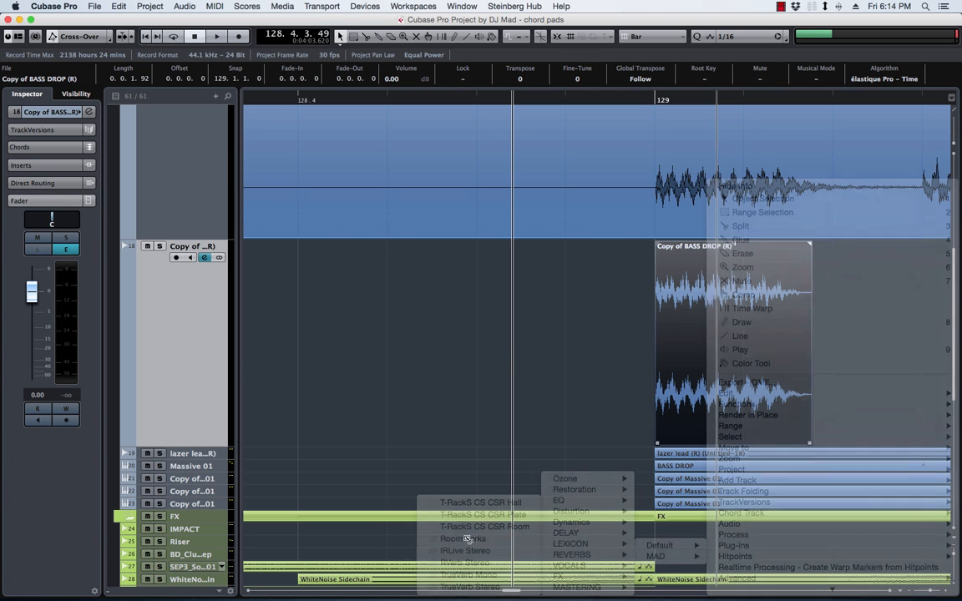
left_click(702, 318)
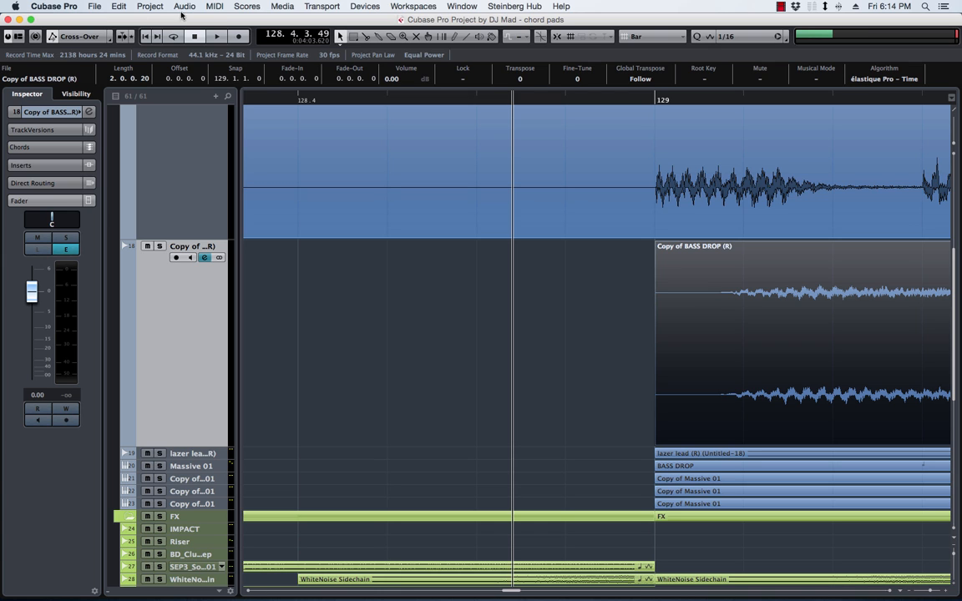
Step: Reverse the reverberated bass event and move it earlier so that it runs across bar 129
left_click(150, 7)
mouse_move(162, 27)
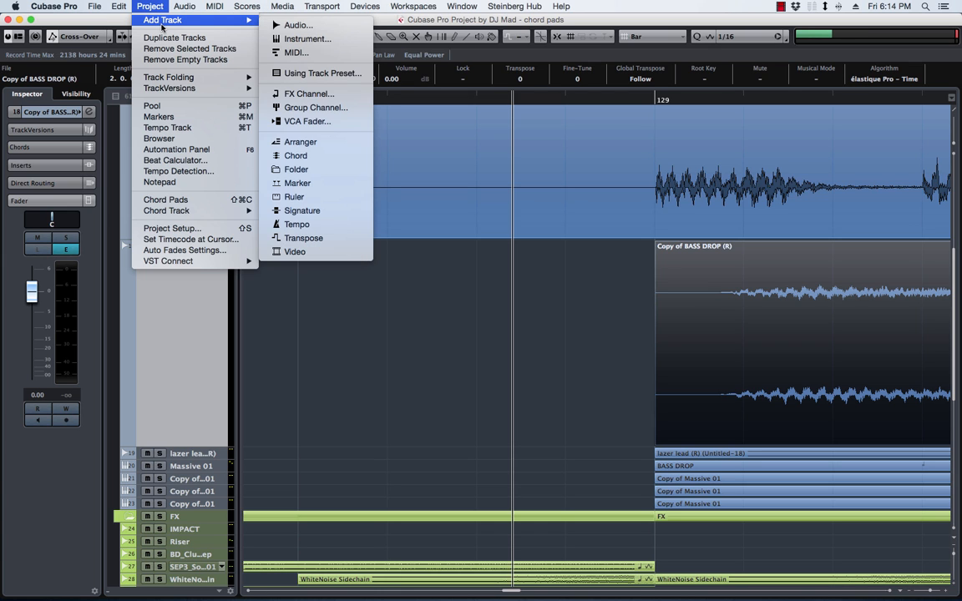
mouse_move(183, 7)
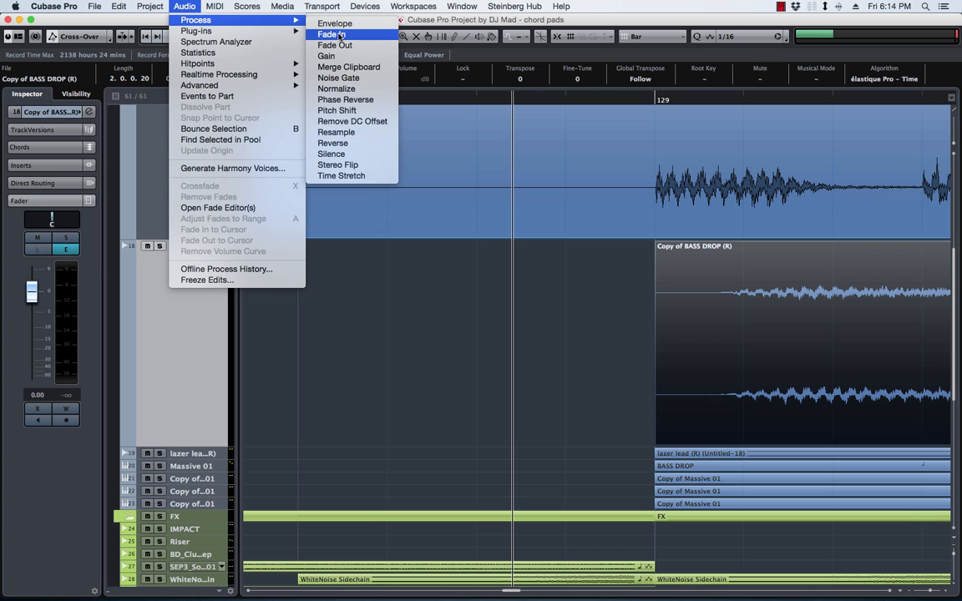
left_click(334, 143)
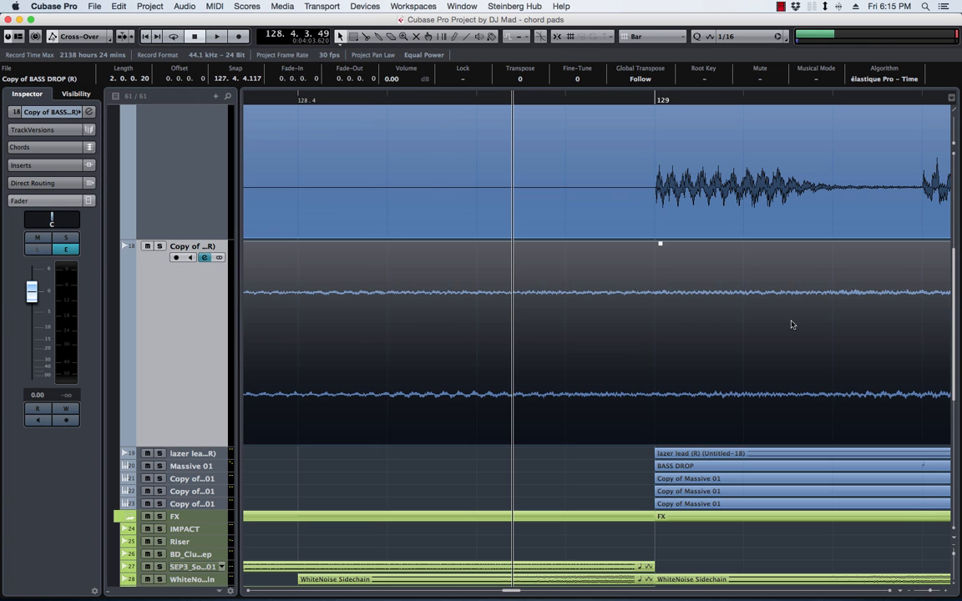
Step: Shift the reversed bass event to start at about 127.3.3 and raise its volume to 3.82 dB
key("h")
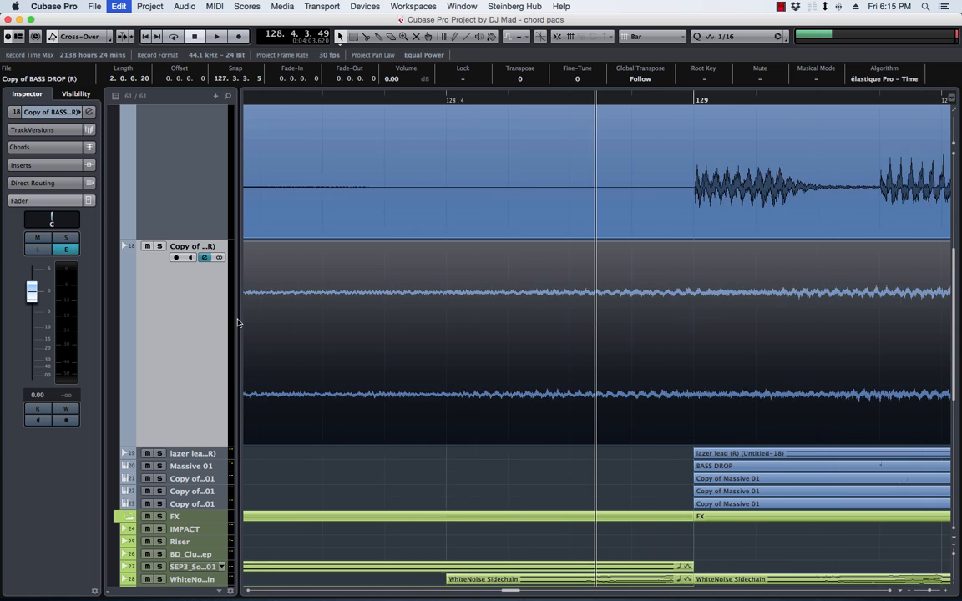
key("g")
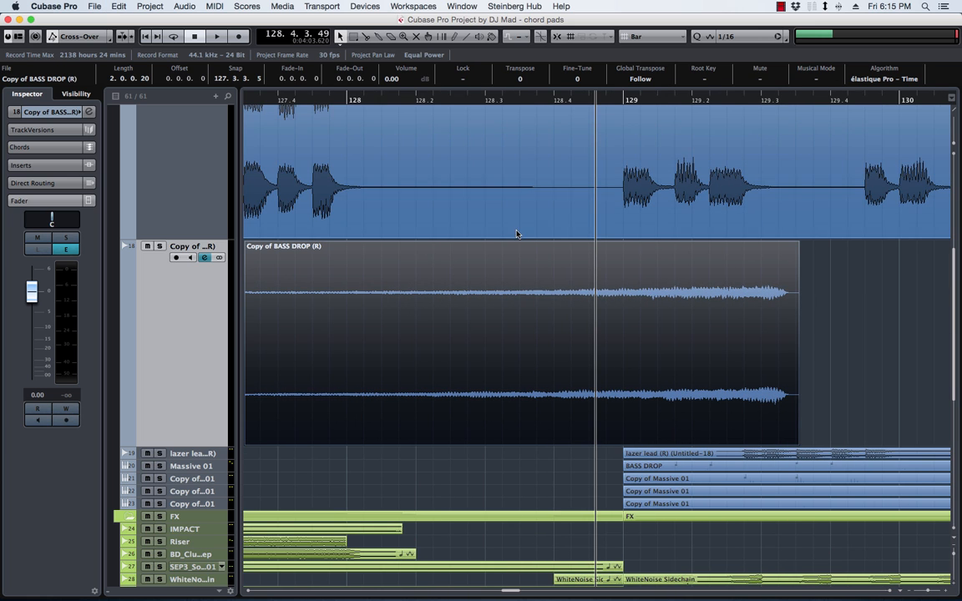
left_click_drag(521, 243, 506, 130)
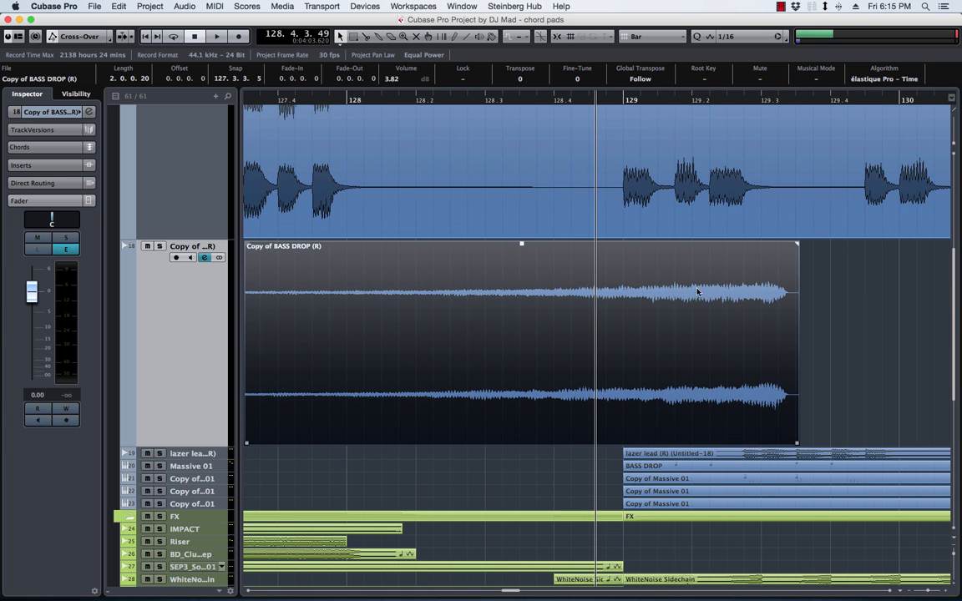
Step: Move the reversed bass event earlier to start at 127.1.2.60 and audition the passage leading into bar 129
left_click_drag(730, 299, 584, 309)
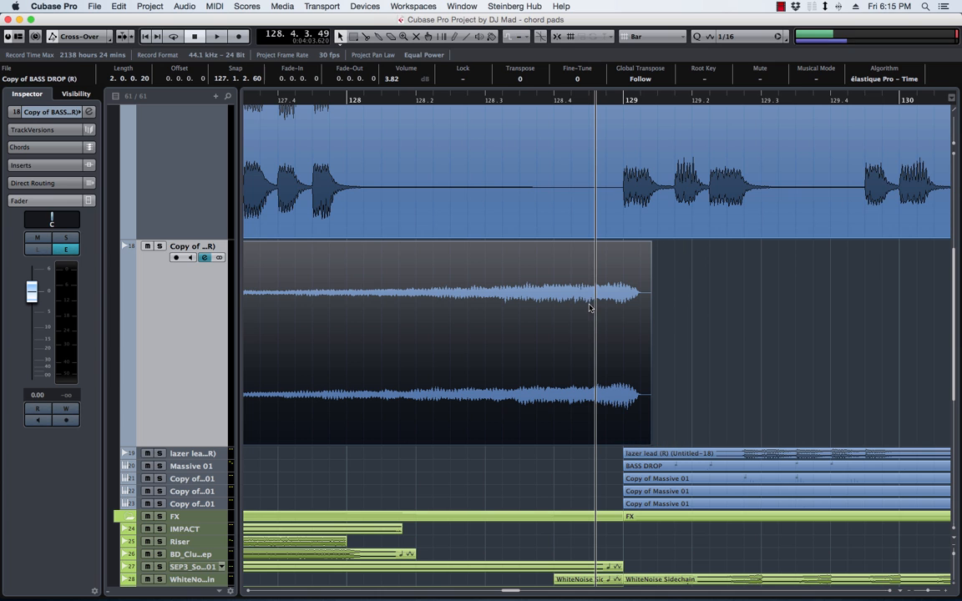
left_click(458, 100)
key("space")
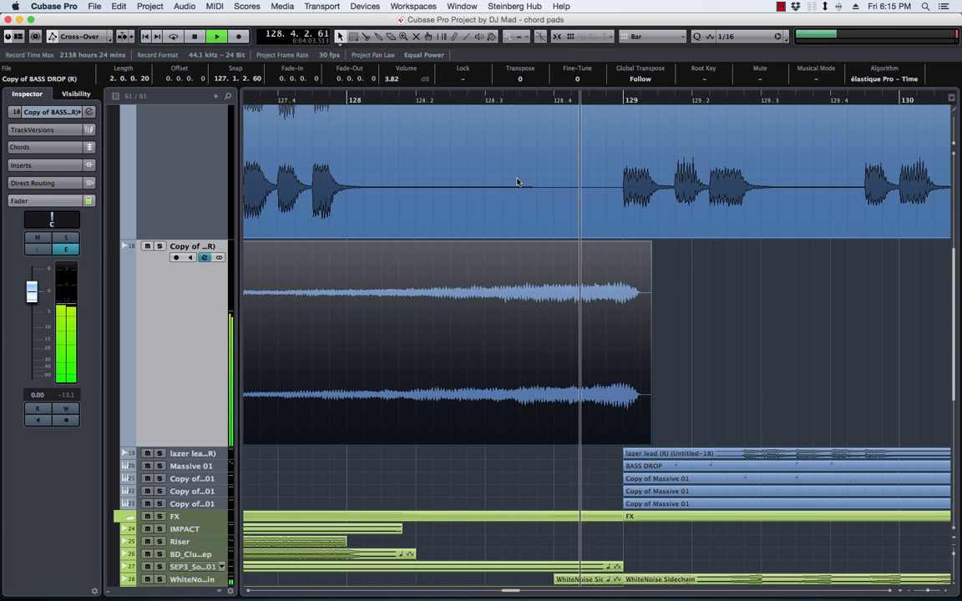
left_click(249, 99)
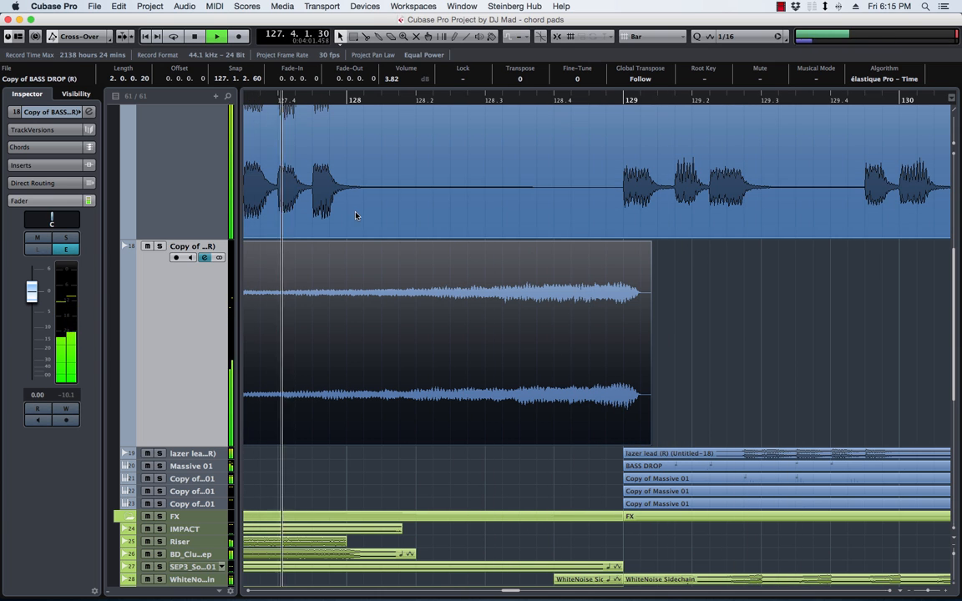
scroll(411, 346, "left", 3)
scroll(411, 349, "left", 3)
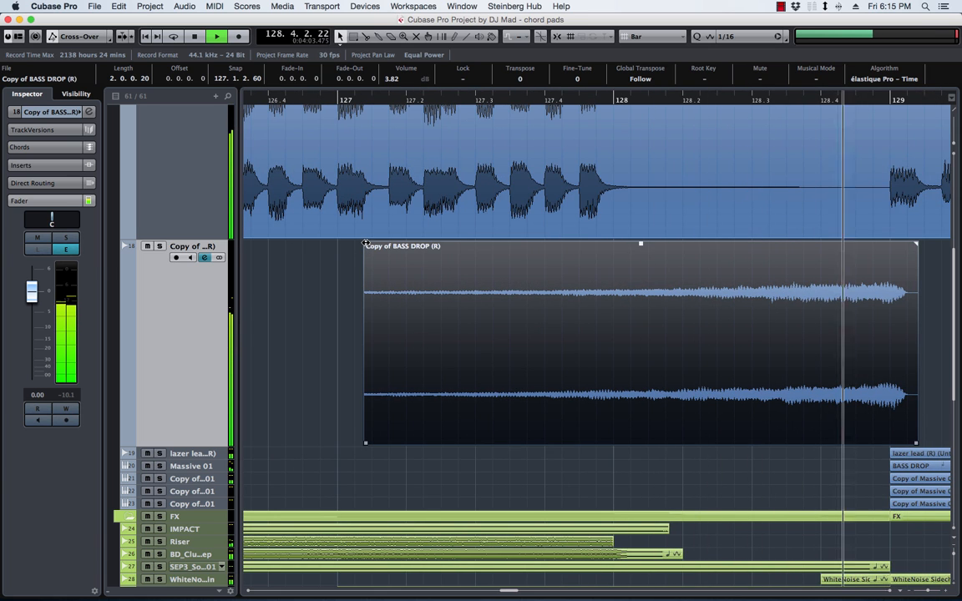
left_click(516, 99)
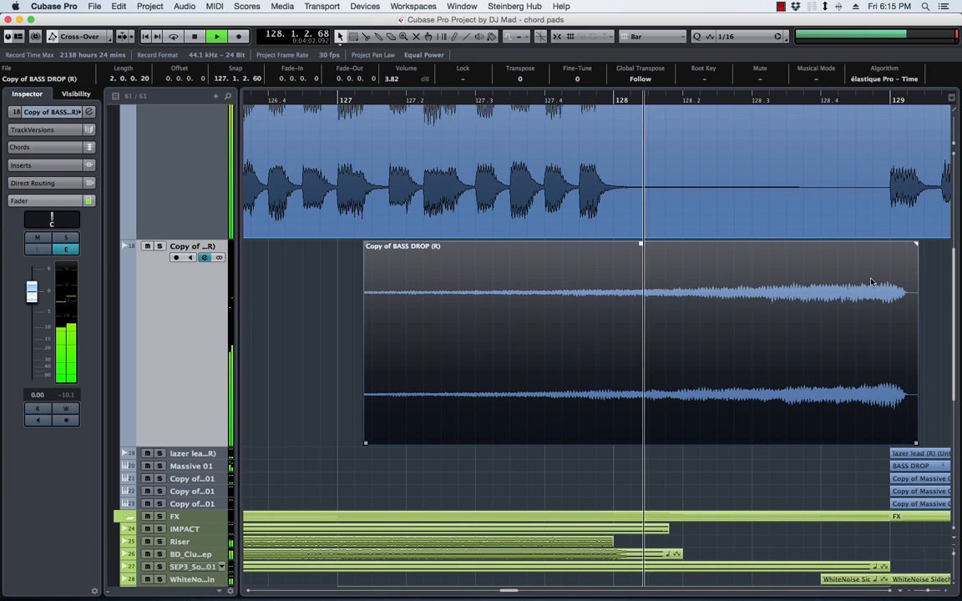
key("space")
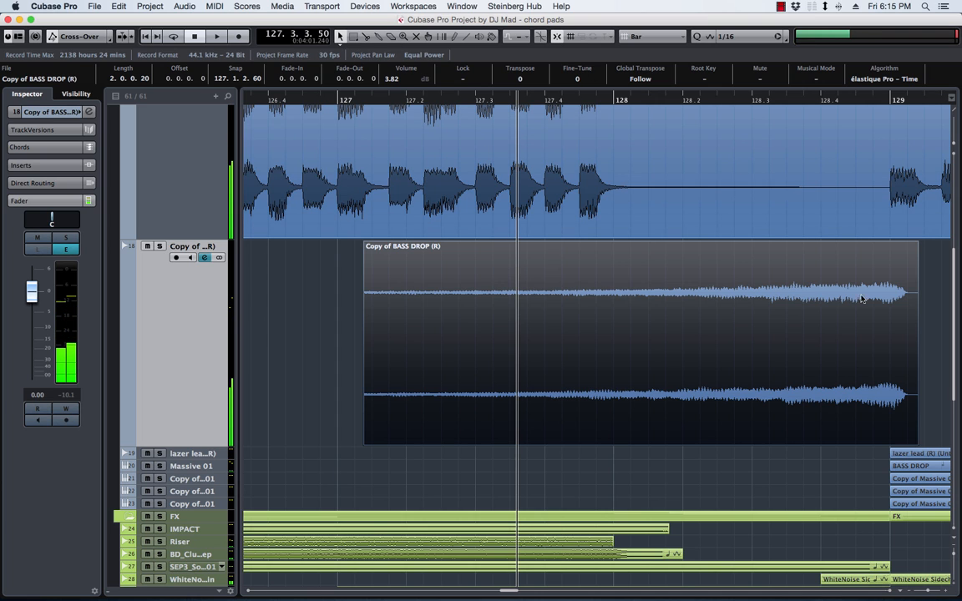
Step: Set the snap grid to Beat and trim the end of the reversed bass event back to 128.4.1.0
left_click_drag(915, 442, 829, 445)
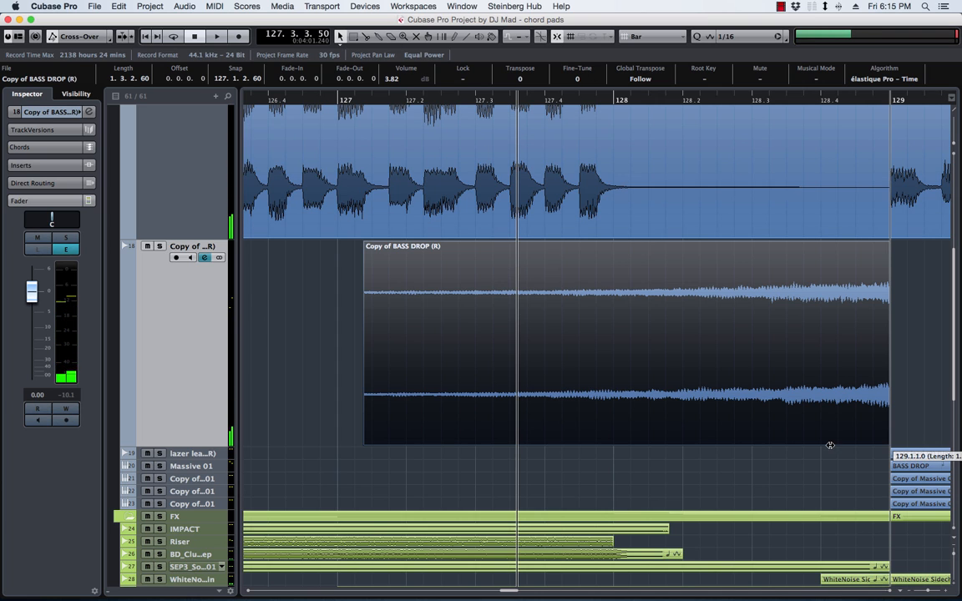
left_click(644, 36)
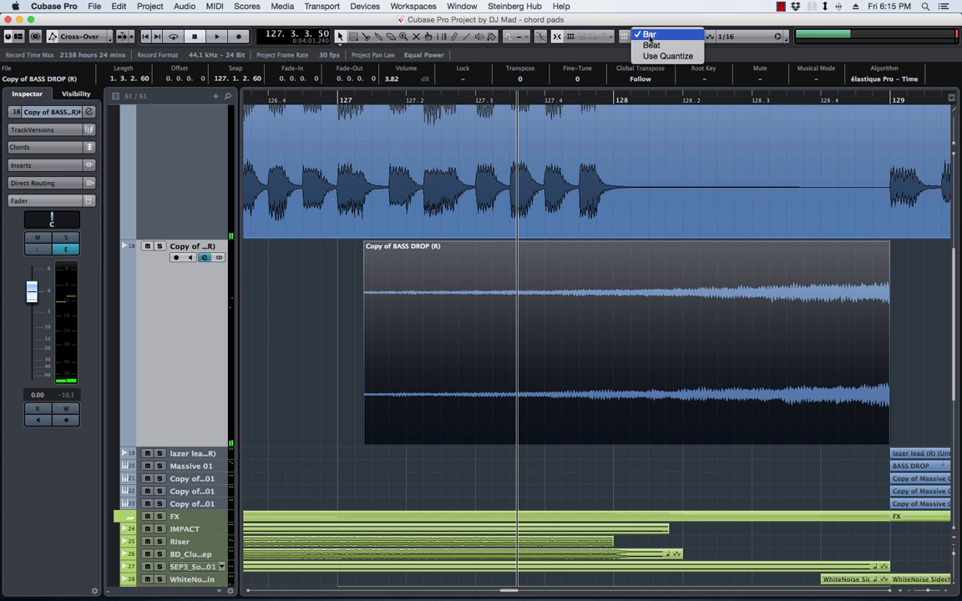
left_click(652, 45)
left_click_drag(887, 442, 821, 444)
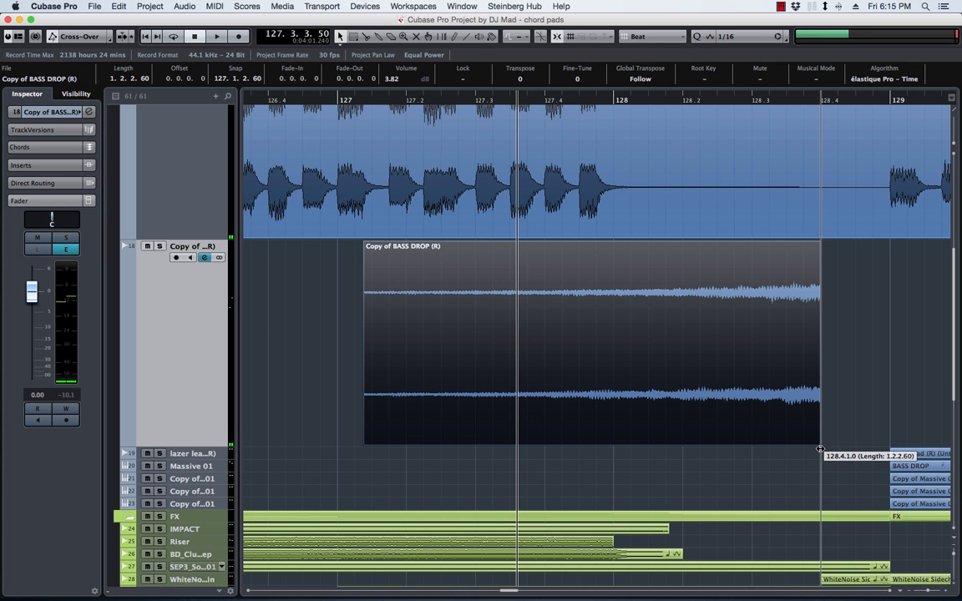
key("space")
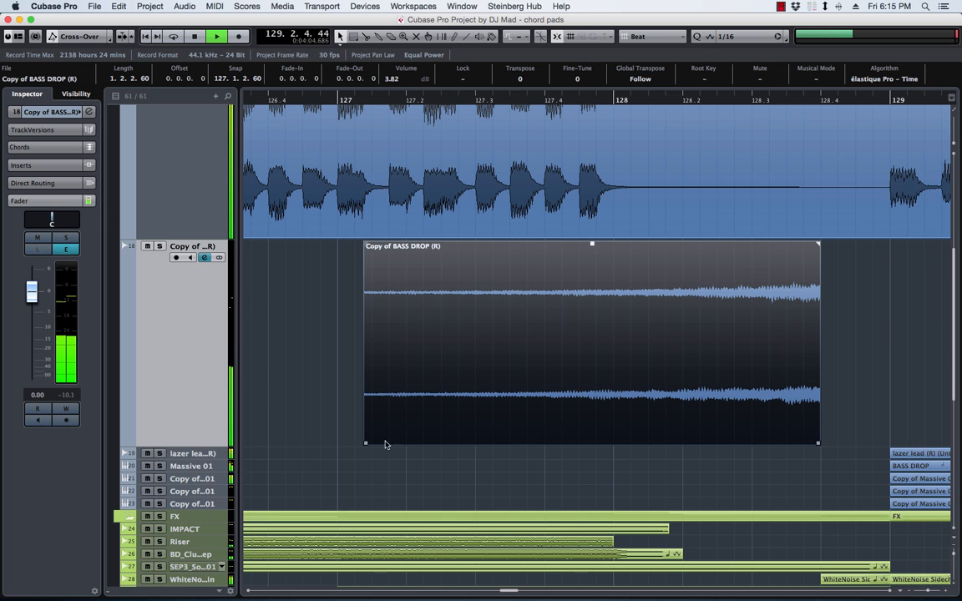
Step: Trim the reversed bass event's start to 127.4.1.0 and give it a fade-in of about 0.1.3.63
left_click_drag(368, 444, 547, 443)
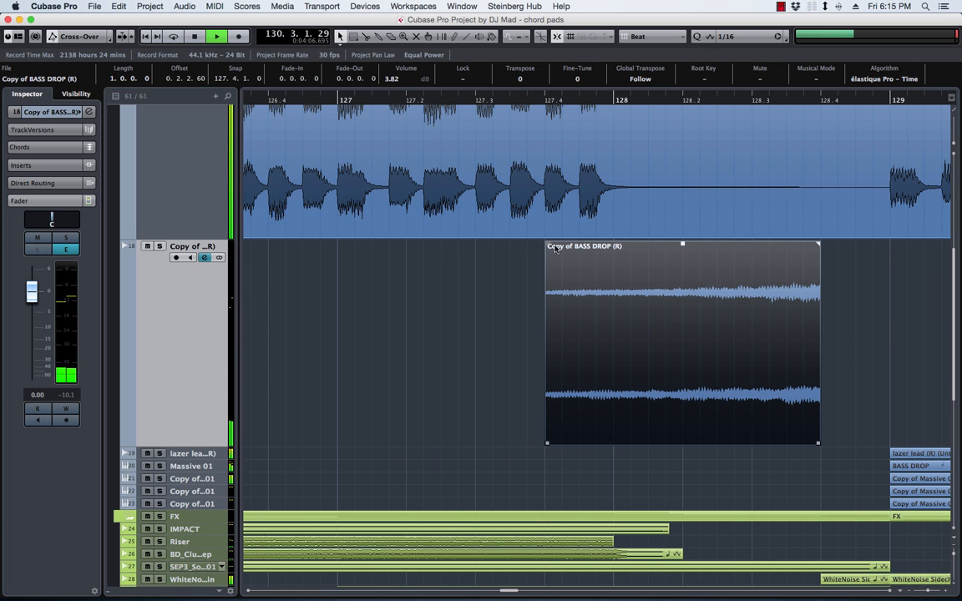
left_click_drag(547, 245, 676, 245)
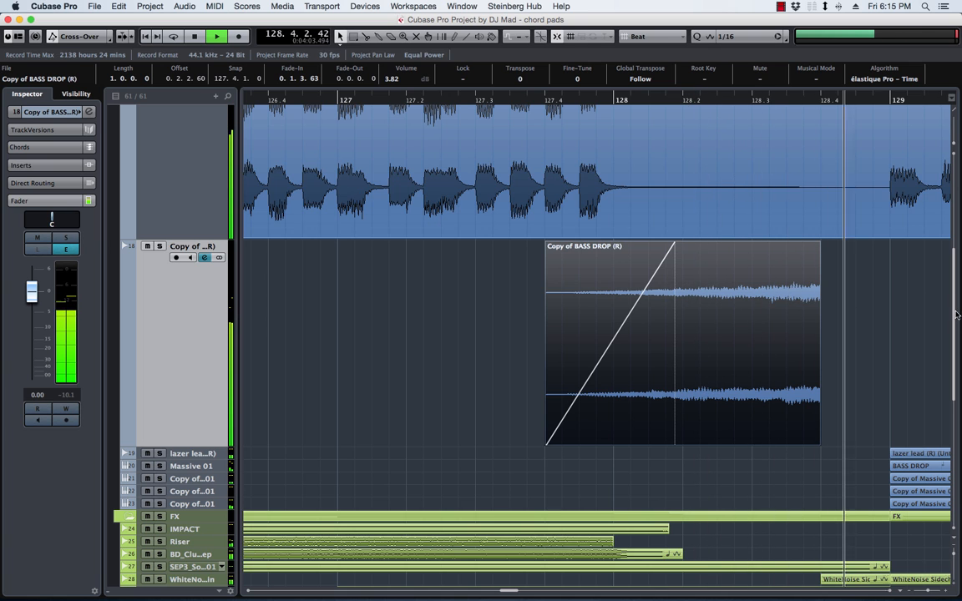
key("space")
key("space")
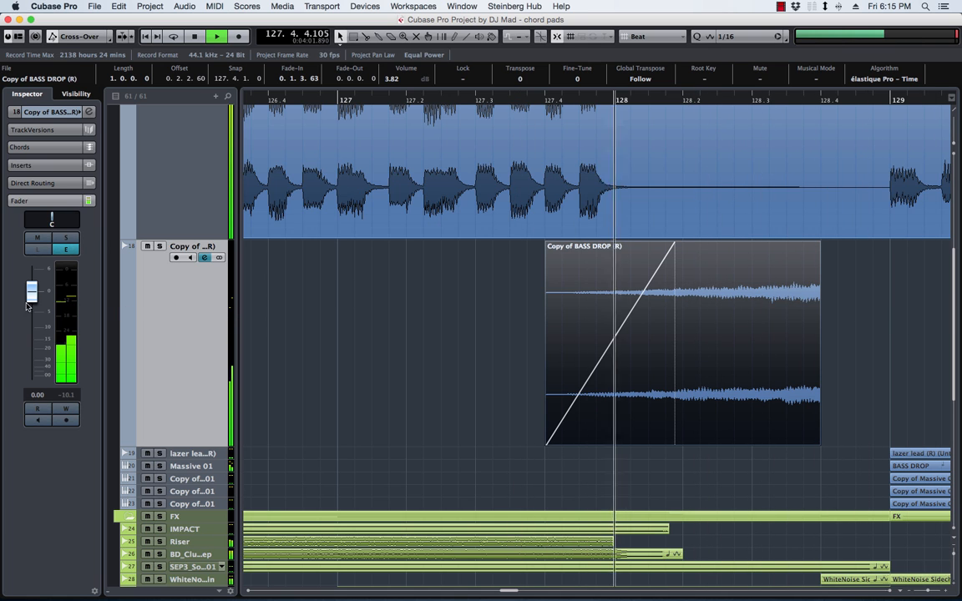
Step: Lower the reversed bass track's volume fader to -9.37 and play back the transition into bar 129
left_click_drag(33, 300, 34, 325)
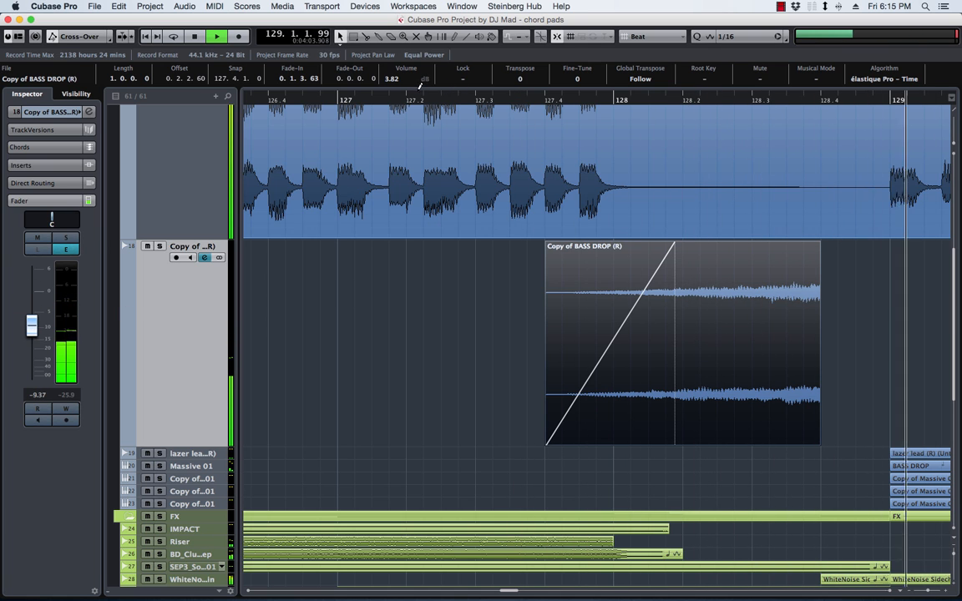
key("space")
key("space")
key("g")
key("g")
key("g")
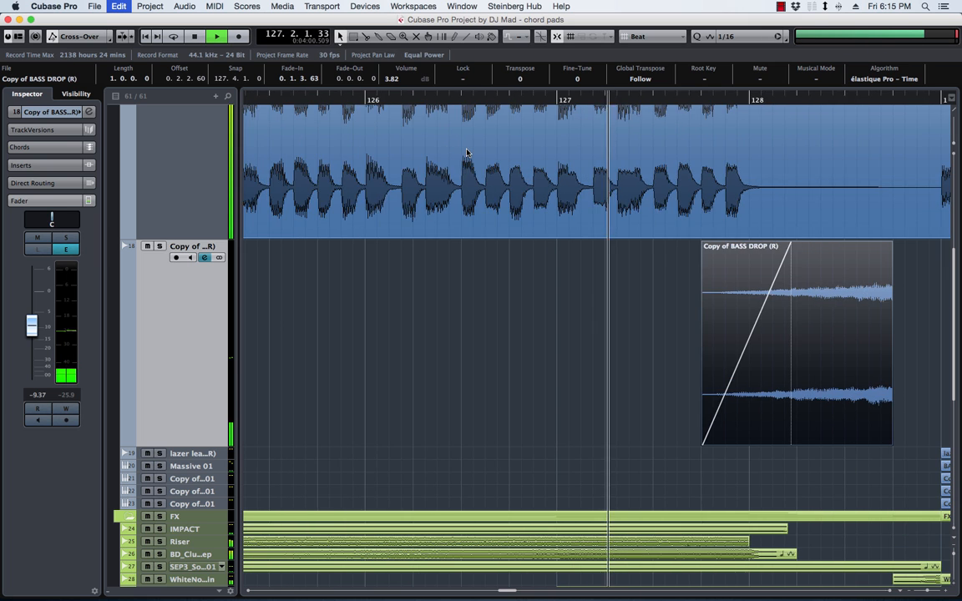
key("g")
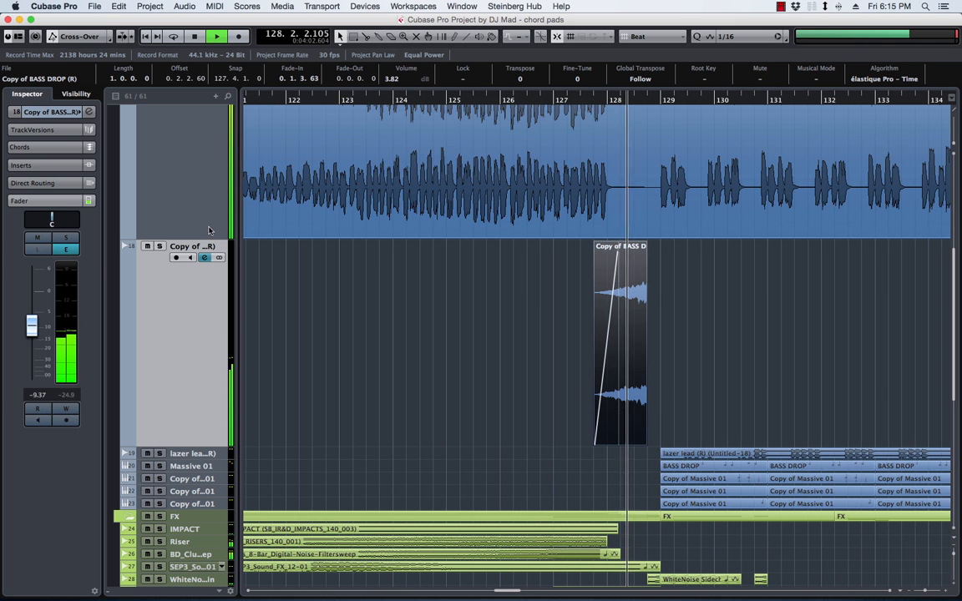
Step: Rename the reversed bass track as "ghost bass lead"
double_click(187, 246)
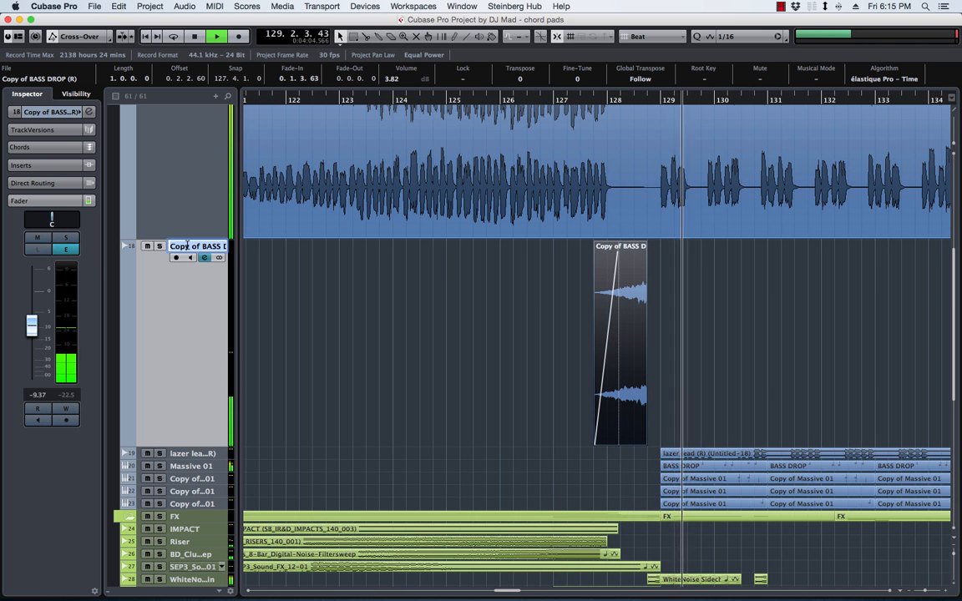
type("gh")
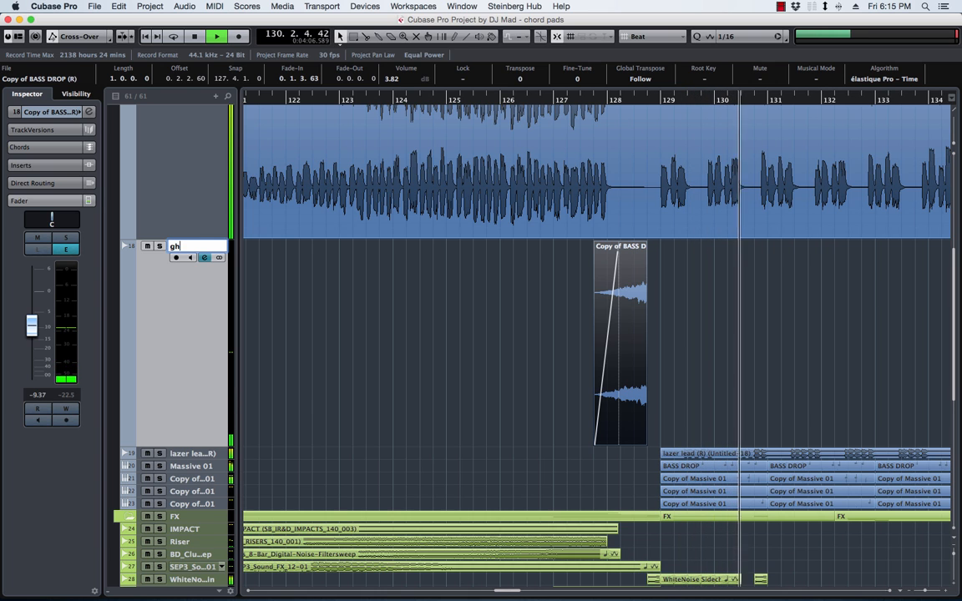
type("ost bass lead")
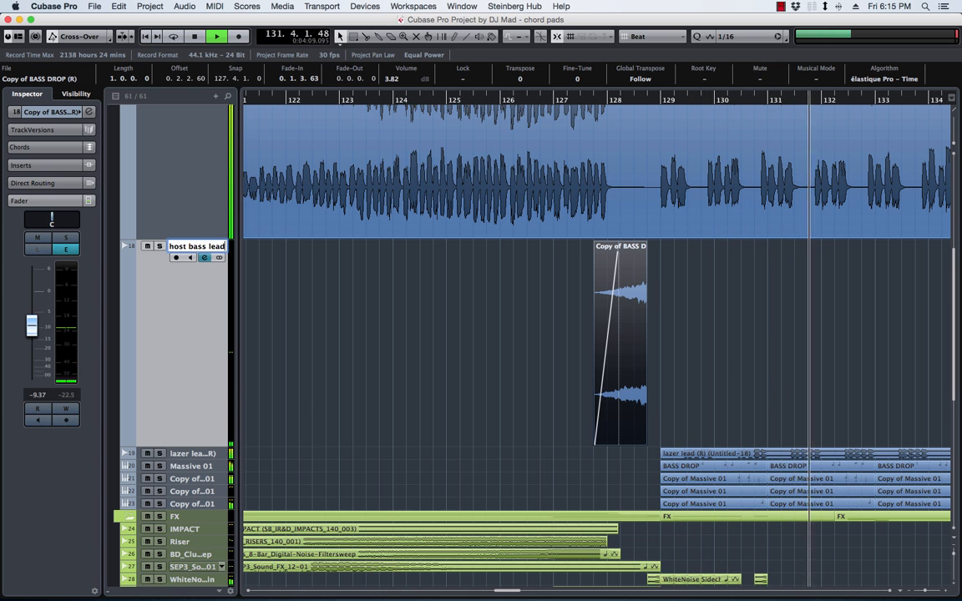
key("Return")
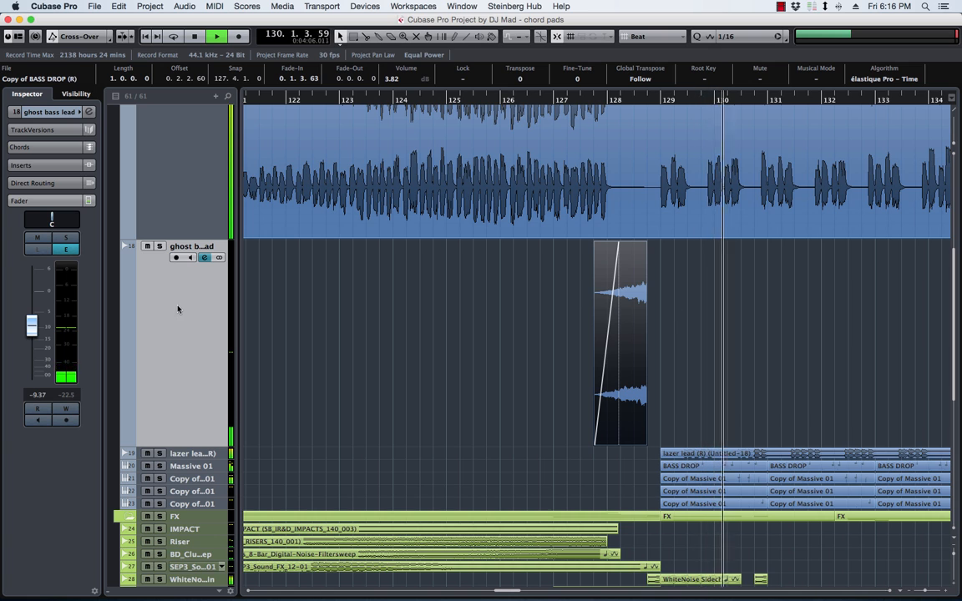
key("space")
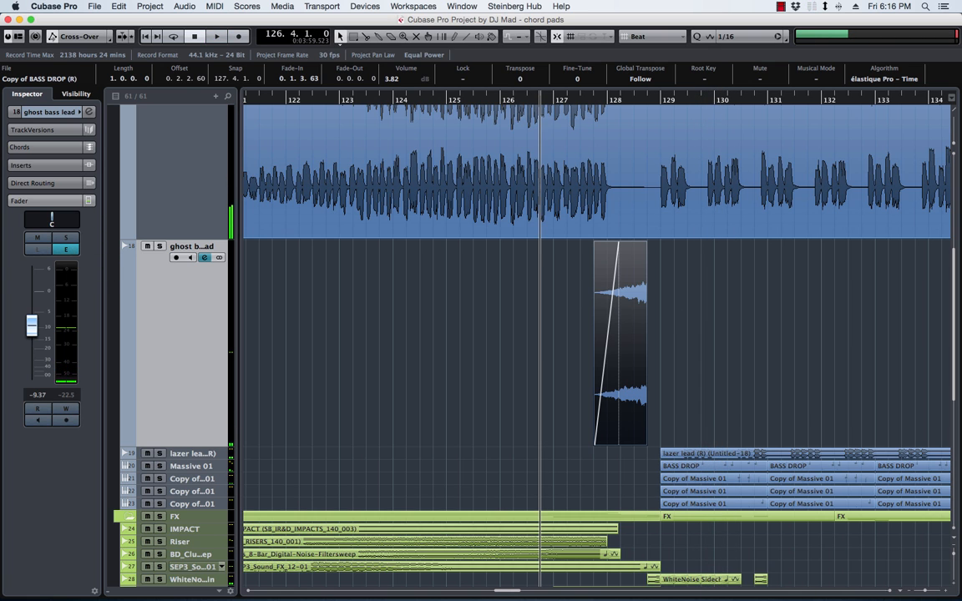
Step: Insert the RoomWorks reverb in the first insert slot of the ghost bass lead channel and start playback
left_click_drag(960, 104, 398, 106)
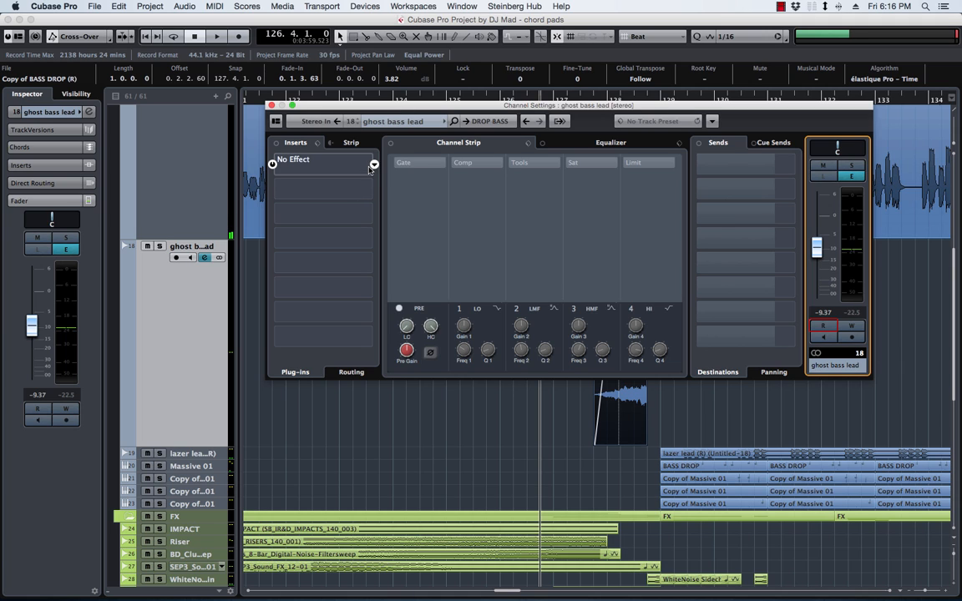
left_click(375, 165)
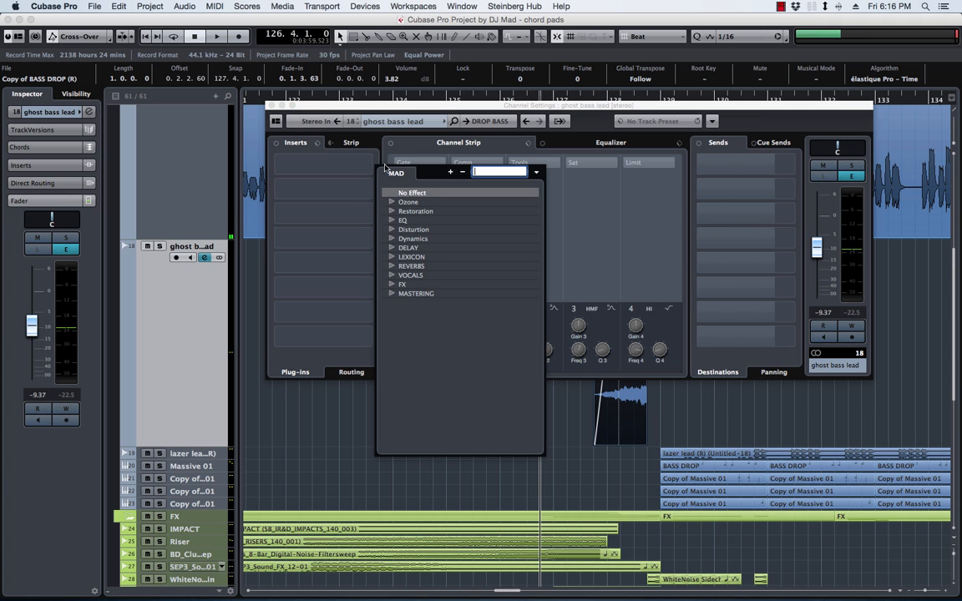
left_click(390, 266)
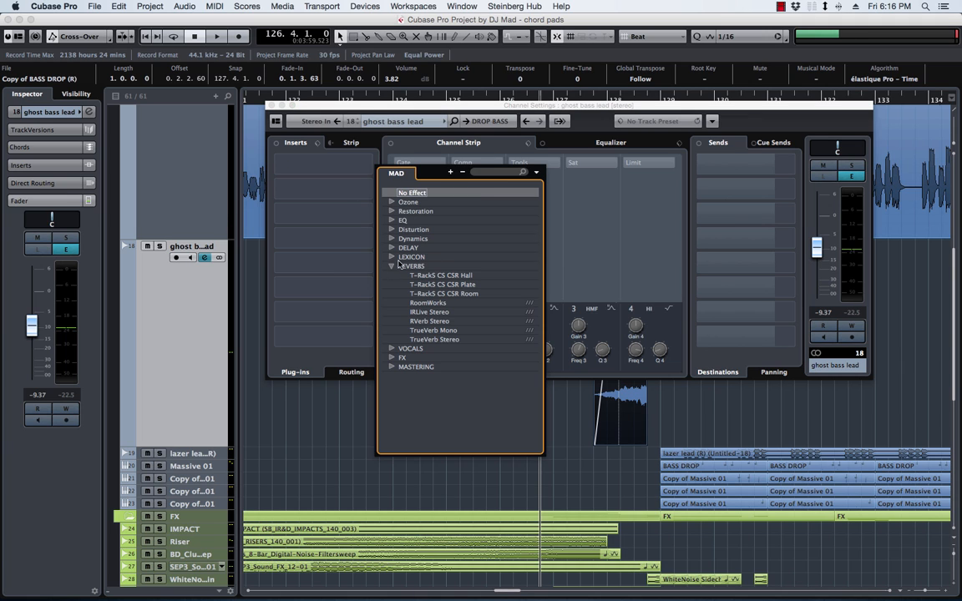
left_click(426, 304)
key("space")
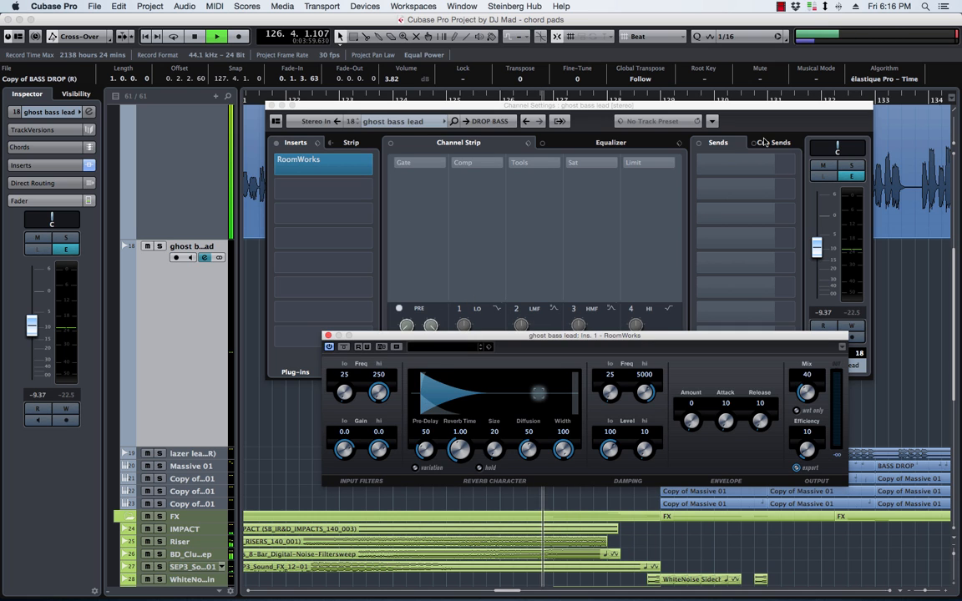
Step: Set the RoomWorks mix to 30 with the track soloed, audition it unsoloed in the full mix, and close the channel settings
left_click(852, 165)
left_click(760, 454)
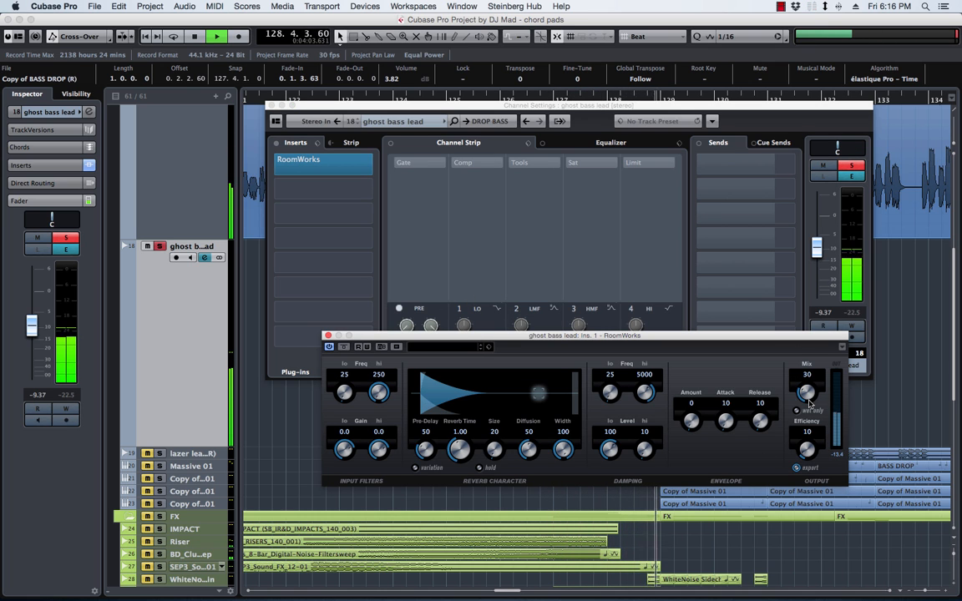
left_click(852, 165)
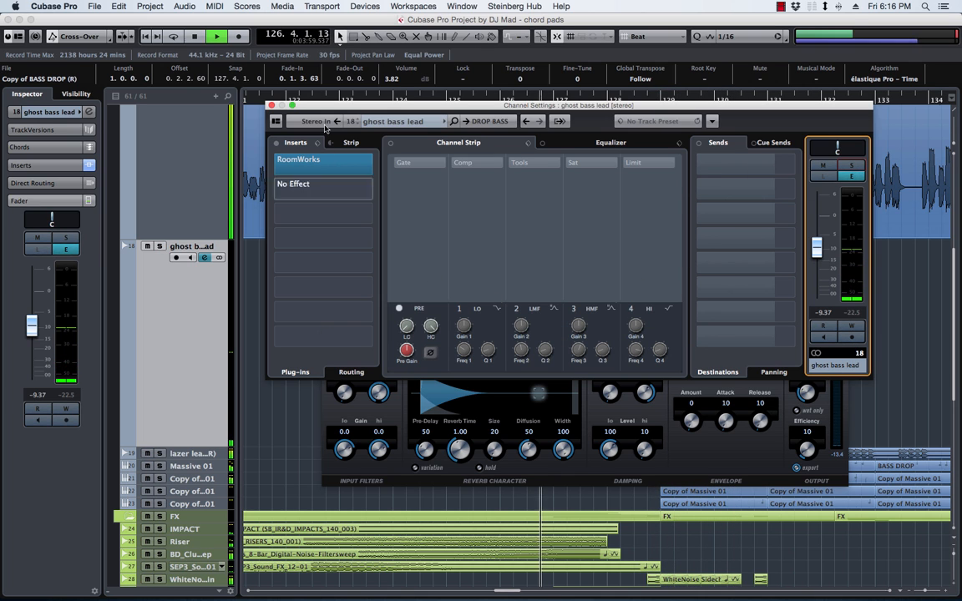
left_click(353, 426)
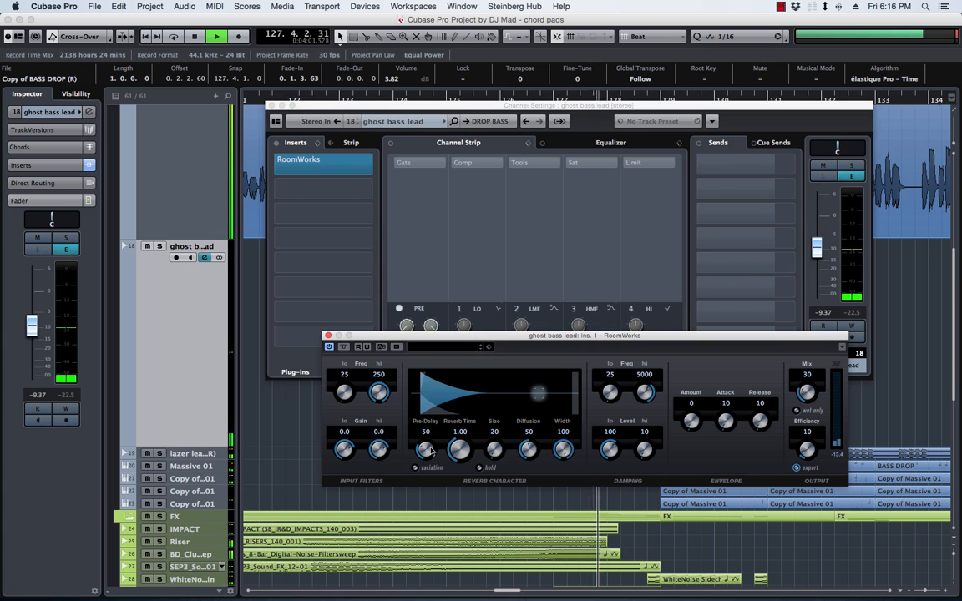
left_click(328, 335)
key("space")
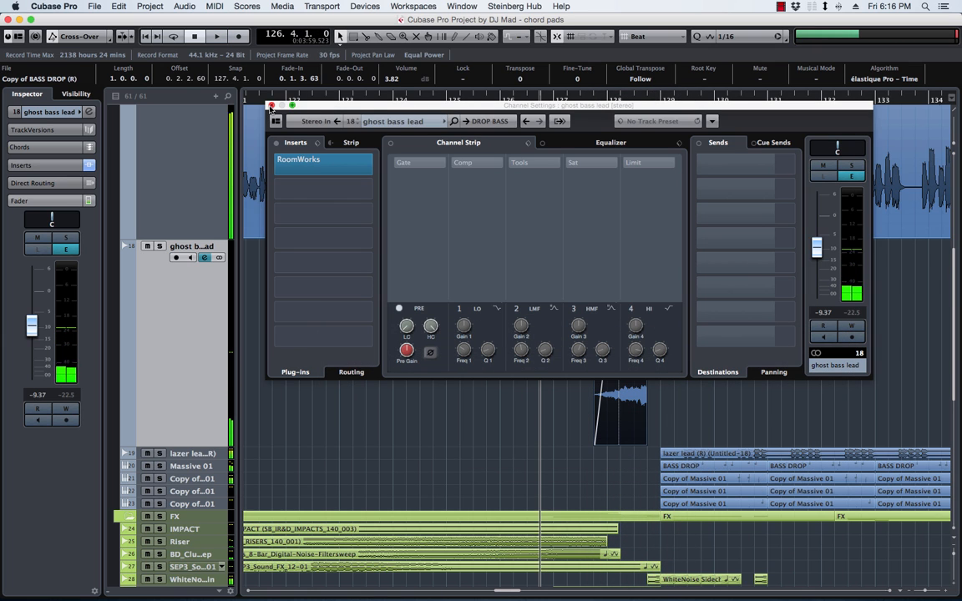
left_click(271, 106)
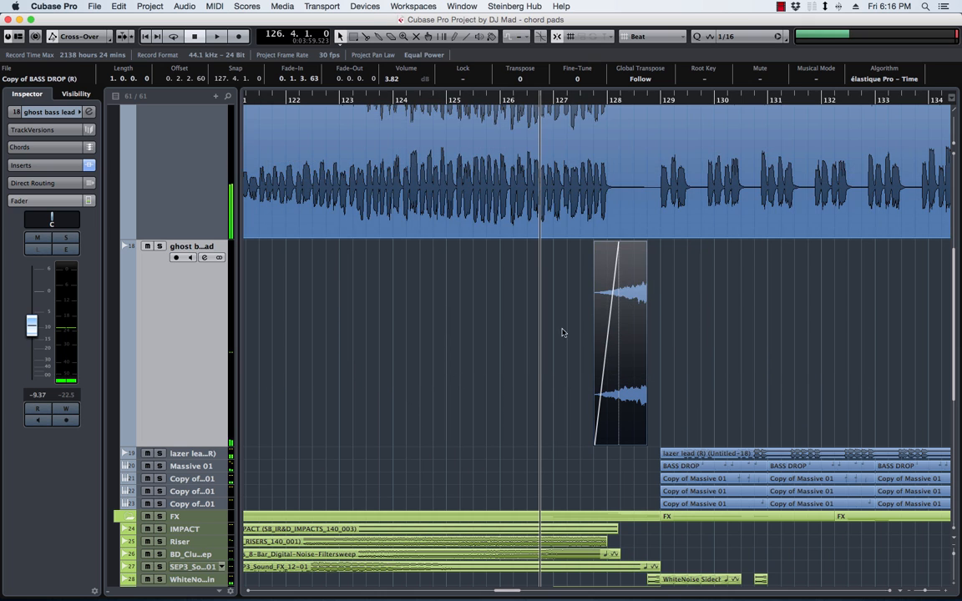
Step: Set the snap grid to Bar and create an empty part on the ghost bass lead track from bar 121 to bar 127
key("g")
key("g")
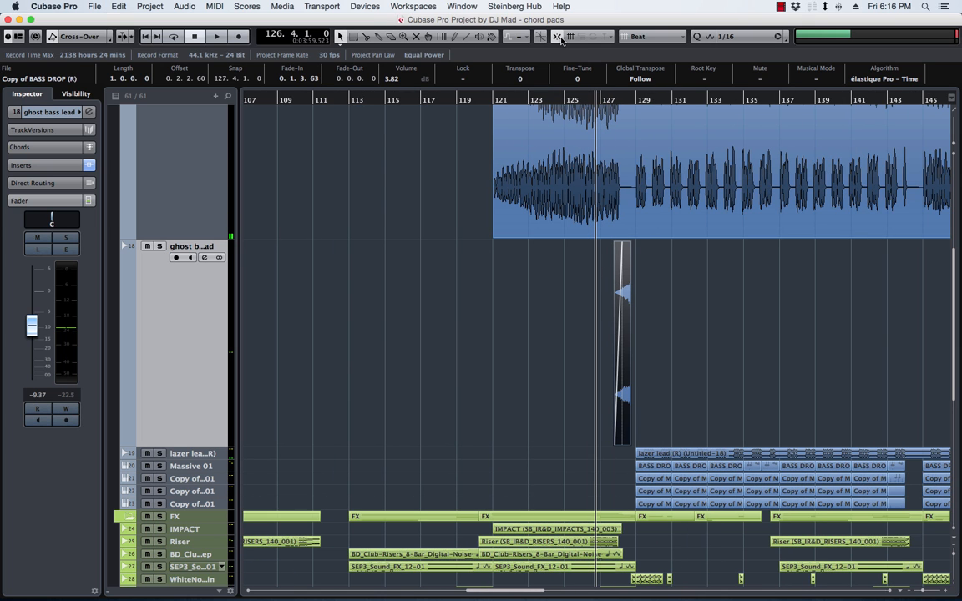
left_click(655, 37)
left_click(651, 24)
left_click(499, 296)
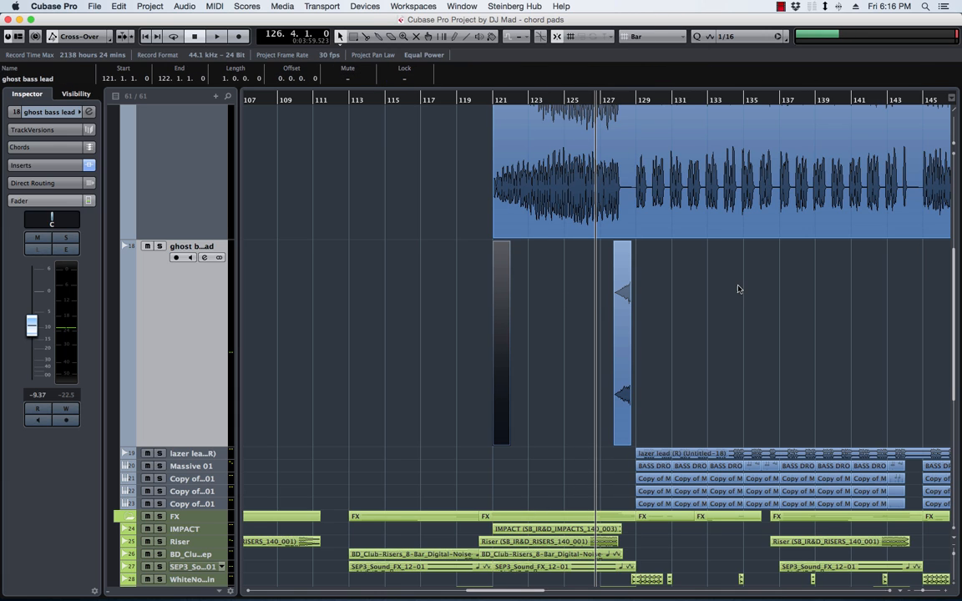
left_click(511, 384)
left_click(511, 451)
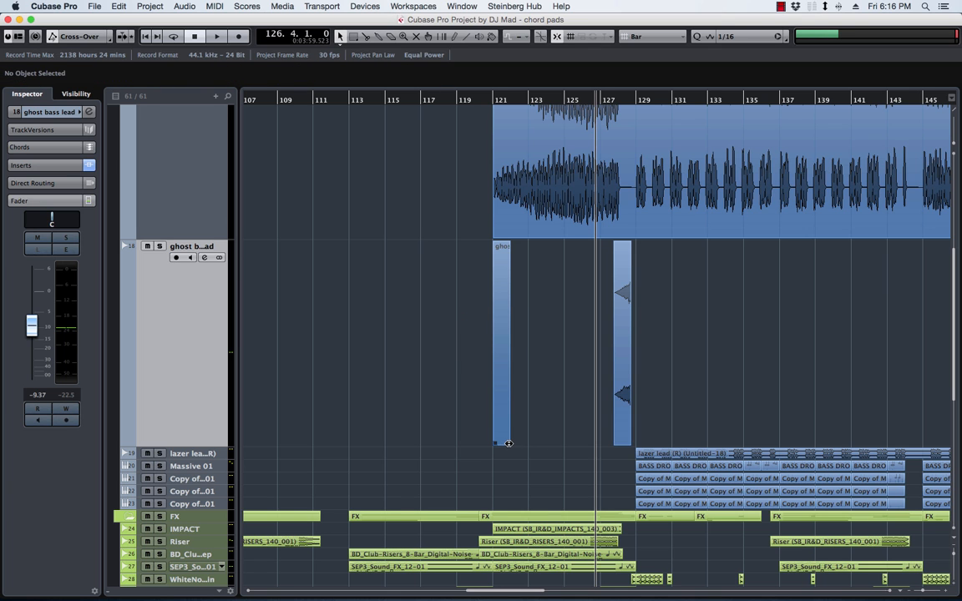
left_click_drag(509, 443, 601, 411)
key("g")
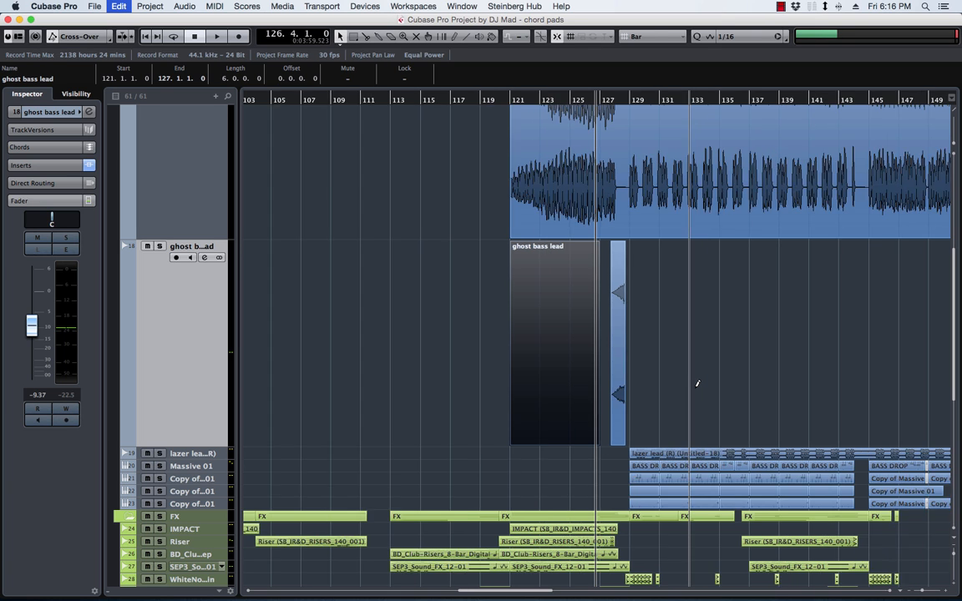
key("g")
key("g")
key("g")
key("g")
left_click(692, 307)
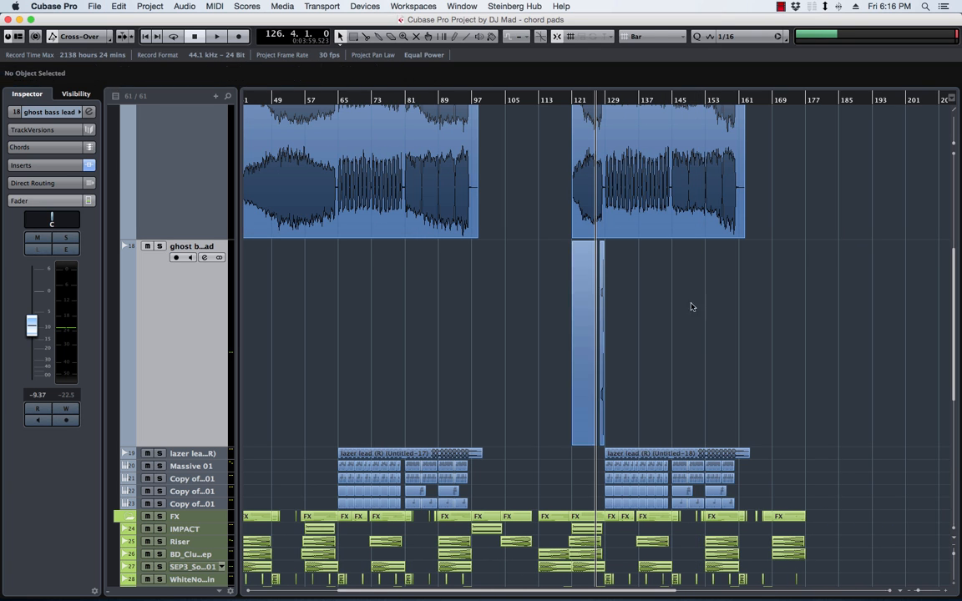
Step: Copy the ghost bass lead events from bar 121 to bar 57, ahead of Drop 01, and play from bar 63
left_click(602, 336)
scroll(536, 302, "left", 3)
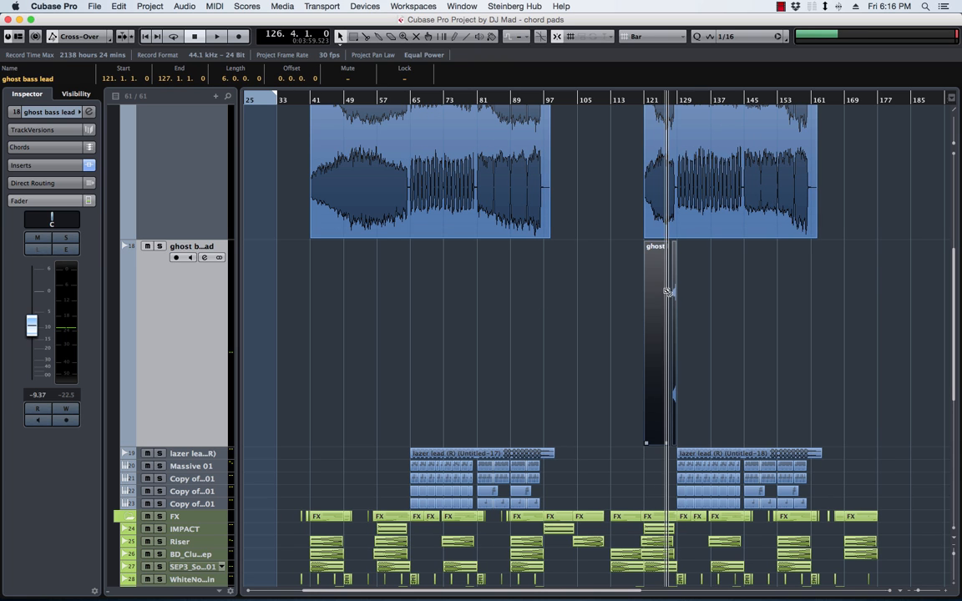
left_click_drag(650, 292, 389, 298)
left_click(402, 101)
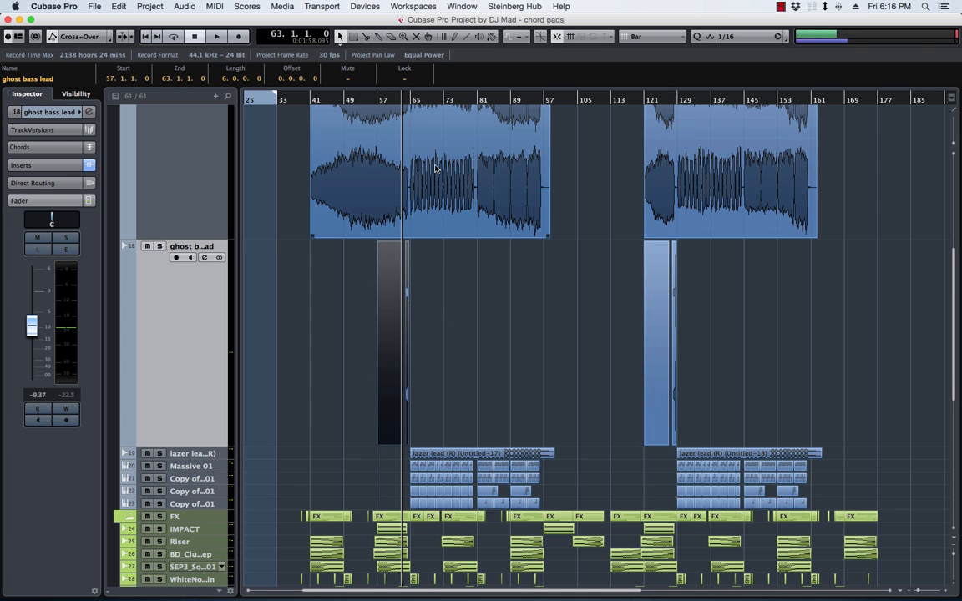
key("space")
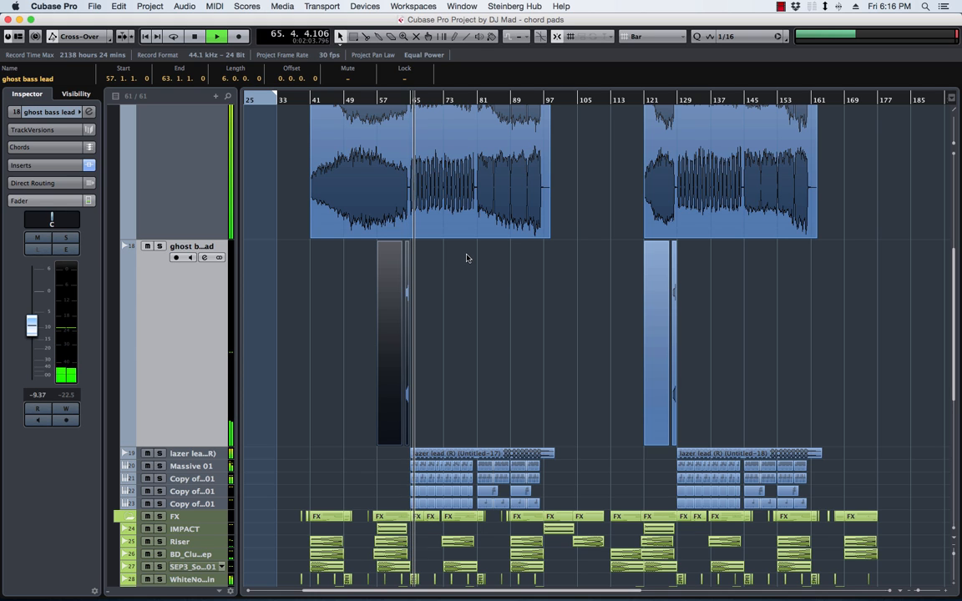
Step: Restore the enlarged tracks to normal height and audition the arrangement from bar 60
left_click(389, 100)
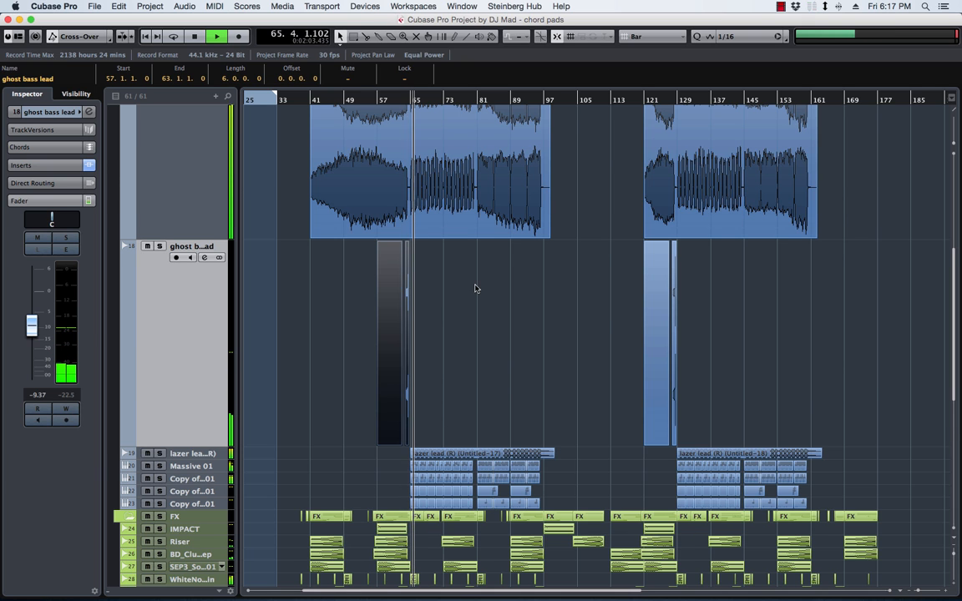
key("z")
key("space")
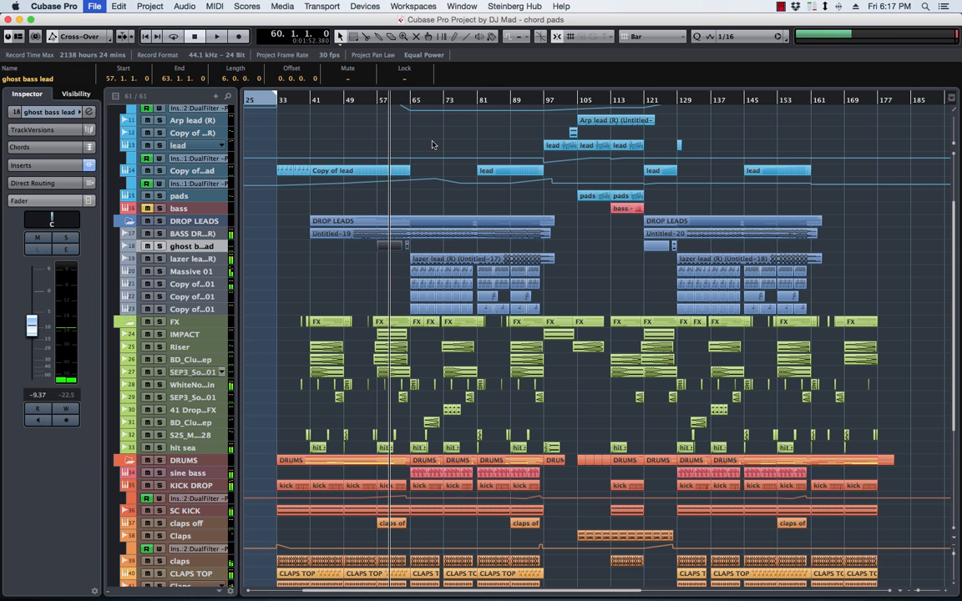
key("space")
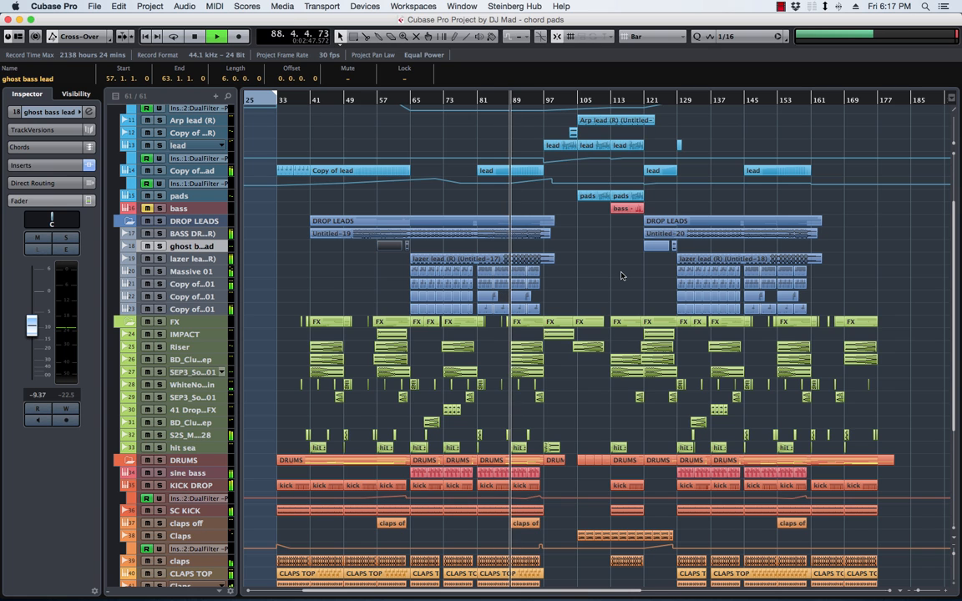
Step: Delete the arp stabs DualFilter automation points around the start of the intro at bar 33
scroll(255, 129, "up", 5)
scroll(270, 160, "left", 4)
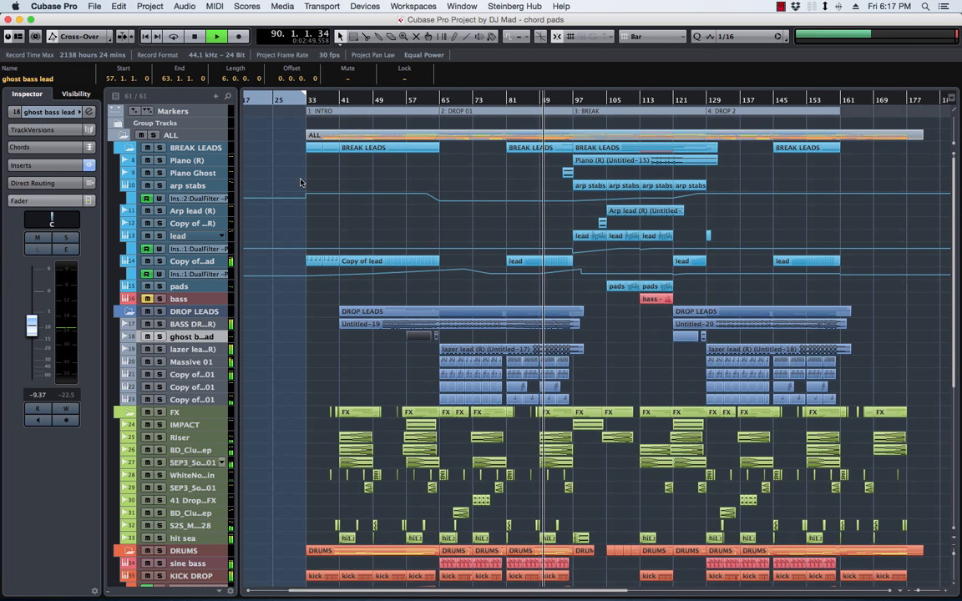
left_click_drag(383, 200, 200, 171)
key("Delete")
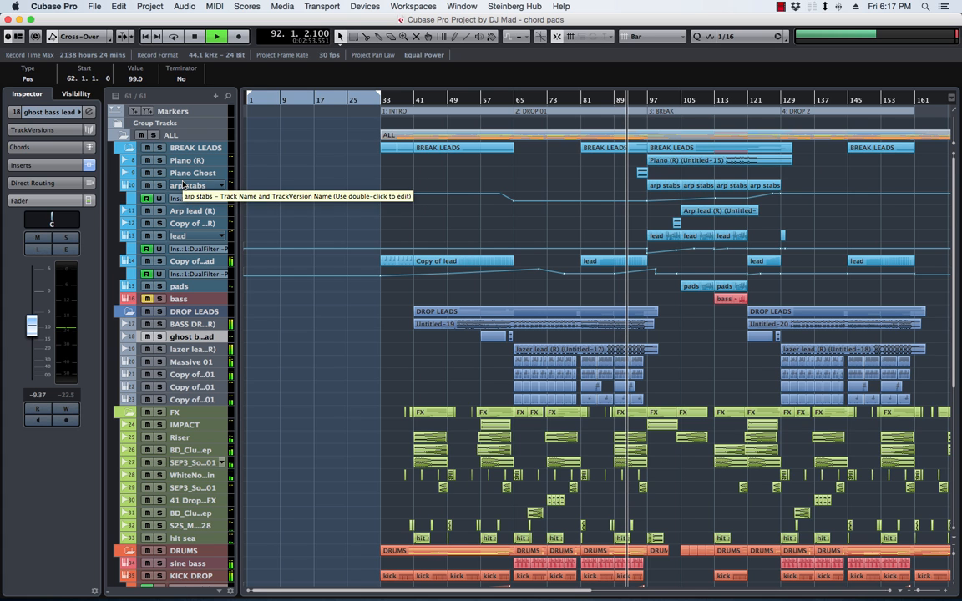
Step: Delete the KICK DROP DualFilter automation point at bar 33
scroll(367, 267, "down", 5)
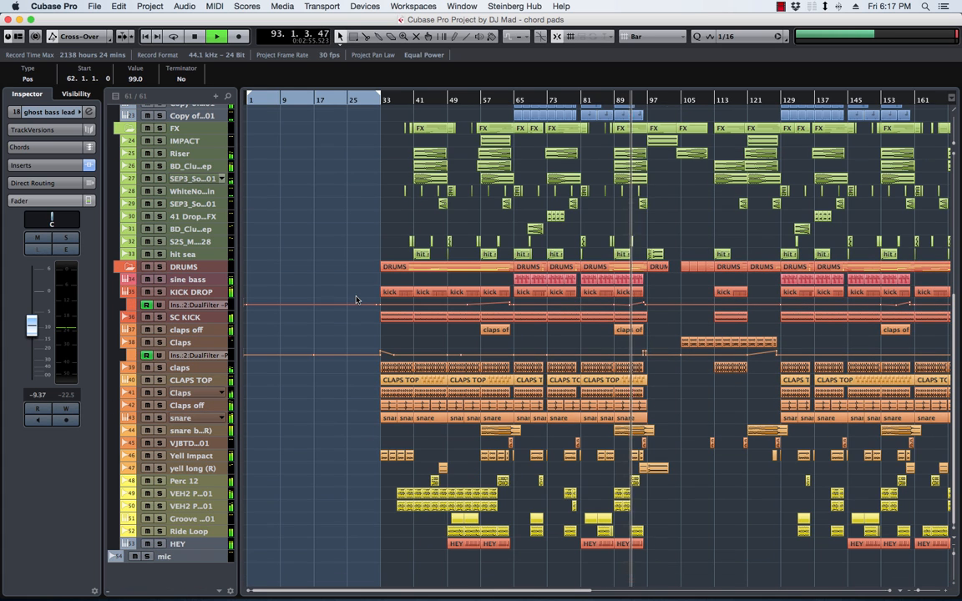
left_click(380, 306)
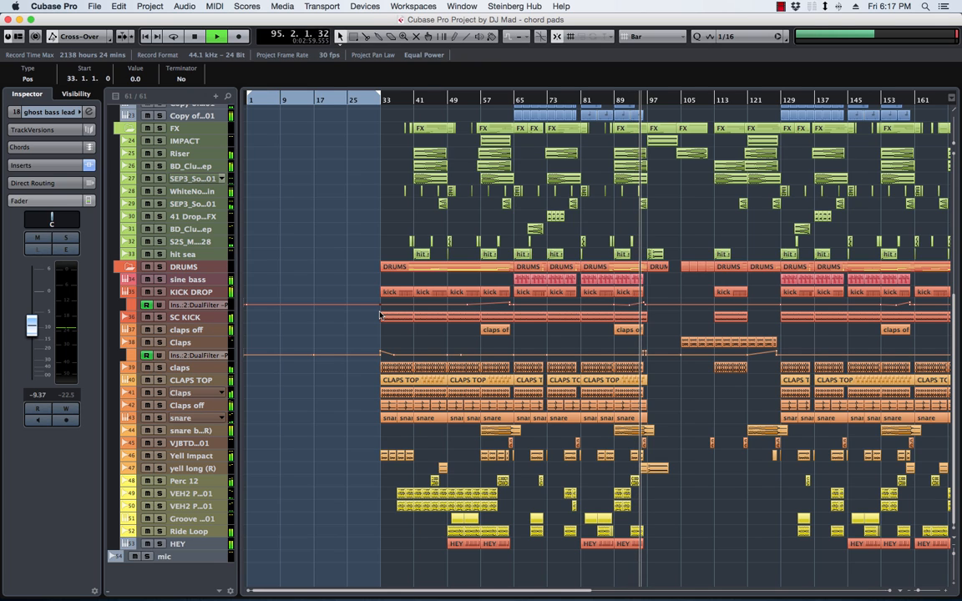
key("Delete")
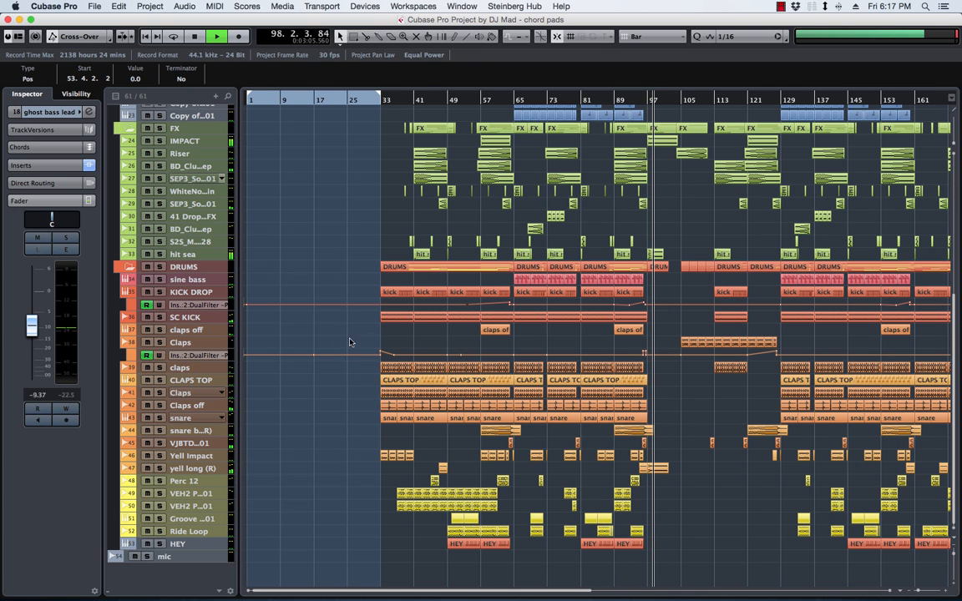
Step: Delete the Claps DualFilter automation points in the intro, starting at bar 33
left_click_drag(350, 339, 384, 355)
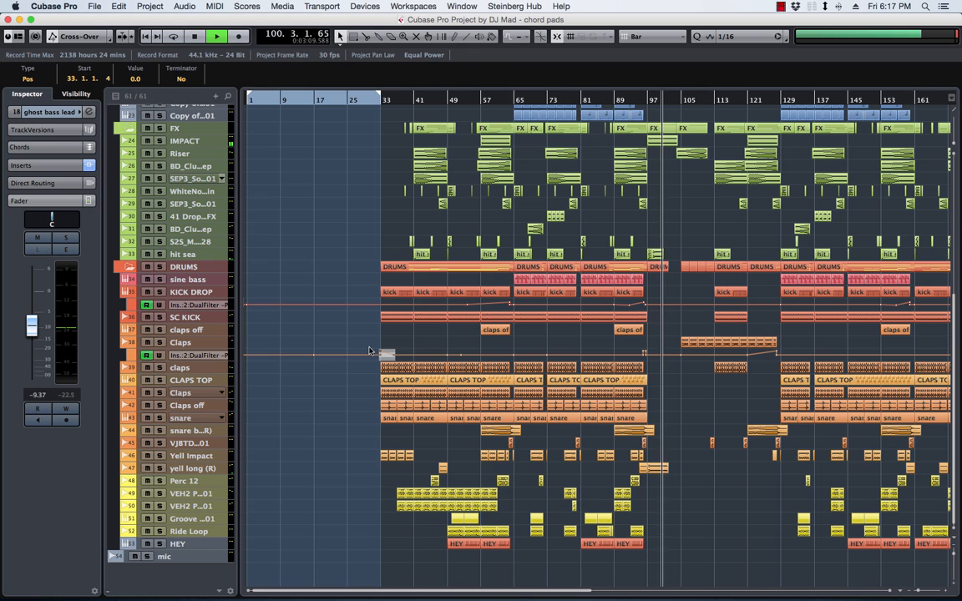
key("Delete")
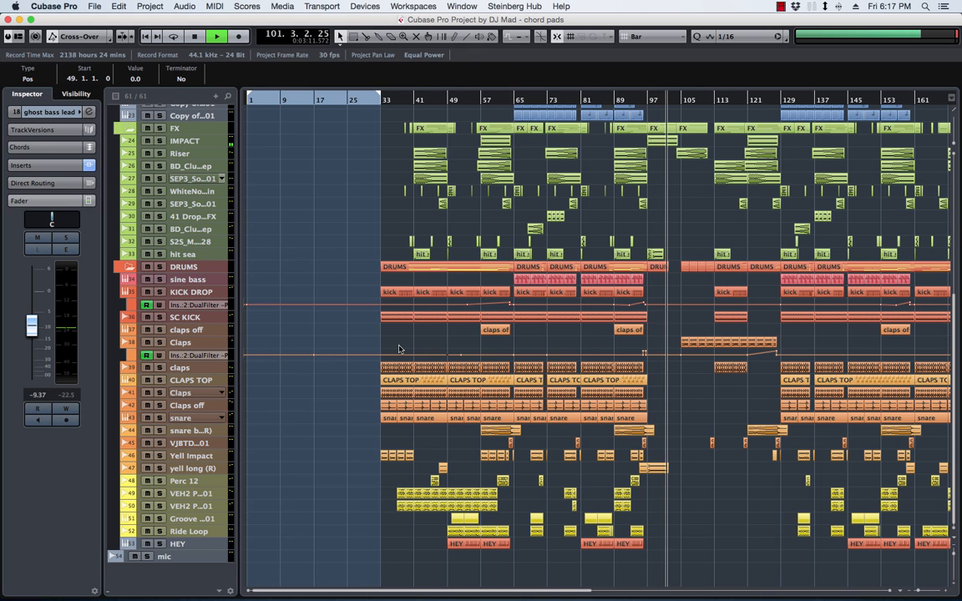
key("Delete")
key("Delete")
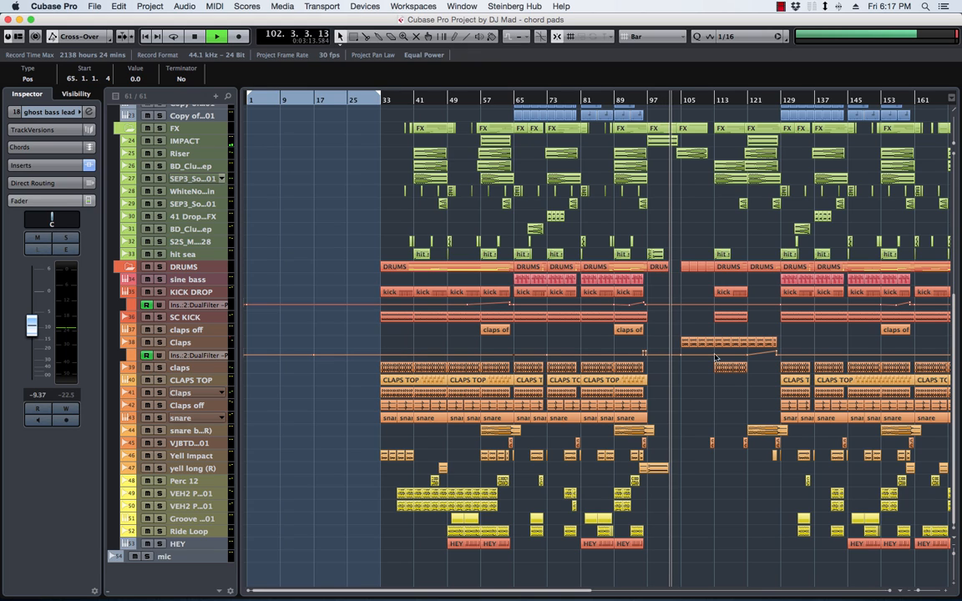
Step: Delete the Claps DualFilter automation points just before bar 97 and adjust the curve's drop near bar 129
left_click_drag(631, 347, 657, 359)
key("Delete")
scroll(668, 334, "right", 5)
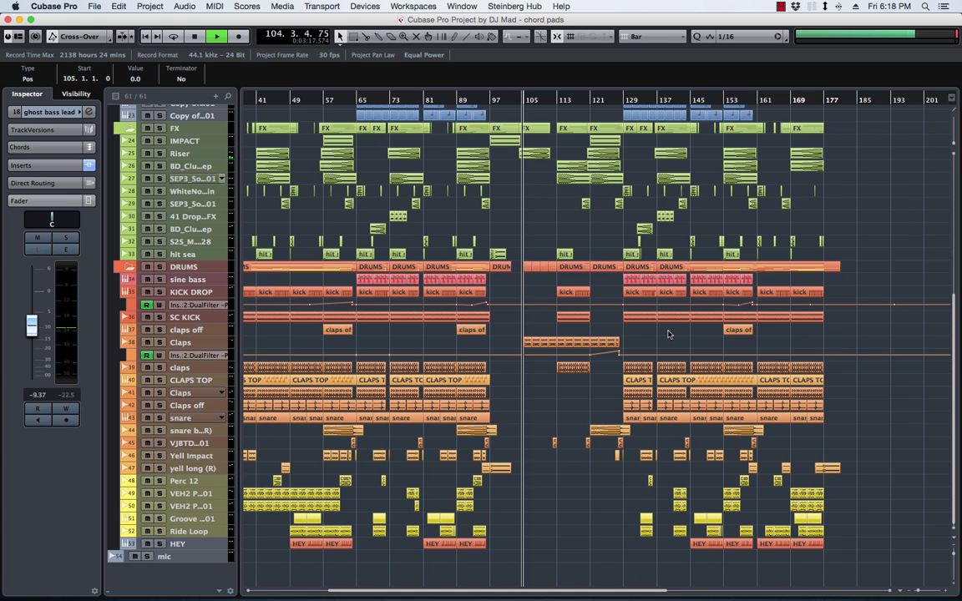
left_click(618, 356)
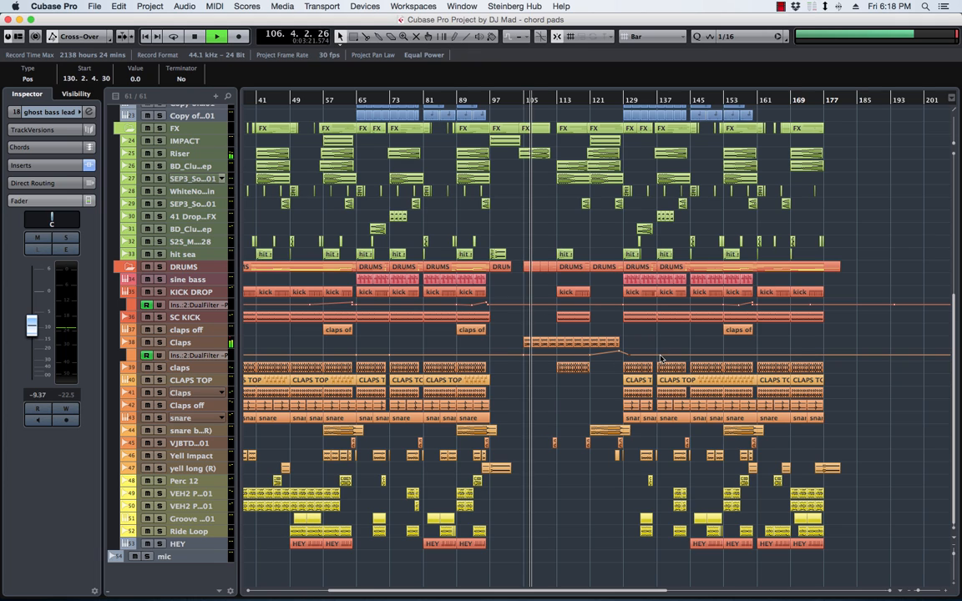
Step: Stop playback at bar 81 and remove the leftover KICK DROP DualFilter automation points past bar 169
key("space")
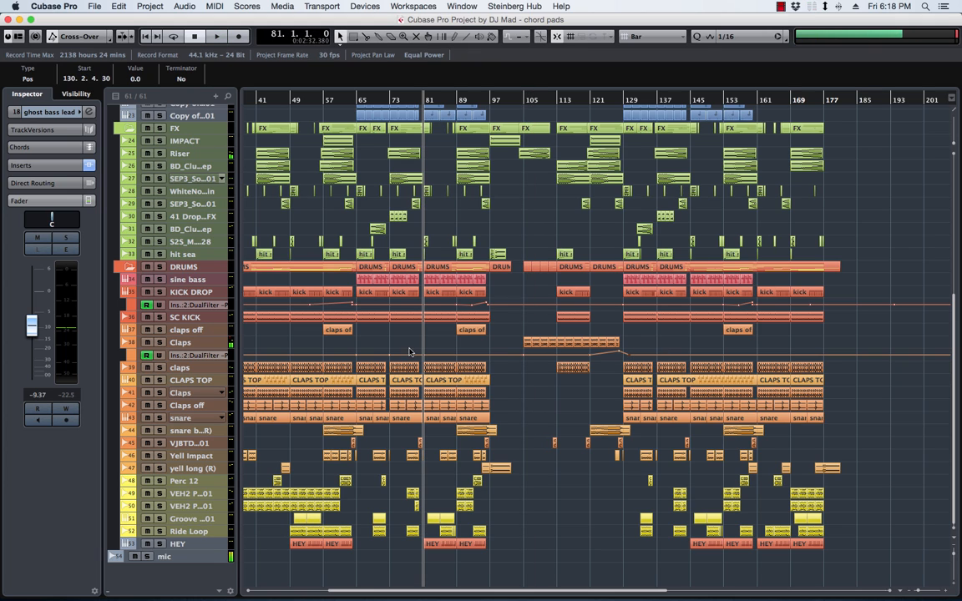
left_click_drag(422, 348, 355, 355)
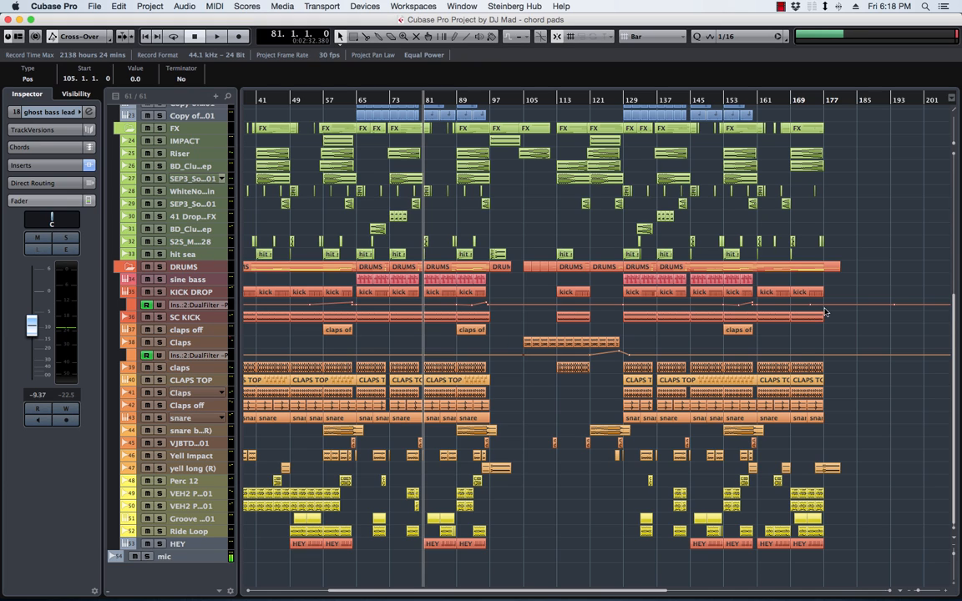
left_click(925, 311)
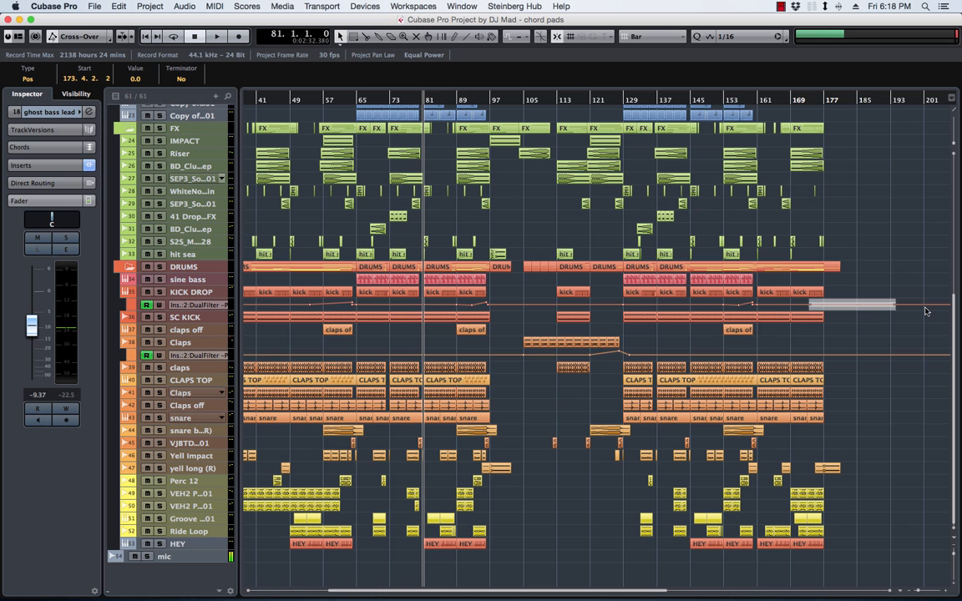
scroll(528, 340, "left", 5)
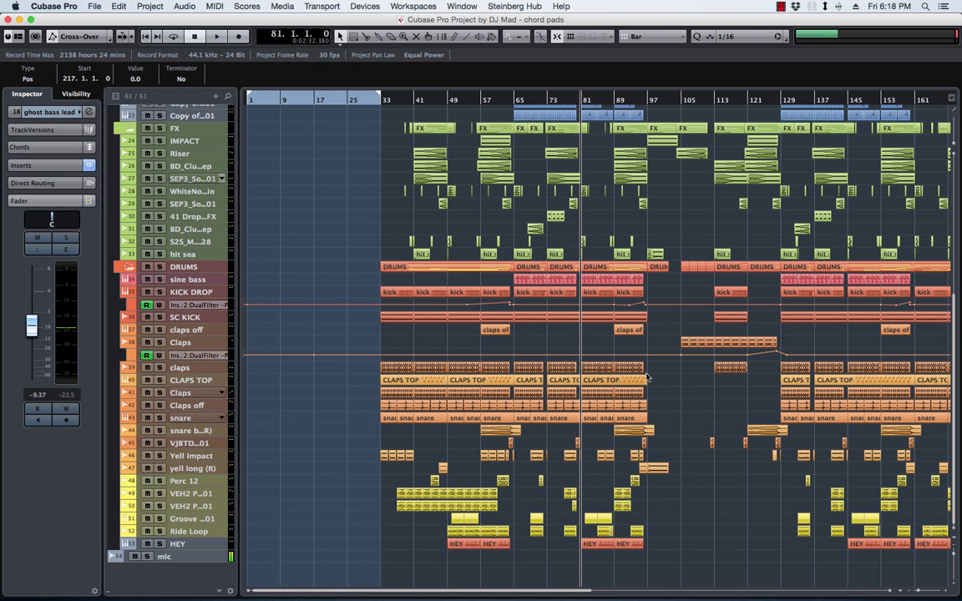
Step: Play the arrangement from bar 81 and across the transition into the Break from bar 94, and save the project
scroll(648, 377, "right", 7)
scroll(795, 383, "up", 5)
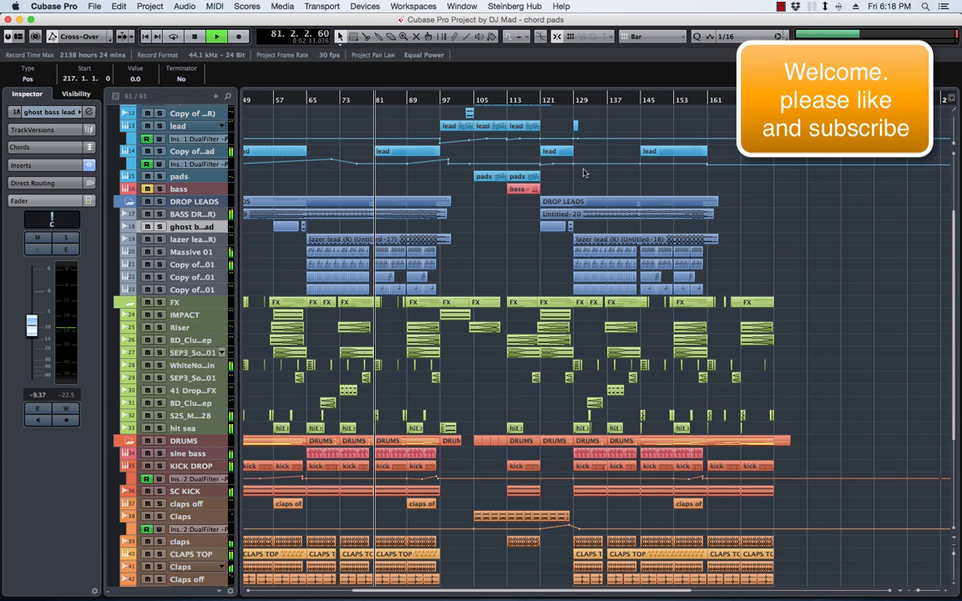
scroll(454, 174, "left", 7)
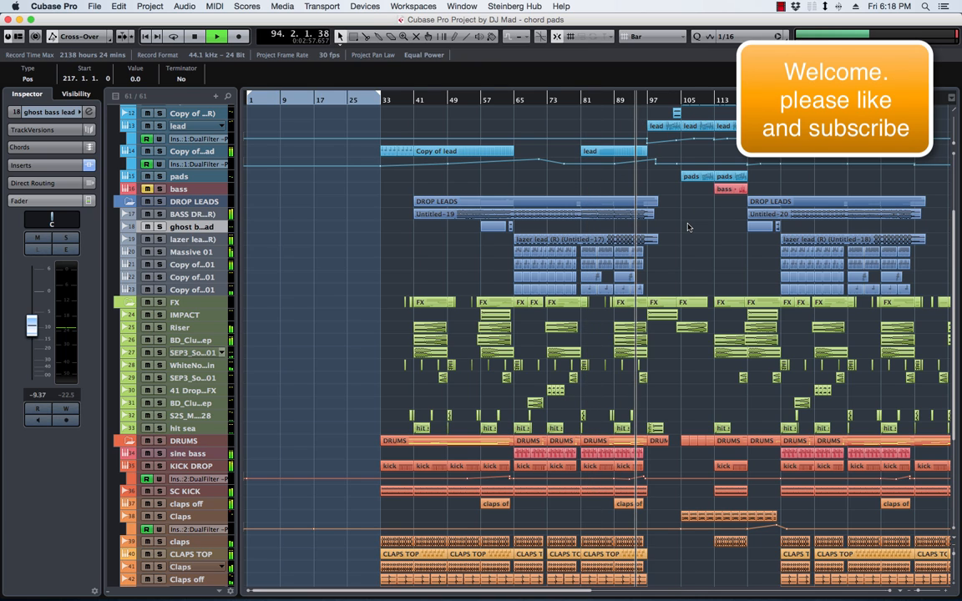
key("super+s")
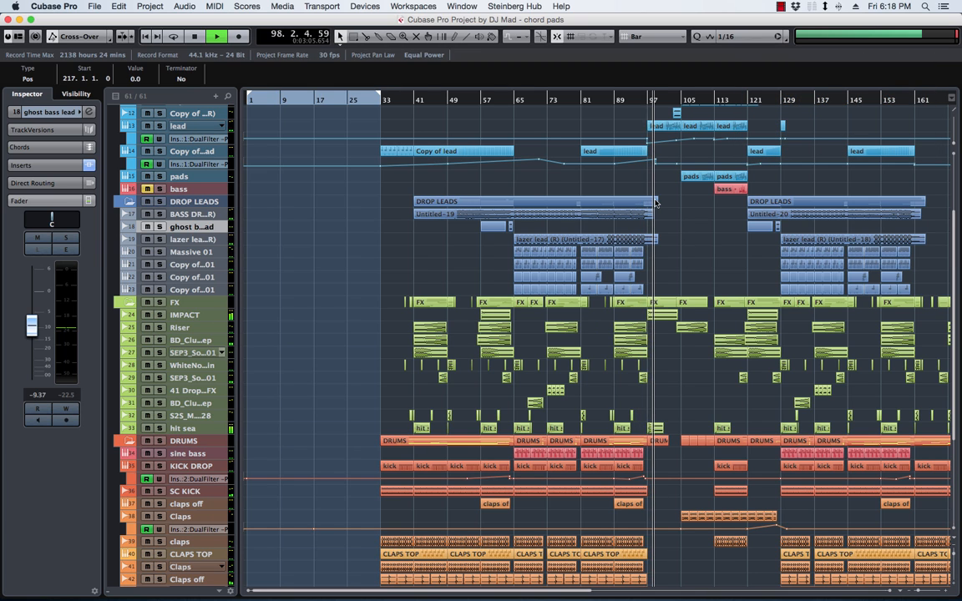
scroll(589, 179, "up", 3)
key("space")
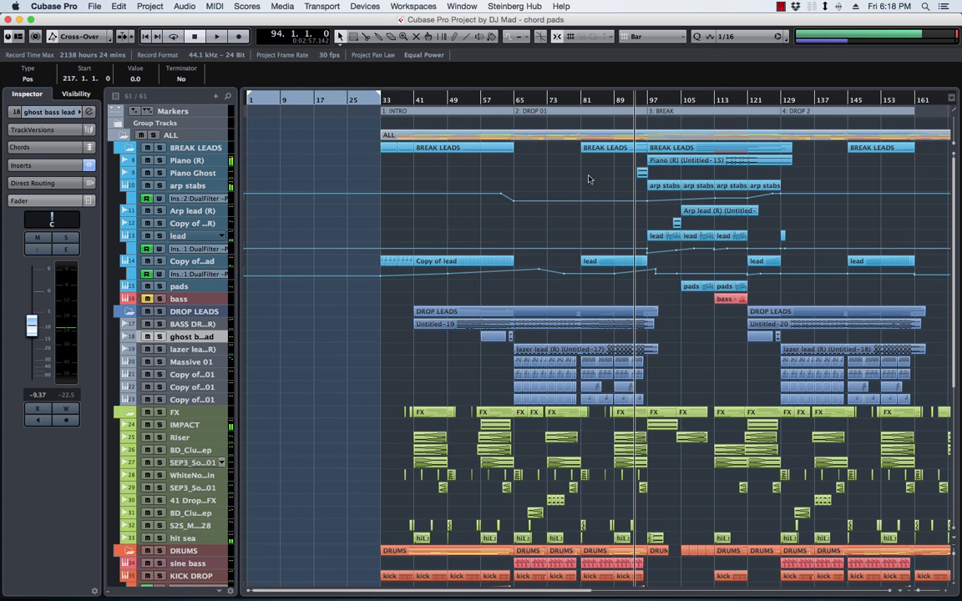
Step: Insert the RoomWorks reverb in the first insert slot of the Piano Ghost channel
left_click(164, 173)
left_click(66, 249)
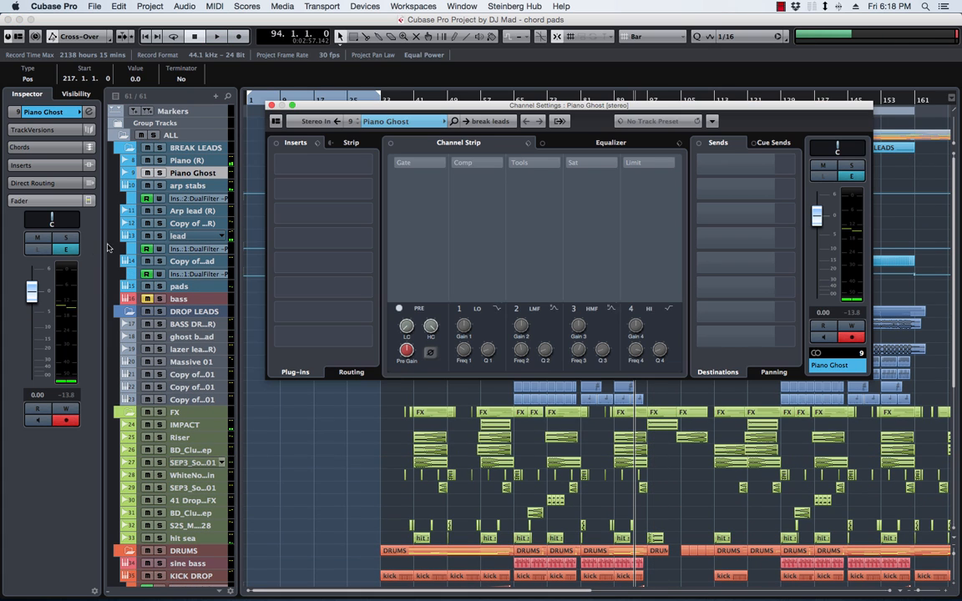
left_click(374, 165)
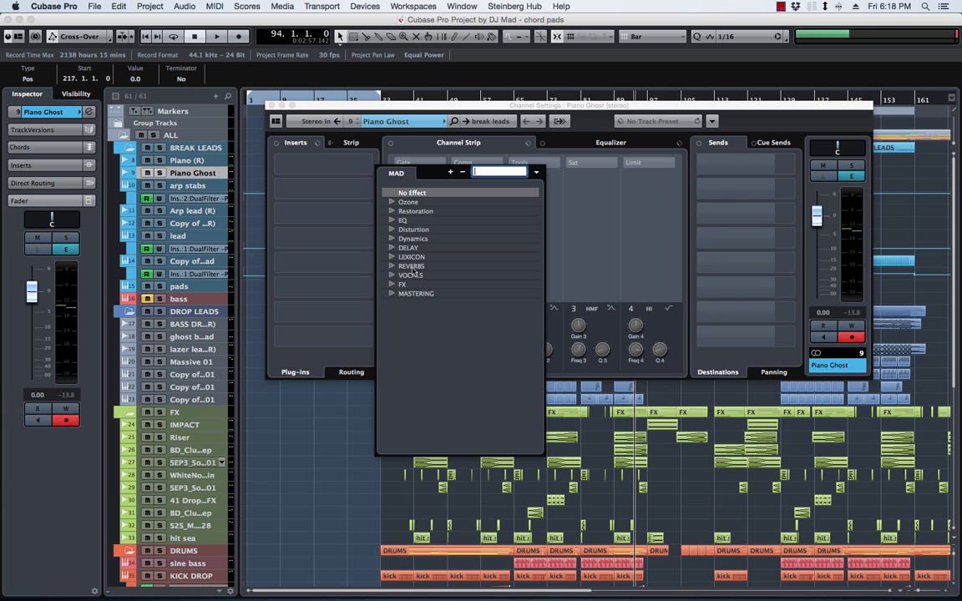
left_click(393, 248)
left_click(392, 248)
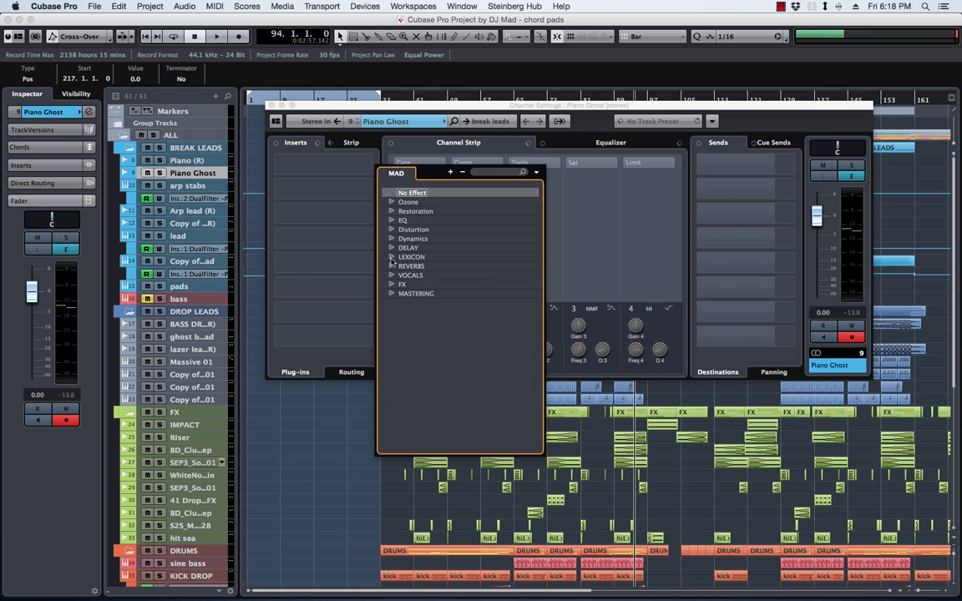
left_click(392, 257)
left_click(392, 258)
left_click(391, 267)
left_click(432, 304)
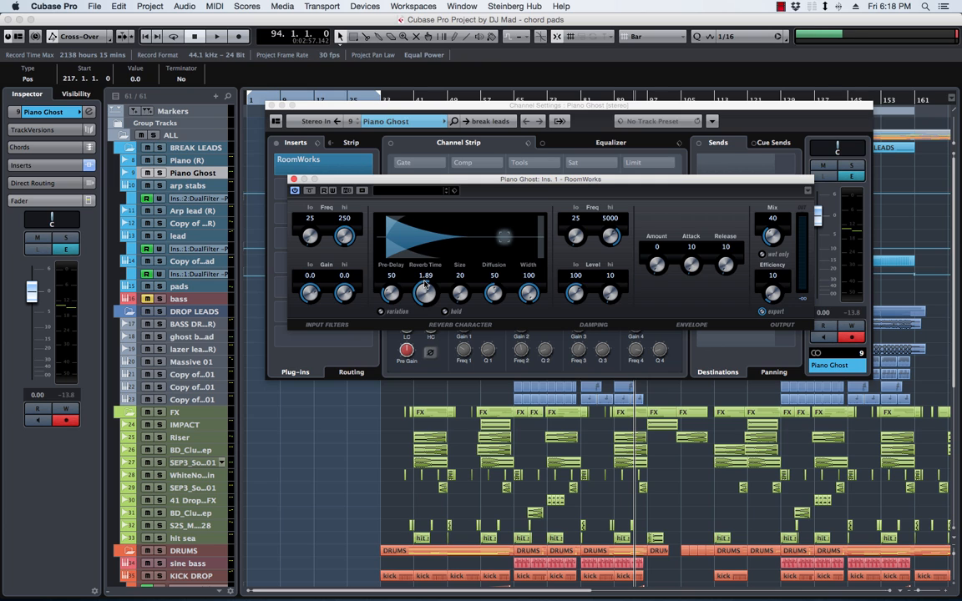
Step: Audition the Piano Ghost reverb soloed and in the full mix from bar 94, and close its channel settings
key("space")
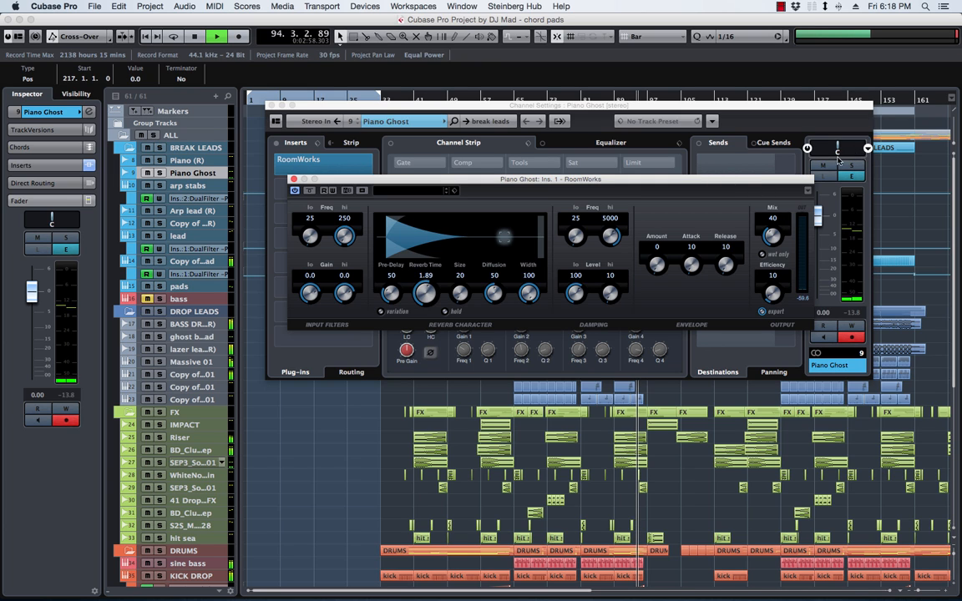
left_click(852, 168)
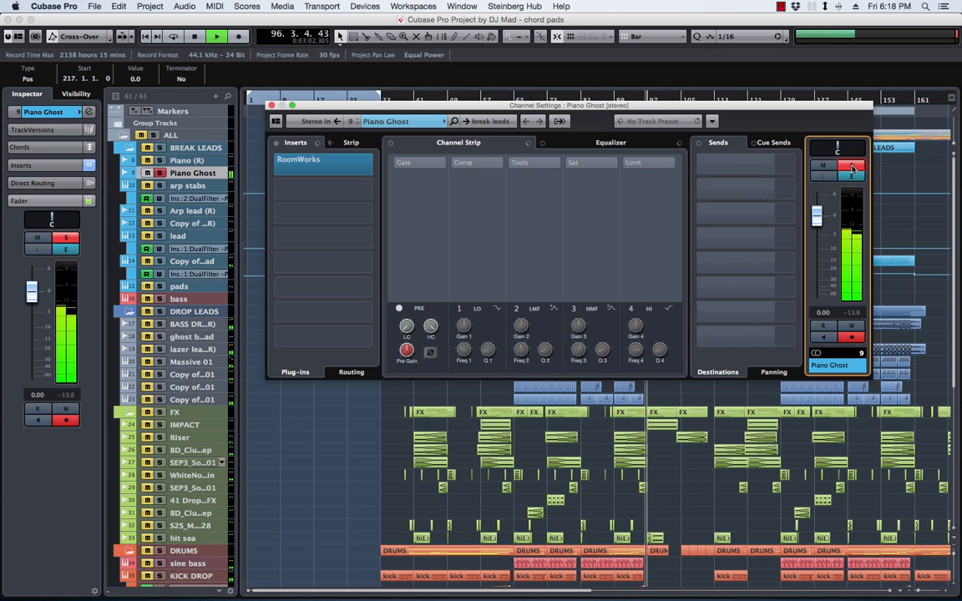
left_click(850, 167)
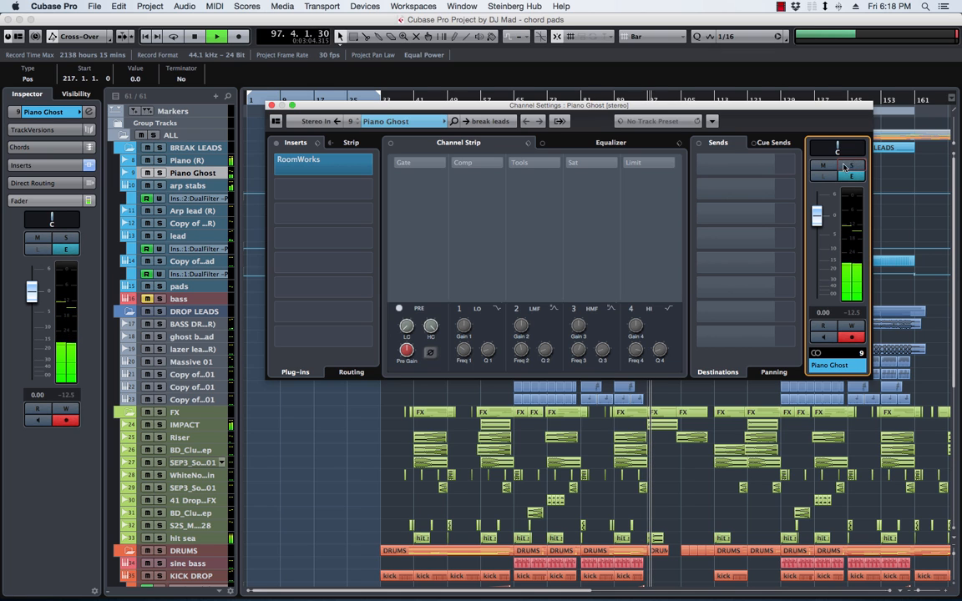
key("space")
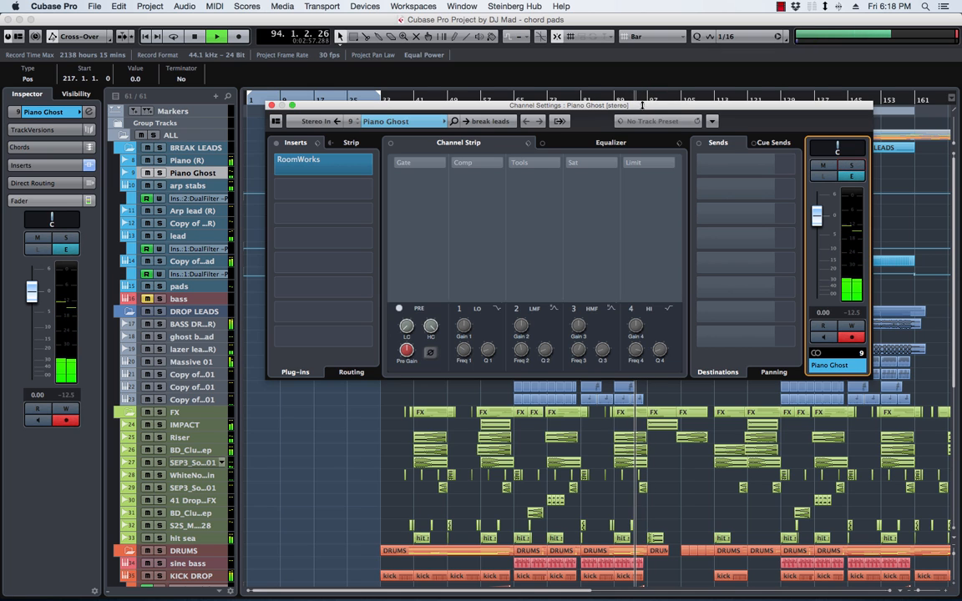
left_click(271, 106)
left_click(292, 179)
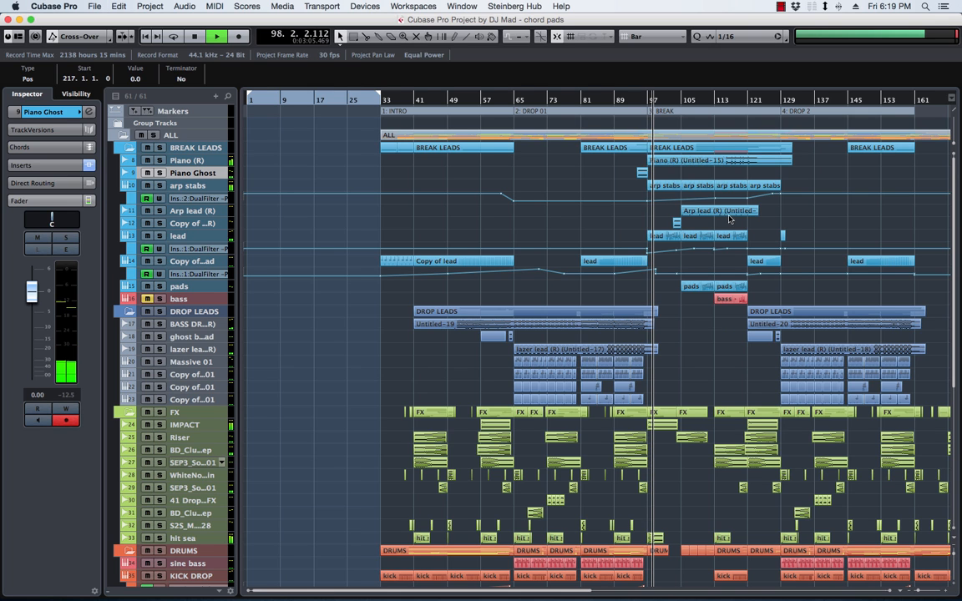
scroll(729, 219, "right", 5)
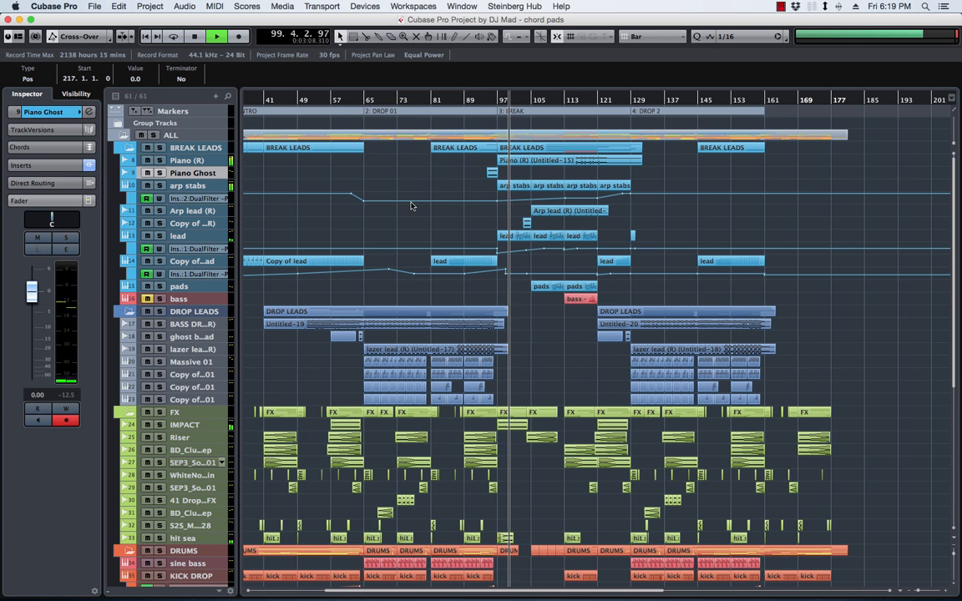
scroll(411, 205, "left", 5)
left_click(780, 7)
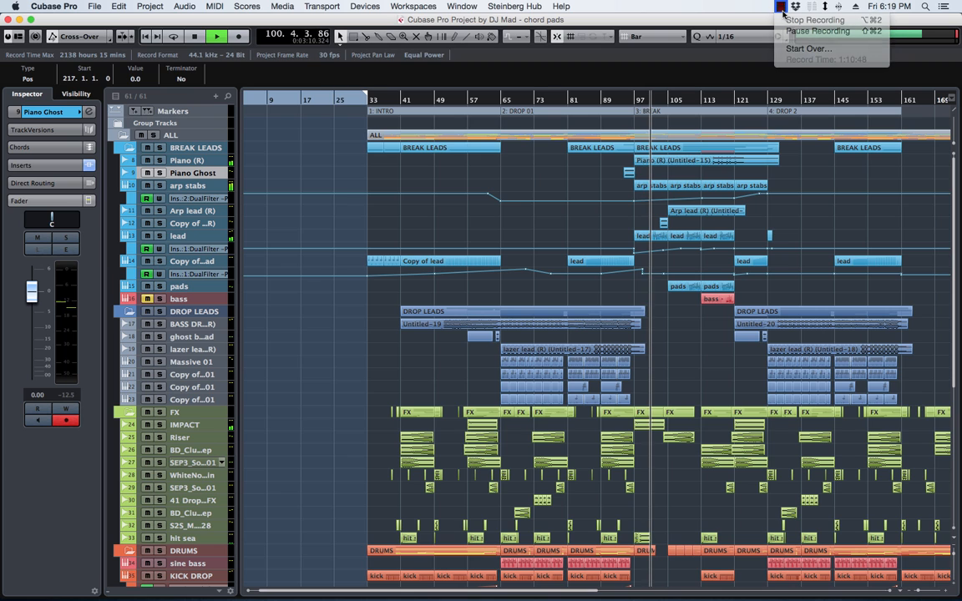
Step: Stop playback and open the channel settings of the Stereo Out in the MixConsole
scroll(691, 245, "right", 4)
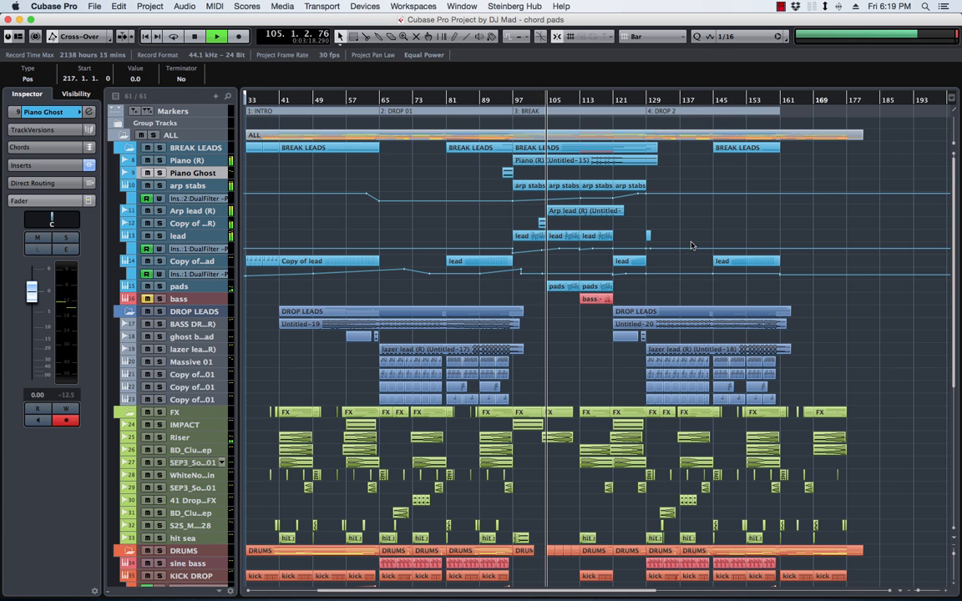
key("space")
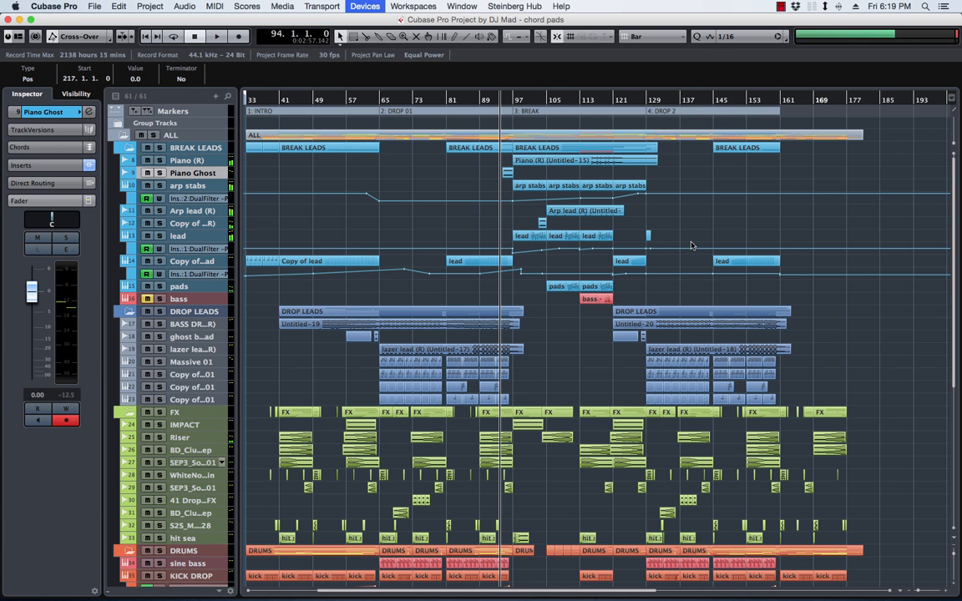
key("F3")
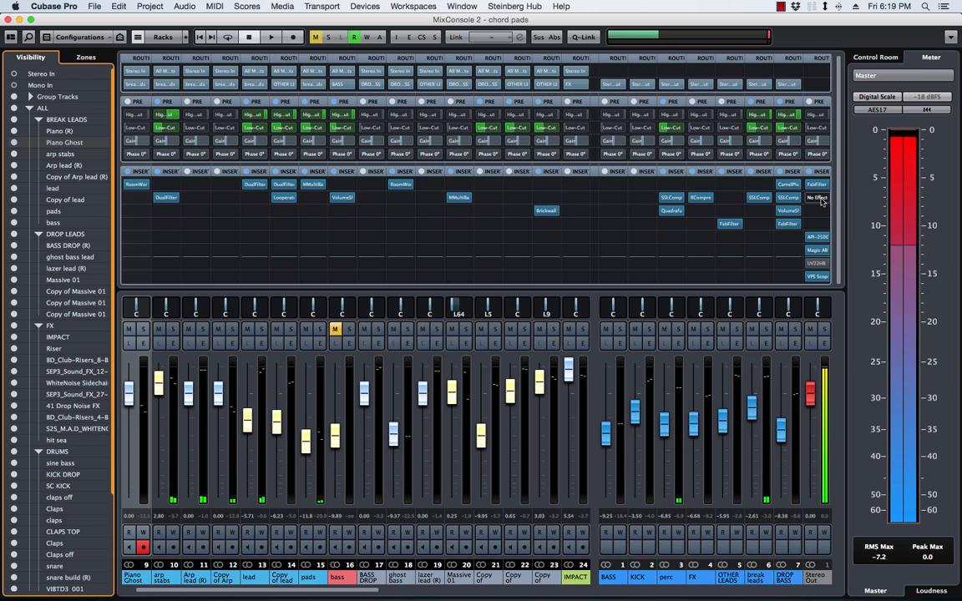
left_click(824, 343)
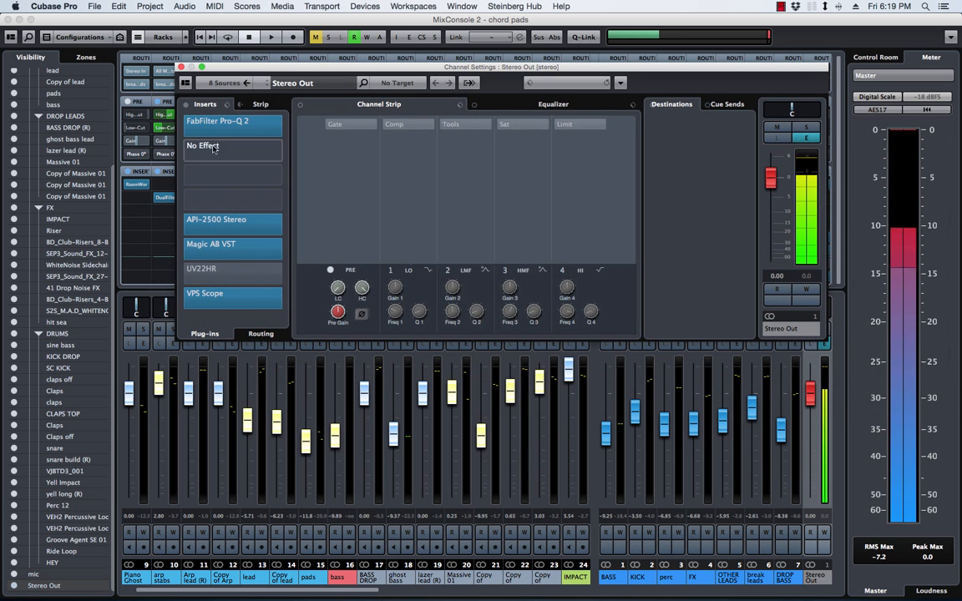
Step: Examine the Stereo Out's FabFilter Pro-Q 2 curve and its phase processing mode options, and close the equalizer
left_click(217, 125)
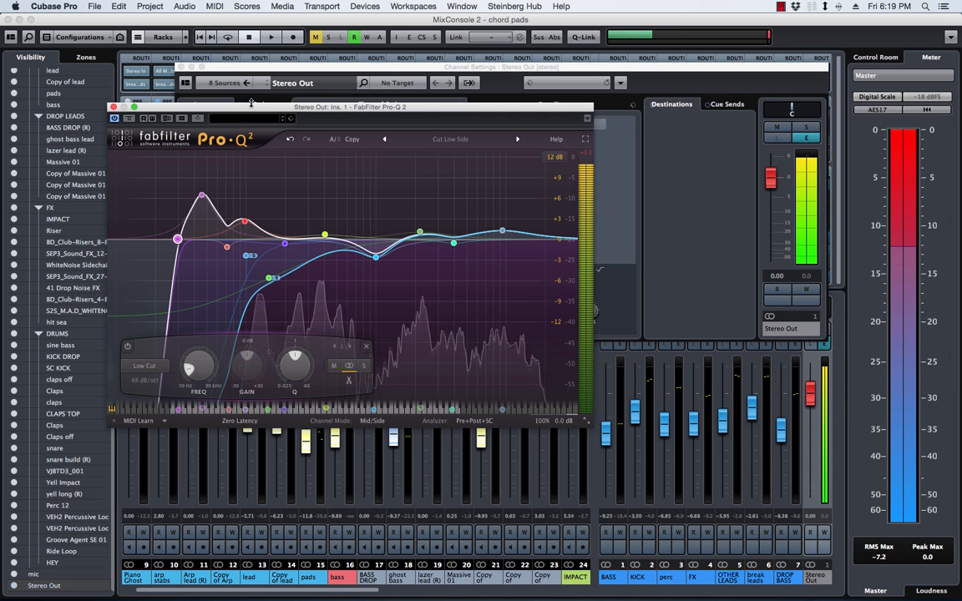
left_click_drag(285, 100, 332, 85)
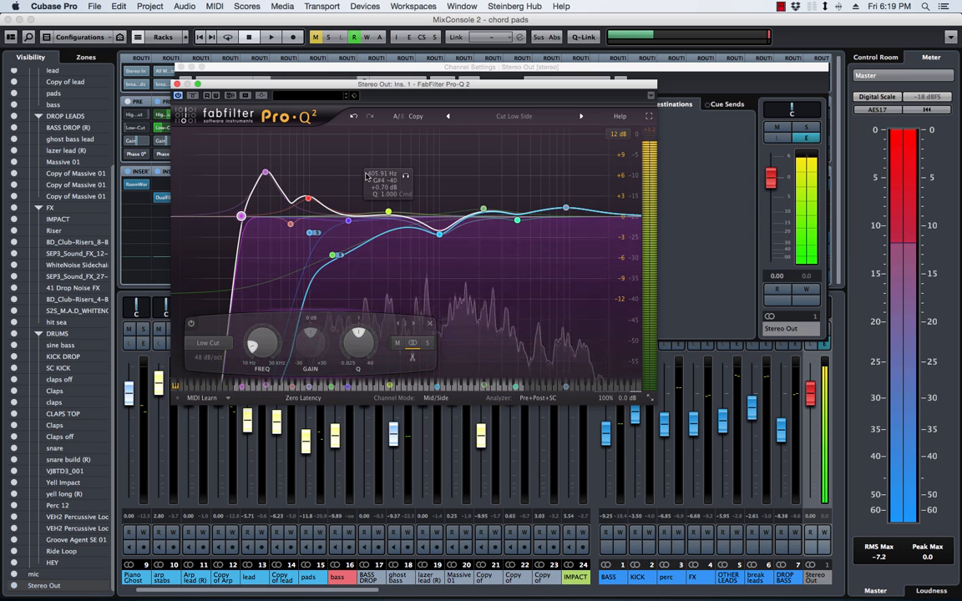
left_click_drag(351, 89, 416, 66)
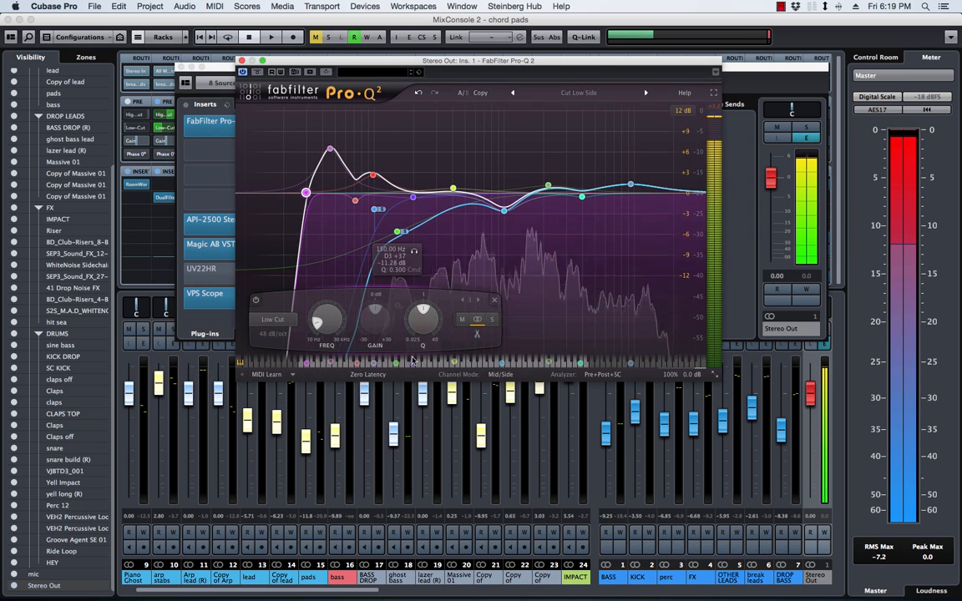
left_click(368, 374)
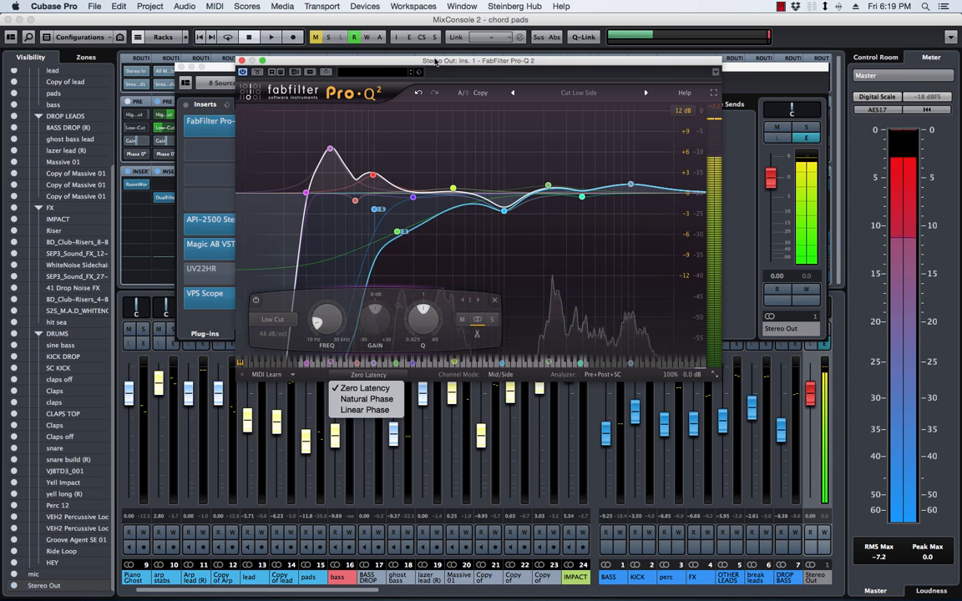
left_click_drag(432, 62, 436, 97)
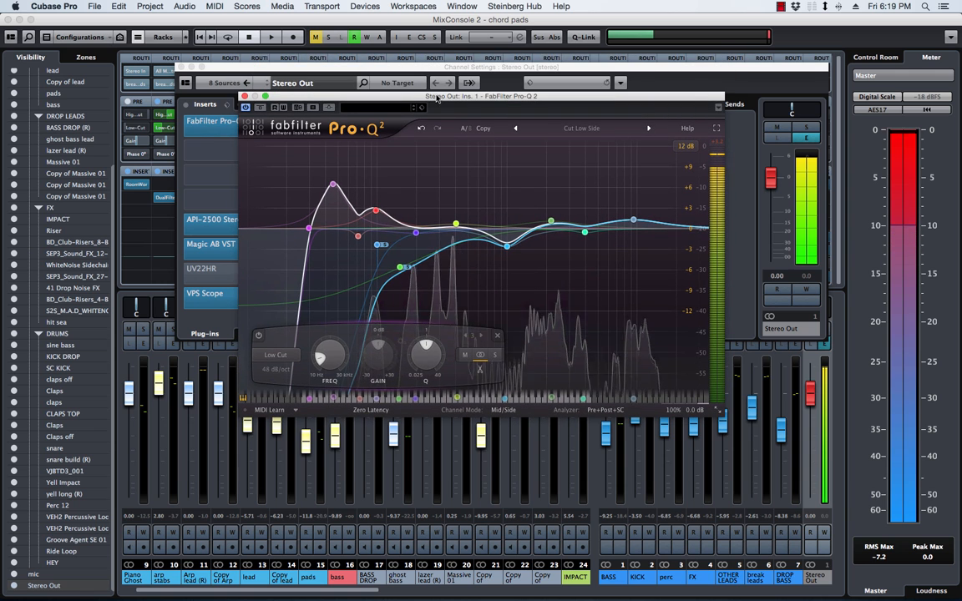
left_click(371, 410)
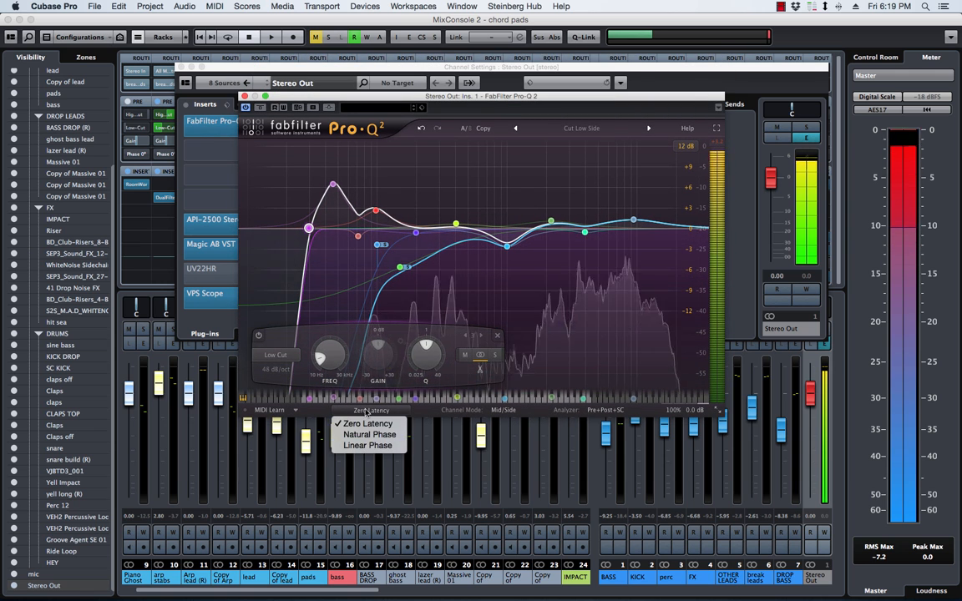
left_click(368, 408)
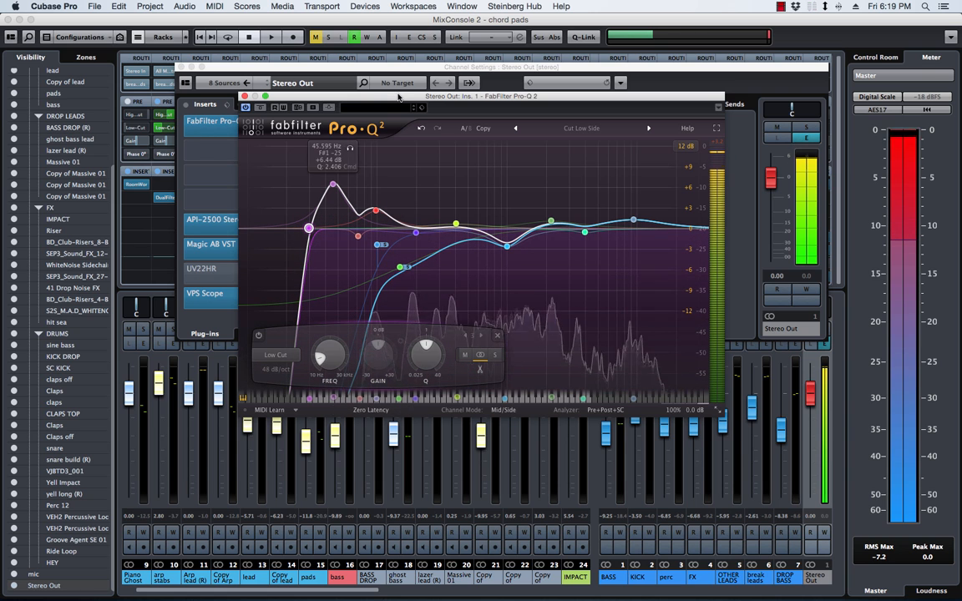
left_click(244, 98)
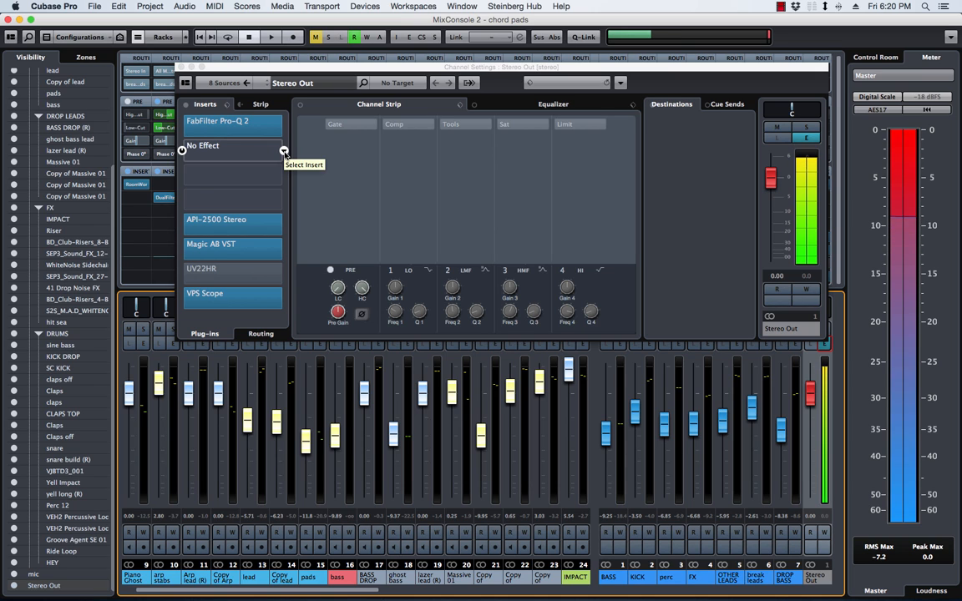
Step: Insert the MultibandCompressor in the second insert slot of the Stereo Out
left_click(284, 152)
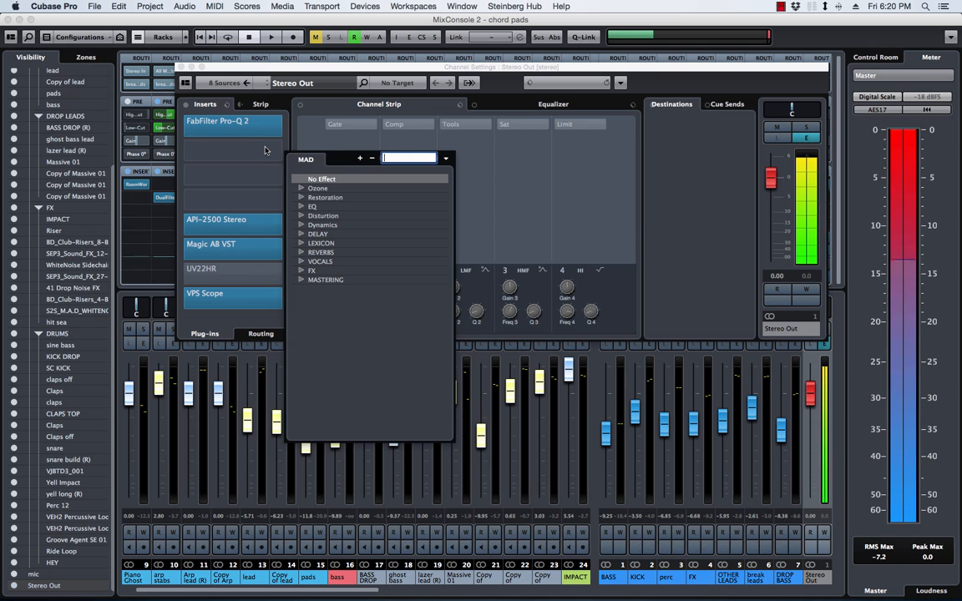
left_click(301, 217)
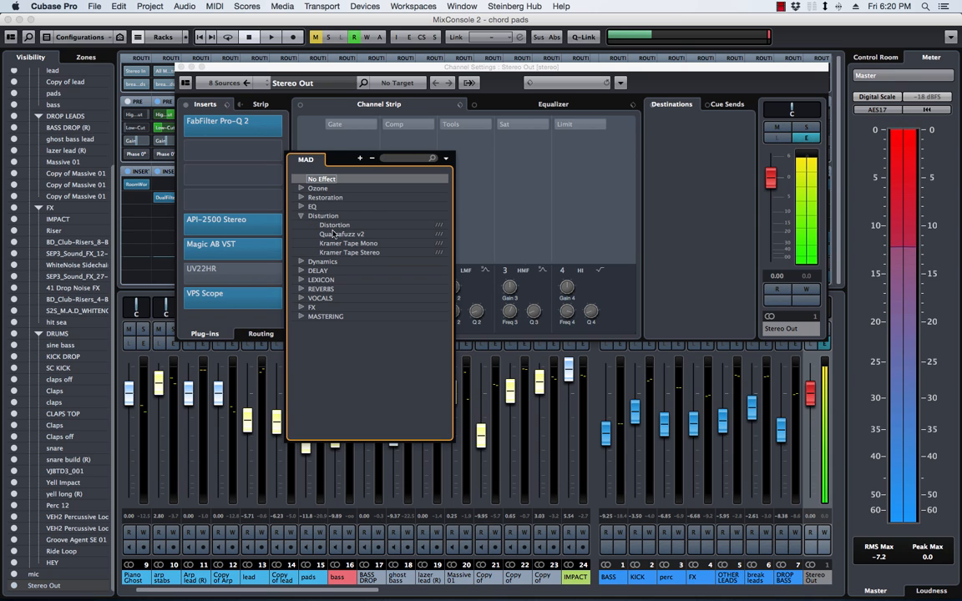
left_click(334, 215)
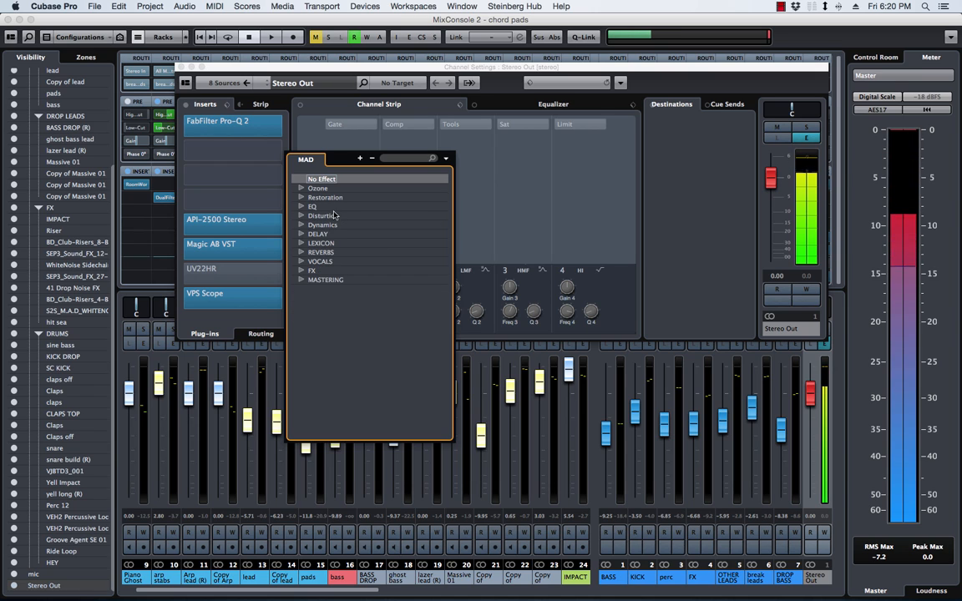
left_click(405, 158)
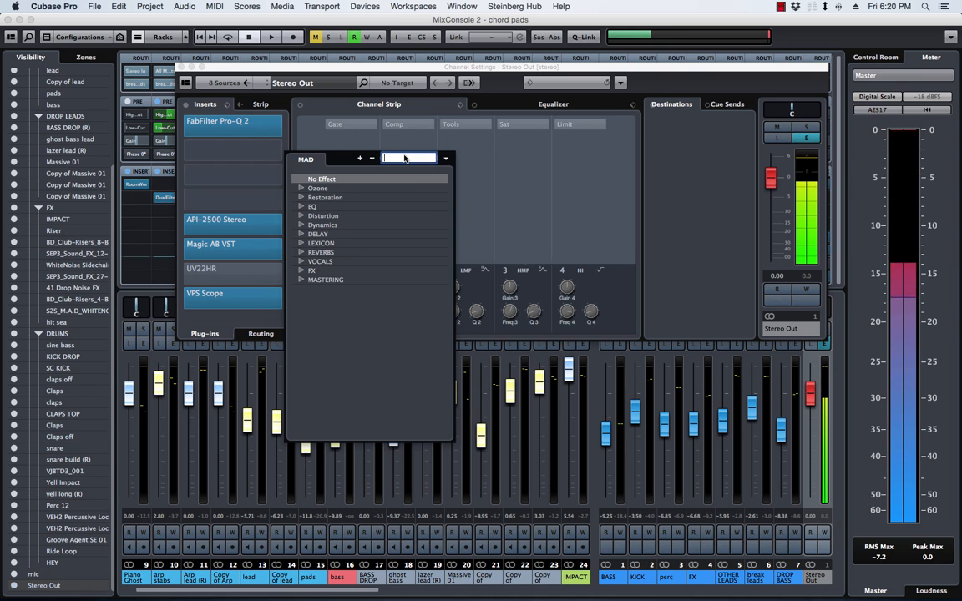
type("mu")
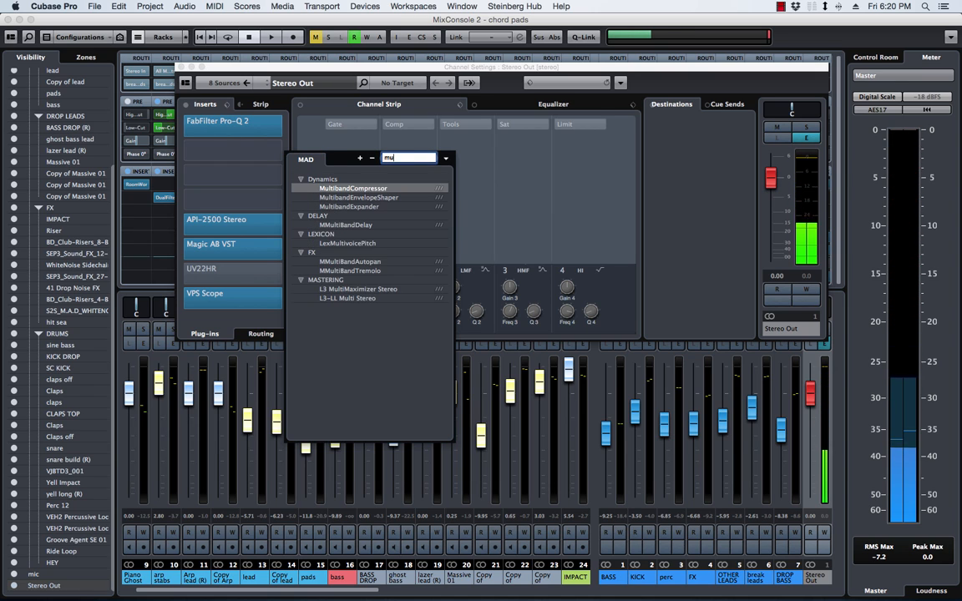
type("t")
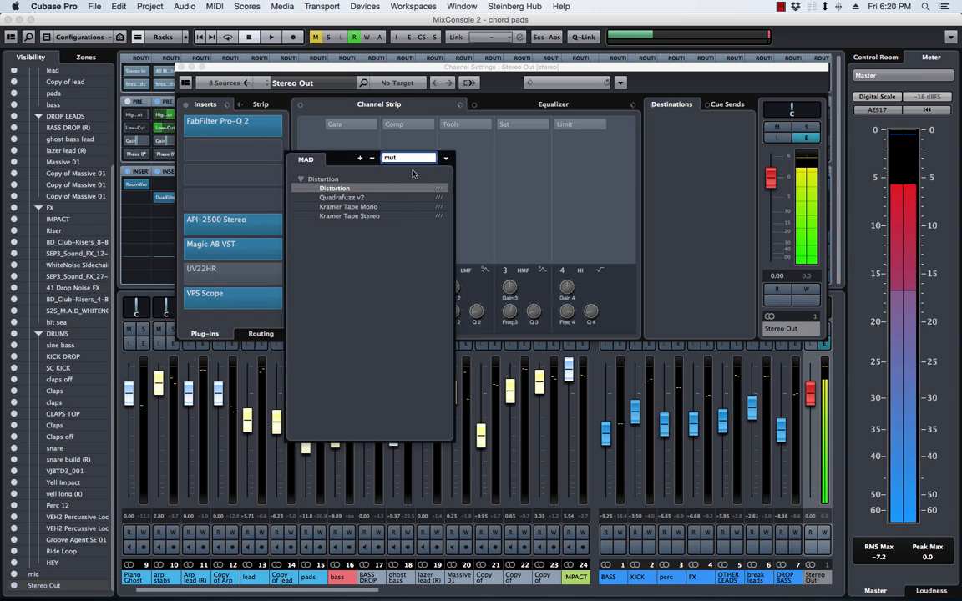
key("BackSpace")
type("lt")
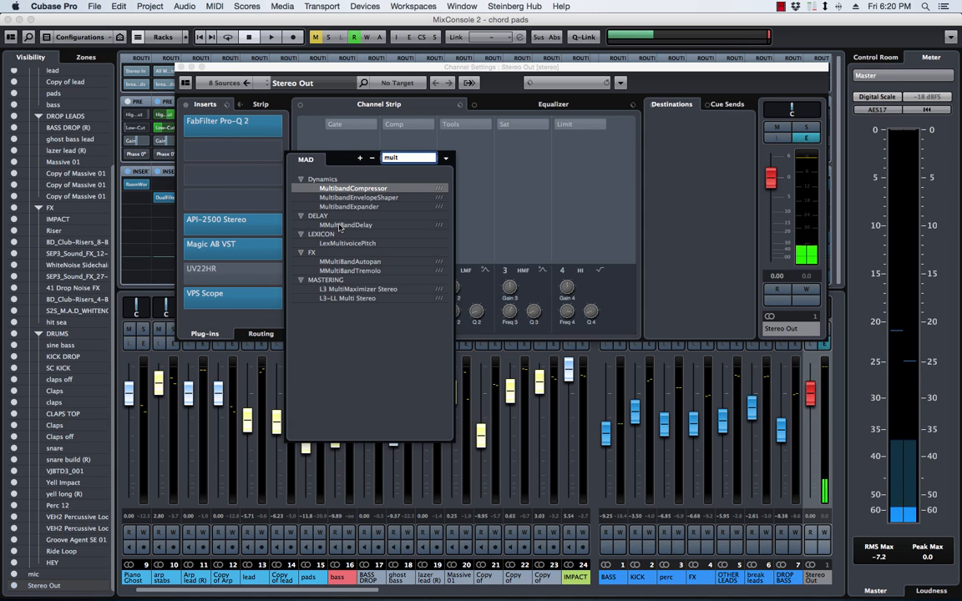
left_click(360, 190)
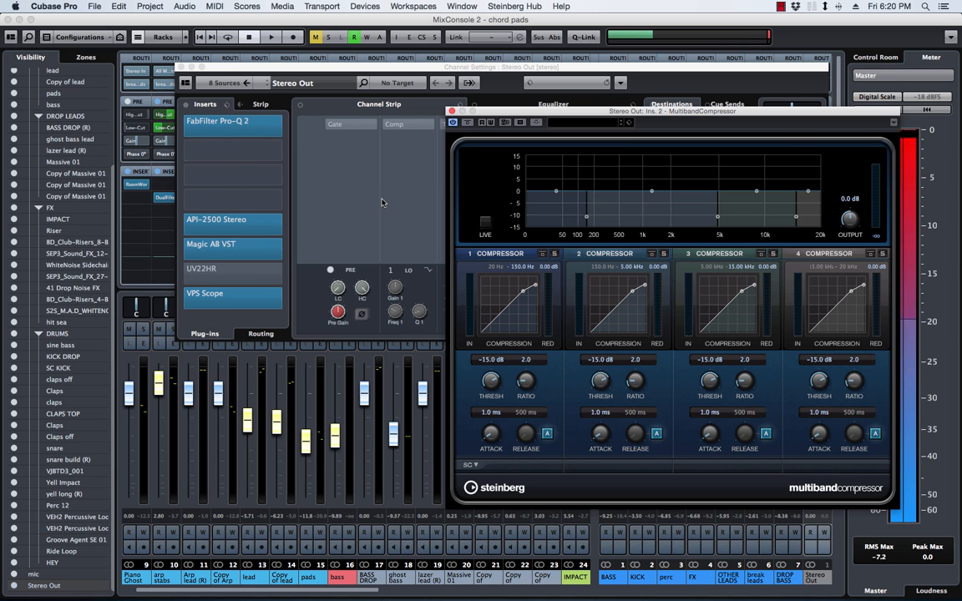
left_click_drag(656, 108, 472, 87)
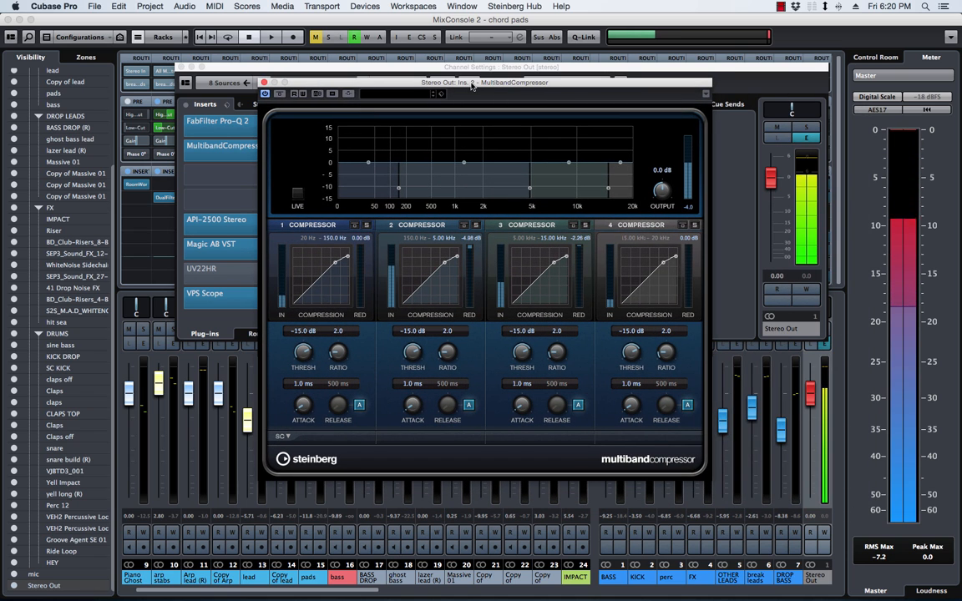
Step: Load the R&B Master preset in the Stereo Out's MultibandCompressor and compare the sound with the effect on and off
left_click(265, 95)
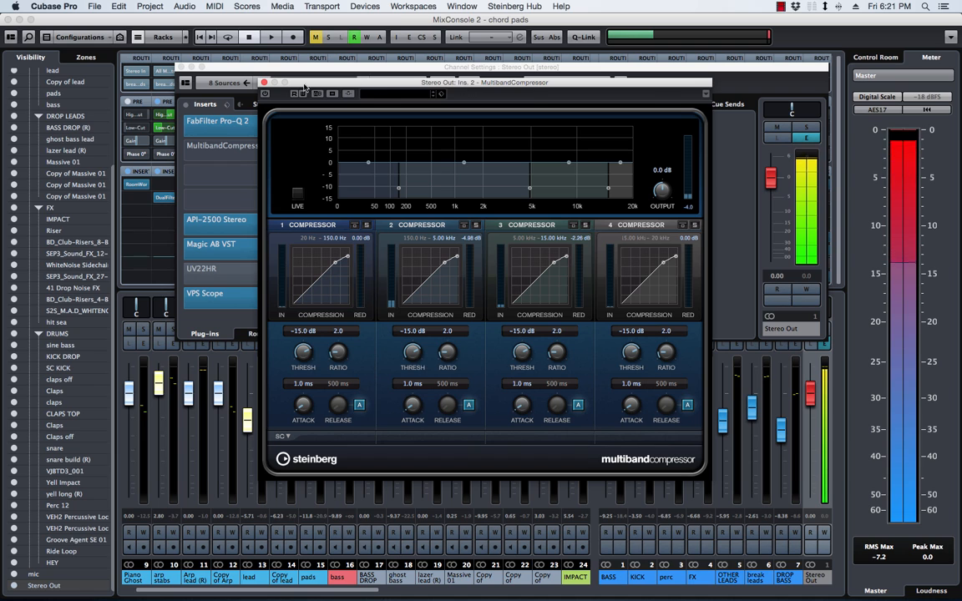
left_click(265, 94)
left_click(303, 95)
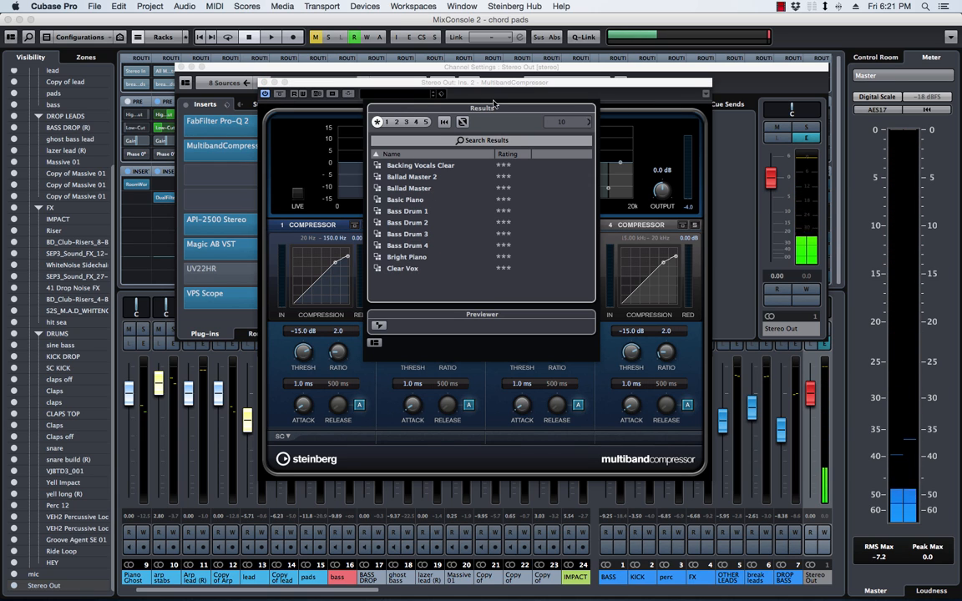
double_click(407, 237)
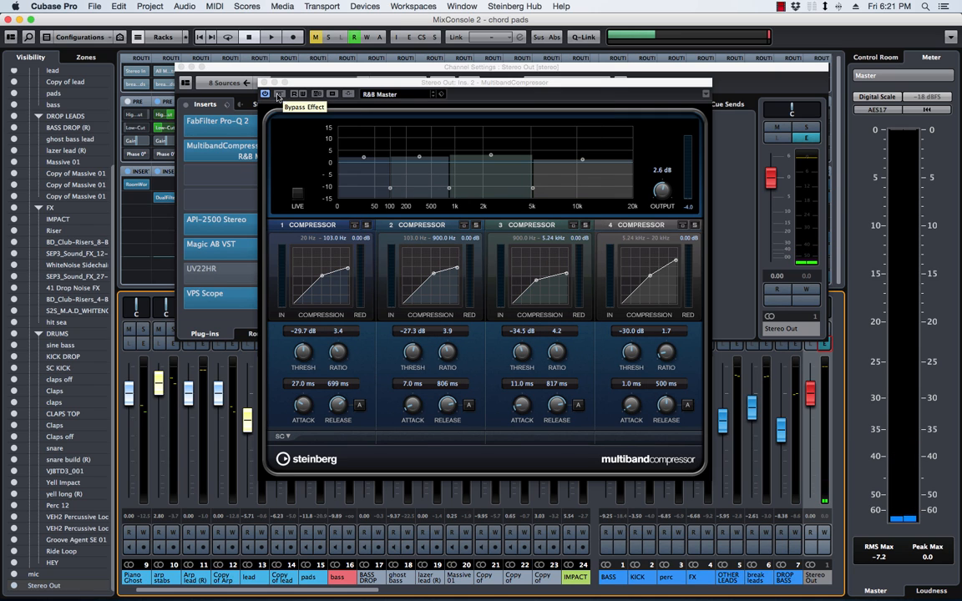
left_click(266, 95)
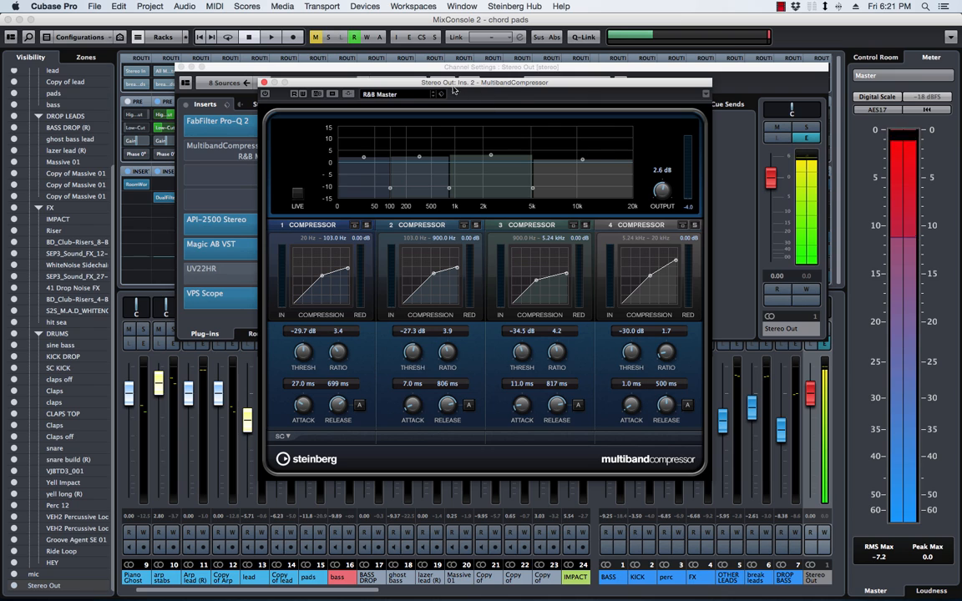
left_click(265, 95)
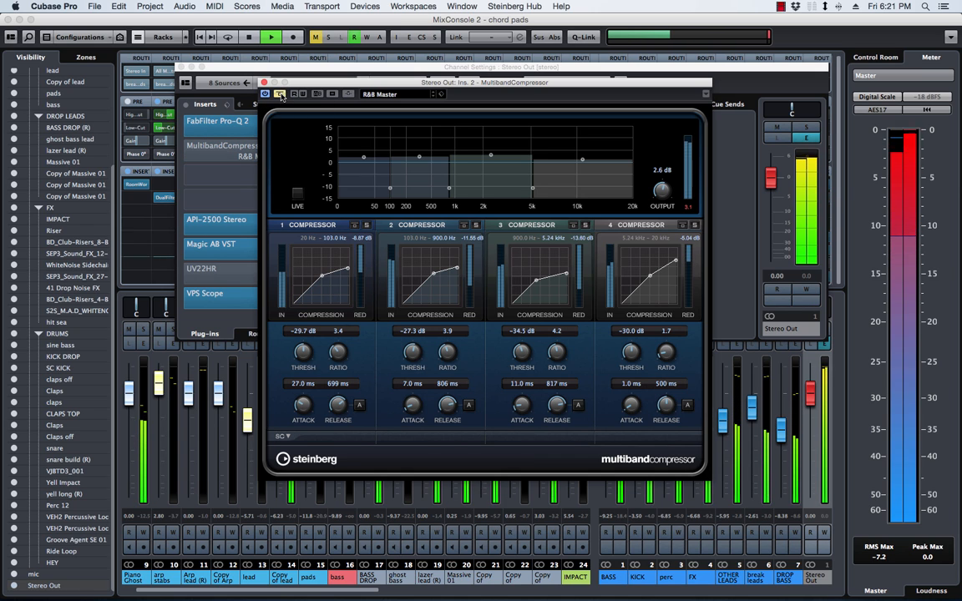
Step: Play DROP 01 from bar 65 to compare the mix with and without the MultibandCompressor, and leave the compressor switched off
key("F3")
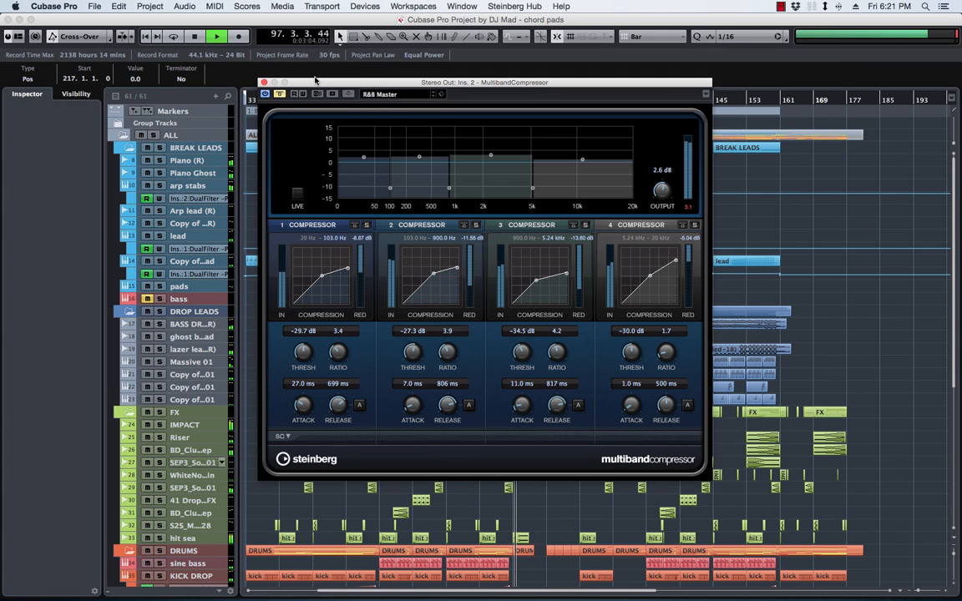
left_click_drag(386, 86, 431, 208)
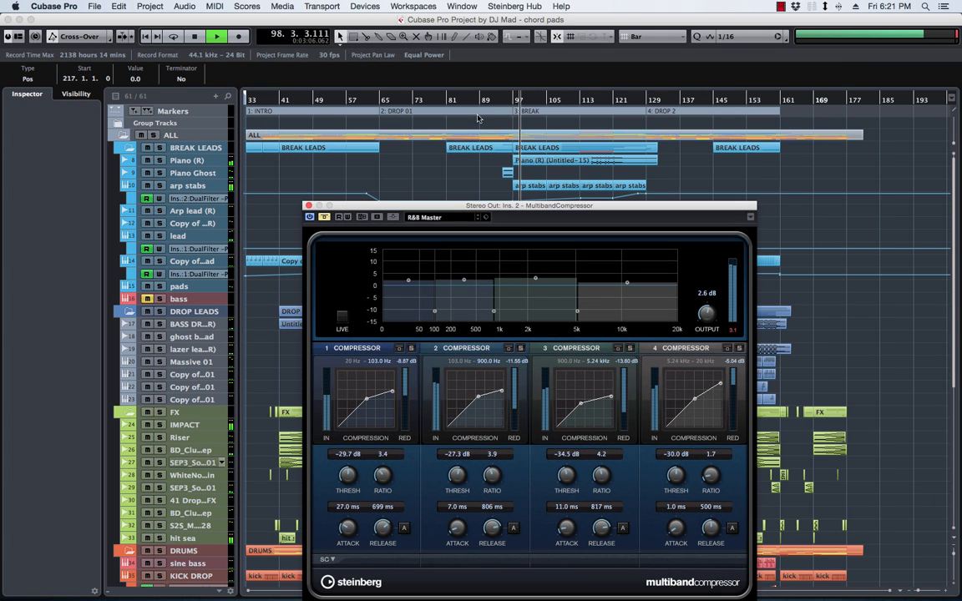
left_click(400, 112)
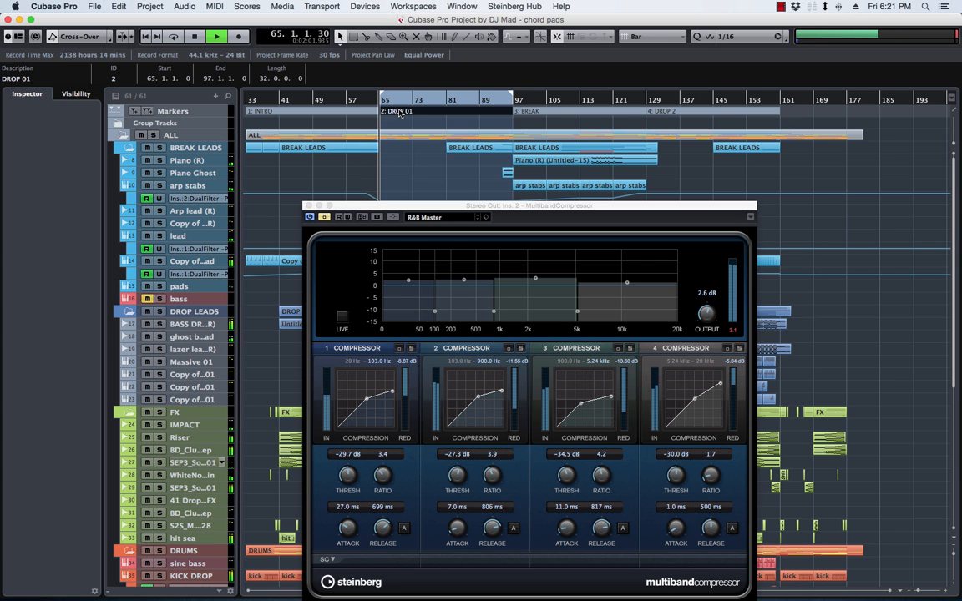
left_click_drag(444, 207, 454, 73)
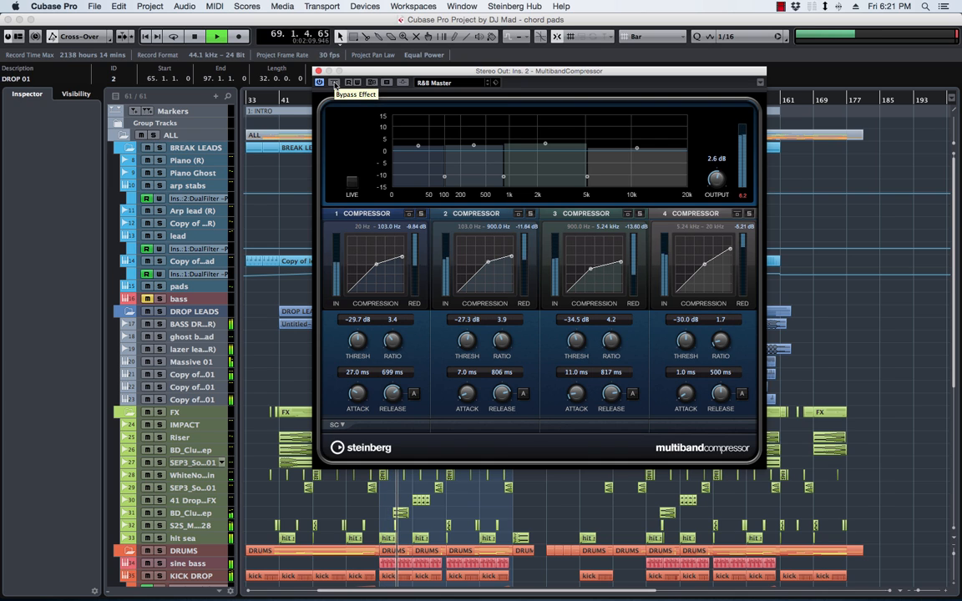
left_click(335, 85)
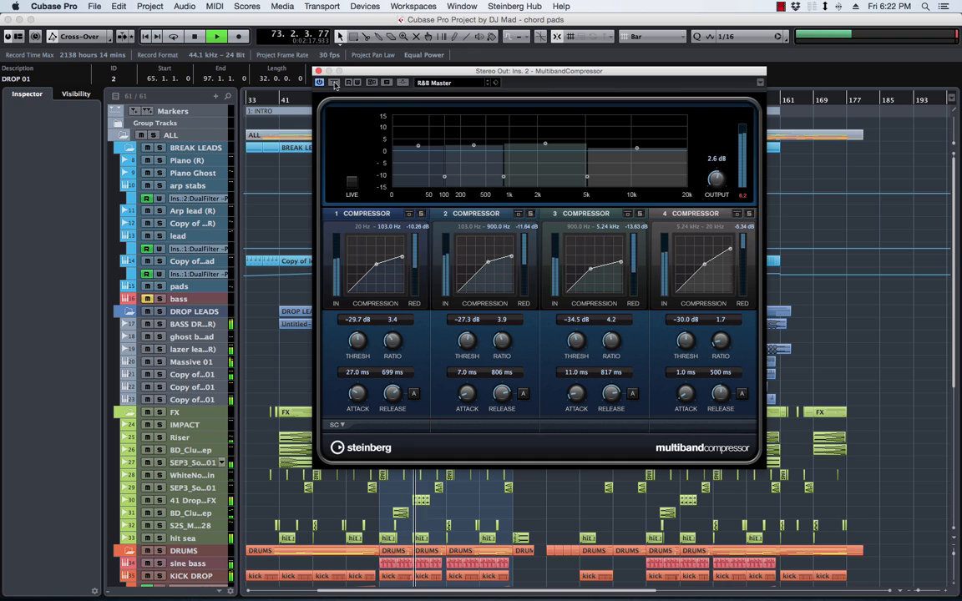
key("space")
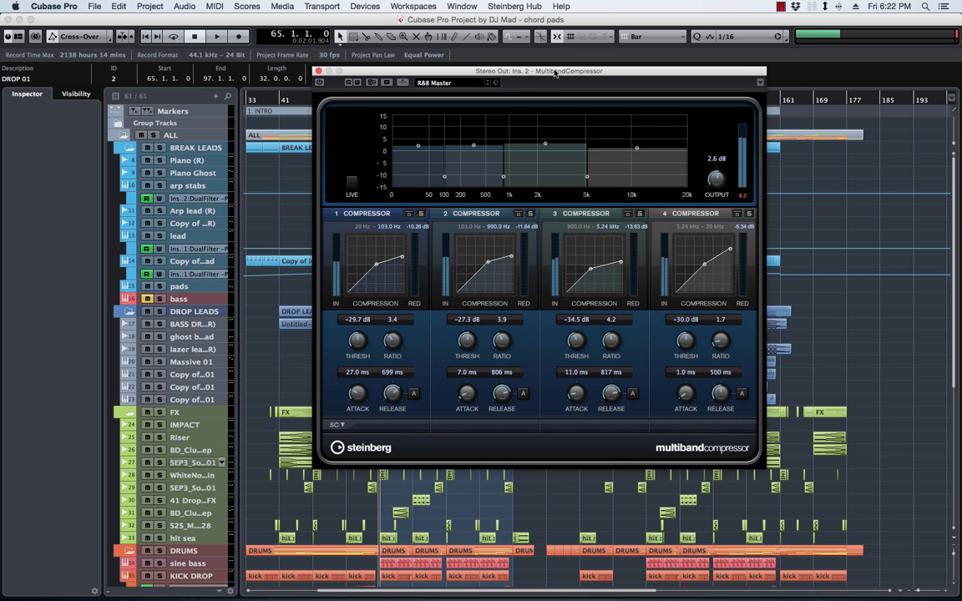
Step: Insert FabFilter Pro-DS in the third insert slot of the Stereo Out and load its High End Transient Limiting mastering preset
left_click_drag(555, 72, 513, 39)
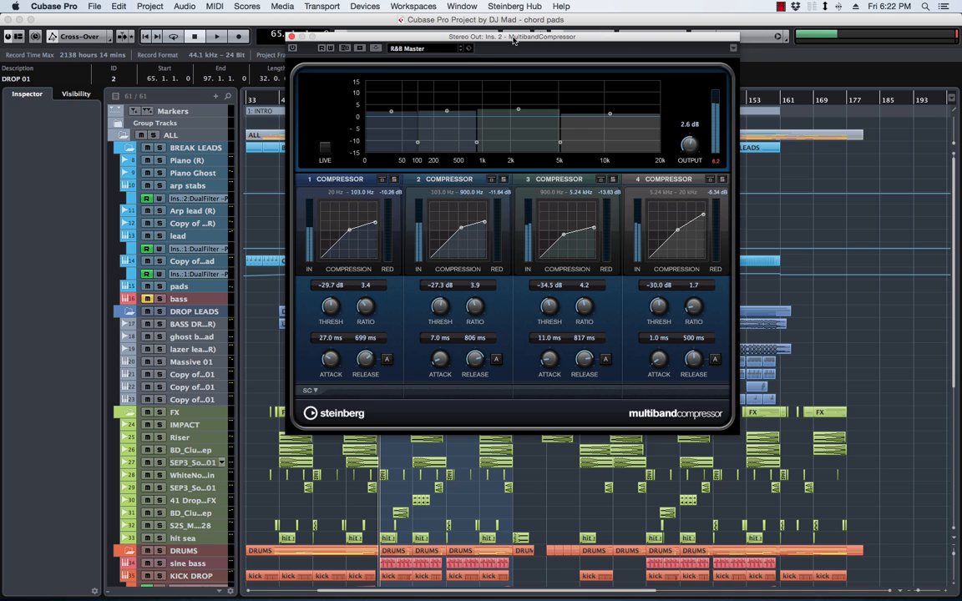
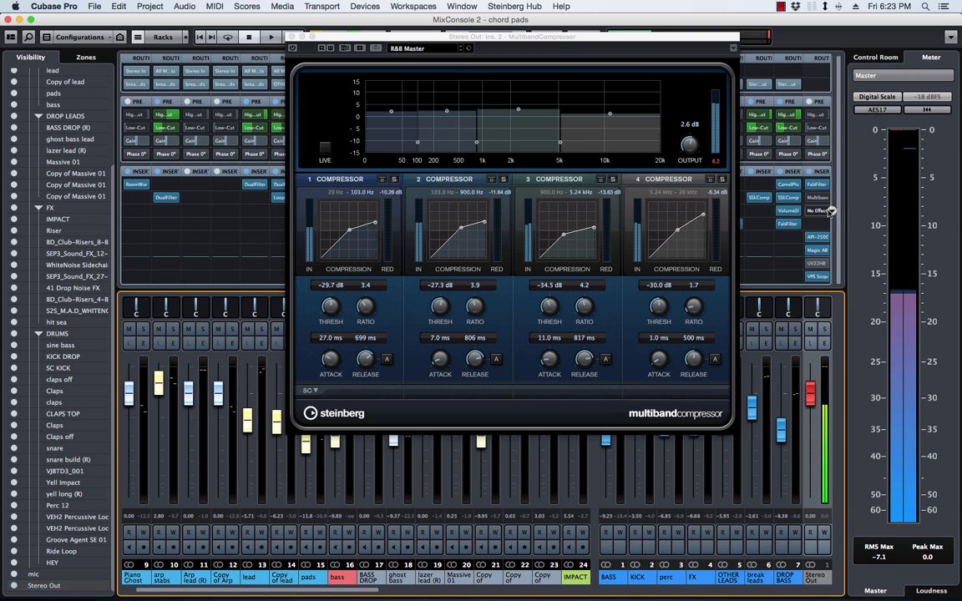
left_click(828, 211)
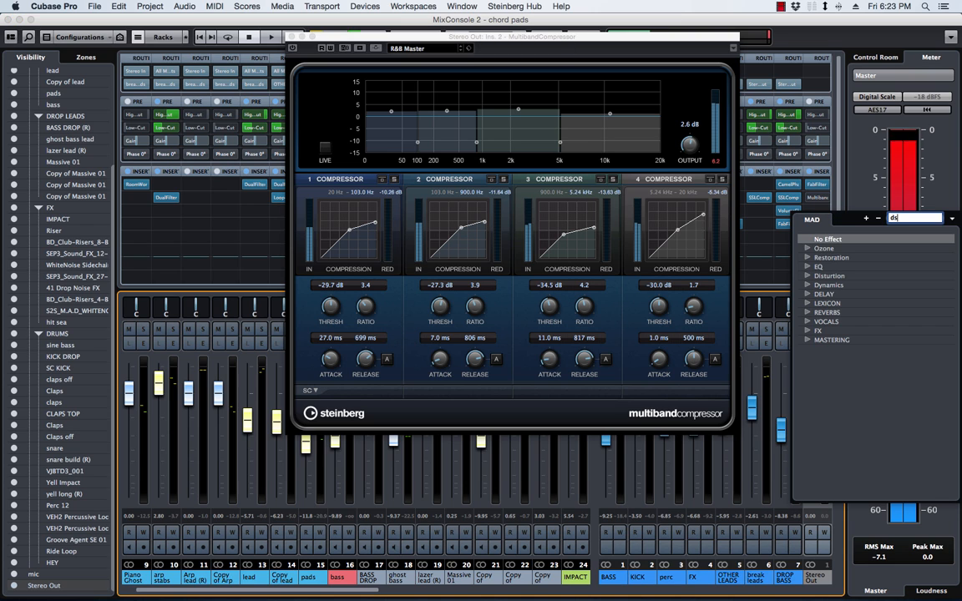
key("Return")
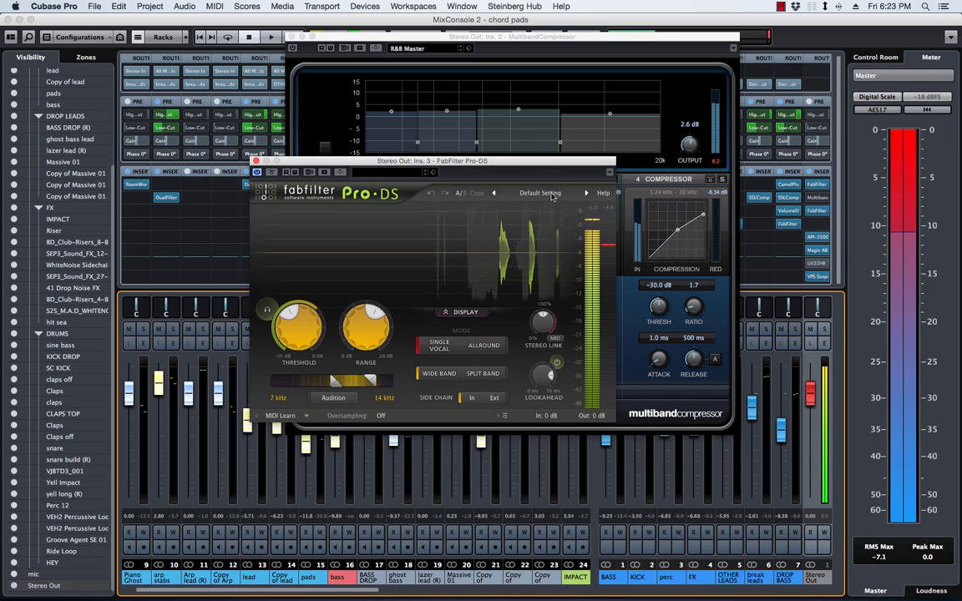
left_click(586, 194)
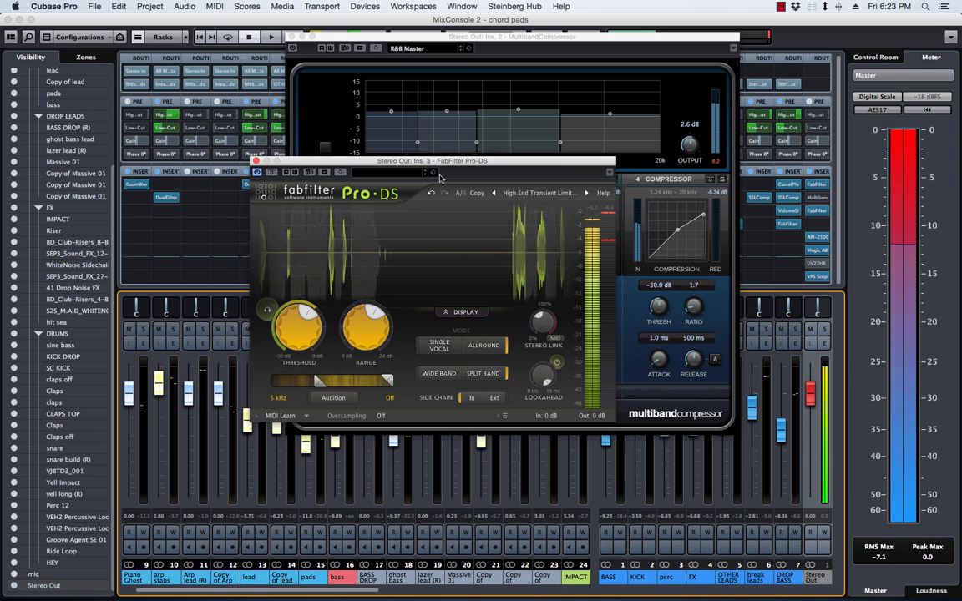
left_click(511, 188)
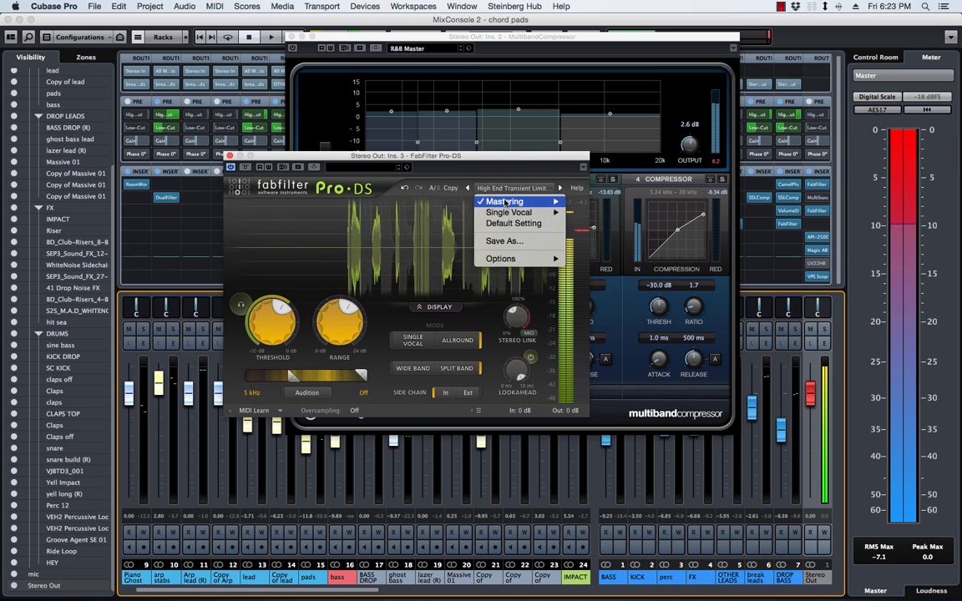
mouse_move(513, 202)
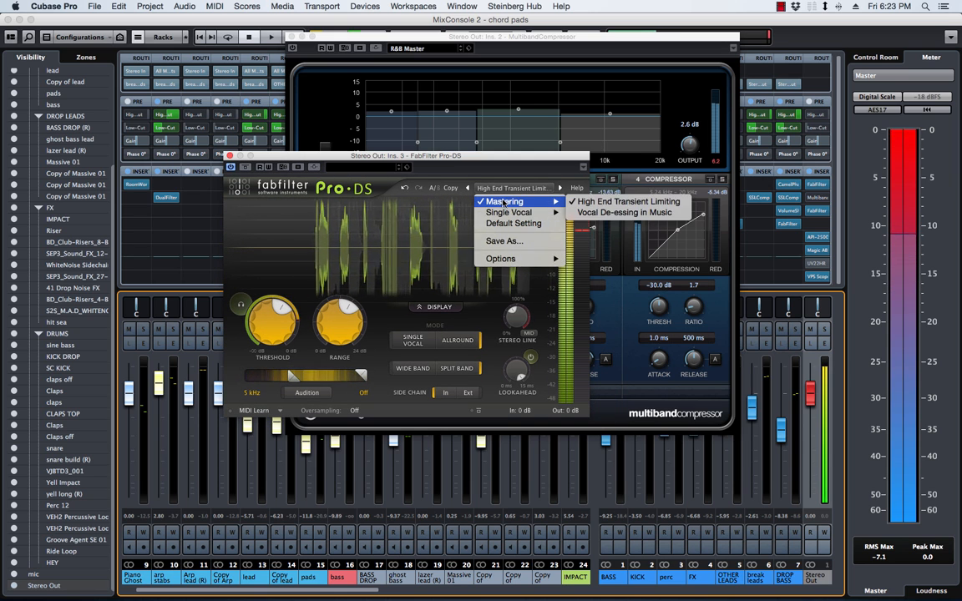
left_click(668, 207)
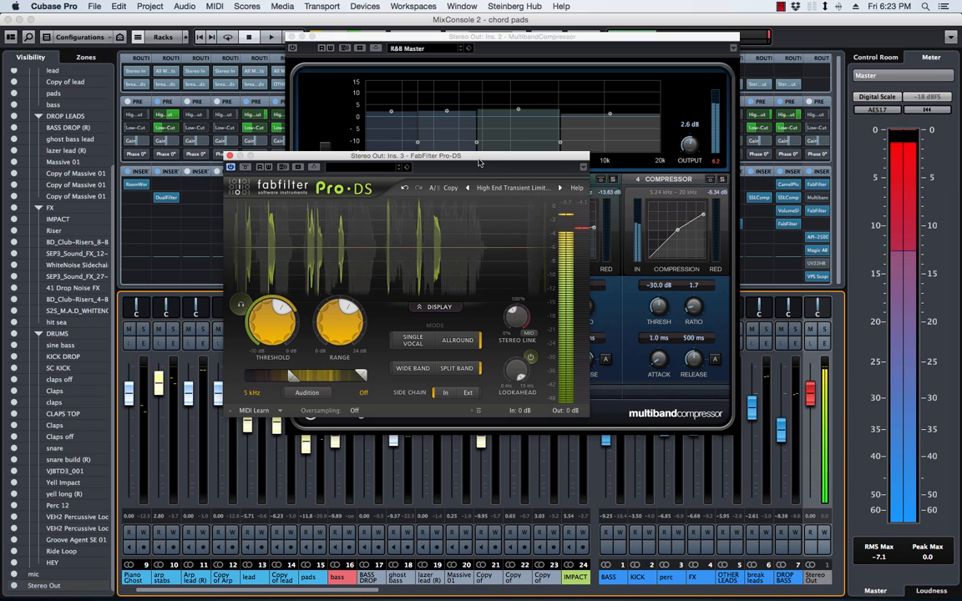
Step: Play the mix with the MultibandCompressor on, compare it with Pro-DS bypassed and active, and switch the compressor back off
left_click(421, 146)
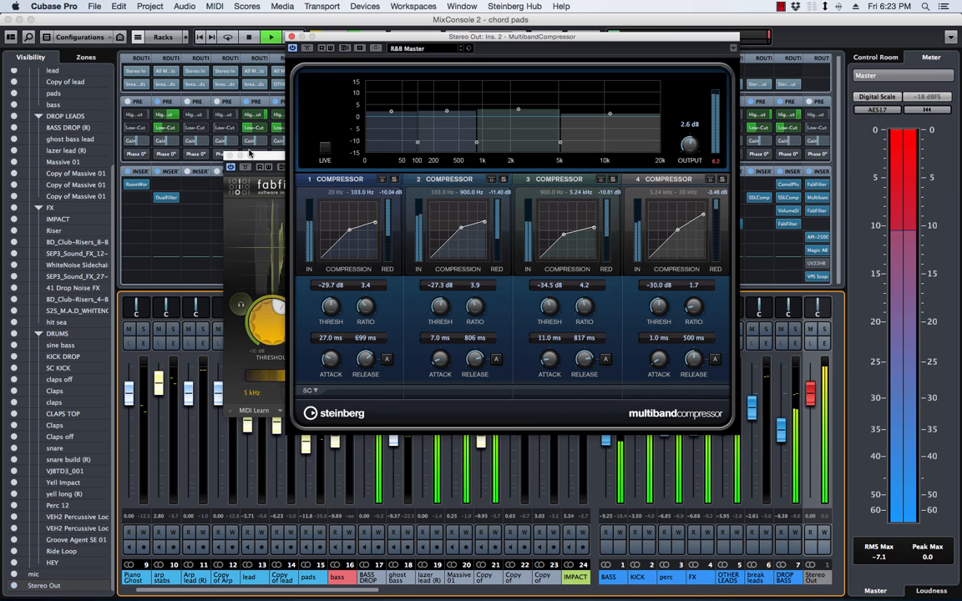
left_click(249, 154)
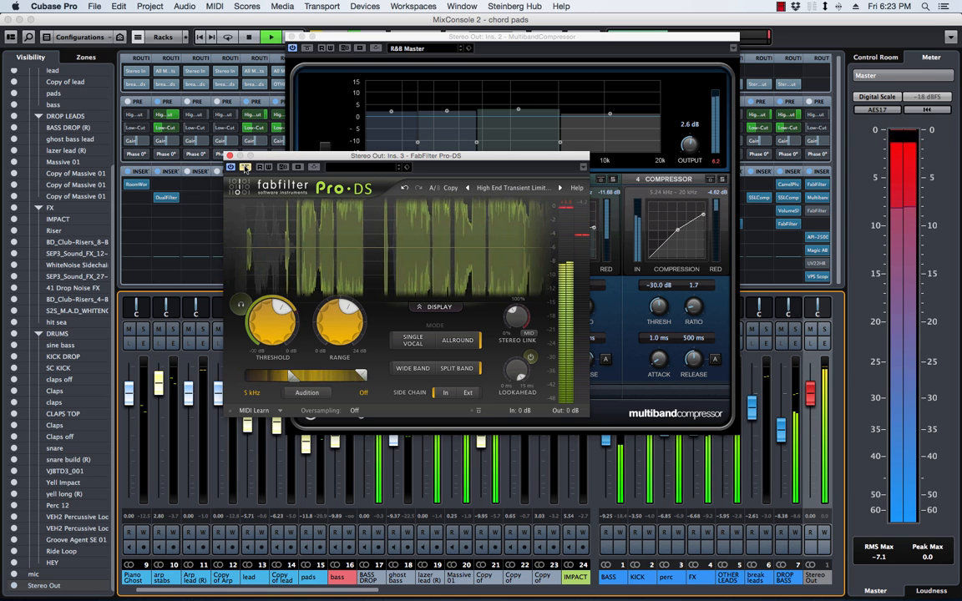
left_click(245, 167)
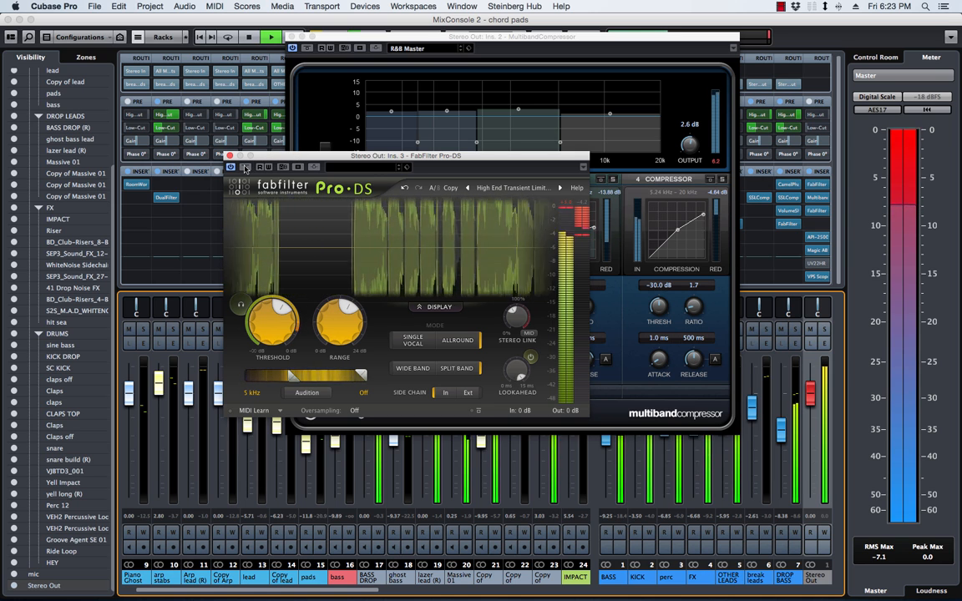
left_click(295, 49)
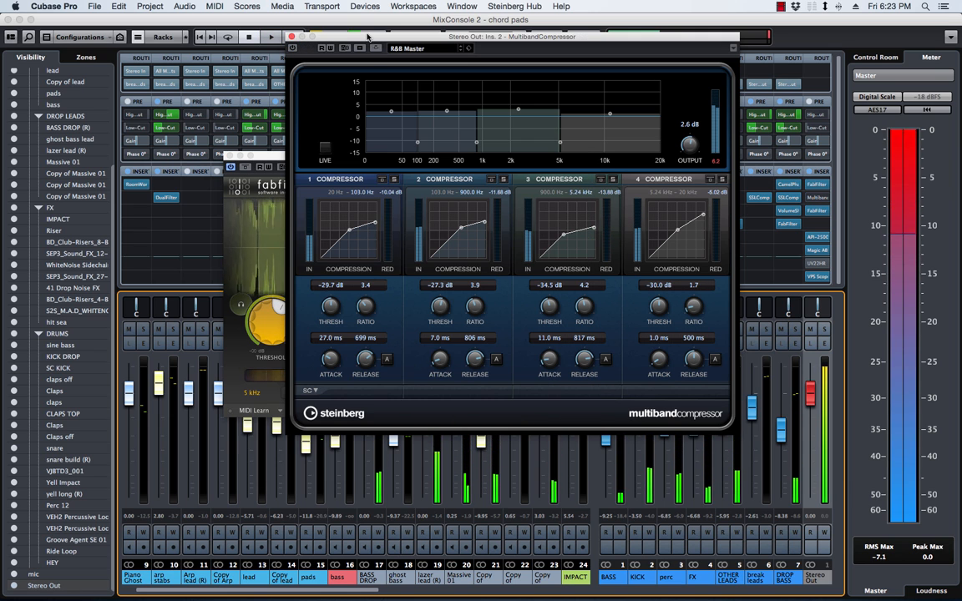
left_click_drag(273, 158, 363, 217)
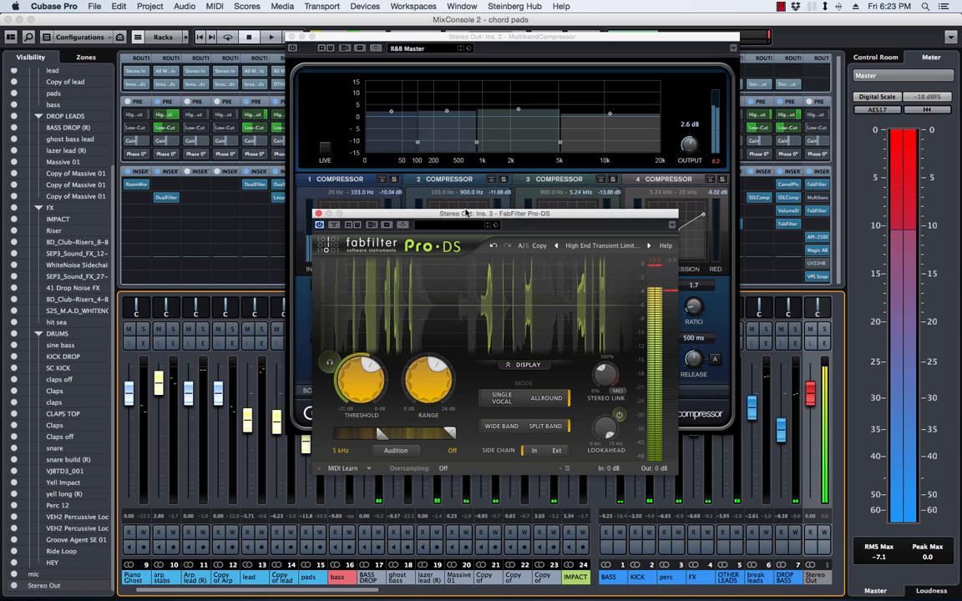
left_click_drag(466, 213, 365, 244)
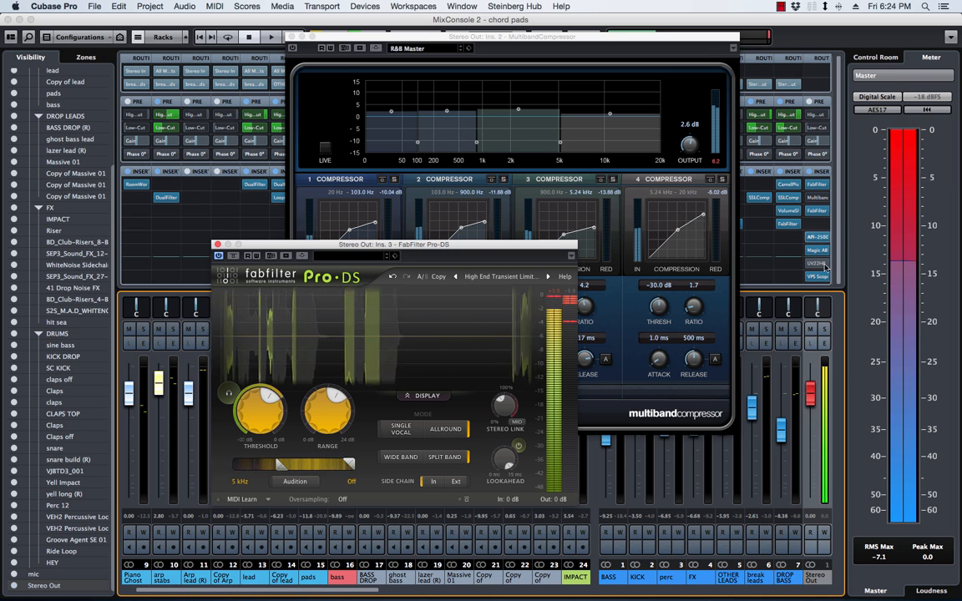
left_click(825, 344)
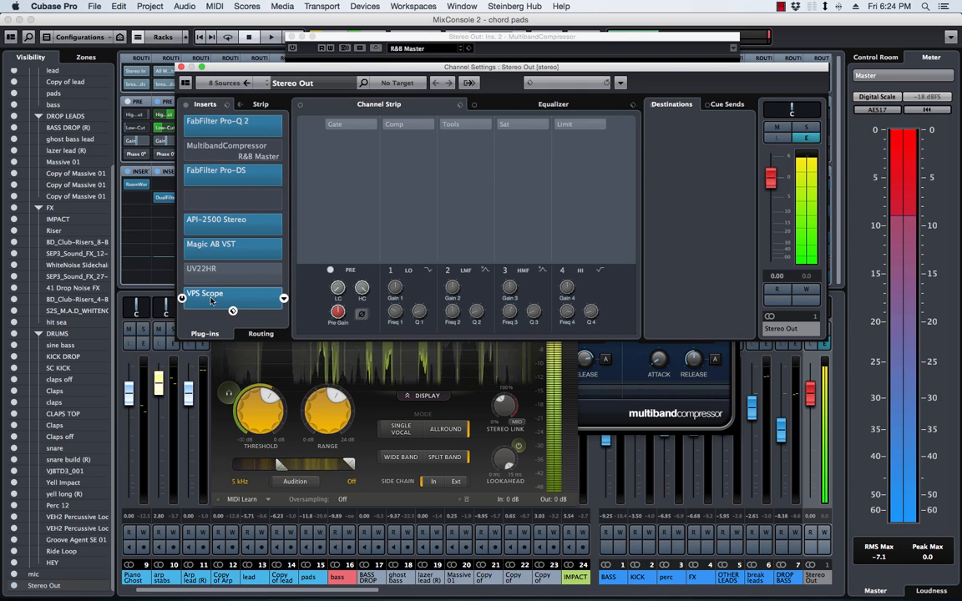
left_click(211, 300)
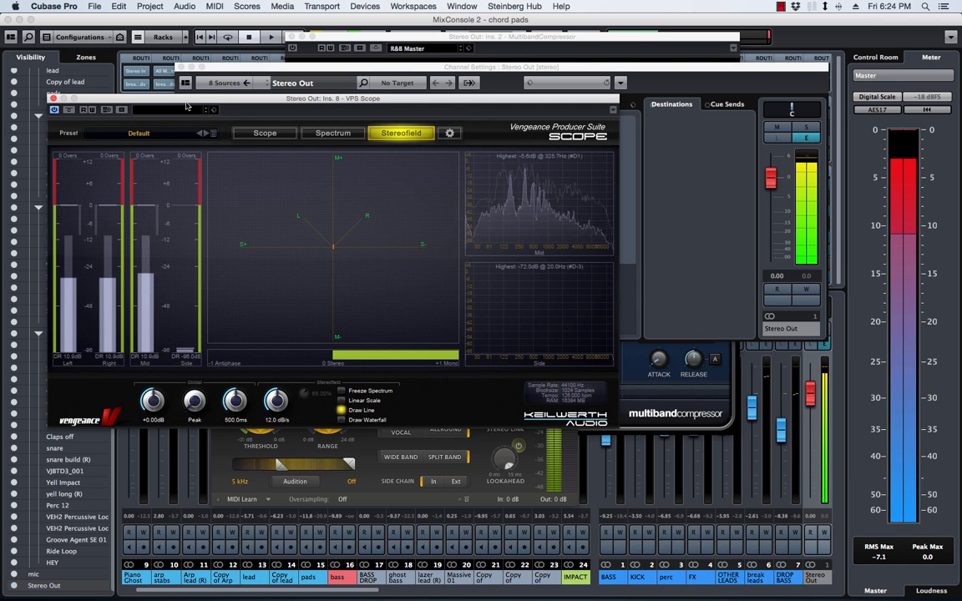
left_click_drag(186, 106, 447, 304)
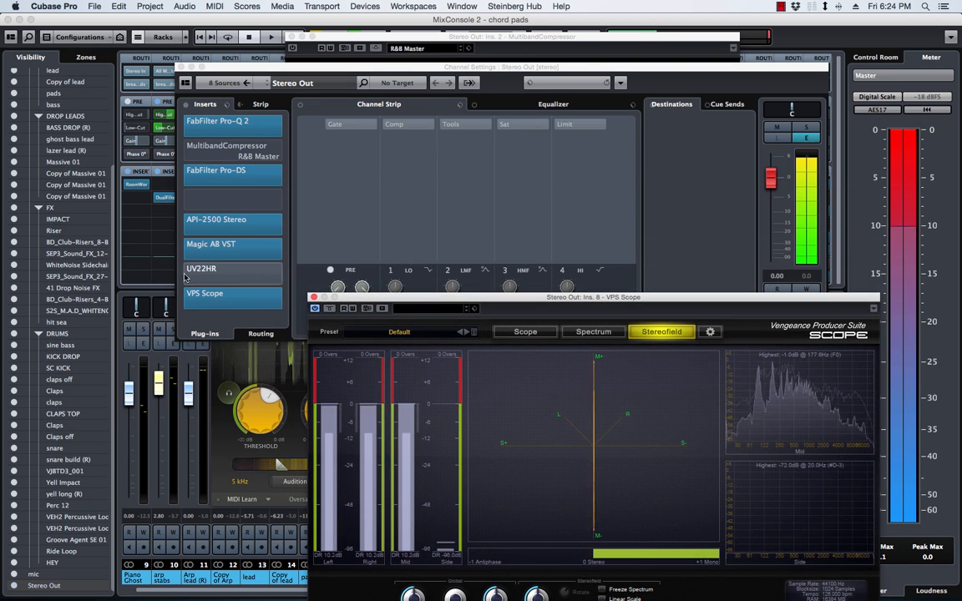
Step: Lift the bypass on the Stereo Out's UV22HR dither in insert 7 and switch off Magic AB VST in insert 6
left_click(188, 274)
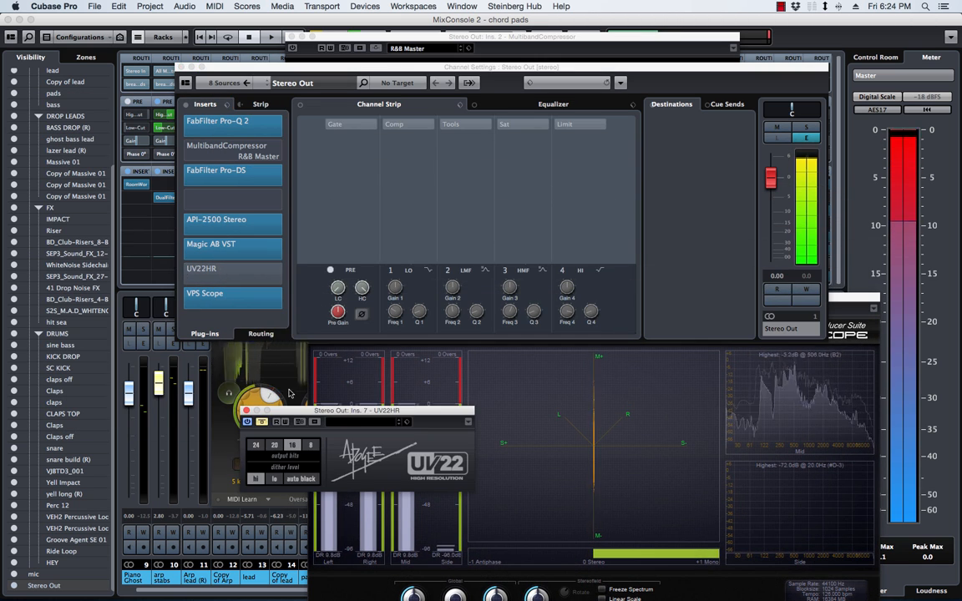
left_click_drag(262, 411, 304, 183)
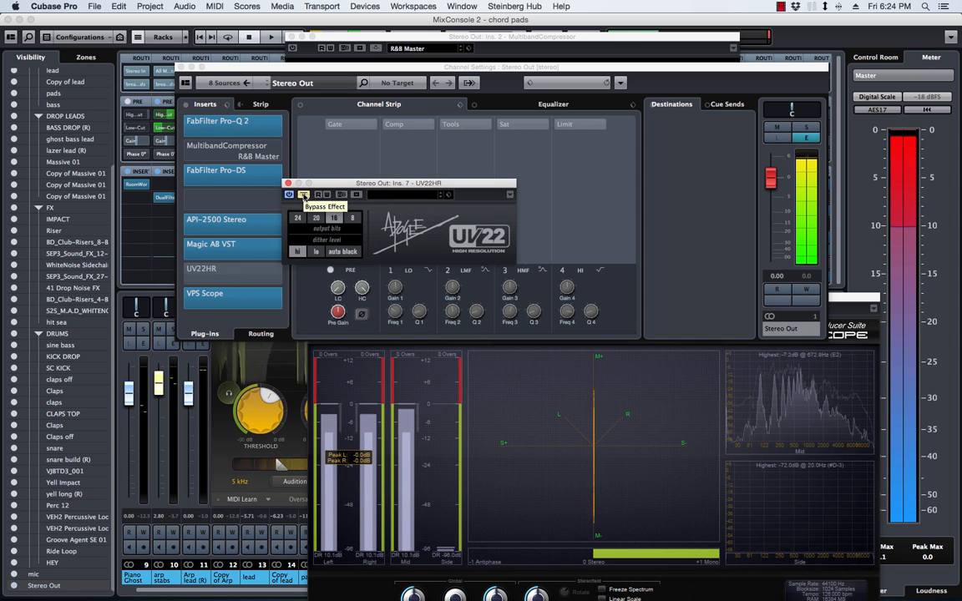
left_click(303, 194)
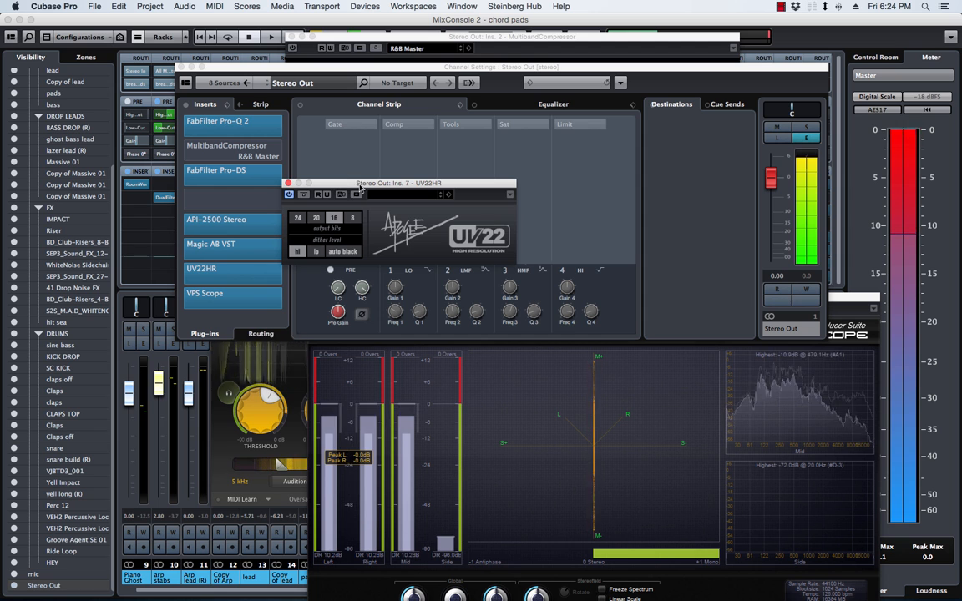
left_click_drag(360, 187, 365, 150)
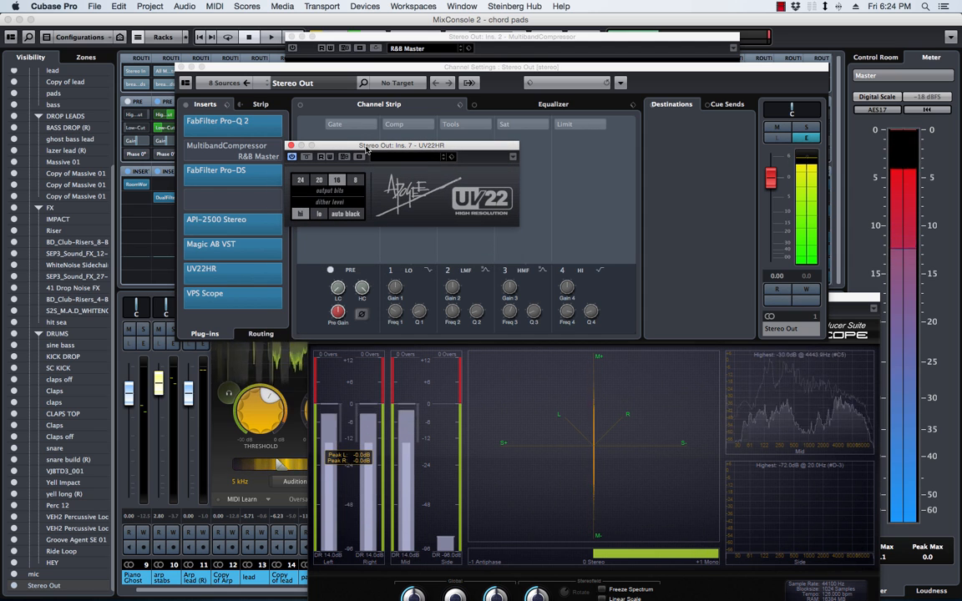
left_click_drag(365, 149, 313, 244)
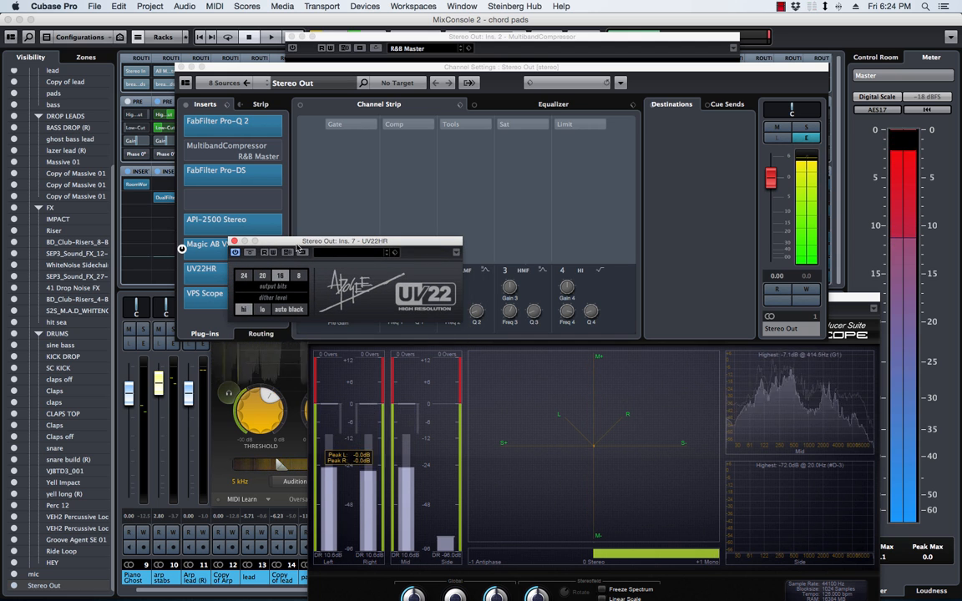
left_click_drag(298, 244, 328, 240)
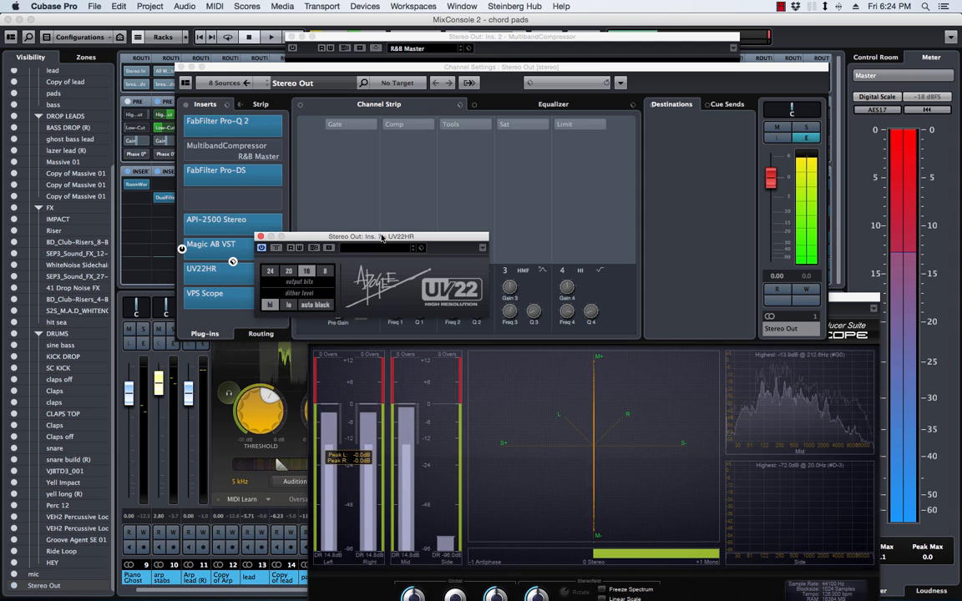
left_click_drag(380, 239, 300, 215)
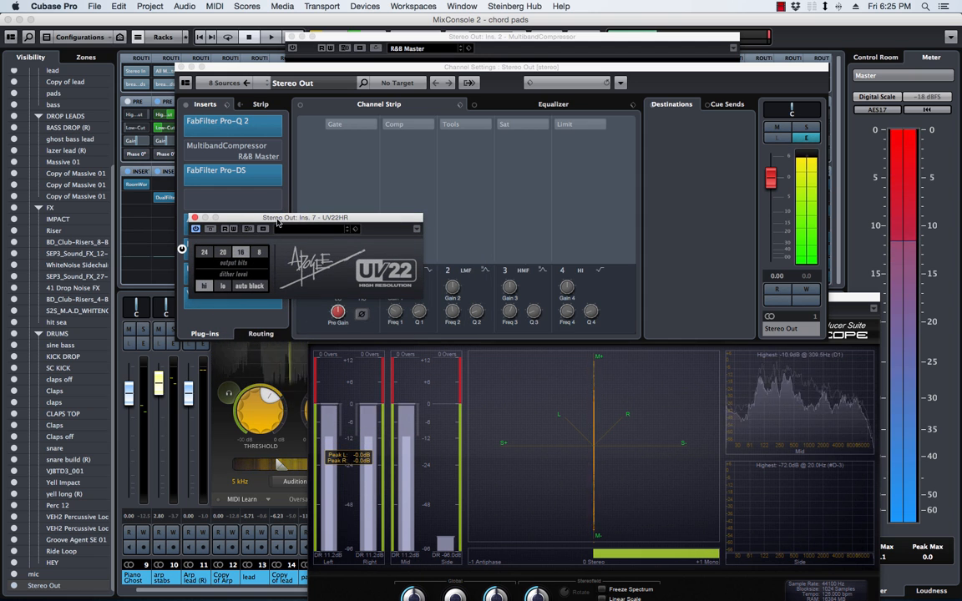
left_click_drag(299, 219, 310, 271)
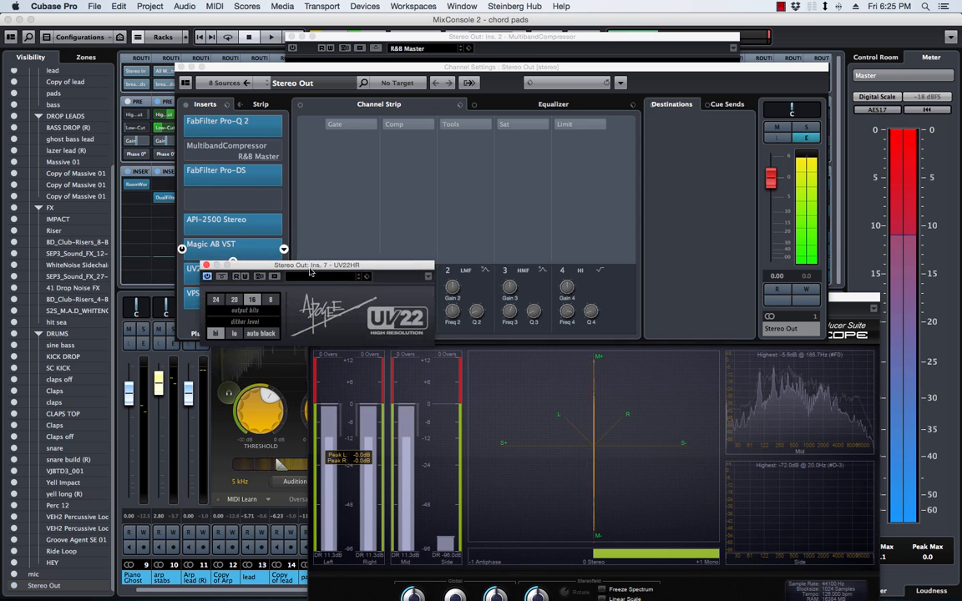
left_click(206, 270)
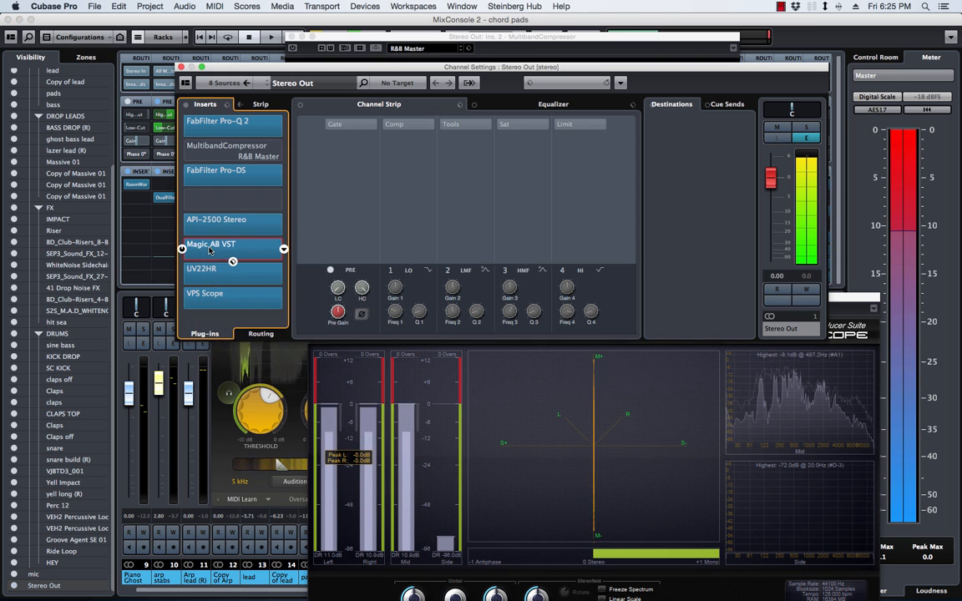
left_click(215, 243)
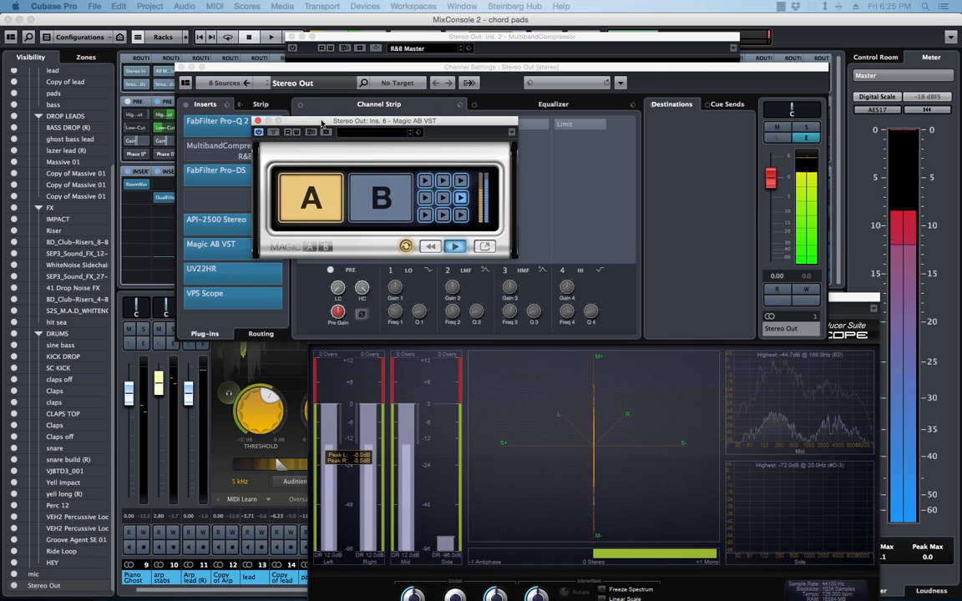
left_click(258, 133)
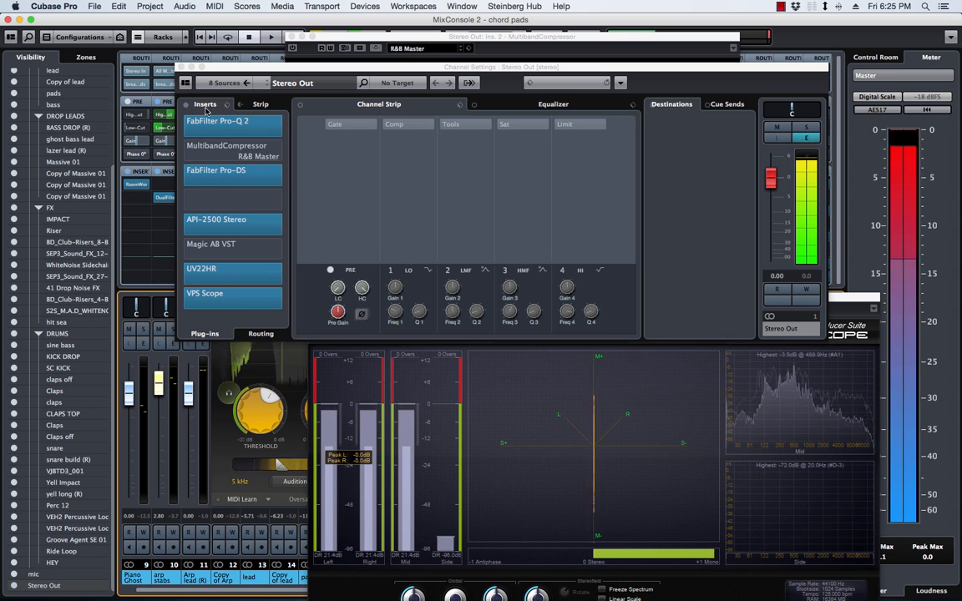
Step: Review the Stereo Out's FabFilter Pro-Q 2, MultibandCompressor and FabFilter Pro-DS one after another, and open the API-2500 Stereo compressor
left_click(220, 126)
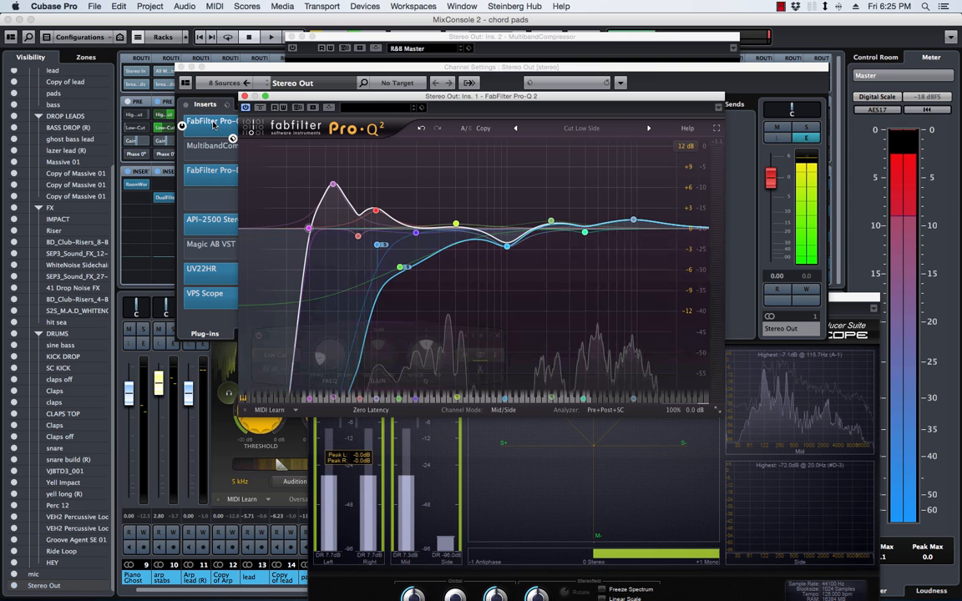
left_click(220, 126)
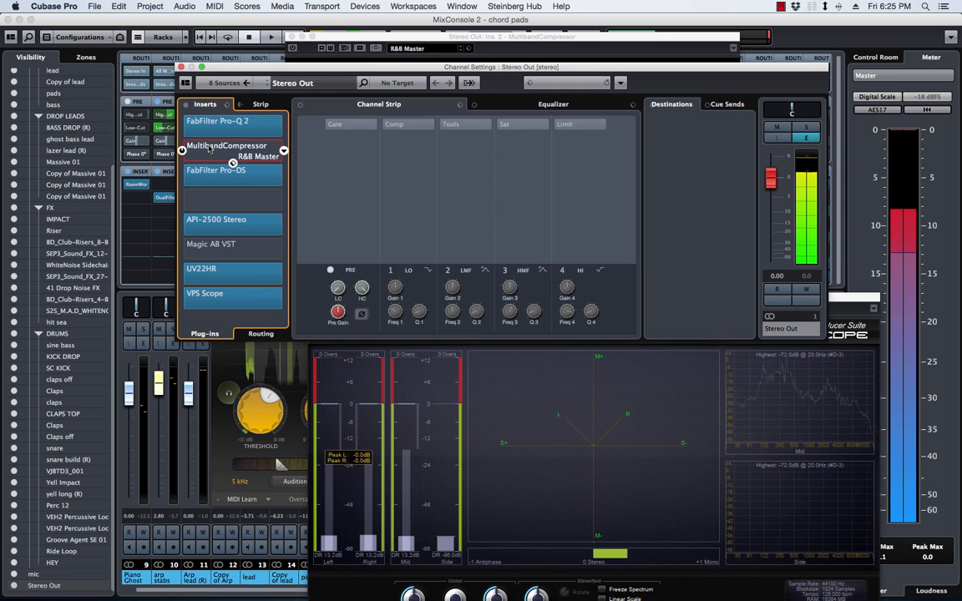
left_click(221, 146)
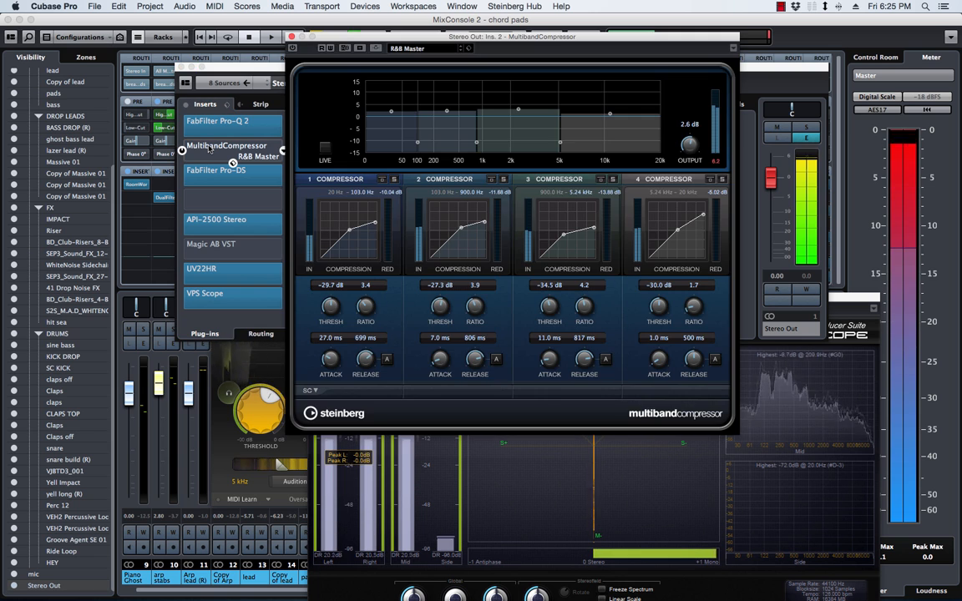
left_click(210, 149)
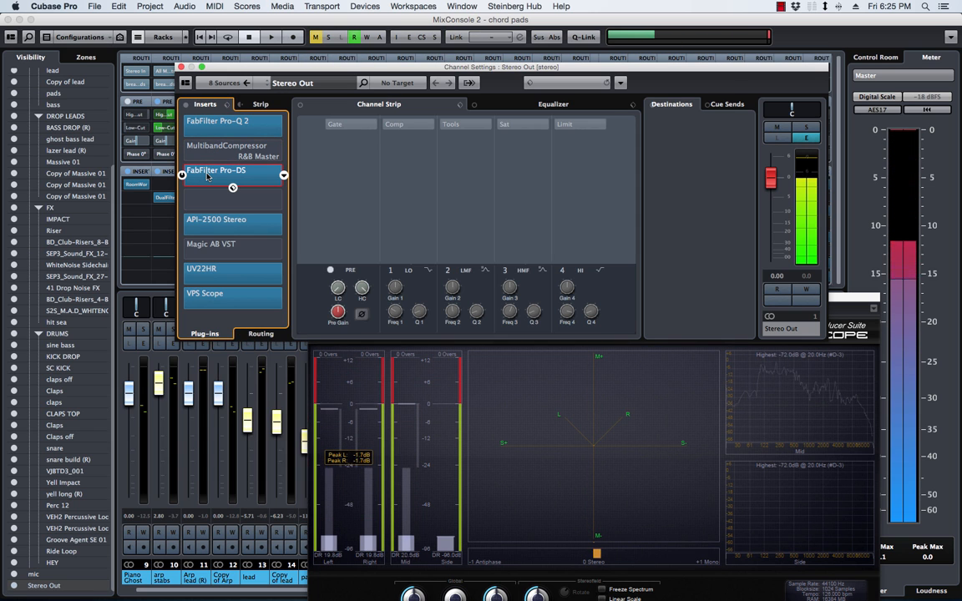
left_click(208, 177)
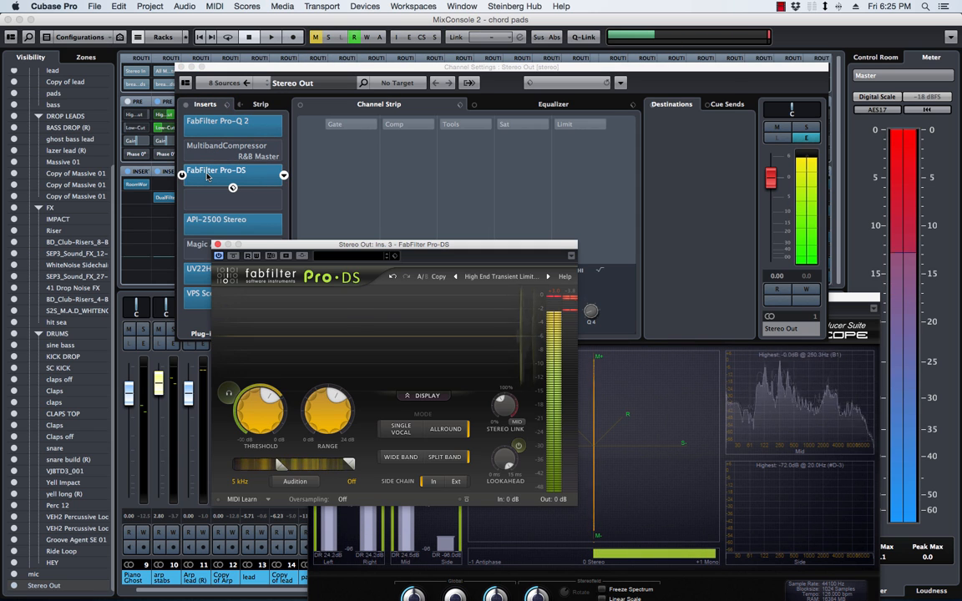
left_click(209, 182)
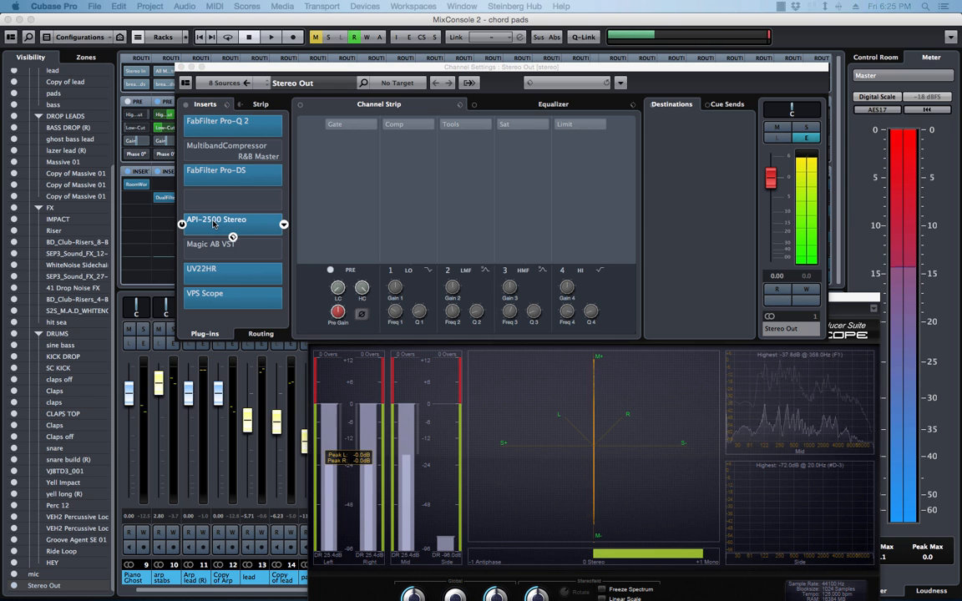
left_click(213, 222)
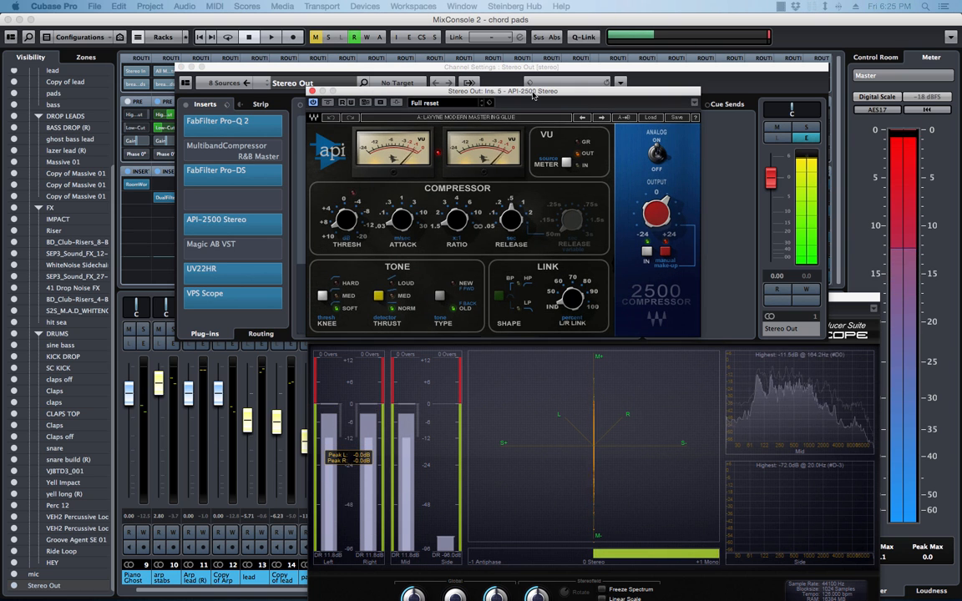
Step: Close the API-2500, lift the bypass on the Stereo Out's MultibandCompressor and start playback
left_click_drag(533, 96, 595, 121)
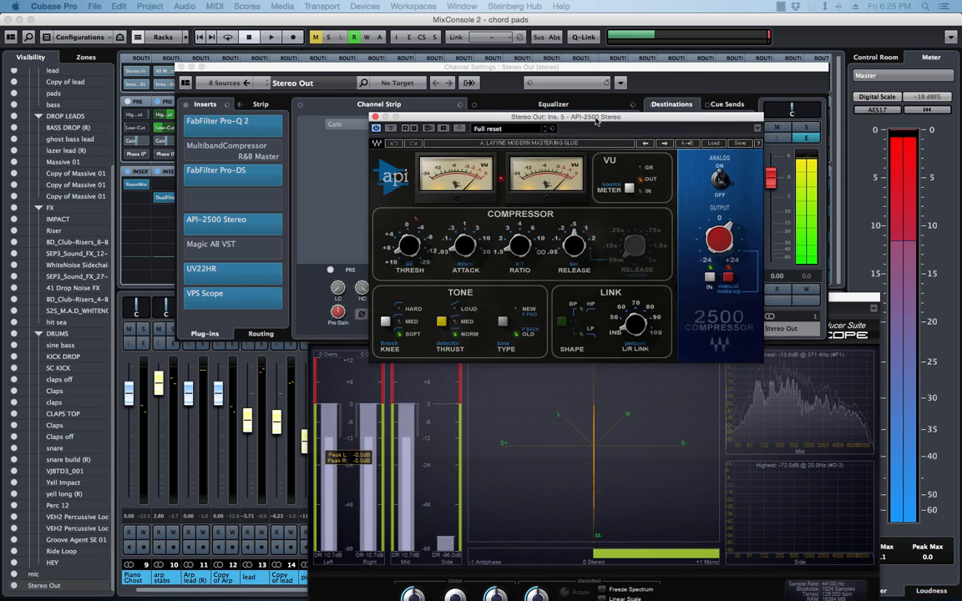
left_click(375, 116)
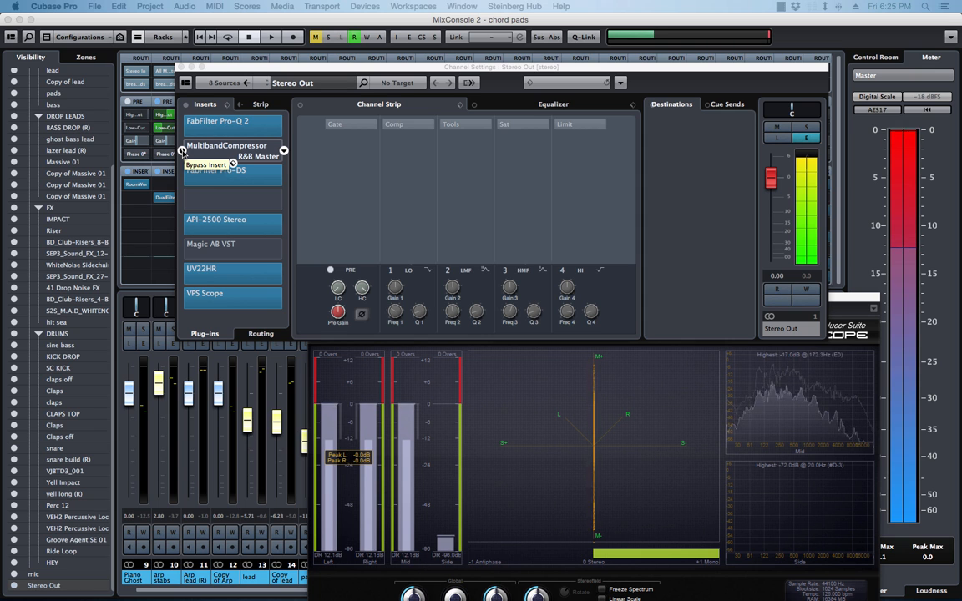
left_click(181, 151)
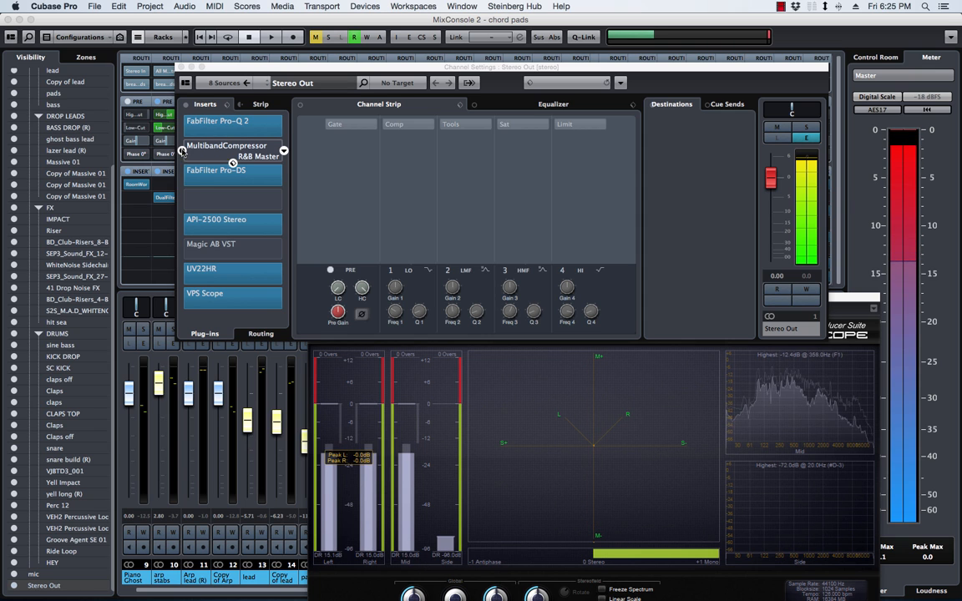
key("space")
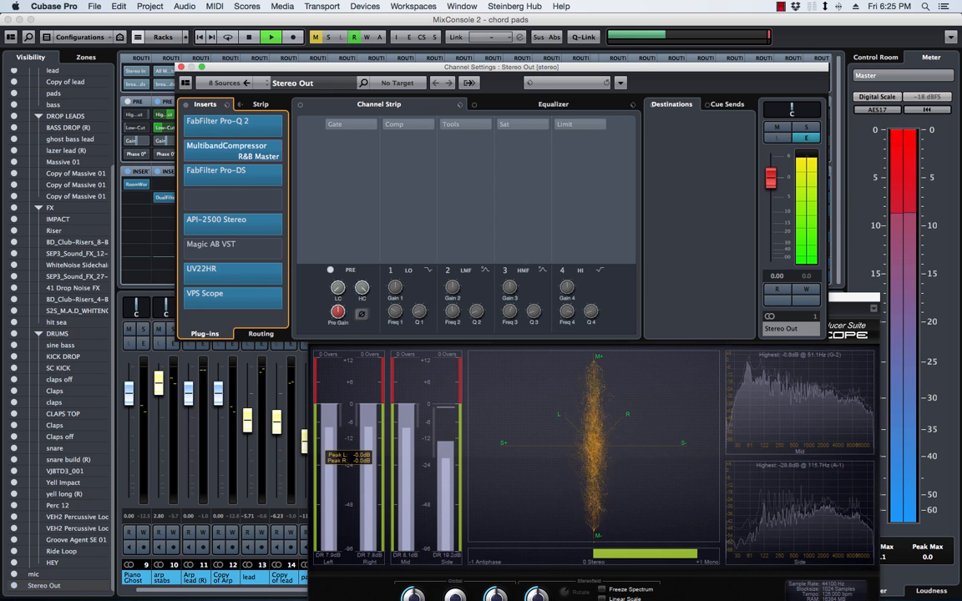
Step: Switch the Stereo Out's VPS Scope to the waveform Scope view, keep it clear of the group faders and reset the master meter's maximum values
left_click(823, 298)
left_click_drag(822, 298, 597, 206)
left_click(298, 240)
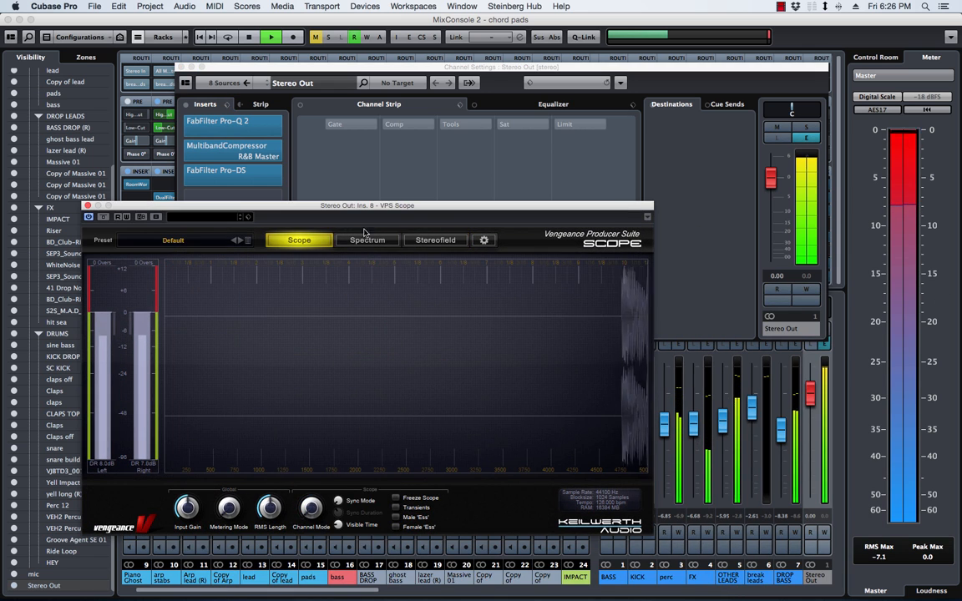
left_click_drag(445, 211, 362, 216)
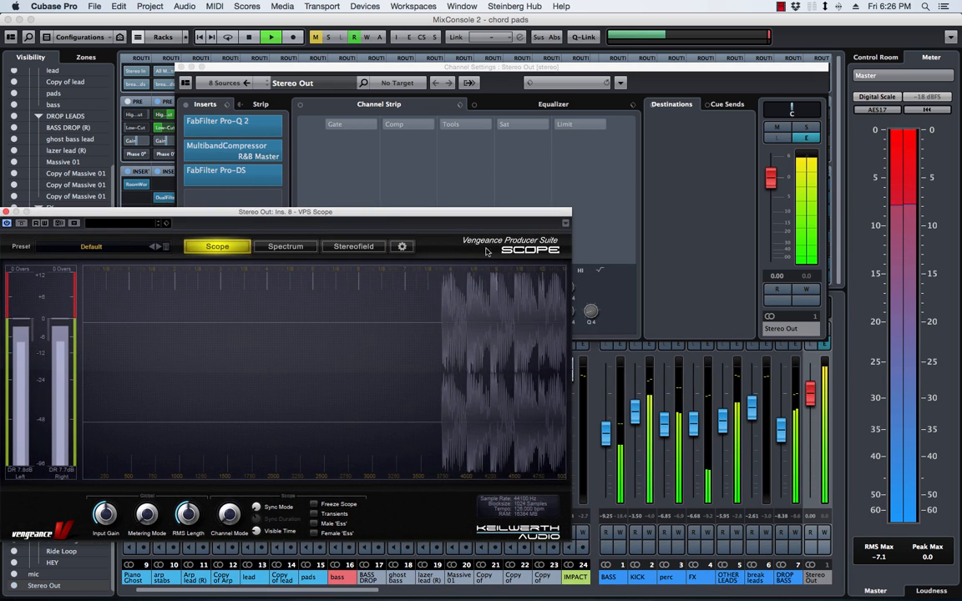
left_click(879, 557)
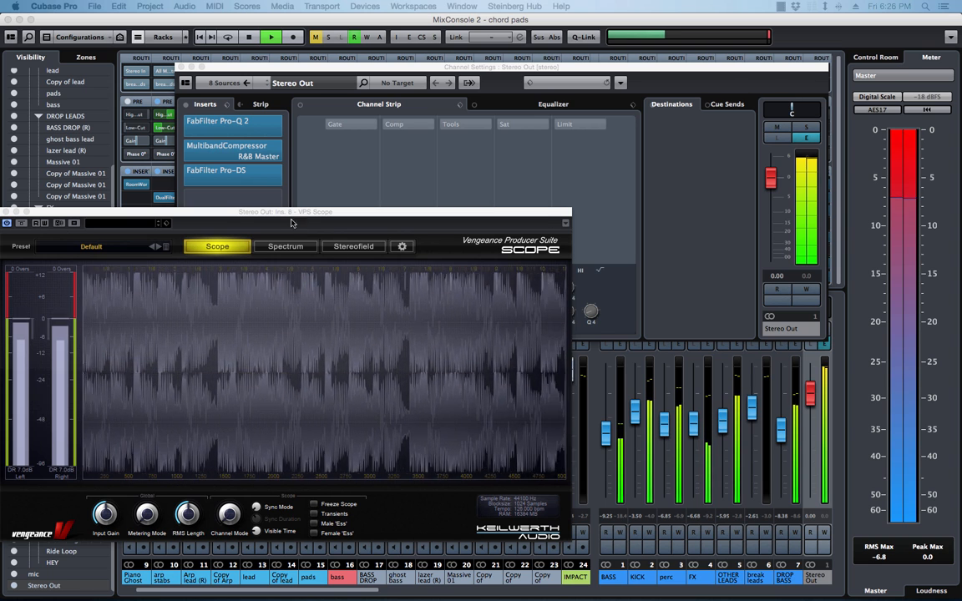
Step: Move the VPS Scope below the upper inserts, stop and restart playback, and examine the mix's waveform and levels
left_click_drag(312, 212, 473, 208)
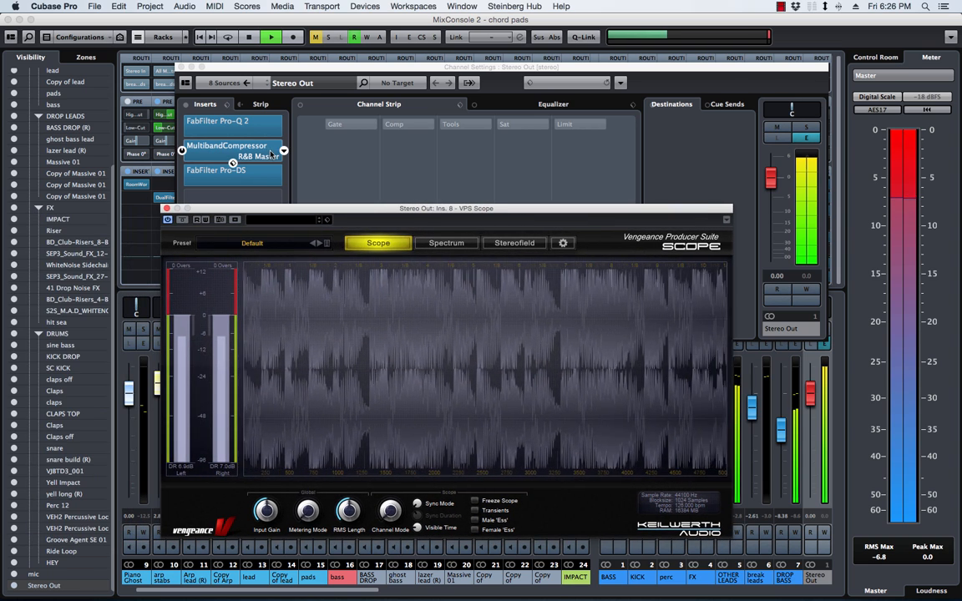
key("space")
key("space")
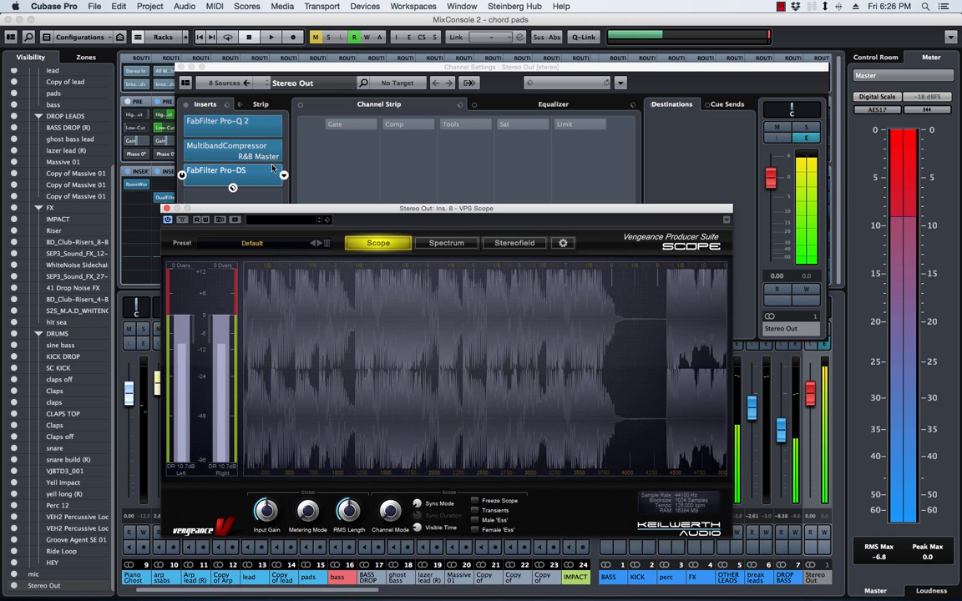
key("space")
key("space")
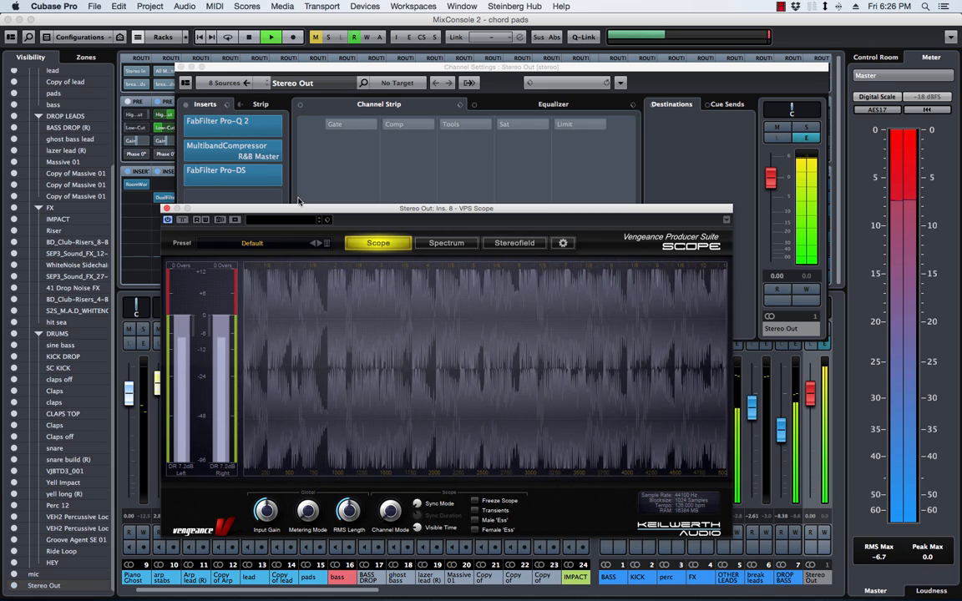
left_click_drag(321, 212, 338, 149)
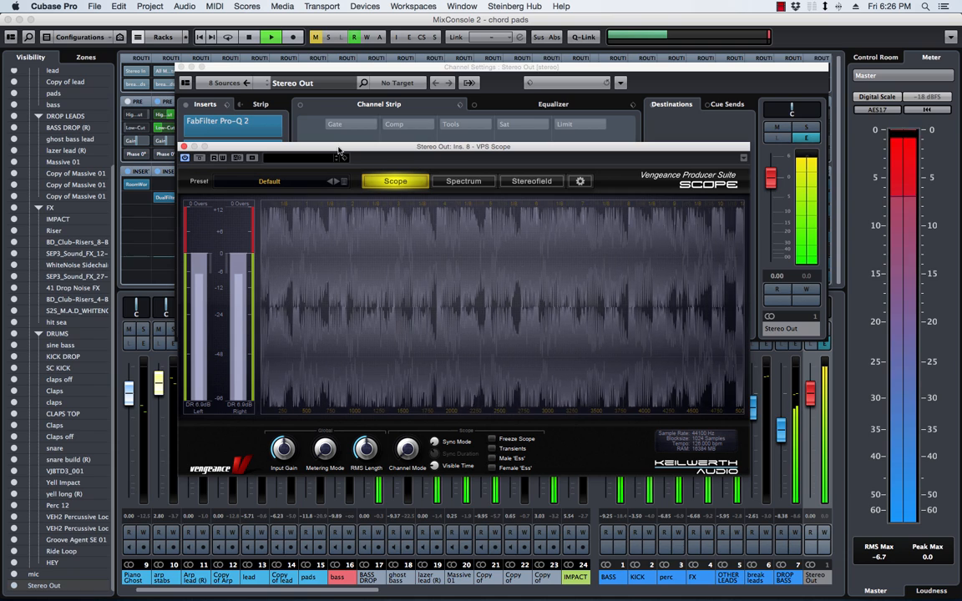
Step: Return to the arrangement with the VPS Scope beside it and play the BREAK section, jumping to about bars 103 and 113
key("F3")
left_click_drag(333, 148, 961, 161)
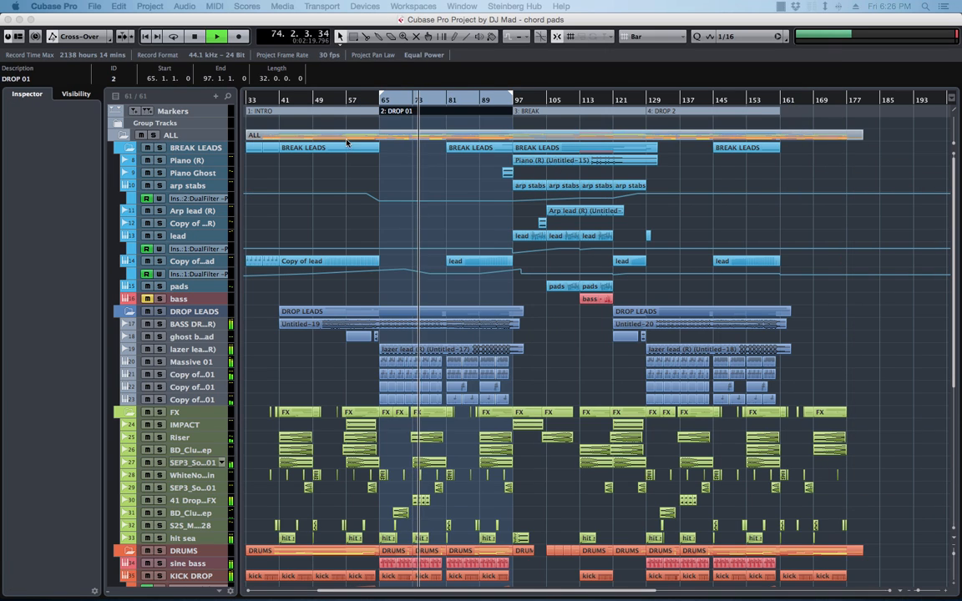
scroll(347, 143, "left", 5)
left_click(670, 101)
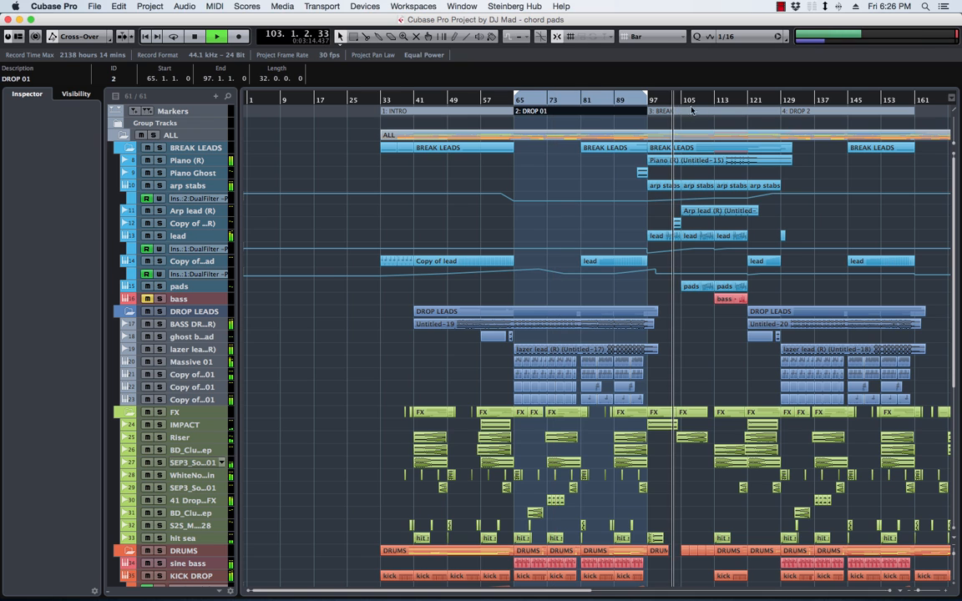
left_click_drag(961, 167, 264, 218)
left_click_drag(322, 231, 259, 231)
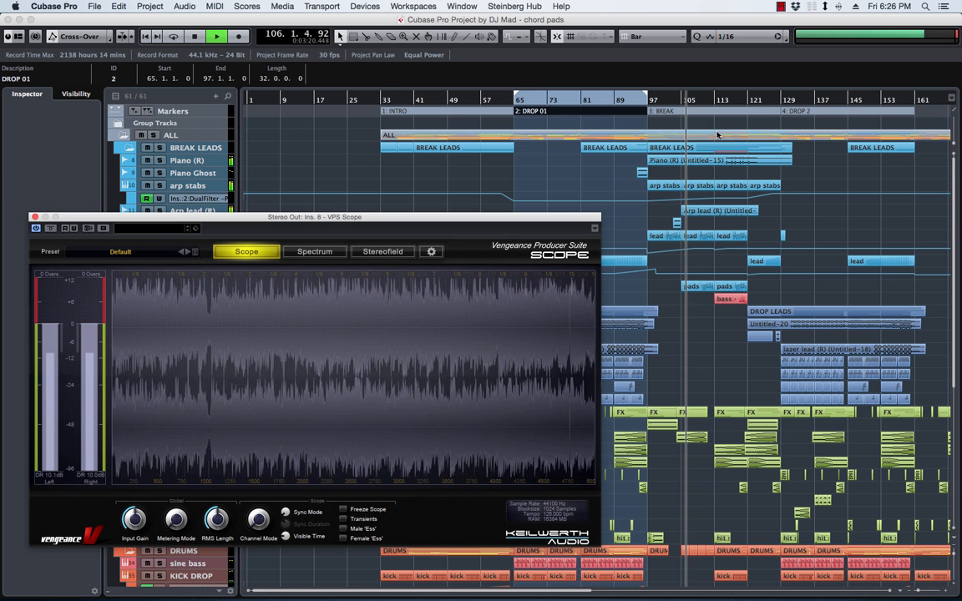
left_click(719, 103)
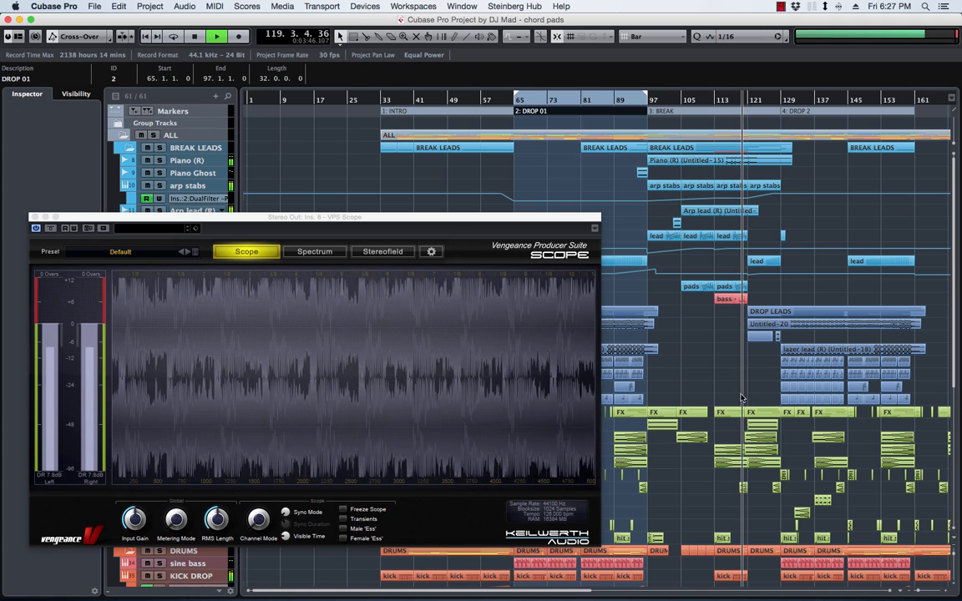
key("F3")
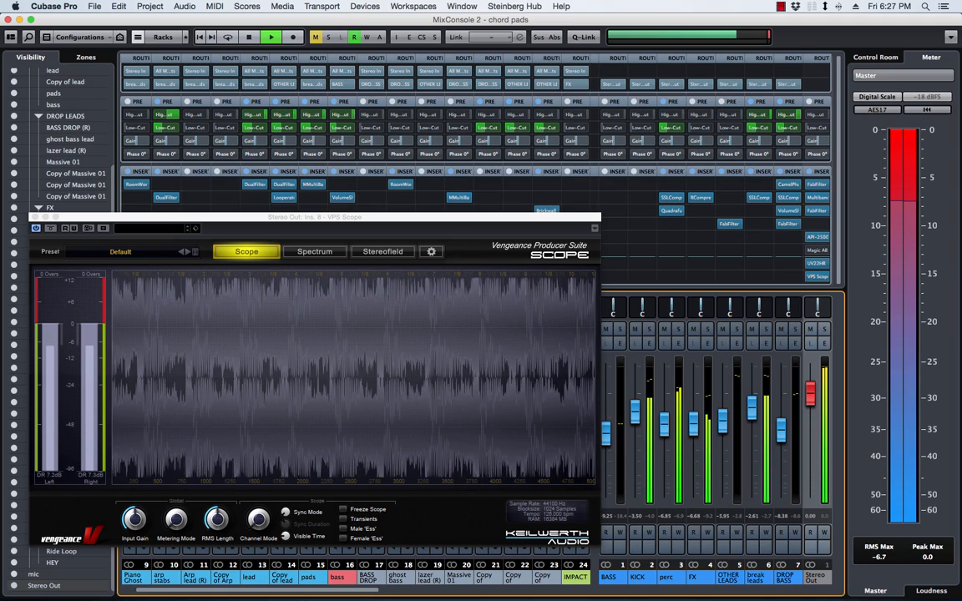
left_click(824, 343)
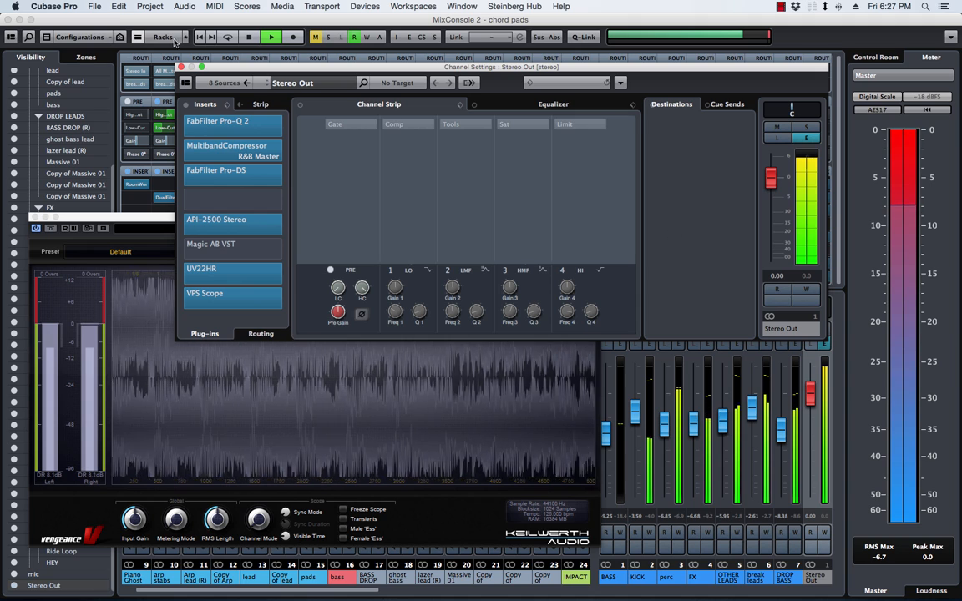
key("F3")
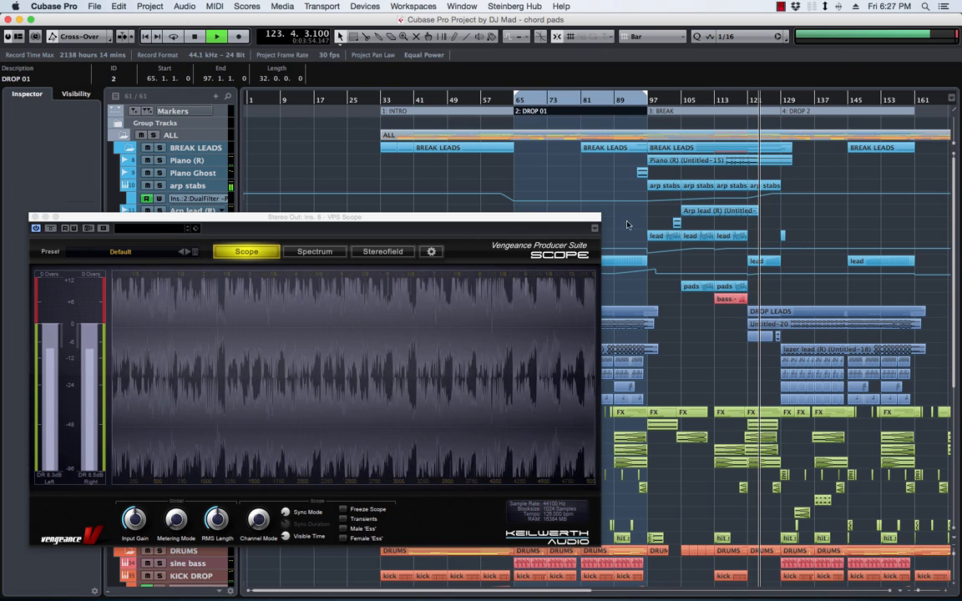
key("F3")
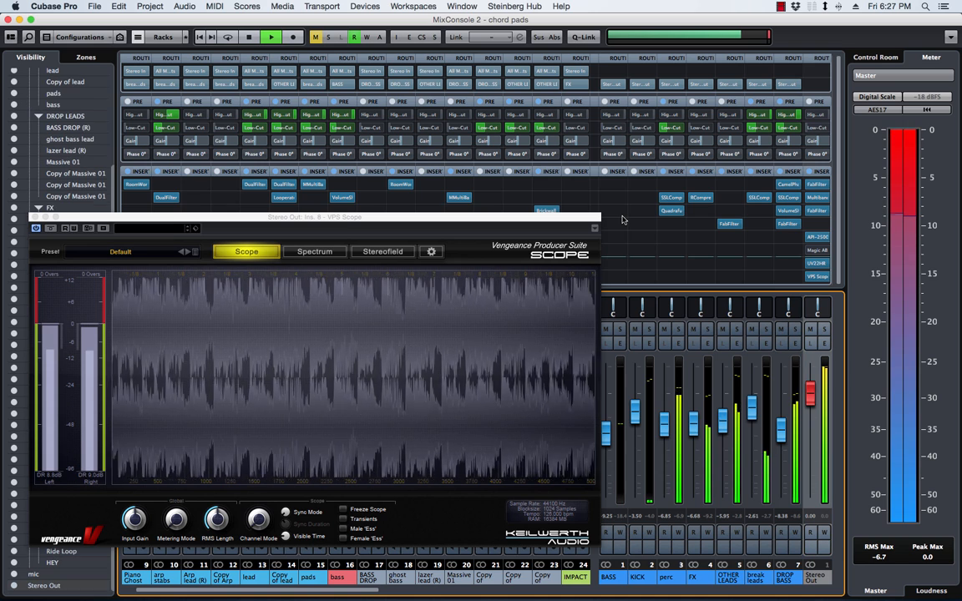
left_click(823, 345)
left_click_drag(597, 66, 961, 170)
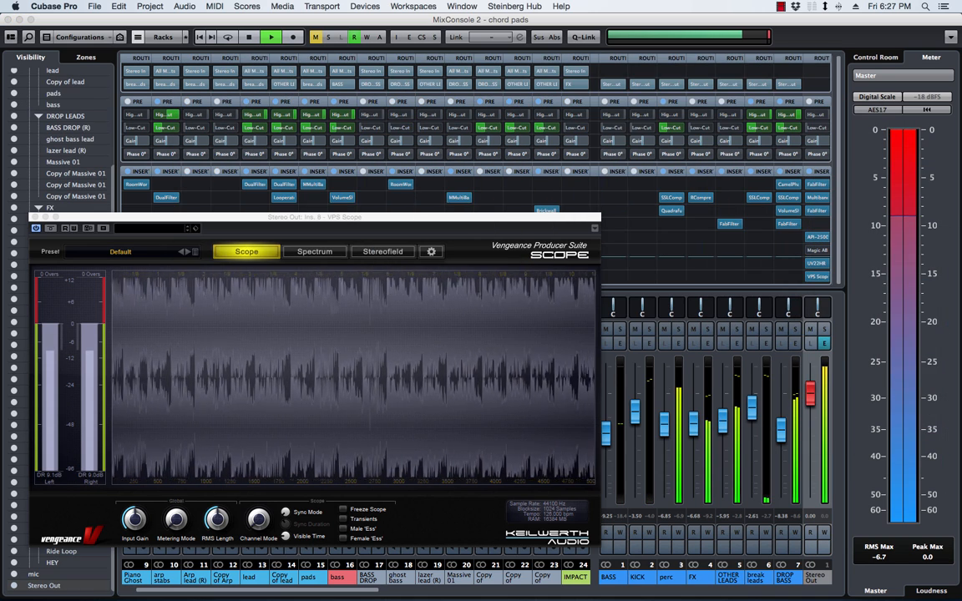
left_click(8, 19)
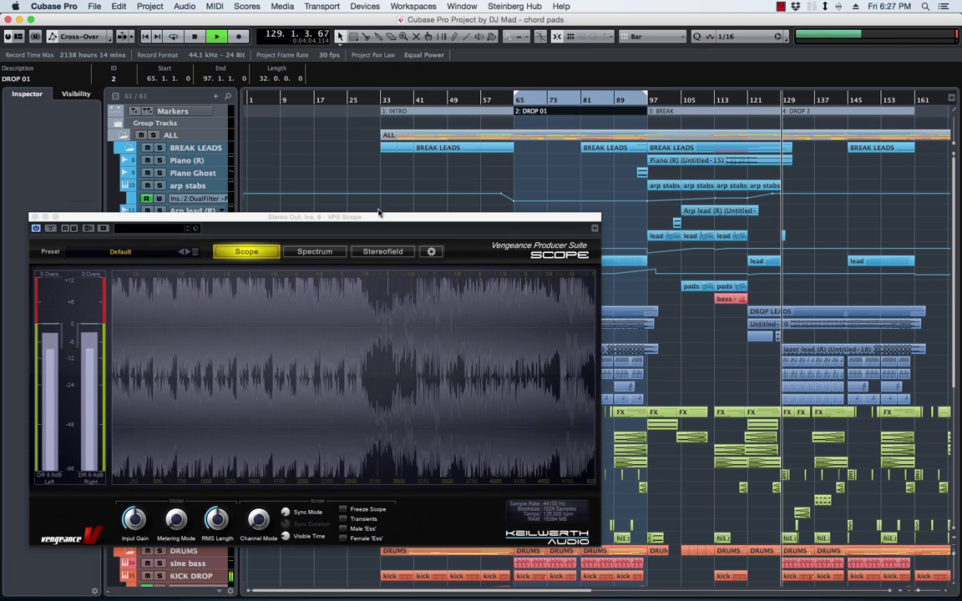
Step: Open the channel settings of the Riser track from the FX folder and clear them away from the arrangement
left_click_drag(58, 220, 342, 151)
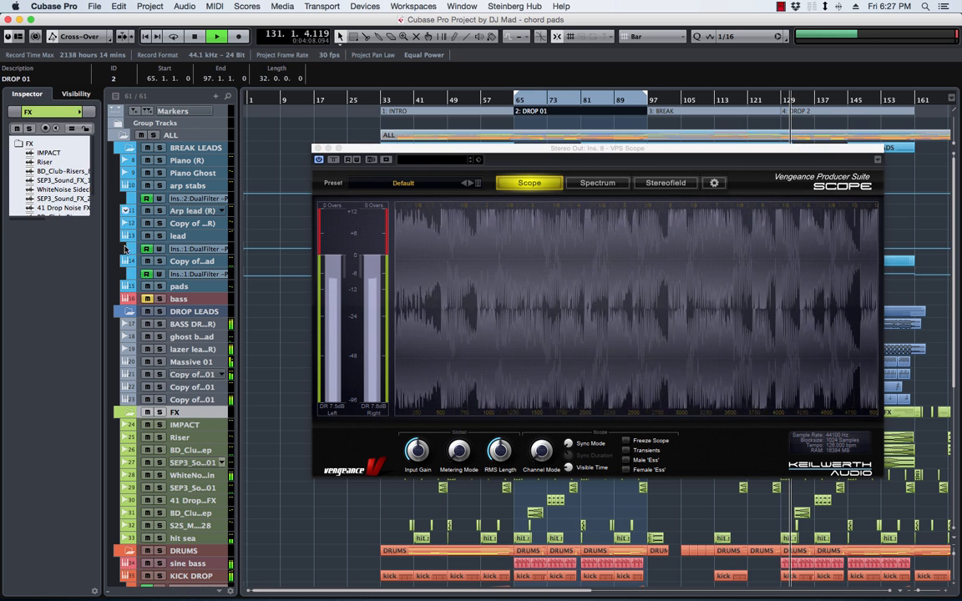
left_click(44, 161)
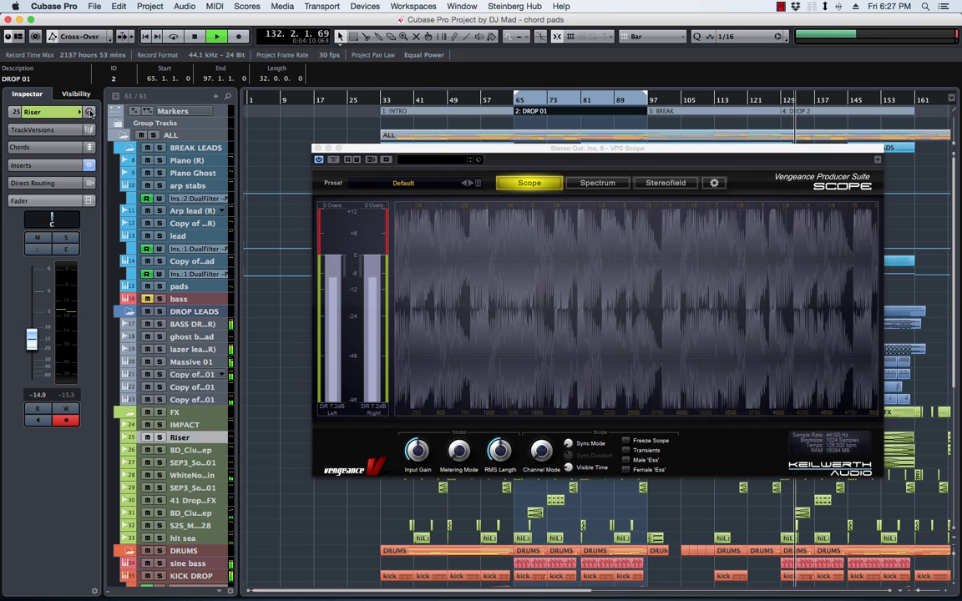
left_click(91, 111)
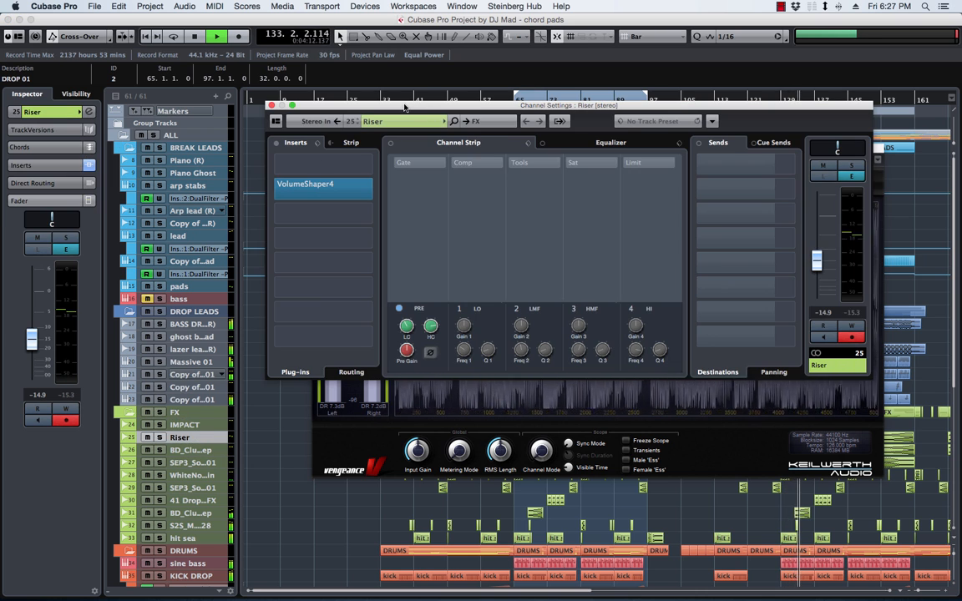
key("F3")
key("F3")
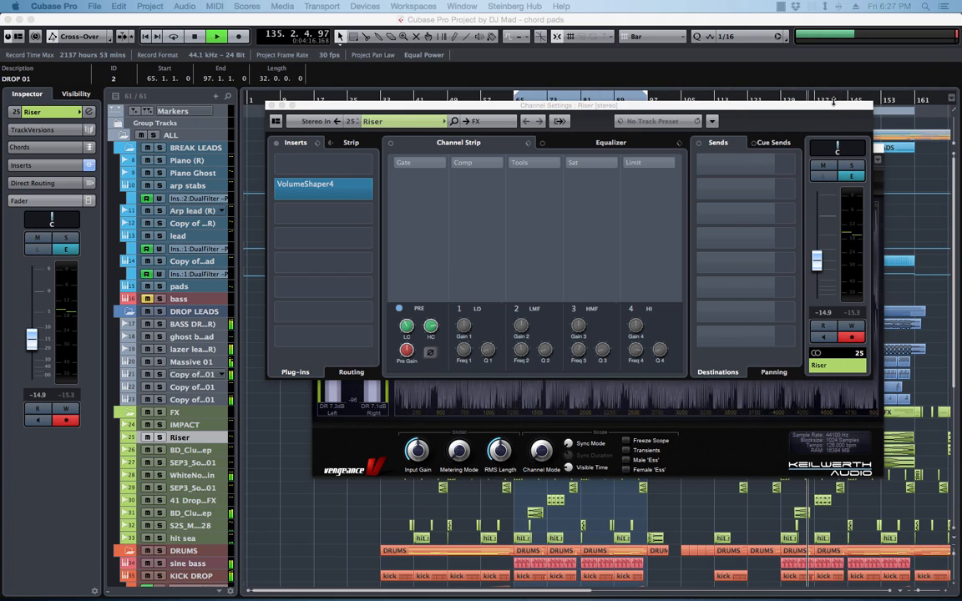
left_click_drag(768, 106, 960, 213)
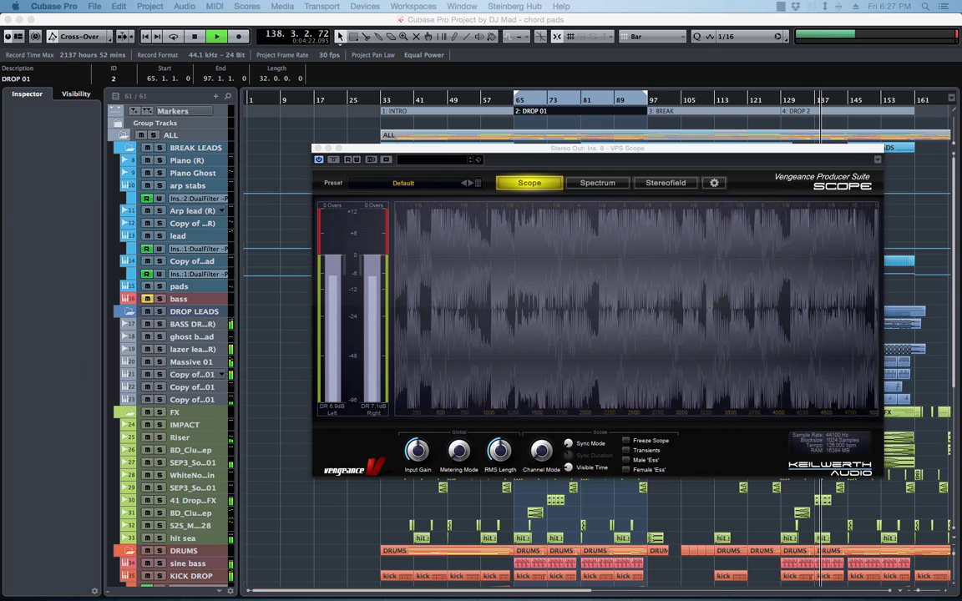
left_click_drag(737, 148, 497, 151)
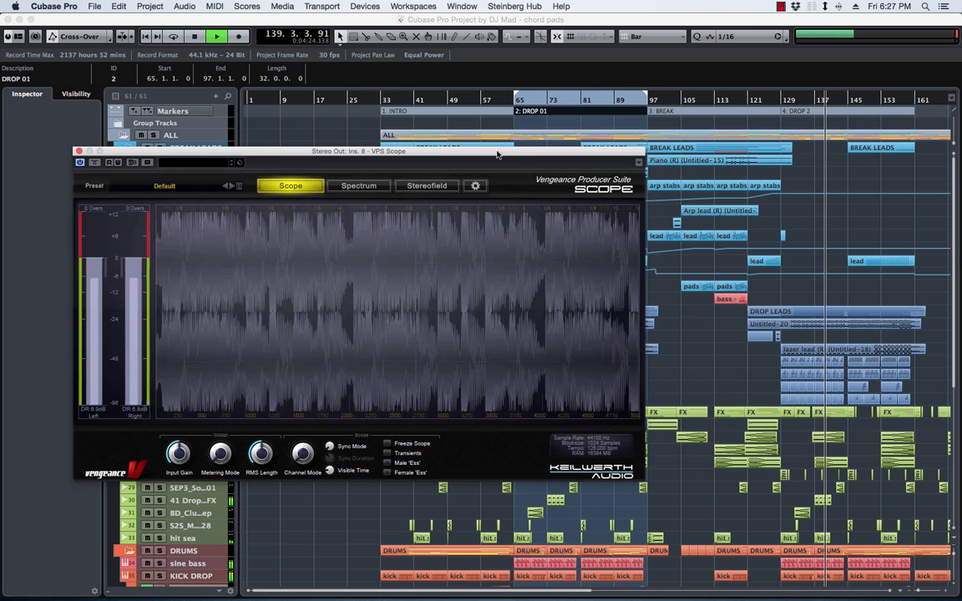
left_click_drag(487, 2, 487, 248)
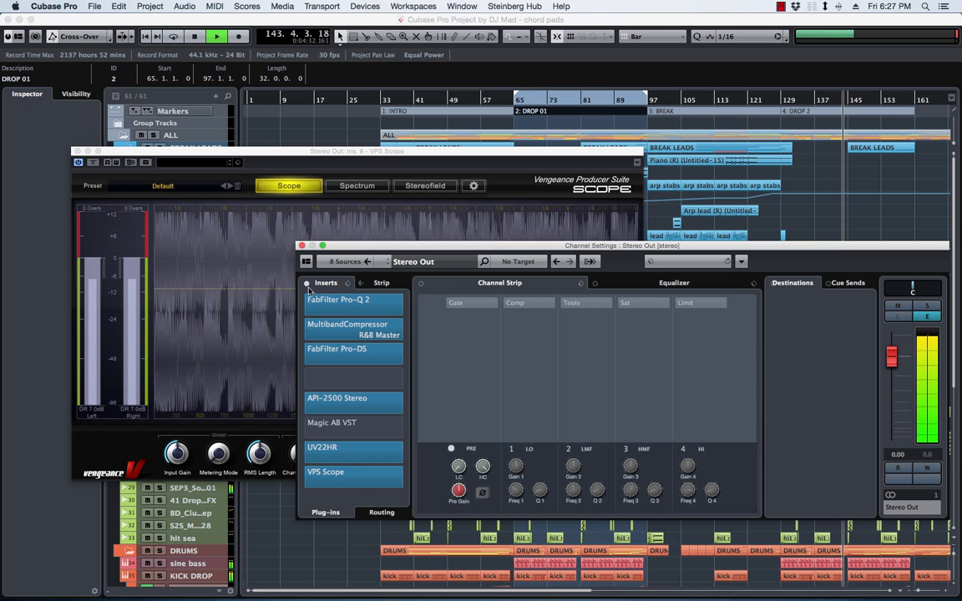
left_click(347, 331)
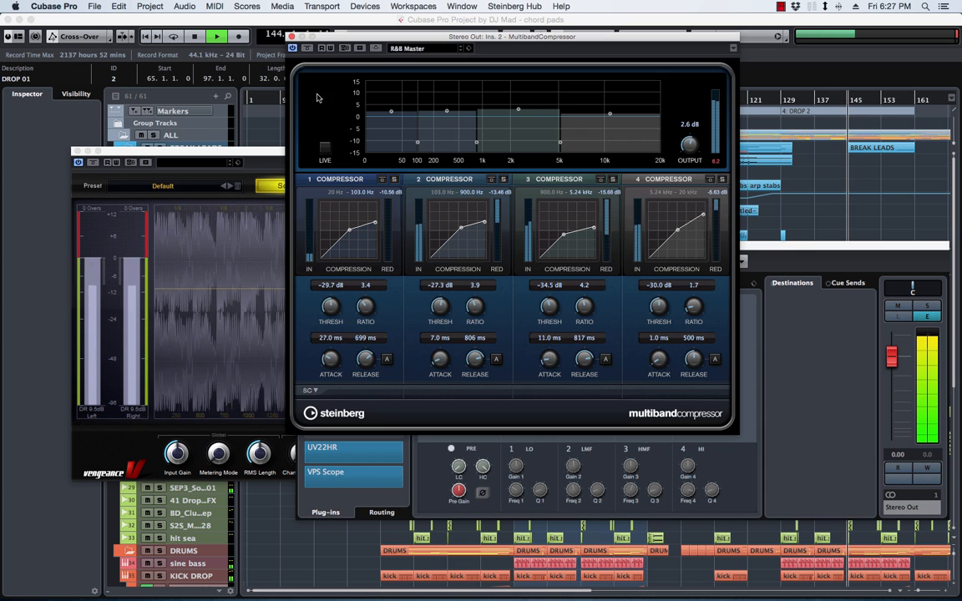
key("space")
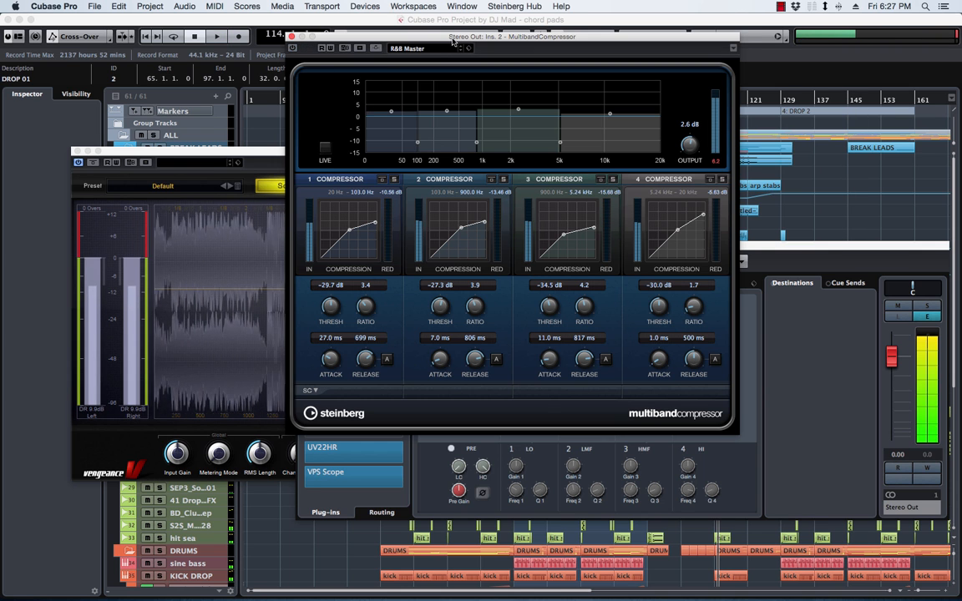
left_click_drag(451, 39, 451, 80)
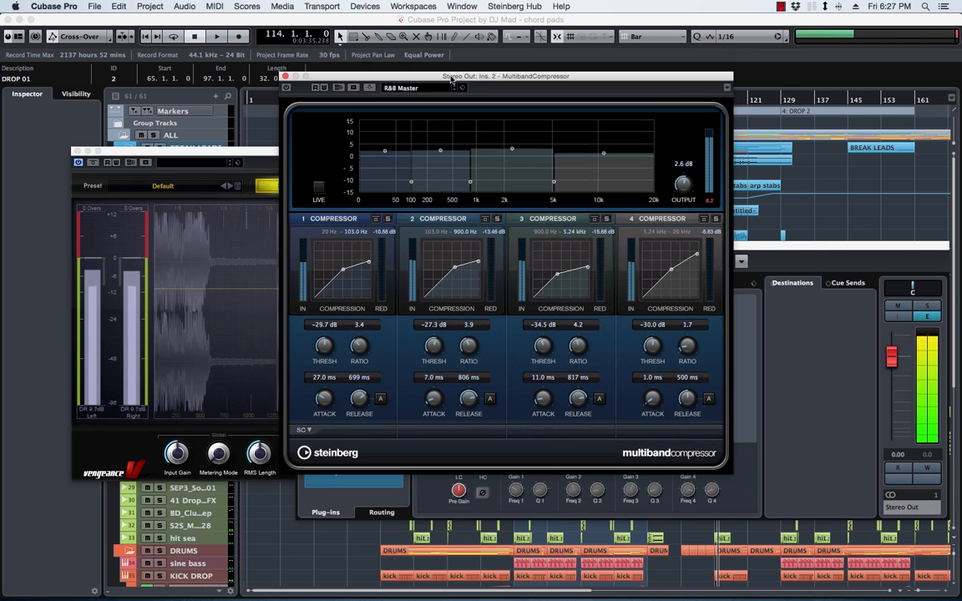